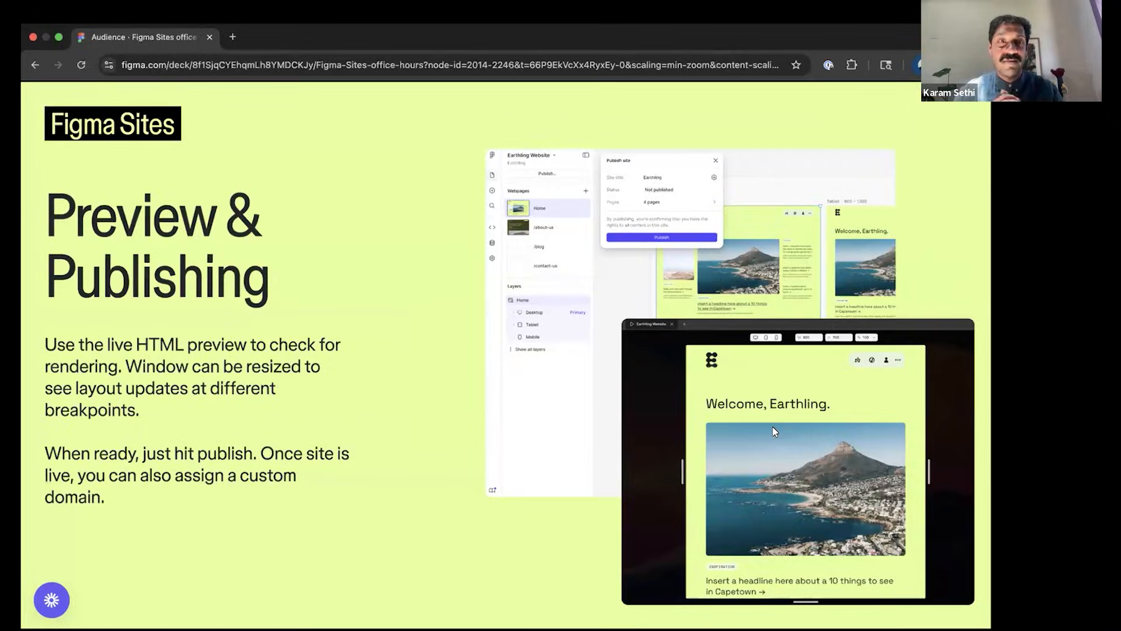
pyautogui.press('Right')
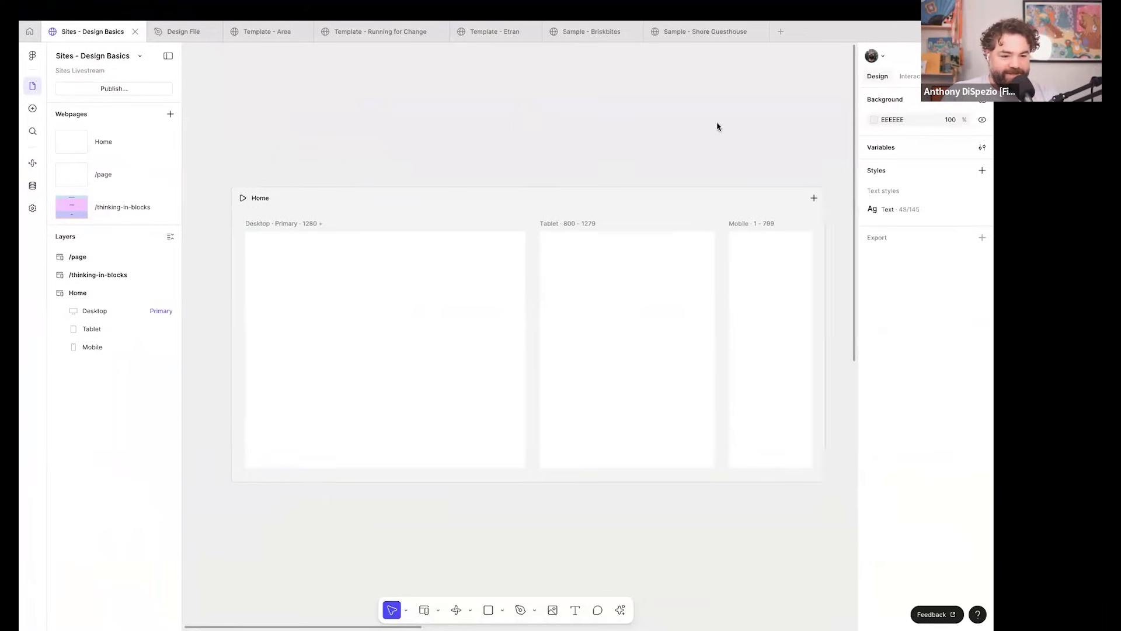
pyautogui.scroll(1, 718, 126)
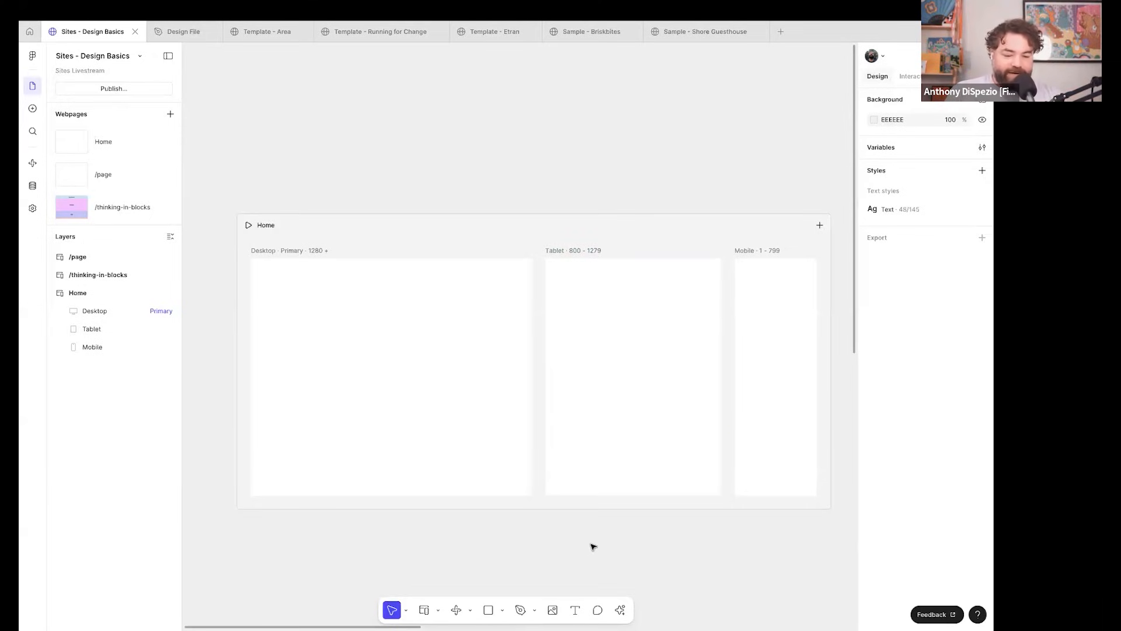
pyautogui.scroll(-2, 594, 546)
pyautogui.hscroll(1, 593, 546)
pyautogui.hscroll(-2, 594, 546)
pyautogui.scroll(1, 593, 546)
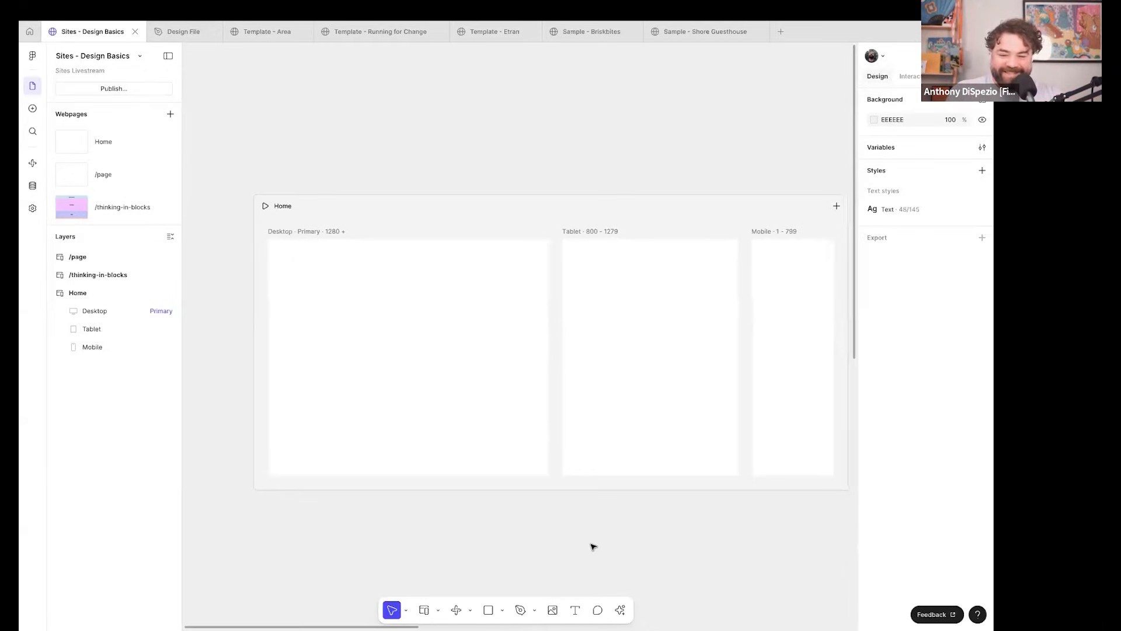
pyautogui.hscroll(1, 594, 546)
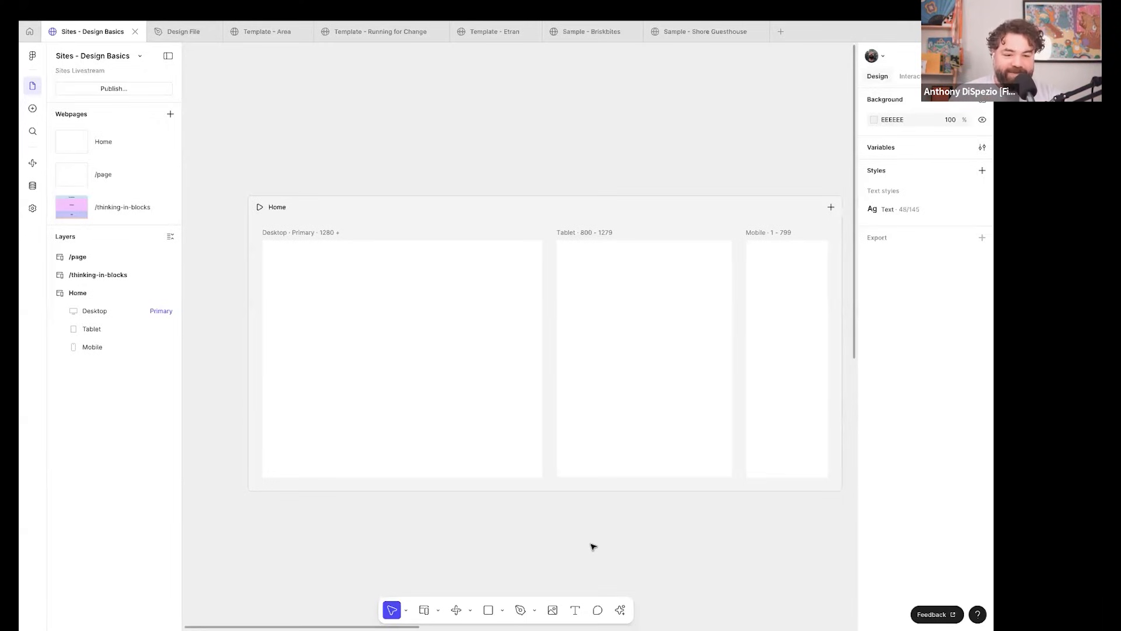
pyautogui.scroll(1, 593, 546)
pyautogui.hscroll(1, 594, 546)
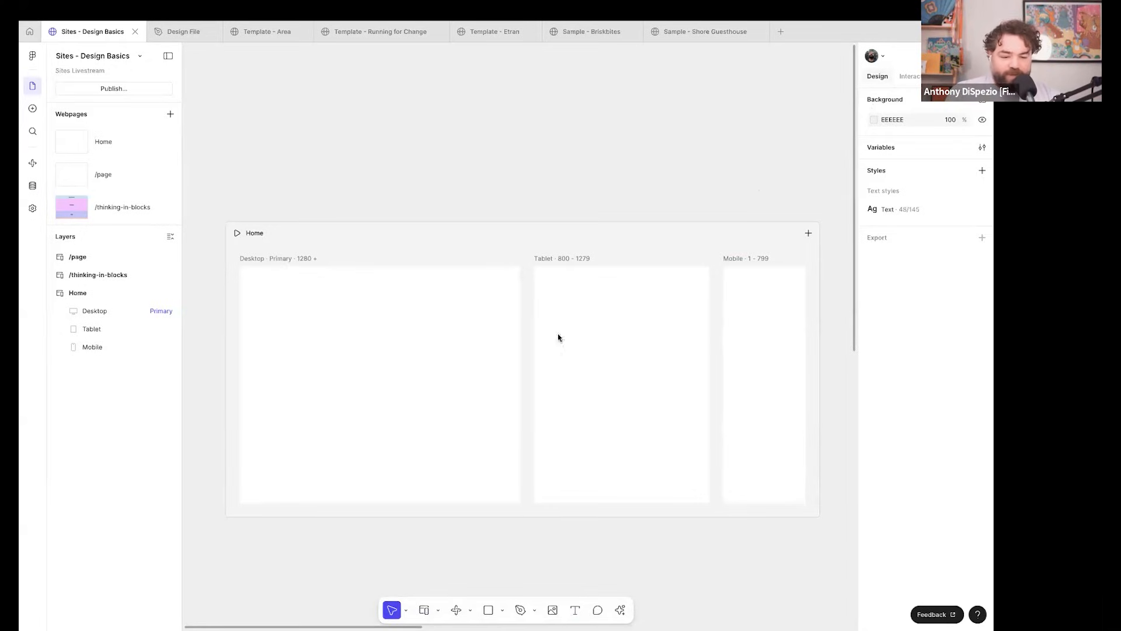
pyautogui.scroll(-2, 542, 326)
# Inspect the properties of the Mobile and Tablet breakpoints and of the Home webpage.
pyautogui.click(465, 255)
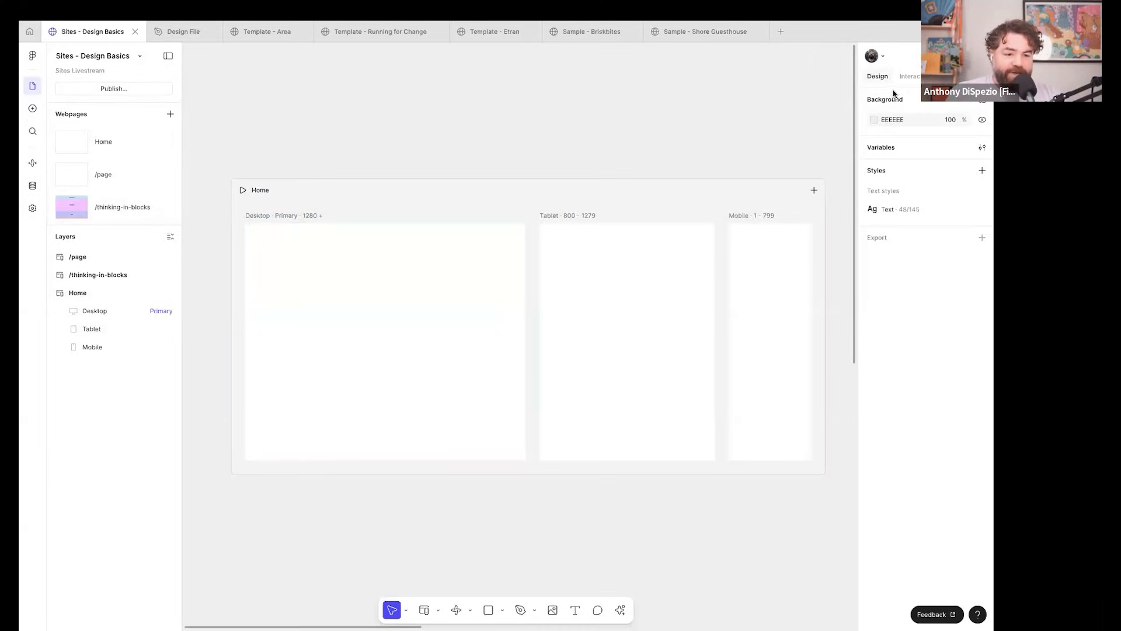
pyautogui.click(753, 297)
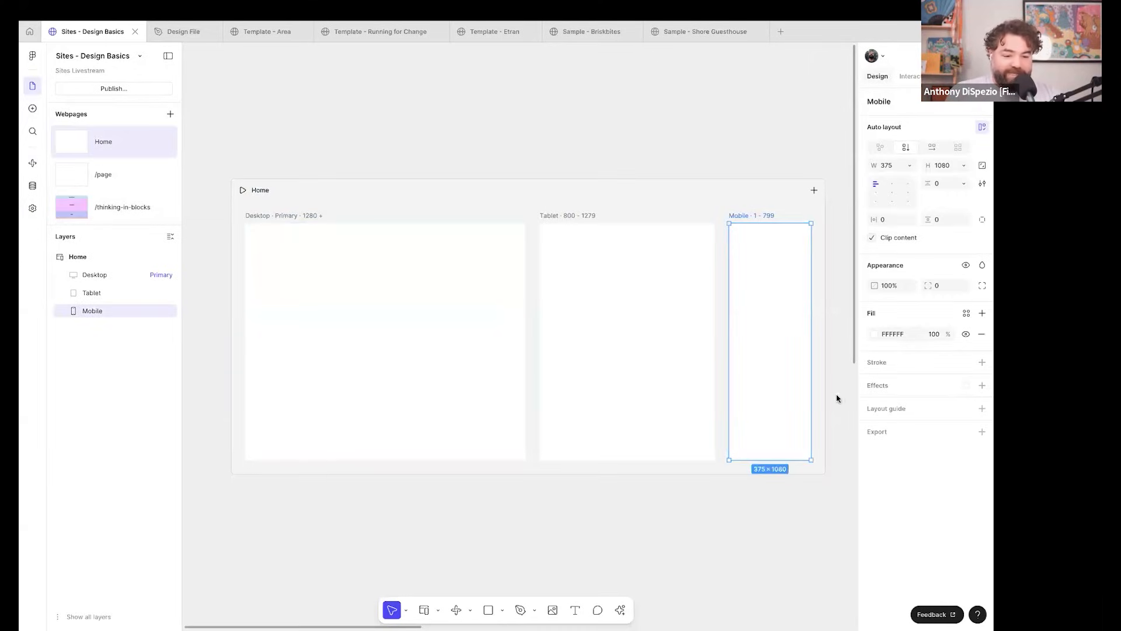
pyautogui.click(670, 245)
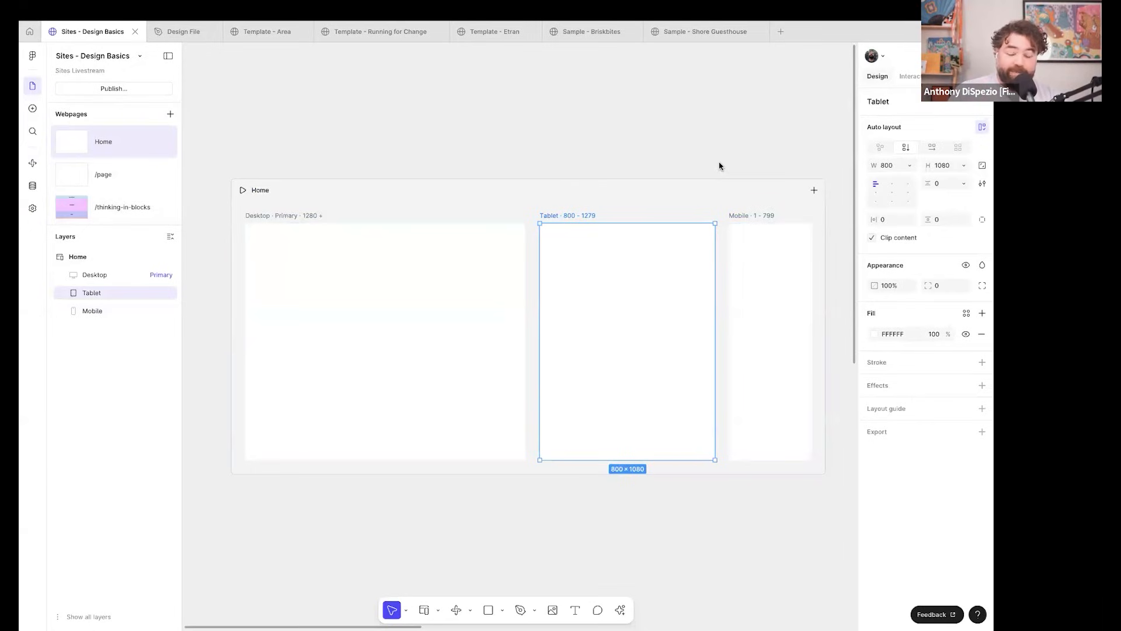
pyautogui.click(583, 195)
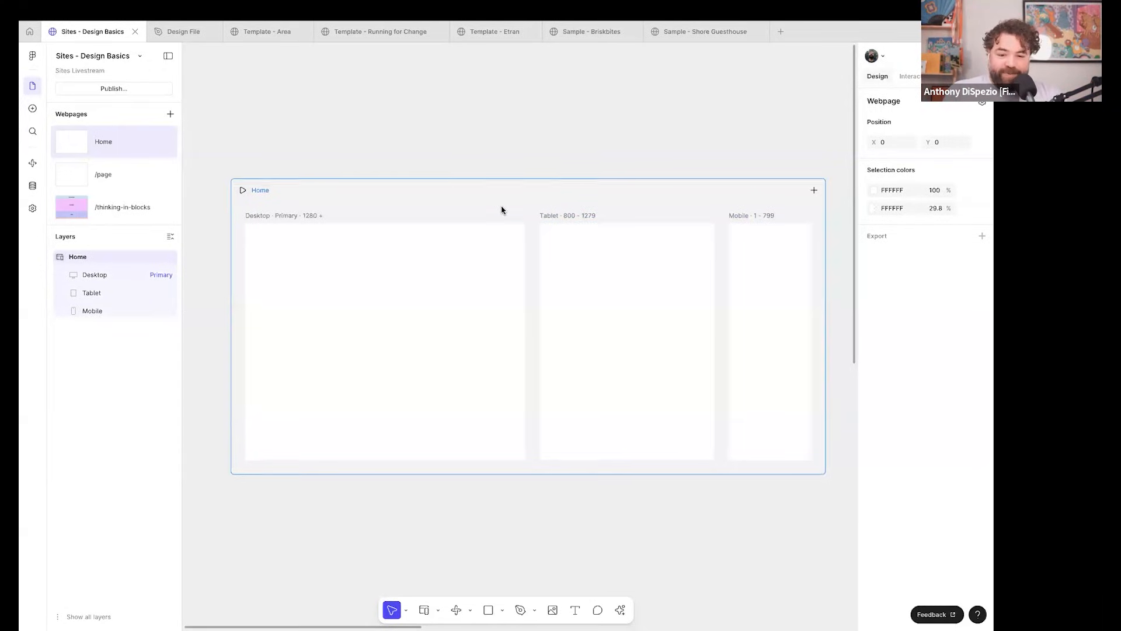
# Place a new blank webpage on the canvas to the right of the Home webpage.
pyautogui.scroll(1, 403, 233)
pyautogui.hscroll(4, 403, 234)
pyautogui.hscroll(5, 403, 235)
pyautogui.press('w')
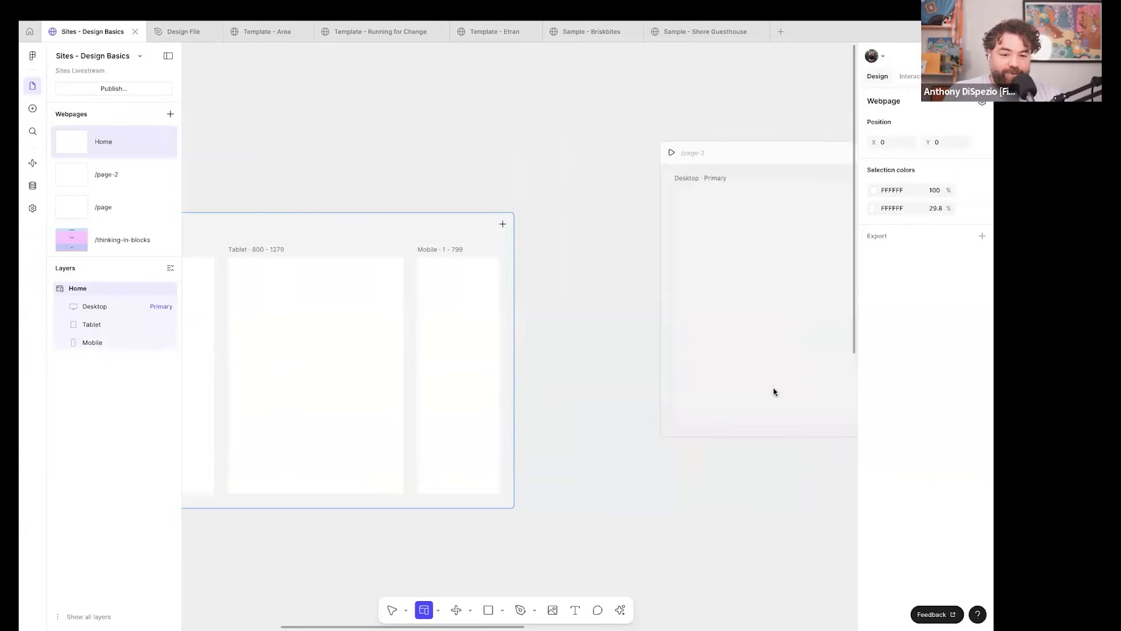
pyautogui.click(744, 363)
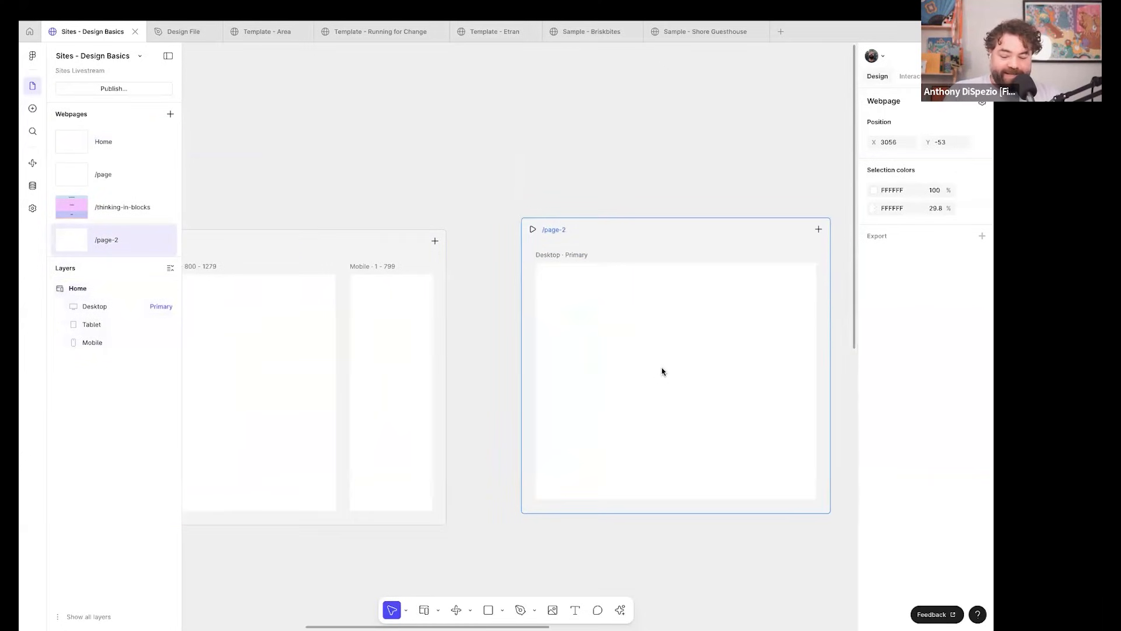
# Delete the newly placed blank webpage beside Home and return to the Home webpage.
pyautogui.click(759, 13)
pyautogui.click(759, 14)
pyautogui.click(601, 233)
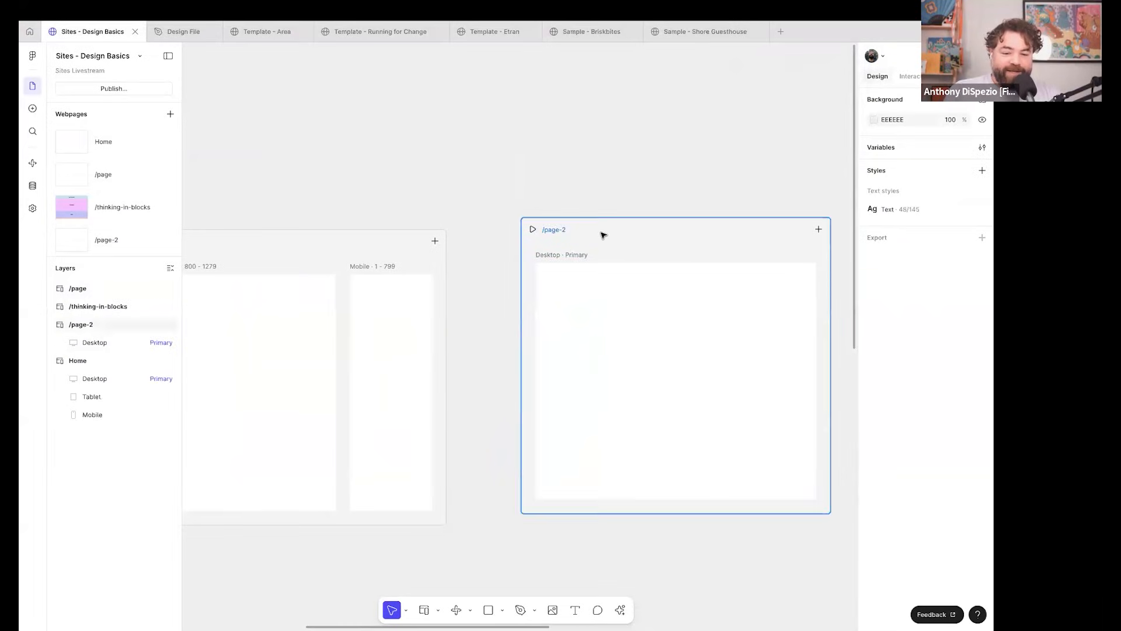
pyautogui.press('Delete')
pyautogui.hscroll(-8, 604, 235)
pyautogui.hscroll(2, 603, 235)
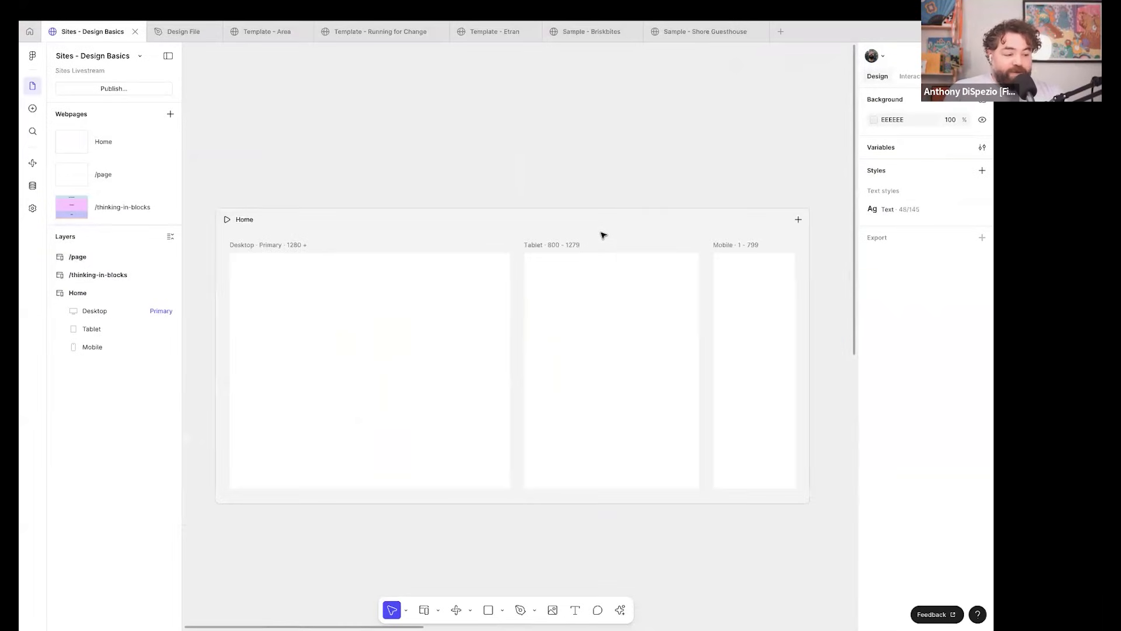
# Duplicate the Home webpage with all its breakpoints to the right of the original.
pyautogui.scroll(-1, 603, 236)
pyautogui.moveTo(320, 201); pyautogui.dragTo(824, 200)
pyautogui.doubleClick(761, 186)
pyautogui.hscroll(1, 767, 197)
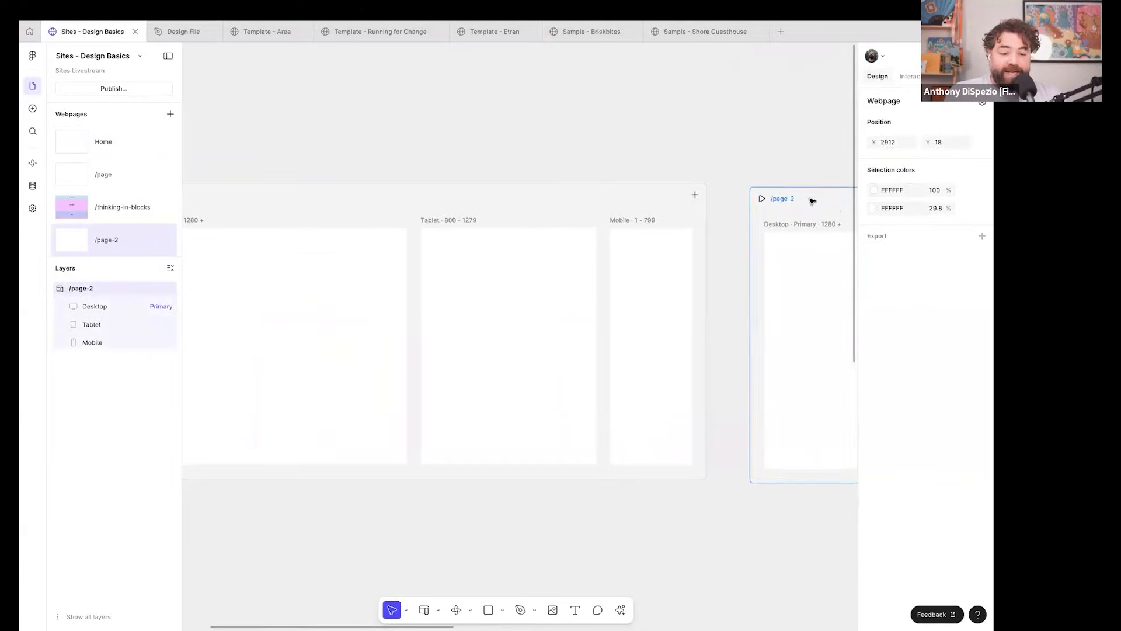
# Rename the duplicated webpage as /about.
pyautogui.hscroll(2, 780, 213)
pyautogui.doubleClick(684, 204)
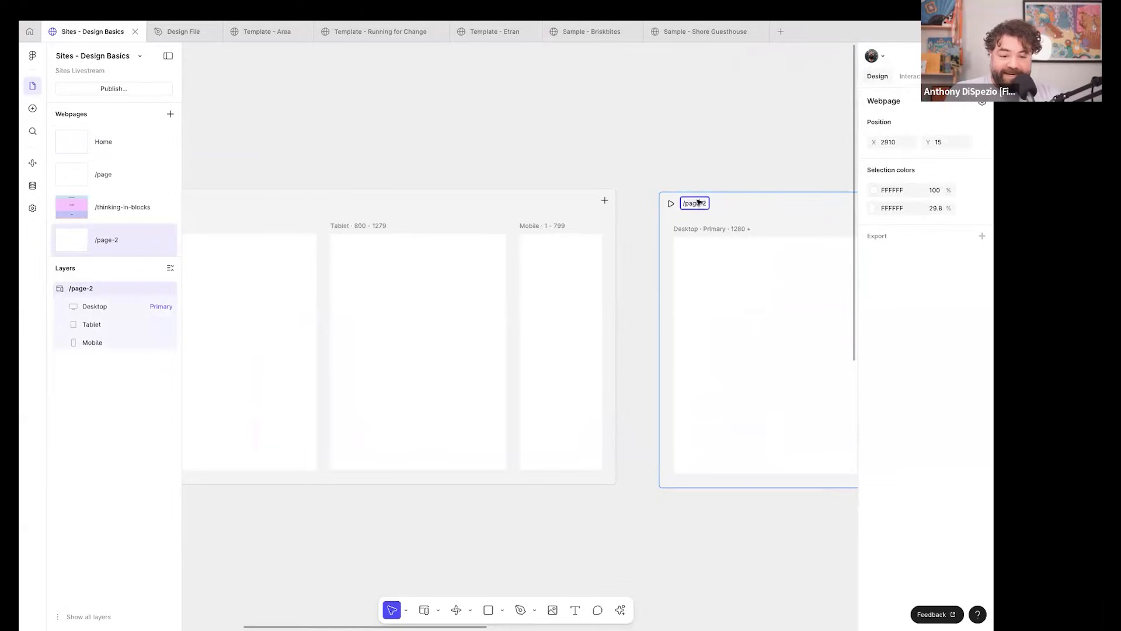
pyautogui.hotkey('ctrl', 'a')
pyautogui.write('/about')
pyautogui.press('Return')
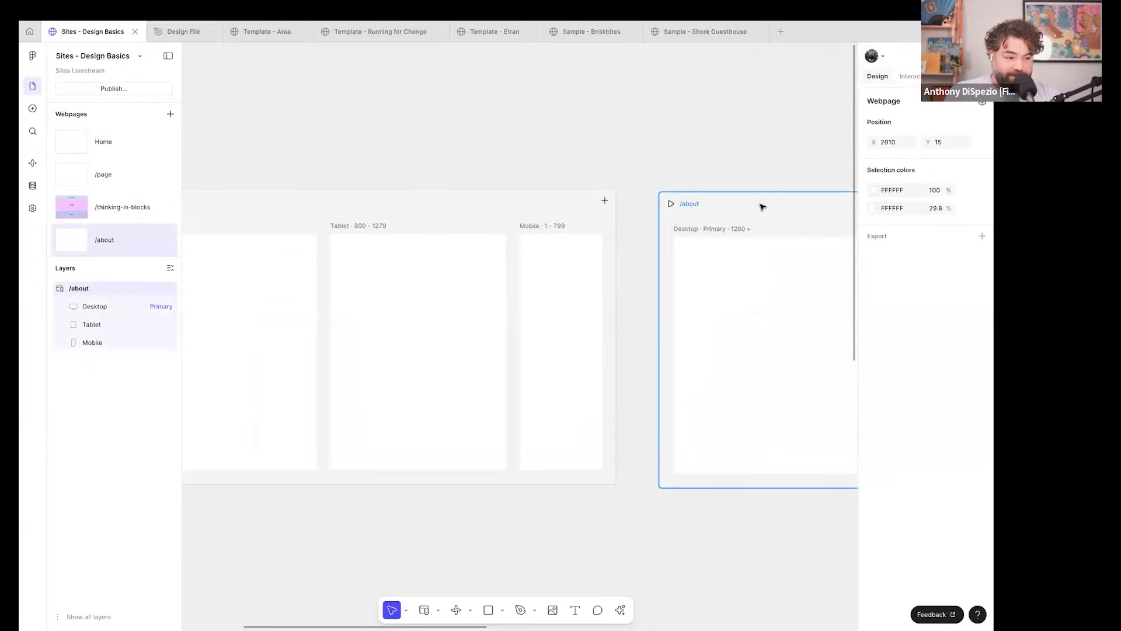
# Delete the /about webpage and return to the Home webpage.
pyautogui.press('Delete')
pyautogui.hscroll(-5, 606, 263)
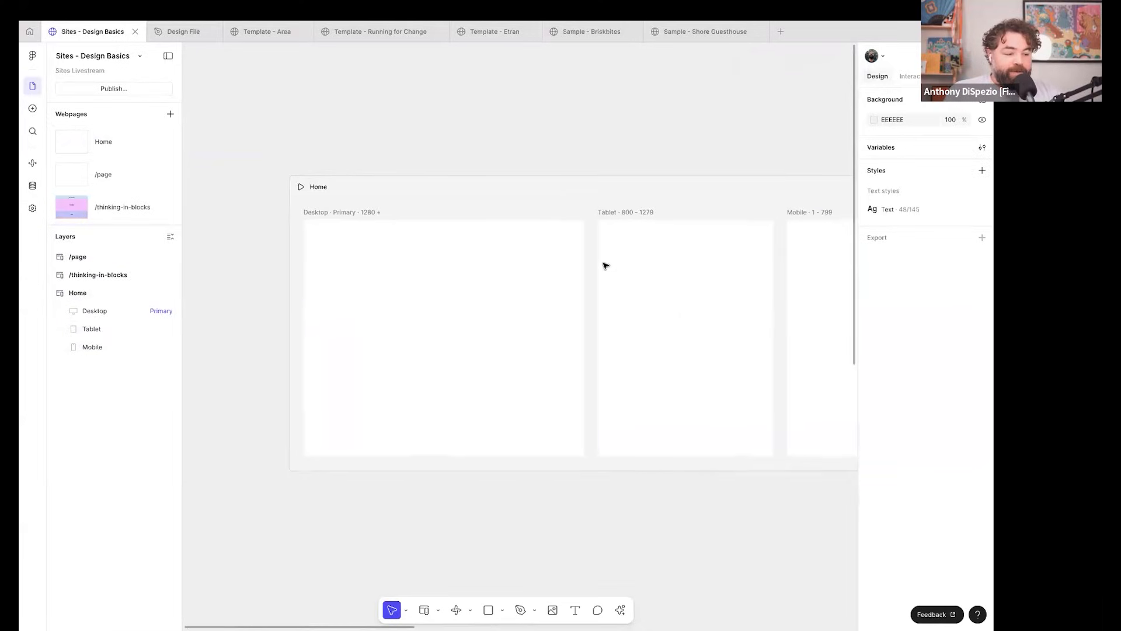
pyautogui.scroll(2, 579, 290)
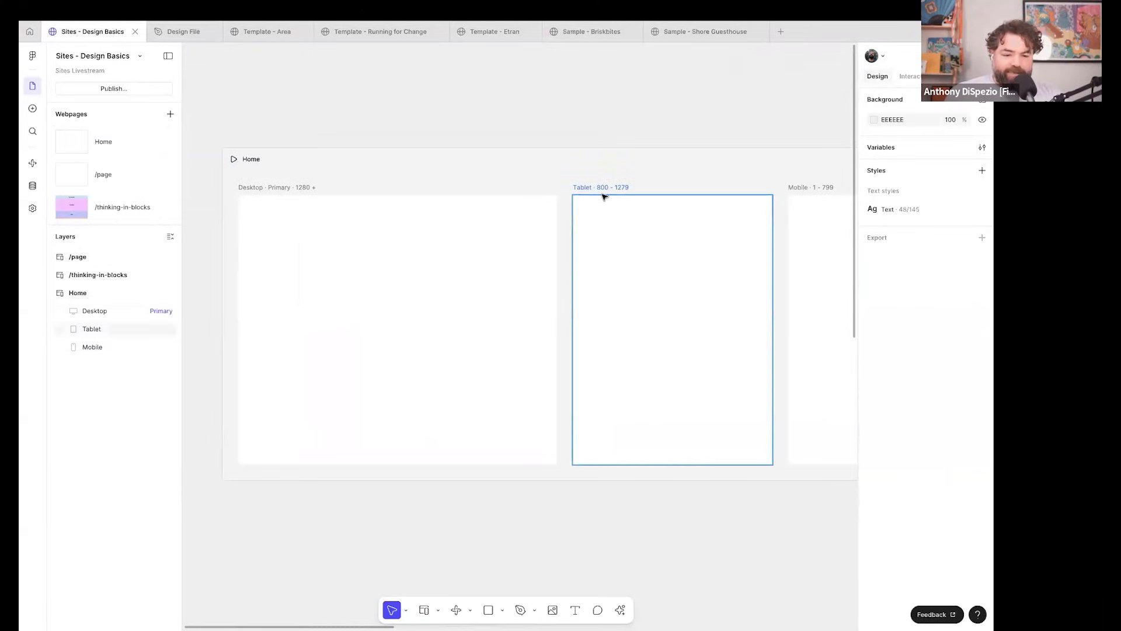
# Delete the Tablet breakpoint from the Home webpage and add the preset Tablet breakpoint back.
pyautogui.hscroll(1, 603, 197)
pyautogui.click(566, 211)
pyautogui.press('Delete')
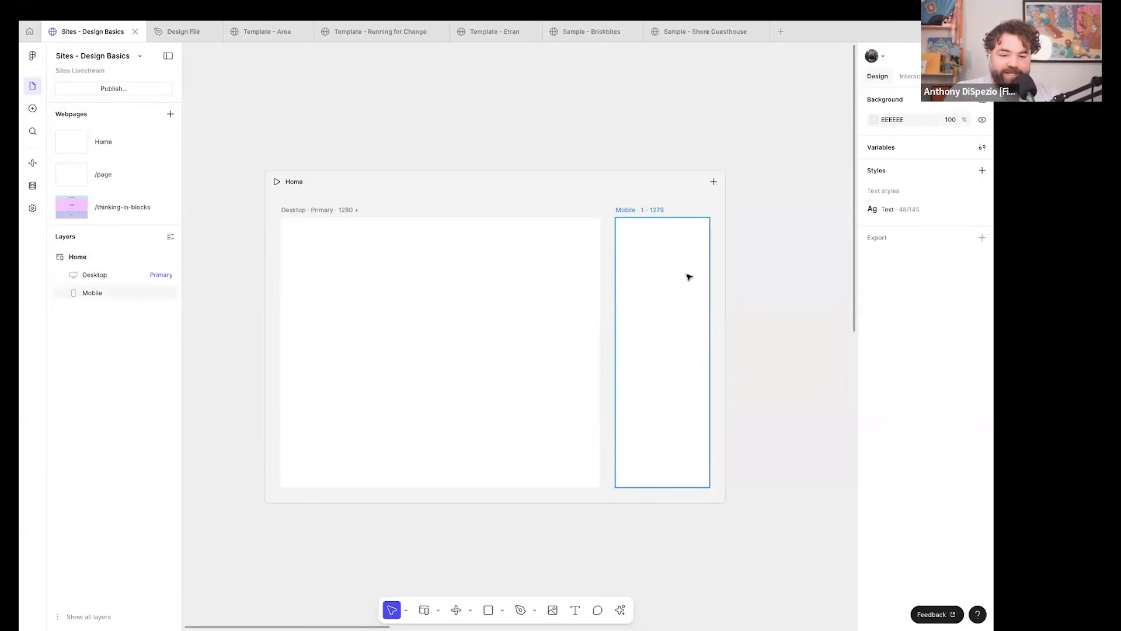
pyautogui.click(715, 182)
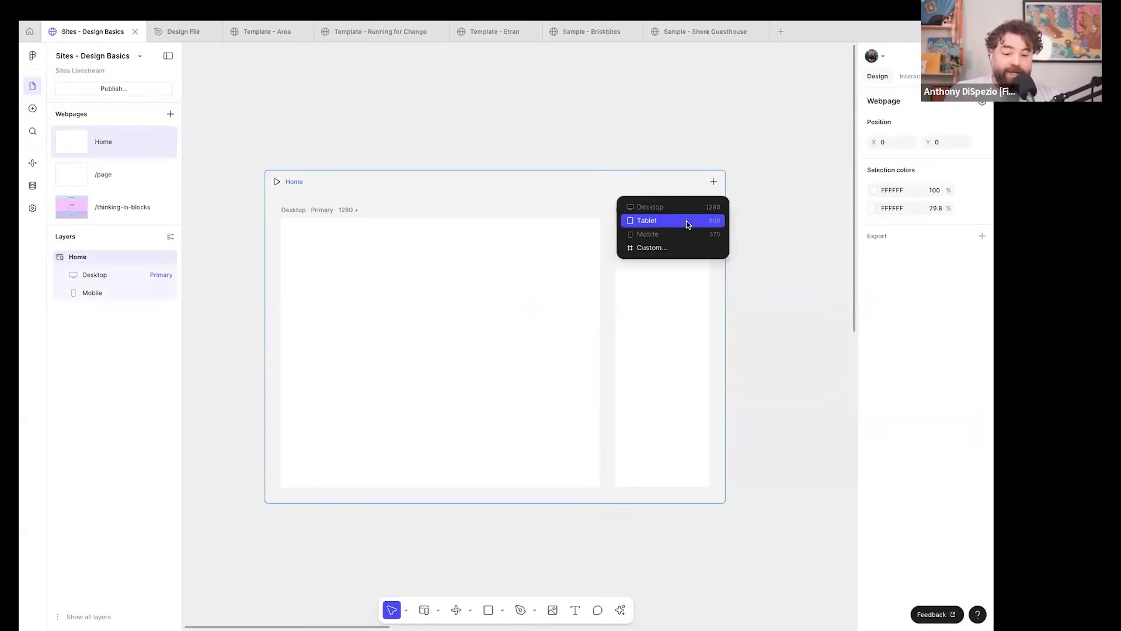
pyautogui.click(688, 222)
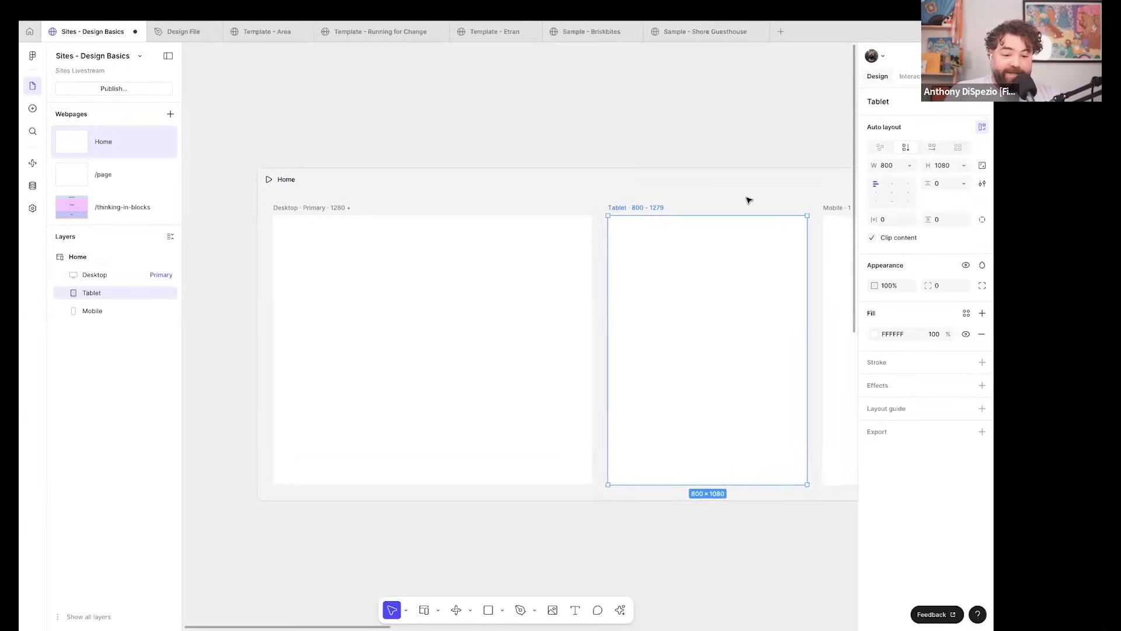
# Look at the breakpoint choices for the Home webpage, including Custom, and leave them by selecting the Tablet breakpoint.
pyautogui.click(804, 170)
pyautogui.click(804, 168)
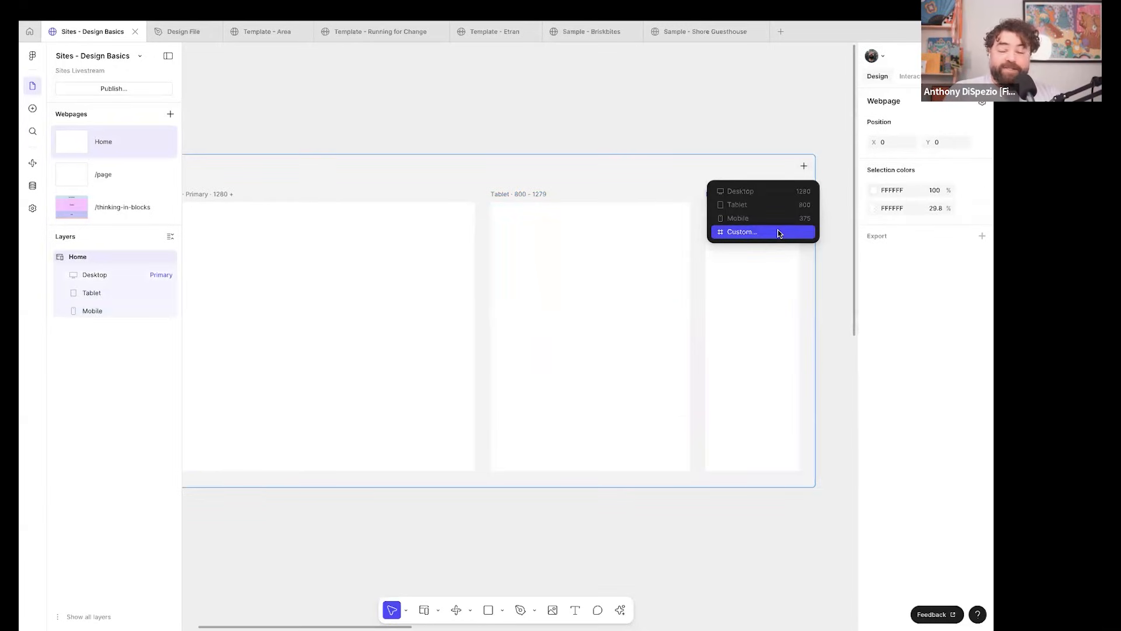
pyautogui.click(609, 214)
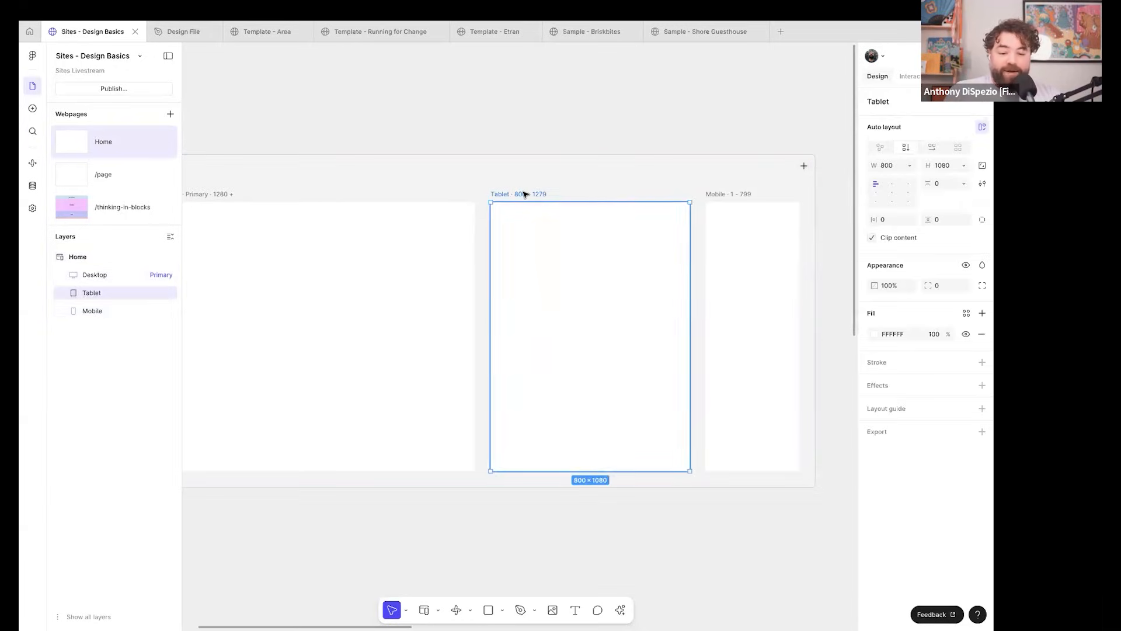
# Enlarge the editor's interface scale by two increments and bring the Home webpage's Desktop breakpoint into view.
pyautogui.hscroll(-1, 525, 194)
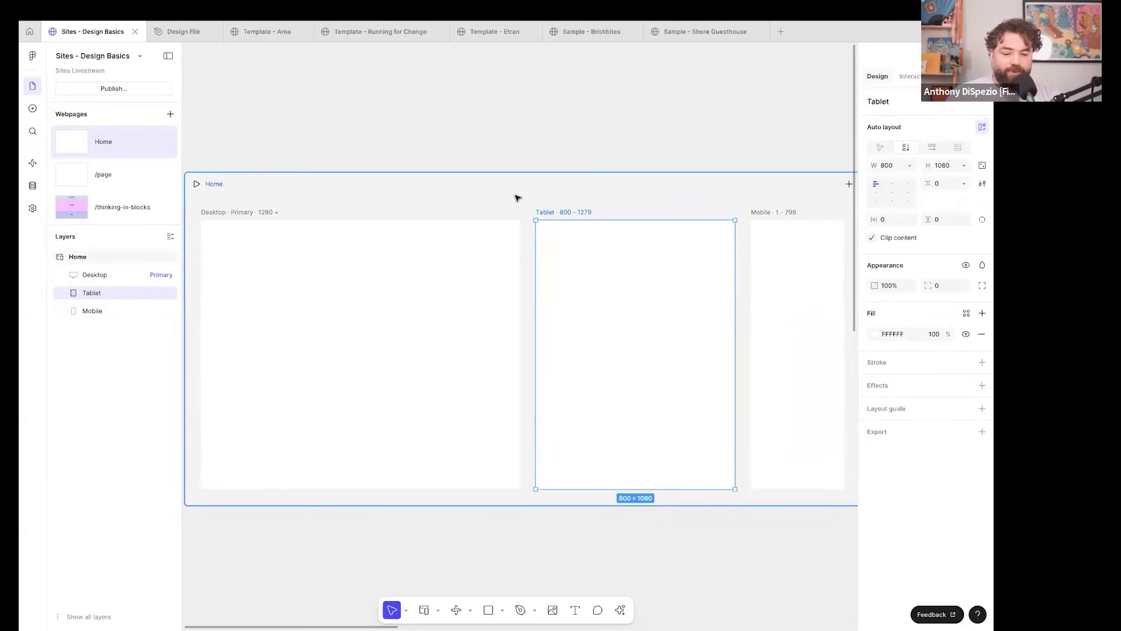
pyautogui.hscroll(-1, 517, 198)
pyautogui.scroll(2, 517, 198)
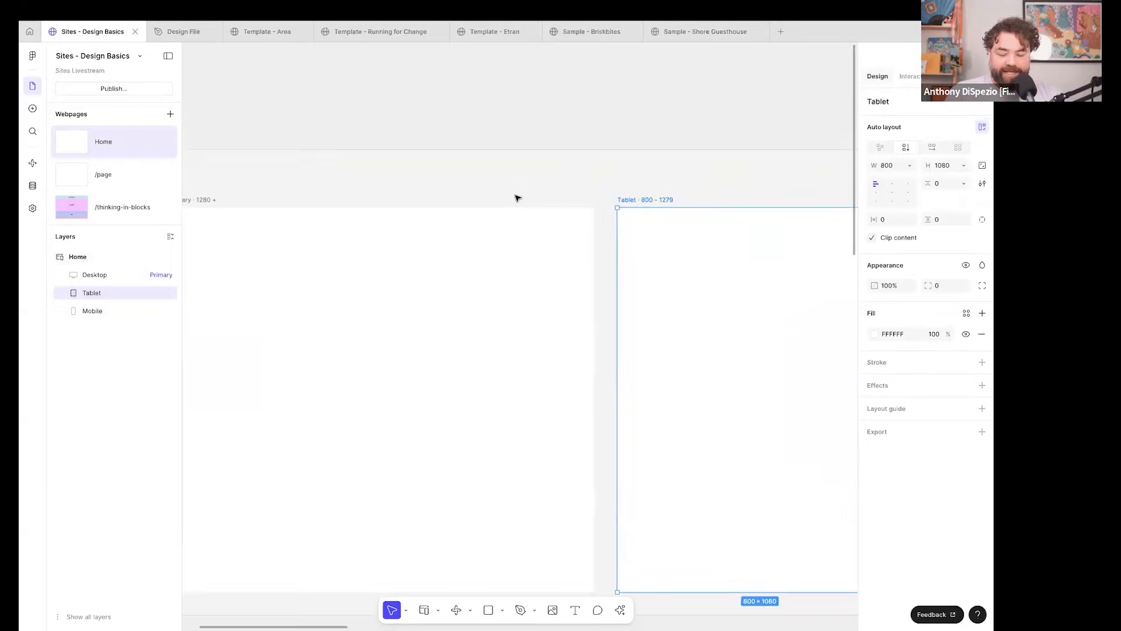
pyautogui.press('alt+super+plus')
pyautogui.press('alt+super+plus')
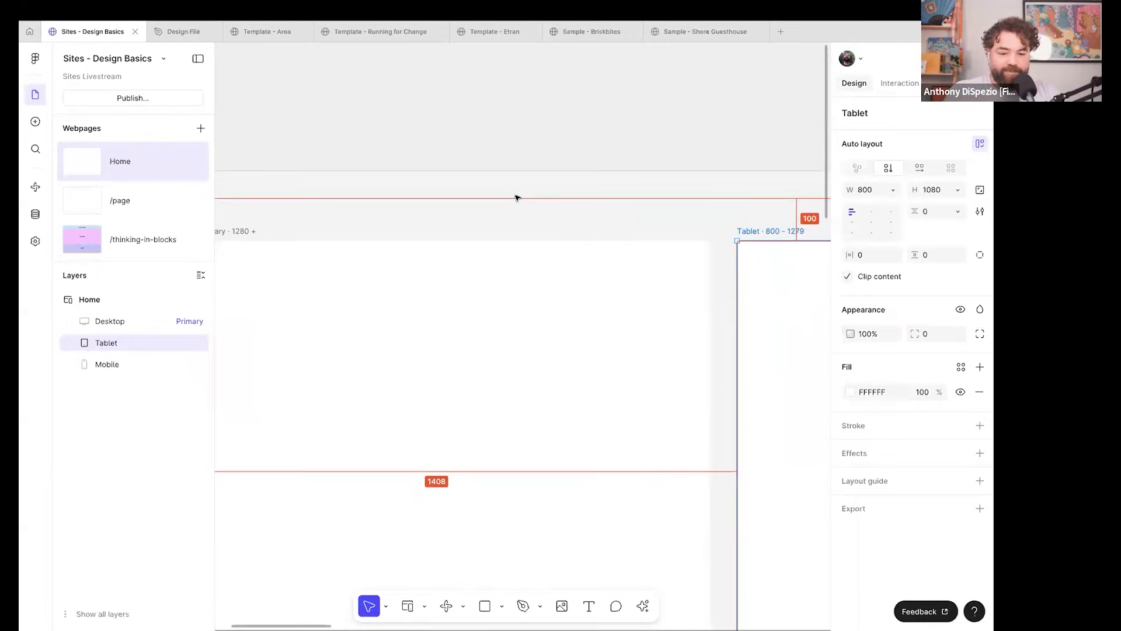
pyautogui.hscroll(-3, 517, 198)
pyautogui.hscroll(1, 512, 215)
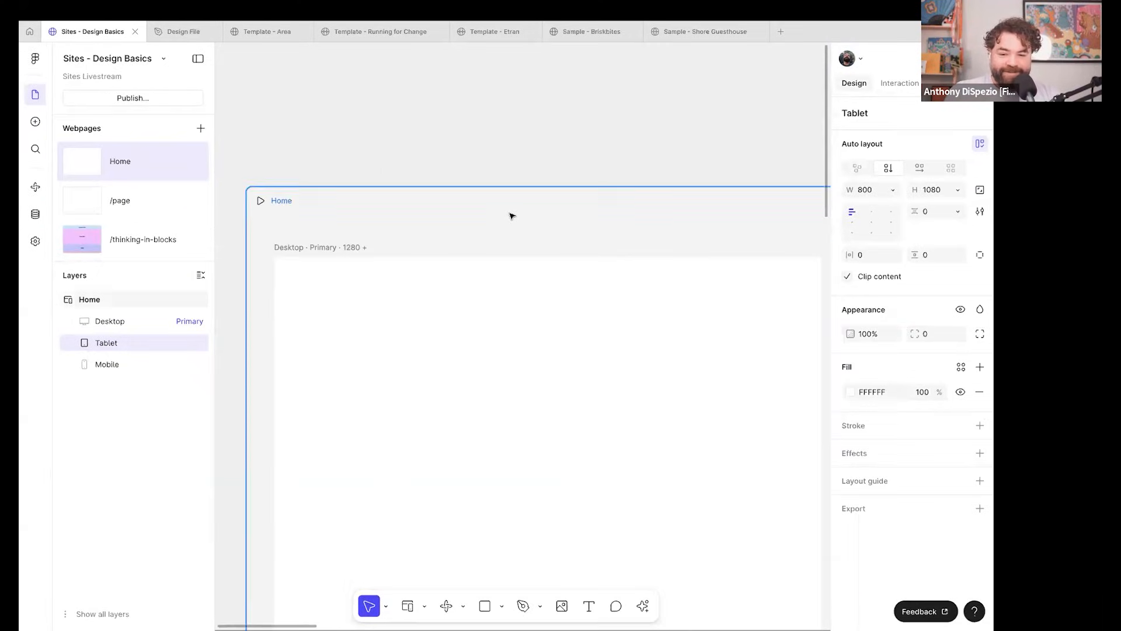
# Draw a circle about 267 × 264 in the upper-left corner of the Home webpage's Desktop breakpoint.
pyautogui.click(503, 226)
pyautogui.scroll(-1, 502, 226)
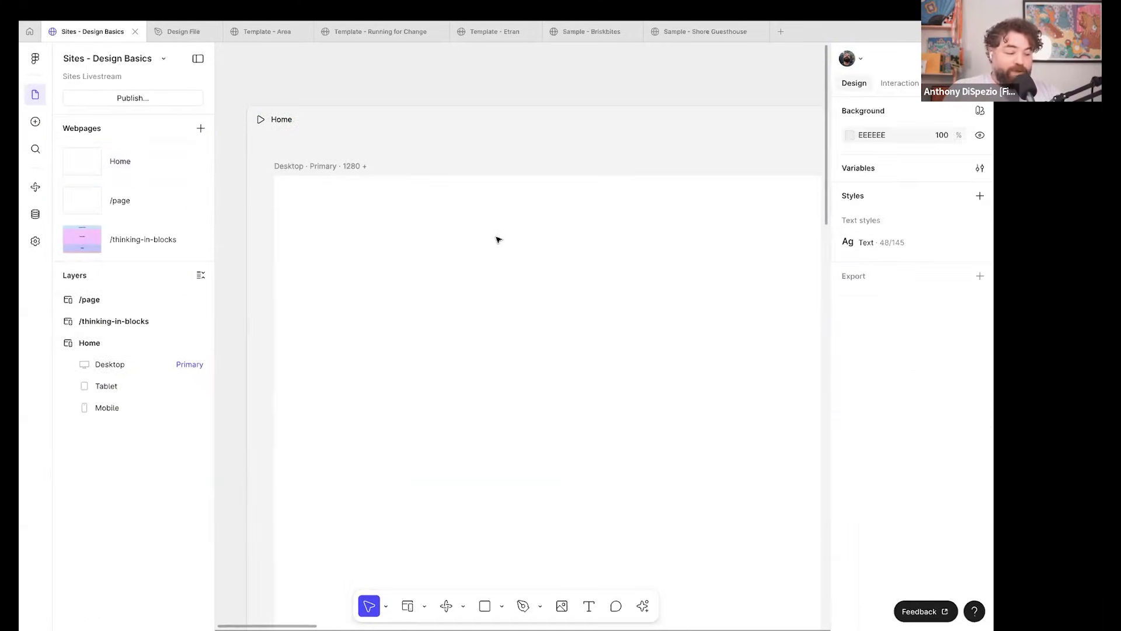
pyautogui.scroll(-1, 498, 239)
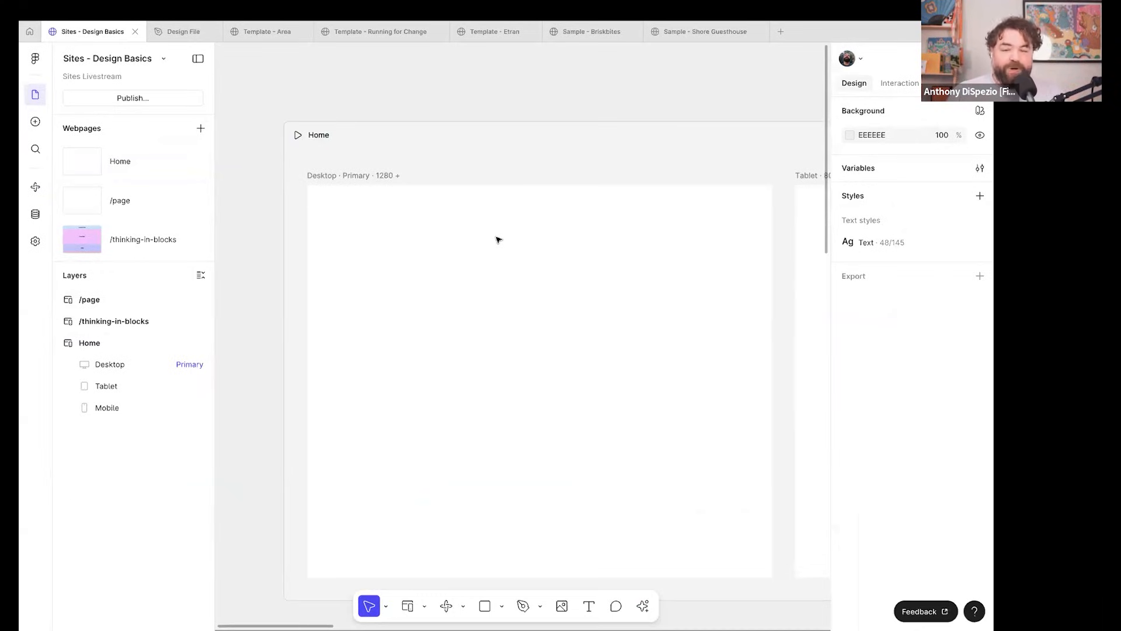
pyautogui.scroll(-3, 506, 252)
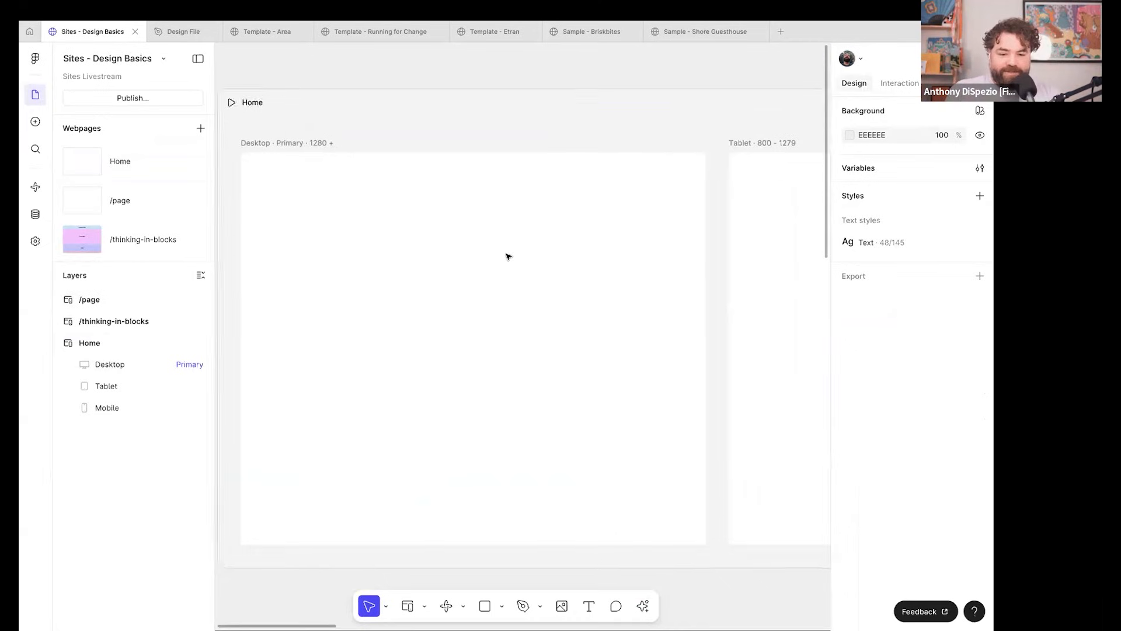
pyautogui.scroll(3, 508, 256)
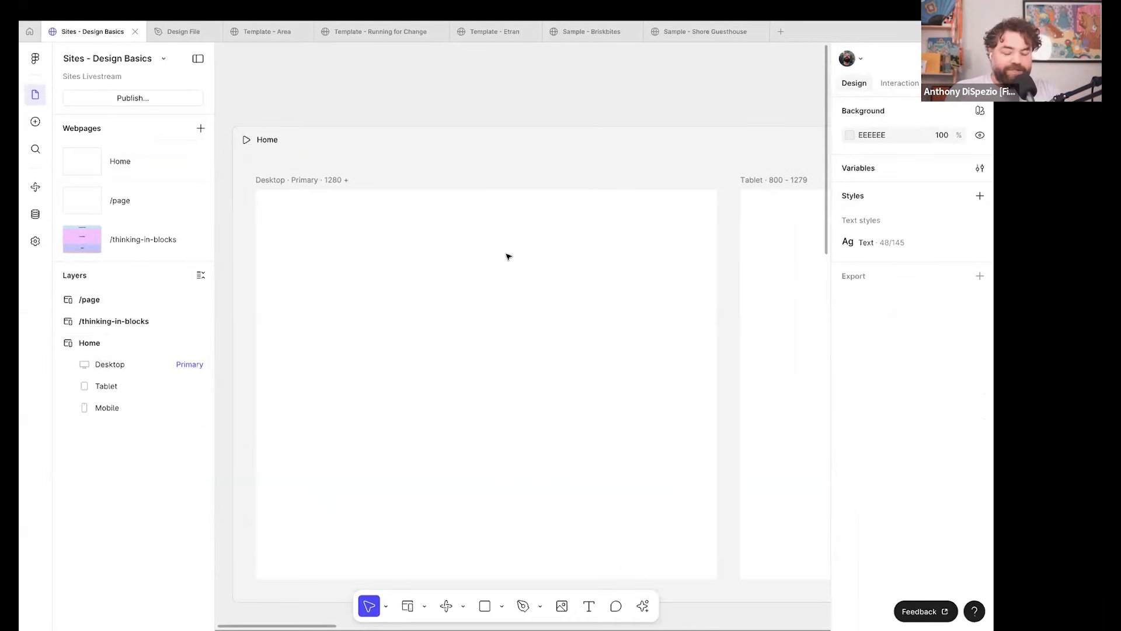
pyautogui.press('o')
pyautogui.moveTo(256, 190); pyautogui.dragTo(352, 284)
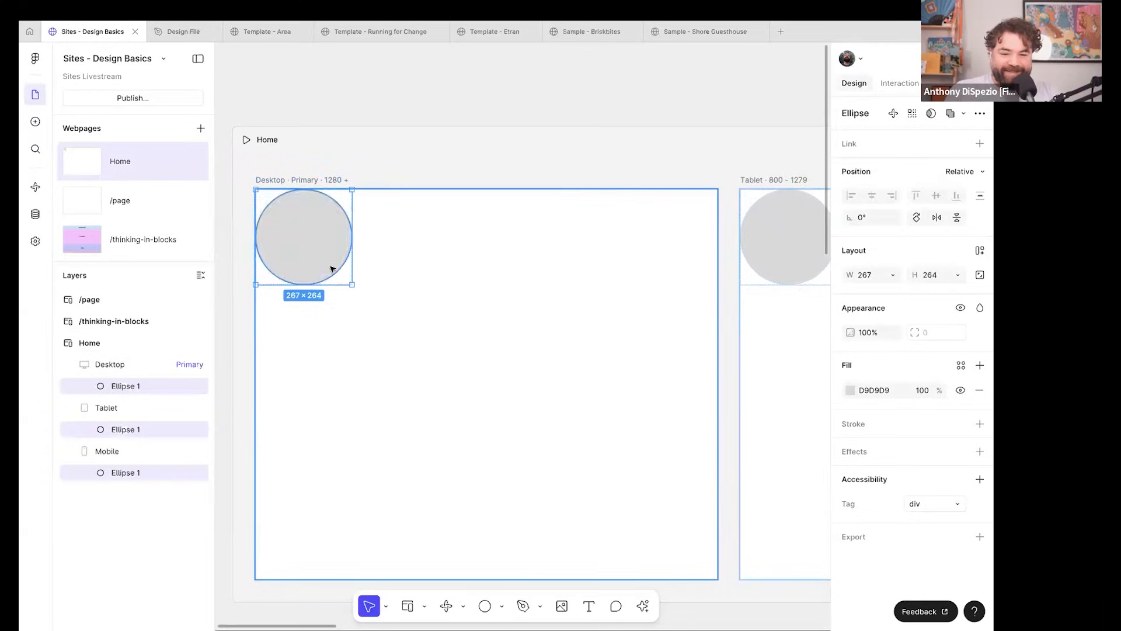
# Set the circle's fill colour to red.
pyautogui.click(871, 389)
pyautogui.write('red')
pyautogui.press('Return')
pyautogui.scroll(-3, 634, 318)
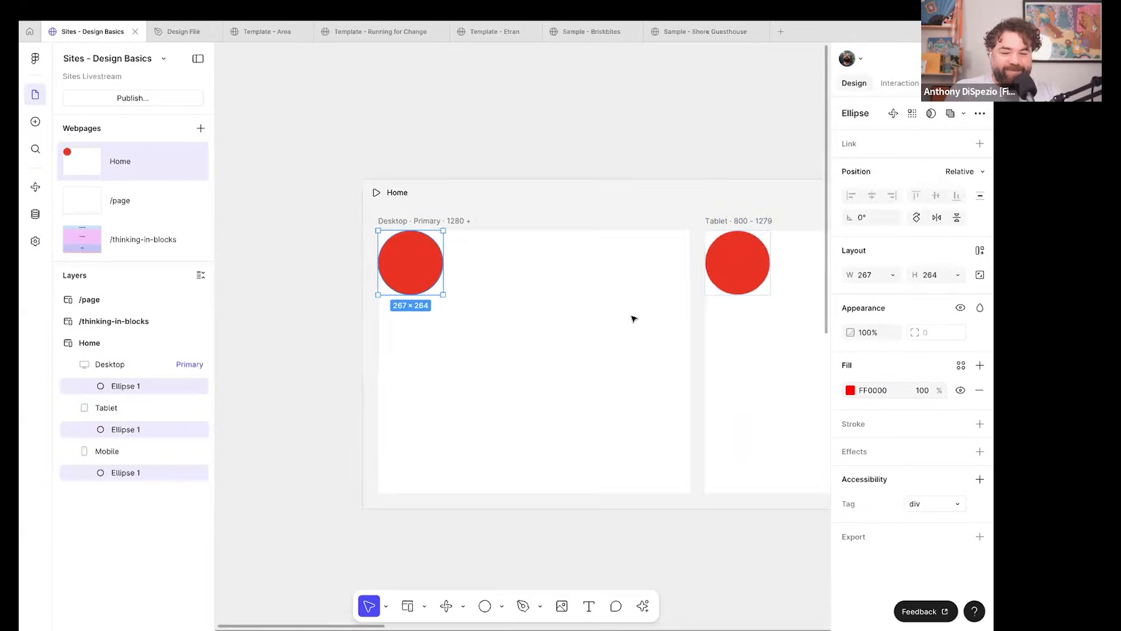
# Try to move the red circle within the Home webpage's Desktop breakpoint, and remove auto layout from that breakpoint.
pyautogui.scroll(-1, 634, 319)
pyautogui.hscroll(3, 634, 318)
pyautogui.hscroll(-1, 493, 323)
pyautogui.moveTo(323, 266); pyautogui.dragTo(362, 280)
pyautogui.click(379, 283)
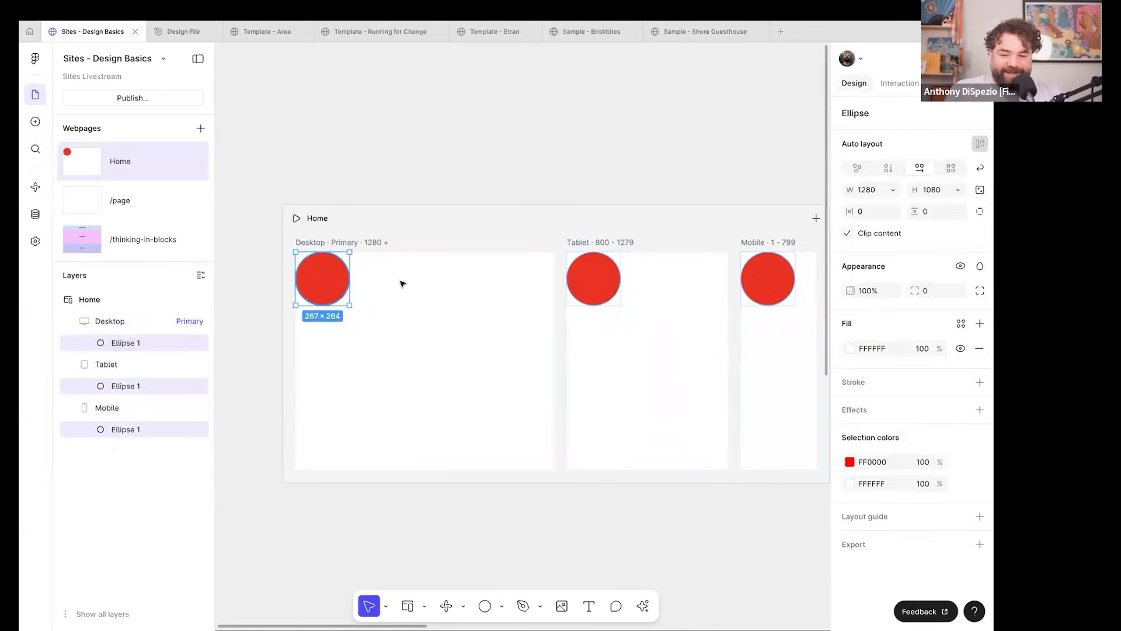
pyautogui.click(381, 249)
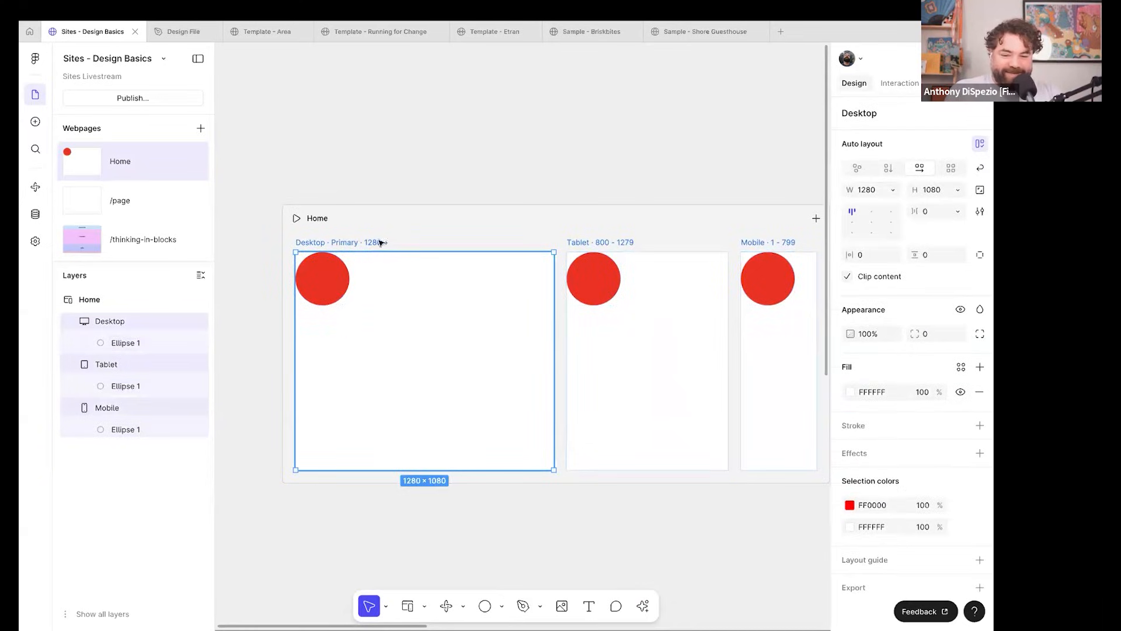
pyautogui.click(600, 194)
# Reposition the red circle freely in the Desktop breakpoint, finishing near its upper-left corner at about L 28, T 19.
pyautogui.moveTo(346, 276)
pyautogui.mouseDown()
pyautogui.moveTo(364, 290)
pyautogui.moveTo(340, 278)
pyautogui.moveTo(343, 287)
pyautogui.mouseUp()
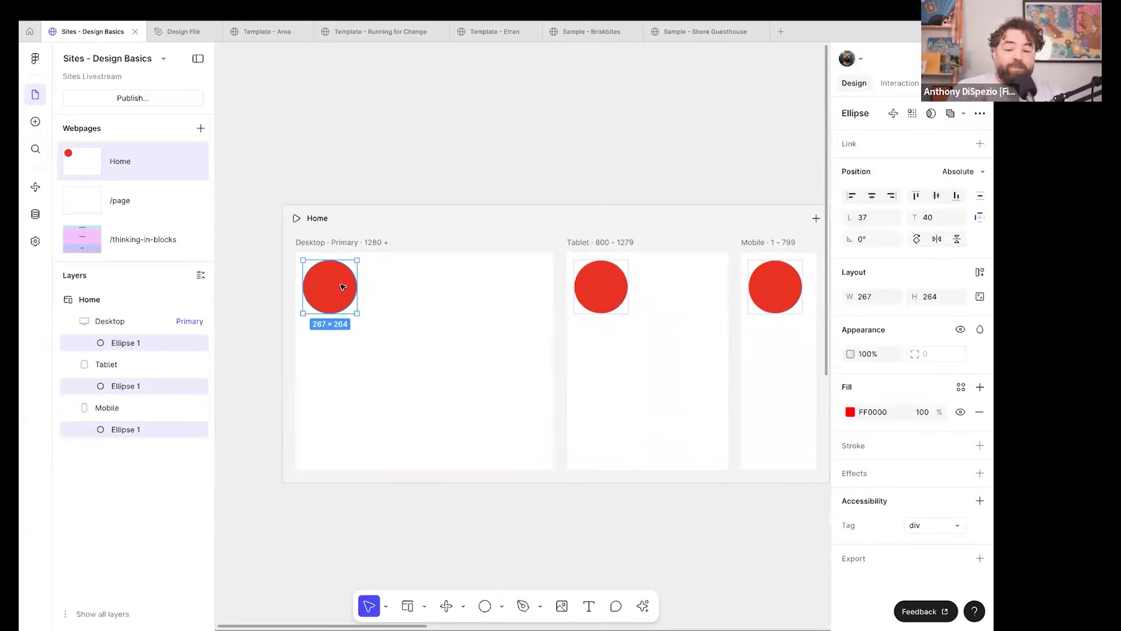
pyautogui.moveTo(327, 289)
pyautogui.mouseDown()
pyautogui.moveTo(357, 292)
pyautogui.moveTo(325, 282)
pyautogui.moveTo(337, 290)
pyautogui.mouseUp()
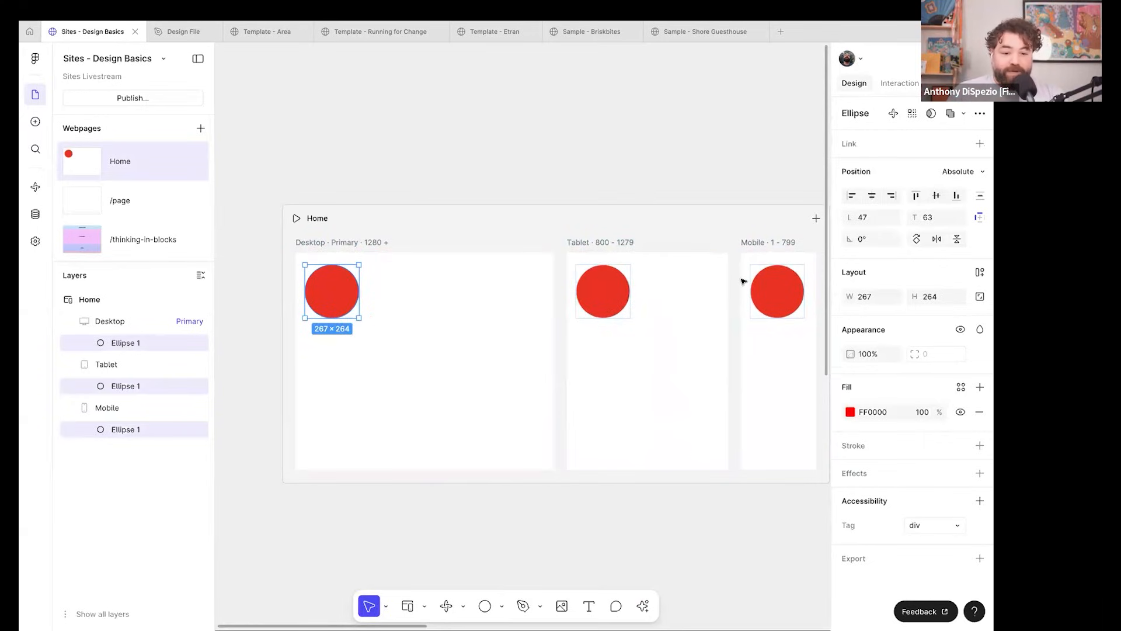
pyautogui.moveTo(343, 296); pyautogui.dragTo(345, 294)
pyautogui.scroll(2, 334, 252)
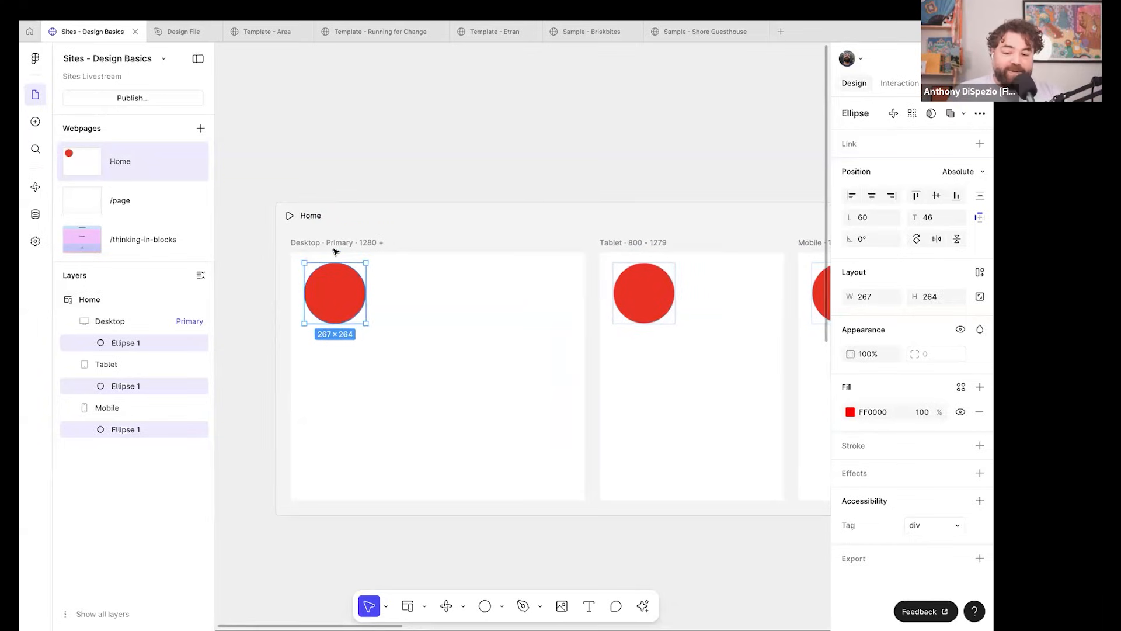
pyautogui.hscroll(3, 335, 251)
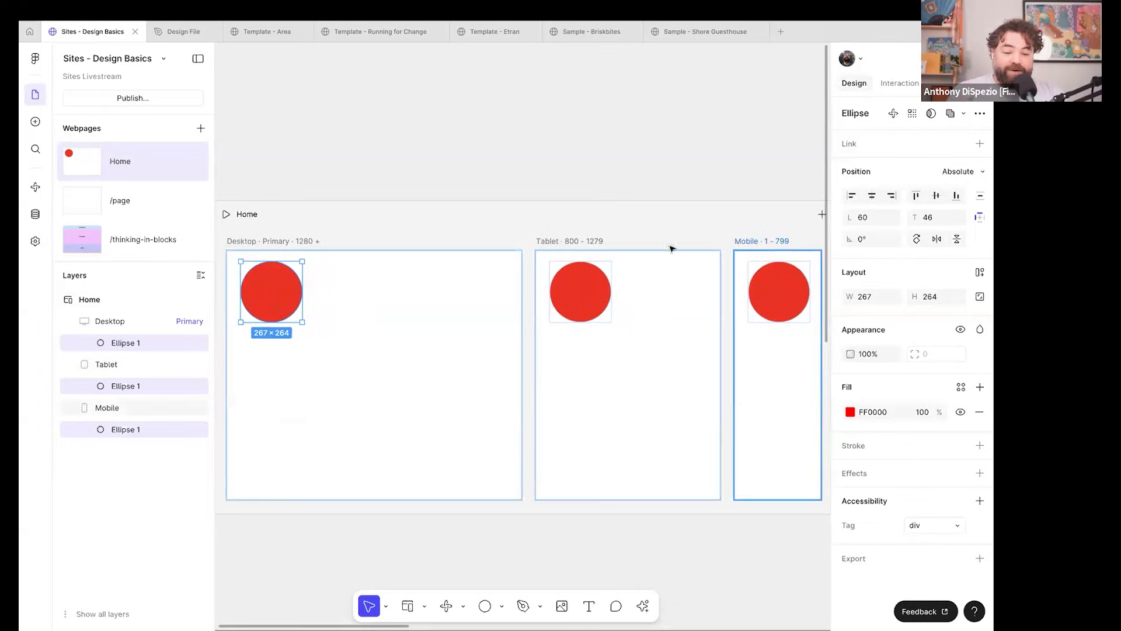
pyautogui.moveTo(294, 289); pyautogui.dragTo(262, 284)
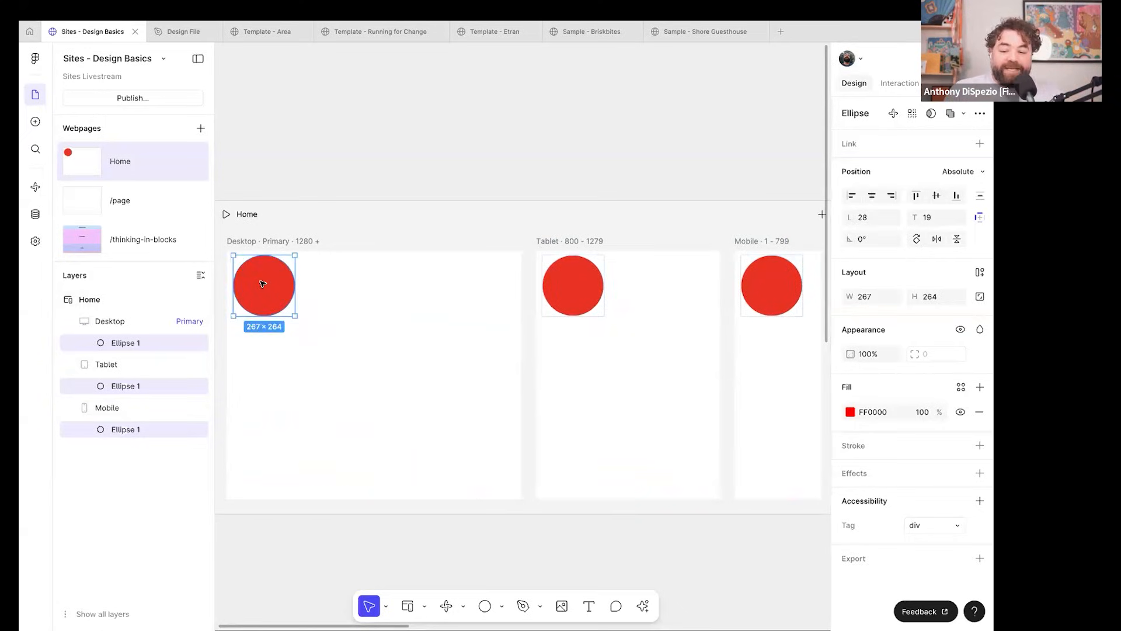
# Move only the Tablet breakpoint's circle to about L 343, T 222, and undo the move.
pyautogui.click(625, 311)
pyautogui.click(590, 301)
pyautogui.hscroll(1, 594, 288)
pyautogui.scroll(1, 594, 287)
pyautogui.moveTo(519, 304); pyautogui.dragTo(602, 350)
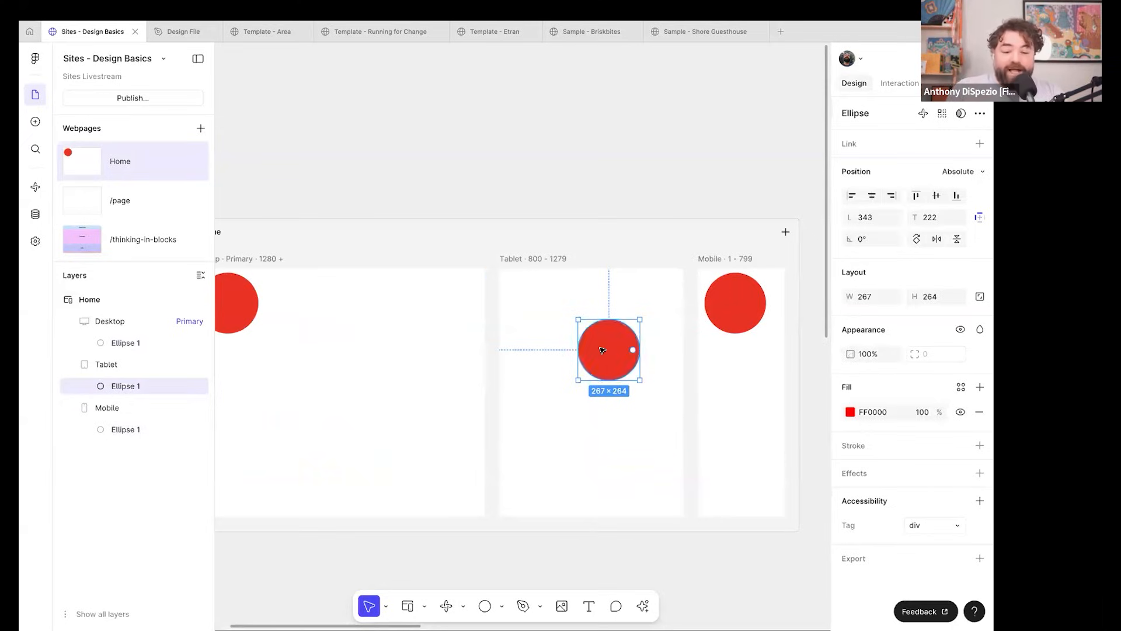
pyautogui.hotkey('ctrl', 'z')
# Move only the Mobile breakpoint's circle down to about L 25, T 364, and undo the move.
pyautogui.click(749, 303)
pyautogui.moveTo(749, 303); pyautogui.dragTo(742, 382)
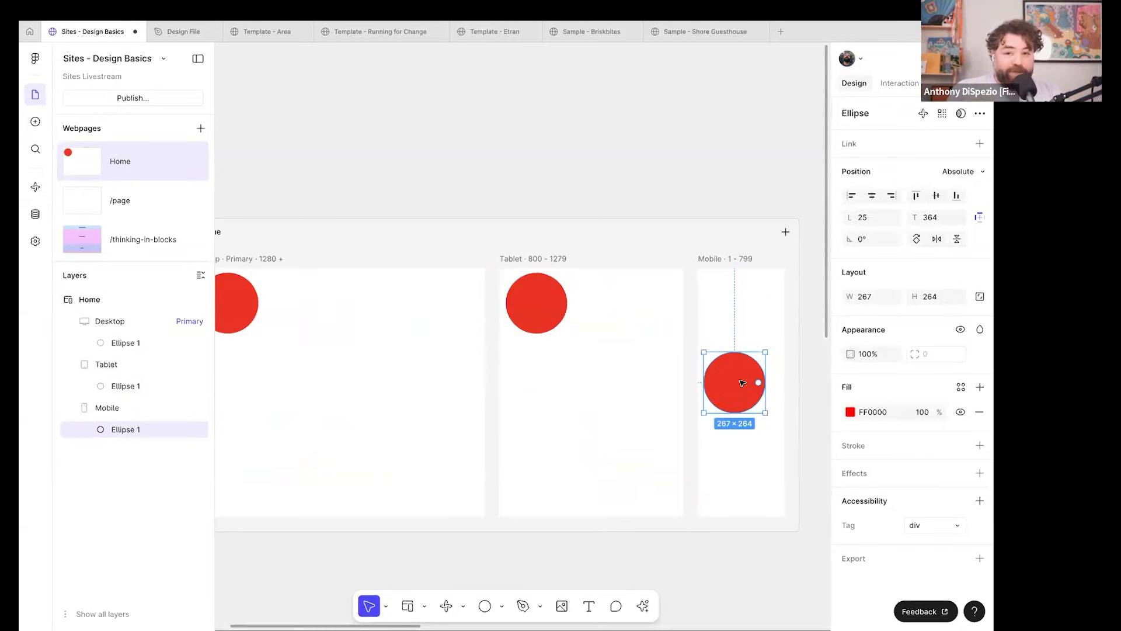
pyautogui.hotkey('ctrl', 'z')
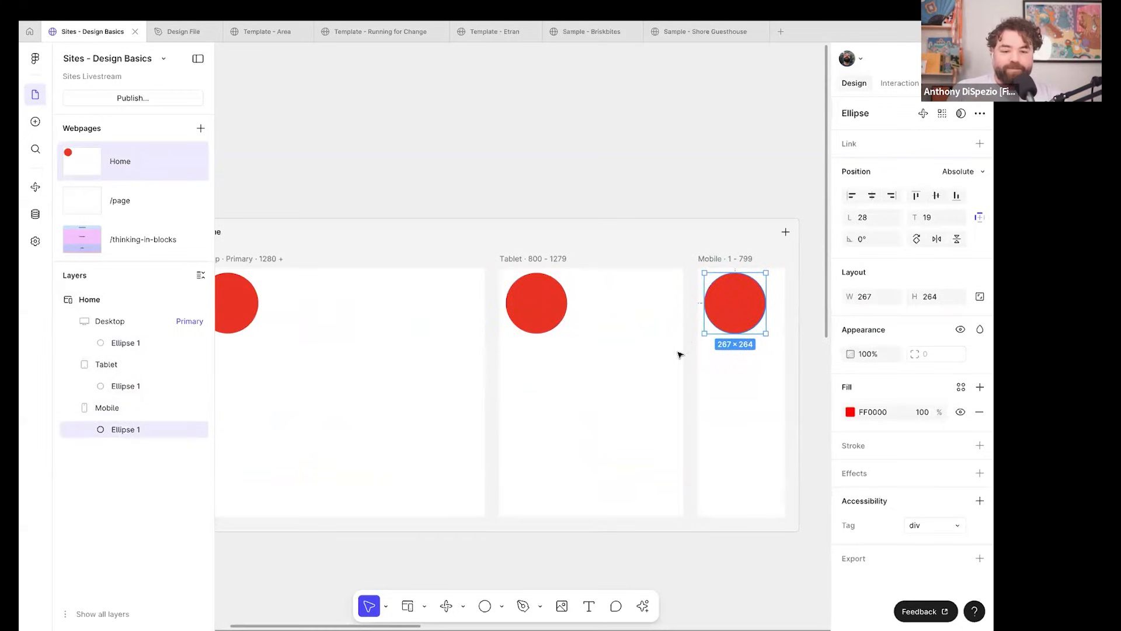
# Set the fill colour of only the Tablet breakpoint's circle to blue (0000FF).
pyautogui.click(528, 315)
pyautogui.click(879, 413)
pyautogui.write('bl')
pyautogui.press('Return')
pyautogui.click(876, 410)
pyautogui.write('blue')
pyautogui.press('Return')
pyautogui.hscroll(-2, 369, 334)
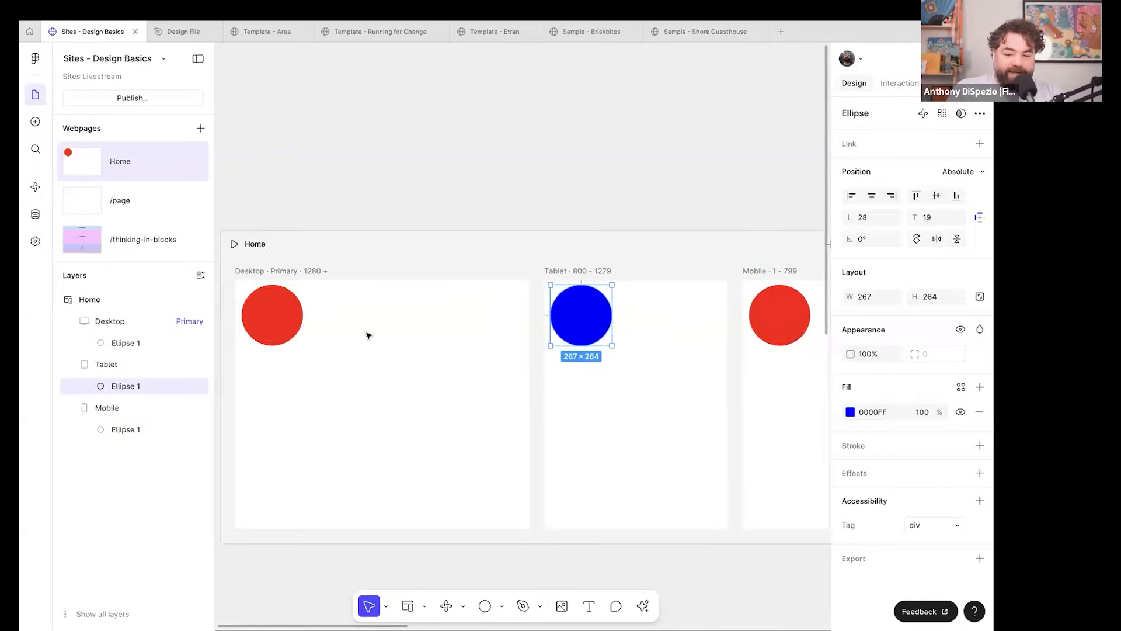
# Move the Desktop breakpoint's circle to about L 34, T 25, and undo that move and the Tablet circle's fill changes.
pyautogui.click(292, 330)
pyautogui.moveTo(278, 289)
pyautogui.mouseDown()
pyautogui.moveTo(288, 299)
pyautogui.moveTo(279, 289)
pyautogui.mouseUp()
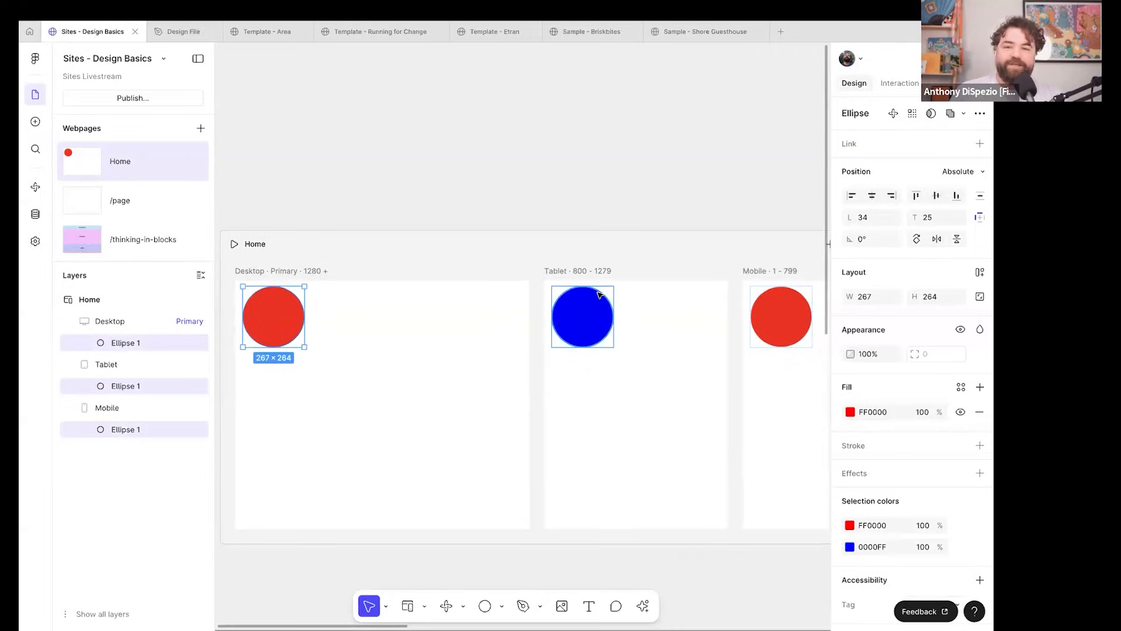
pyautogui.hotkey('ctrl', 'z')
pyautogui.hotkey('ctrl', 'z')
pyautogui.hotkey('ctrl', 'z')
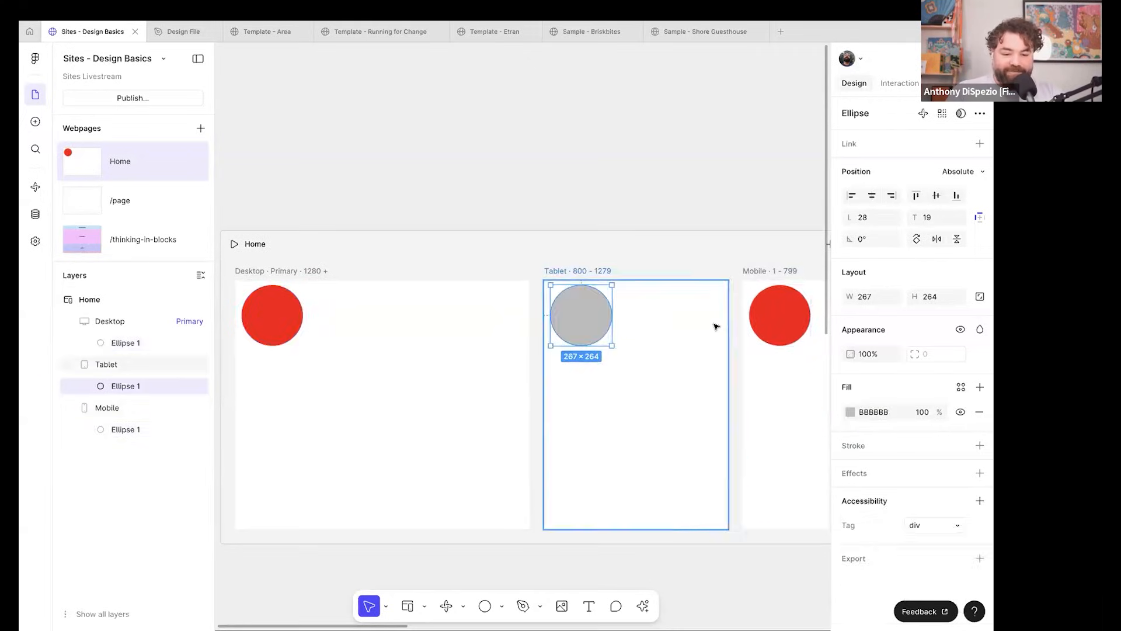
pyautogui.hscroll(1, 714, 324)
pyautogui.hotkey('ctrl', 'z')
# Set the Home webpage's Mobile breakpoint as the primary breakpoint and select its circle.
pyautogui.hscroll(1, 712, 316)
pyautogui.scroll(-1, 712, 316)
pyautogui.click(708, 258)
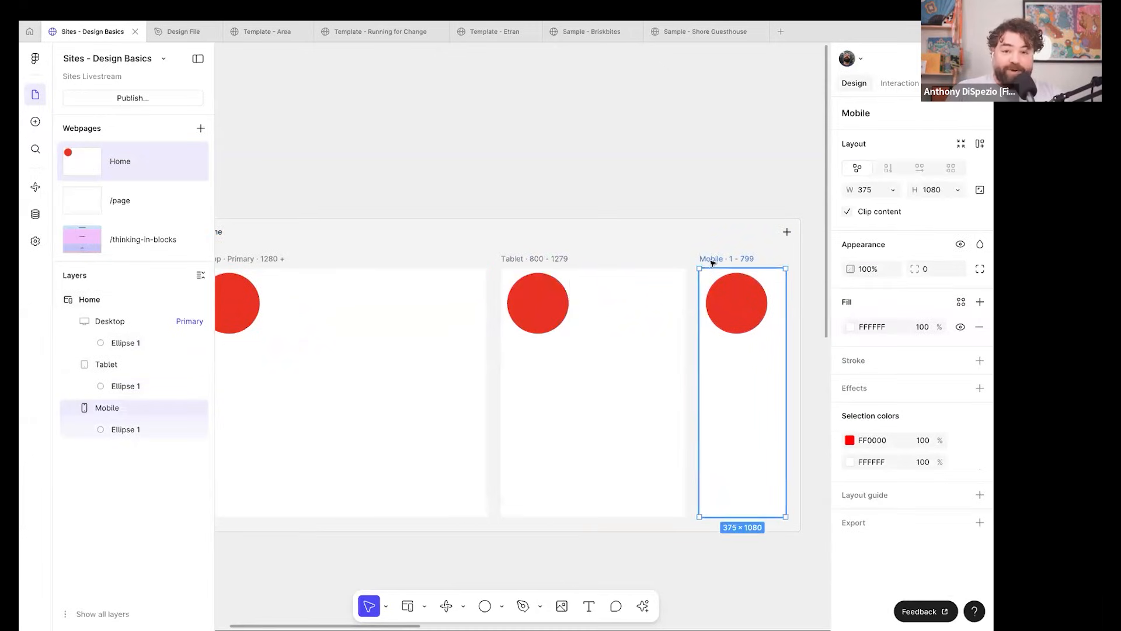
pyautogui.rightClick(713, 259)
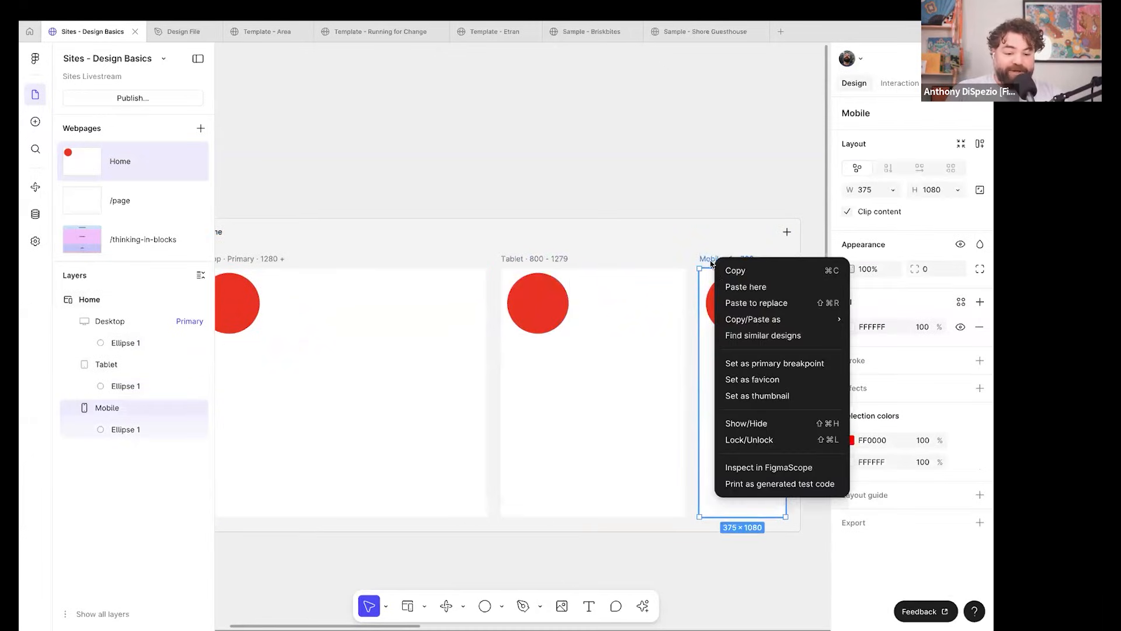
pyautogui.click(738, 364)
pyautogui.moveTo(740, 313)
pyautogui.mouseDown()
pyautogui.moveTo(755, 330)
pyautogui.moveTo(741, 297)
pyautogui.moveTo(729, 341)
pyautogui.moveTo(765, 324)
pyautogui.moveTo(749, 314)
pyautogui.mouseUp()
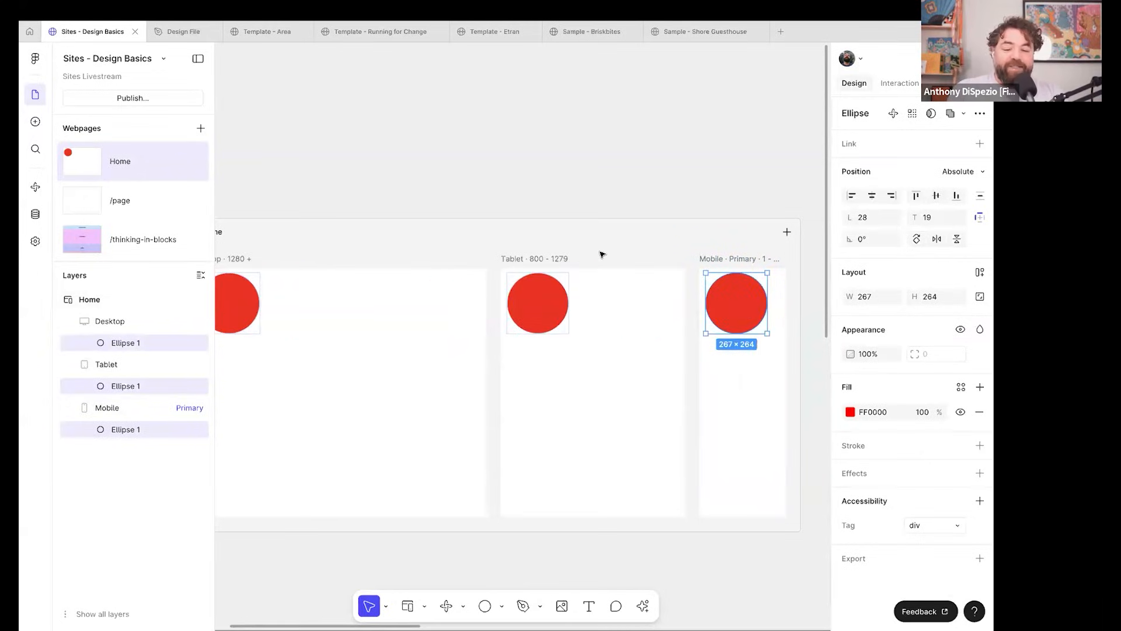
# Try to delete the Desktop breakpoint's circle while Mobile is primary, and undo the deletion.
pyautogui.hscroll(-3, 602, 252)
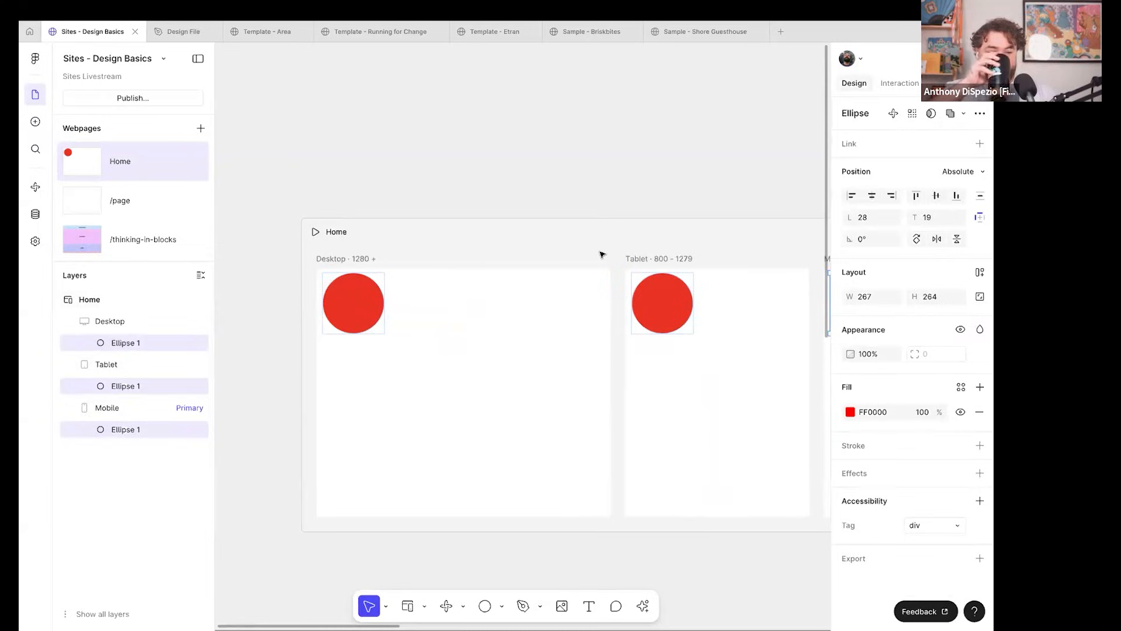
pyautogui.click(375, 301)
pyautogui.hscroll(2, 368, 316)
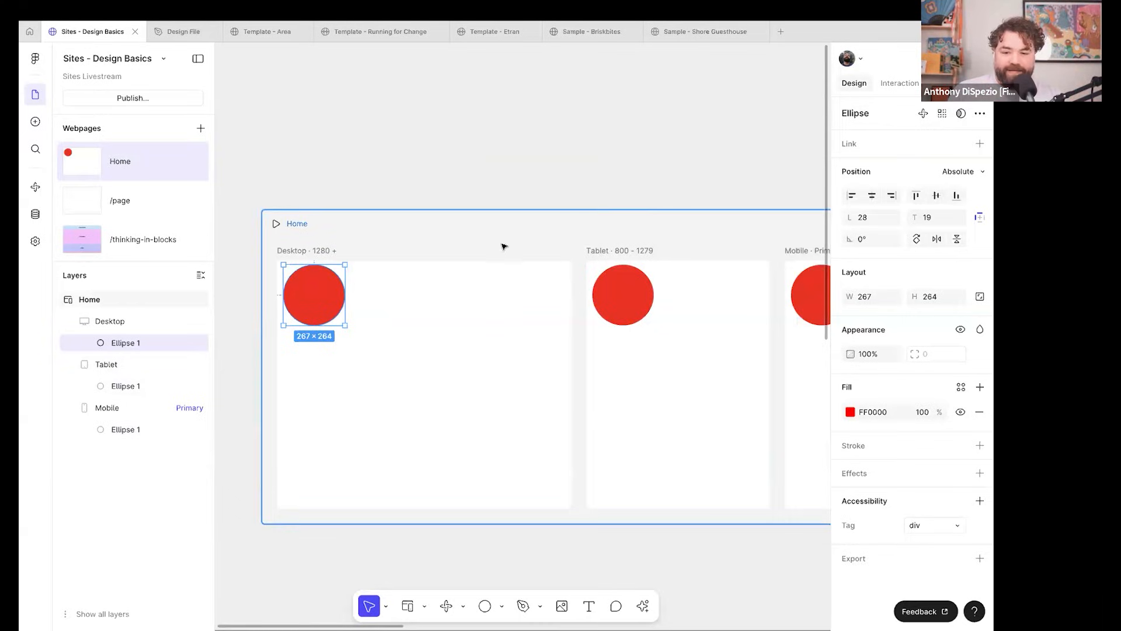
pyautogui.click(513, 146)
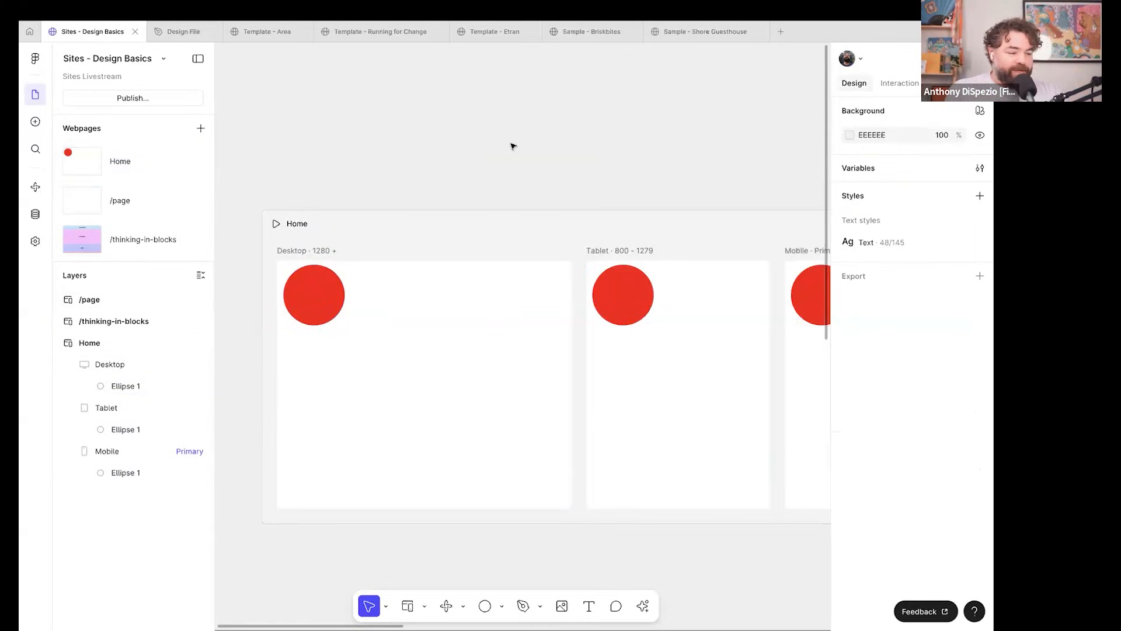
pyautogui.click(333, 296)
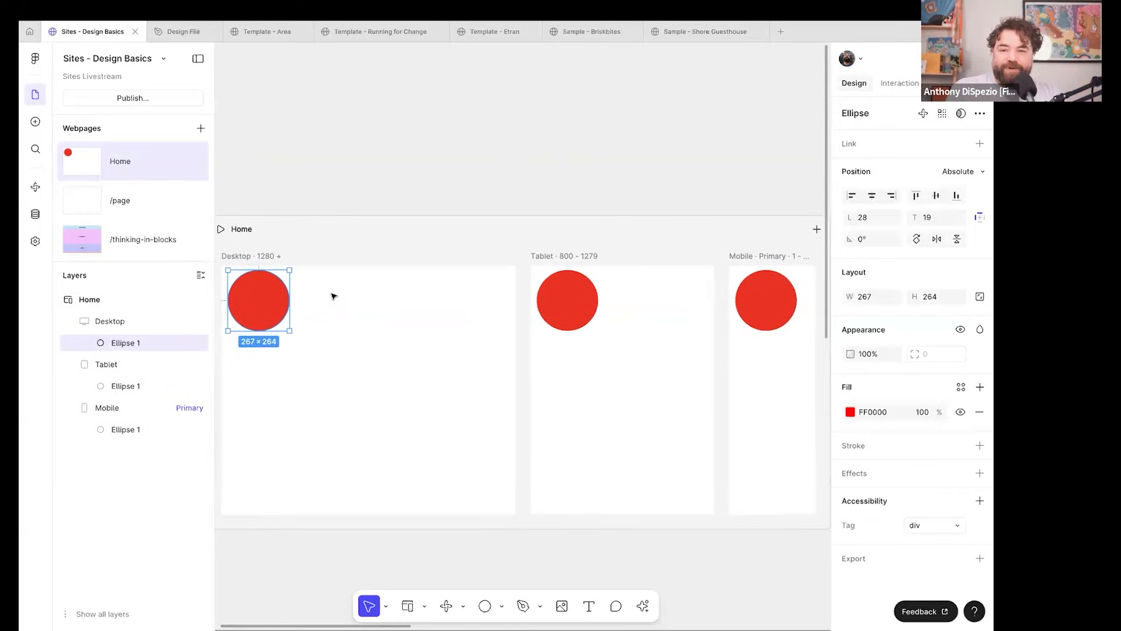
pyautogui.hscroll(-1, 331, 294)
pyautogui.scroll(-1, 333, 266)
pyautogui.hscroll(1, 333, 303)
pyautogui.click(332, 304)
pyautogui.click(275, 298)
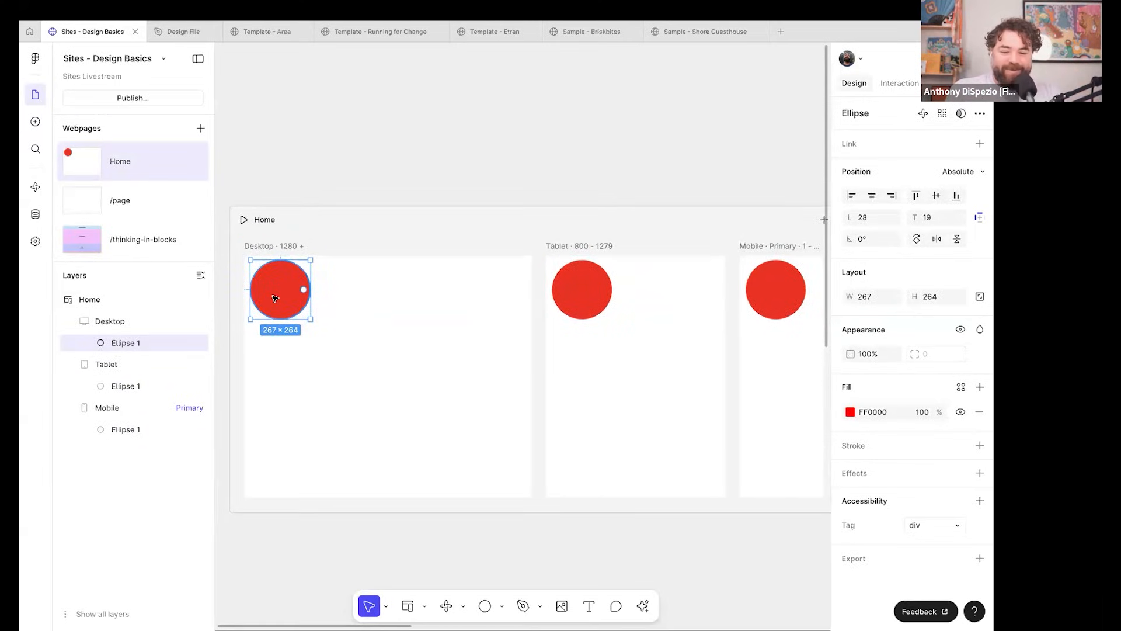
pyautogui.press('Delete')
pyautogui.press('super+z')
# Set the Desktop breakpoint as primary and delete its circle to clear it from all of the Home webpage's breakpoints.
pyautogui.rightClick(293, 247)
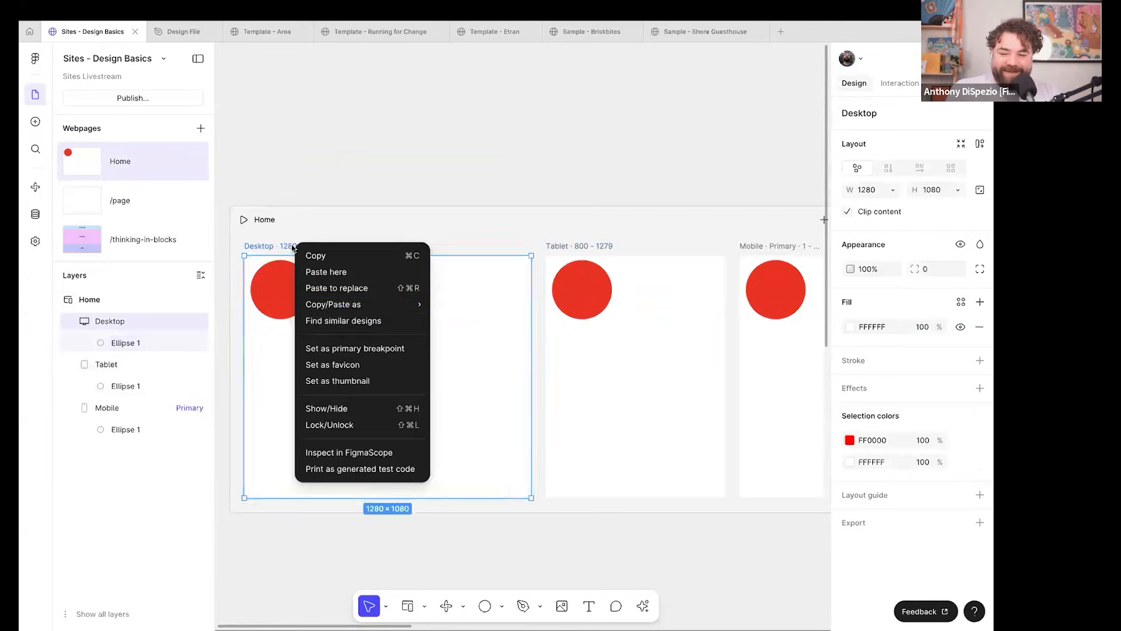
pyautogui.click(355, 348)
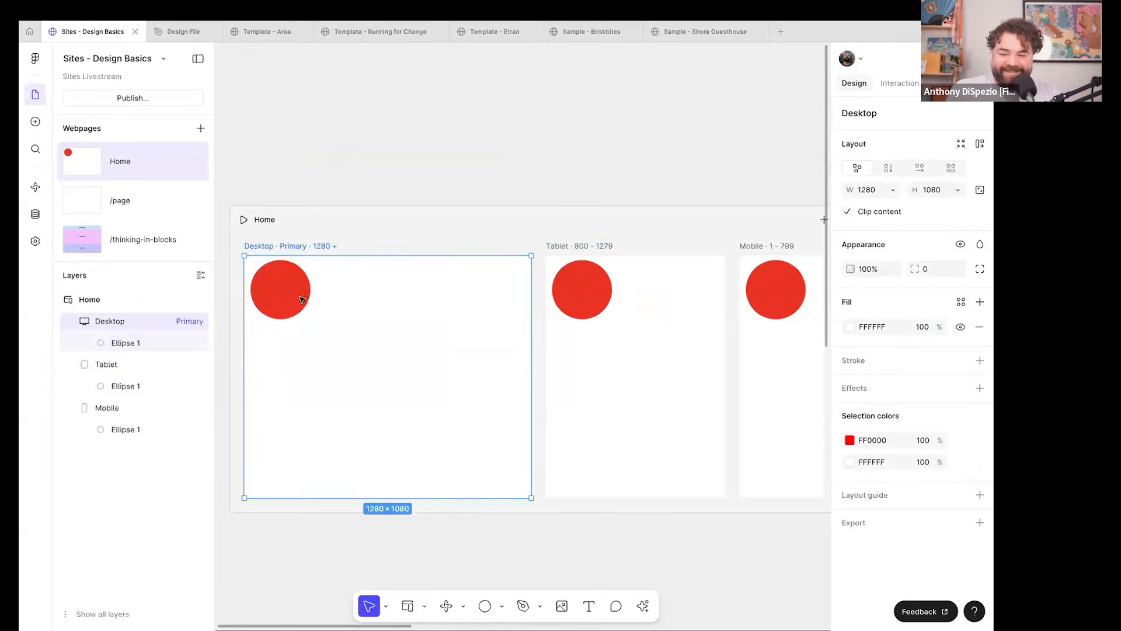
pyautogui.click(302, 300)
pyautogui.press('Delete')
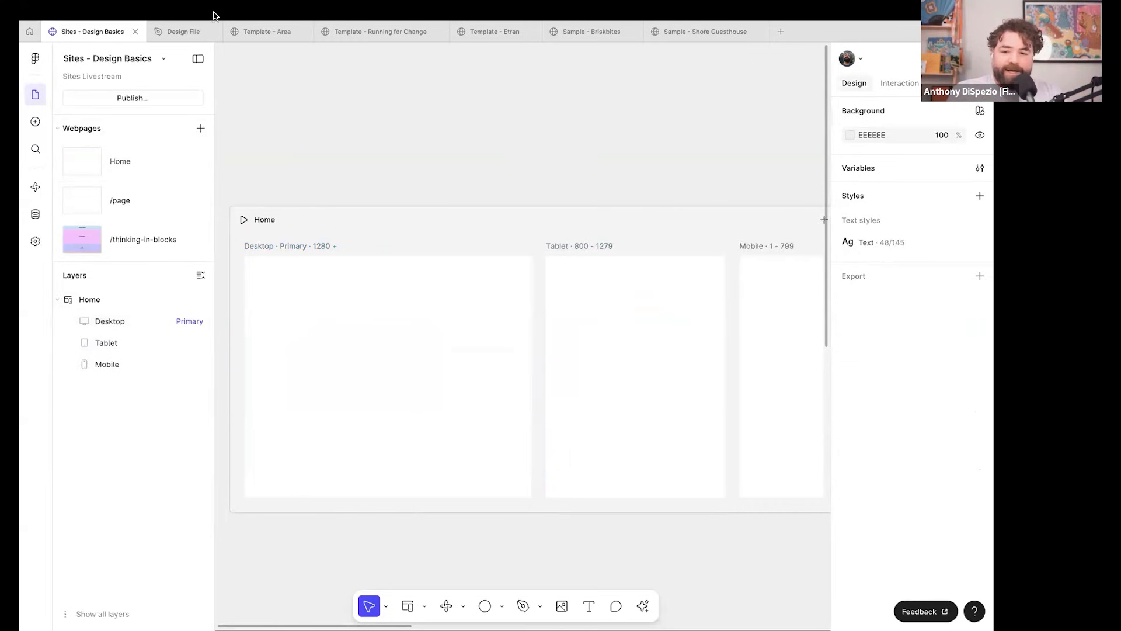
# Switch to Design File and copy the Bifold frame containing the Cats of Figma heading and cat photo.
pyautogui.click(177, 35)
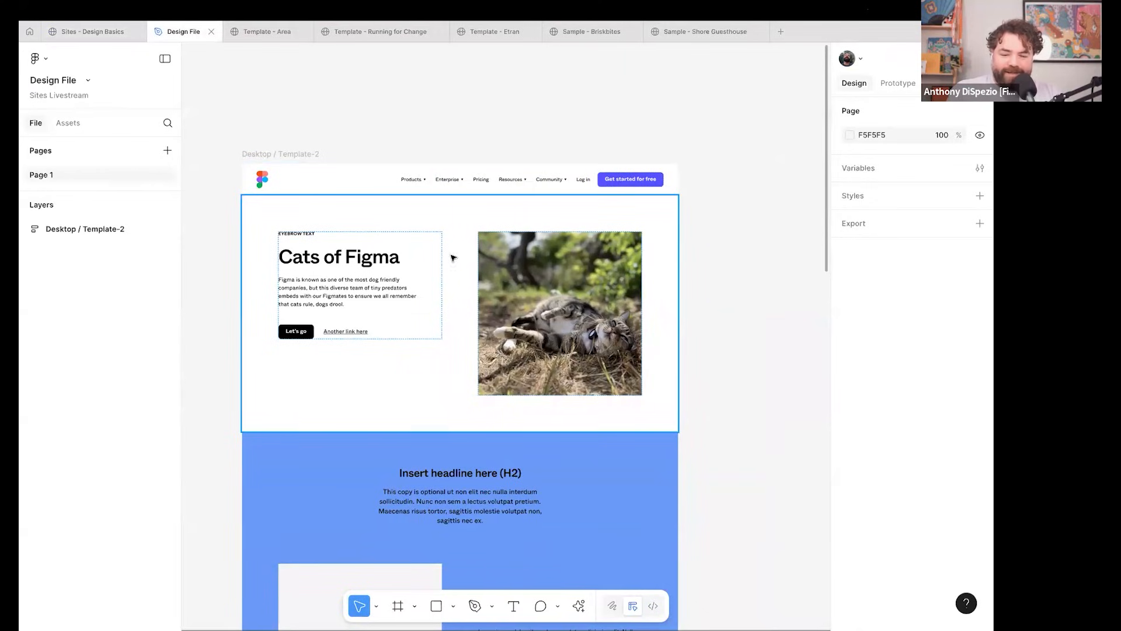
pyautogui.scroll(3, 461, 267)
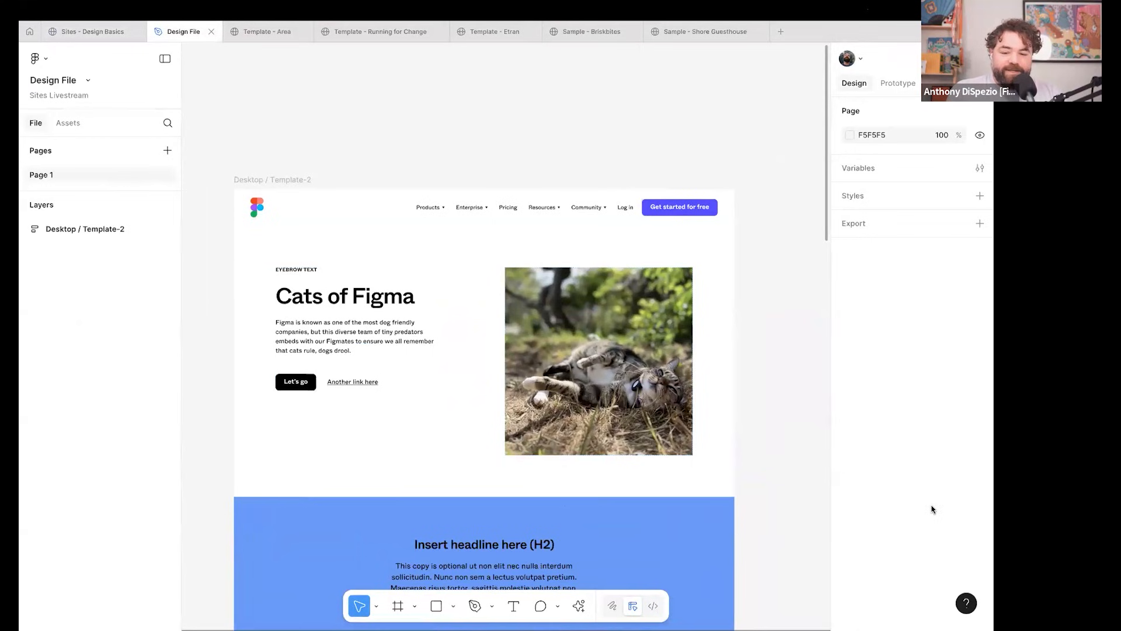
pyautogui.hscroll(-2, 393, 167)
pyautogui.scroll(-1, 393, 167)
pyautogui.click(364, 222)
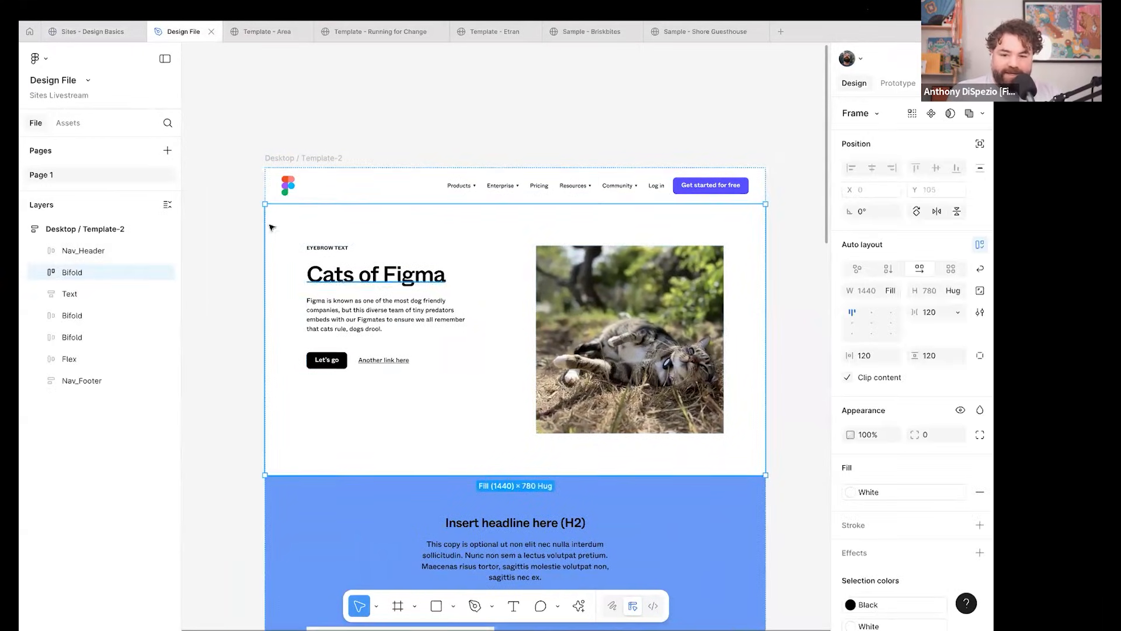
# Return to Sites - Design Basics and paste the copied Bifold frame into the Home webpage's Desktop breakpoint.
pyautogui.click(99, 32)
pyautogui.click(311, 246)
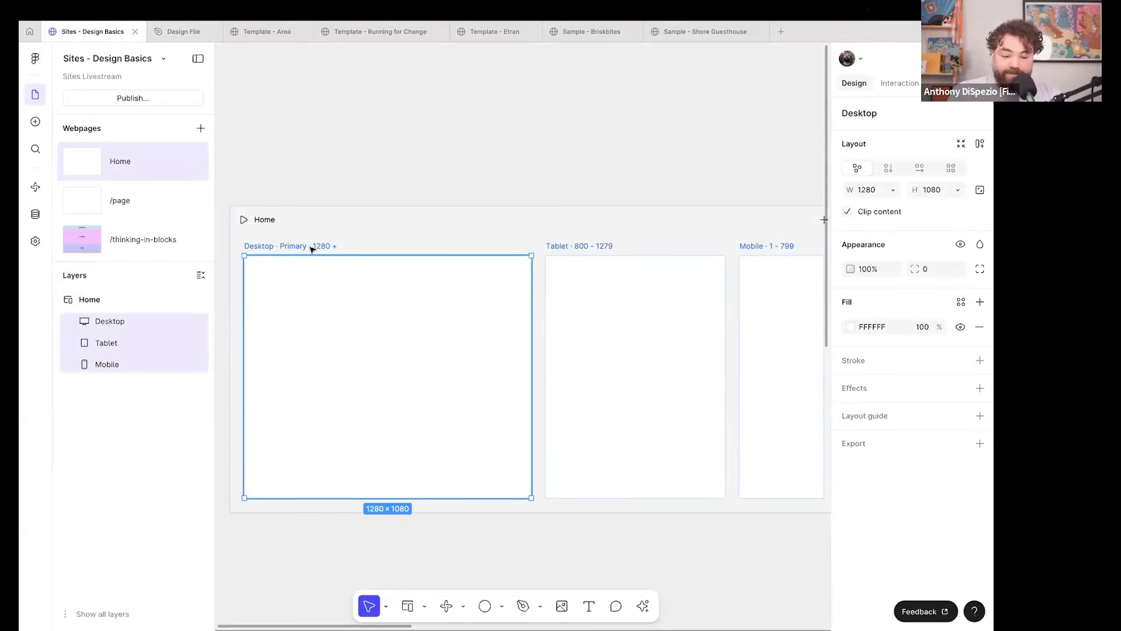
pyautogui.hotkey('ctrl', 'v')
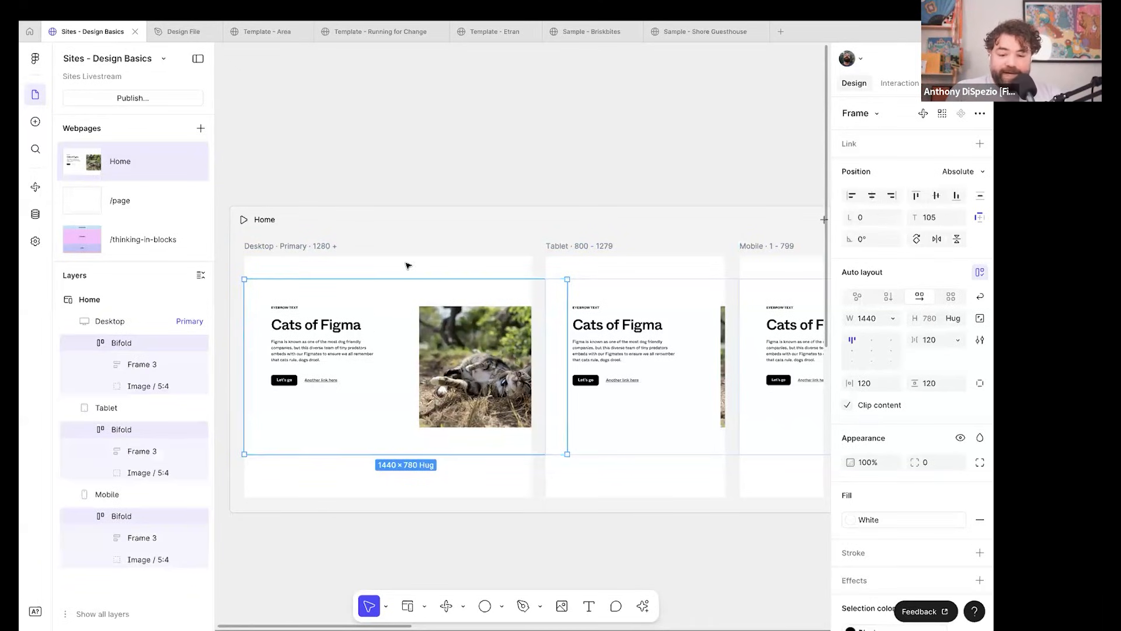
# Apply vertical auto layout to the Home webpage's Desktop breakpoint and check the Bifold frame inside it.
pyautogui.click(307, 247)
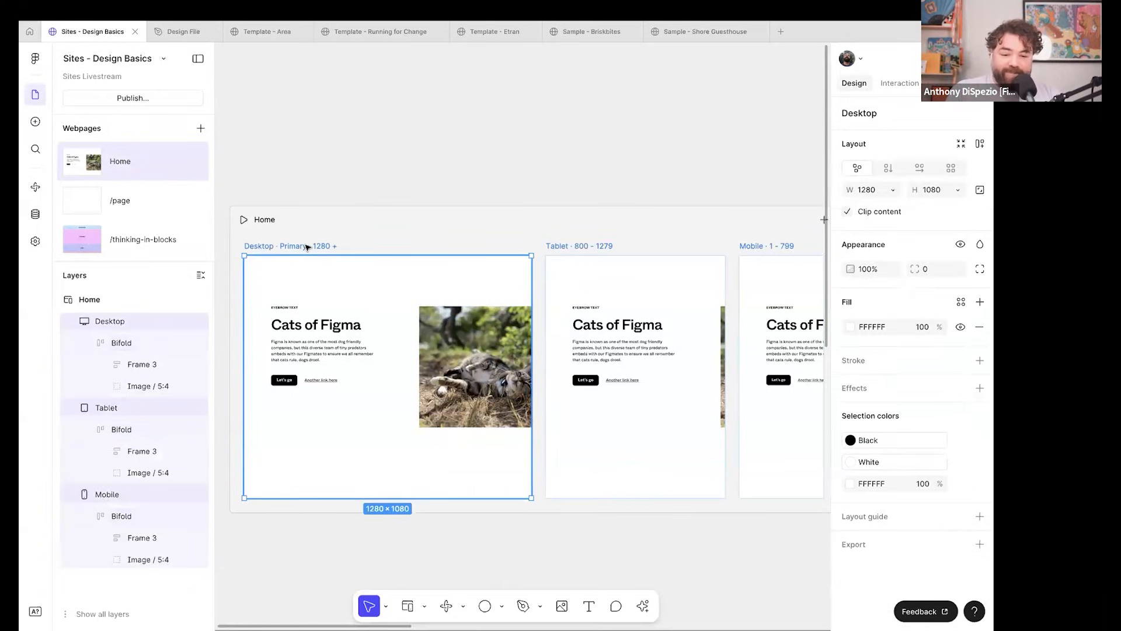
pyautogui.click(980, 144)
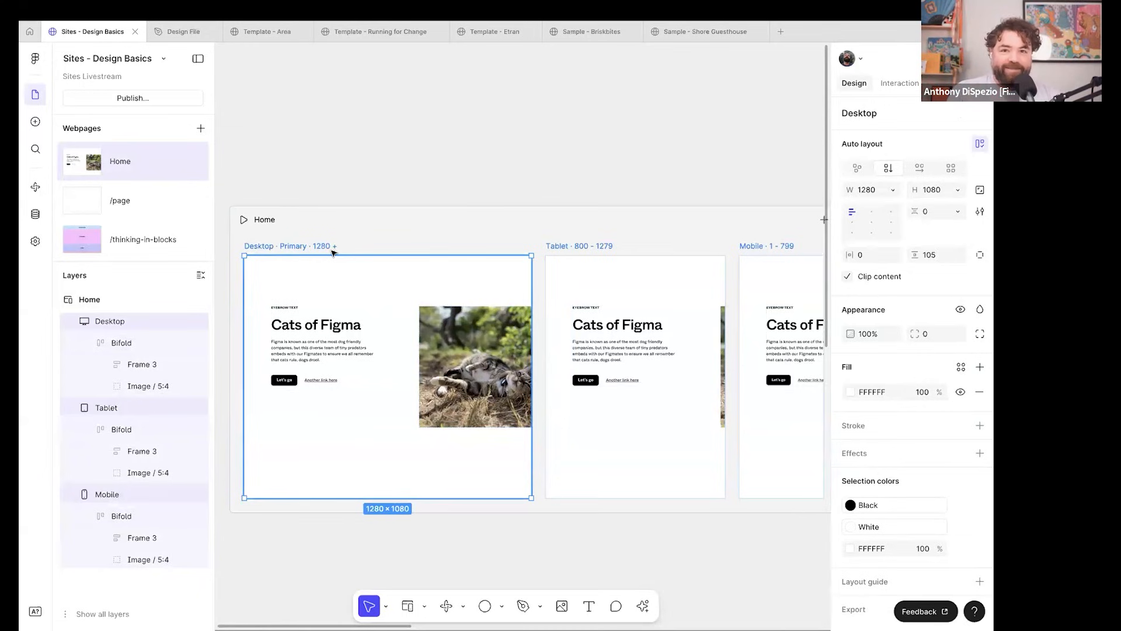
pyautogui.click(332, 337)
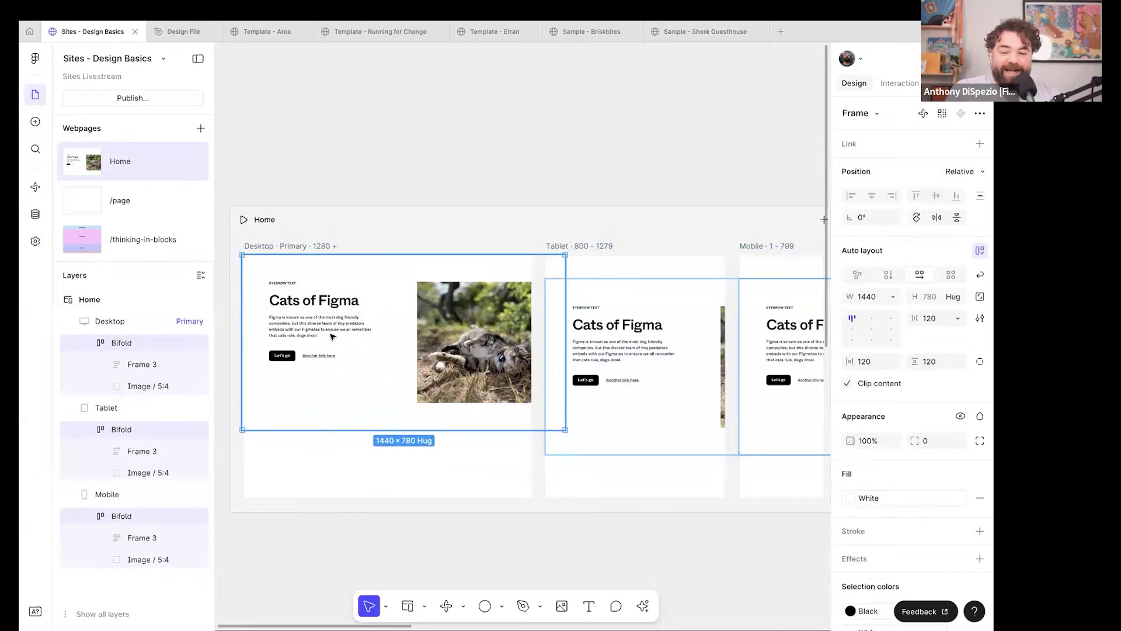
# Set the Desktop breakpoint's vertical auto layout padding to 0.
pyautogui.click(327, 267)
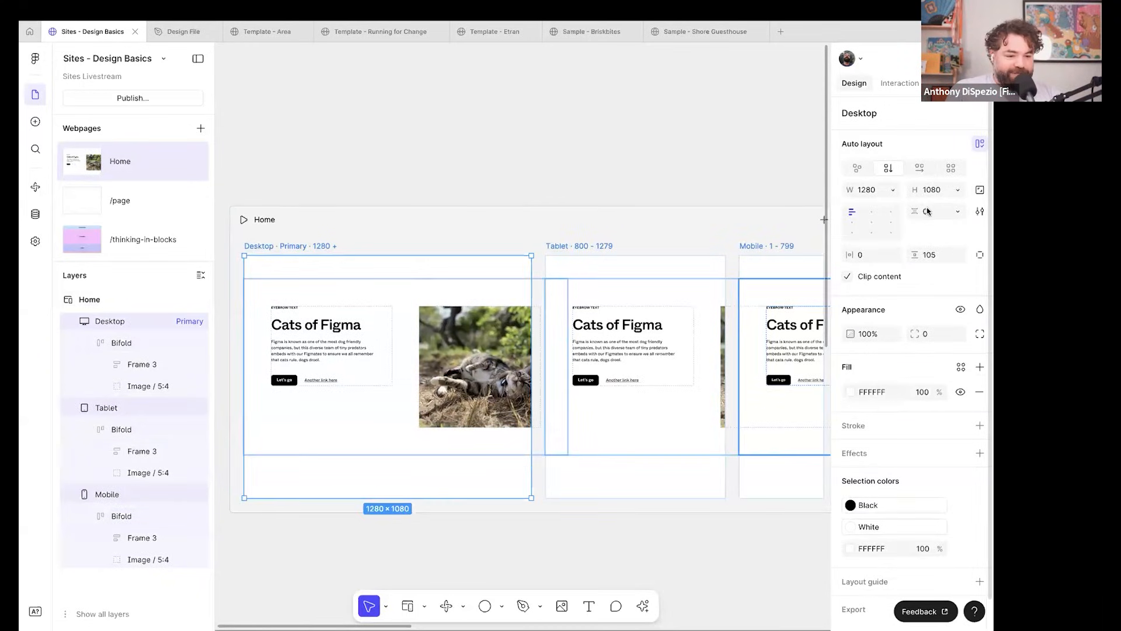
pyautogui.click(928, 256)
pyautogui.write('0')
pyautogui.press('Return')
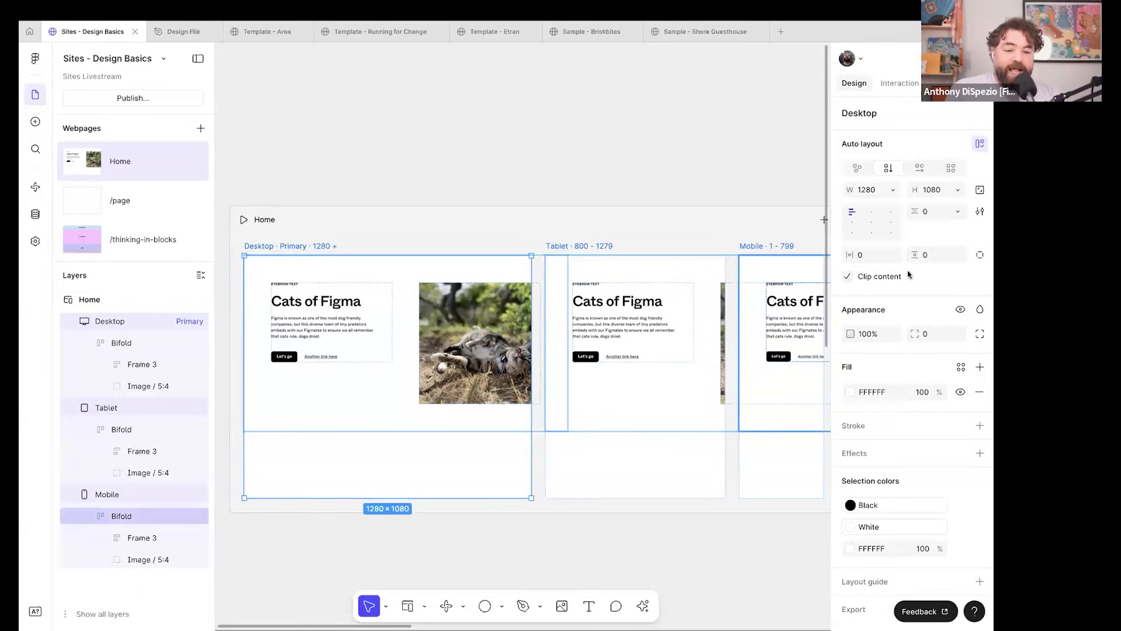
# Set the Bifold frame's width to Fill container in the Desktop breakpoint.
pyautogui.click(892, 190)
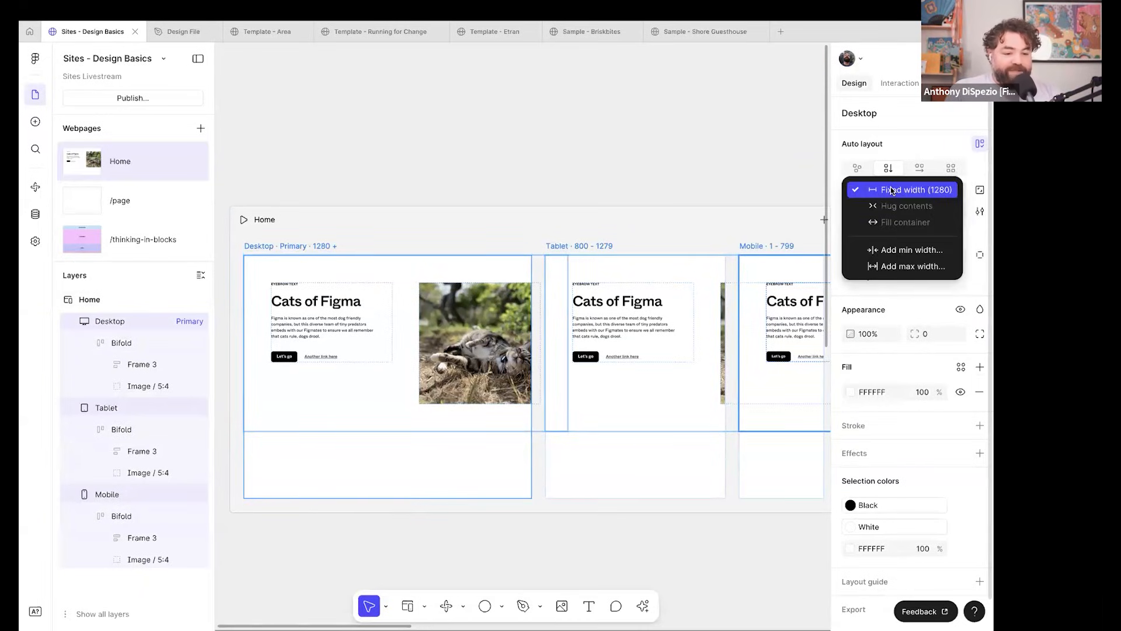
pyautogui.click(408, 317)
pyautogui.click(408, 318)
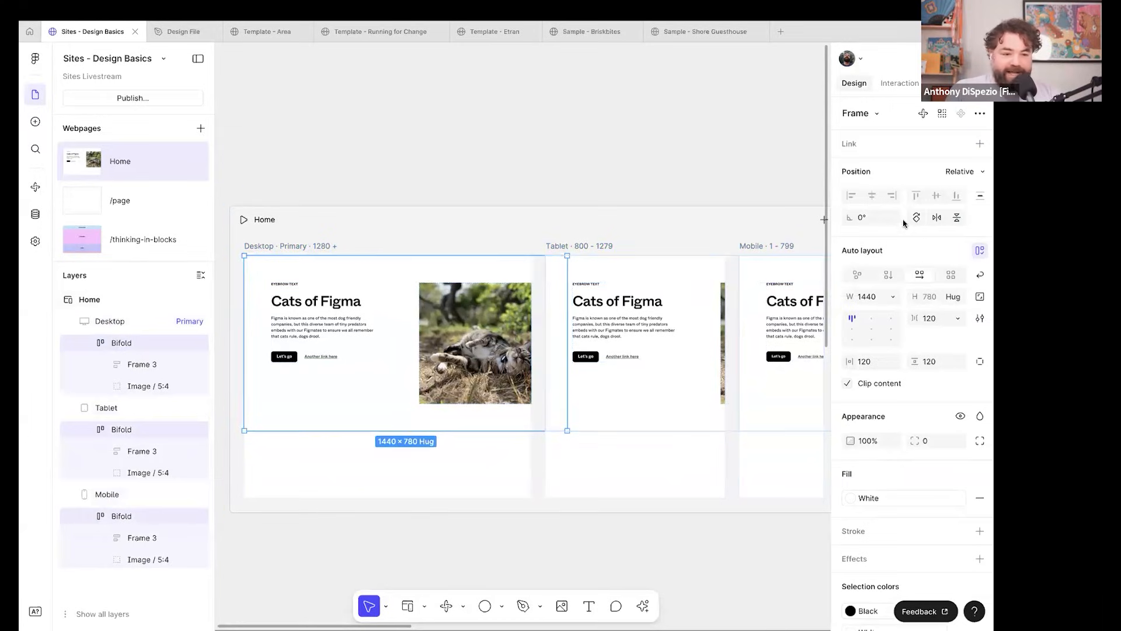
pyautogui.click(893, 297)
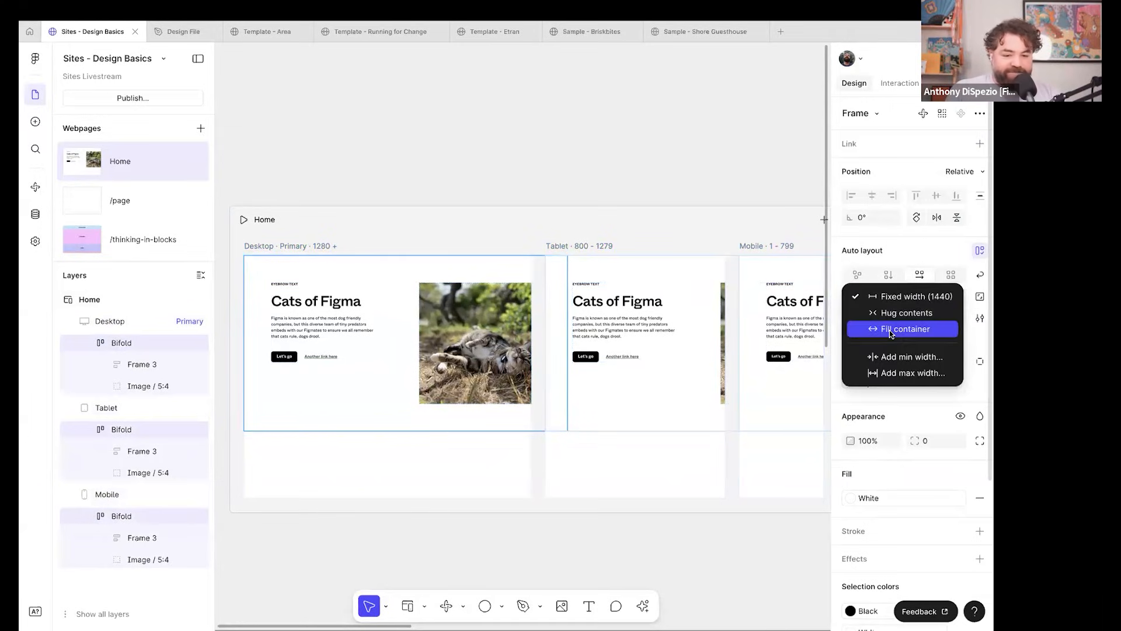
pyautogui.click(889, 330)
pyautogui.hscroll(-3, 412, 374)
pyautogui.scroll(-2, 412, 374)
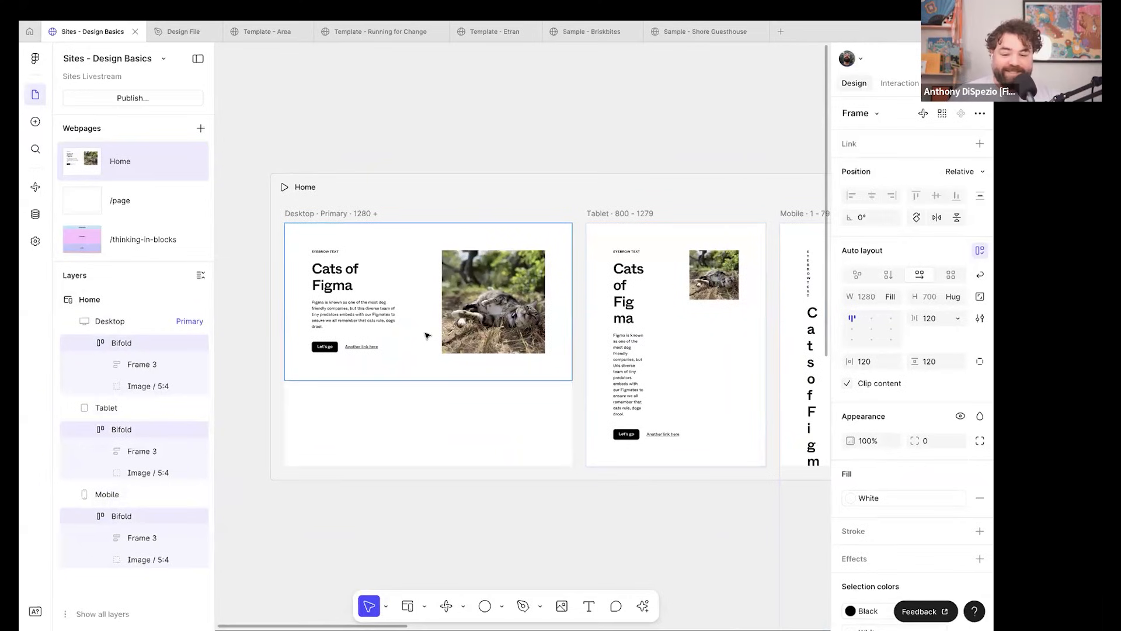
pyautogui.scroll(3, 425, 335)
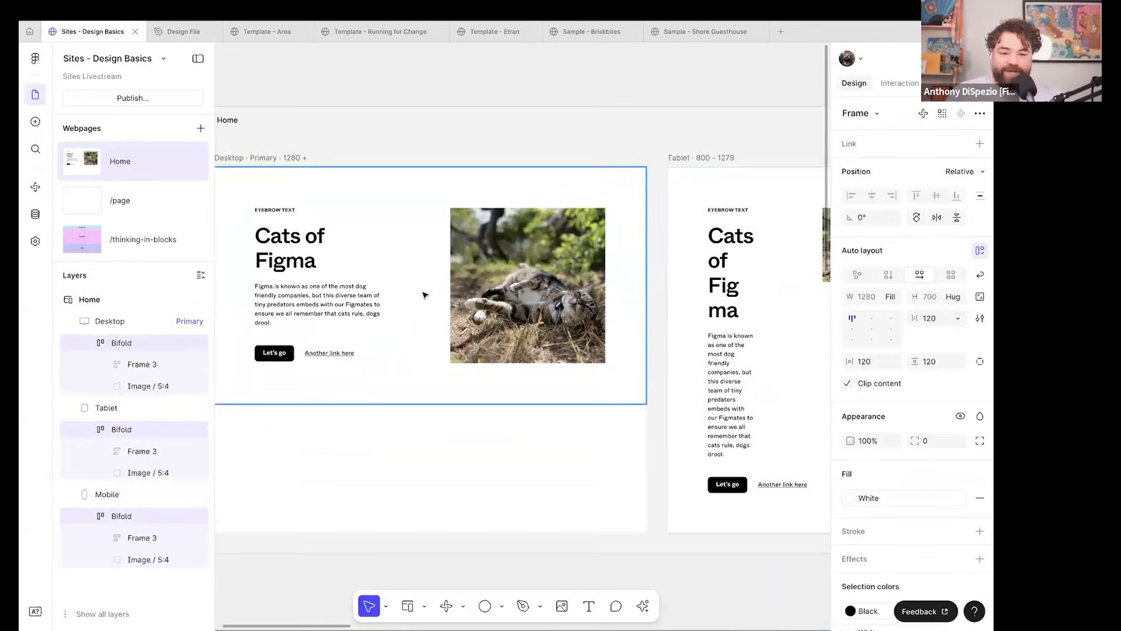
# Examine how the Bifold frame's text and cat photo fit in the Desktop, Tablet and Mobile breakpoints.
pyautogui.hscroll(10, 425, 295)
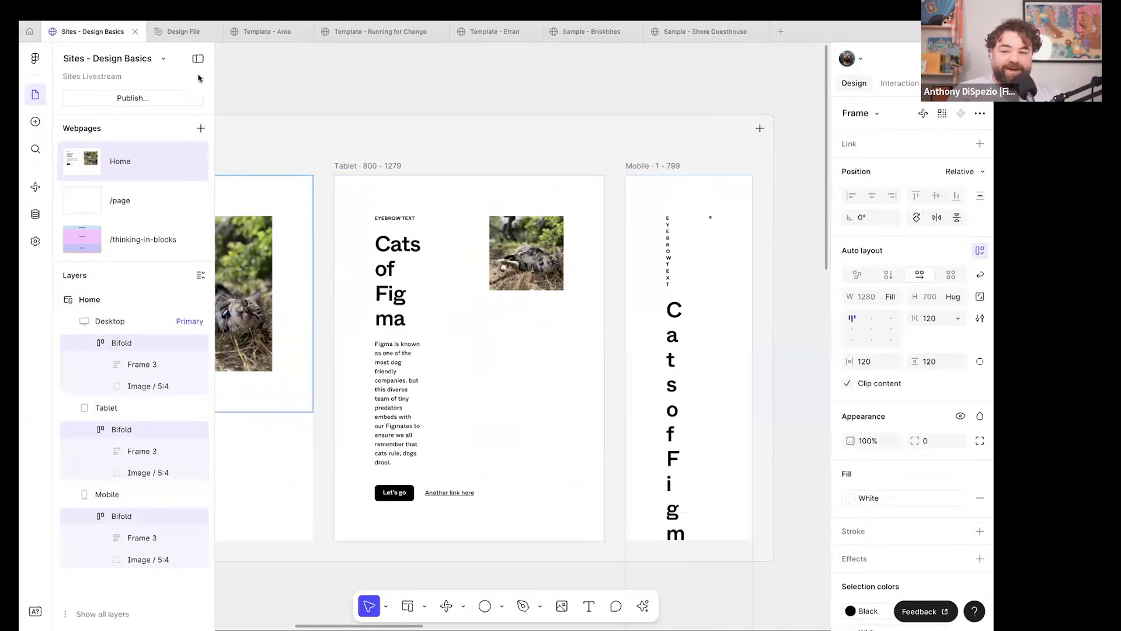
pyautogui.moveTo(181, 26)
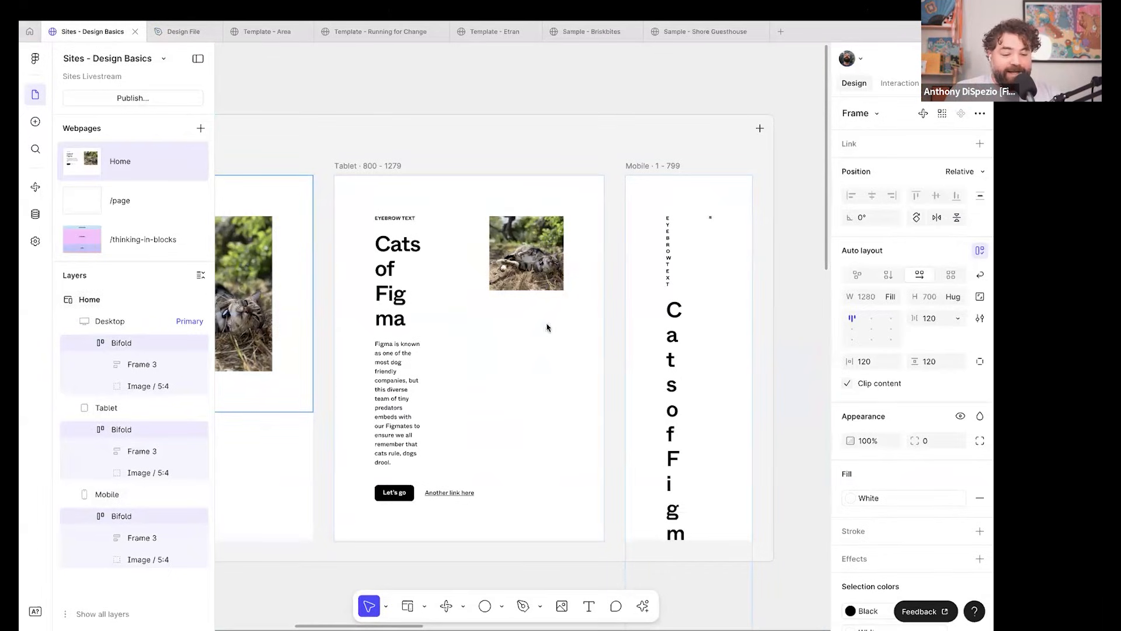
pyautogui.click(407, 333)
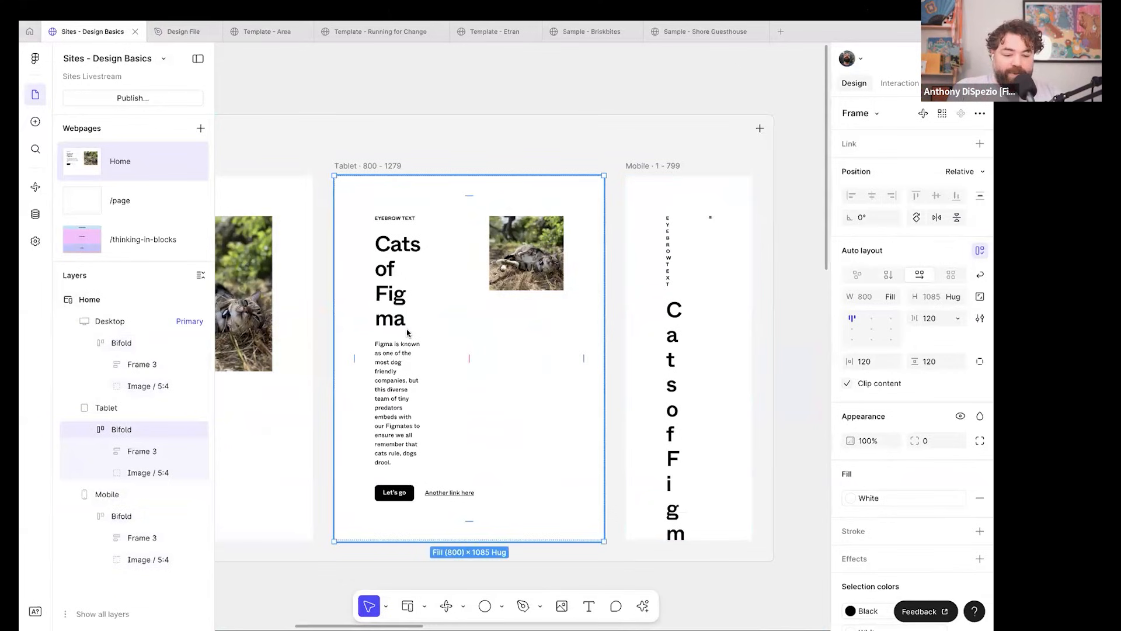
pyautogui.scroll(2, 467, 329)
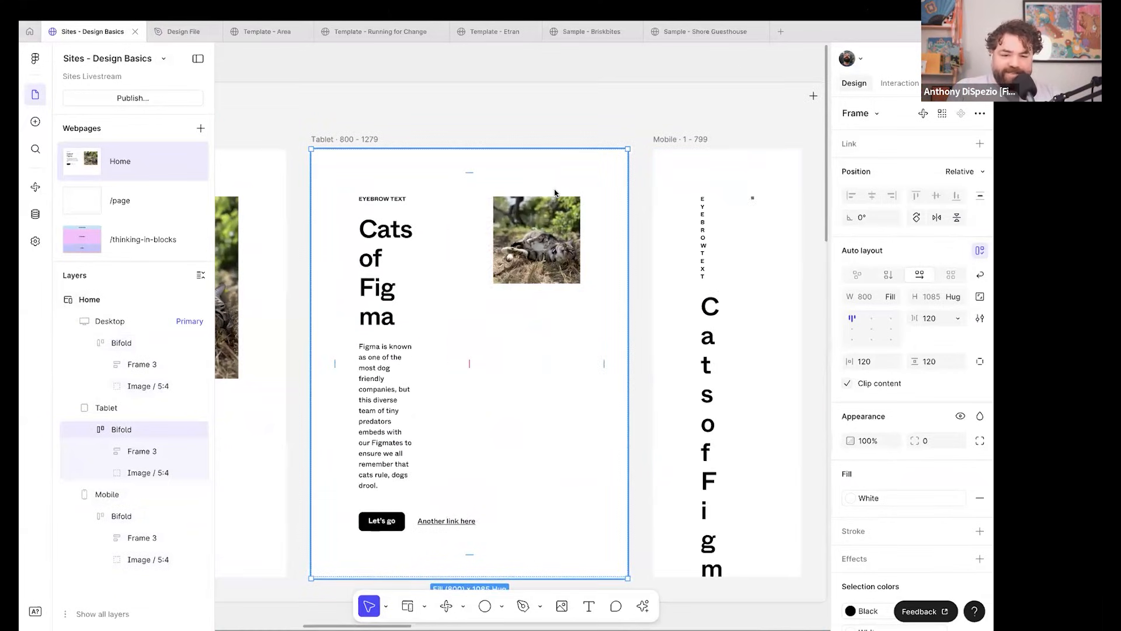
pyautogui.scroll(-2, 594, 216)
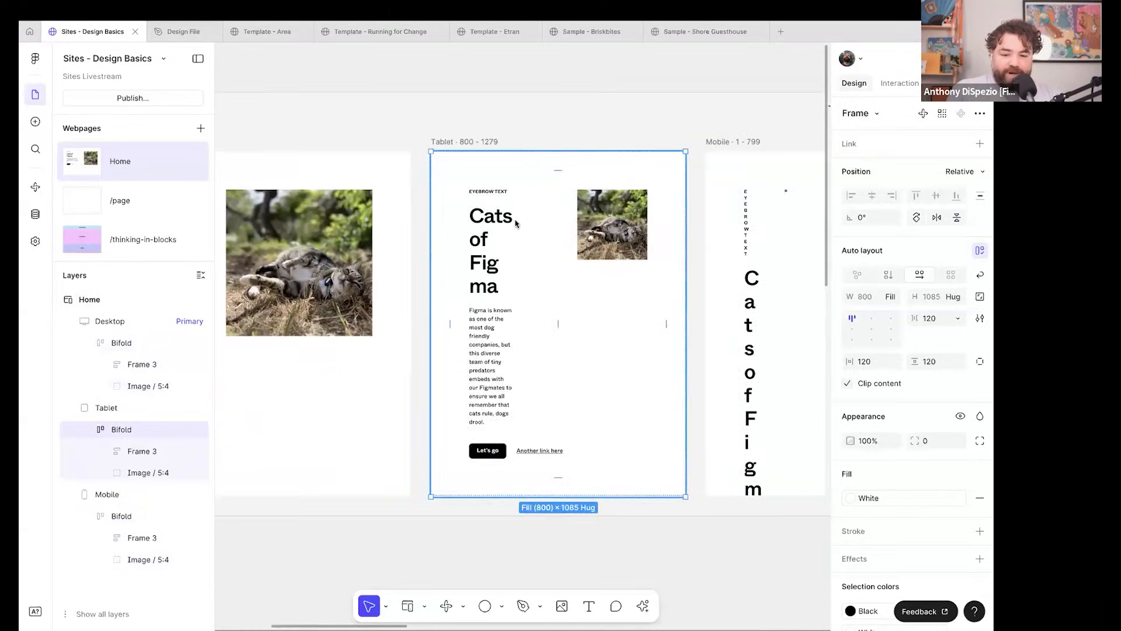
pyautogui.hscroll(-4, 515, 223)
pyautogui.click(335, 221)
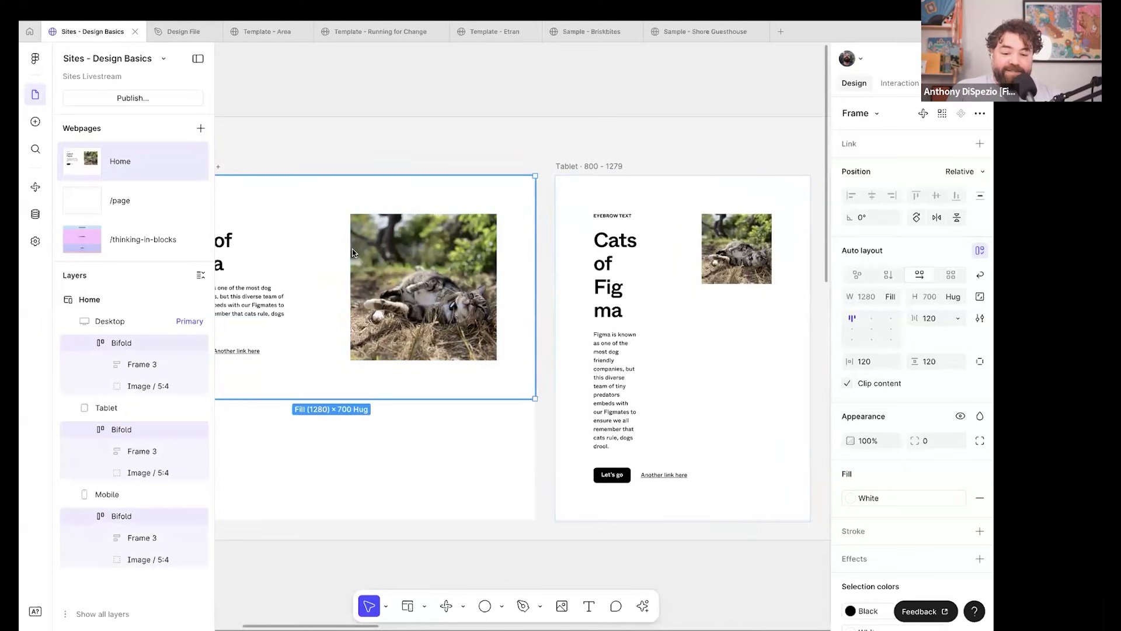
pyautogui.hscroll(-2, 353, 253)
pyautogui.hscroll(4, 516, 247)
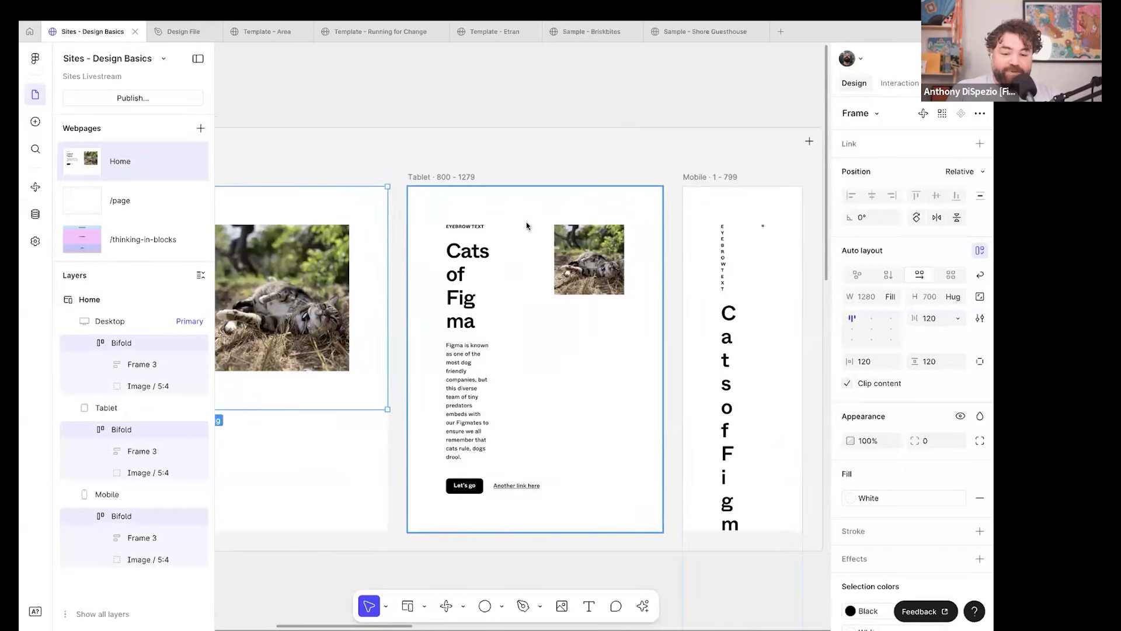
# Set the Tablet breakpoint's Bifold frame to 40 horizontal and vertical padding, and reduce the gap between its text and photo to 22.
pyautogui.click(526, 226)
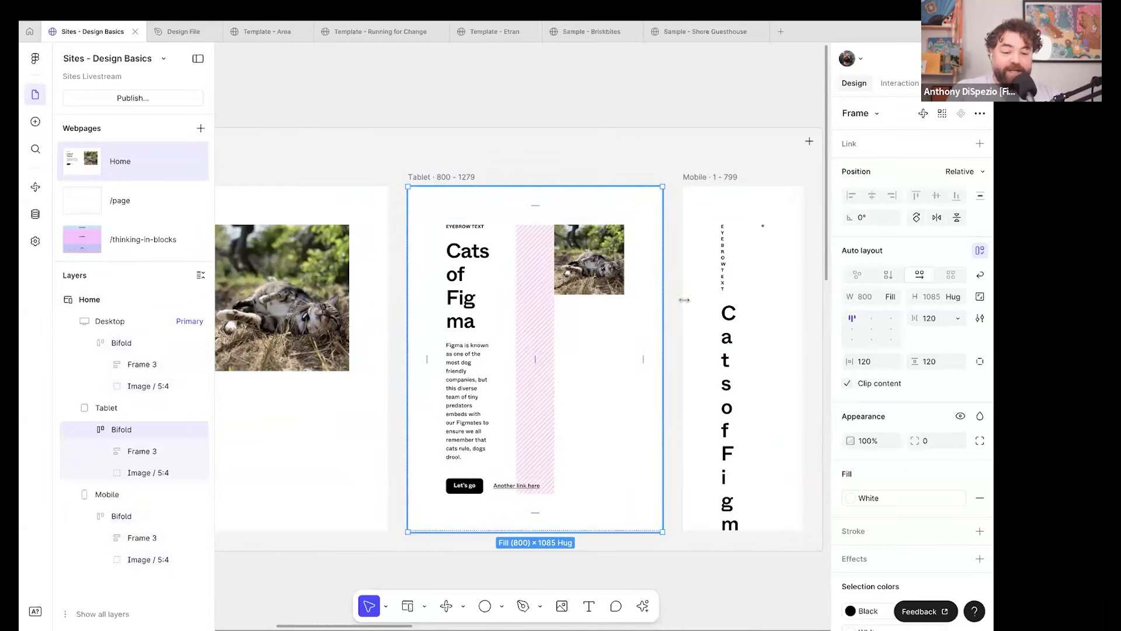
pyautogui.click(871, 361)
pyautogui.write('40')
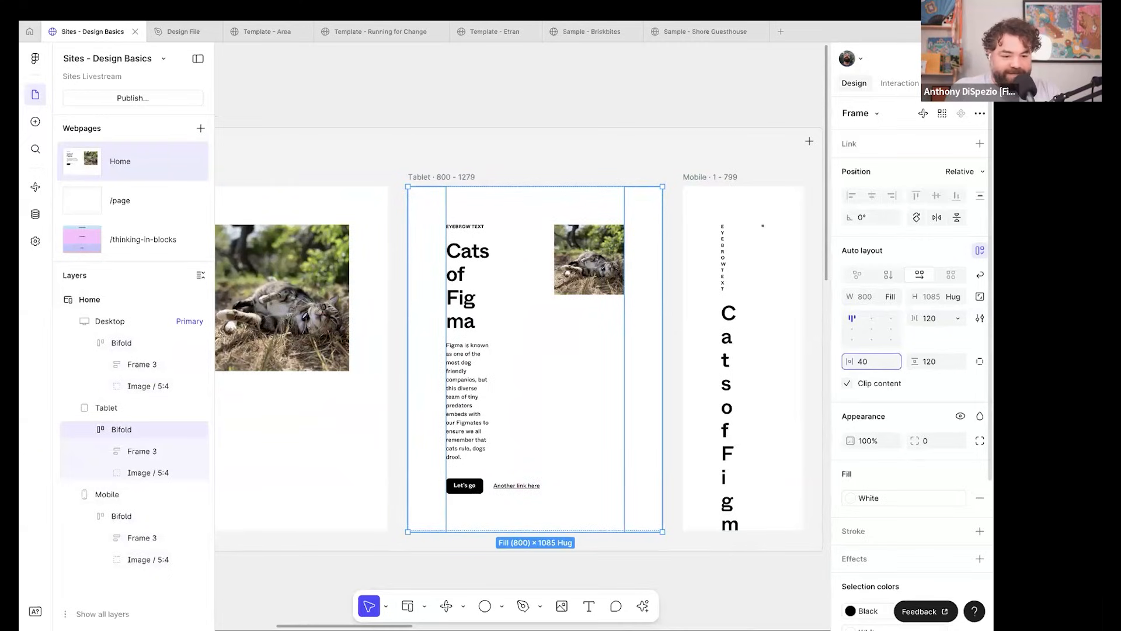
pyautogui.press('Tab')
pyautogui.write('40')
pyautogui.press('Return')
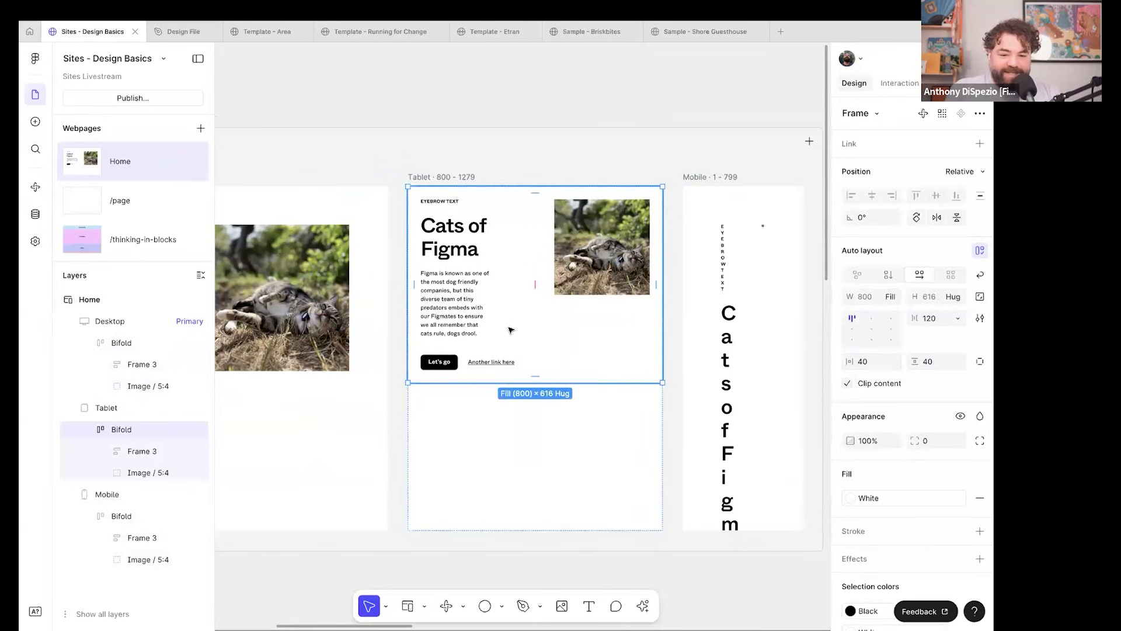
pyautogui.scroll(-1, 511, 330)
pyautogui.moveTo(529, 278); pyautogui.dragTo(512, 280)
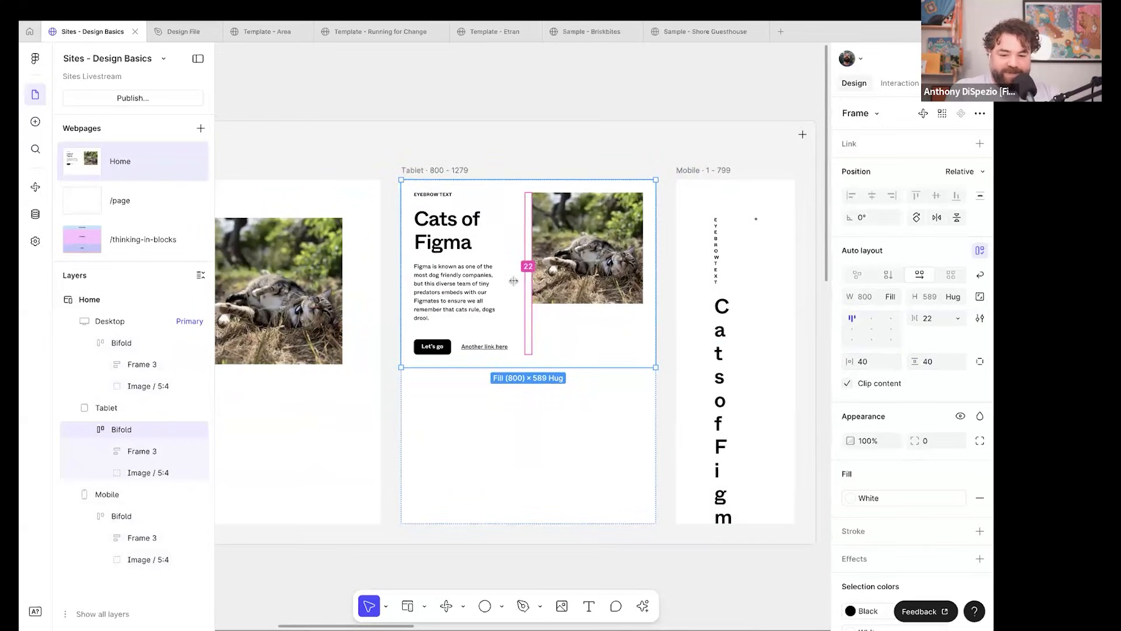
# Set the Mobile breakpoint's Bifold frame to 16 horizontal and vertical padding.
pyautogui.click(756, 294)
pyautogui.hscroll(2, 755, 294)
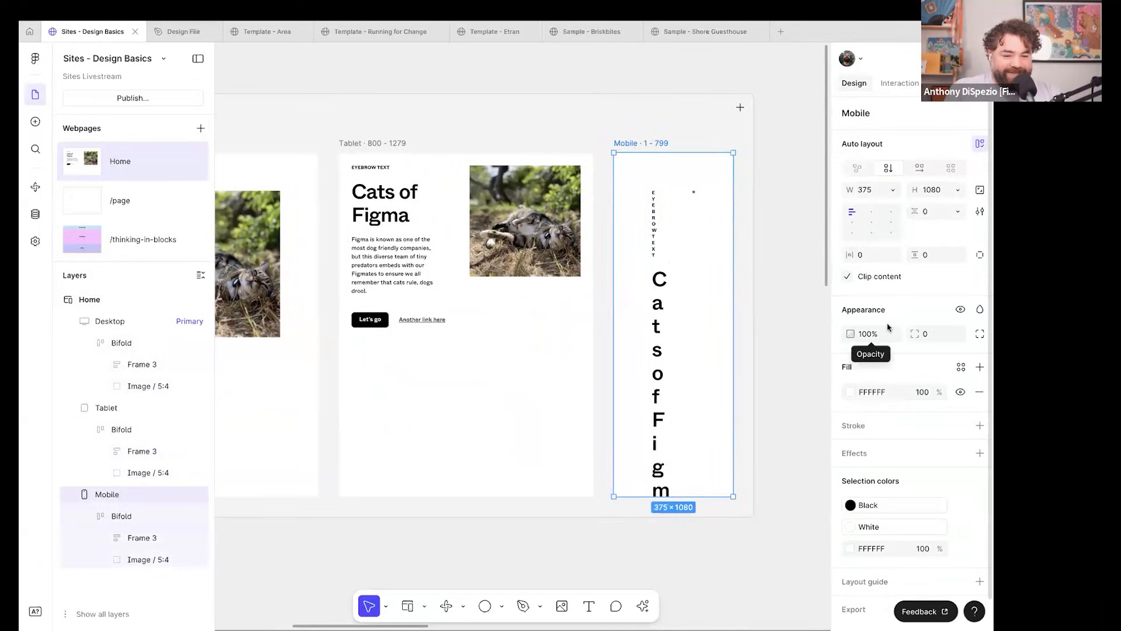
pyautogui.scroll(-1, 890, 328)
pyautogui.scroll(-1, 909, 248)
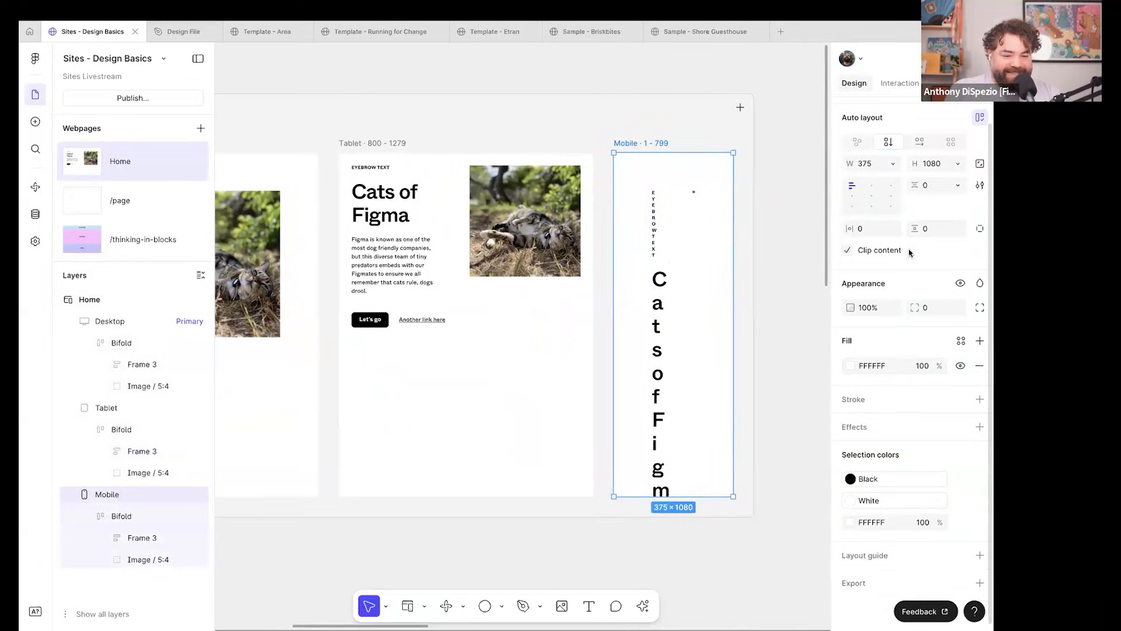
pyautogui.click(709, 257)
pyautogui.click(875, 335)
pyautogui.write('16')
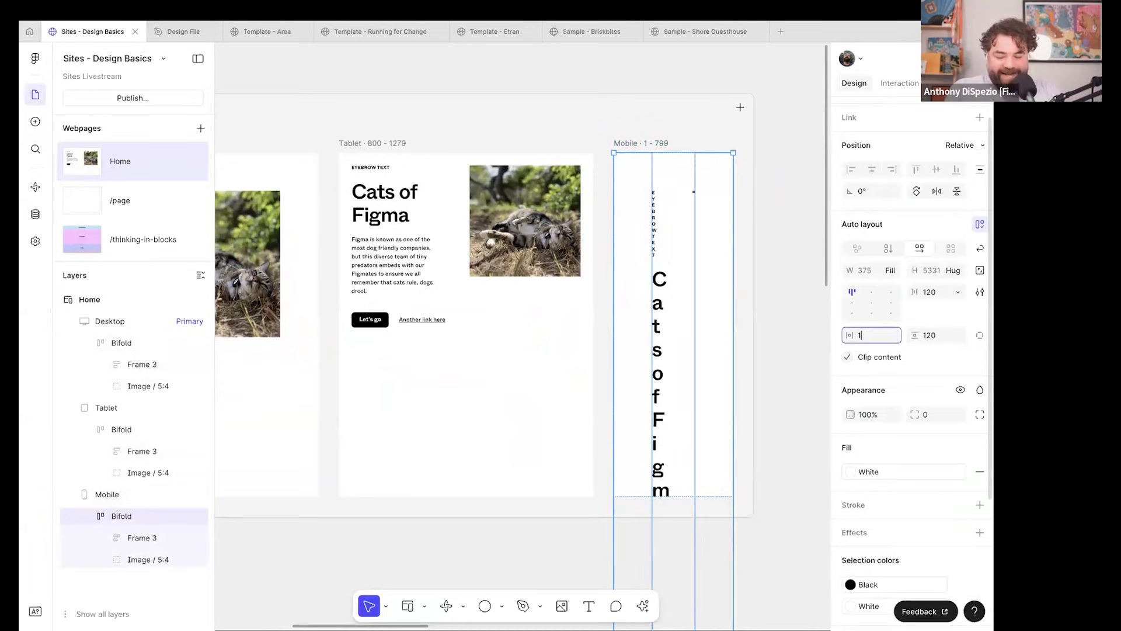
pyautogui.press('Tab')
pyautogui.write('16')
pyautogui.press('Return')
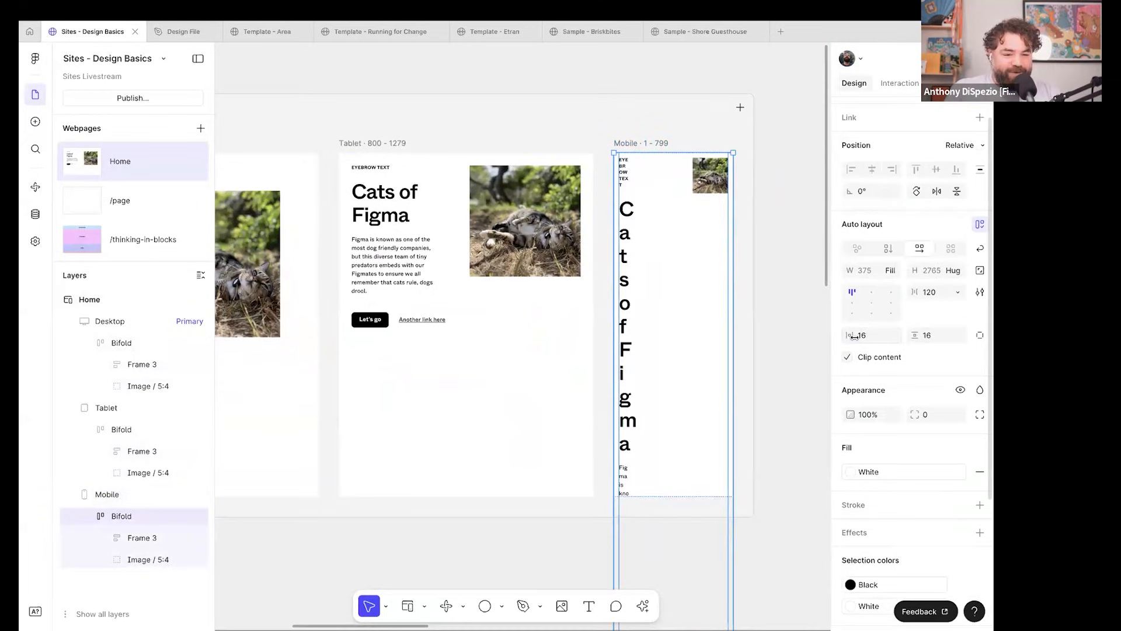
# Set the Mobile Bifold frame's auto layout gap to 16 and its flow to vertical.
pyautogui.click(932, 292)
pyautogui.write('16')
pyautogui.press('Return')
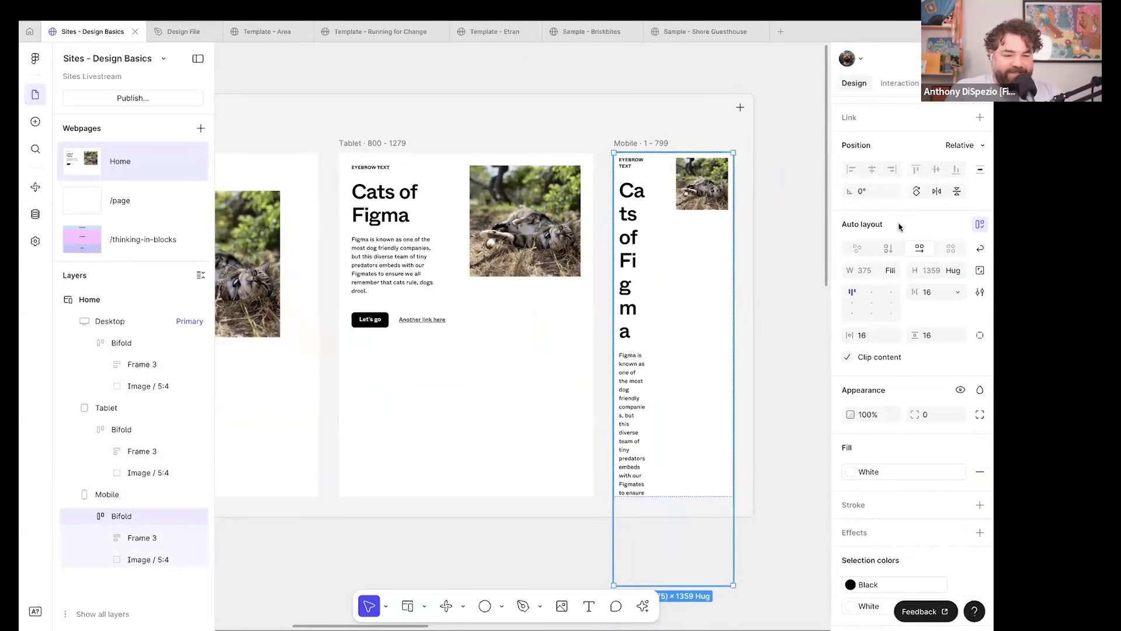
pyautogui.click(888, 249)
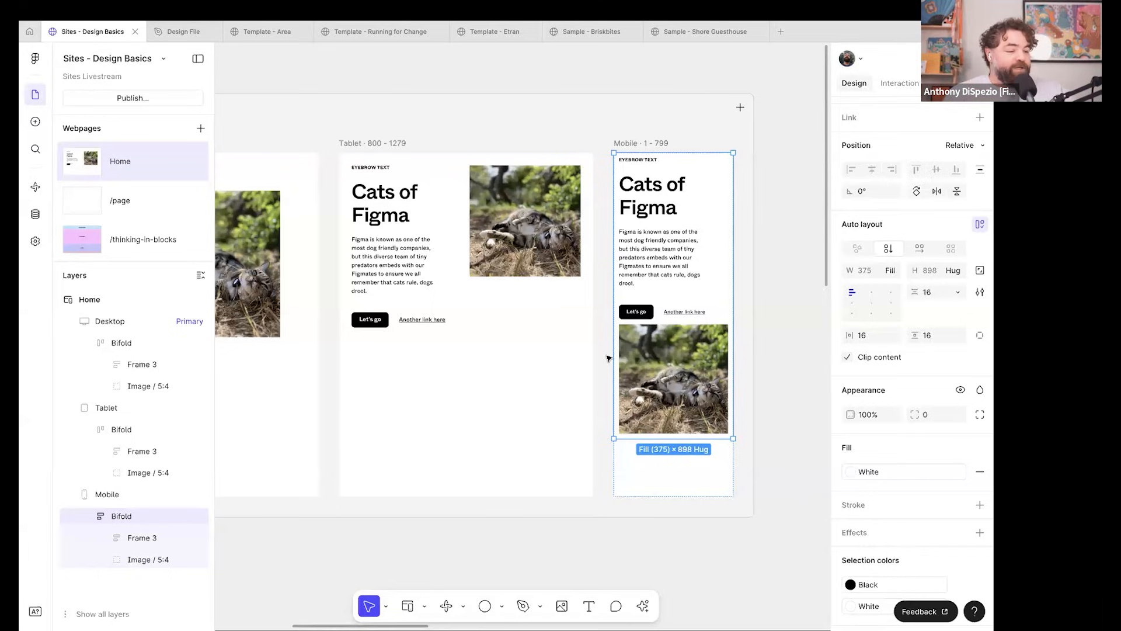
# Replace "Cats" with "Dogs" in the Desktop heading to test the other breakpoints, and undo the text change.
pyautogui.hscroll(-3, 608, 359)
pyautogui.scroll(-2, 609, 362)
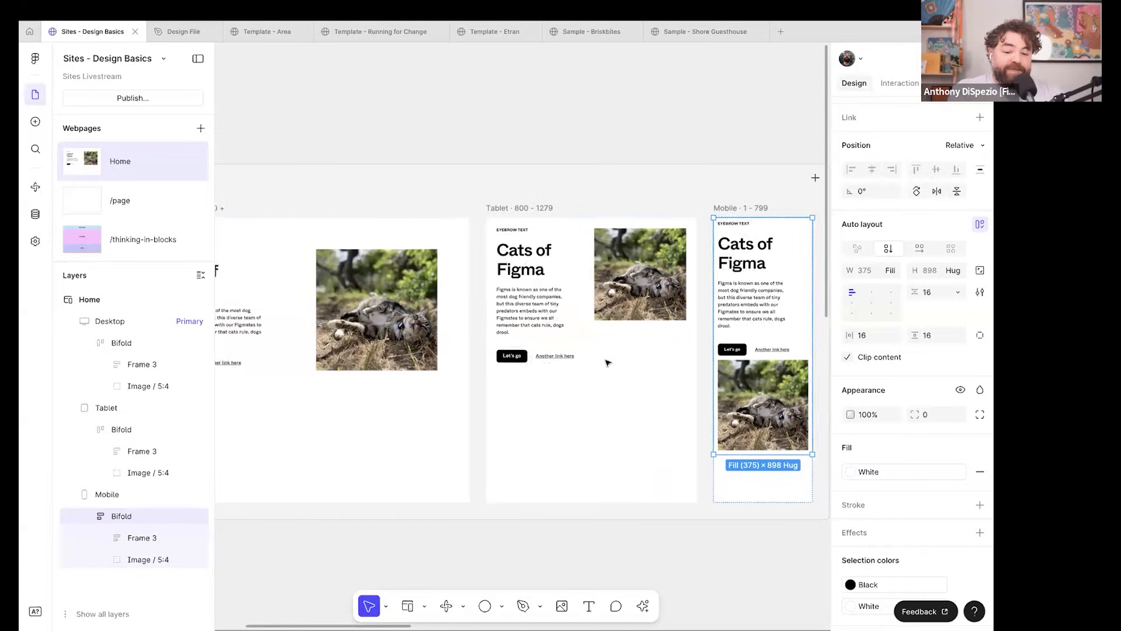
pyautogui.hscroll(-3, 605, 359)
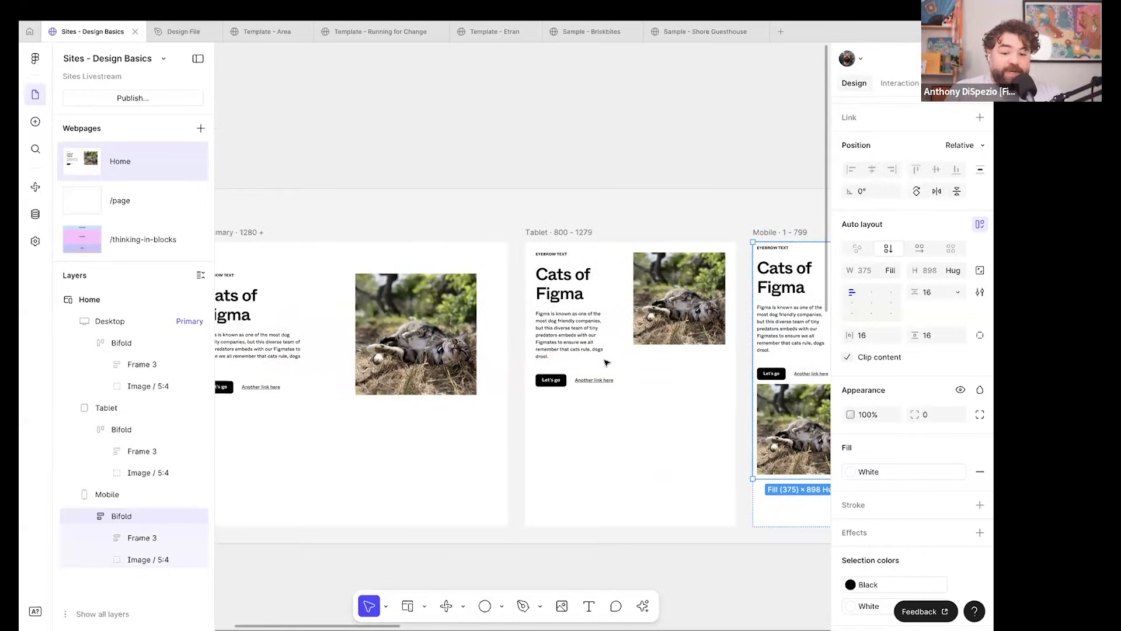
pyautogui.click(249, 280)
pyautogui.doubleClick(249, 281)
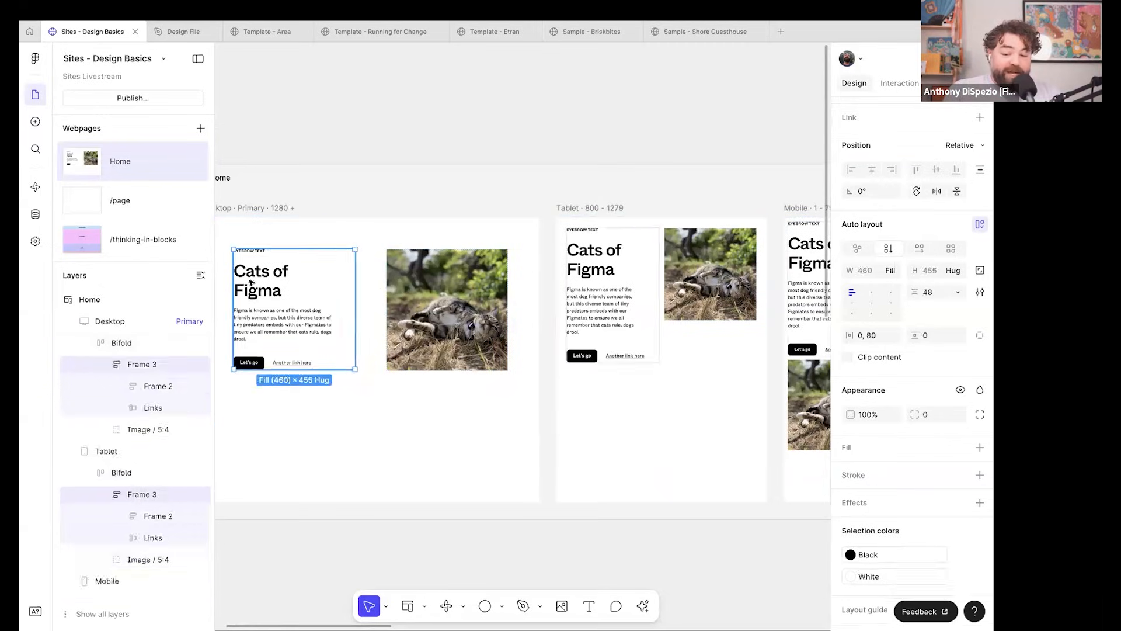
pyautogui.doubleClick(249, 280)
pyautogui.doubleClick(249, 280)
pyautogui.doubleClick(249, 280)
pyautogui.doubleClick(248, 281)
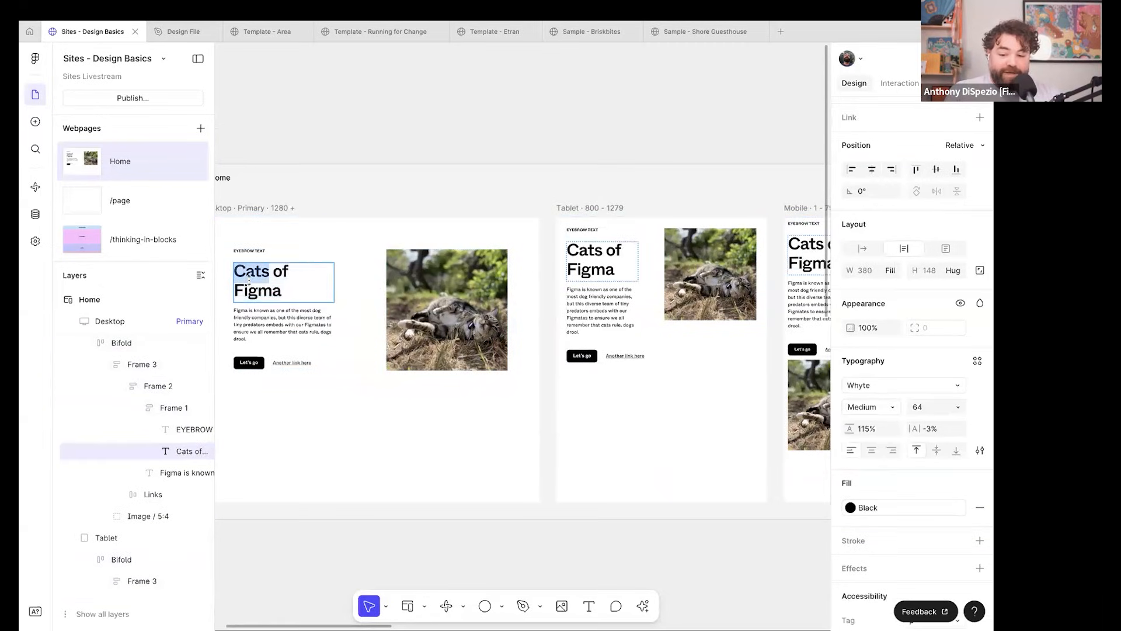
pyautogui.write('Dogs')
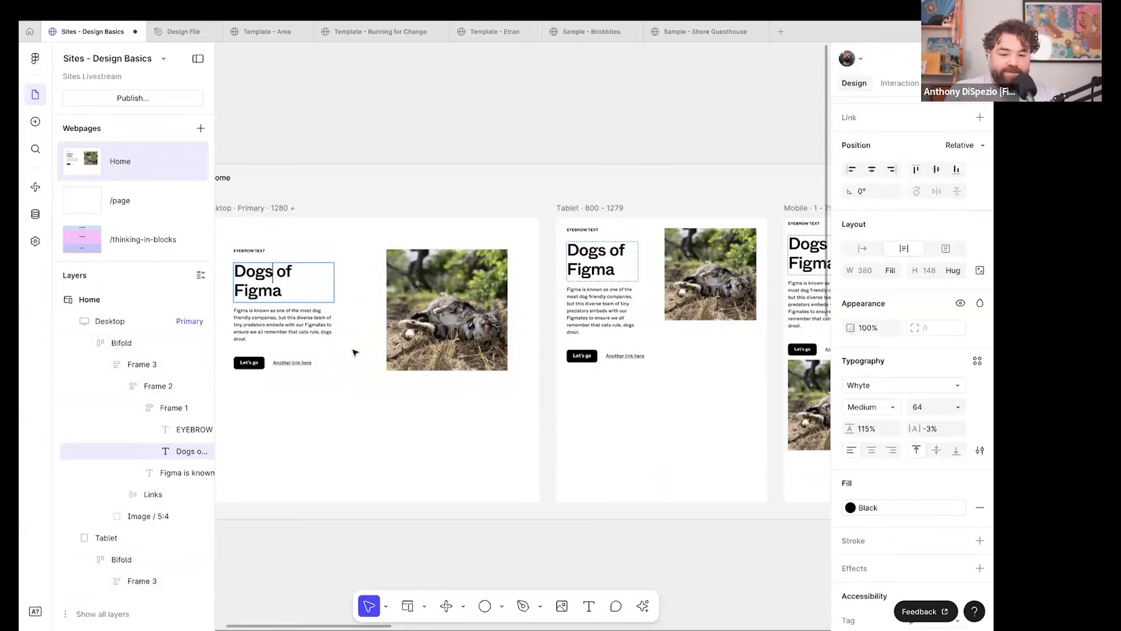
pyautogui.hscroll(3, 374, 348)
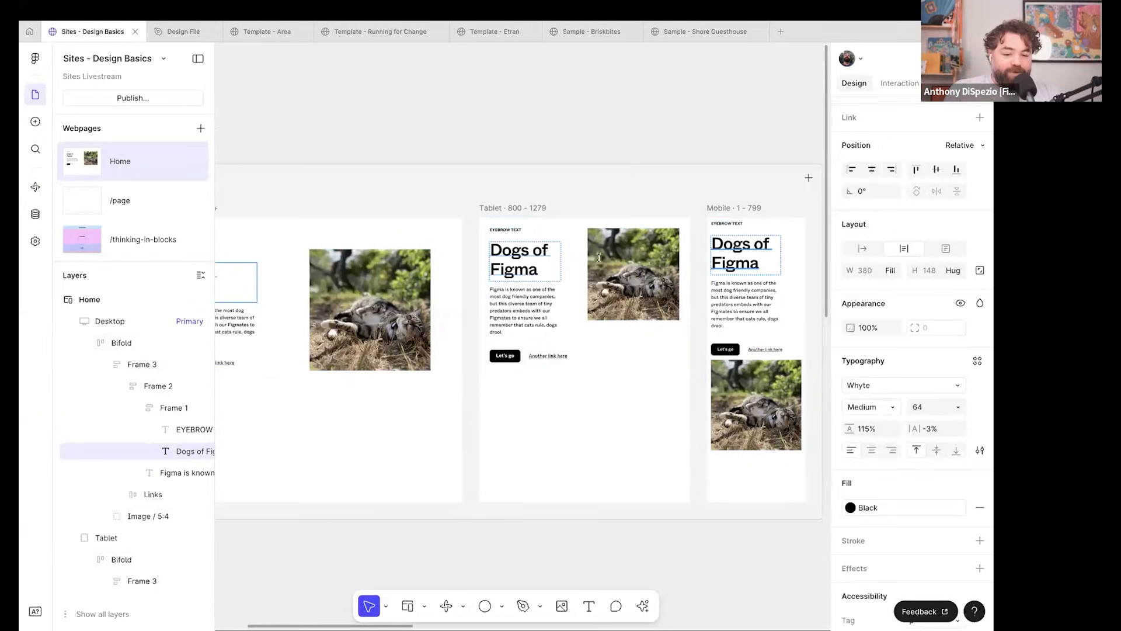
pyautogui.hscroll(-3, 518, 284)
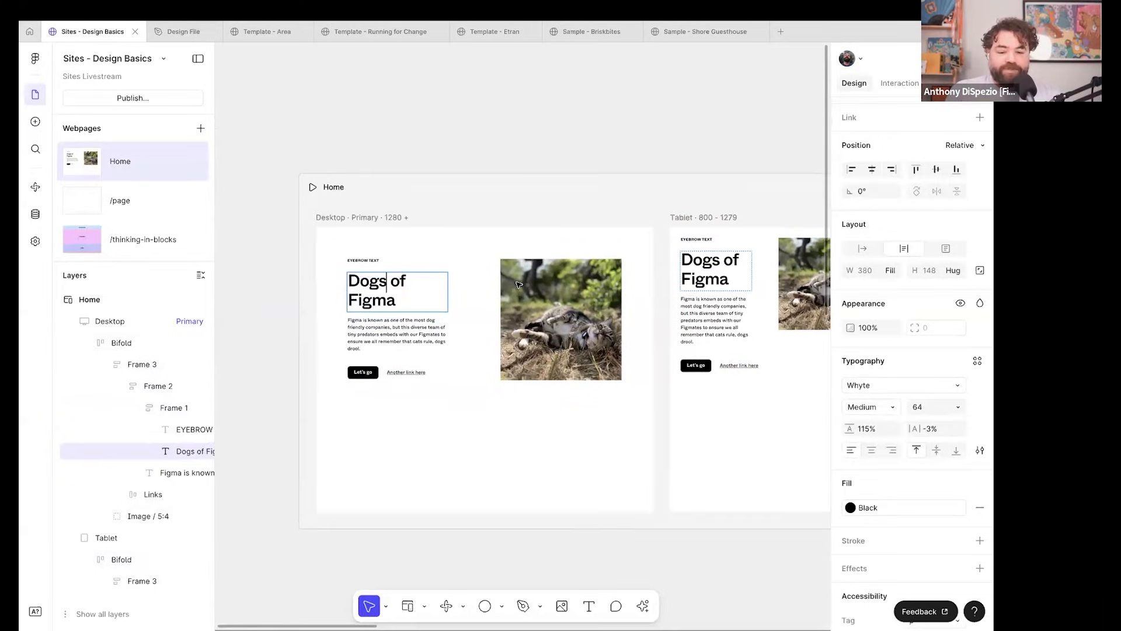
pyautogui.hotkey('ctrl', 'z')
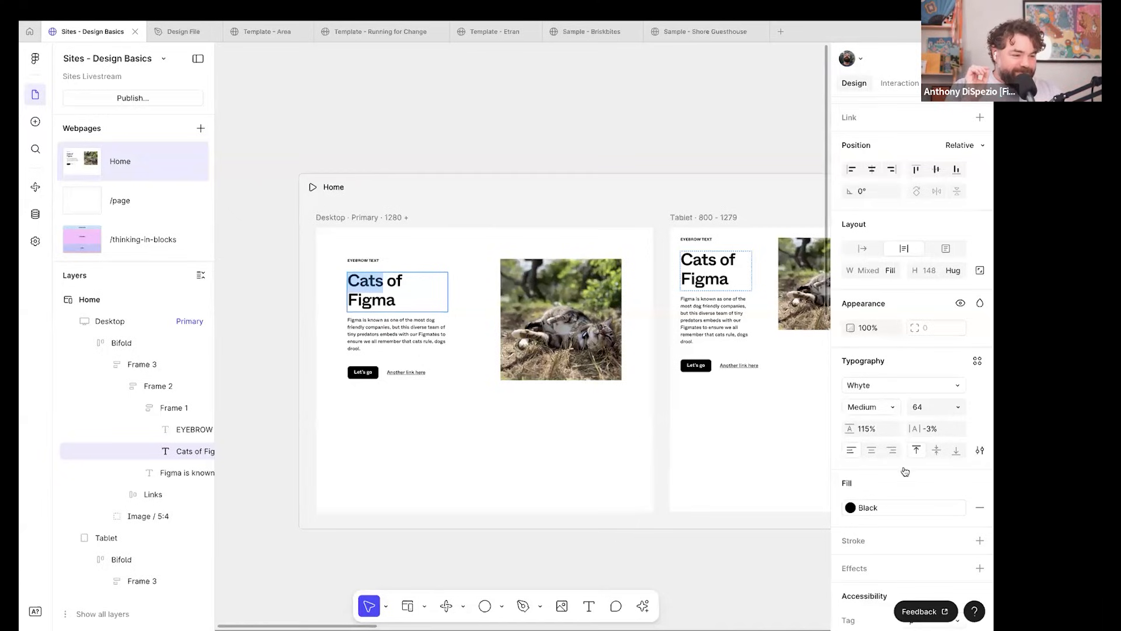
pyautogui.press('Escape')
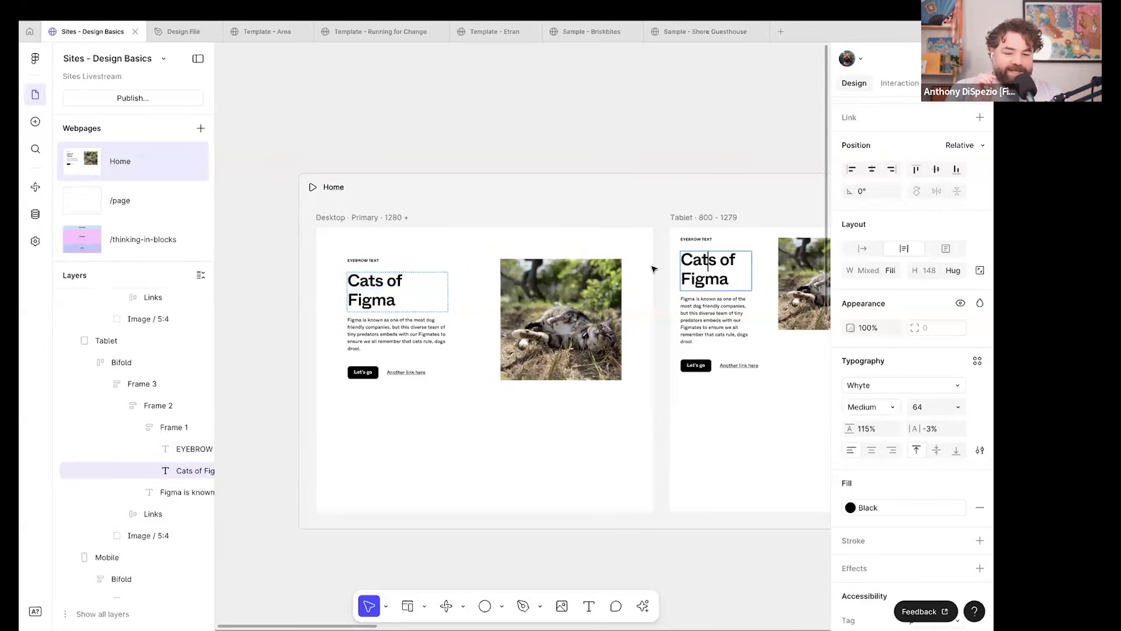
# Compare the Bifold frame's auto layout settings in the Tablet, Mobile and Desktop breakpoints.
pyautogui.click(628, 249)
pyautogui.hscroll(3, 628, 250)
pyautogui.click(631, 280)
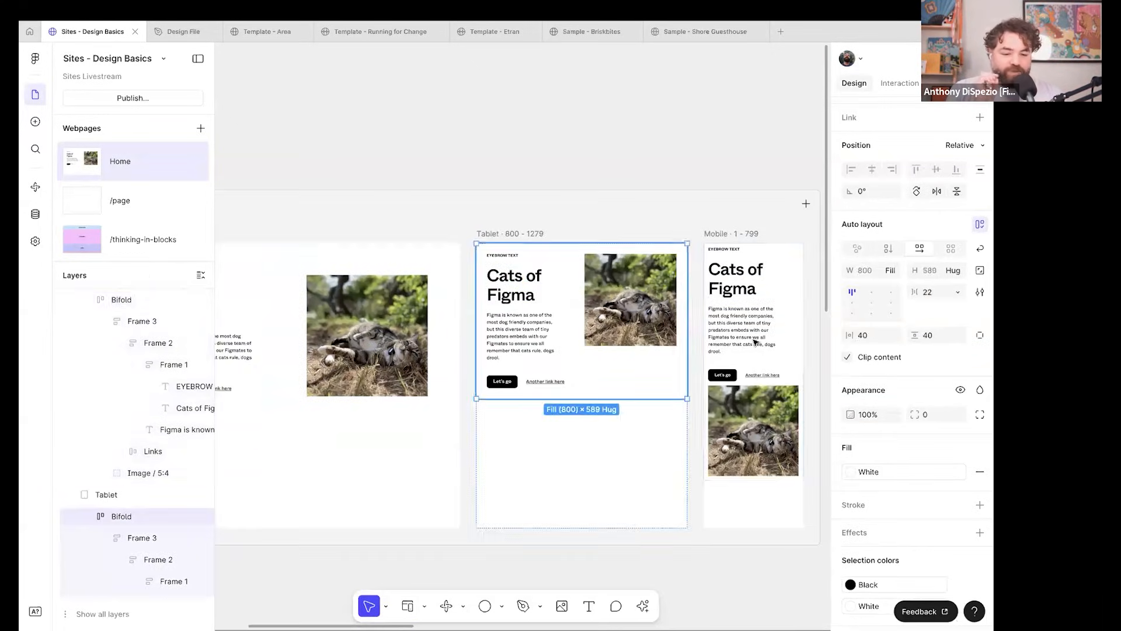
pyautogui.click(756, 341)
pyautogui.click(605, 333)
pyautogui.hscroll(-3, 584, 327)
pyautogui.click(524, 314)
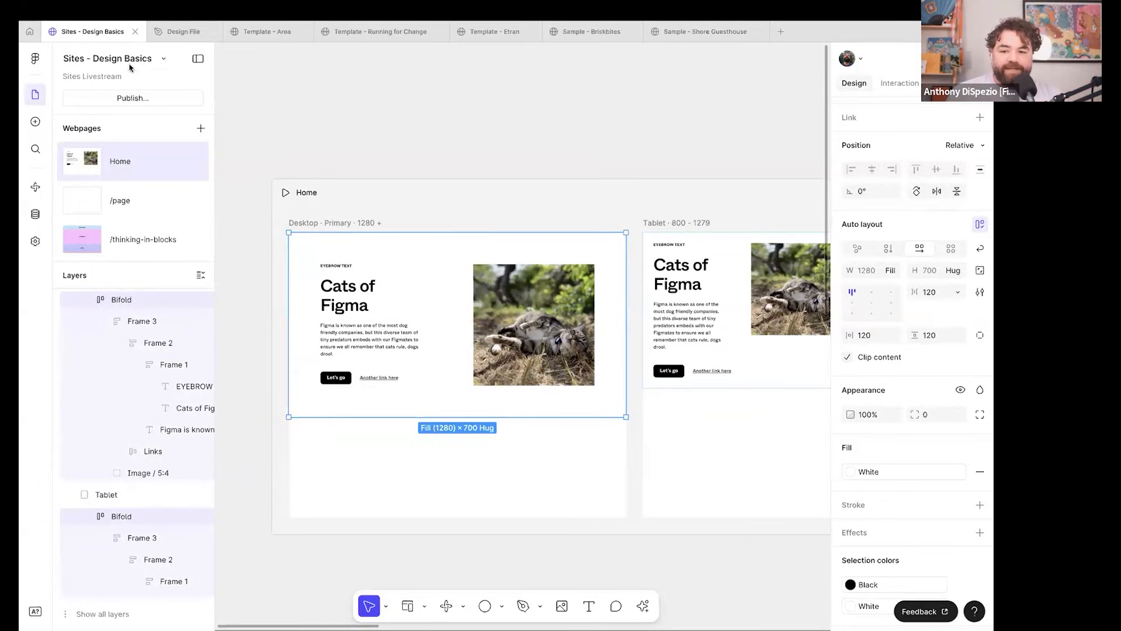
# Examine the Bifold and Flex sections of the desktop template in the Design File.
pyautogui.click(177, 35)
pyautogui.scroll(-5, 256, 220)
pyautogui.click(305, 317)
pyautogui.click(293, 451)
pyautogui.scroll(-3, 297, 432)
pyautogui.scroll(-3, 306, 412)
pyautogui.click(316, 358)
pyautogui.scroll(4, 318, 350)
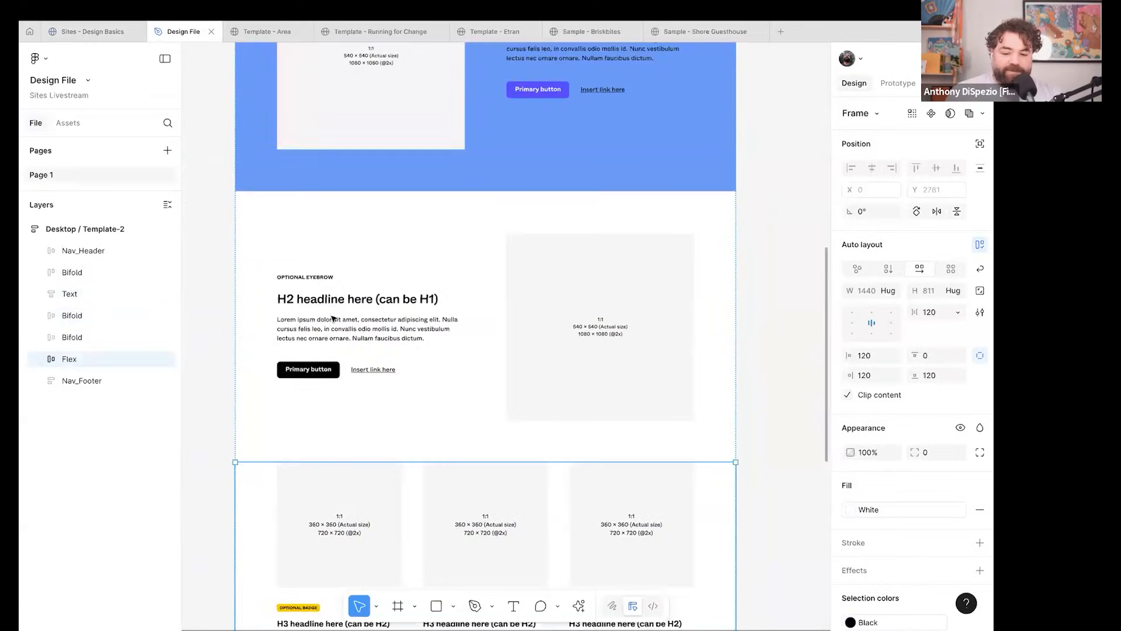
pyautogui.click(332, 317)
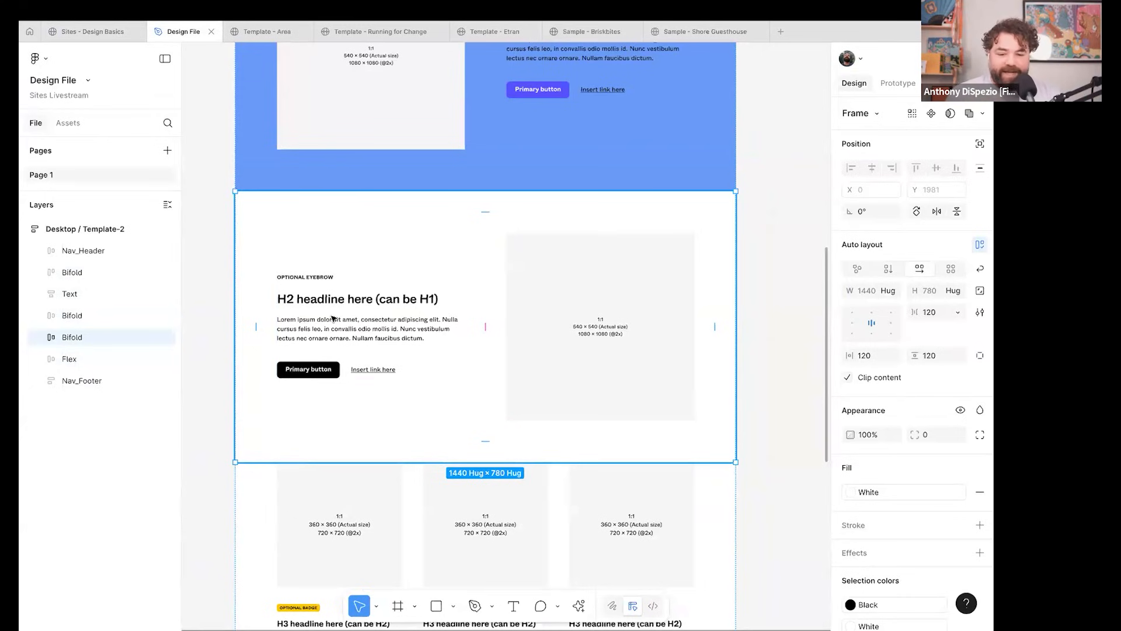
pyautogui.scroll(6, 333, 317)
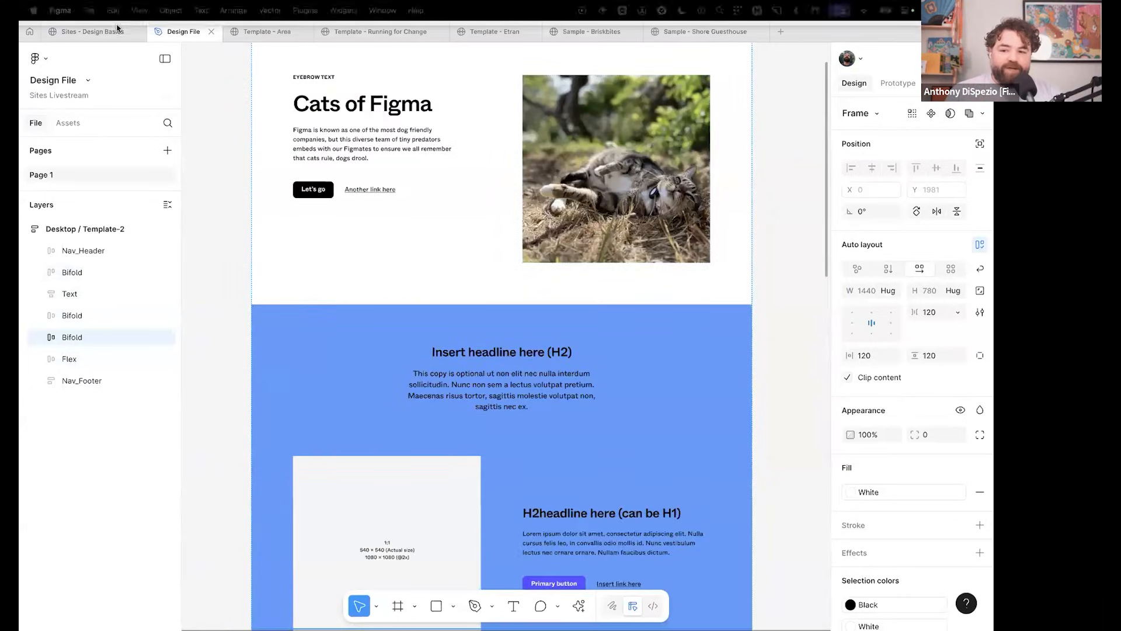
# In Sites - Design Basics, reorder the Desktop blocks of /thinking-in-blocks to Navigation, Hero, Quote, Features, CTA, Footer.
pyautogui.click(113, 32)
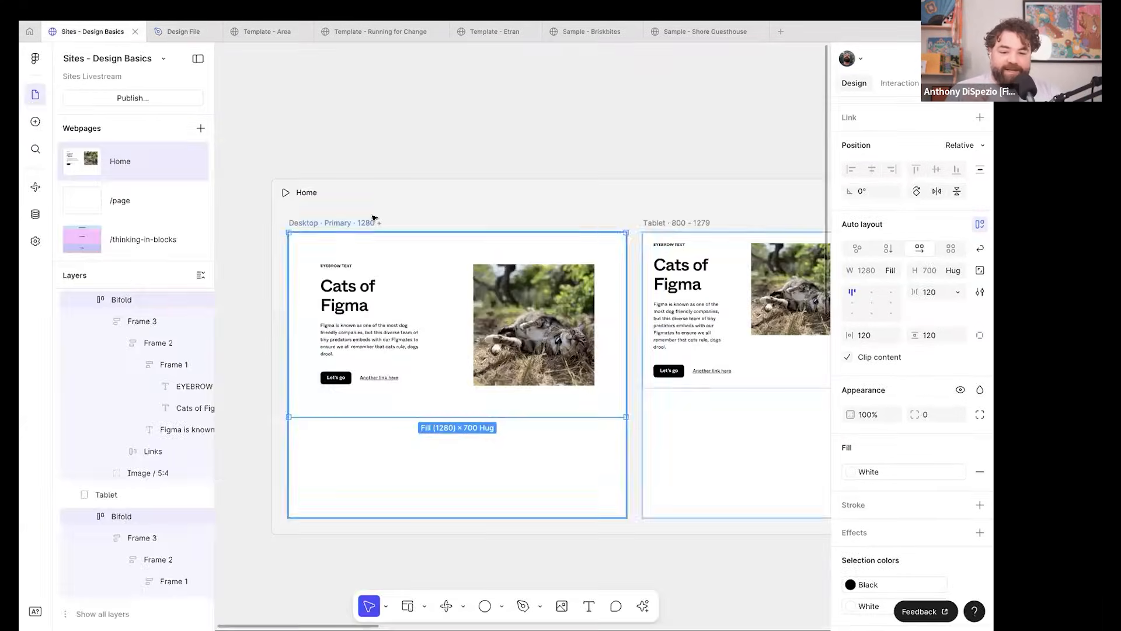
pyautogui.hscroll(10, 372, 218)
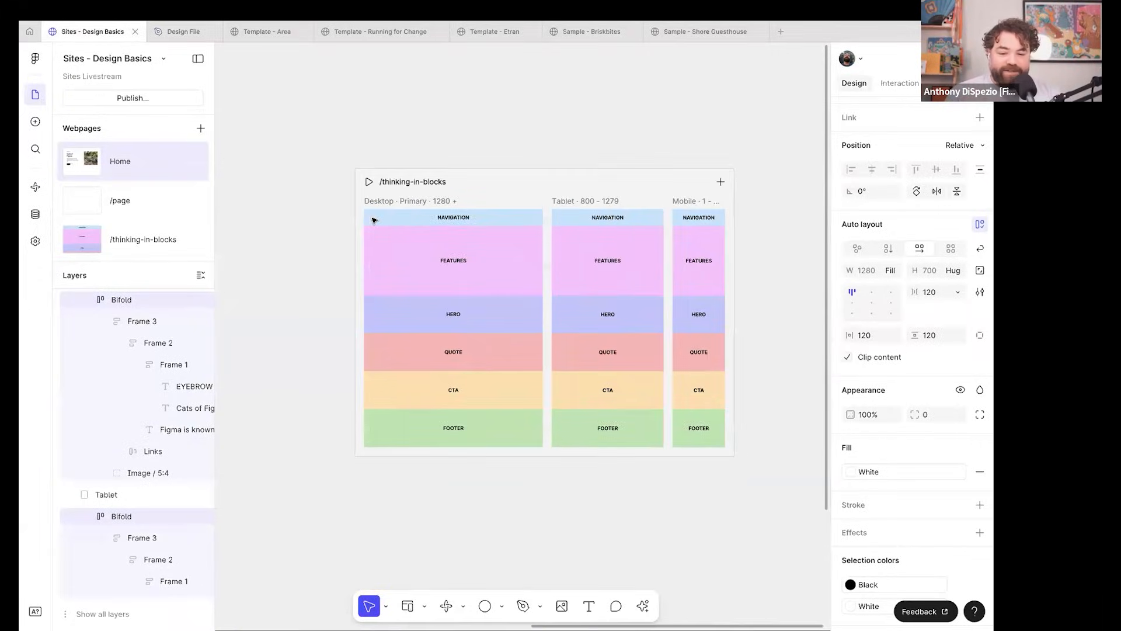
pyautogui.scroll(5, 372, 218)
pyautogui.click(401, 234)
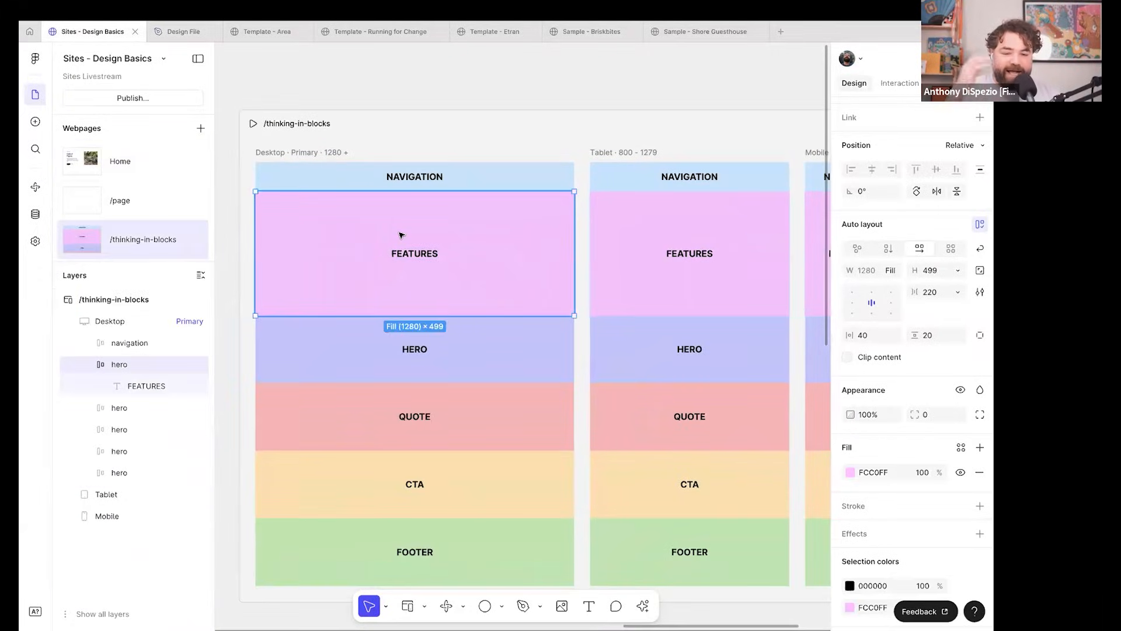
pyautogui.scroll(-3, 421, 301)
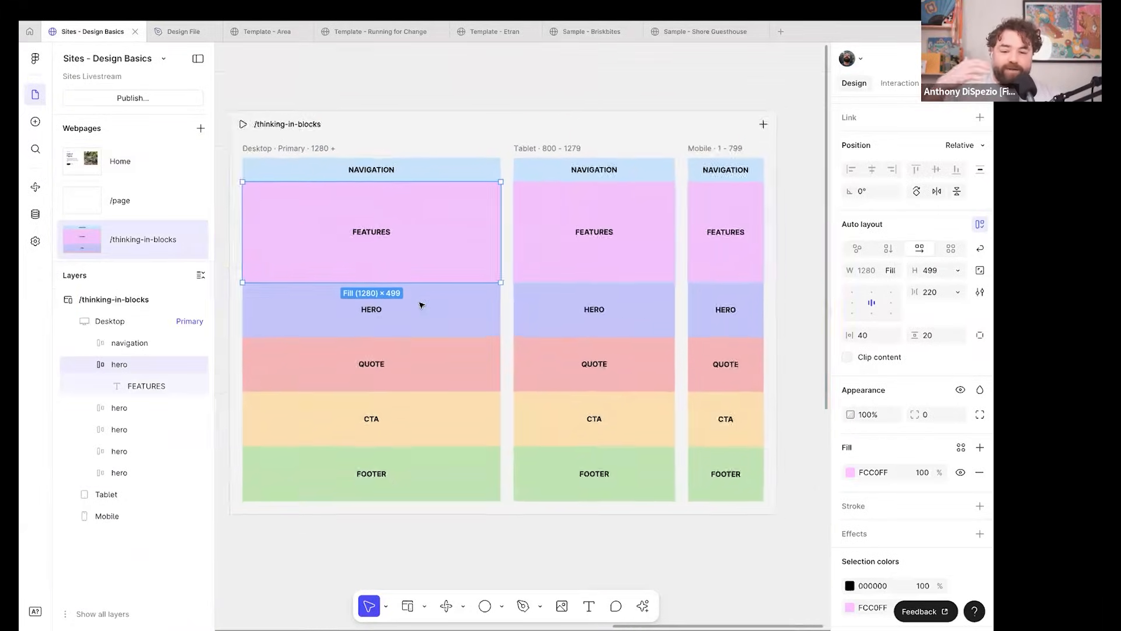
pyautogui.moveTo(423, 277); pyautogui.dragTo(419, 327)
pyautogui.moveTo(421, 408); pyautogui.dragTo(417, 253)
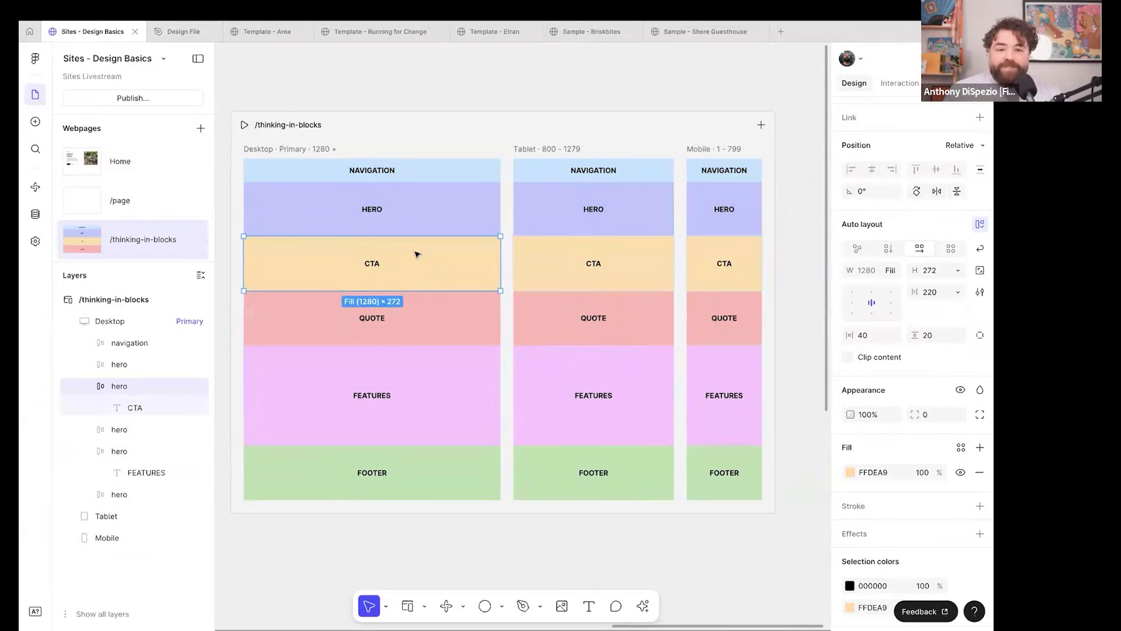
pyautogui.moveTo(415, 281); pyautogui.dragTo(424, 401)
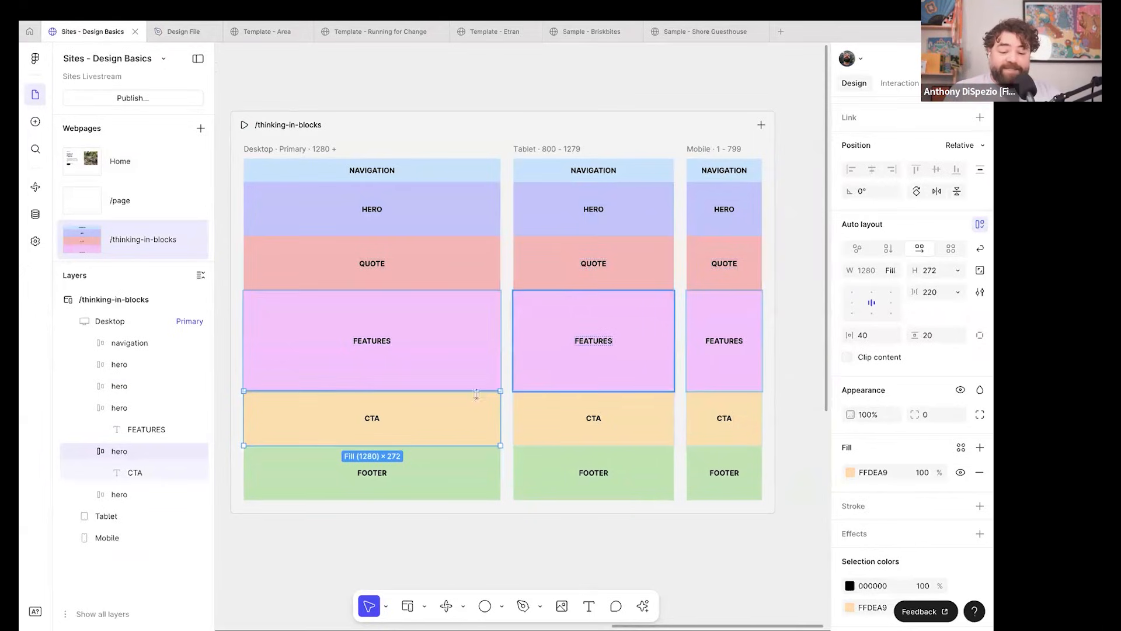
# Remove the Quote block from the Mobile breakpoint of /thinking-in-blocks and move its Features block directly below Navigation.
pyautogui.click(750, 277)
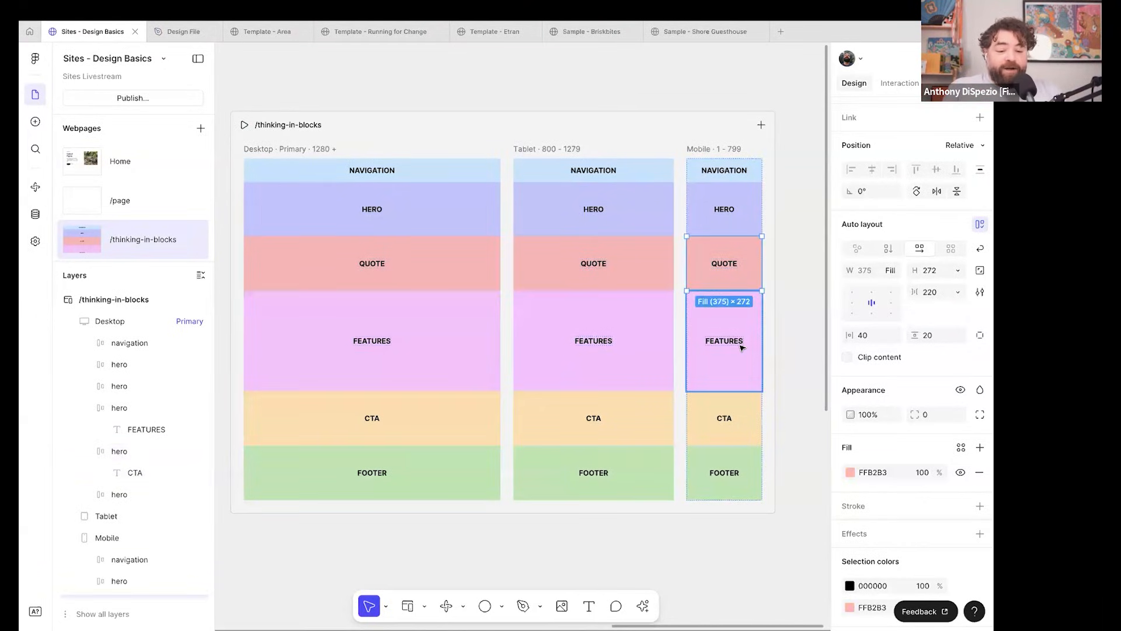
pyautogui.press('Delete')
pyautogui.rightClick(739, 291)
pyautogui.click(707, 327)
pyautogui.moveTo(730, 302); pyautogui.dragTo(716, 255)
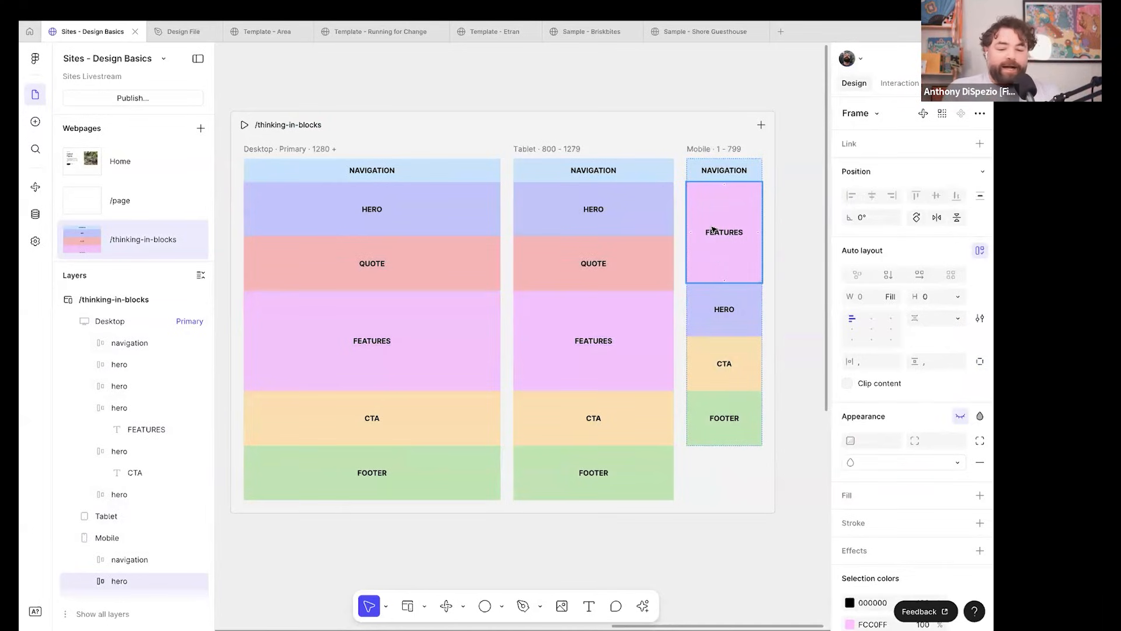
# Review the Home page's Bifold section across the Desktop, Tablet and Mobile breakpoints.
pyautogui.hscroll(-15, 713, 231)
pyautogui.scroll(1, 713, 231)
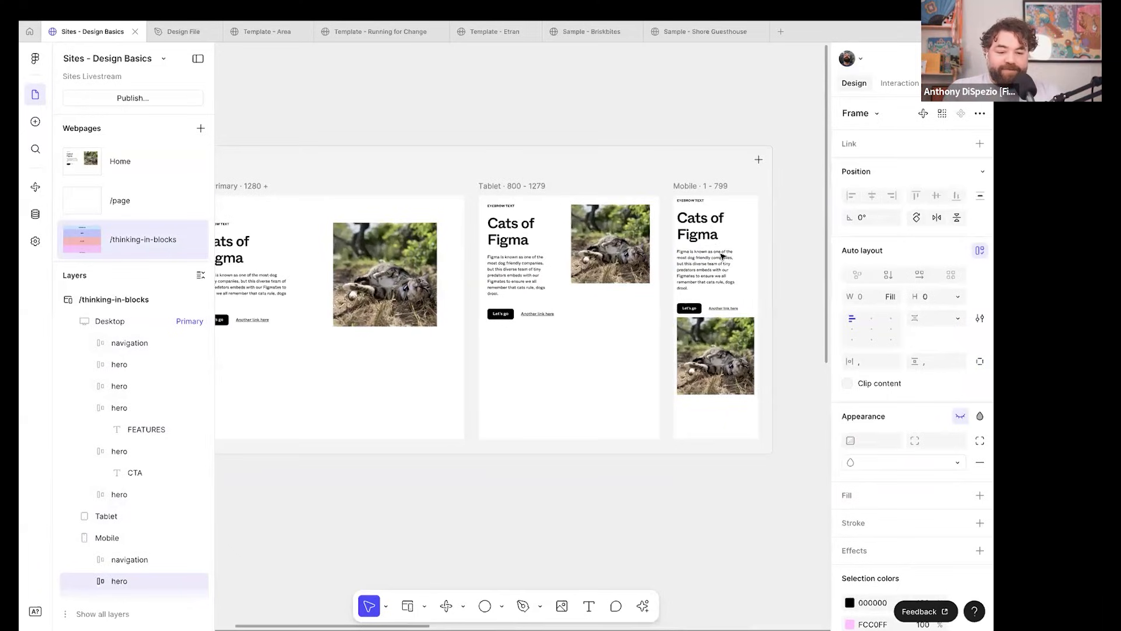
pyautogui.hscroll(-1, 721, 252)
pyautogui.click(601, 263)
pyautogui.click(501, 269)
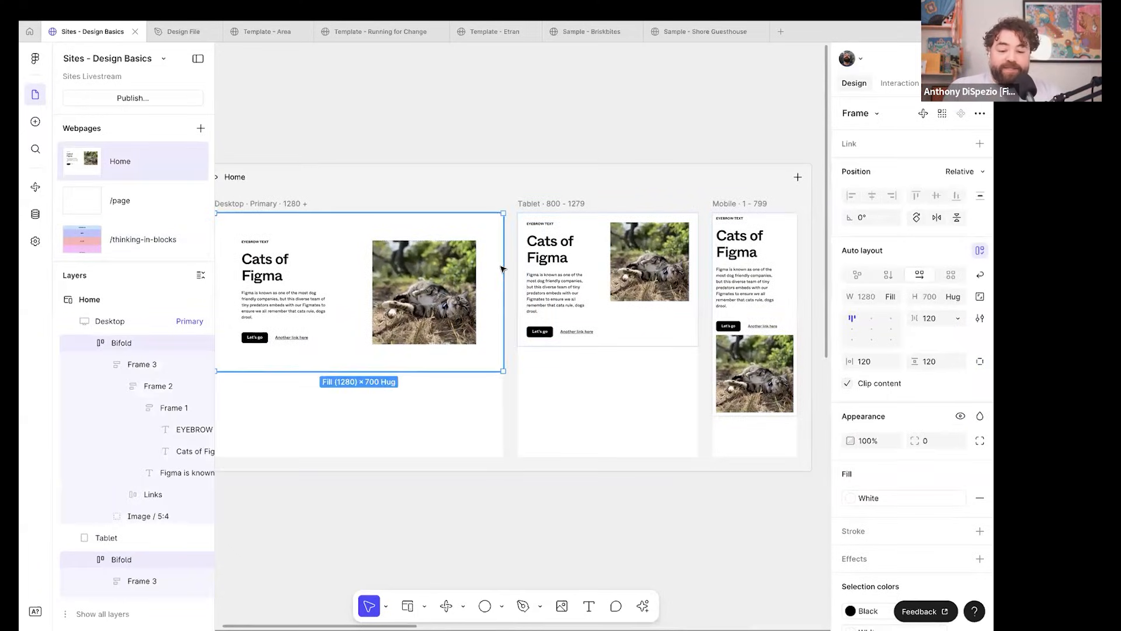
pyautogui.hscroll(-1, 502, 268)
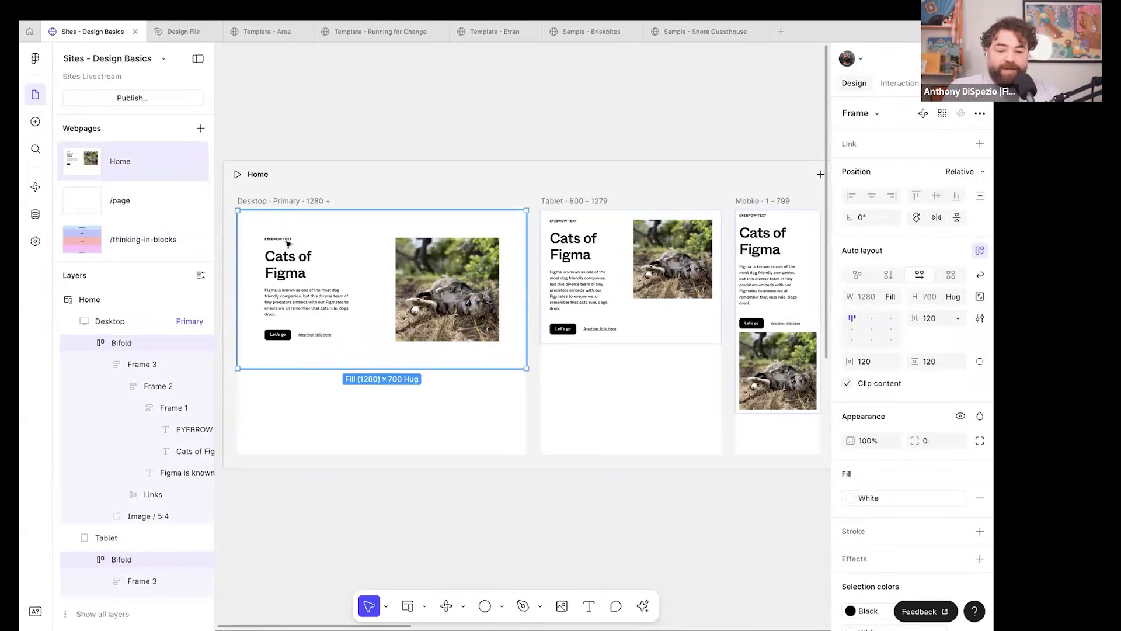
# Insert the prebuilt Article page from the Pages blocks onto the canvas near the empty /page.
pyautogui.scroll(-10, 365, 243)
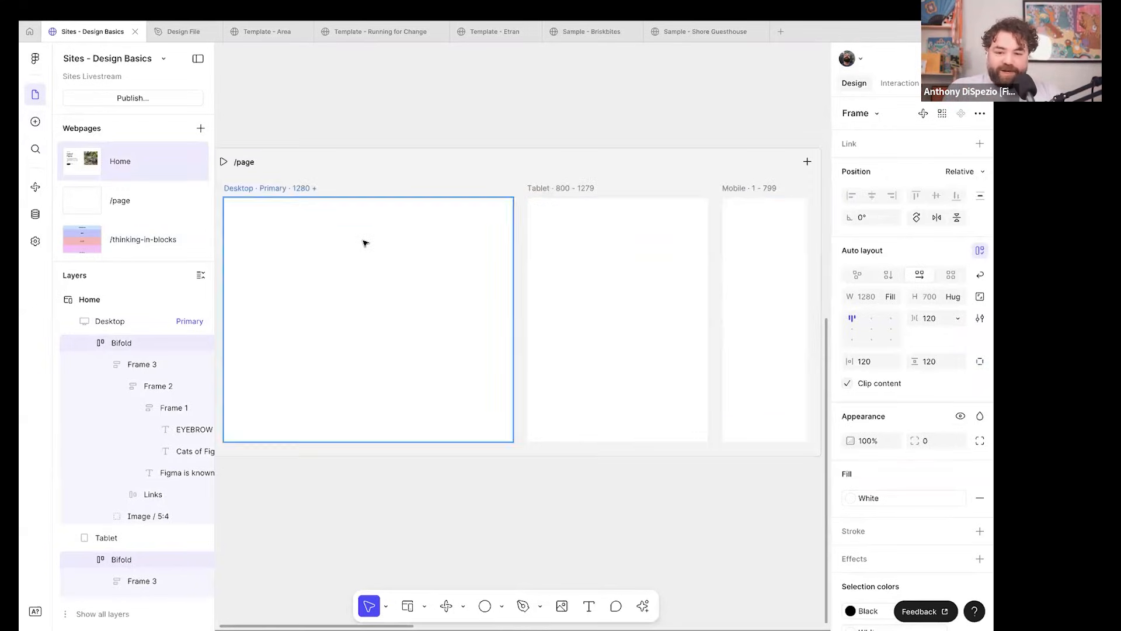
pyautogui.scroll(-3, 365, 243)
pyautogui.scroll(1, 367, 254)
pyautogui.moveTo(368, 255); pyautogui.dragTo(373, 115)
pyautogui.scroll(1, 373, 115)
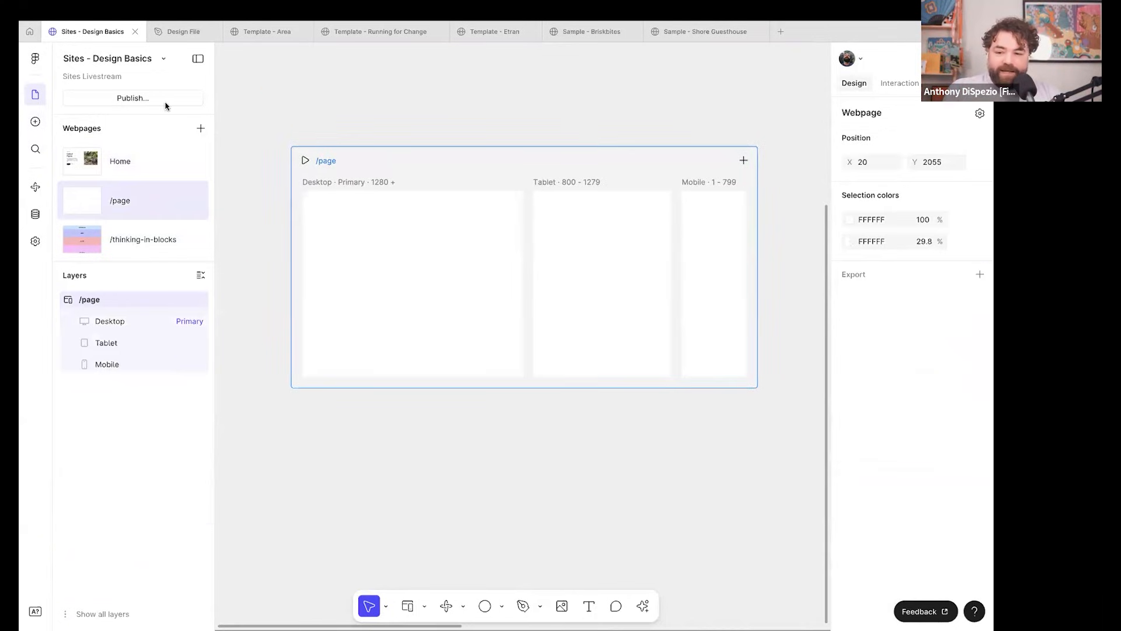
pyautogui.click(35, 122)
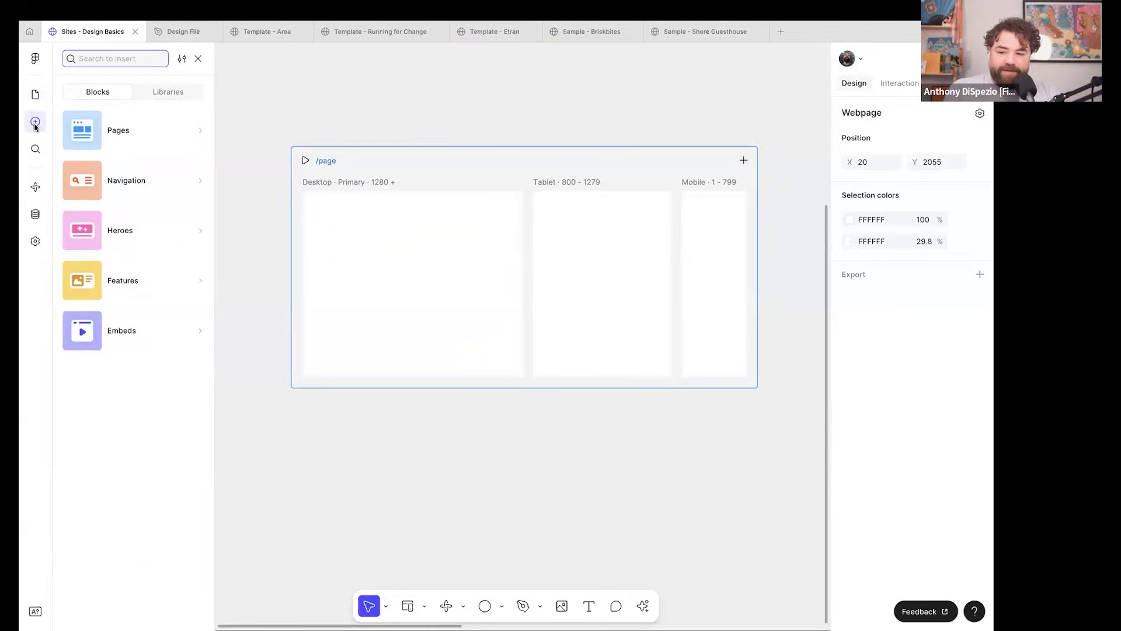
pyautogui.moveTo(116, 176)
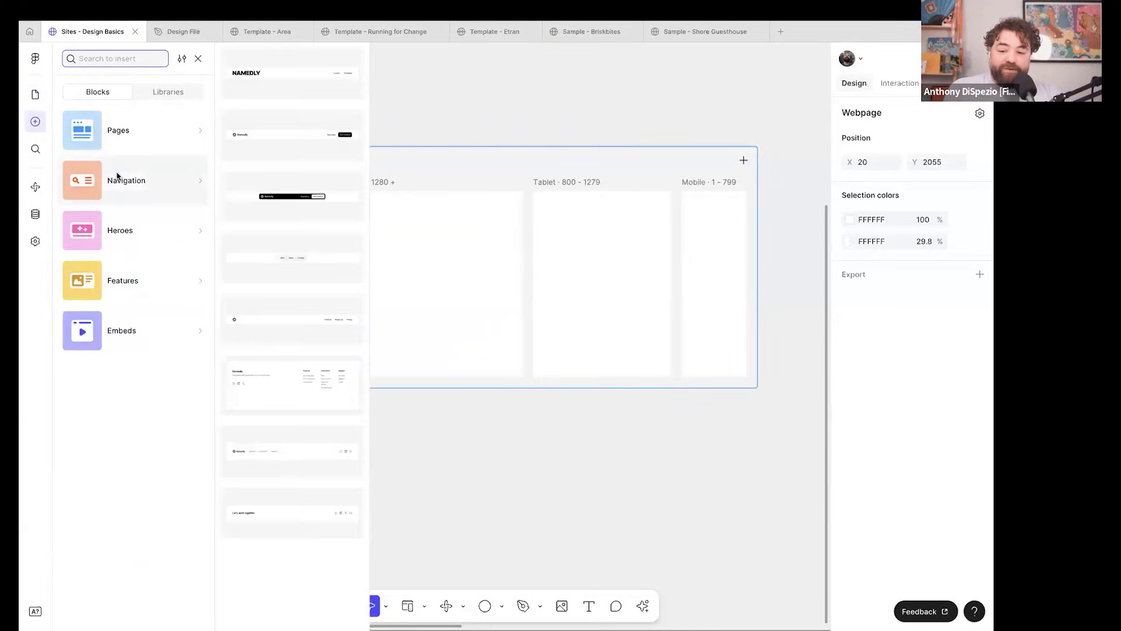
pyautogui.moveTo(123, 121)
pyautogui.moveTo(300, 222); pyautogui.dragTo(453, 464)
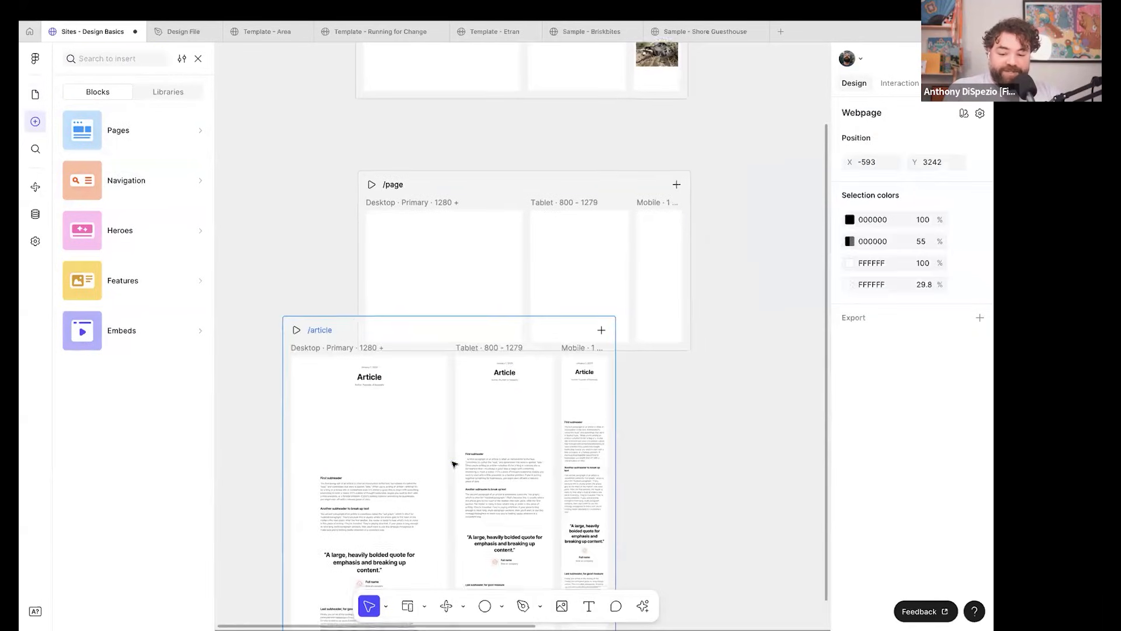
# Move the /article webpage below /page, to about X 70, Y 3977.
pyautogui.scroll(-2, 454, 465)
pyautogui.click(390, 245)
pyautogui.moveTo(363, 233); pyautogui.dragTo(447, 329)
pyautogui.scroll(3, 444, 331)
pyautogui.scroll(3, 444, 331)
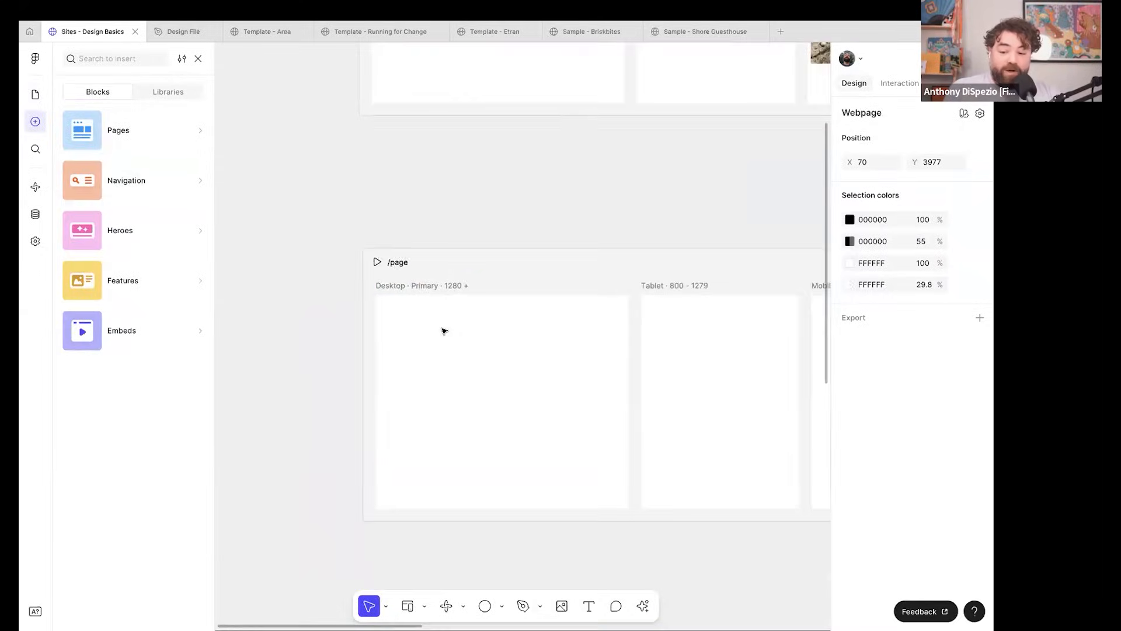
# Fill /page with a navigation header, a hero with headline and image, and a three-card features block.
pyautogui.click(144, 180)
pyautogui.moveTo(239, 152); pyautogui.dragTo(426, 236)
pyautogui.click(135, 264)
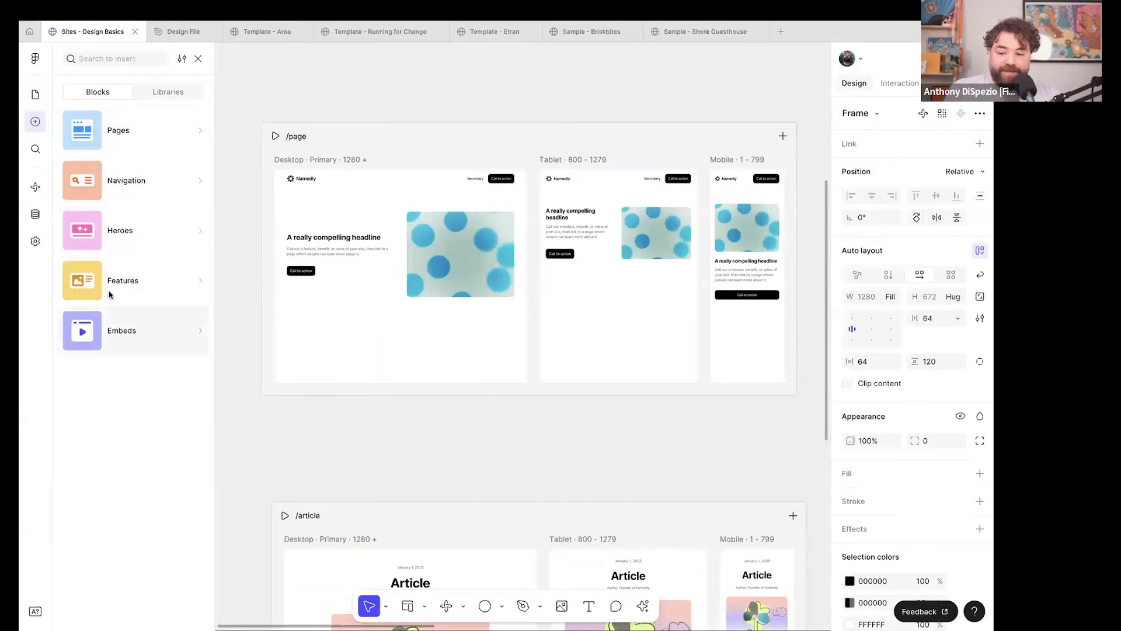
pyautogui.click(136, 269)
pyautogui.moveTo(257, 290); pyautogui.dragTo(363, 422)
pyautogui.scroll(-3, 401, 508)
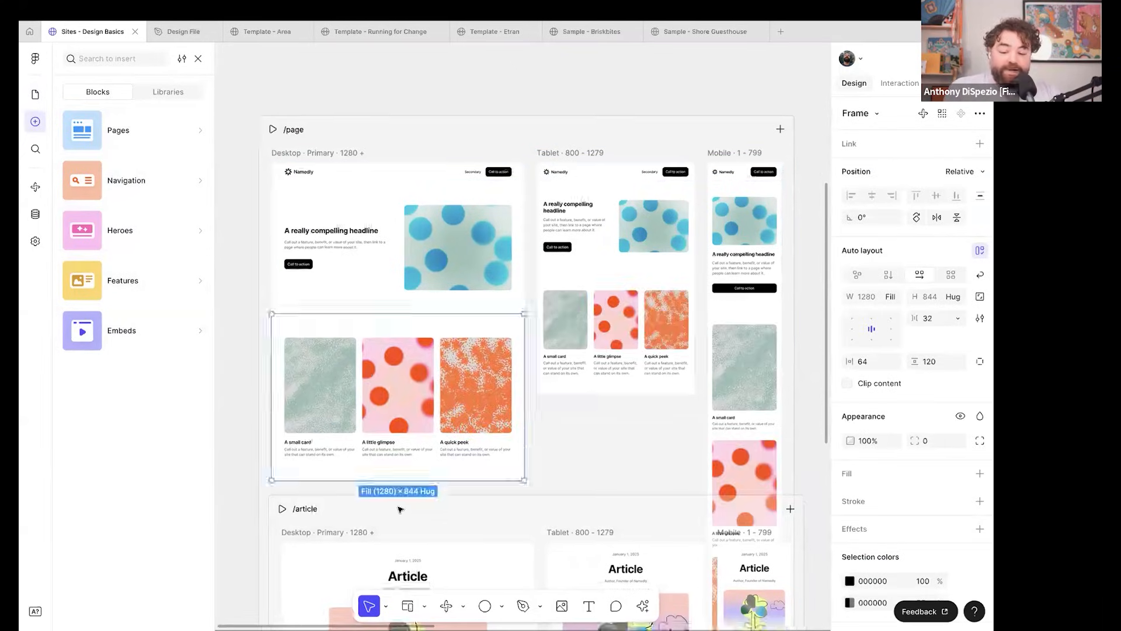
# Move the /article webpage further down to clear the extended /page.
pyautogui.scroll(-3, 401, 507)
pyautogui.keyDown('shift'); pyautogui.click(462, 354); pyautogui.keyUp('shift')
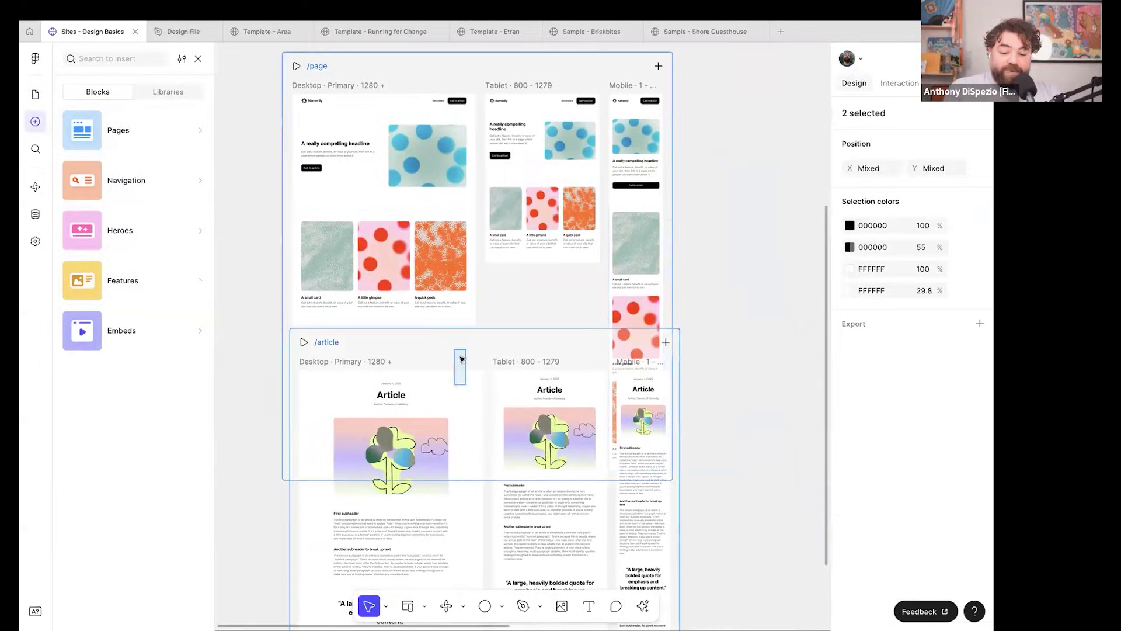
pyautogui.scroll(3, 452, 409)
pyautogui.scroll(5, 453, 445)
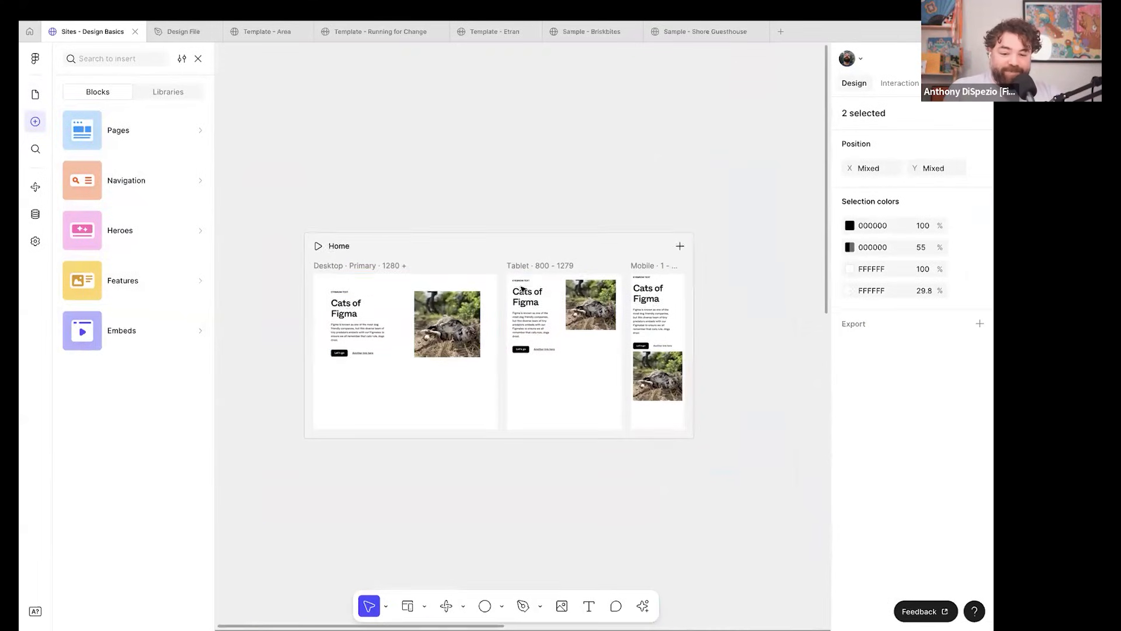
pyautogui.scroll(-5, 470, 356)
pyautogui.click(471, 383)
pyautogui.moveTo(471, 387); pyautogui.dragTo(493, 556)
pyautogui.scroll(5, 608, 210)
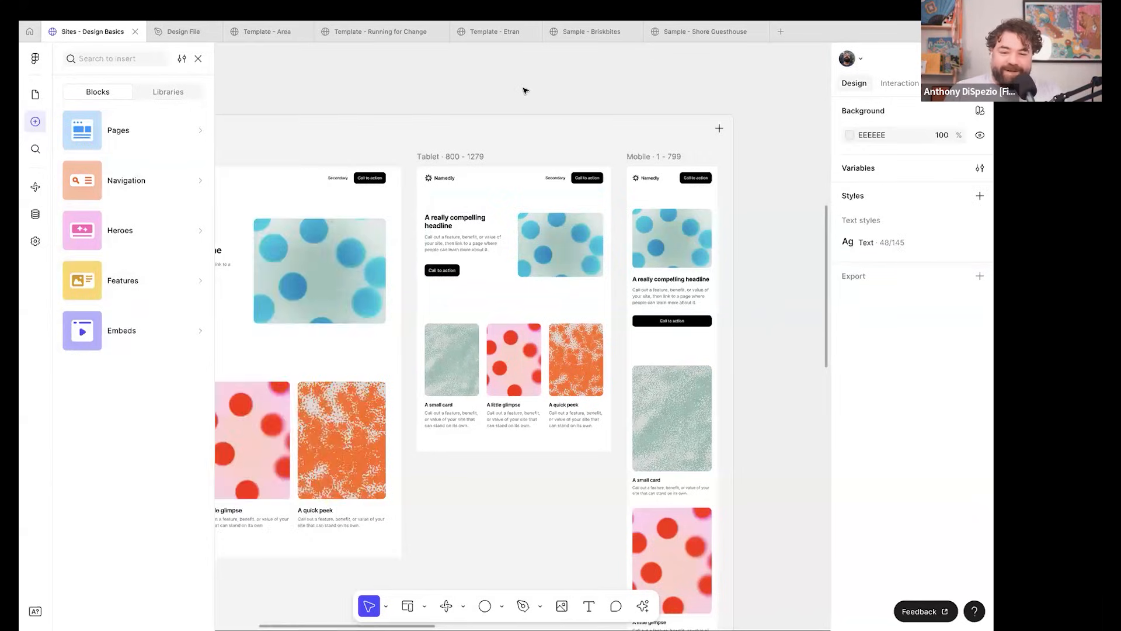
# Reduce the font size of the "Cats of Figma" heading in Home's Tablet breakpoint.
pyautogui.scroll(3, 524, 92)
pyautogui.hscroll(-2, 524, 91)
pyautogui.scroll(3, 416, 251)
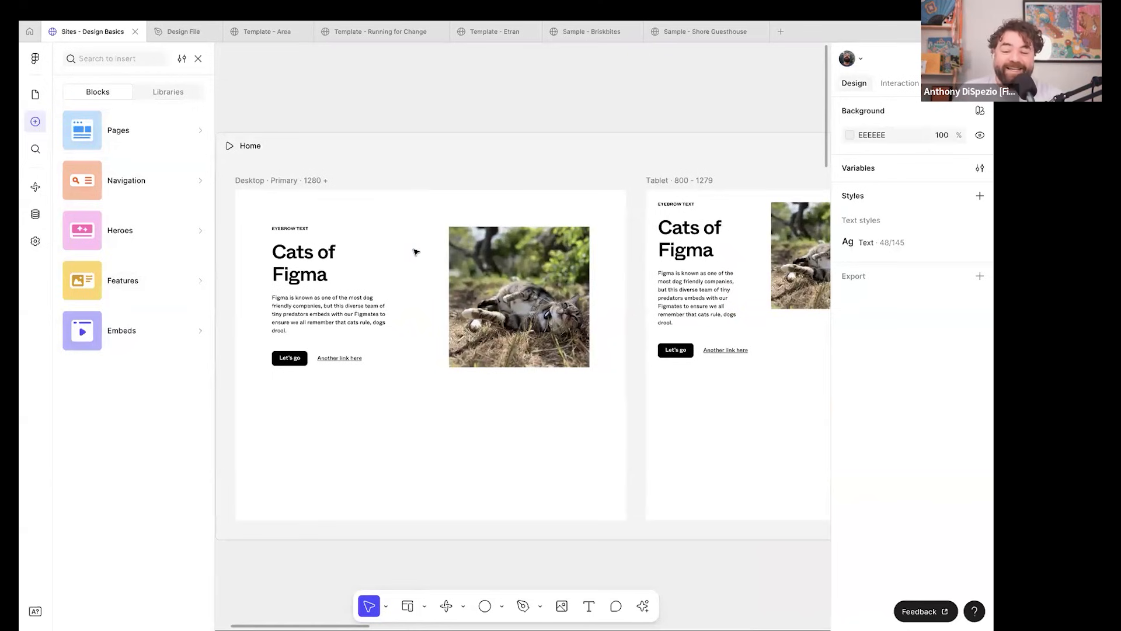
pyautogui.tripleClick(699, 237)
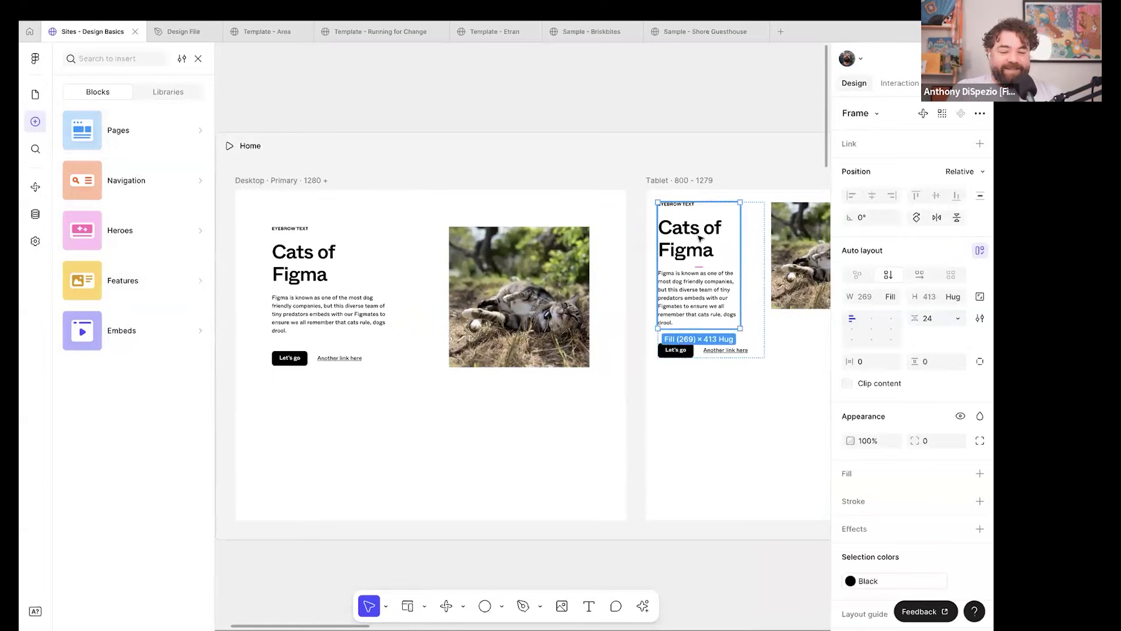
pyautogui.hscroll(2, 698, 238)
pyautogui.doubleClick(571, 280)
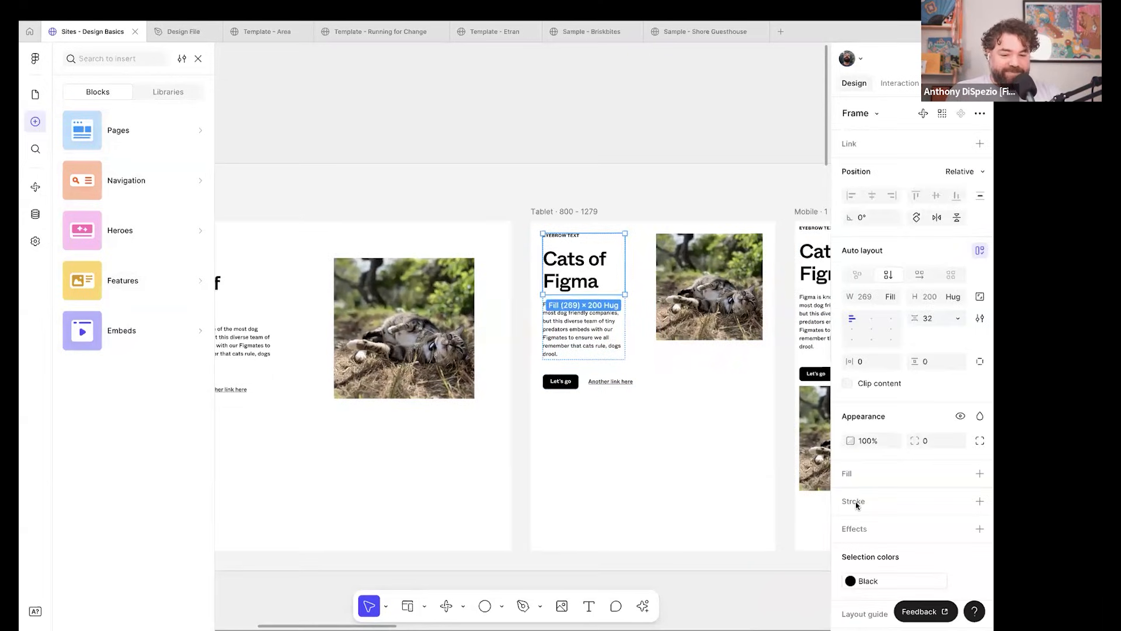
pyautogui.click(575, 271)
pyautogui.click(920, 433)
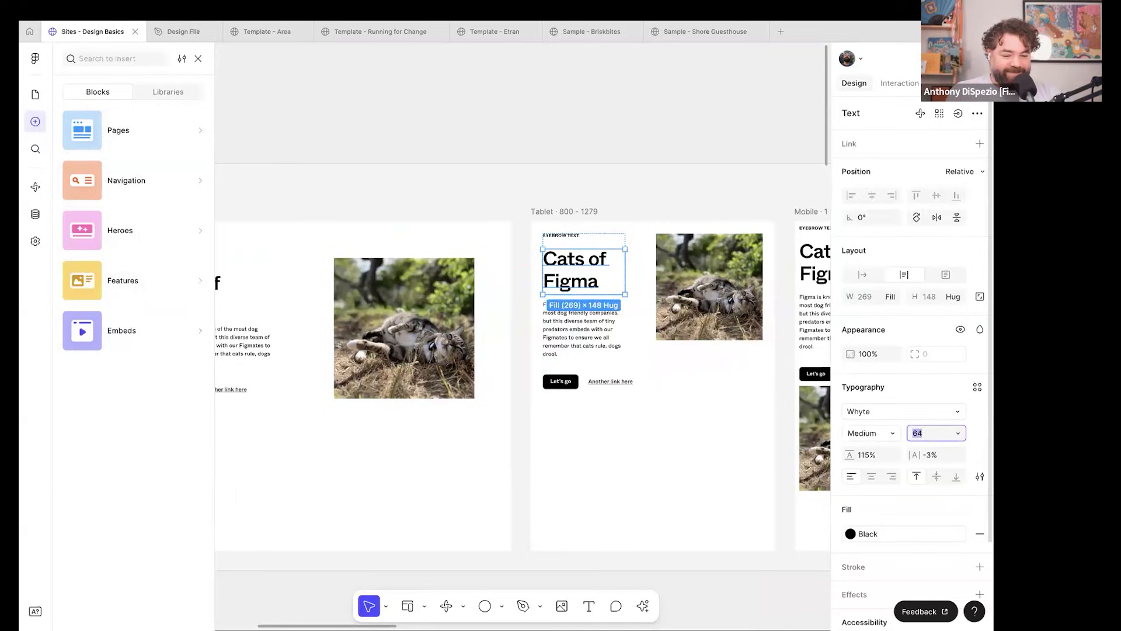
# Set the font size of the "Cats of Figma" heading in Home's Mobile breakpoint to 34.
pyautogui.hscroll(2, 692, 274)
pyautogui.click(692, 274)
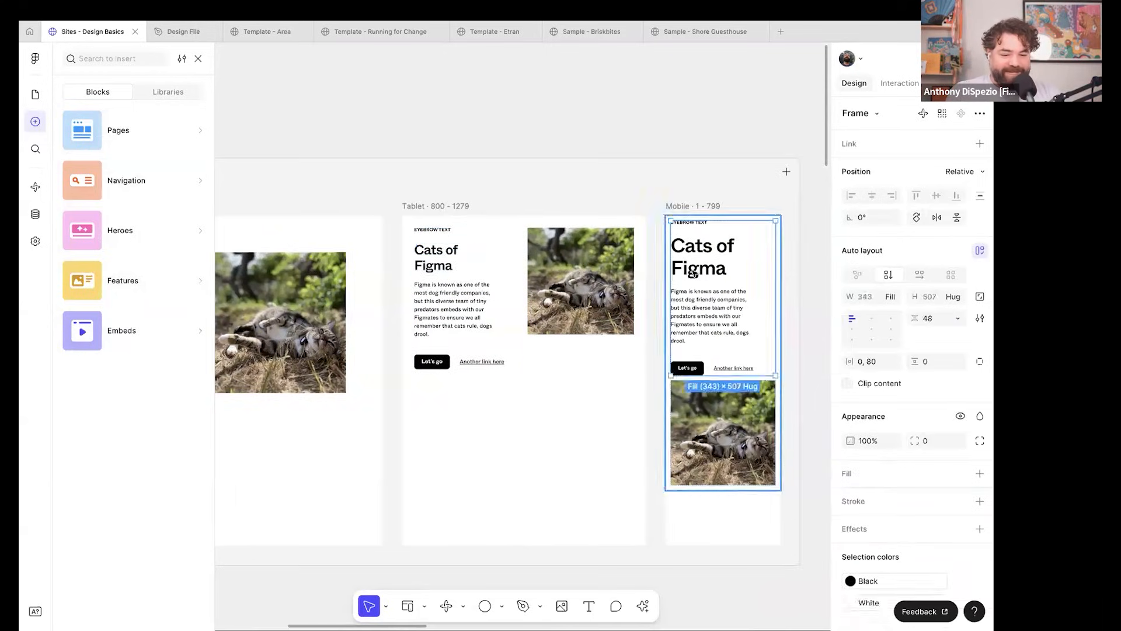
pyautogui.doubleClick(692, 274)
pyautogui.press('Escape')
pyautogui.click(929, 437)
pyautogui.hotkey('shift', 'Down')
pyautogui.hotkey('shift', 'Down')
pyautogui.hotkey('shift', 'Down')
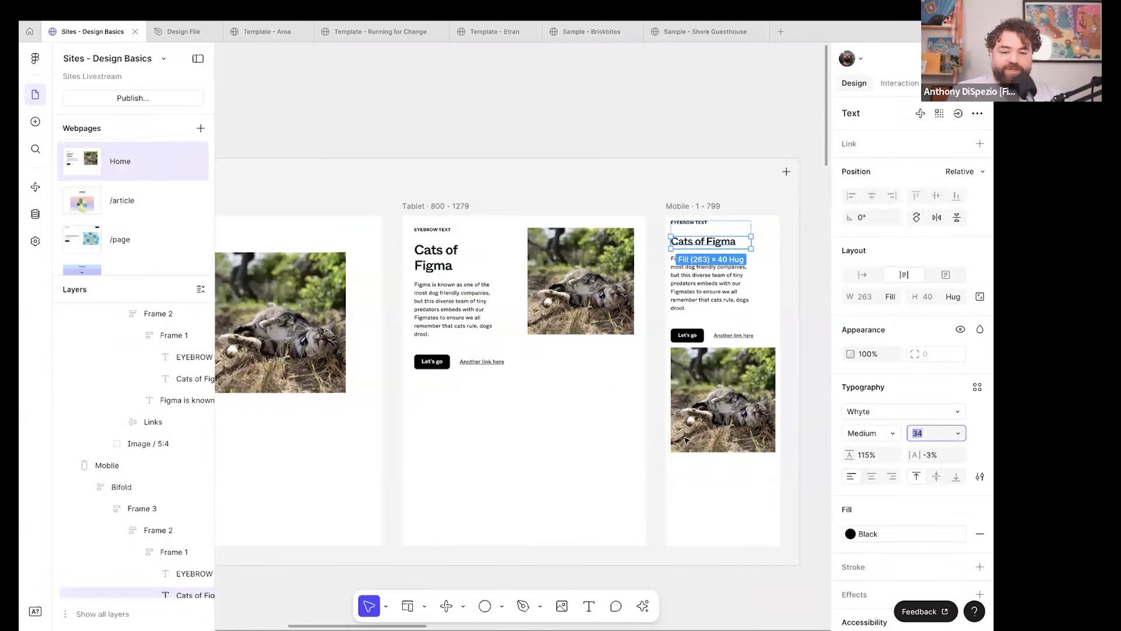
# Start a new text style named "Header" from the "Cats of Figma" heading in Home's Desktop breakpoint.
pyautogui.hscroll(-5, 686, 439)
pyautogui.scroll(-2, 686, 440)
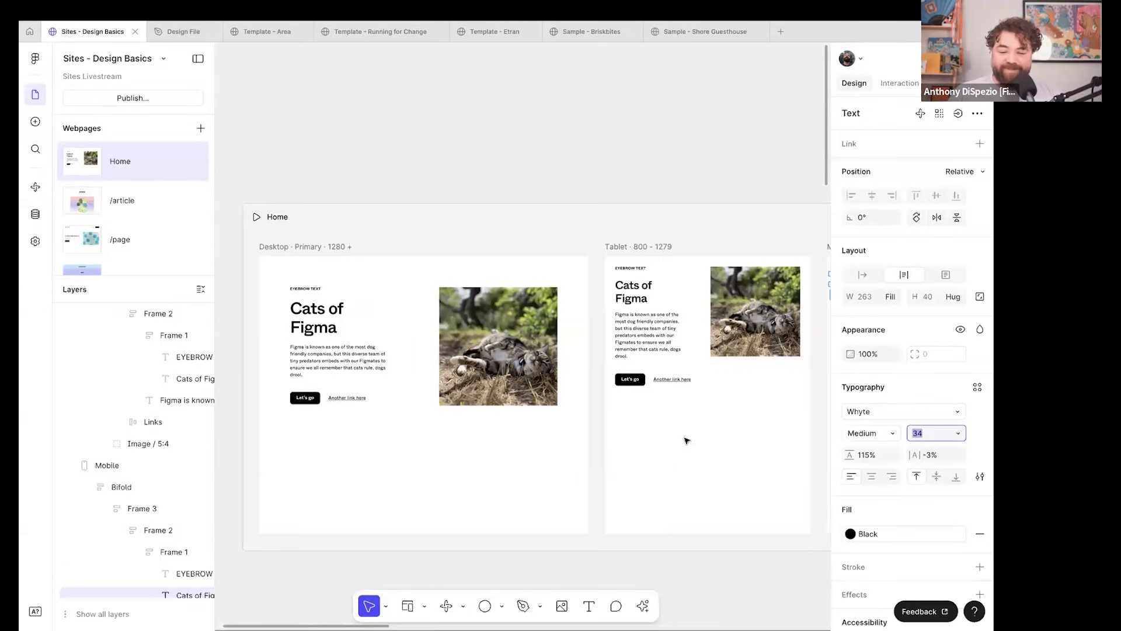
pyautogui.click(420, 184)
pyautogui.doubleClick(313, 321)
pyautogui.doubleClick(313, 321)
pyautogui.doubleClick(313, 321)
pyautogui.doubleClick(313, 322)
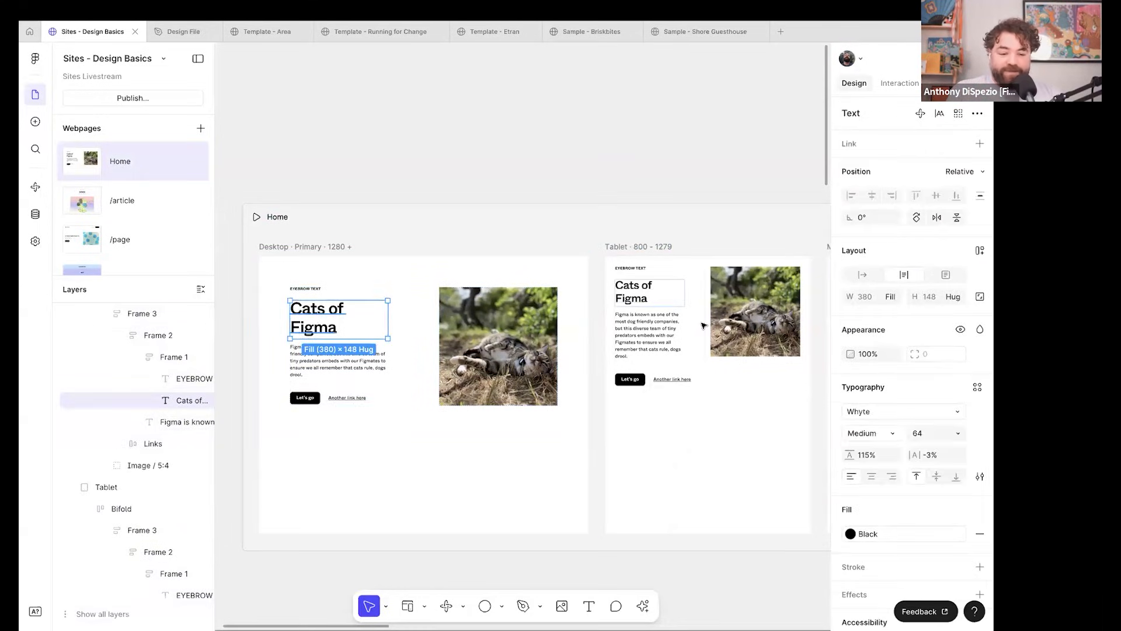
pyautogui.scroll(-3, 940, 362)
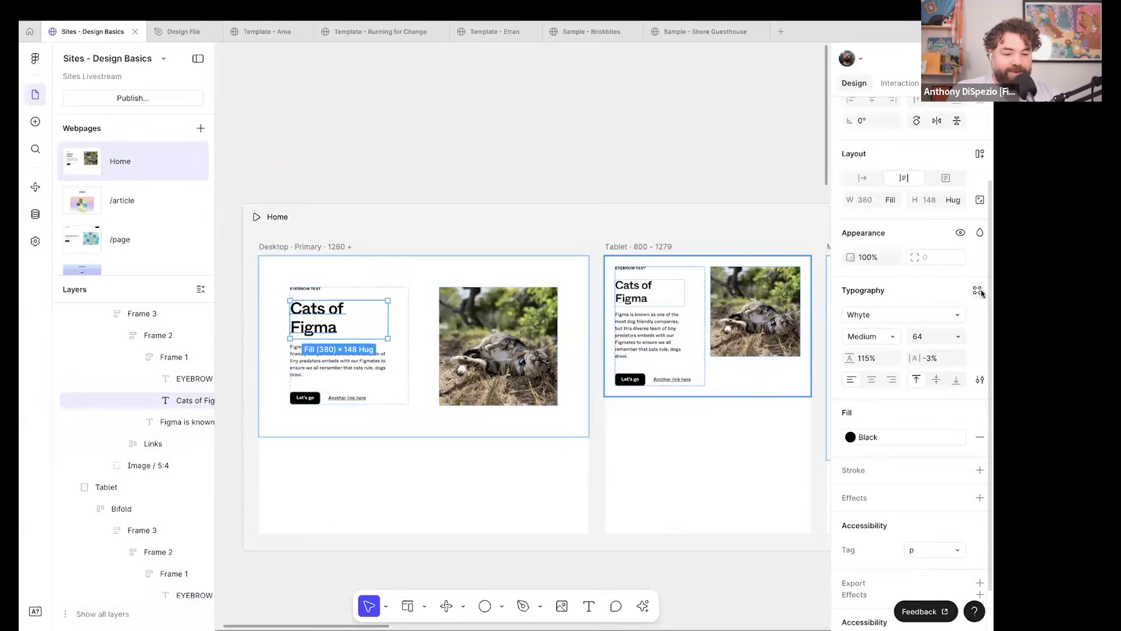
pyautogui.click(979, 291)
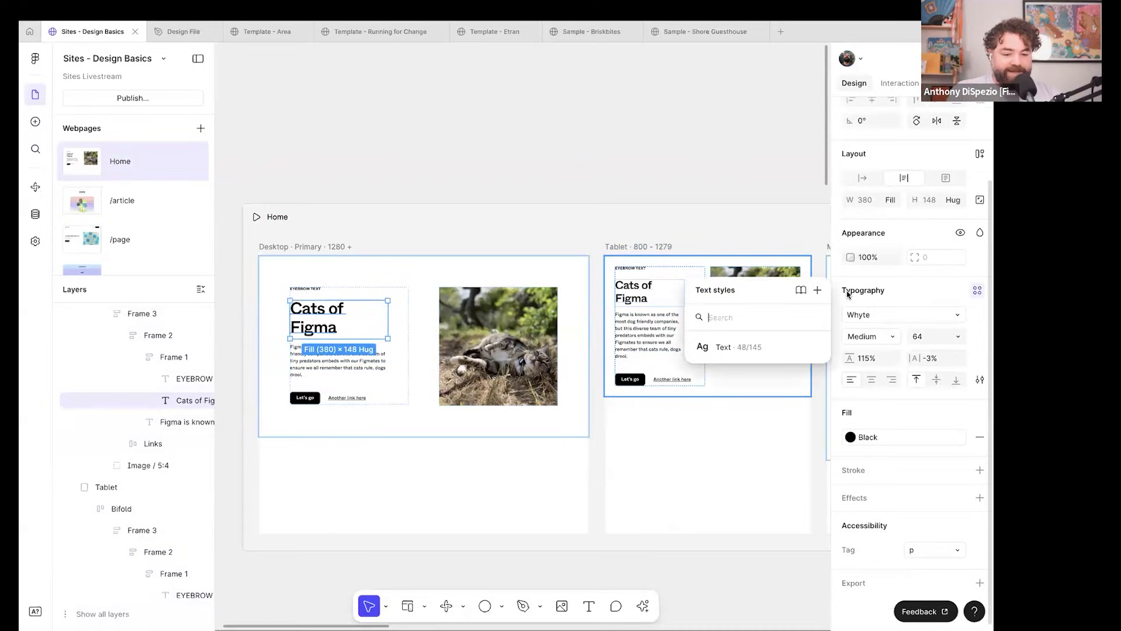
pyautogui.click(817, 290)
pyautogui.write('Header')
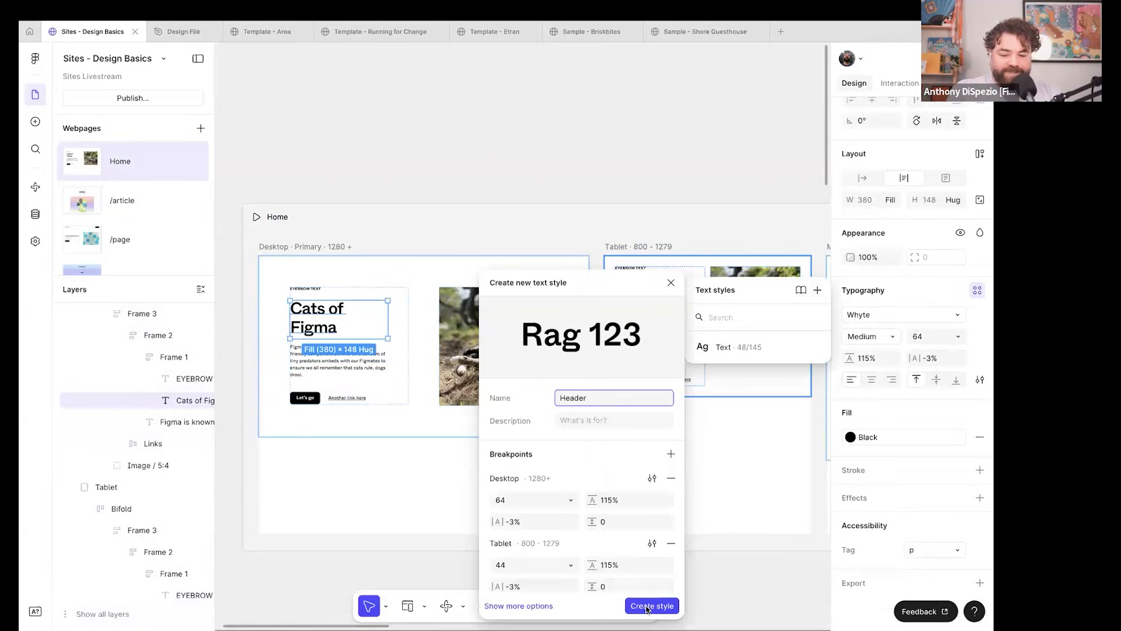
# Review the new style's font size, line height and letter spacing per breakpoint against Home's Desktop, Tablet and Mobile headings.
pyautogui.scroll(-3, 633, 487)
pyautogui.scroll(3, 633, 487)
pyautogui.scroll(-3, 632, 488)
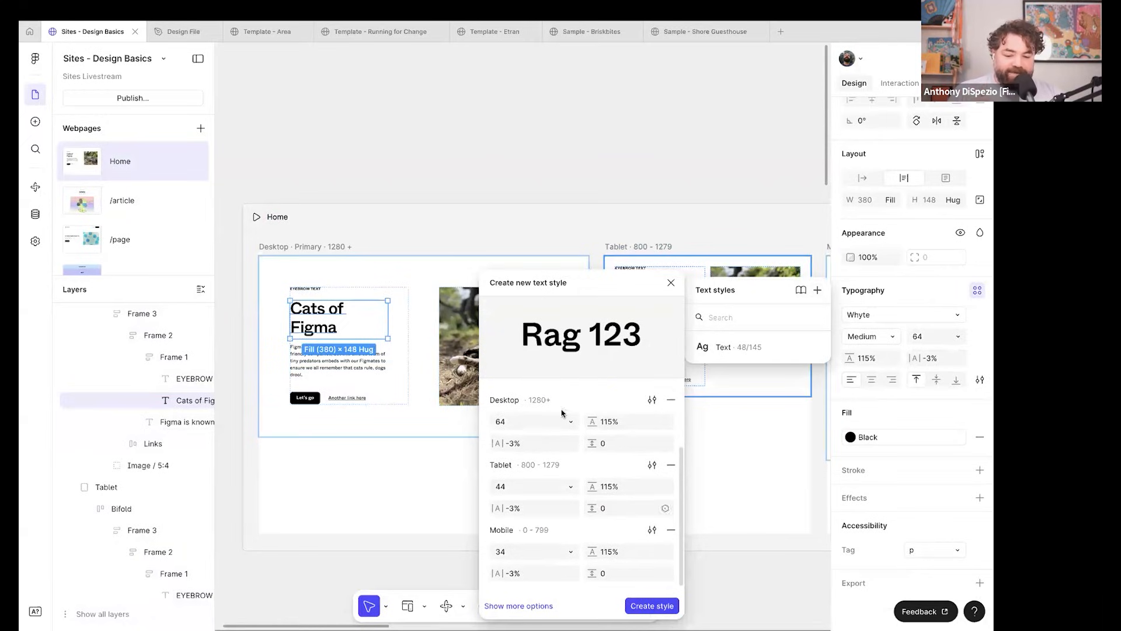
pyautogui.scroll(2, 547, 497)
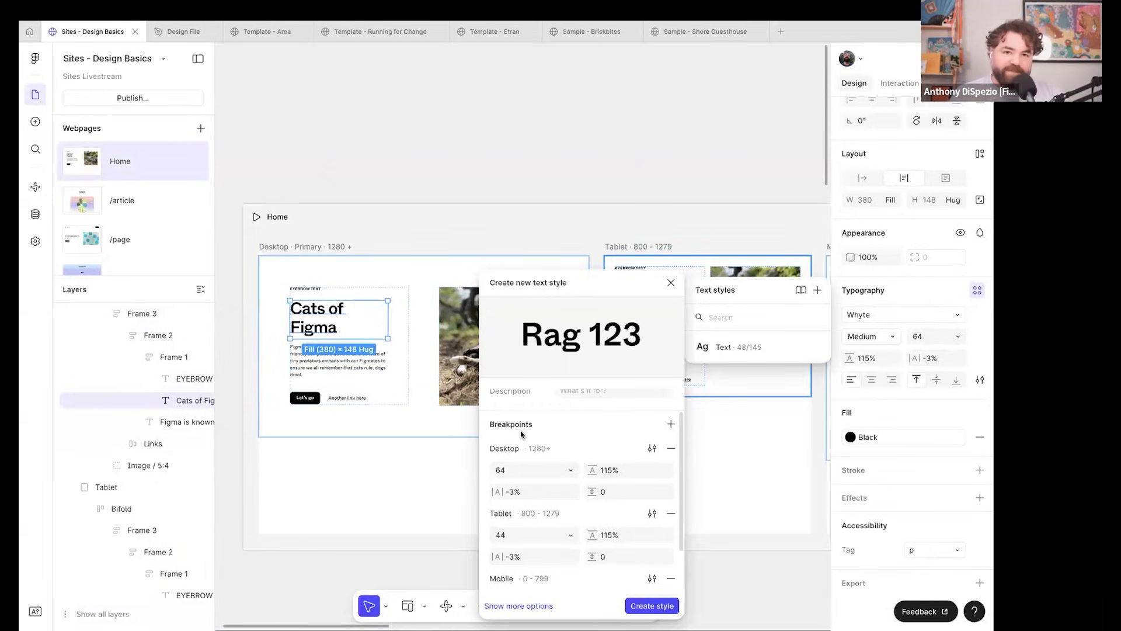
pyautogui.scroll(-2, 522, 434)
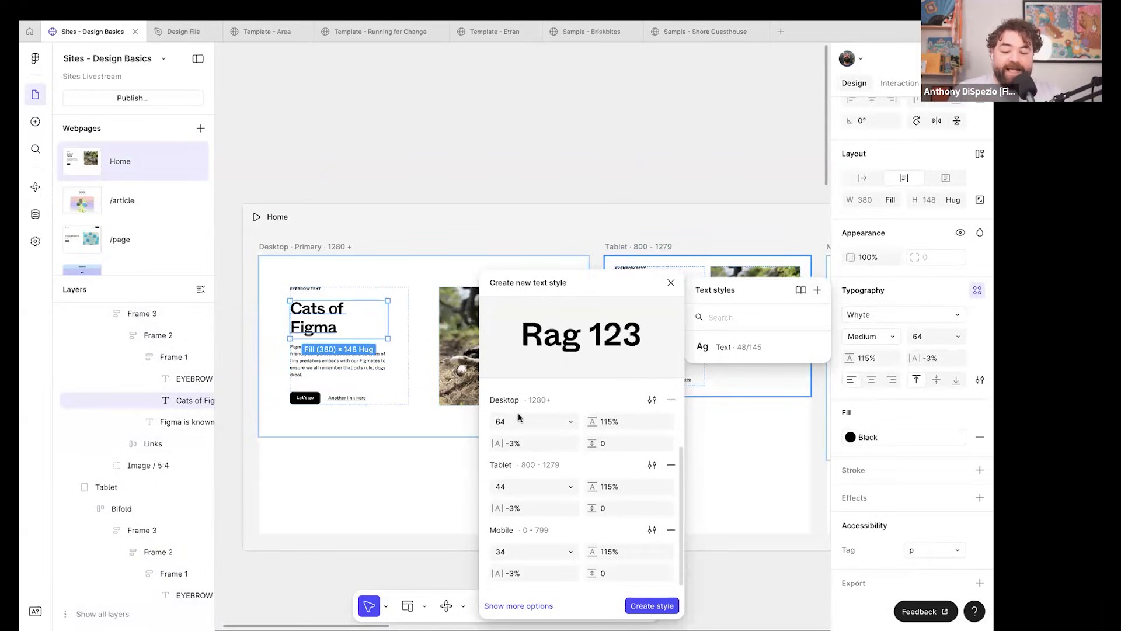
pyautogui.hscroll(1, 413, 331)
pyautogui.hscroll(2, 413, 331)
pyautogui.scroll(1, 413, 331)
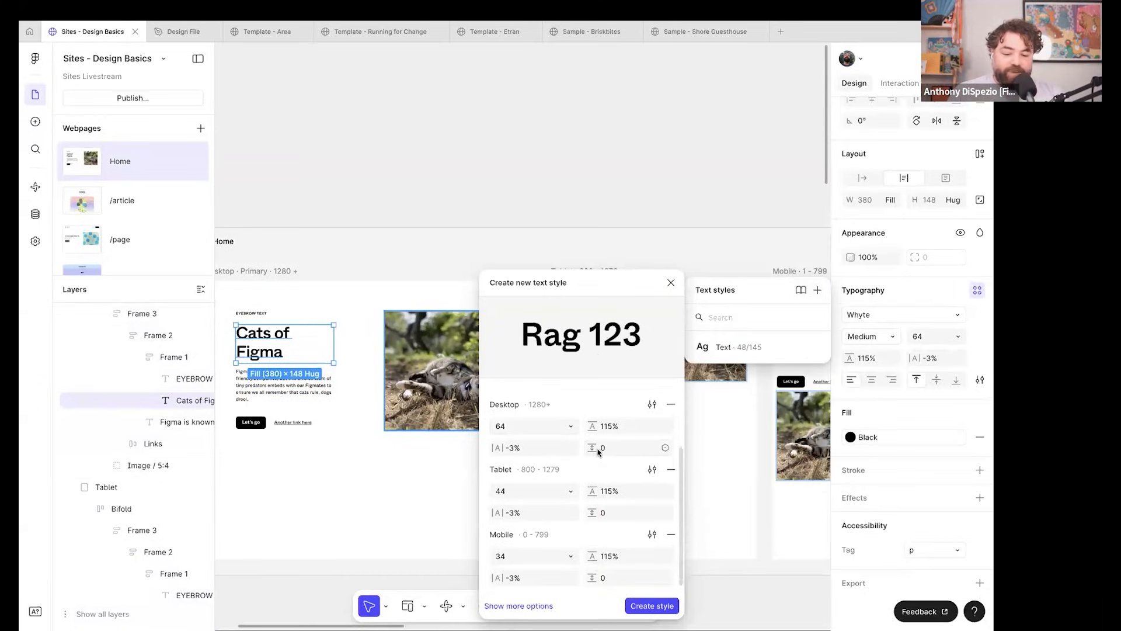
pyautogui.scroll(2, 672, 433)
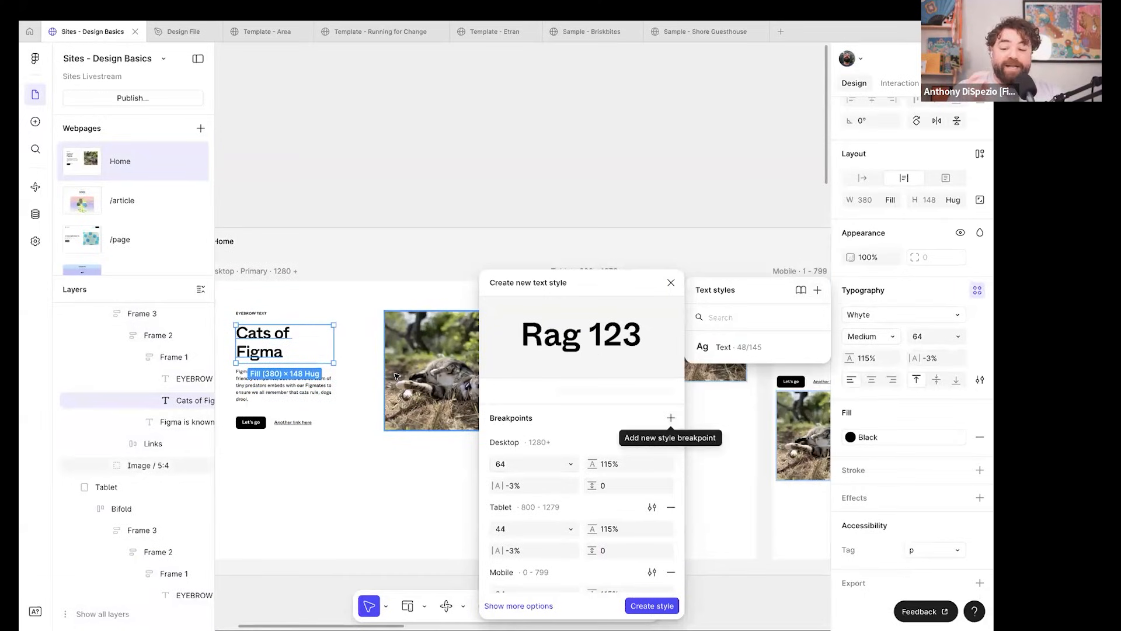
pyautogui.scroll(-1, 527, 478)
pyautogui.scroll(-3, 421, 433)
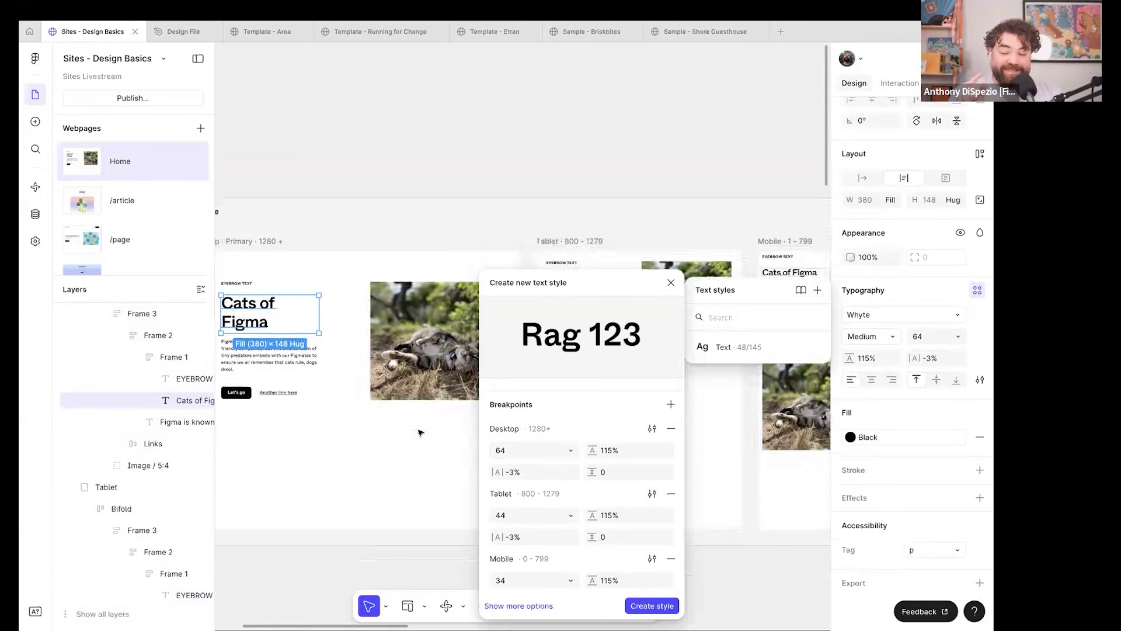
pyautogui.hscroll(2, 420, 433)
pyautogui.scroll(-1, 420, 433)
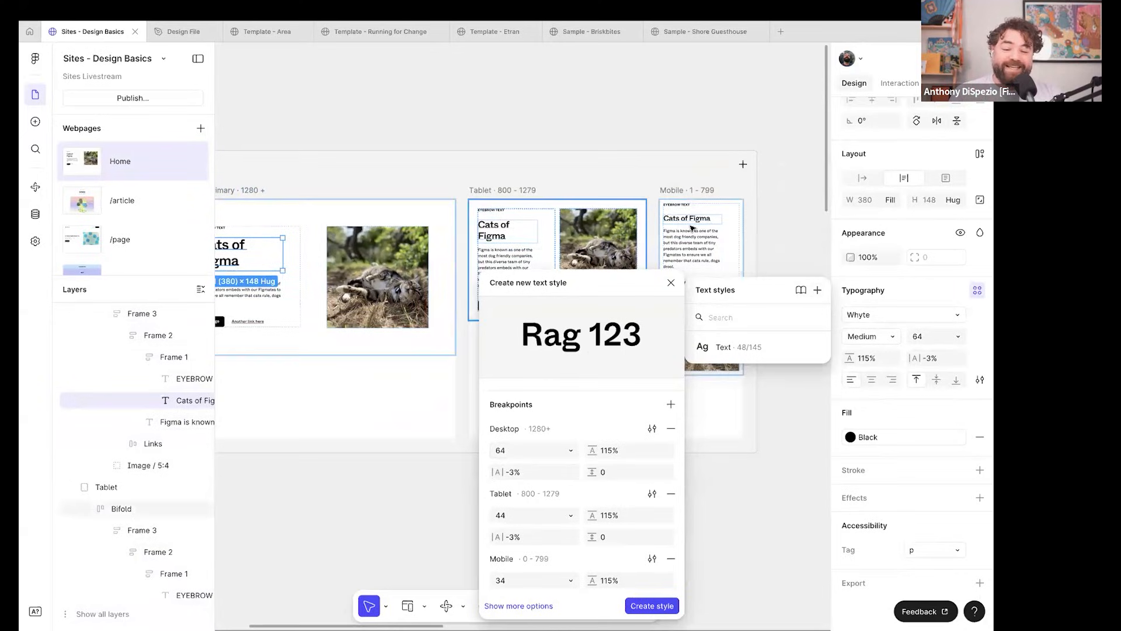
pyautogui.scroll(-2, 559, 490)
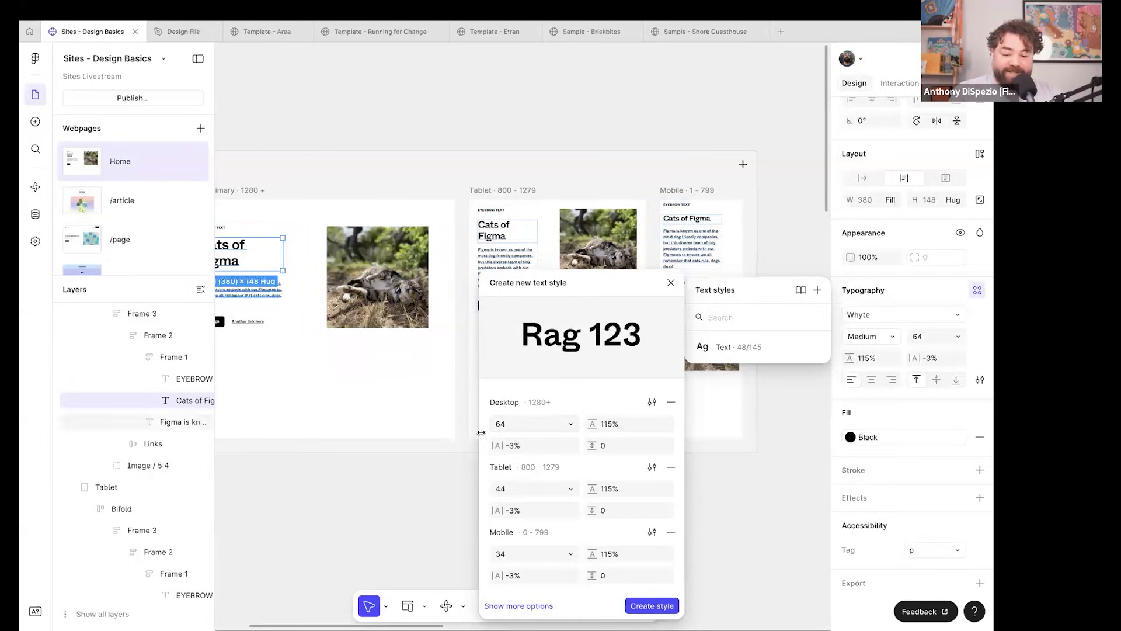
pyautogui.scroll(-1, 527, 474)
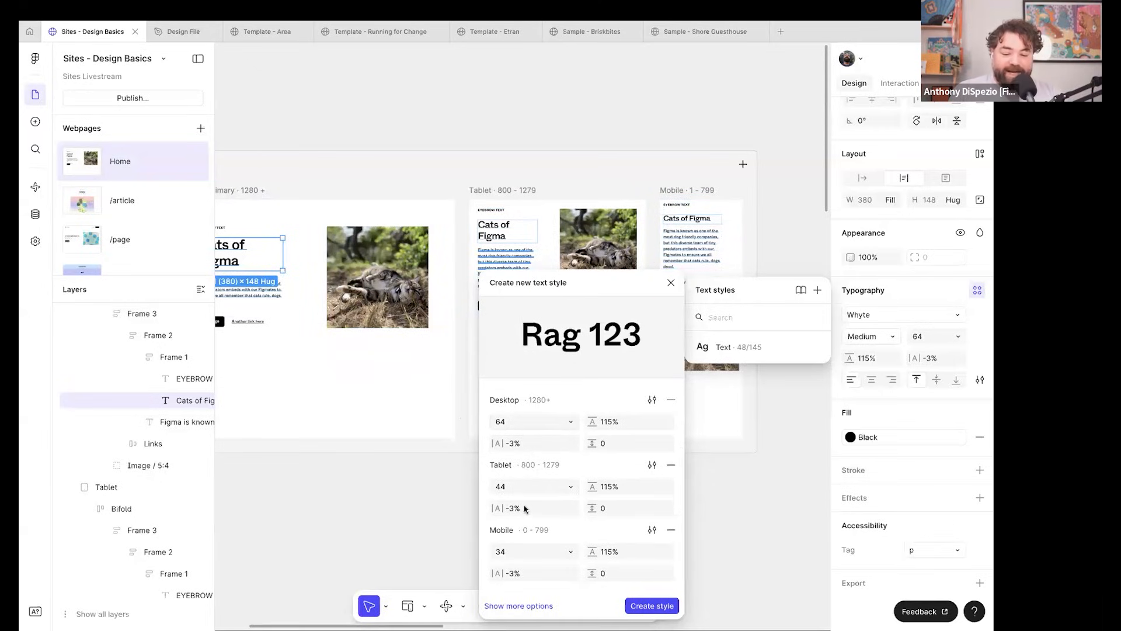
pyautogui.scroll(3, 603, 518)
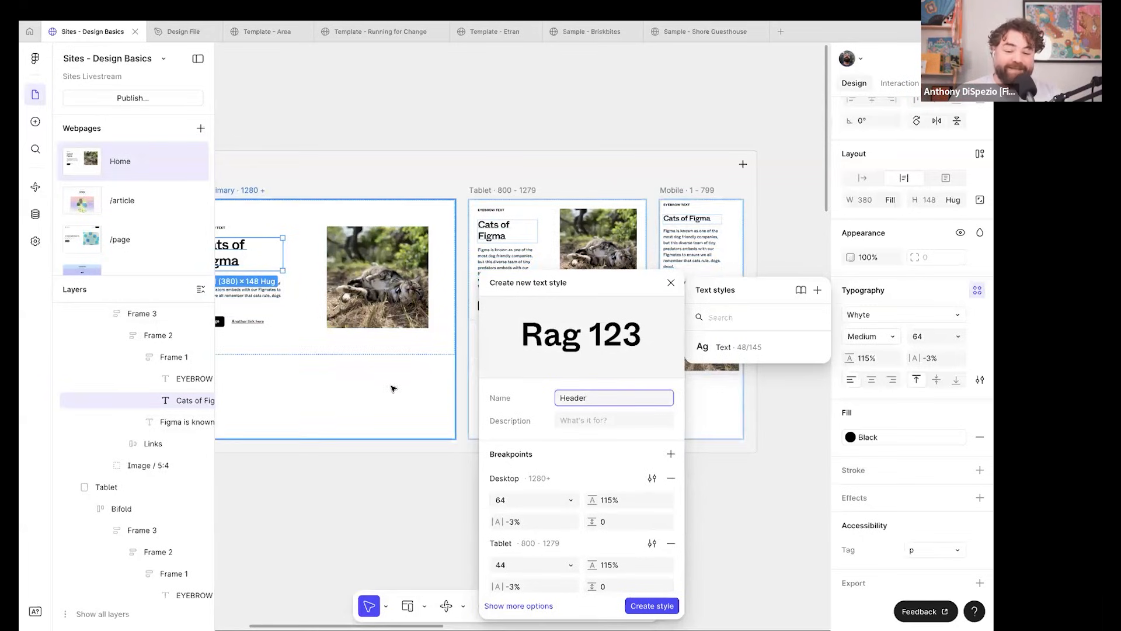
pyautogui.hscroll(-2, 394, 388)
pyautogui.scroll(1, 393, 388)
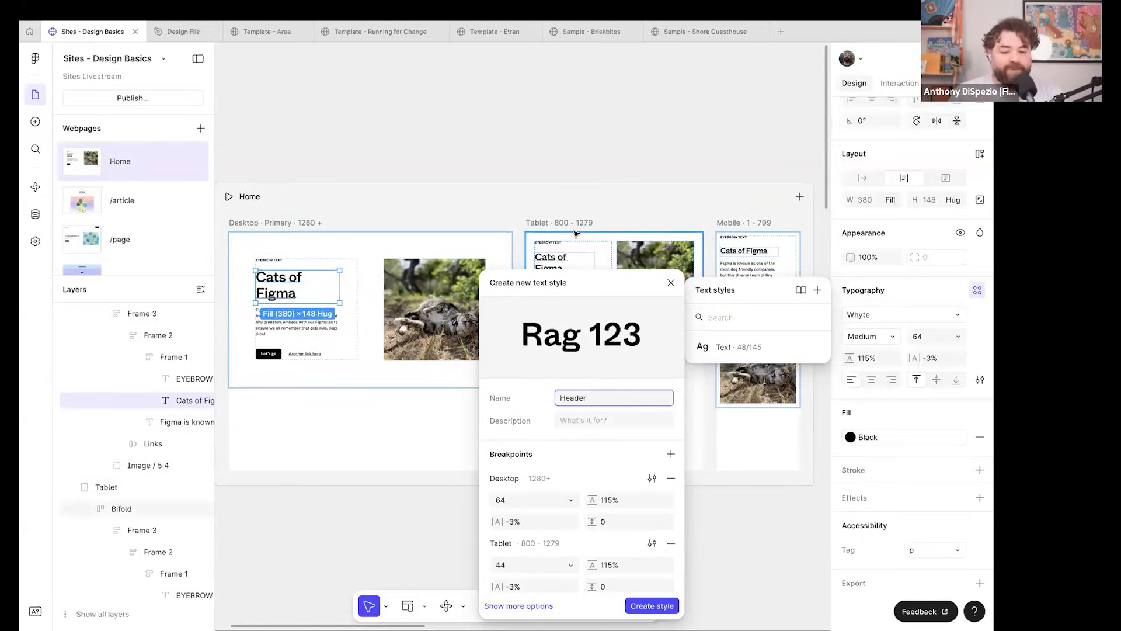
# Create the Header text style and deselect the heading.
pyautogui.click(642, 607)
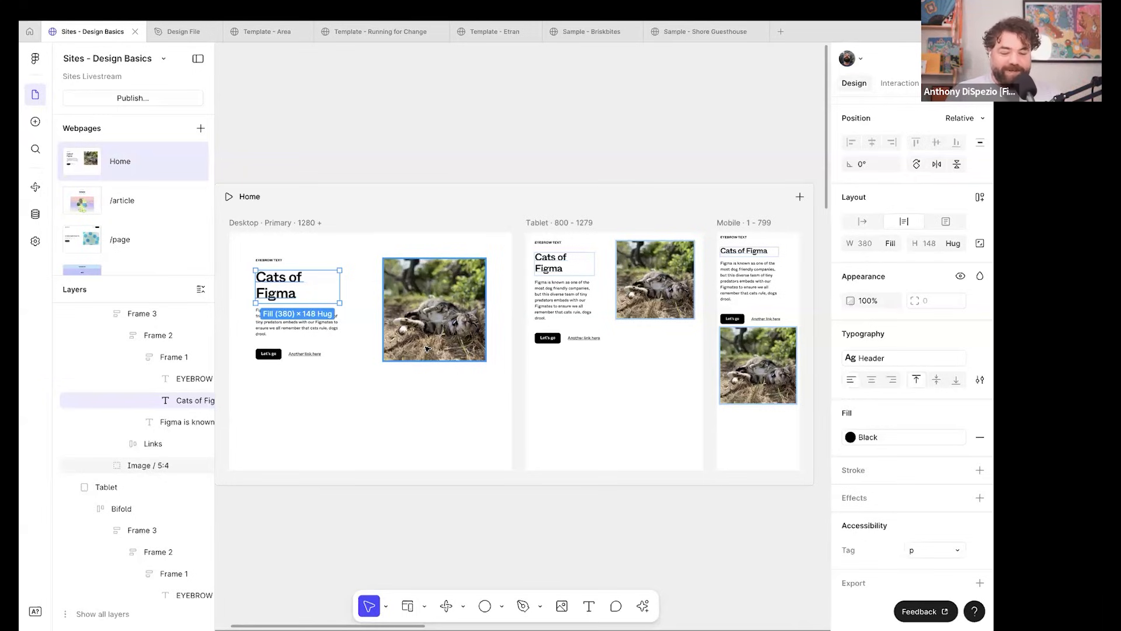
pyautogui.click(554, 430)
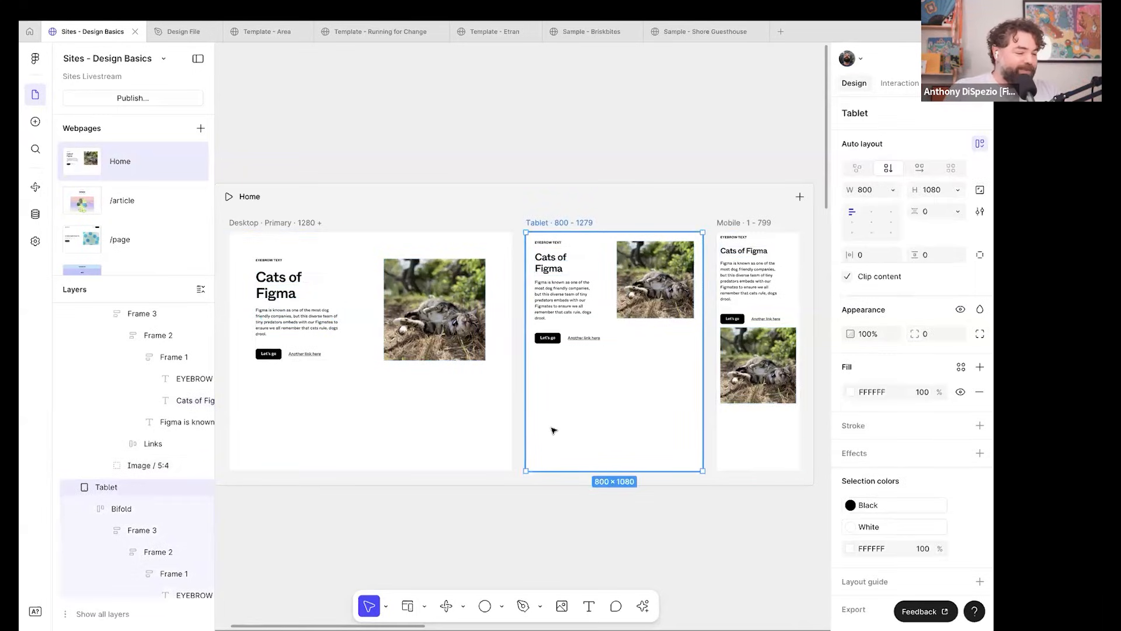
# Draw a rectangle about 794 × 543 on the empty canvas beside Home and convert it into a component.
pyautogui.hscroll(-3, 554, 431)
pyautogui.scroll(2, 554, 431)
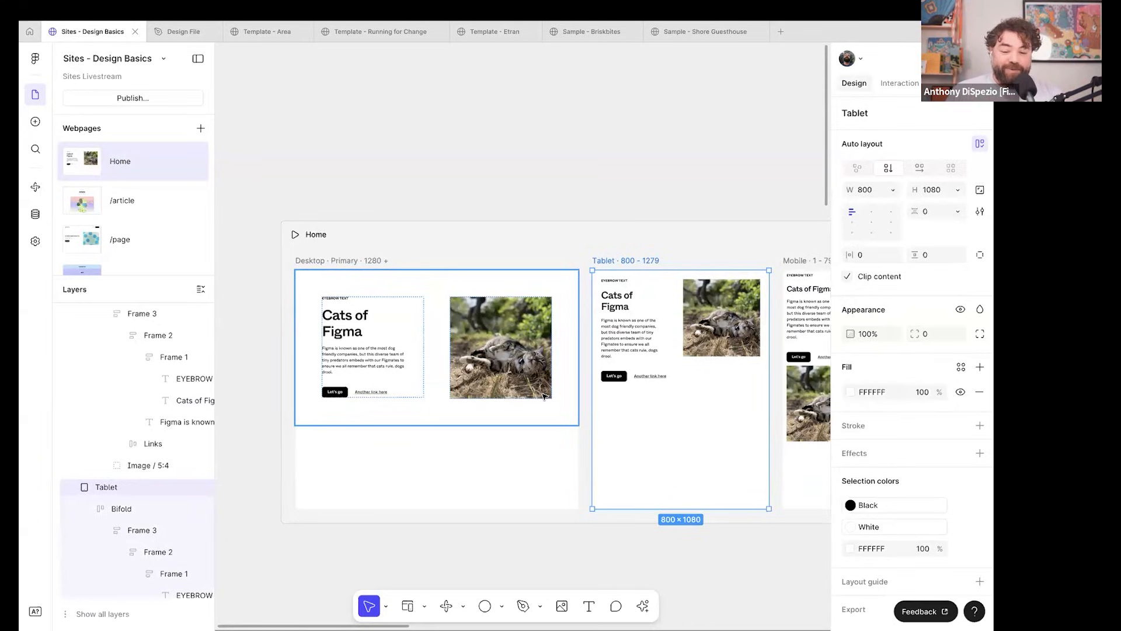
pyautogui.hscroll(-5, 543, 396)
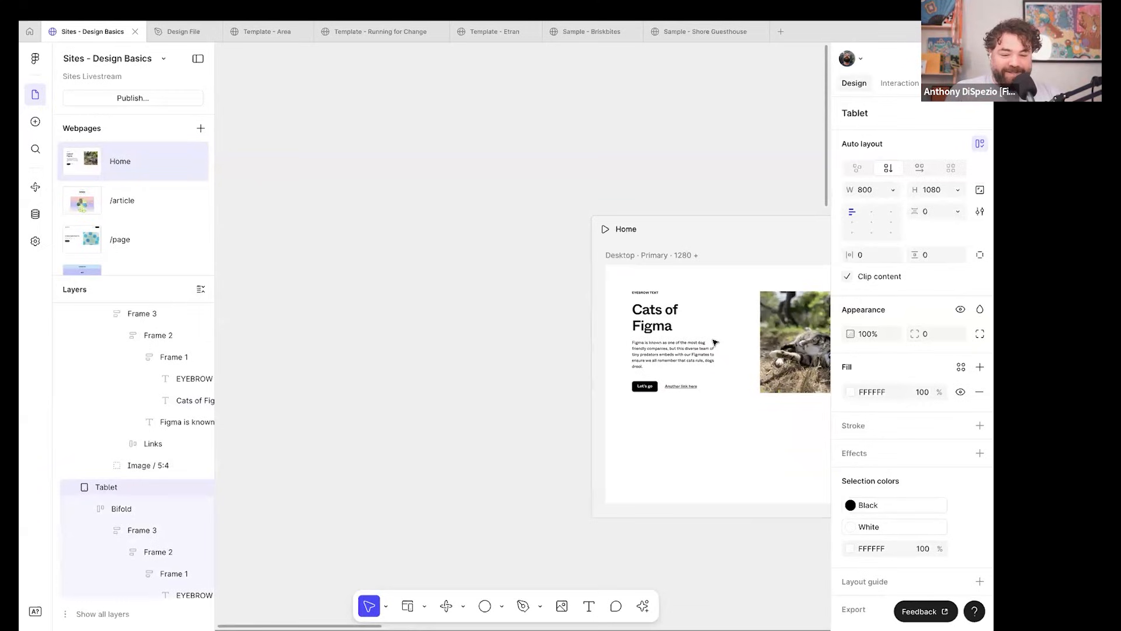
pyautogui.press('r')
pyautogui.moveTo(324, 328)
pyautogui.mouseDown()
pyautogui.moveTo(538, 446)
pyautogui.moveTo(499, 448)
pyautogui.mouseUp()
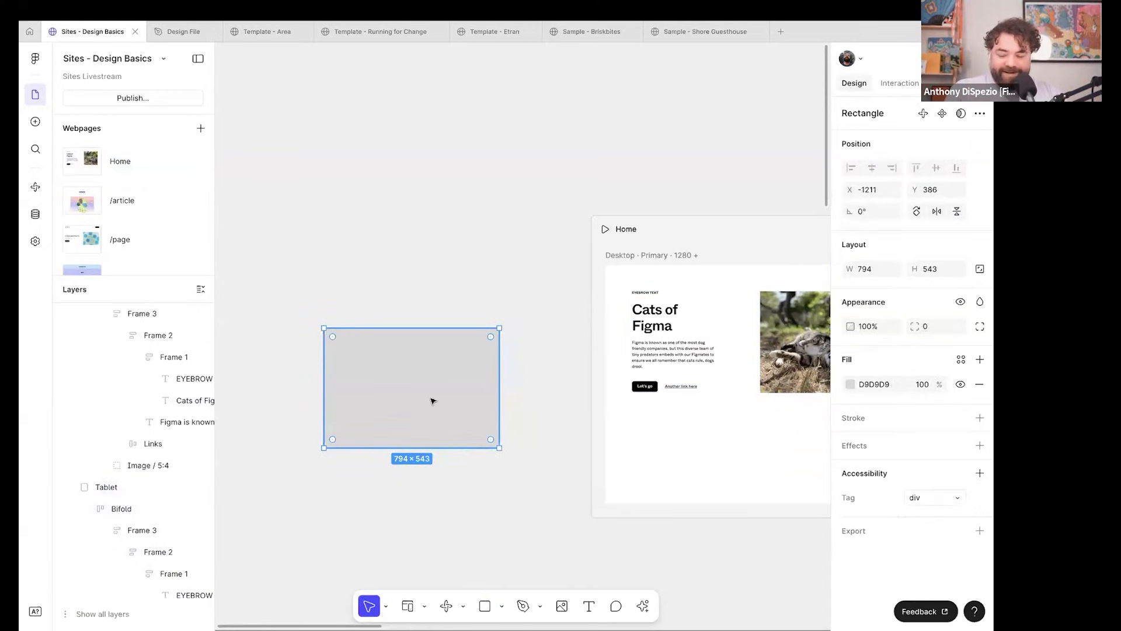
pyautogui.press('super+alt+k')
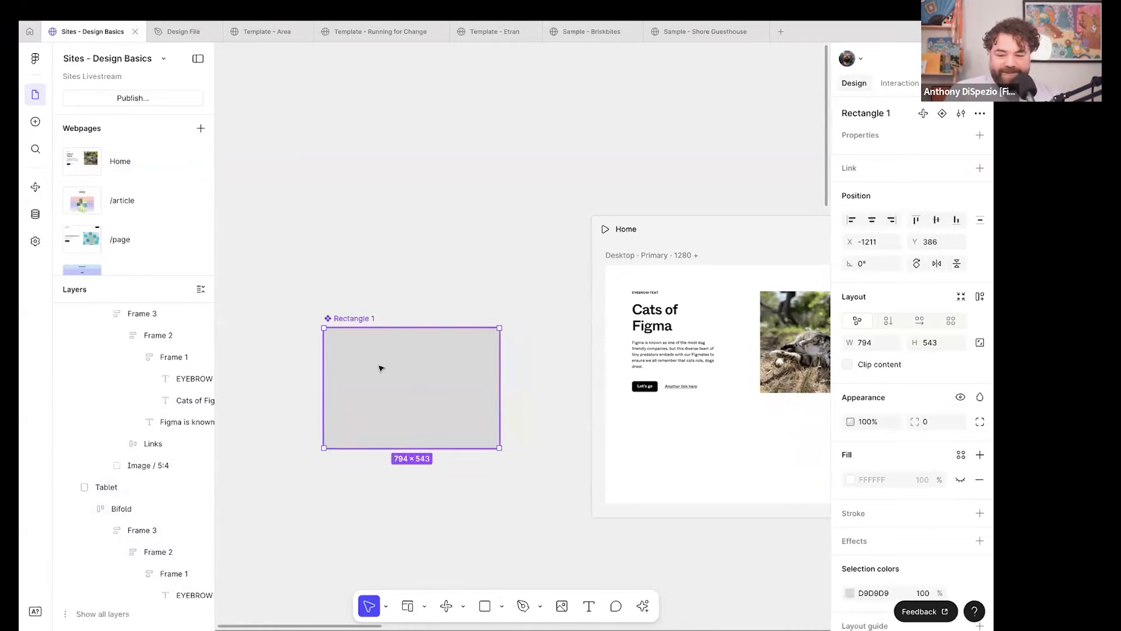
# Drag from the rectangle component, then undo the drag and the component conversion.
pyautogui.moveTo(395, 385); pyautogui.dragTo(640, 154)
pyautogui.hotkey('ctrl', 'z')
pyautogui.hotkey('ctrl', 'z')
pyautogui.hotkey('ctrl', 'z')
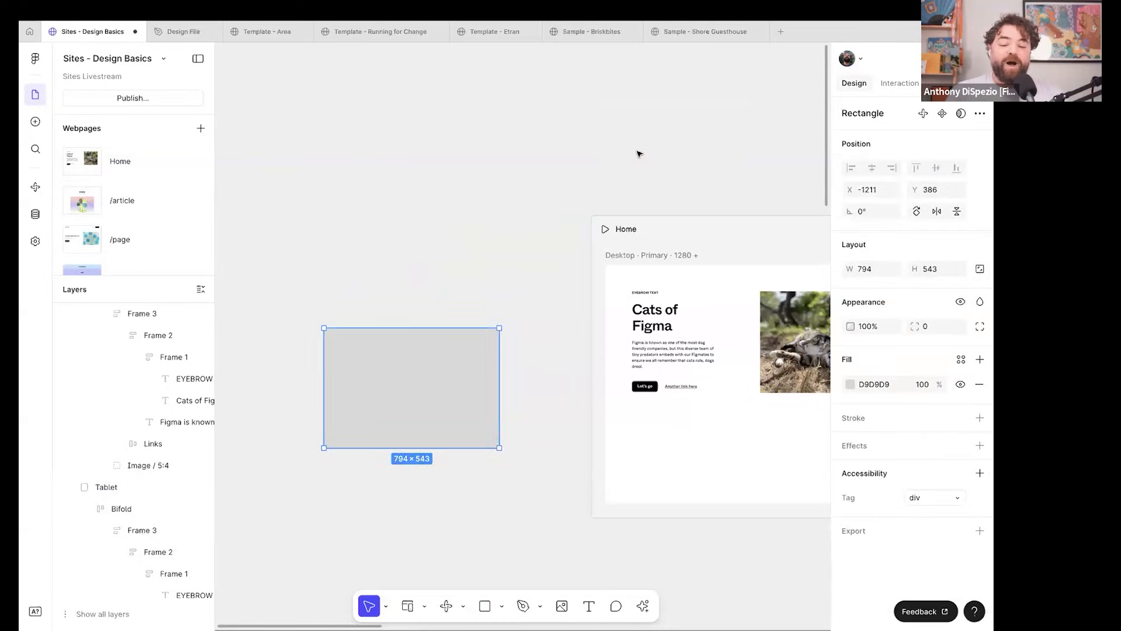
# Convert the rectangle into a component, place two instances beside it and select the rectangle inside the main component.
pyautogui.moveTo(425, 368); pyautogui.dragTo(500, 423)
pyautogui.hotkey('ctrl', 'alt', 'k')
pyautogui.moveTo(315, 380); pyautogui.dragTo(278, 366)
pyautogui.press('Return')
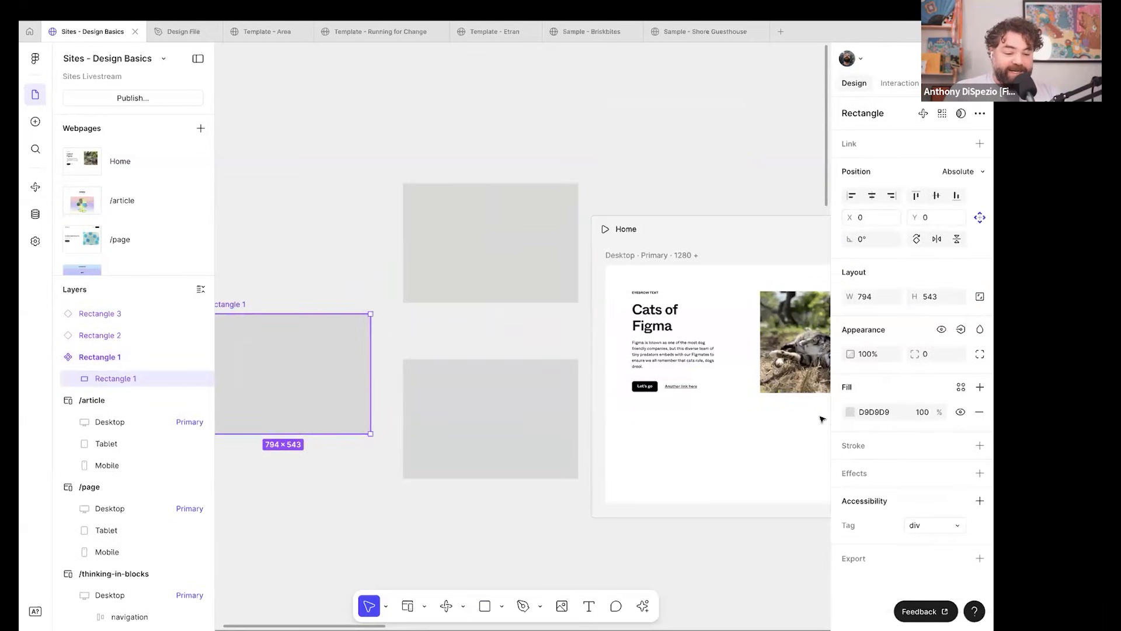
# Change the fill of the rectangle inside the main component to EB8383.
pyautogui.click(851, 412)
pyautogui.click(785, 344)
pyautogui.moveTo(773, 334); pyautogui.dragTo(742, 345)
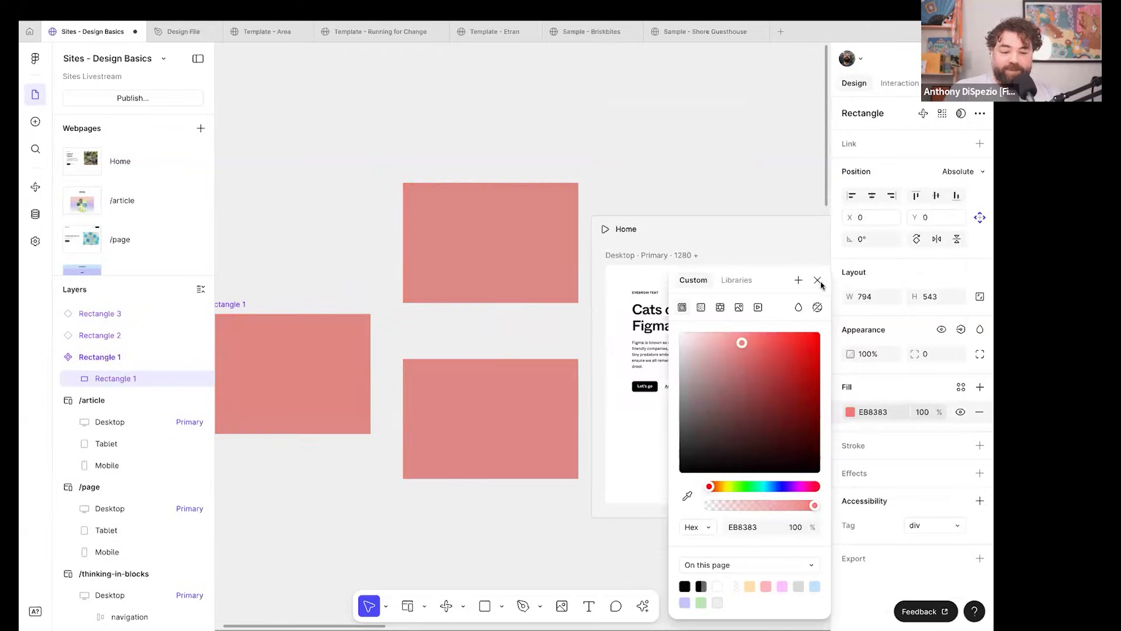
pyautogui.click(818, 280)
# Delete the rectangle component together with its two instances.
pyautogui.hotkey('ctrl', 'a')
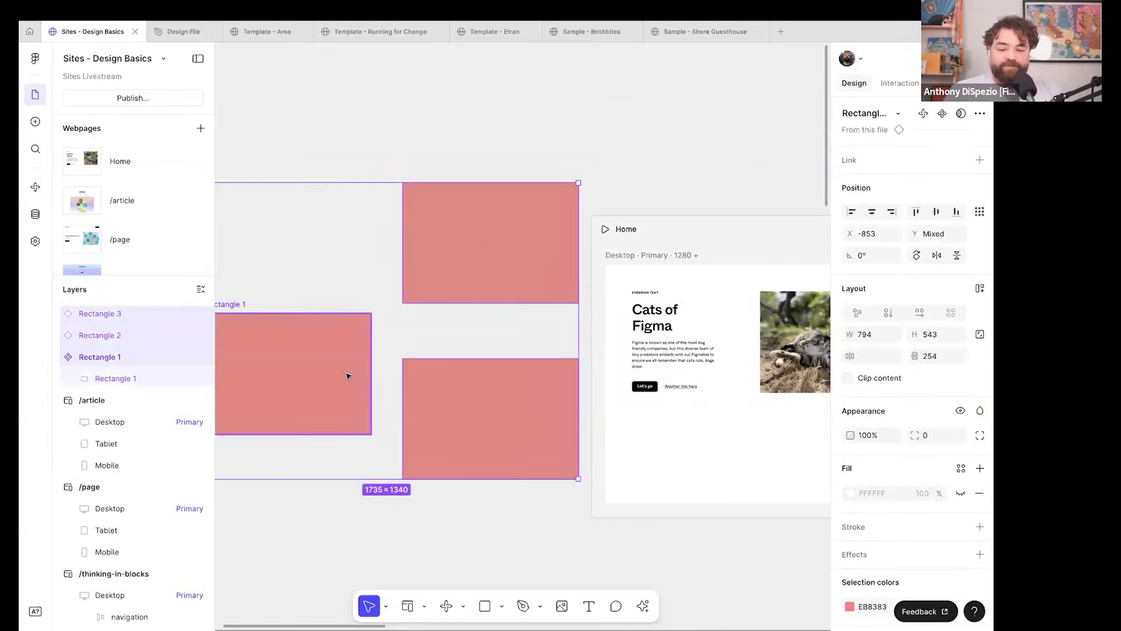
pyautogui.press('Delete')
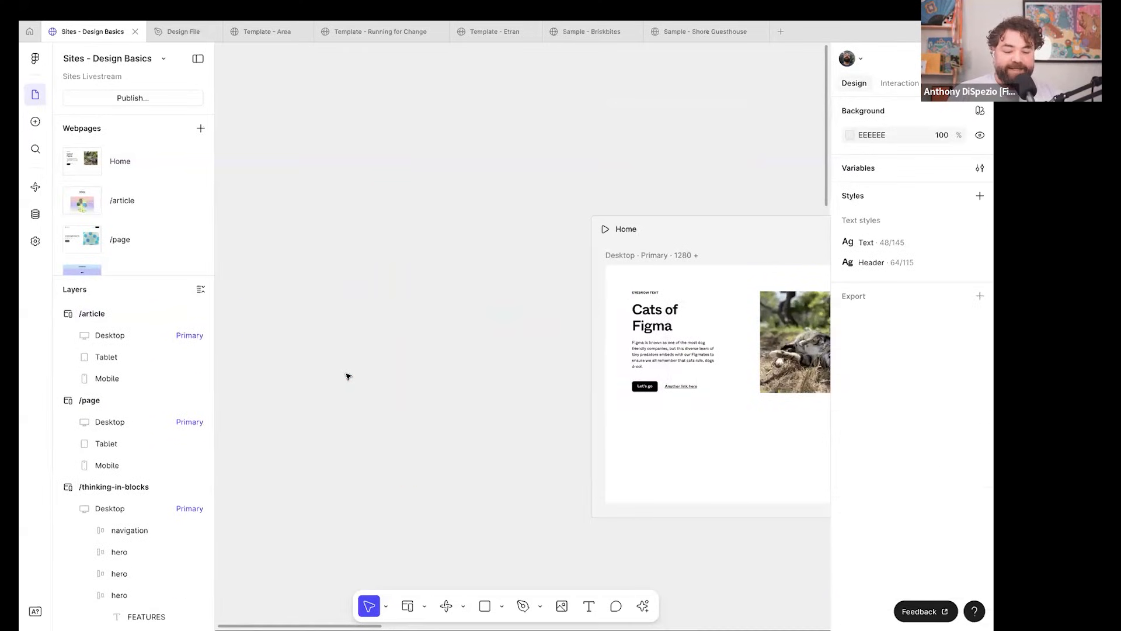
# Place copies of Home's Desktop, Tablet and Mobile Bifold sections on the canvas above the Home webpage.
pyautogui.hscroll(6, 348, 376)
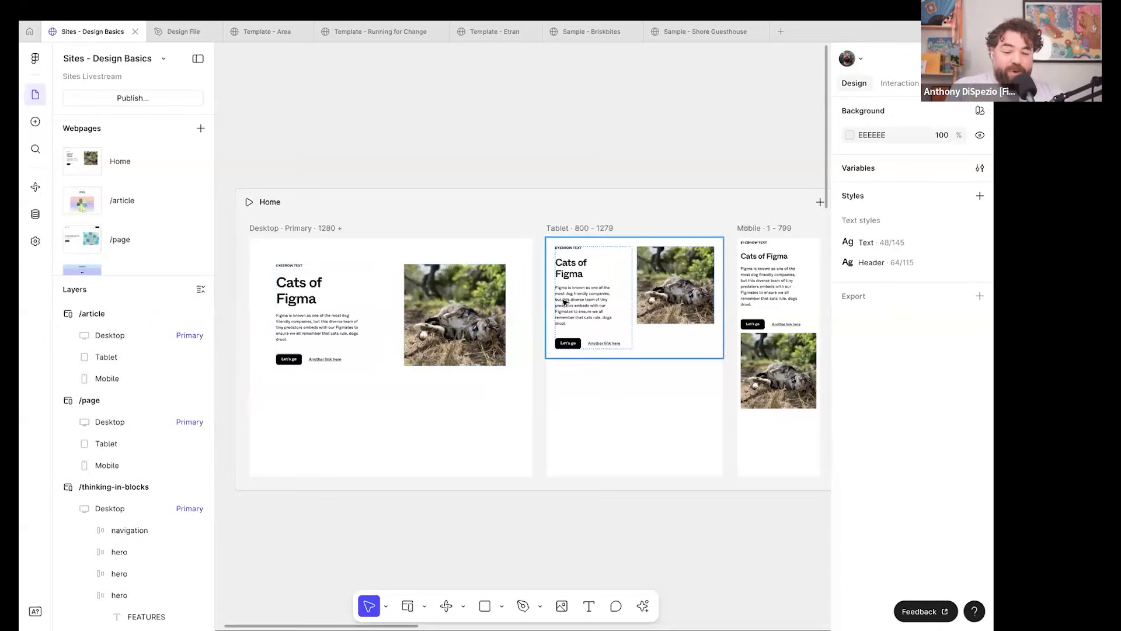
pyautogui.click(444, 280)
pyautogui.moveTo(394, 328); pyautogui.dragTo(388, 60)
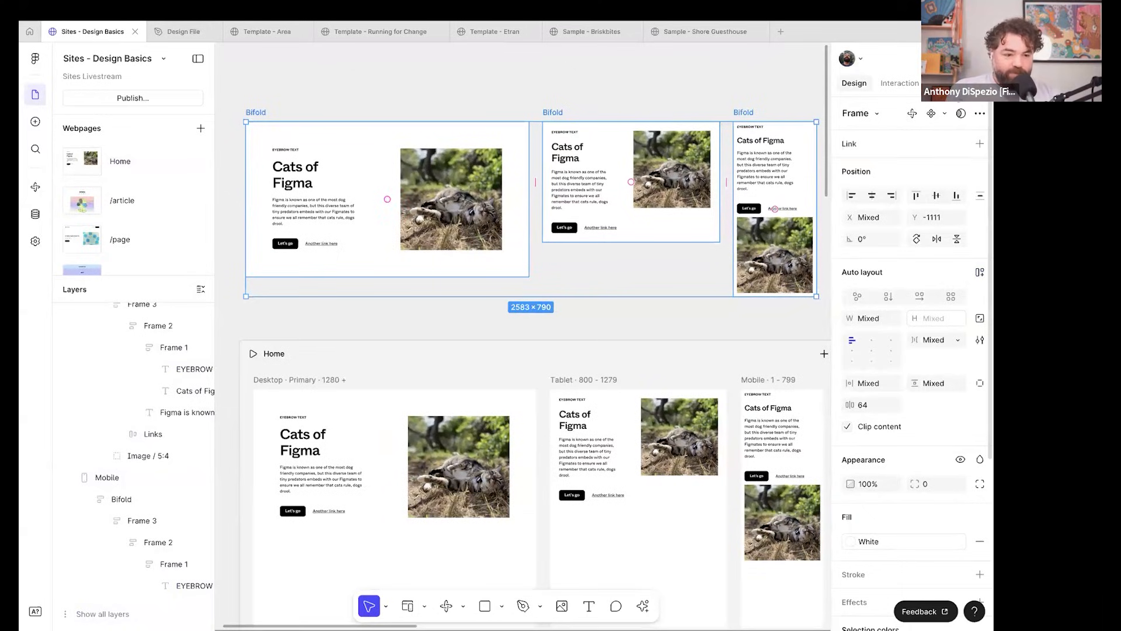
# Combine the three copied Bifold frames into a component set and name its variant property "Layout".
pyautogui.click(944, 113)
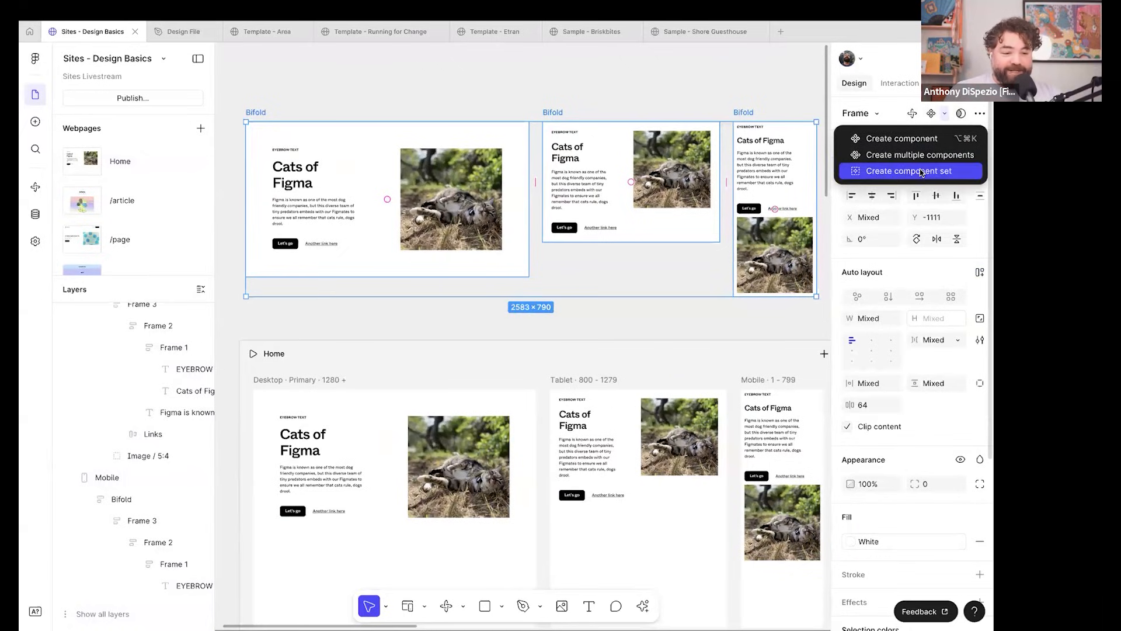
pyautogui.click(922, 172)
pyautogui.doubleClick(872, 157)
pyautogui.write('Layout')
pyautogui.press('Return')
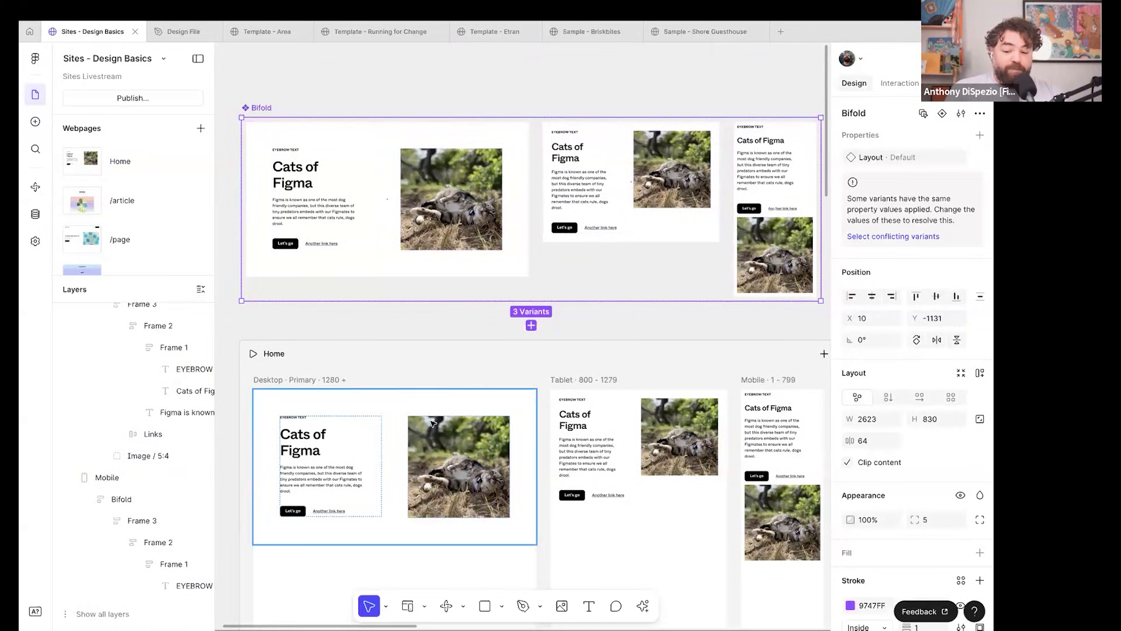
# Set the Layout value of the widest Bifold variant to "Desktop".
pyautogui.click(750, 380)
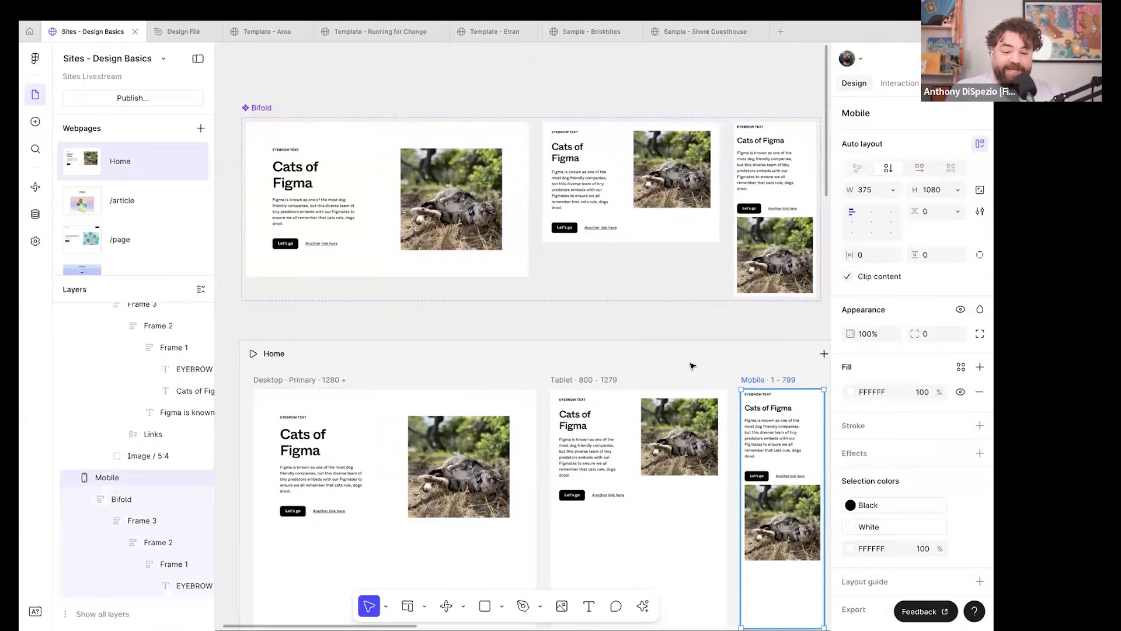
pyautogui.click(678, 366)
pyautogui.click(389, 184)
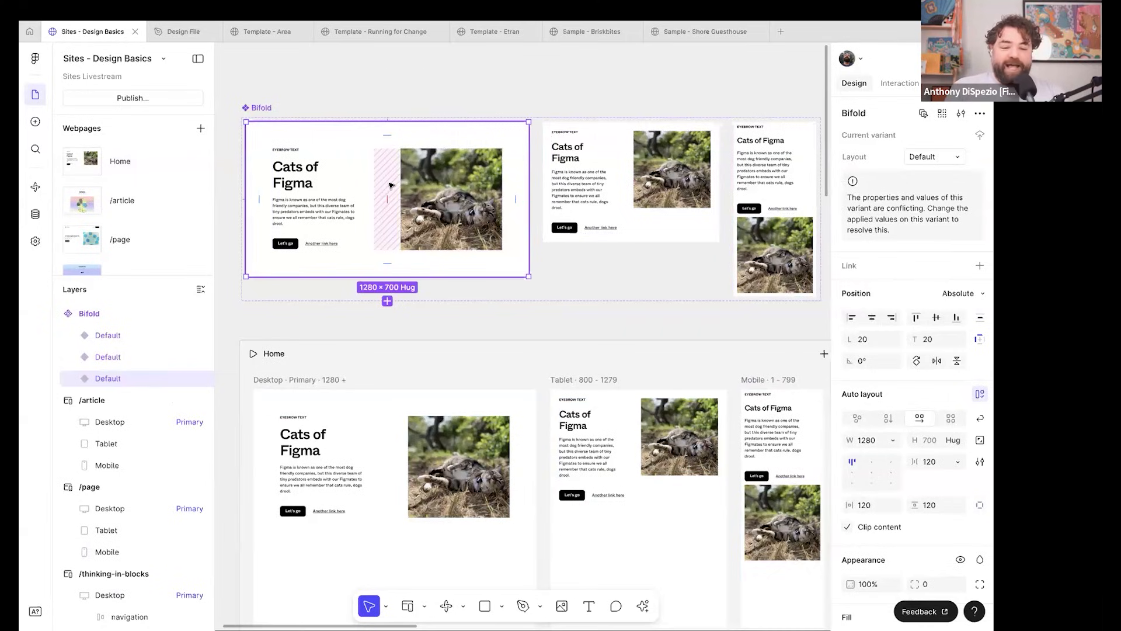
pyautogui.click(930, 156)
pyautogui.write('Desktop')
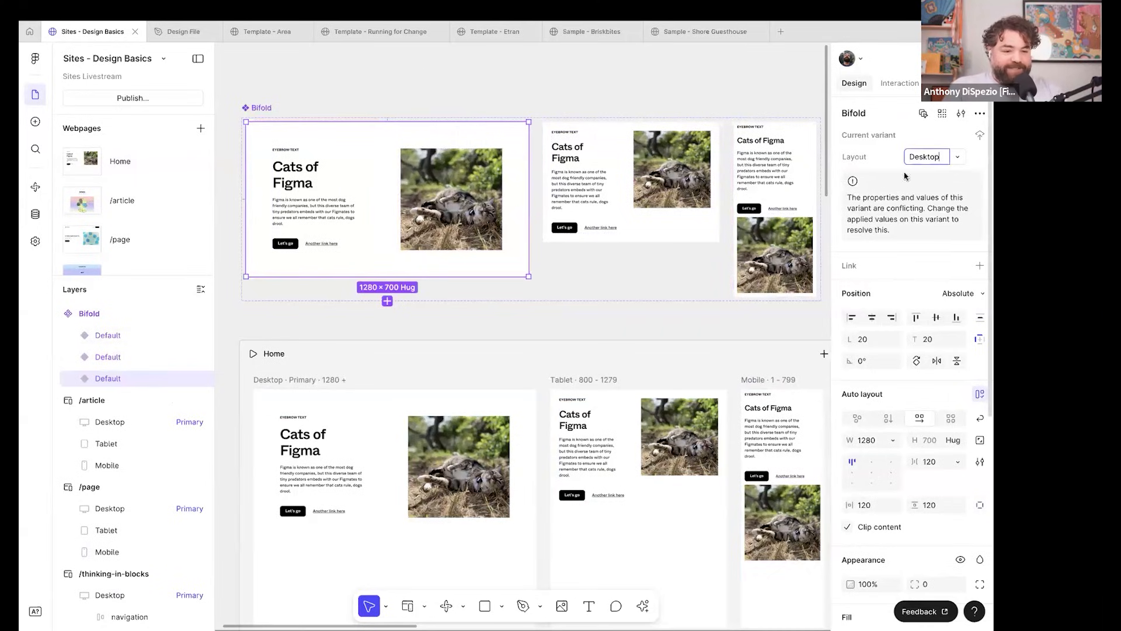
# Set the Layout value of the 800-wide Bifold variant to "Tablet".
pyautogui.click(570, 172)
pyautogui.click(933, 157)
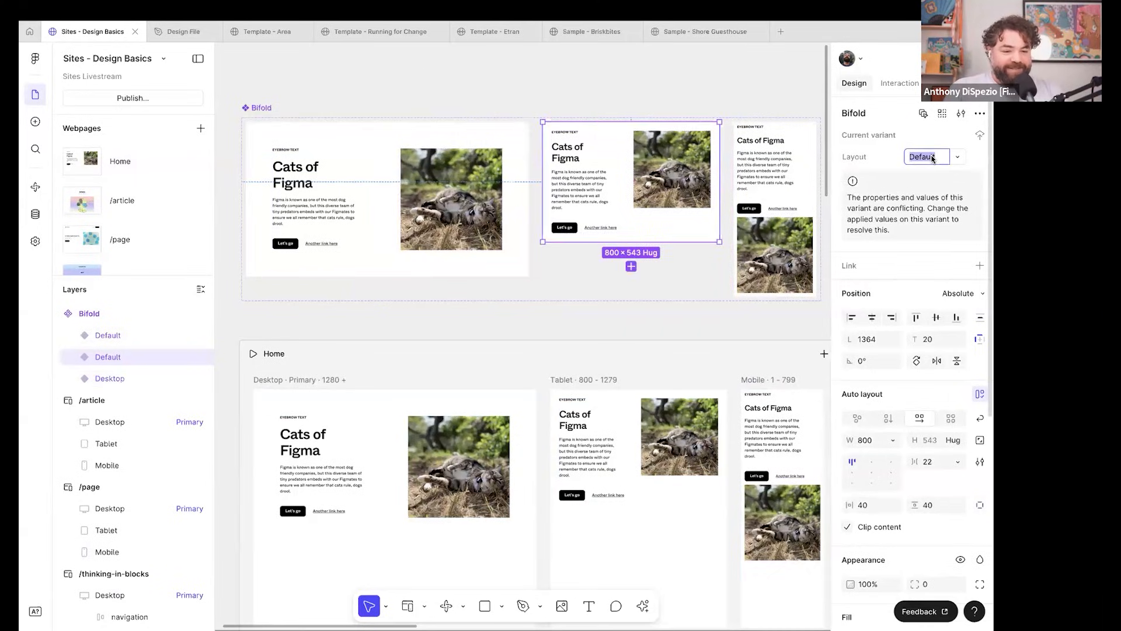
pyautogui.write('Tablet')
# Set the Layout value of the narrowest Bifold variant to "Mobile".
pyautogui.click(803, 169)
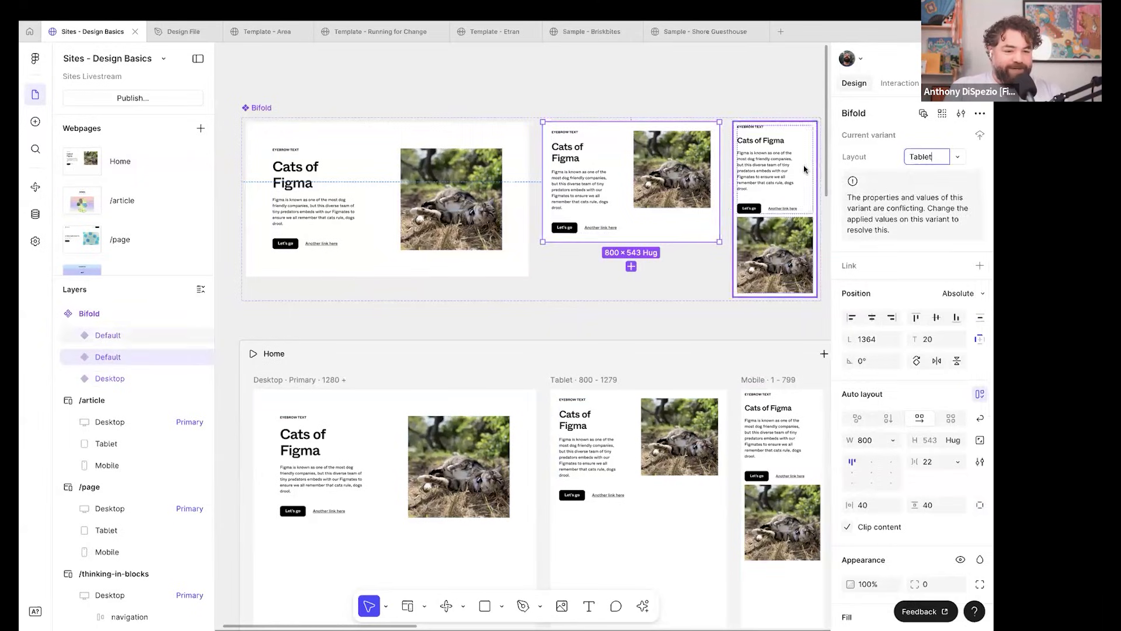
pyautogui.click(941, 155)
pyautogui.press('BackSpace')
pyautogui.write('Mo')
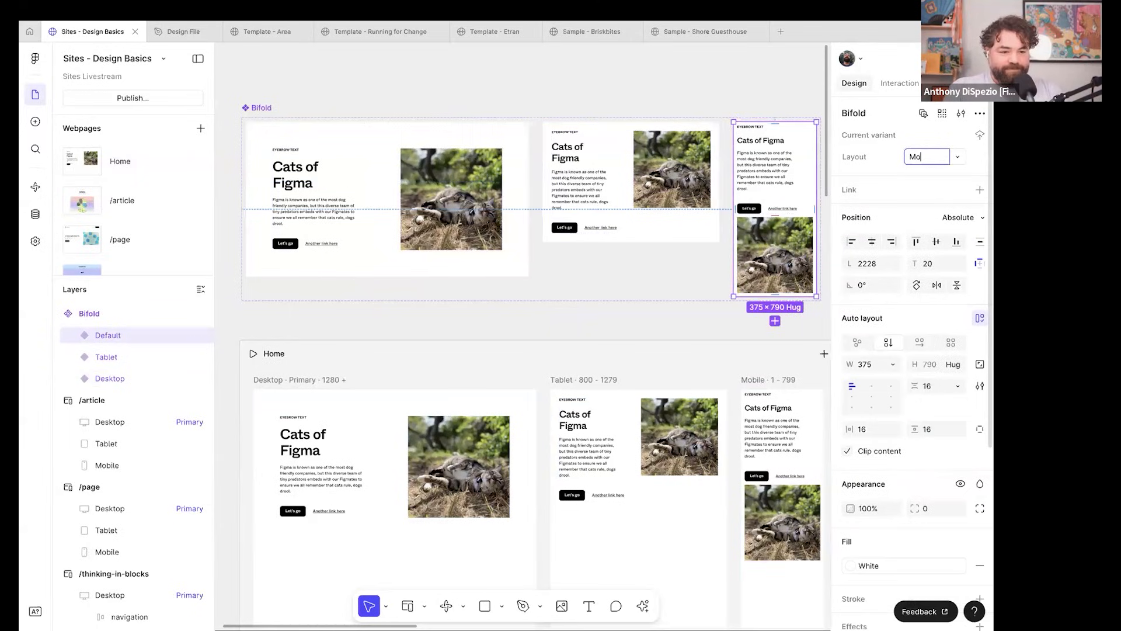
pyautogui.write('bvle')
pyautogui.press('Return')
# Replace the original Bifold section on the Home webpage with an instance of the Bifold component in the Desktop breakpoint.
pyautogui.click(437, 431)
pyautogui.press('Delete')
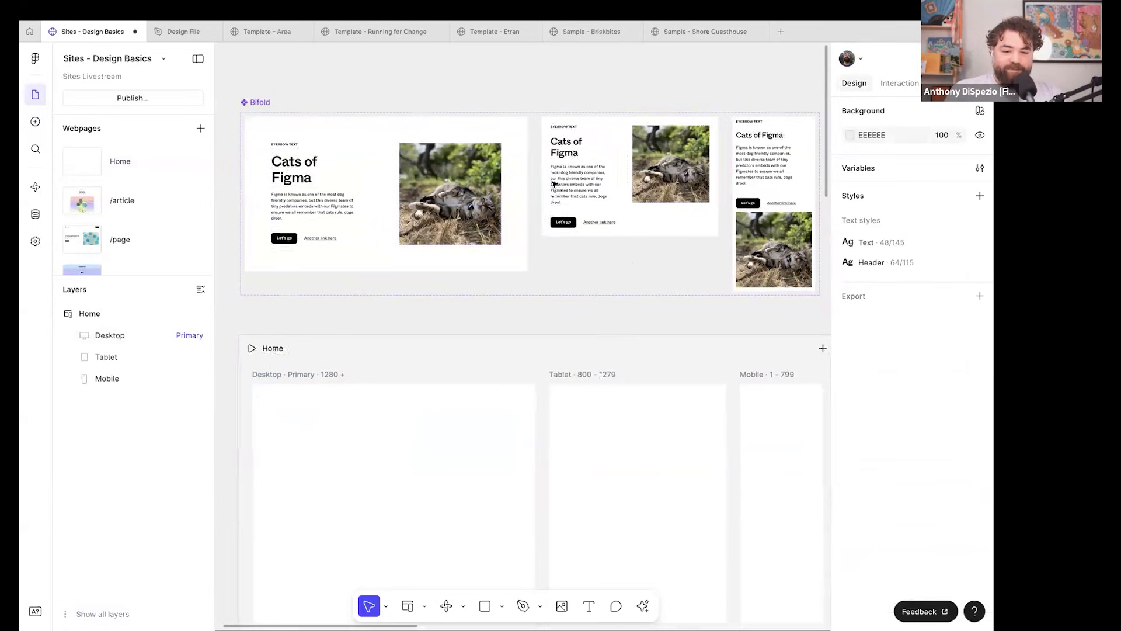
pyautogui.scroll(-2, 436, 380)
pyautogui.moveTo(436, 337); pyautogui.dragTo(433, 405)
pyautogui.scroll(-2, 433, 405)
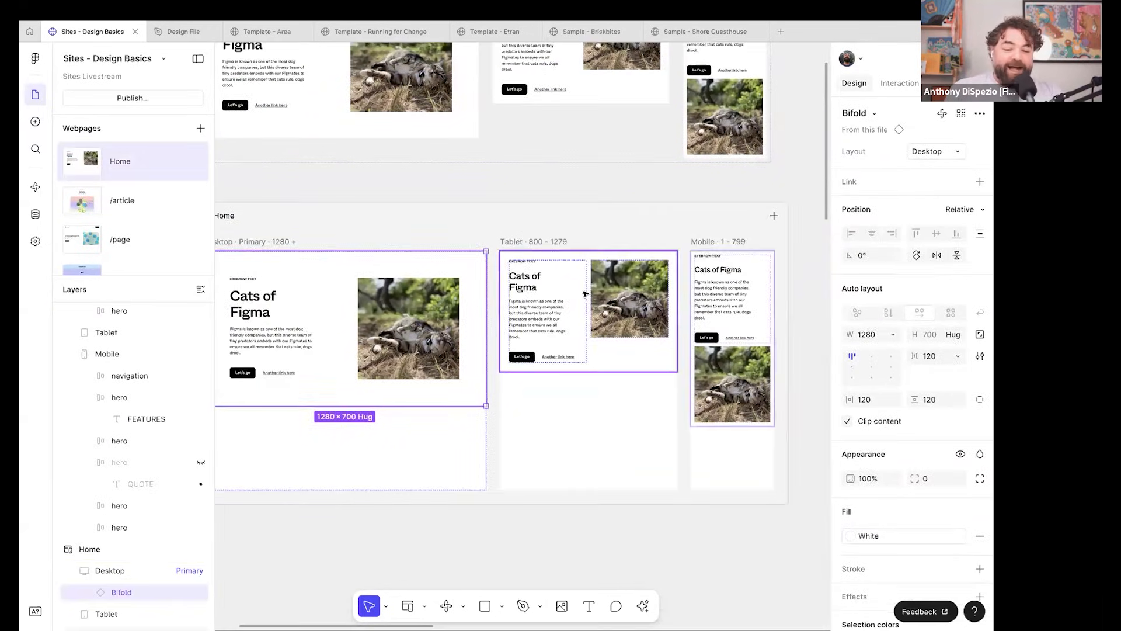
pyautogui.hscroll(2, 584, 263)
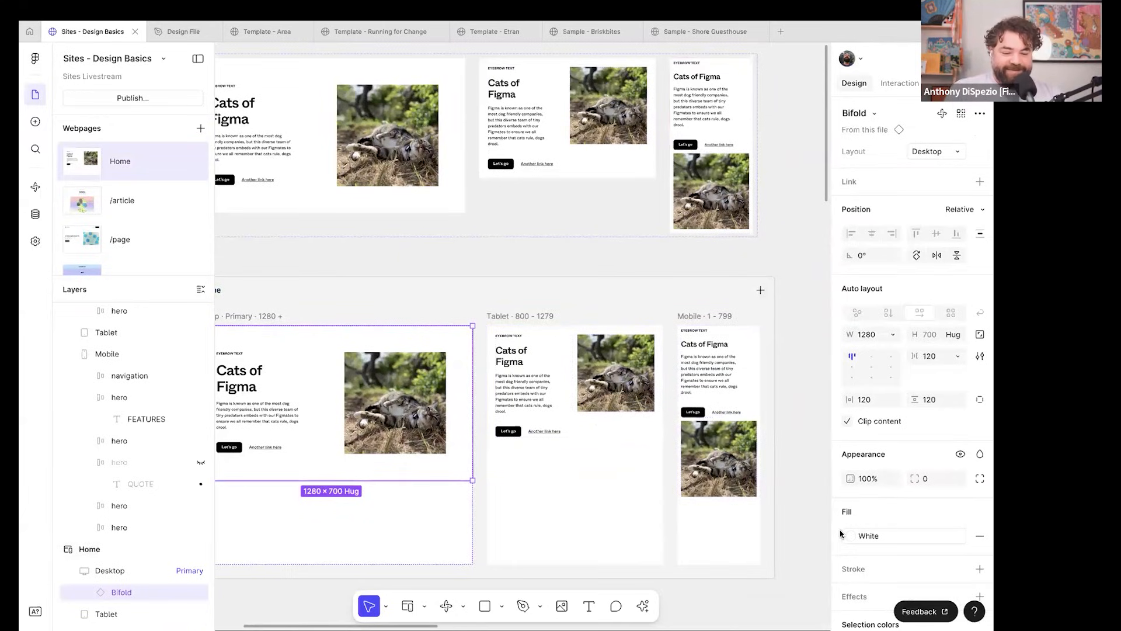
# Check which Layout variant the Bifold instance in Home's Tablet breakpoint uses.
pyautogui.click(642, 353)
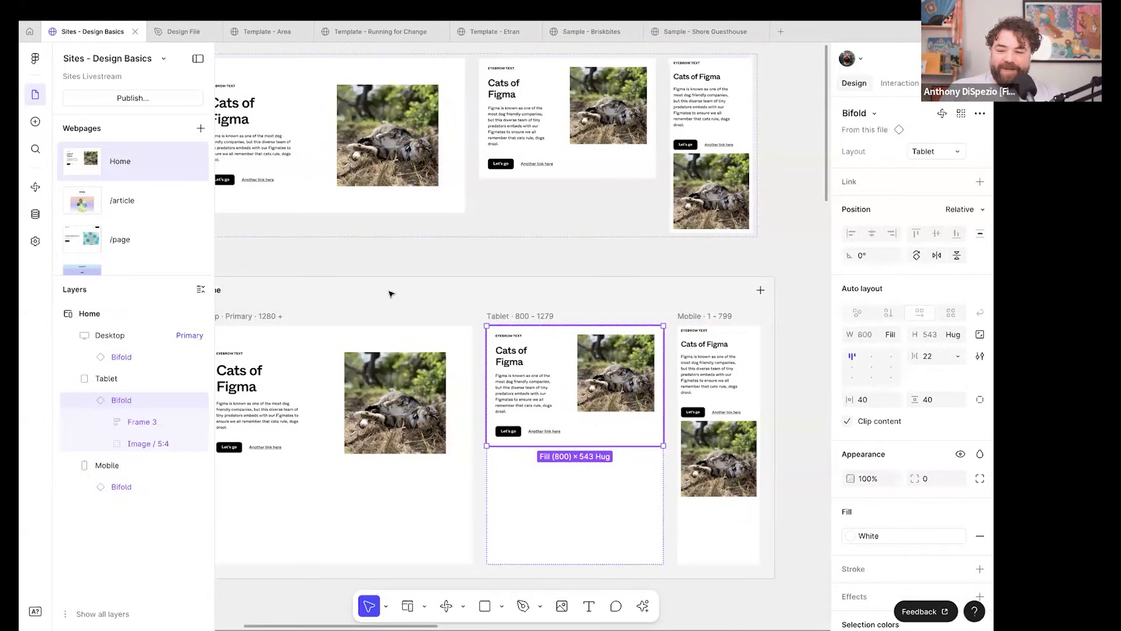
pyautogui.scroll(-5, 391, 293)
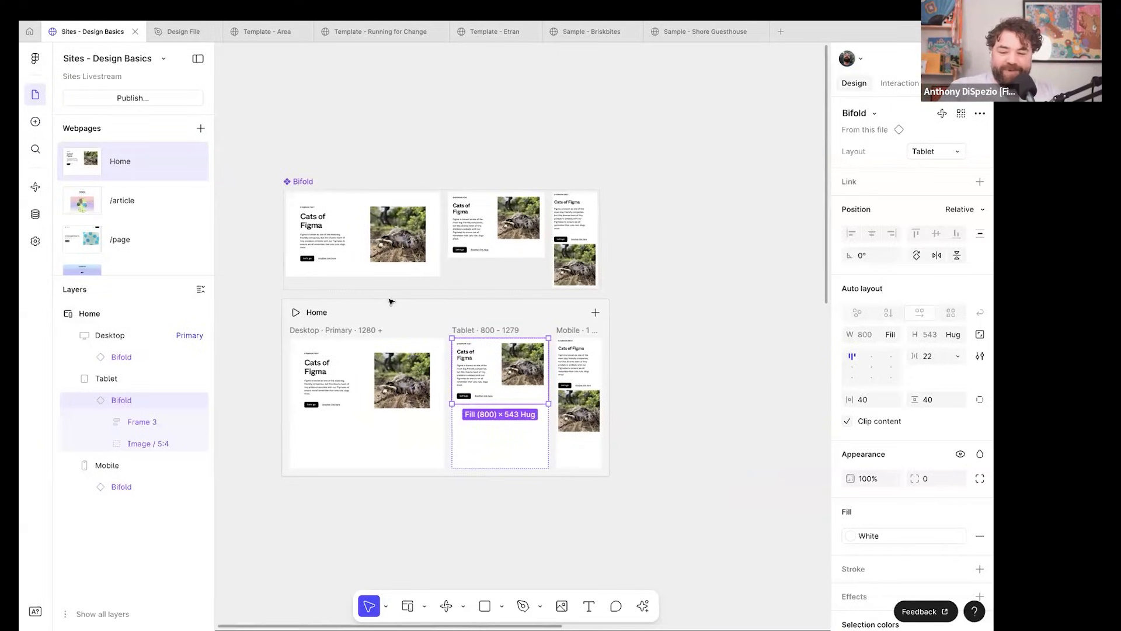
pyautogui.scroll(5, 390, 302)
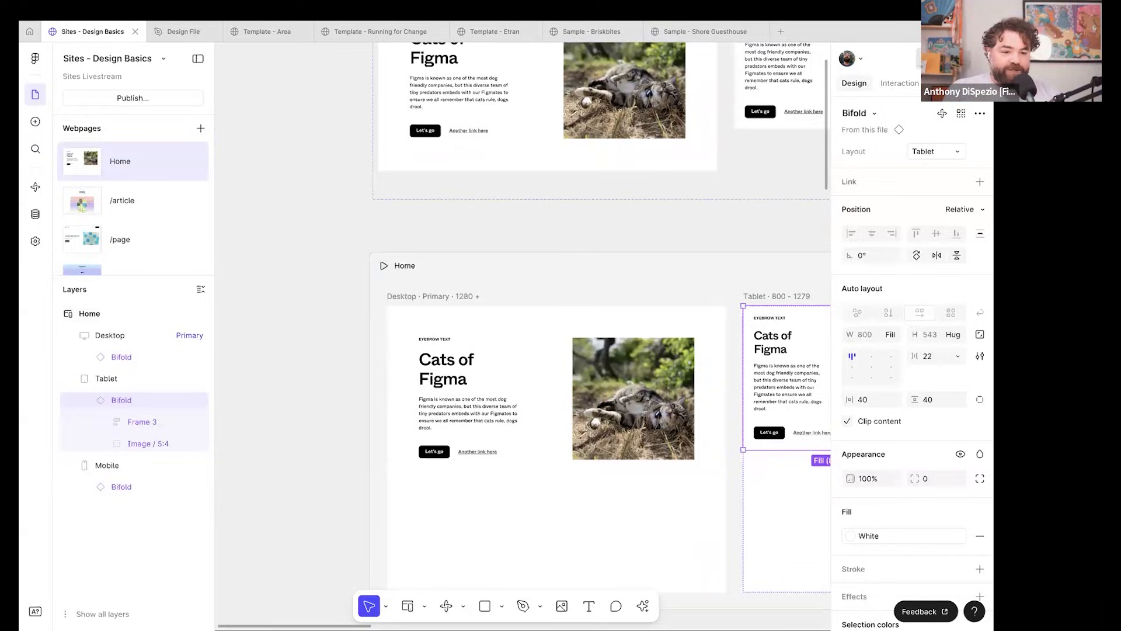
# Preview the Home webpage at desktop, tablet and mobile sizes, narrow the preview to a width of about 668, and exit.
pyautogui.click(383, 266)
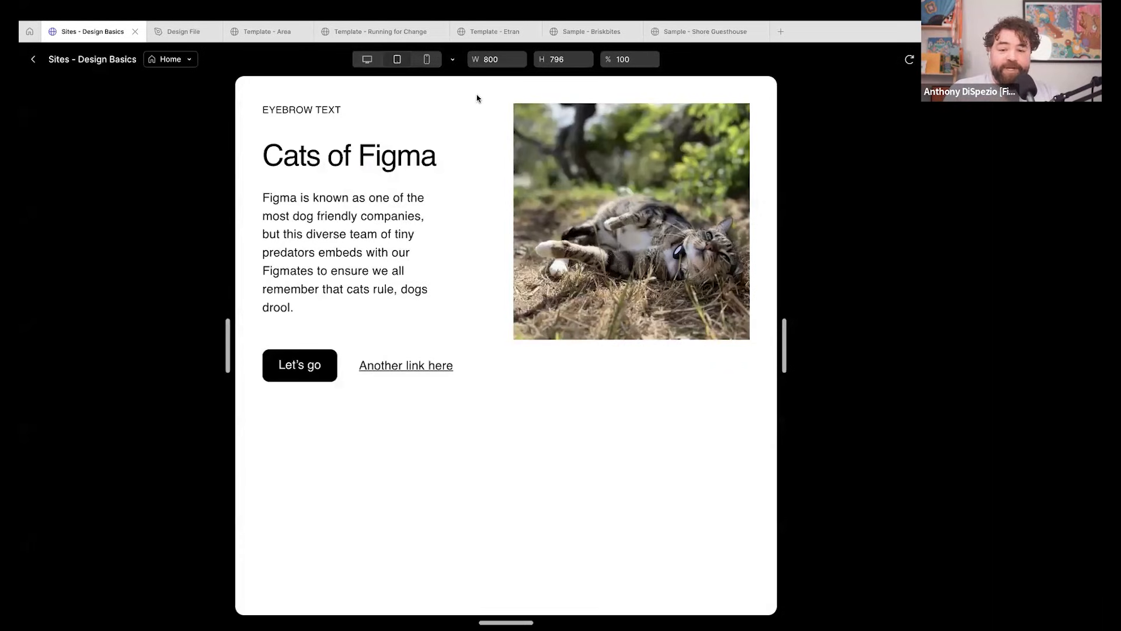
pyautogui.click(369, 63)
pyautogui.click(398, 64)
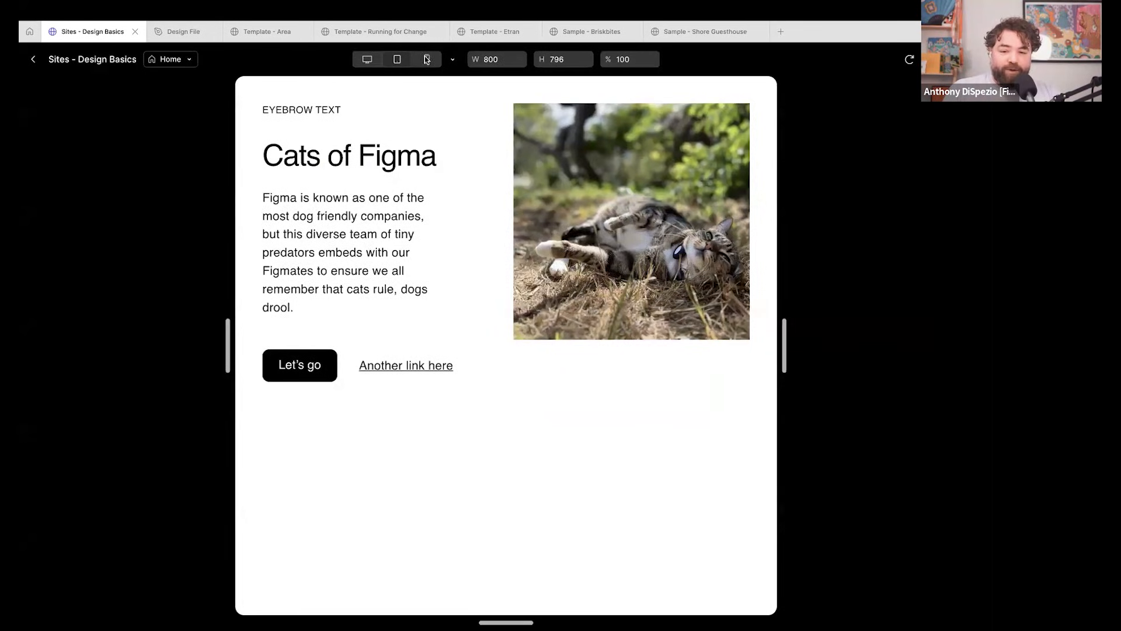
pyautogui.click(427, 61)
pyautogui.click(399, 65)
pyautogui.click(370, 63)
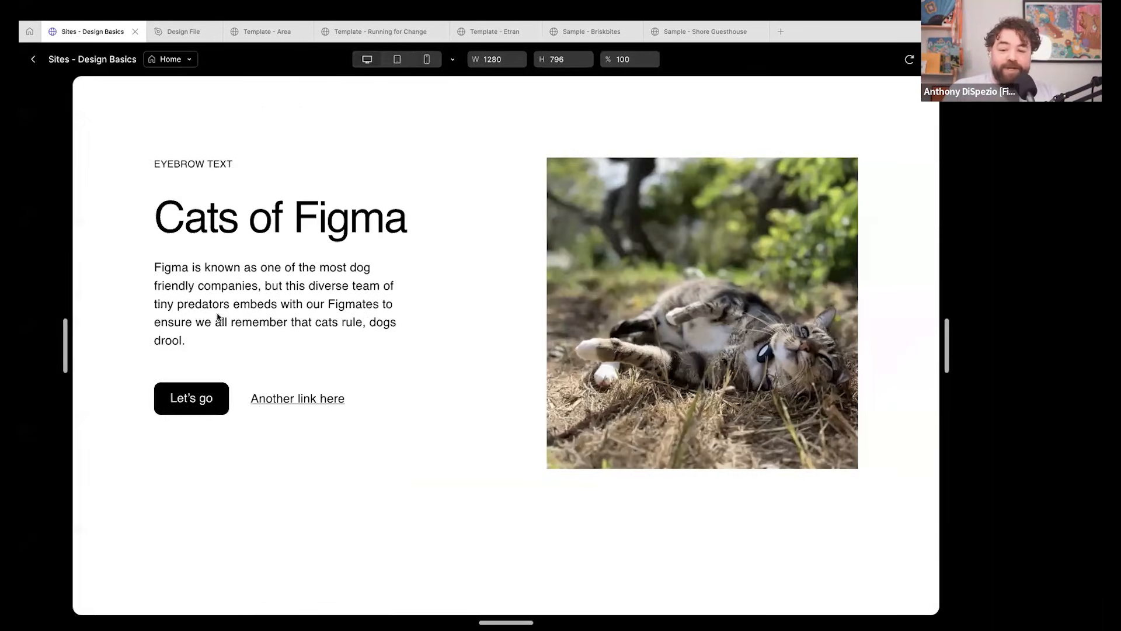
pyautogui.moveTo(64, 344); pyautogui.dragTo(273, 340)
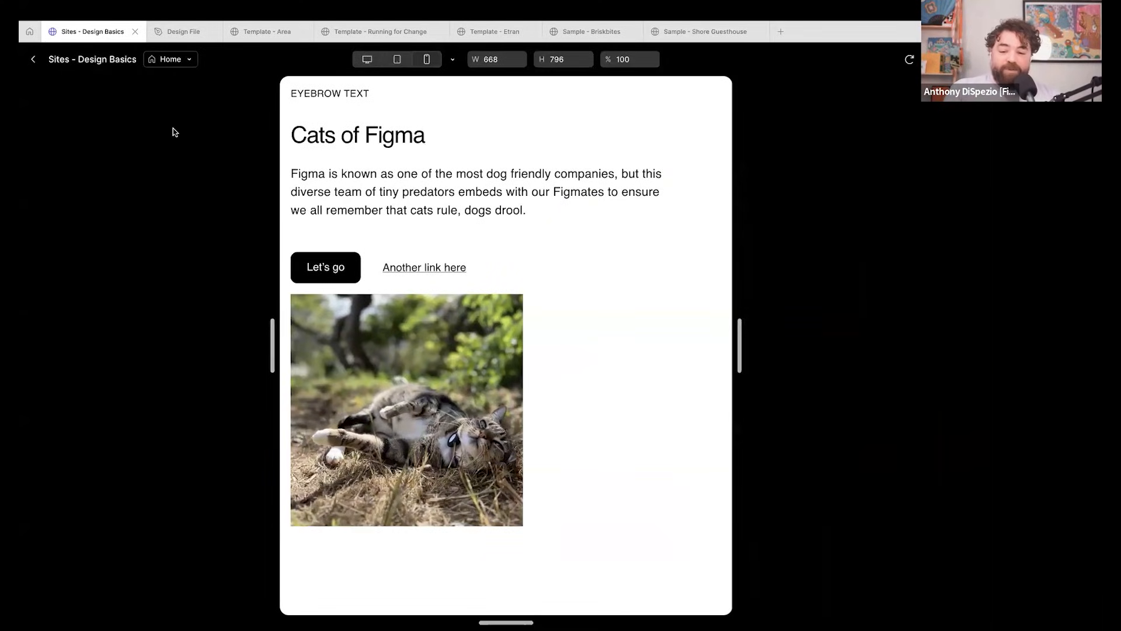
pyautogui.press('Escape')
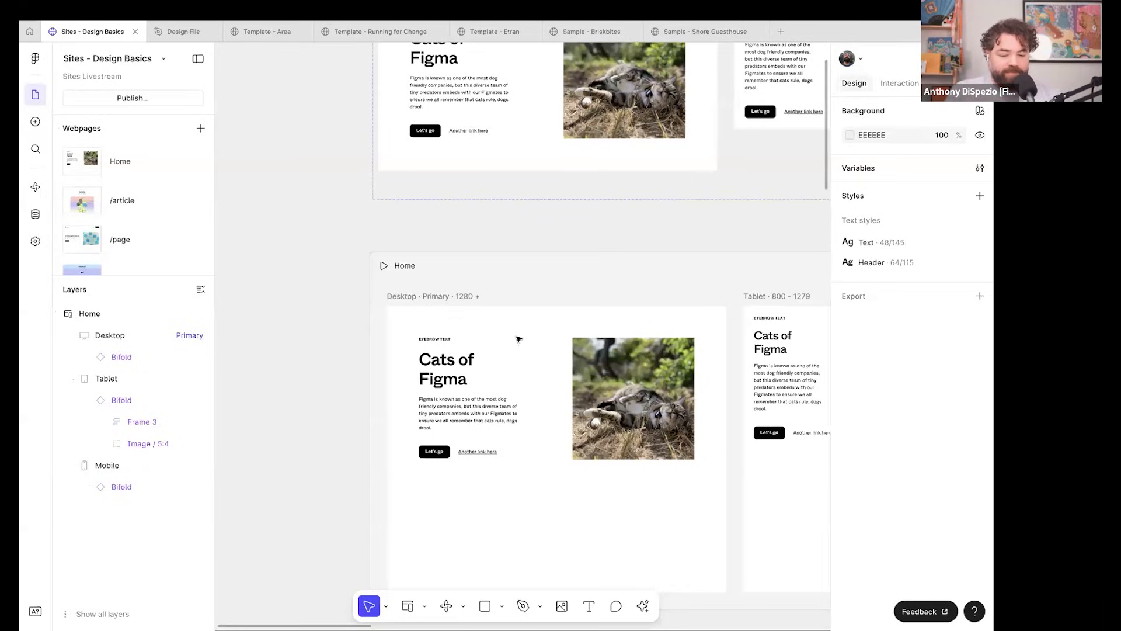
pyautogui.scroll(-3, 565, 486)
pyautogui.hscroll(4, 565, 485)
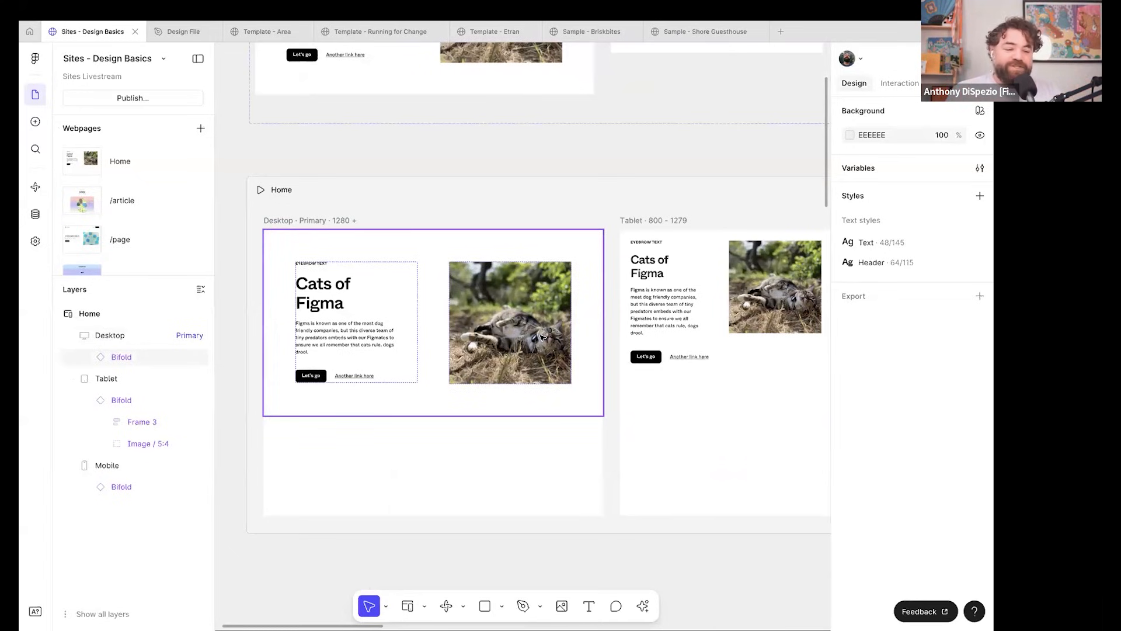
pyautogui.scroll(-3, 543, 336)
pyautogui.scroll(1, 542, 338)
pyautogui.scroll(-2, 542, 338)
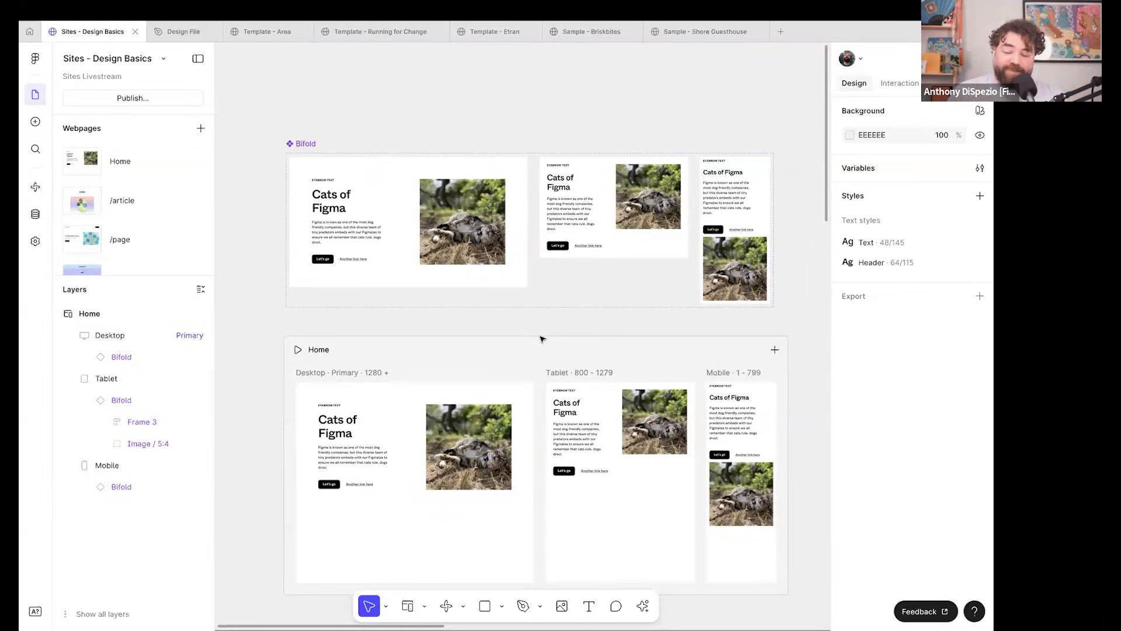
pyautogui.scroll(-1, 542, 337)
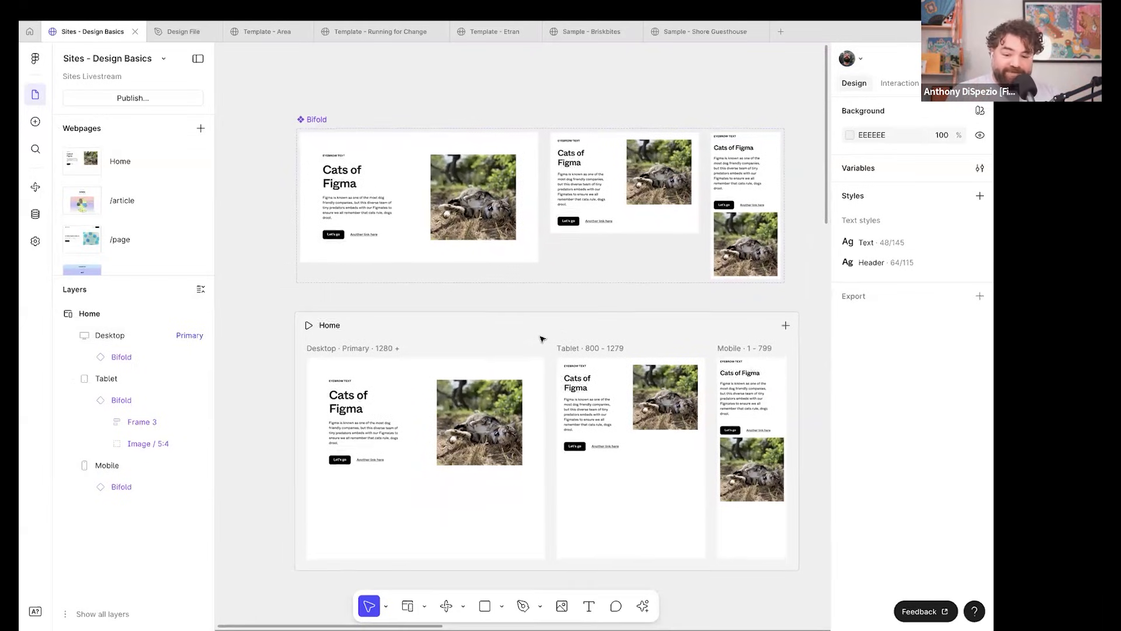
# Examine the block categories and the libraries available for inserting into the site.
pyautogui.click(36, 124)
pyautogui.click(159, 90)
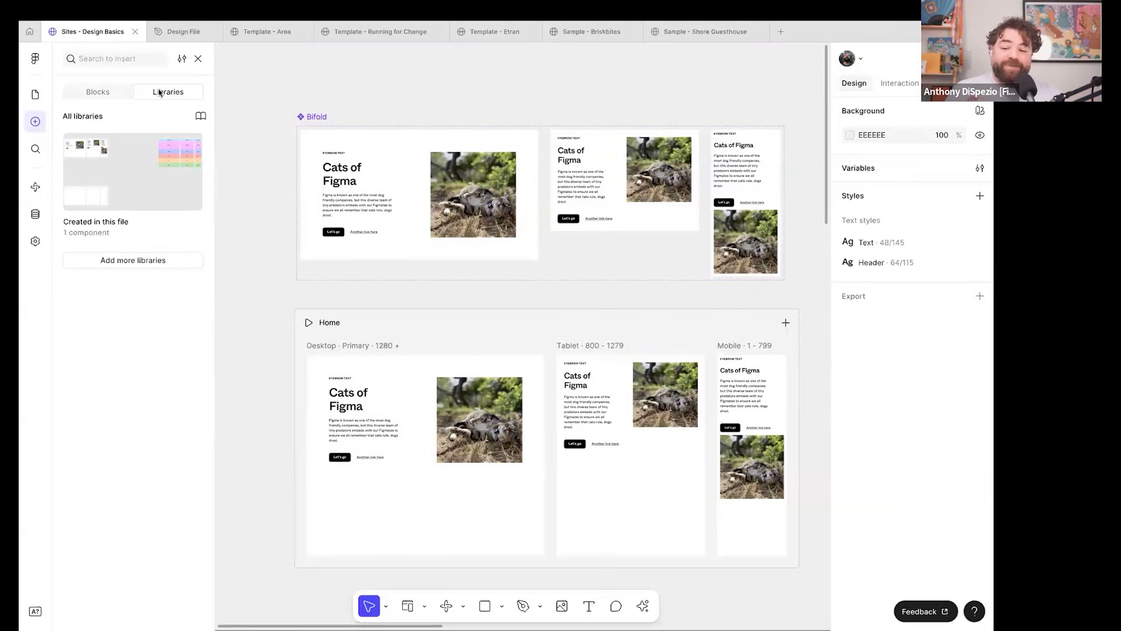
pyautogui.click(99, 91)
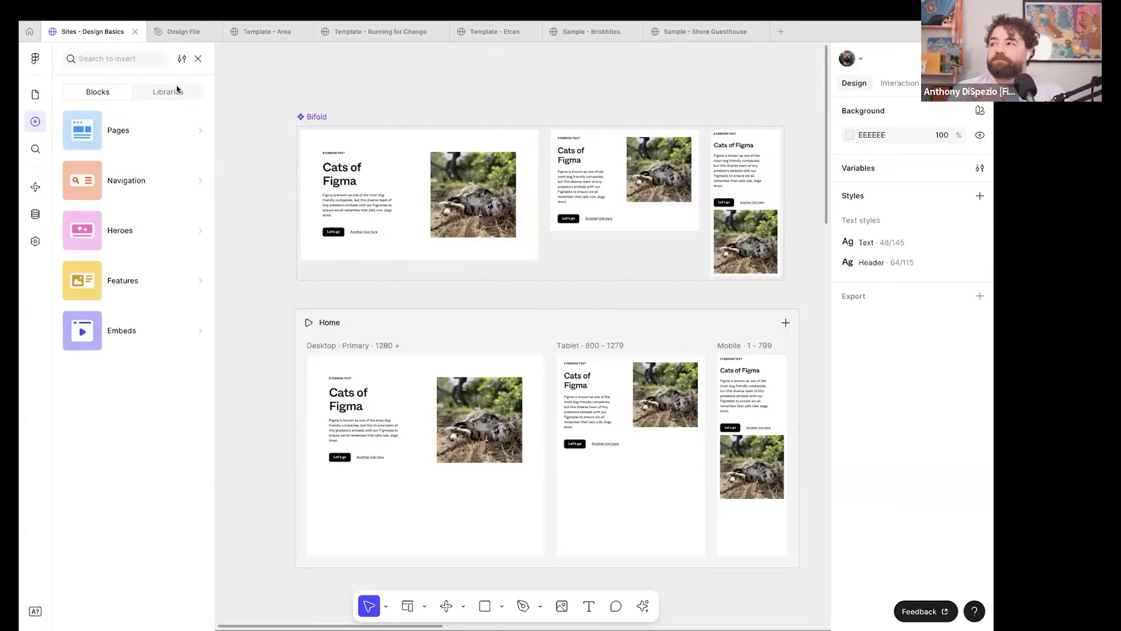
pyautogui.click(168, 91)
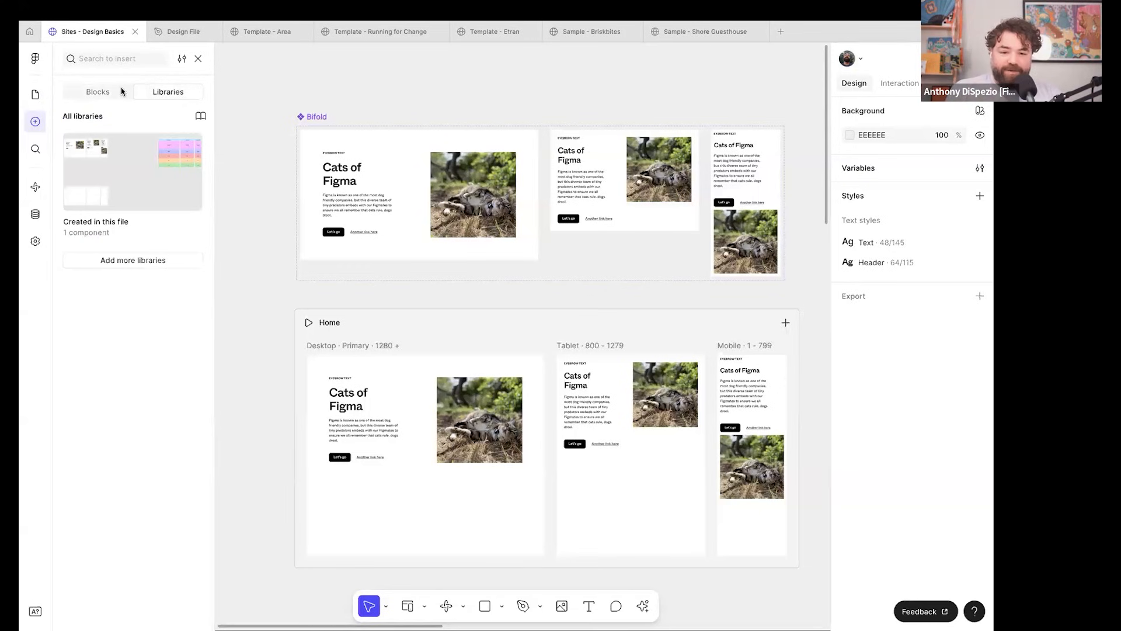
# Switch to the Sample - Briskbites file and examine the sections of its Home webpage from hero to footer.
pyautogui.click(579, 34)
pyautogui.scroll(4, 543, 228)
pyautogui.scroll(-5, 543, 228)
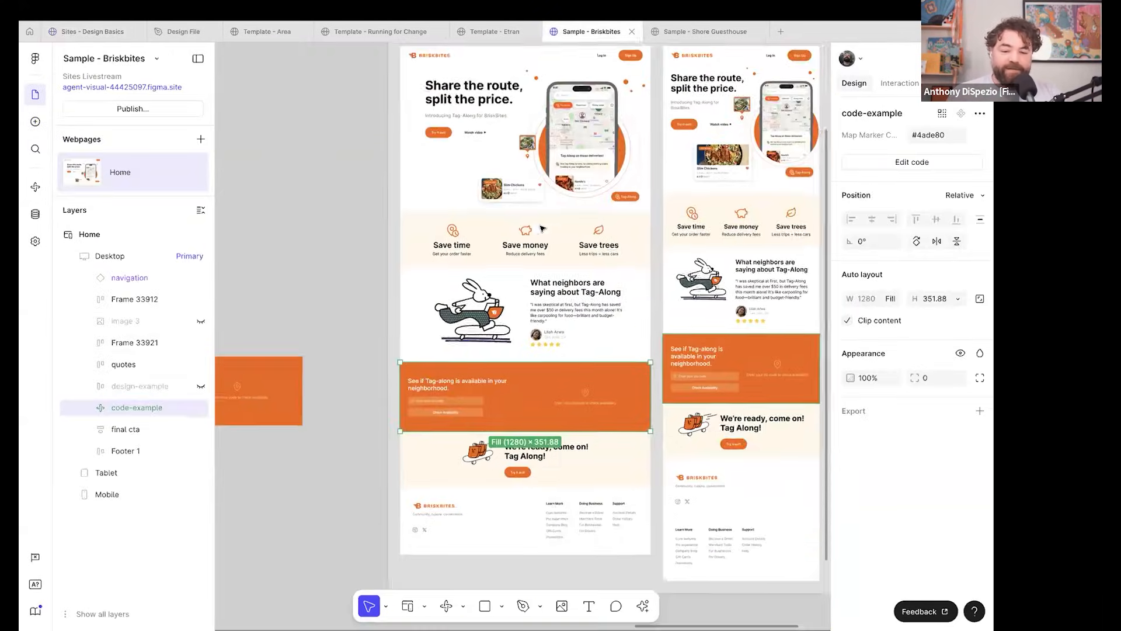
pyautogui.scroll(2, 543, 228)
pyautogui.scroll(3, 542, 228)
pyautogui.scroll(2, 542, 228)
pyautogui.hscroll(-4, 542, 228)
pyautogui.hscroll(1, 542, 228)
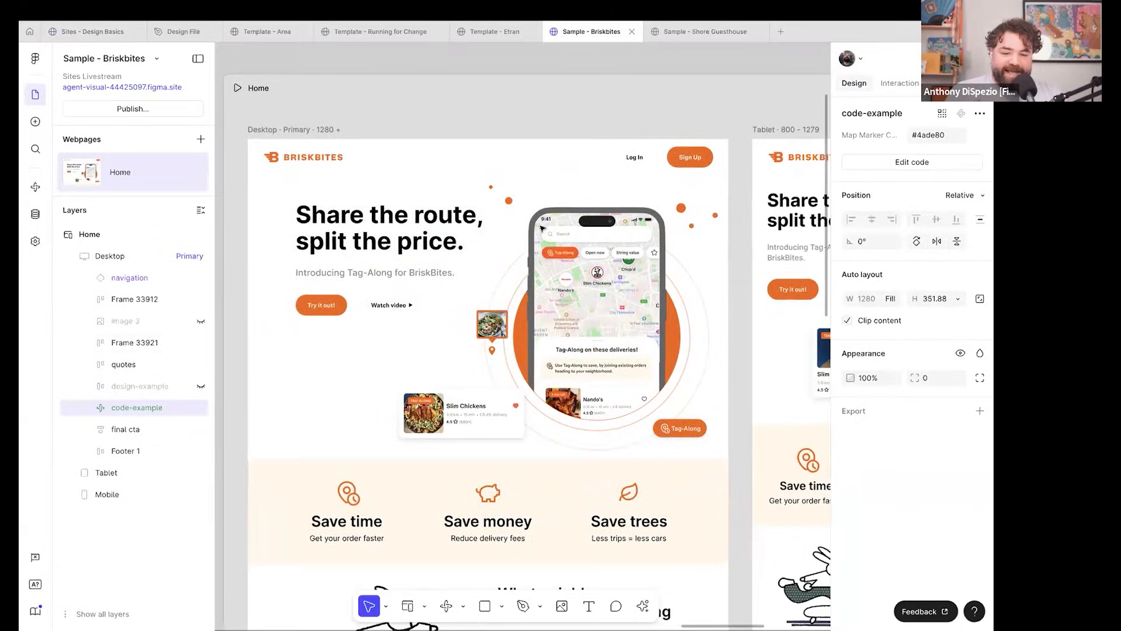
pyautogui.scroll(-1, 543, 228)
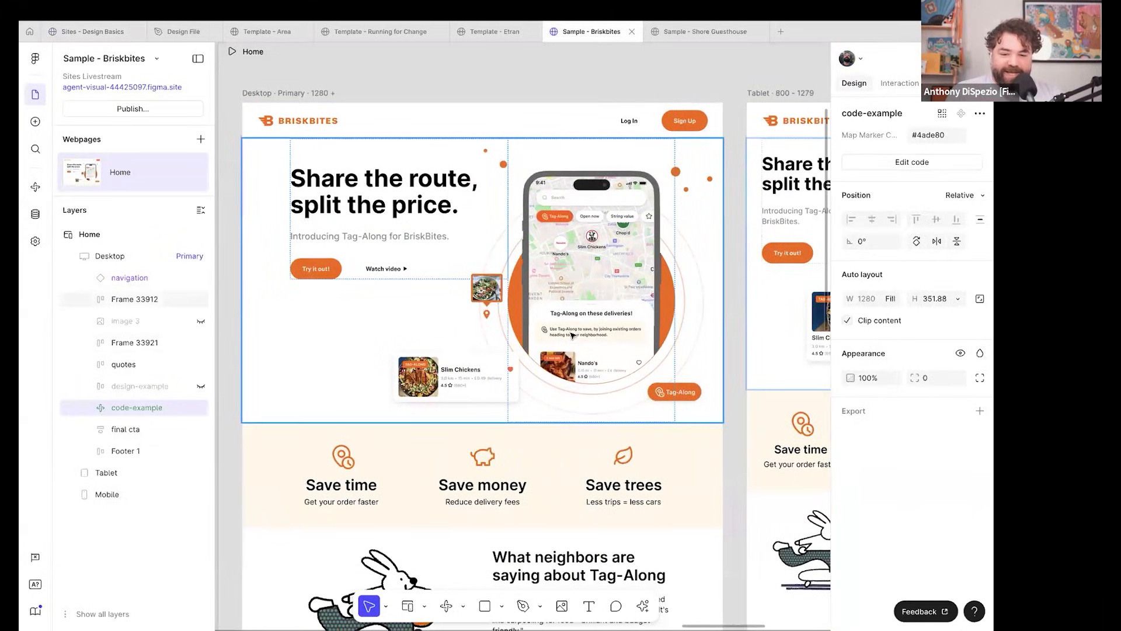
pyautogui.scroll(-5, 589, 308)
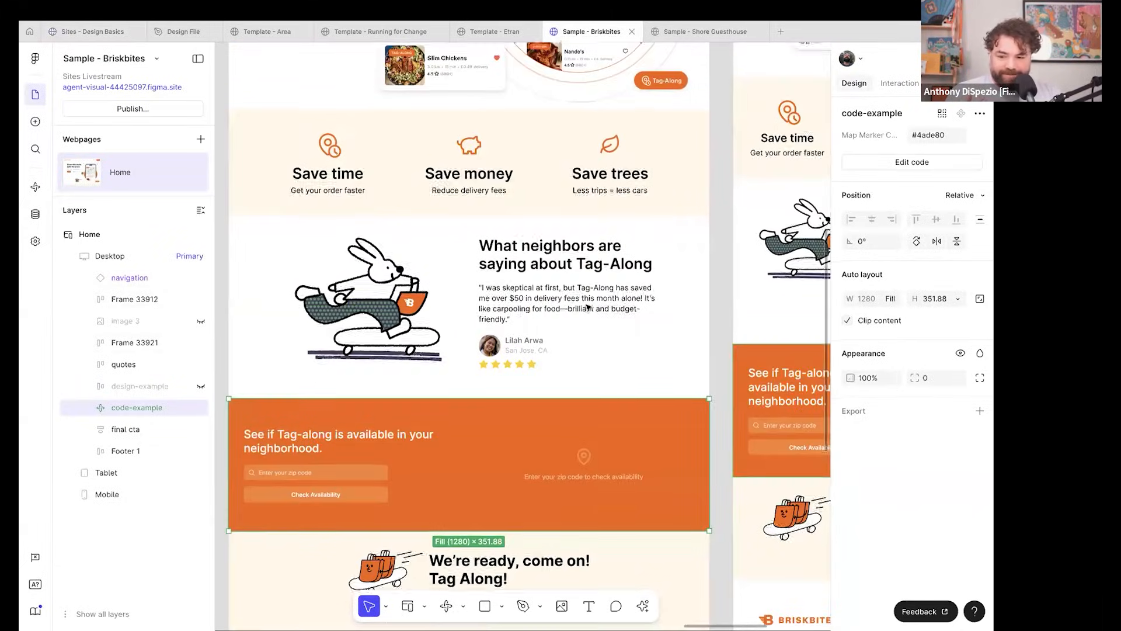
pyautogui.scroll(5, 536, 309)
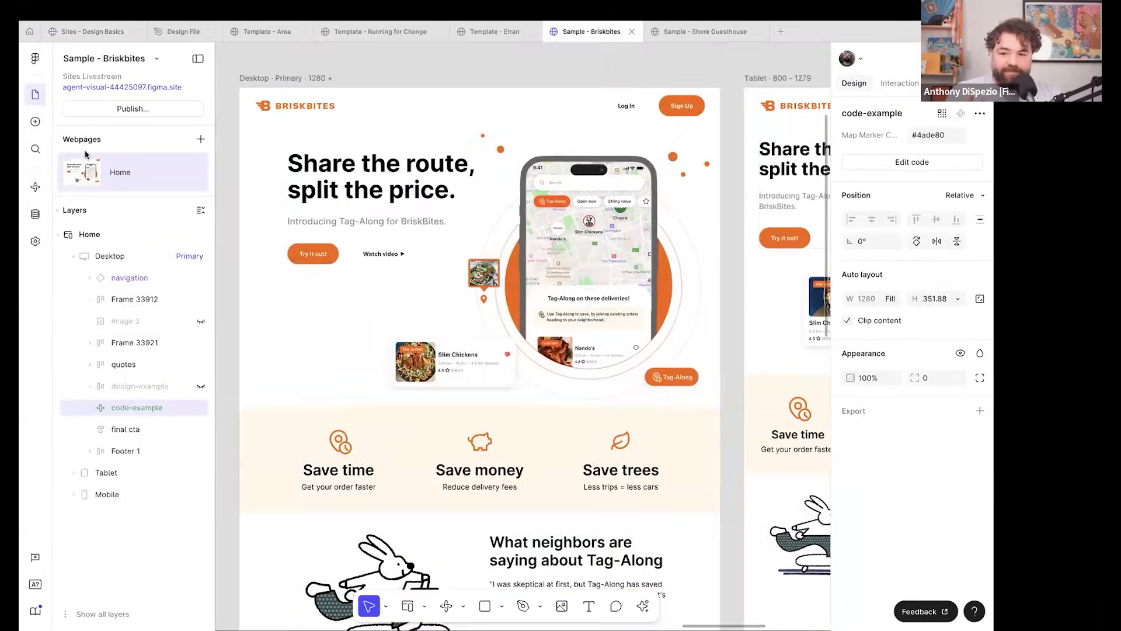
# Browse the Marketing launch and Components folders of the Designs: BriskBites library.
pyautogui.click(35, 123)
pyautogui.click(114, 271)
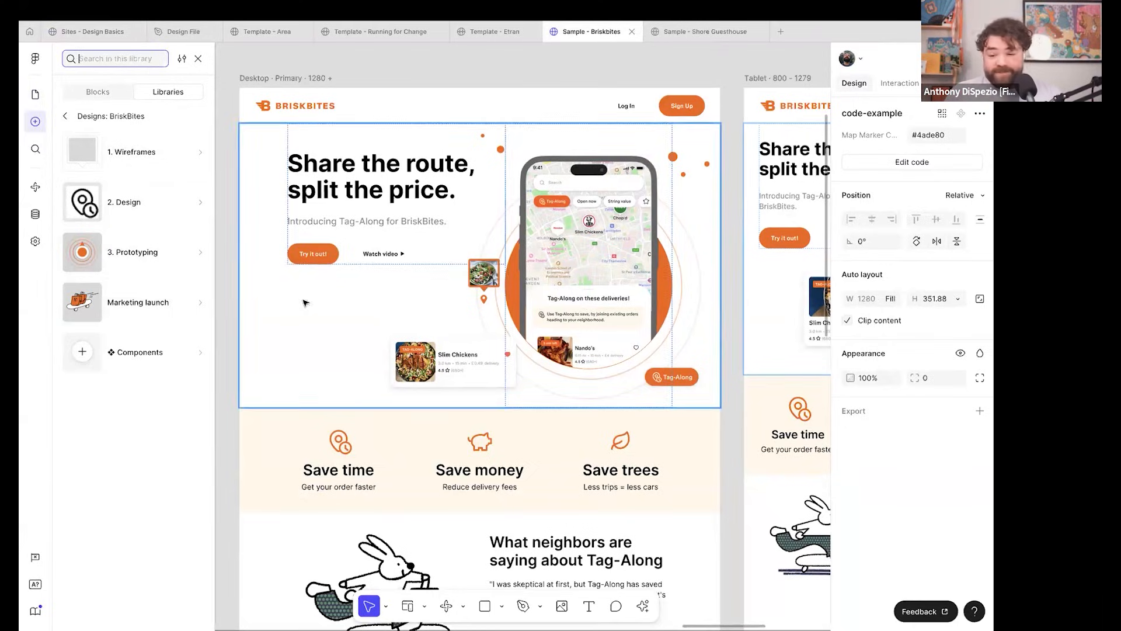
pyautogui.click(144, 307)
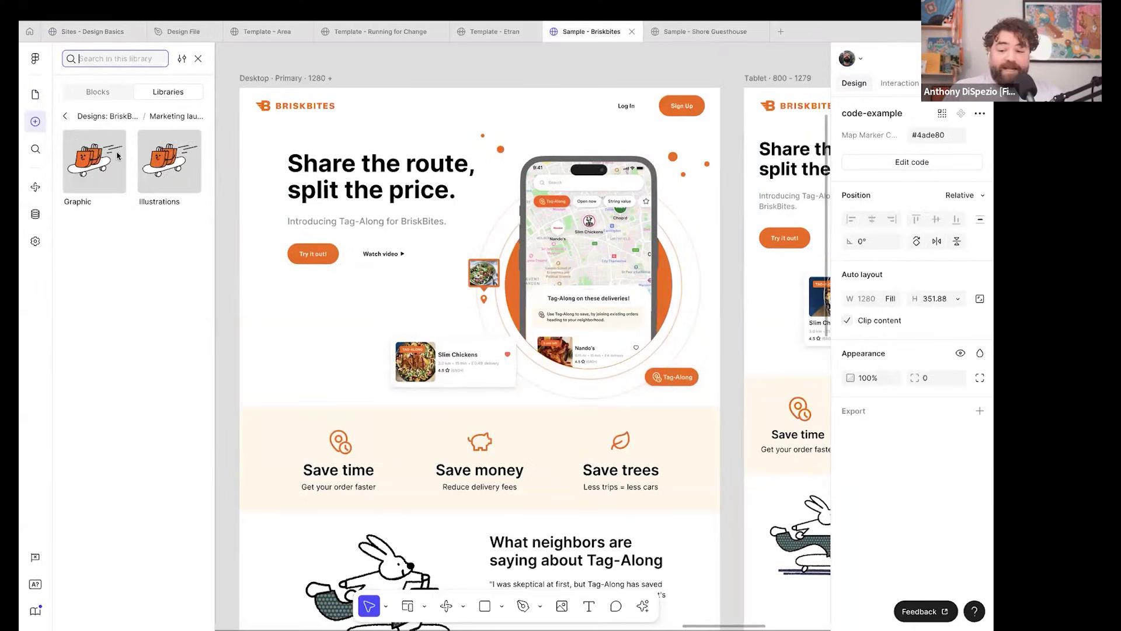
pyautogui.click(65, 115)
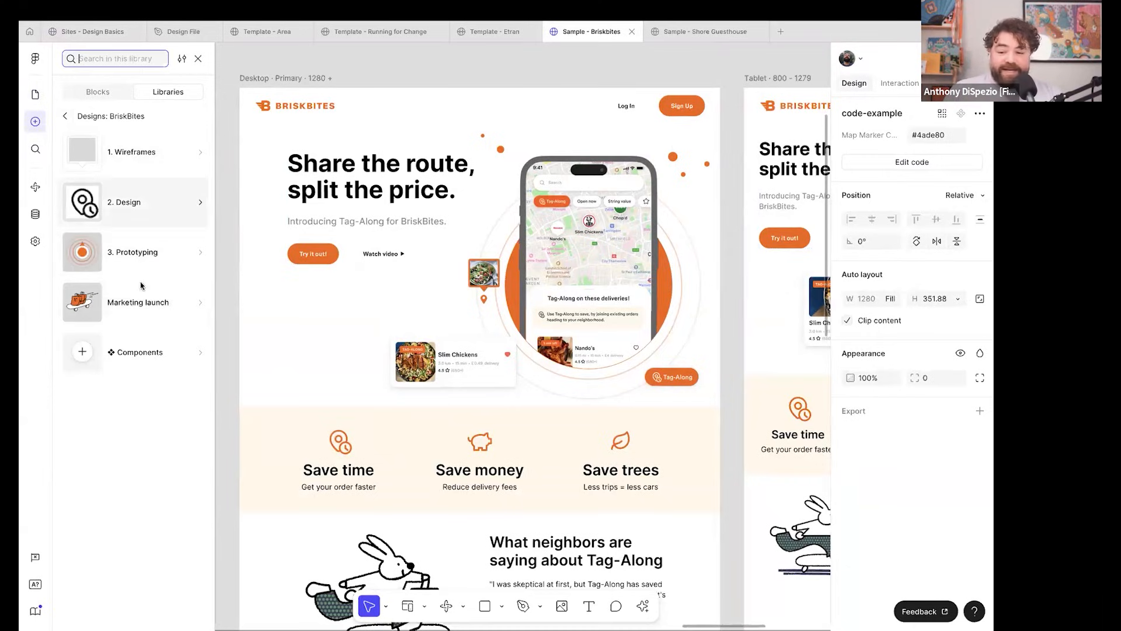
pyautogui.click(143, 353)
pyautogui.scroll(-2, 134, 338)
pyautogui.scroll(-2, 134, 339)
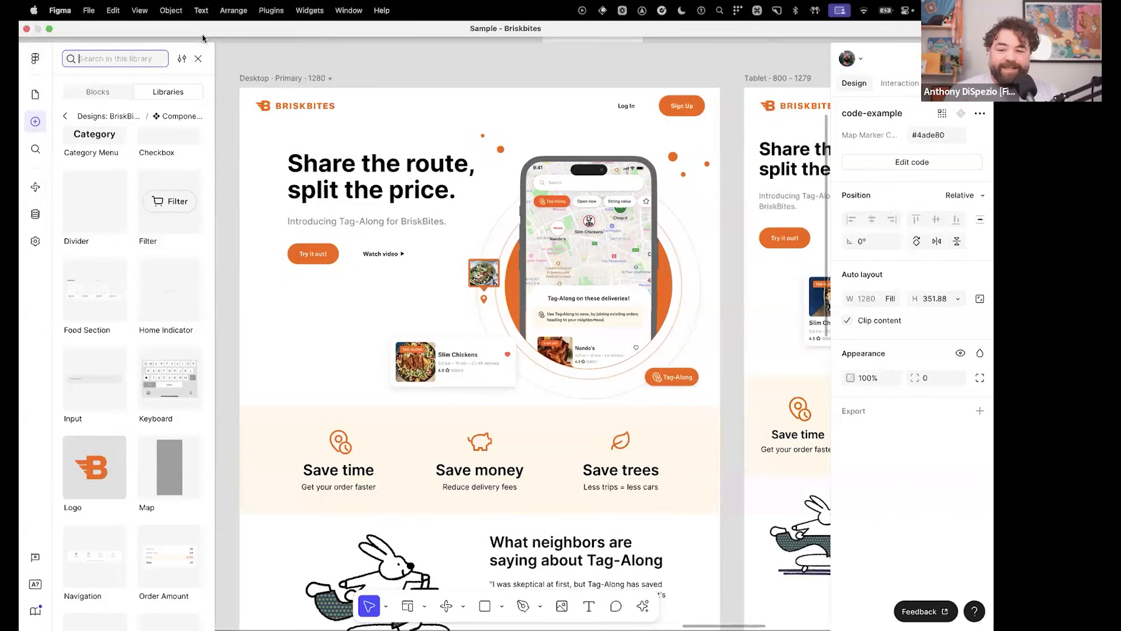
# Glance at the Template - Area and Design File files and return to the Sites - Design Basics file.
pyautogui.click(267, 31)
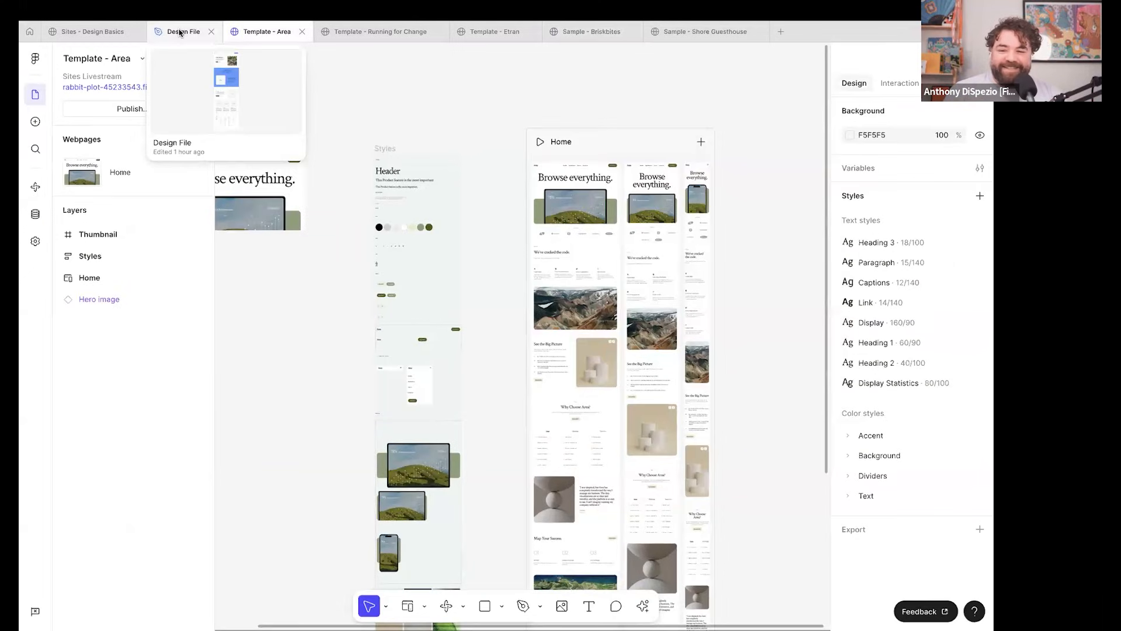
pyautogui.click(178, 32)
pyautogui.click(90, 32)
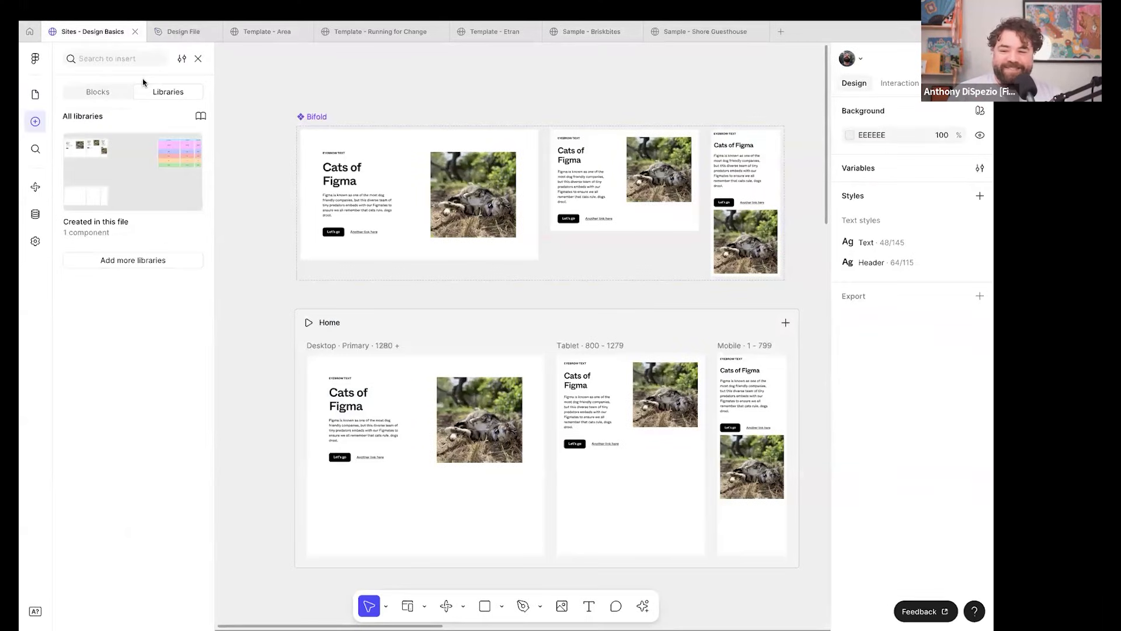
# Create a new Site file and look through the website templates offered for it.
pyautogui.click(779, 32)
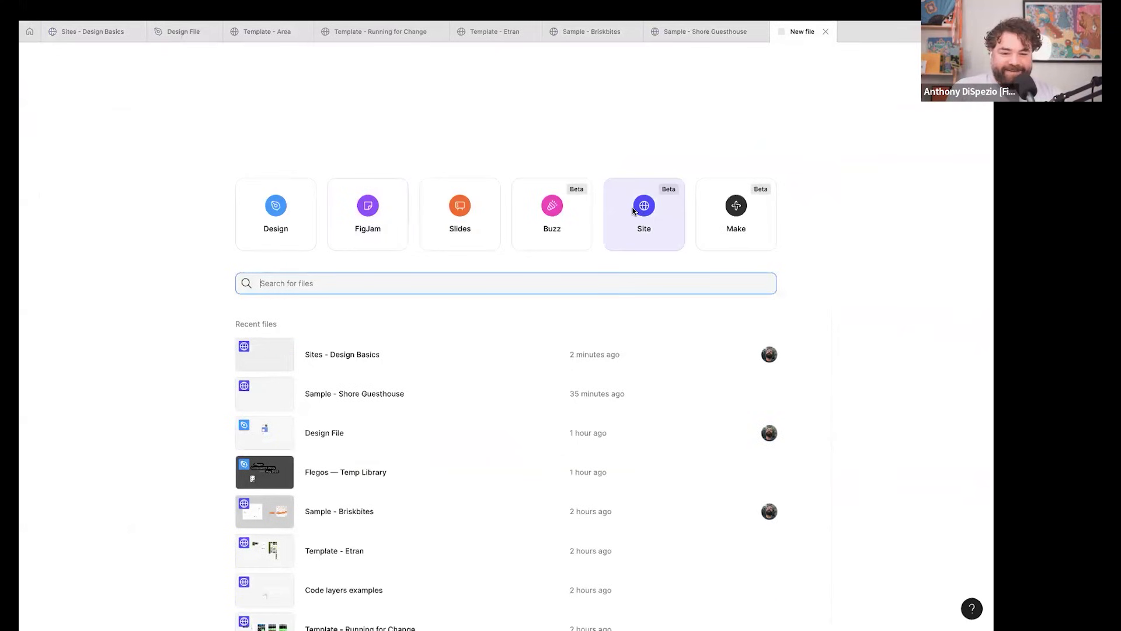
pyautogui.click(639, 209)
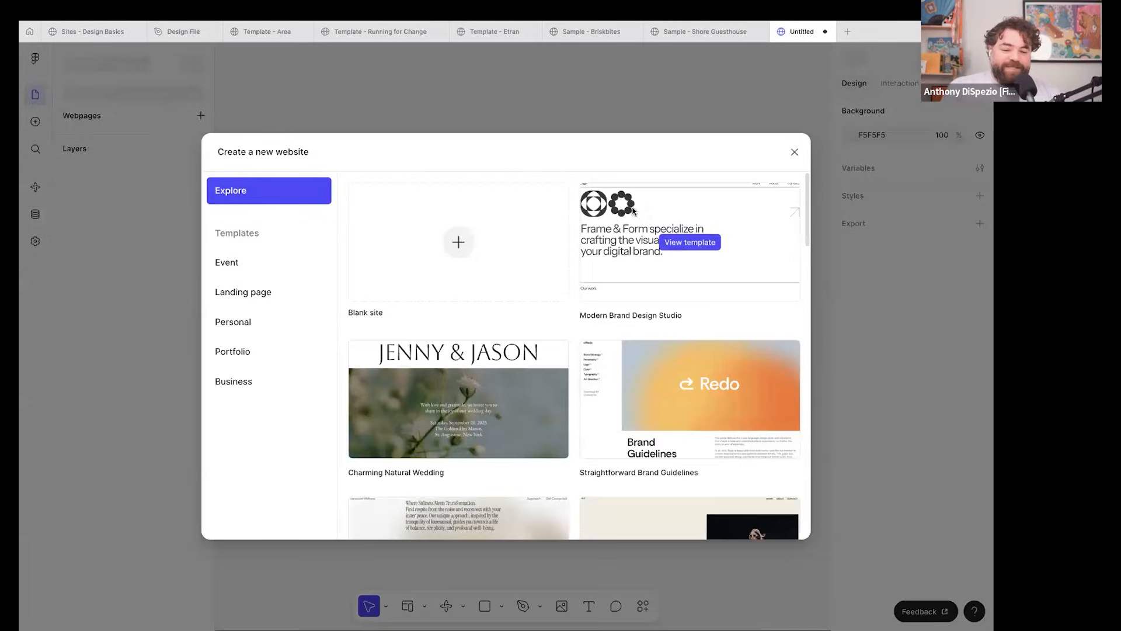
pyautogui.scroll(-15, 528, 402)
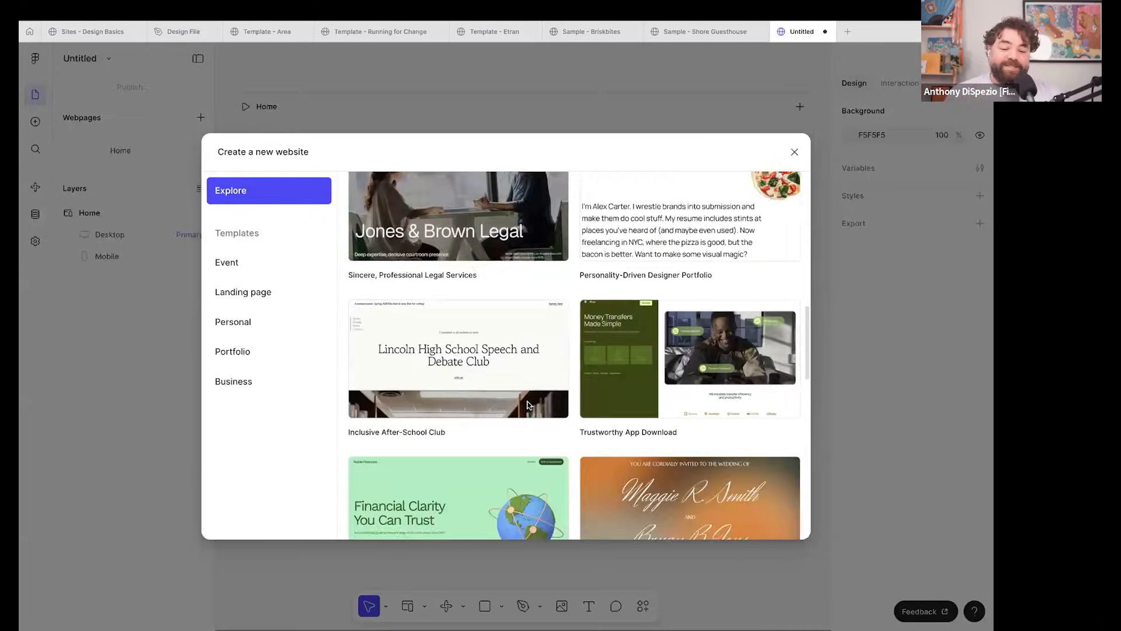
pyautogui.scroll(-10, 528, 405)
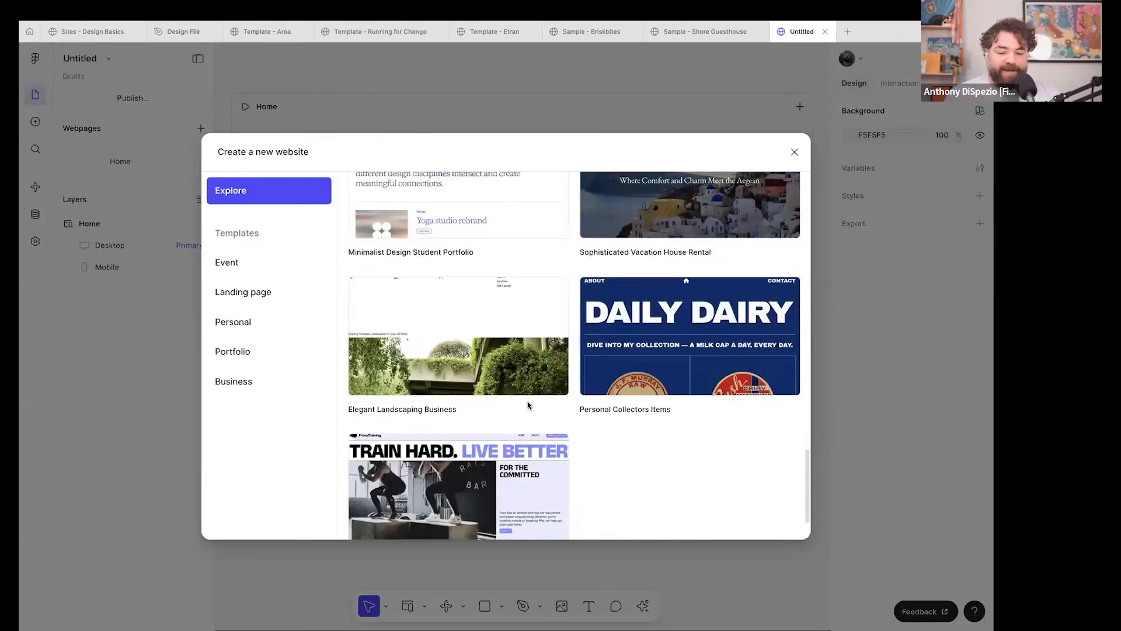
# Look through the remaining website templates and go back to the start of the template list.
pyautogui.scroll(-8, 527, 405)
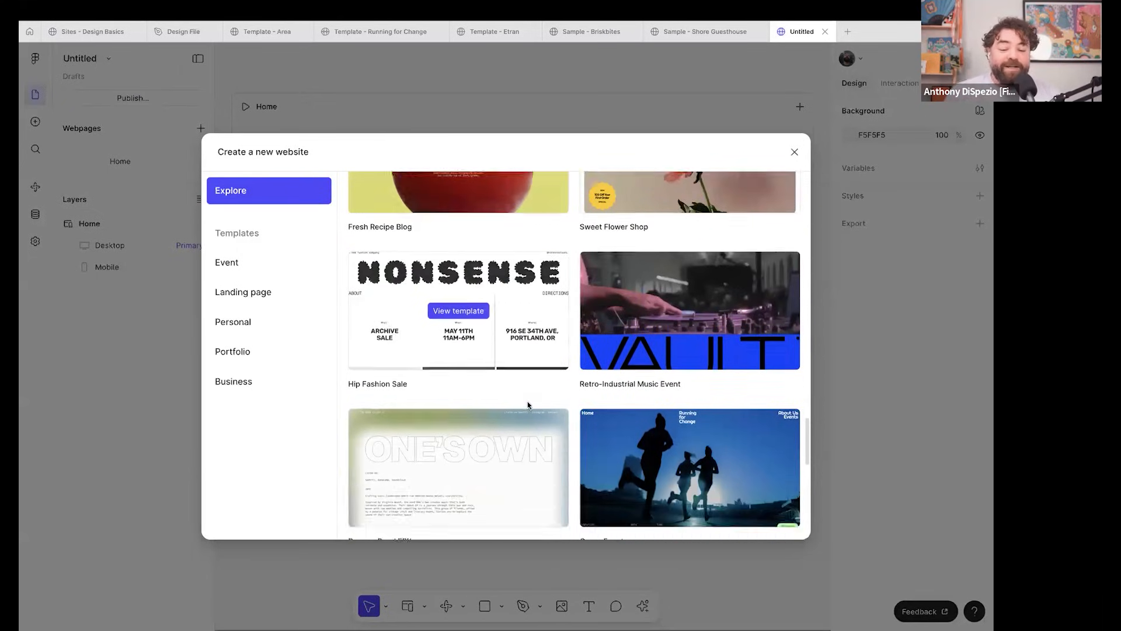
pyautogui.scroll(20, 527, 404)
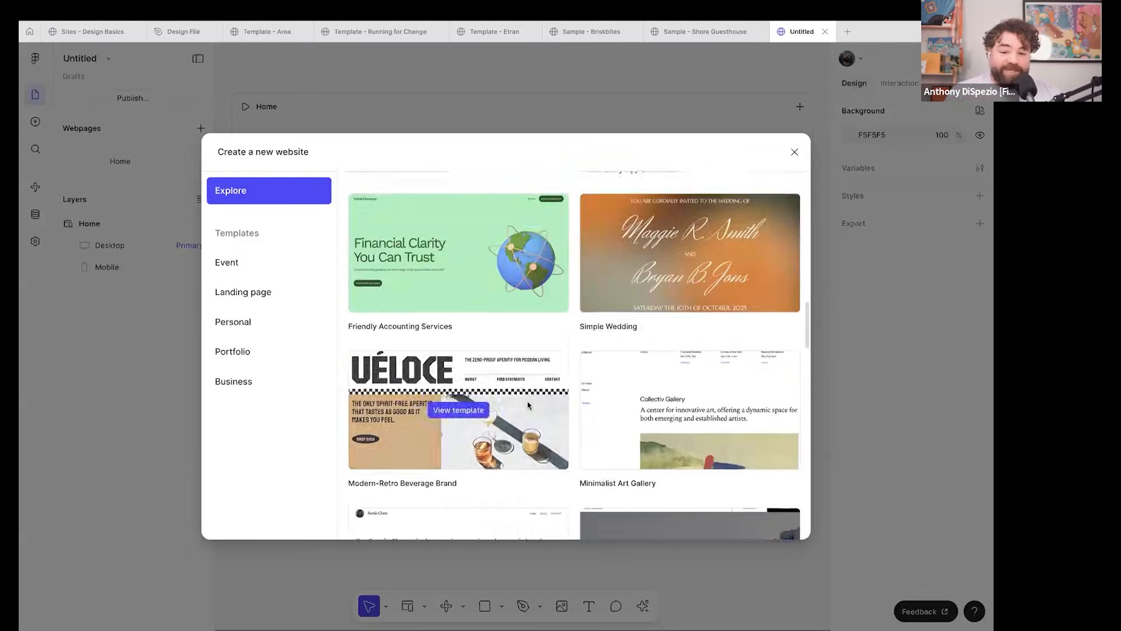
pyautogui.scroll(5, 528, 403)
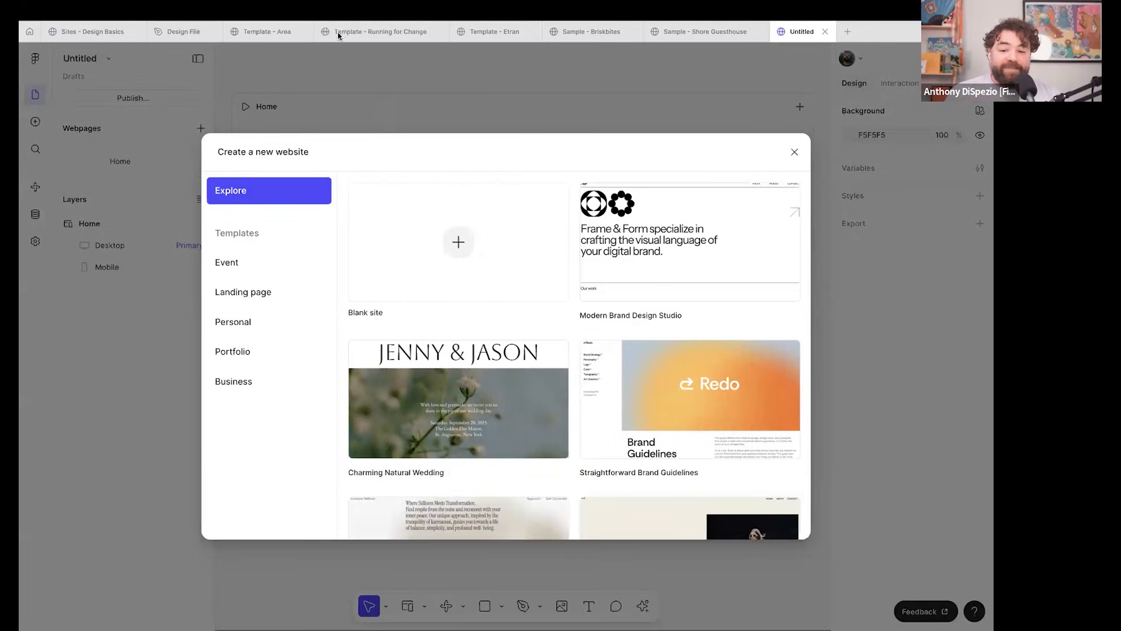
# Switch to the Template - Area file and look over its thumbnail, styles overview and Home webpage hero.
pyautogui.moveTo(324, 40)
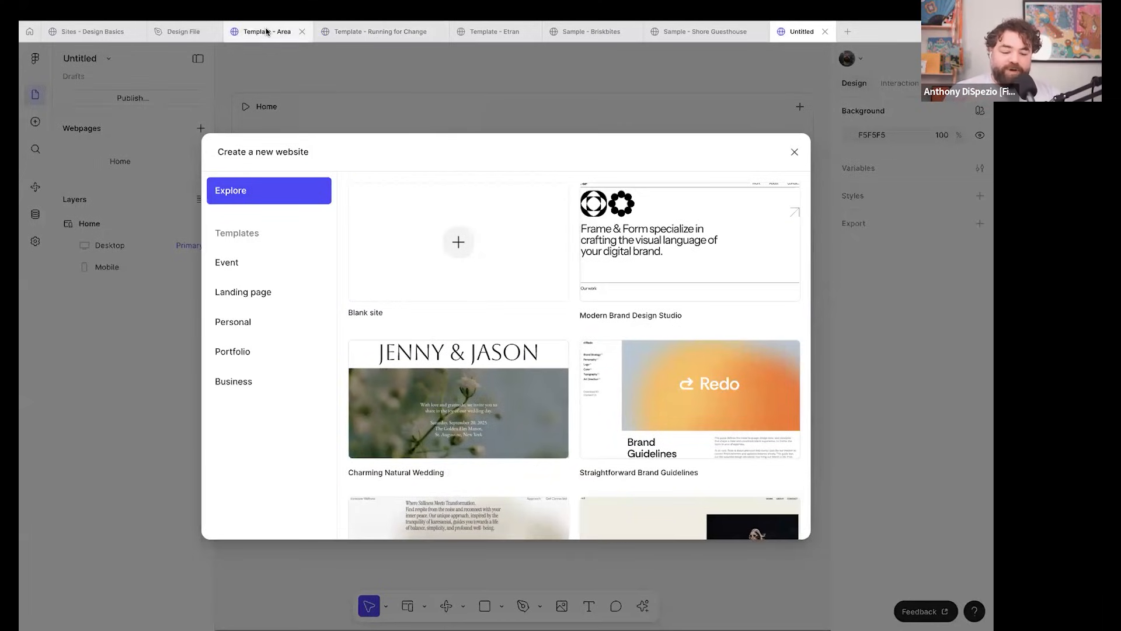
pyautogui.moveTo(266, 32)
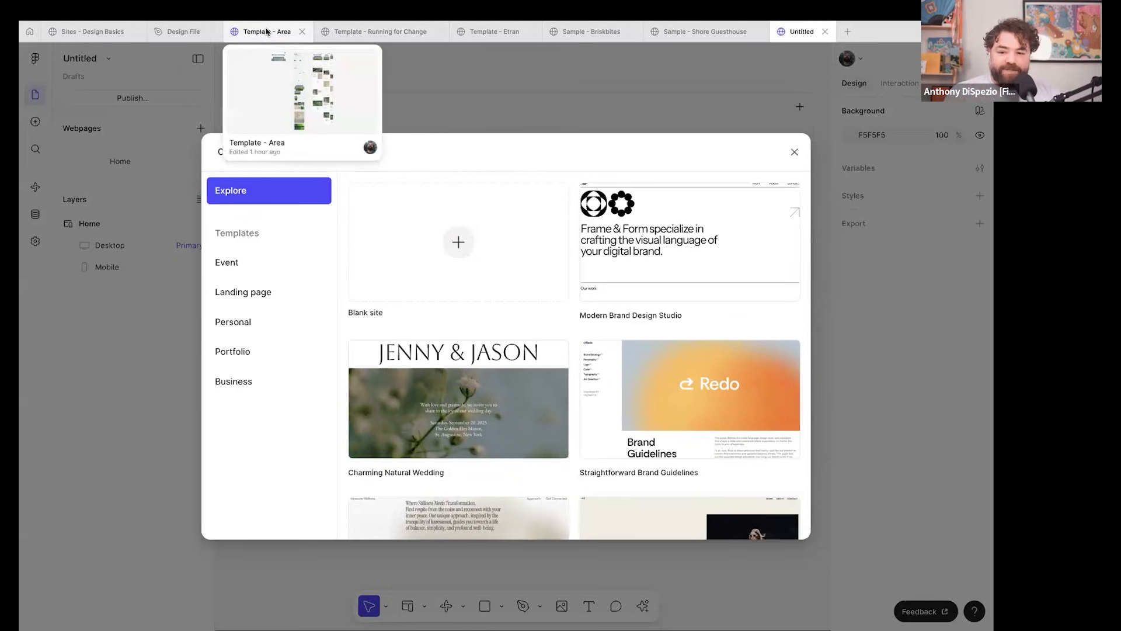
pyautogui.click(267, 32)
pyautogui.hscroll(2, 301, 166)
pyautogui.hscroll(-5, 405, 186)
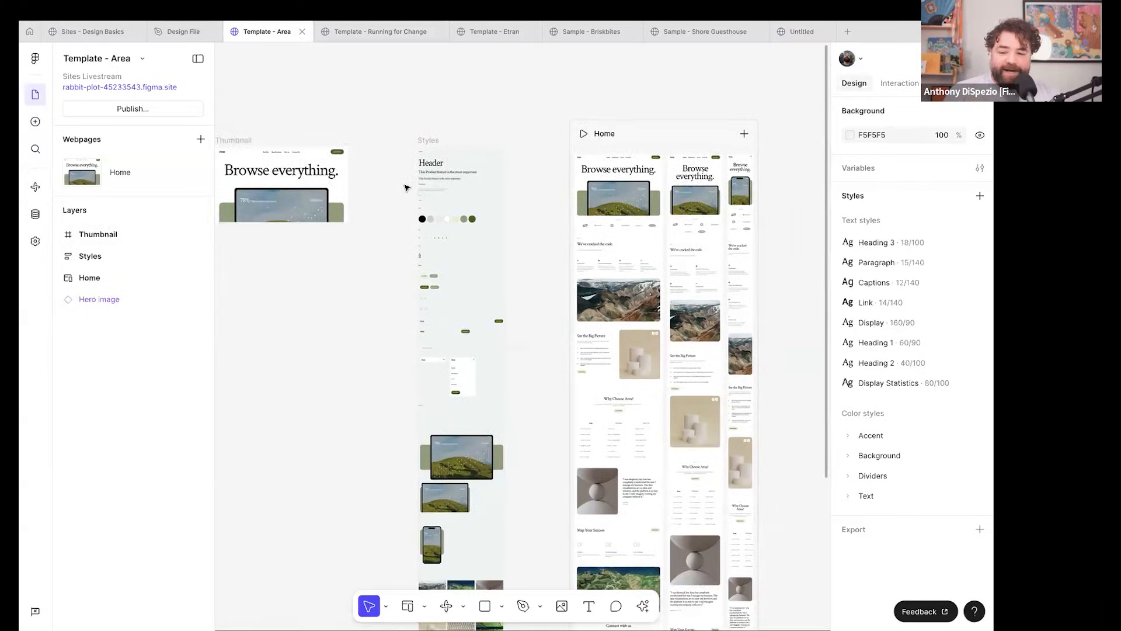
pyautogui.scroll(5, 406, 185)
pyautogui.hscroll(2, 406, 186)
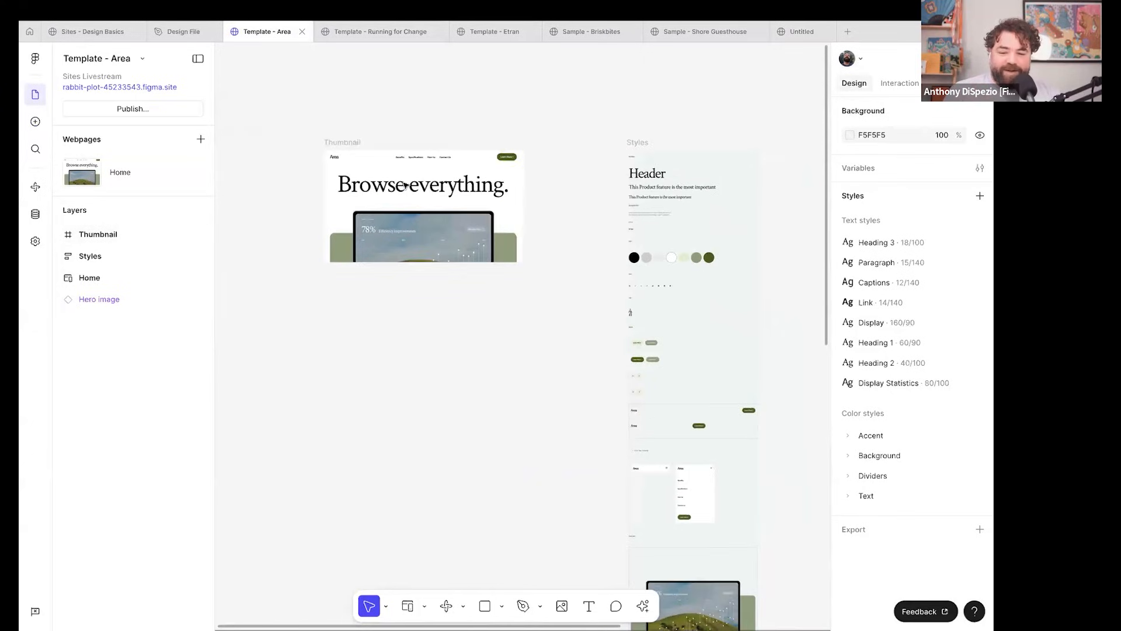
pyautogui.scroll(2, 421, 184)
pyautogui.hscroll(8, 467, 181)
pyautogui.scroll(3, 552, 175)
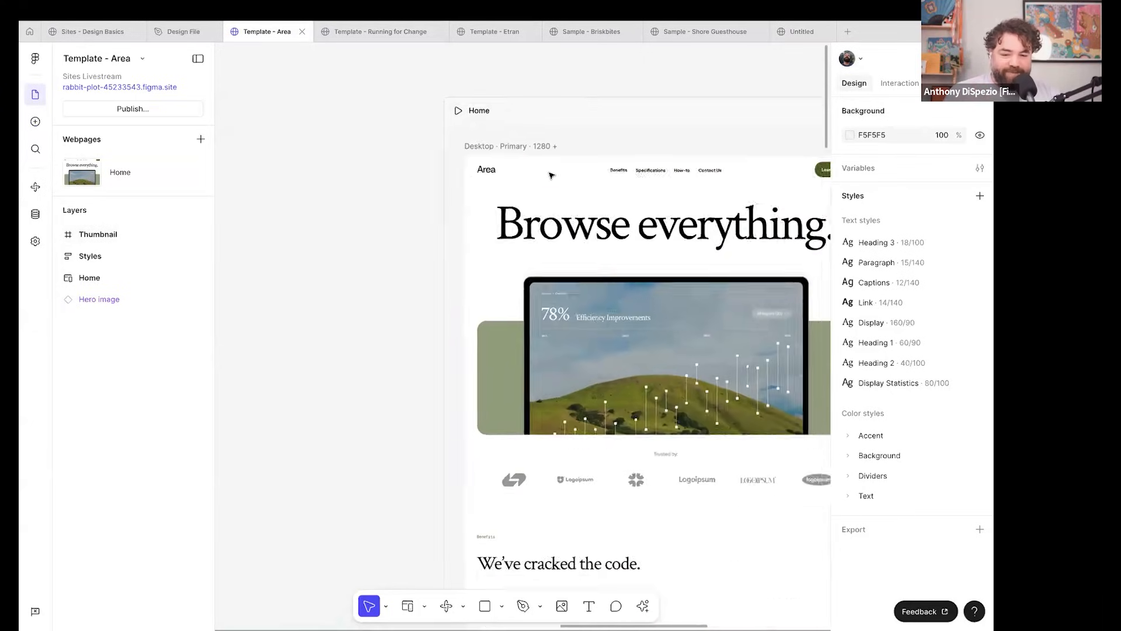
# Examine the typography samples and color swatches in the Styles frame of Template - Area.
pyautogui.scroll(-4, 552, 175)
pyautogui.hscroll(-6, 469, 181)
pyautogui.click(443, 147)
pyautogui.scroll(3, 446, 148)
pyautogui.hscroll(1, 445, 148)
pyautogui.scroll(-1, 446, 148)
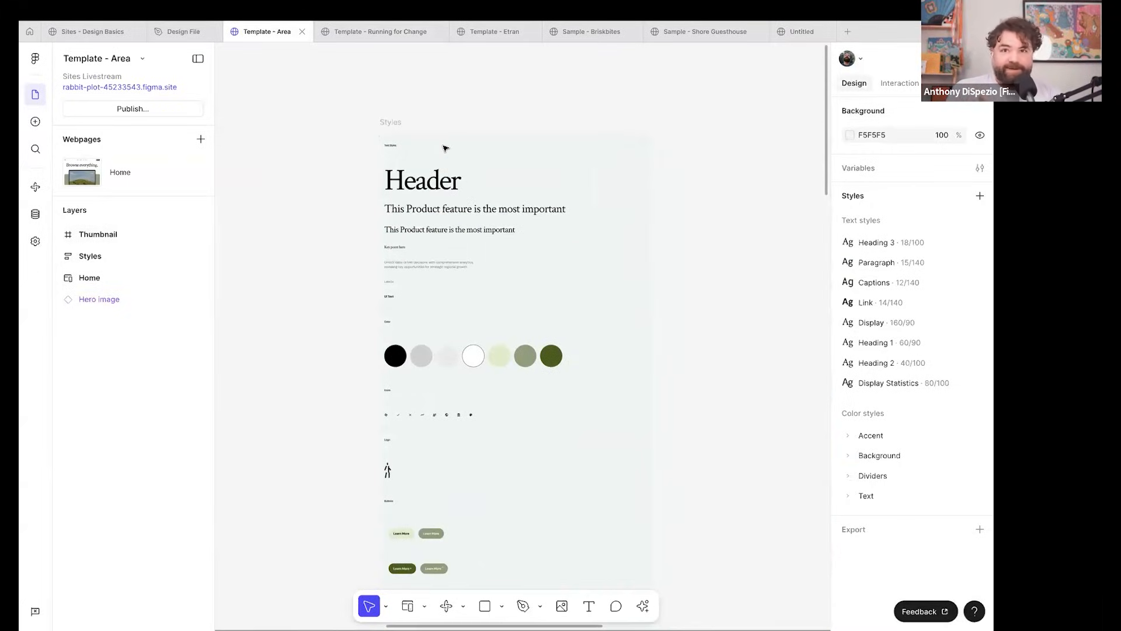
pyautogui.scroll(-3, 478, 277)
pyautogui.hscroll(1, 478, 277)
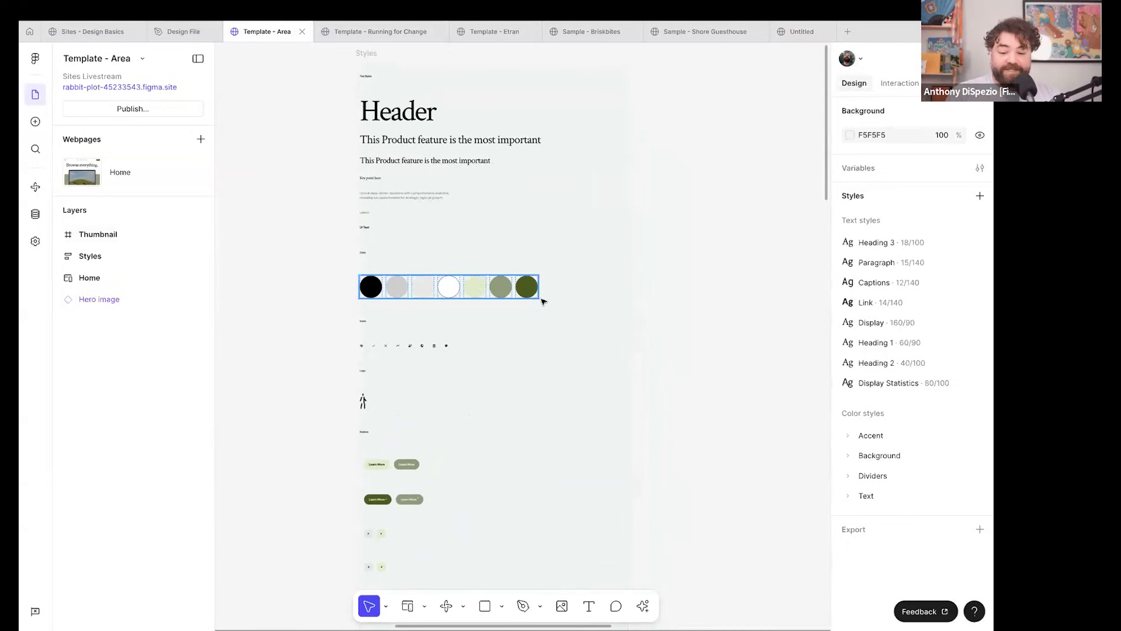
# Examine the icons, logo, buttons and navigation components further down the Styles frame.
pyautogui.scroll(-3, 543, 298)
pyautogui.hscroll(1, 543, 297)
pyautogui.keyDown('ctrl'); pyautogui.scroll(3, 417, 389); pyautogui.keyUp('ctrl')
pyautogui.scroll(-2, 361, 248)
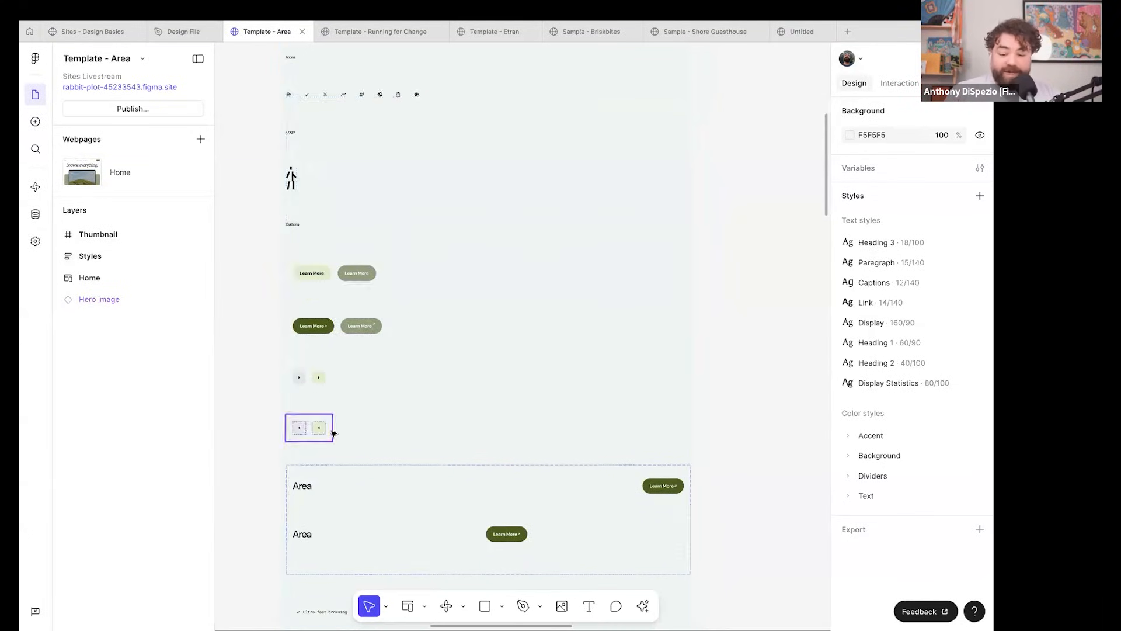
pyautogui.scroll(-5, 331, 428)
pyautogui.hscroll(1, 331, 428)
pyautogui.scroll(-2, 335, 453)
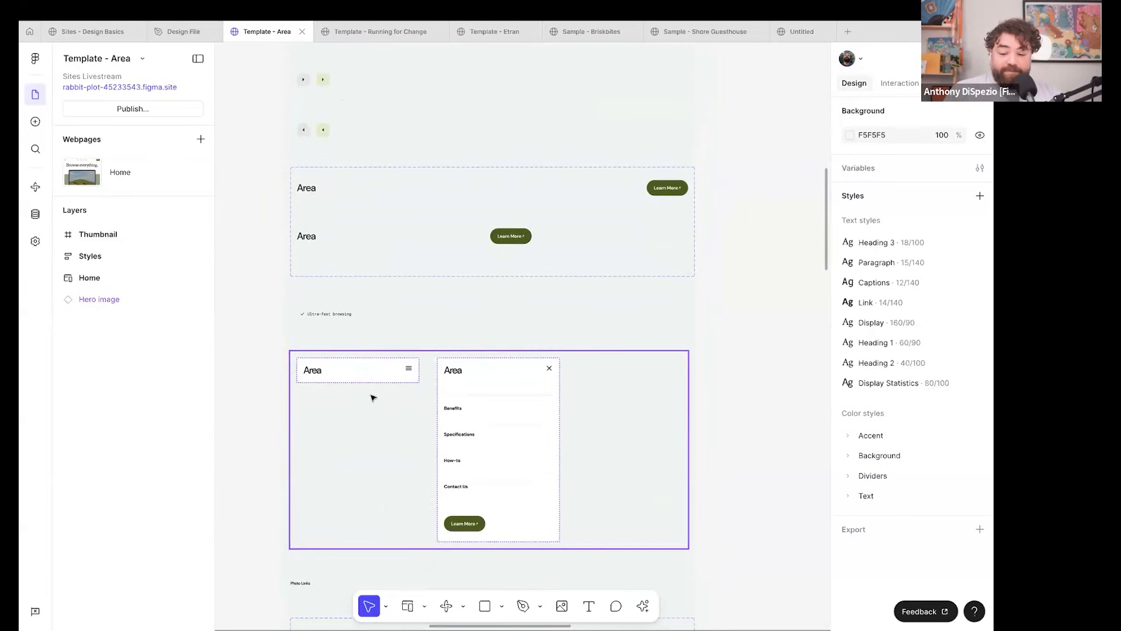
# Compare the desktop, tablet and mobile breakpoints of the Home webpage in Template - Area.
pyautogui.keyDown('ctrl'); pyautogui.scroll(-5, 373, 446); pyautogui.keyUp('ctrl')
pyautogui.scroll(4, 371, 445)
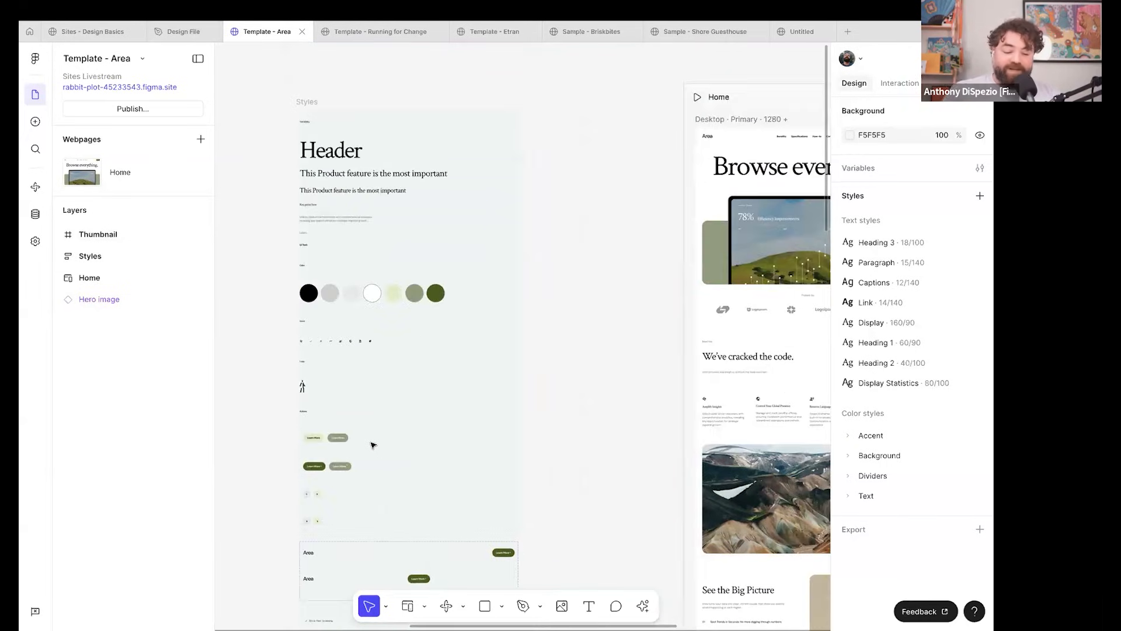
pyautogui.hscroll(7, 371, 445)
pyautogui.hscroll(3, 372, 445)
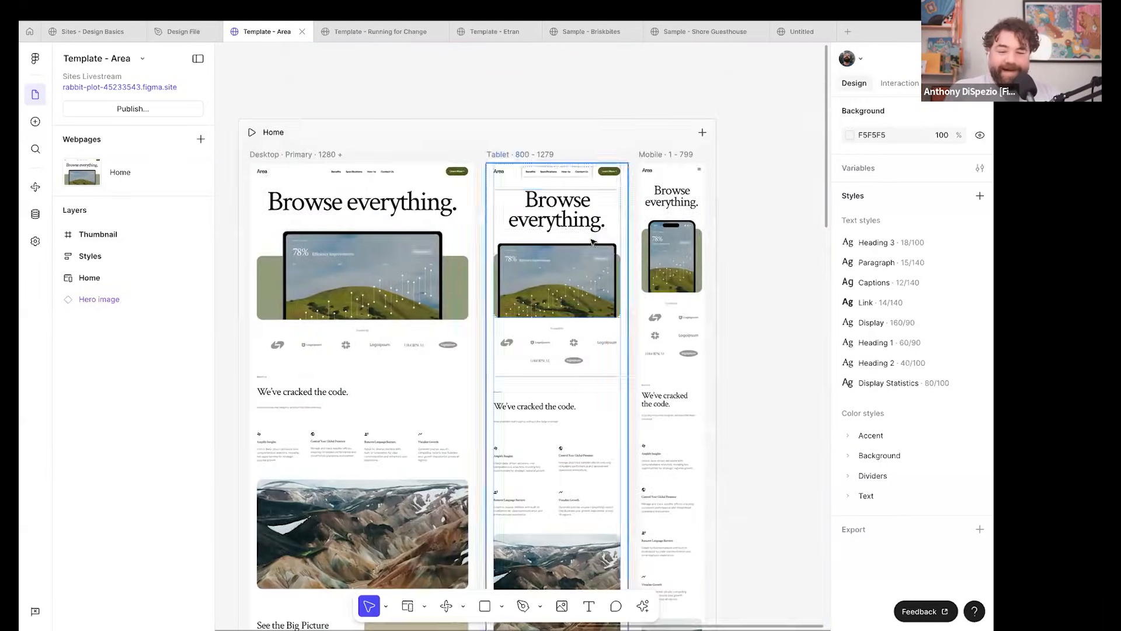
# Switch to the Template - Running for Change file and look over its Home and /about webpages.
pyautogui.click(368, 32)
pyautogui.hscroll(10, 406, 275)
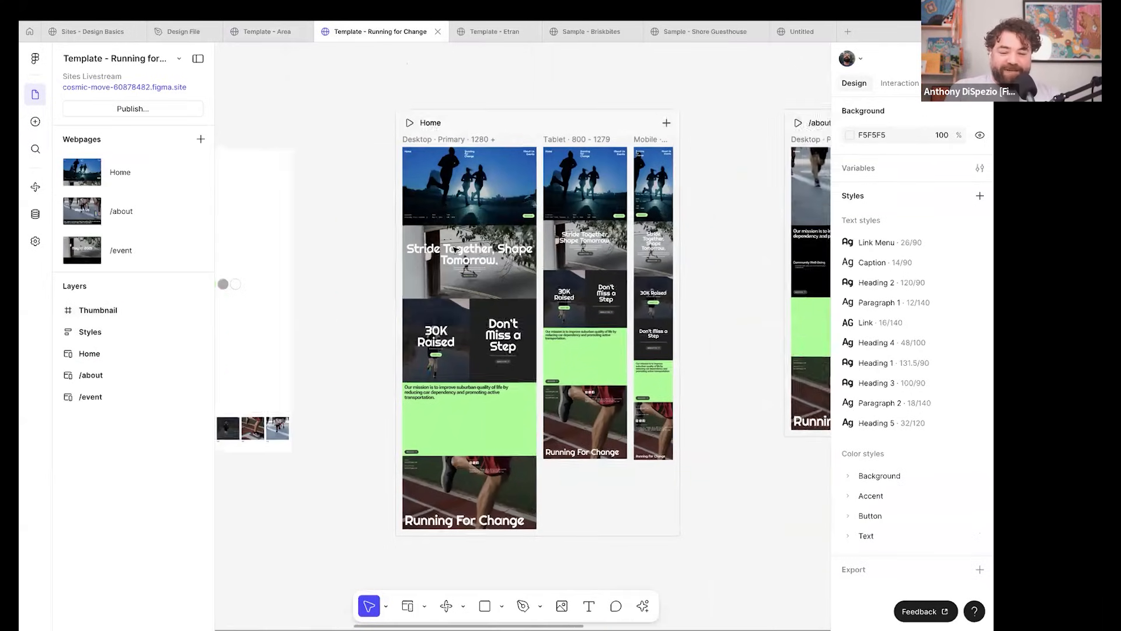
pyautogui.scroll(5, 462, 246)
pyautogui.hscroll(15, 461, 247)
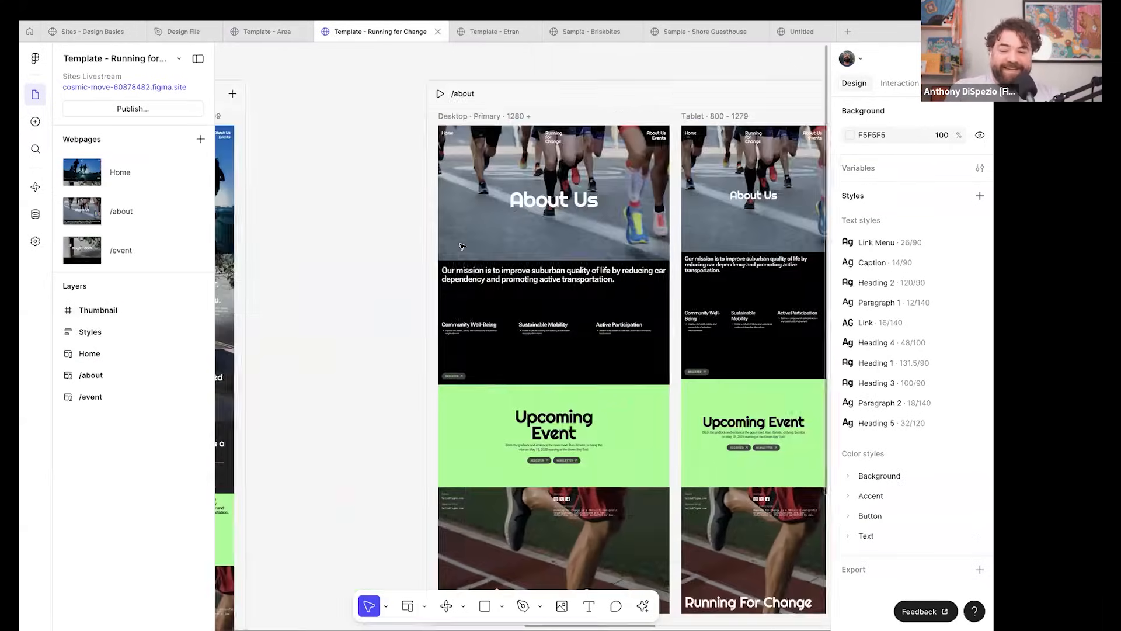
# Switch to the Template - Etran file and view the desktop, tablet and mobile layouts of its Home webpage.
pyautogui.click(485, 31)
pyautogui.hscroll(5, 453, 125)
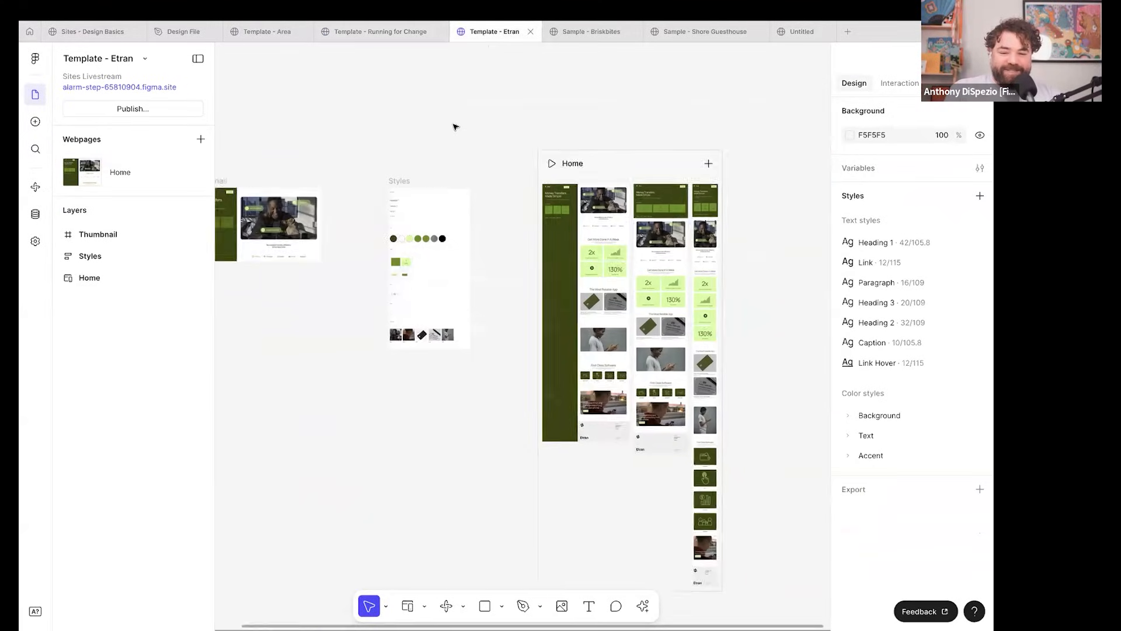
pyautogui.scroll(5, 531, 199)
pyautogui.hscroll(-3, 531, 199)
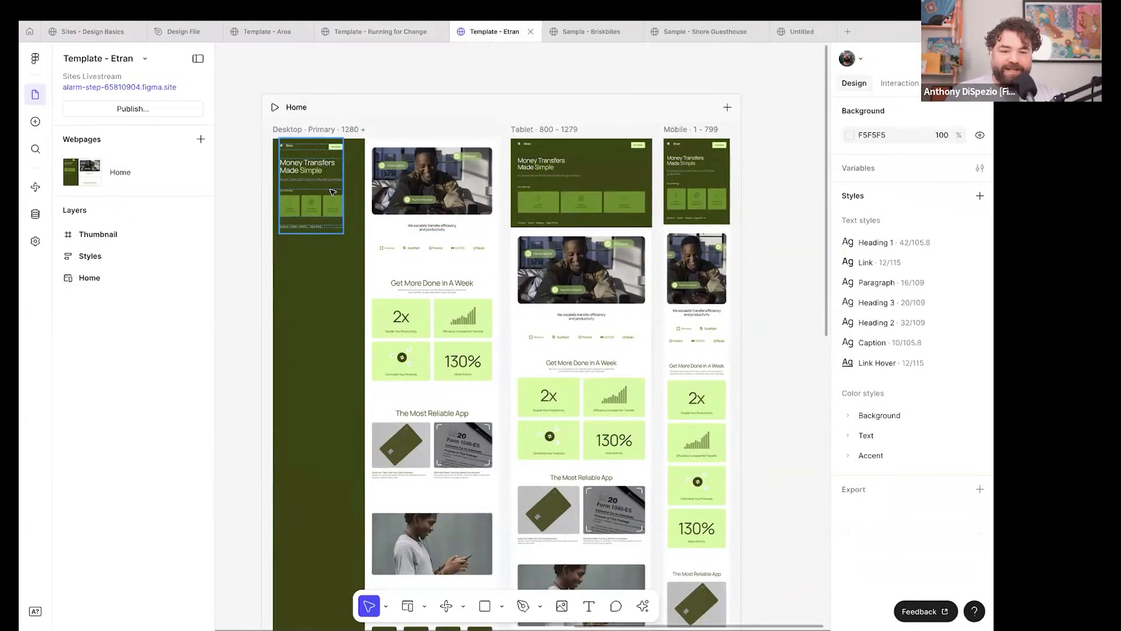
# Switch to Chrome and browse the published Template - Area site down the page and back up.
pyautogui.hotkey('ctrl', 'Right')
pyautogui.click(109, 34)
pyautogui.scroll(-10, 239, 283)
pyautogui.scroll(-7, 239, 283)
pyautogui.scroll(20, 239, 283)
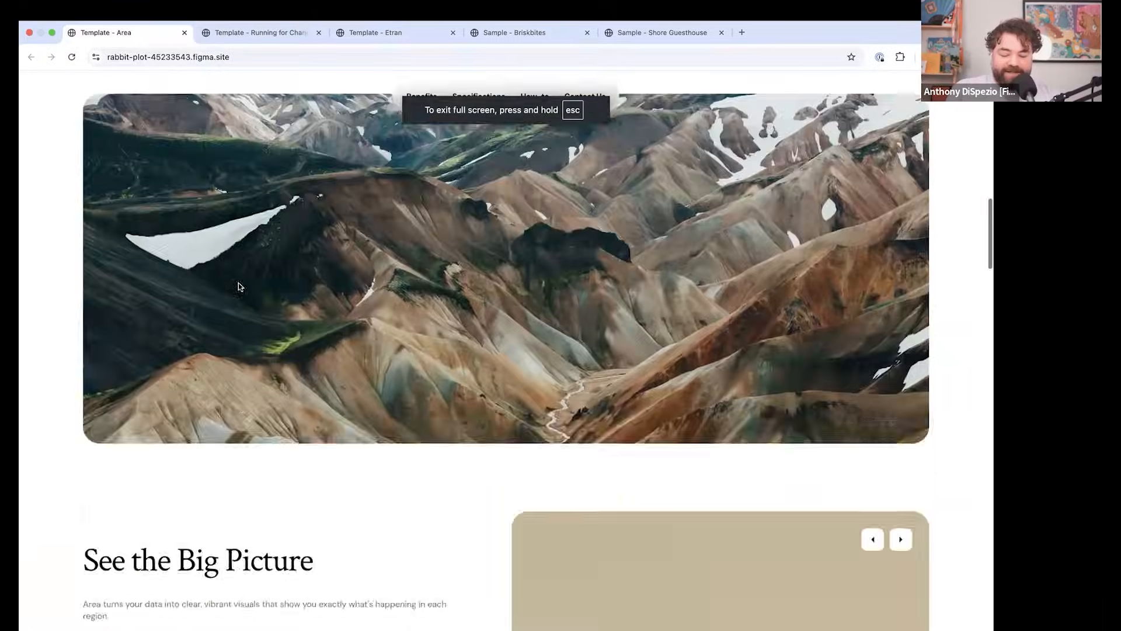
# Preview the published Area and Running for Change sites in responsive device mode, resizing their viewports to widths of 1288 and 1088.
pyautogui.press('alt+super+i')
pyautogui.moveTo(826, 377); pyautogui.dragTo(801, 406)
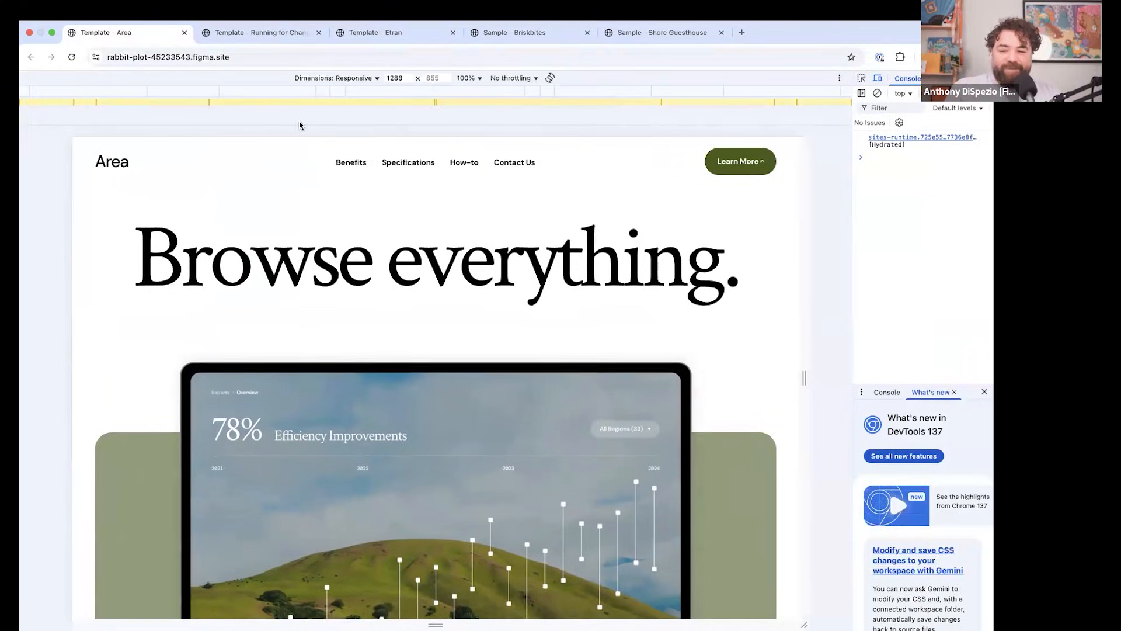
pyautogui.click(273, 32)
pyautogui.press('super+alt+i')
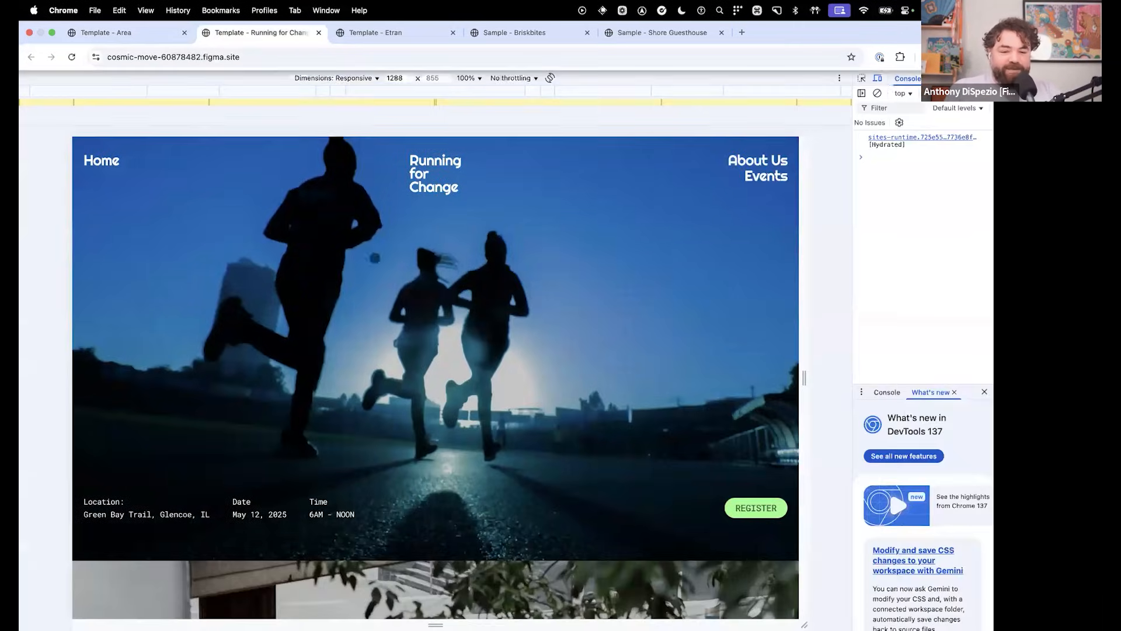
pyautogui.moveTo(807, 380); pyautogui.dragTo(774, 397)
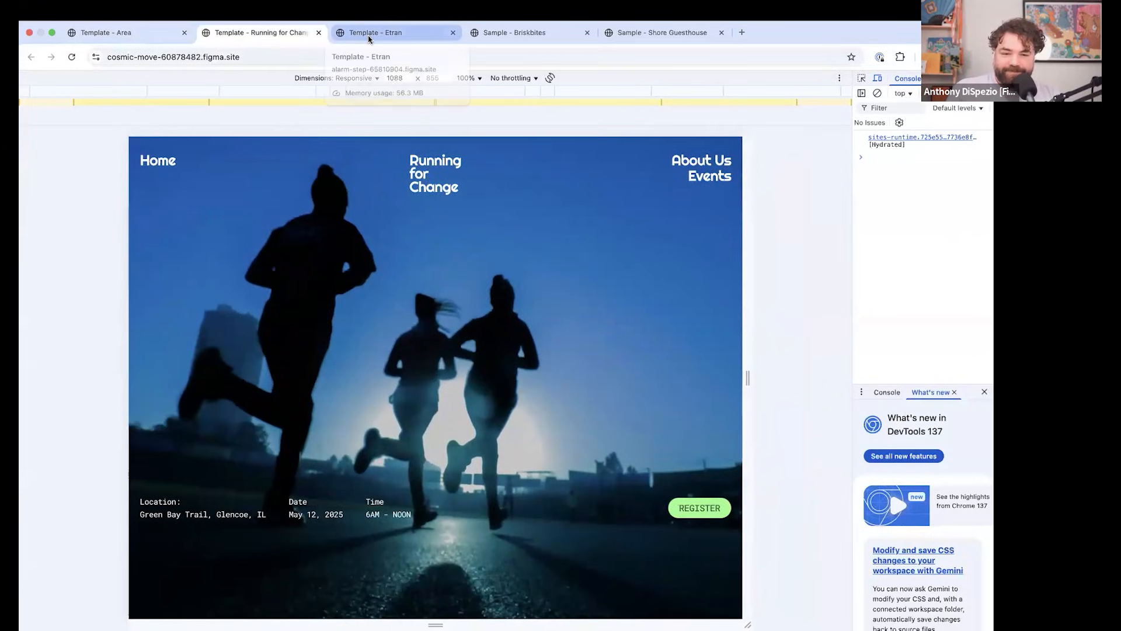
# Switch back to Figma, glance at the Design File file, and return to the Sites - Design Basics file.
pyautogui.hotkey('ctrl', 'Left')
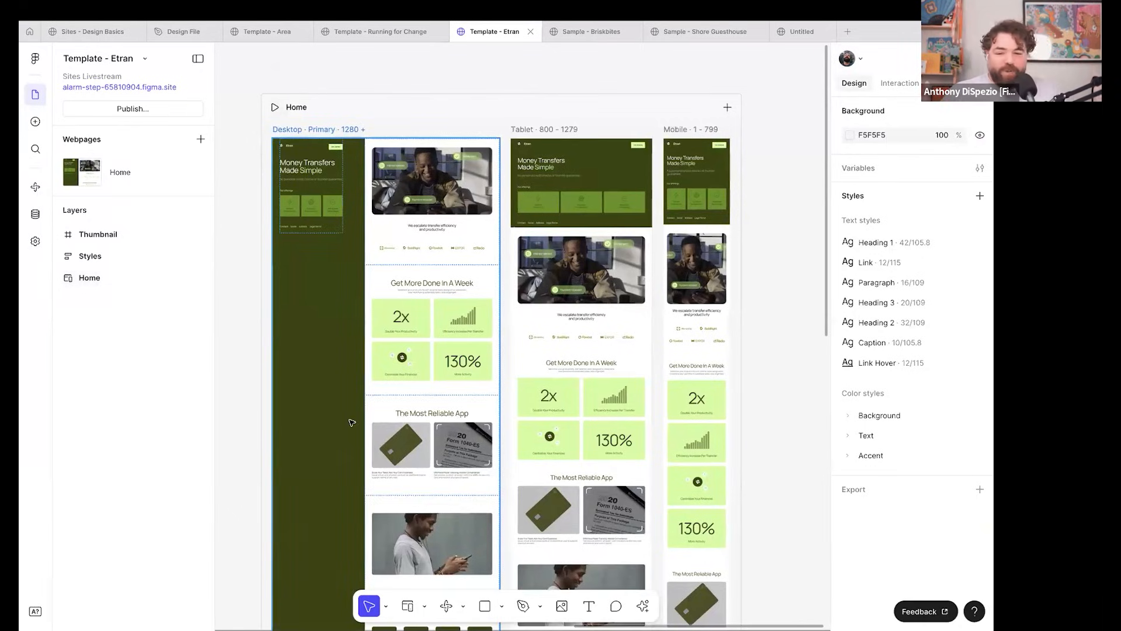
pyautogui.click(186, 31)
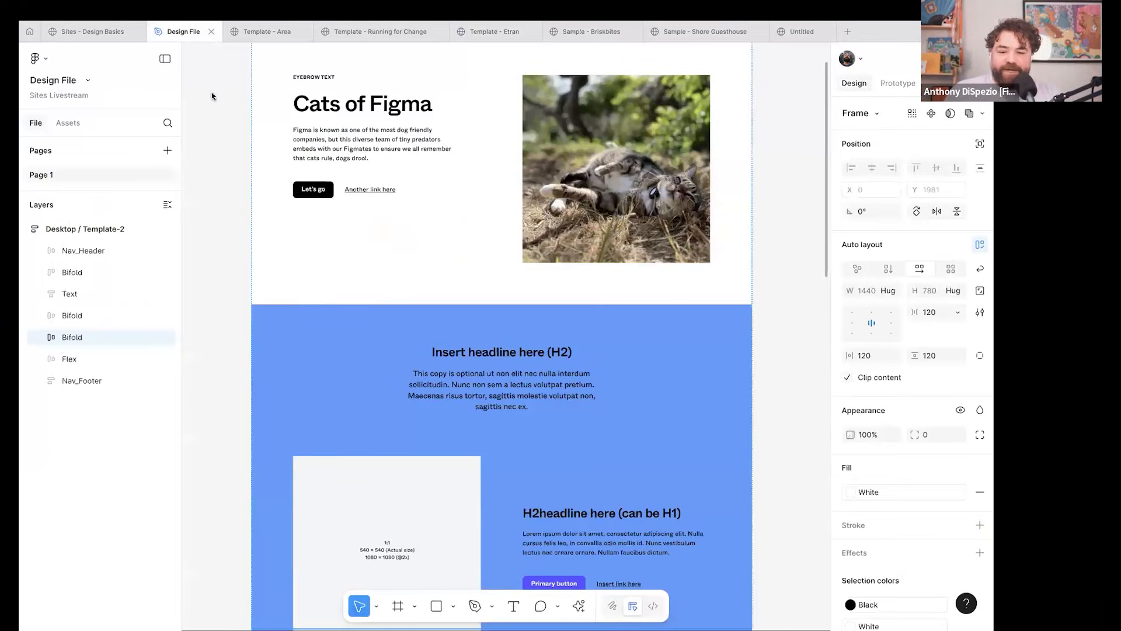
pyautogui.click(243, 31)
pyautogui.click(88, 29)
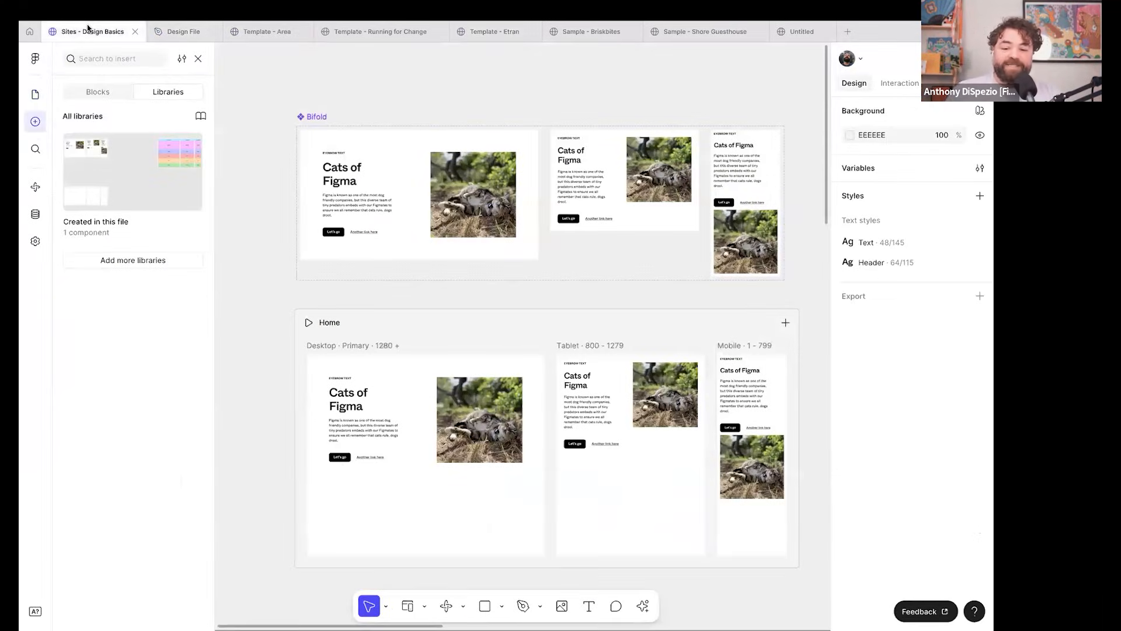
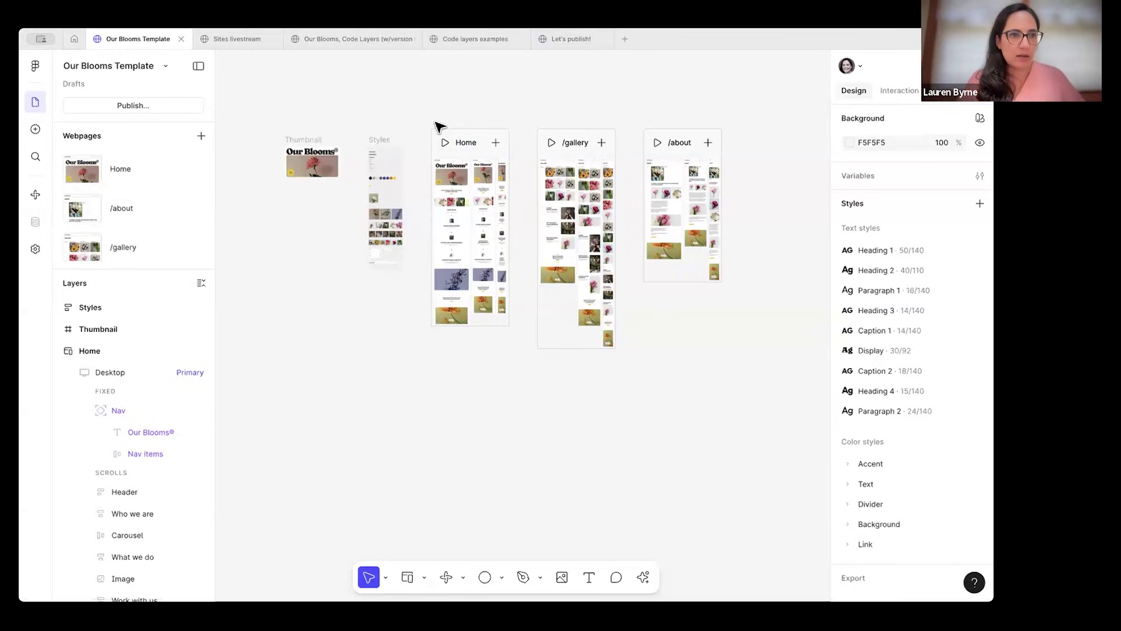
# Show the interactions in Our Blooms Template and examine the link connections between its Home, /gallery and /about webpages.
pyautogui.scroll(5, 436, 123)
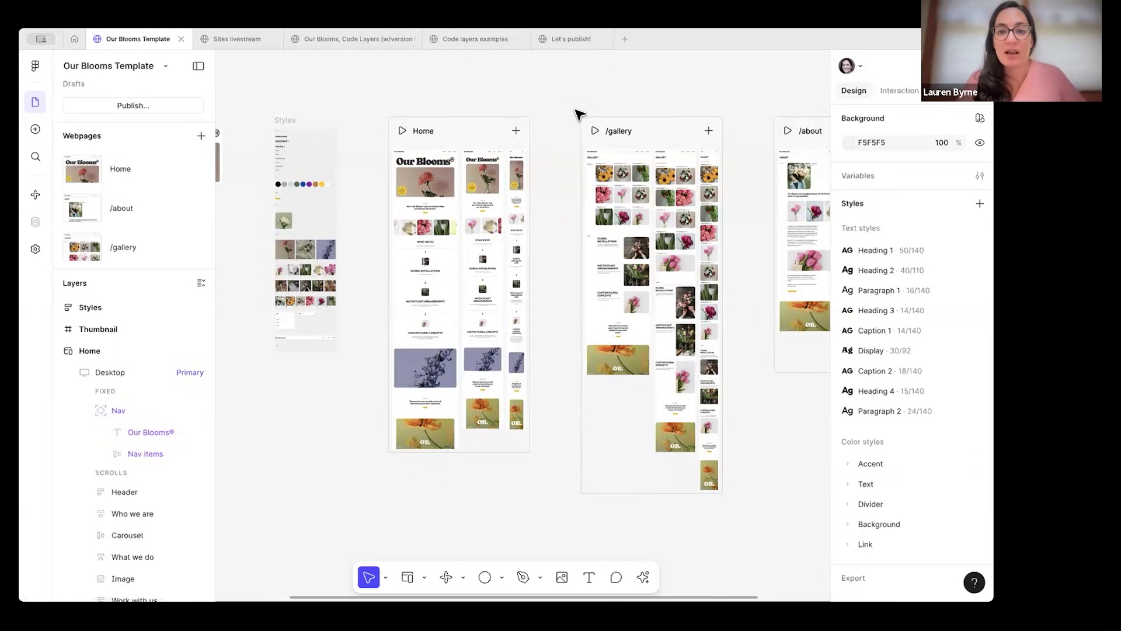
pyautogui.click(895, 92)
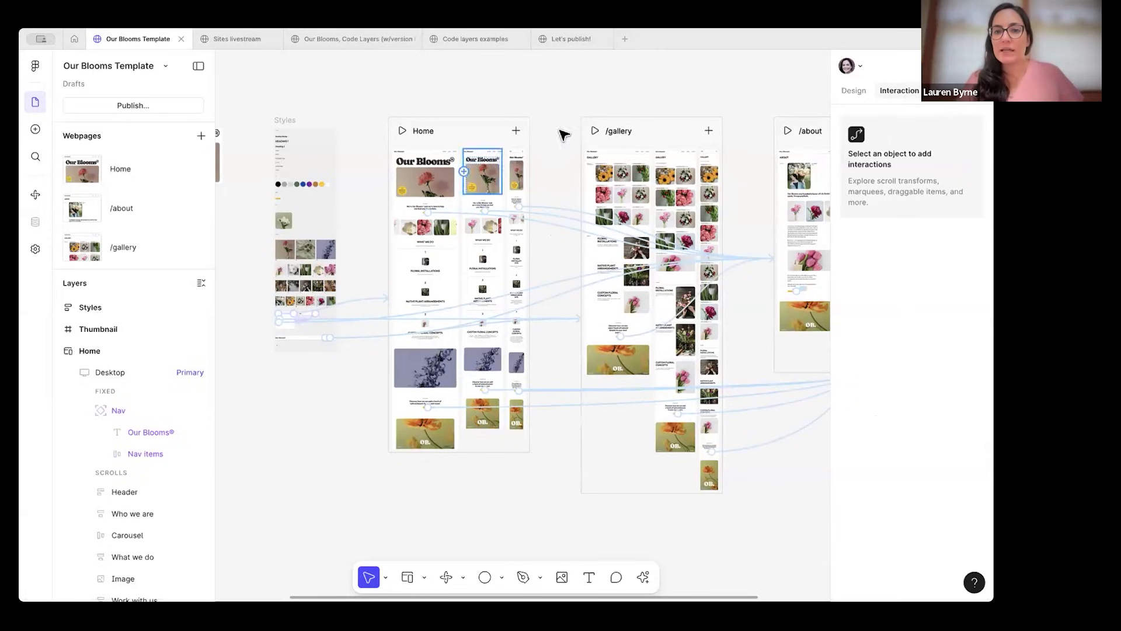
pyautogui.scroll(5, 409, 221)
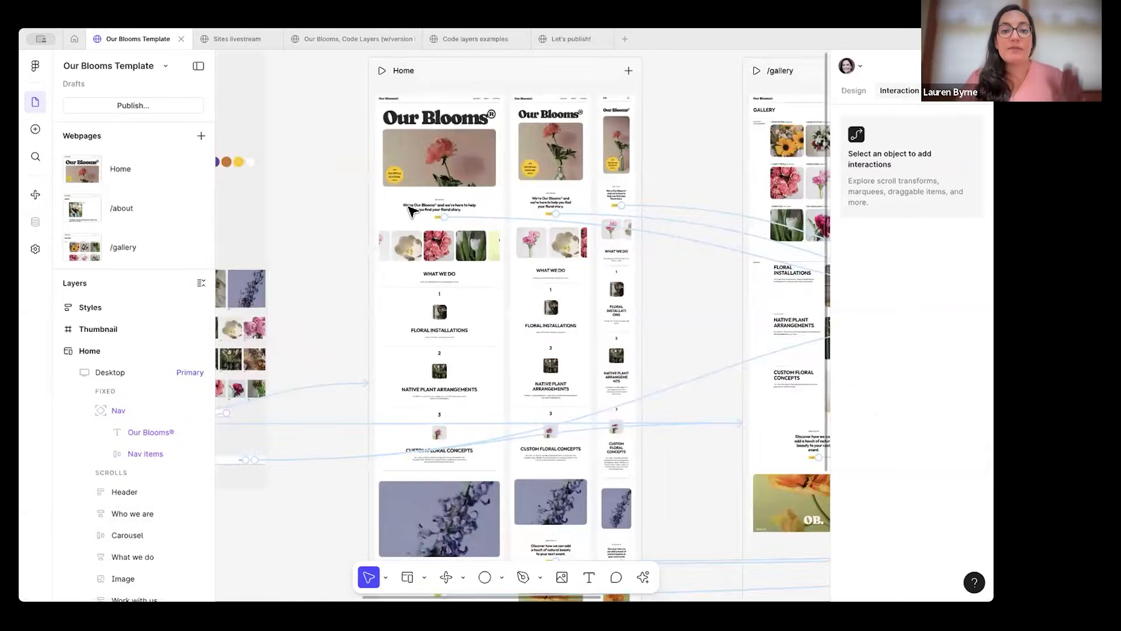
pyautogui.scroll(-5, 411, 212)
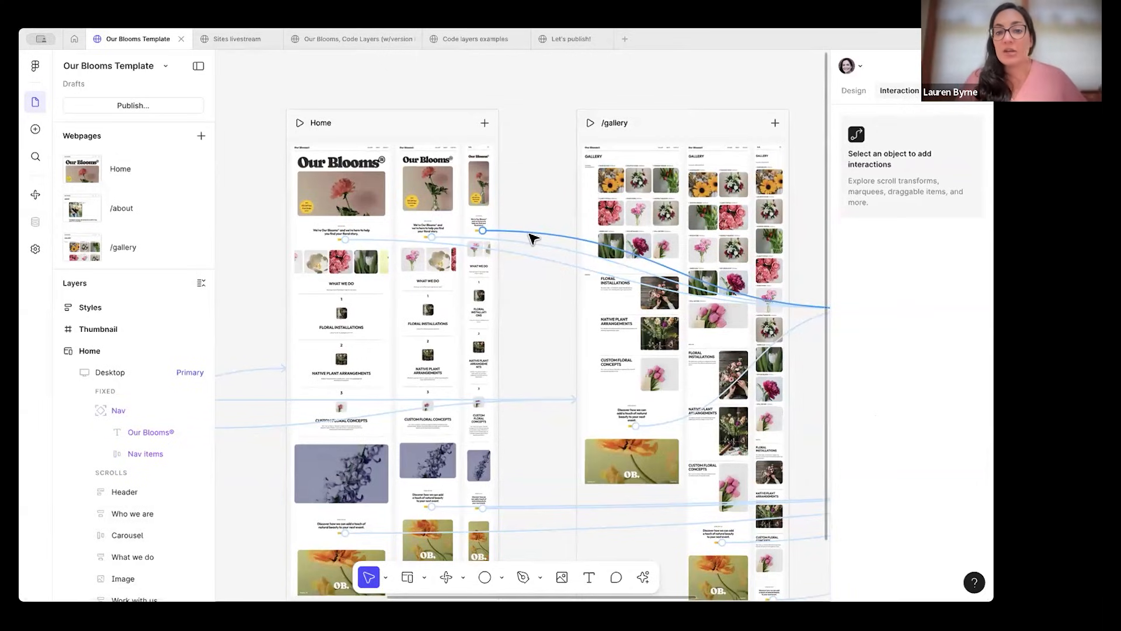
pyautogui.scroll(5, 531, 236)
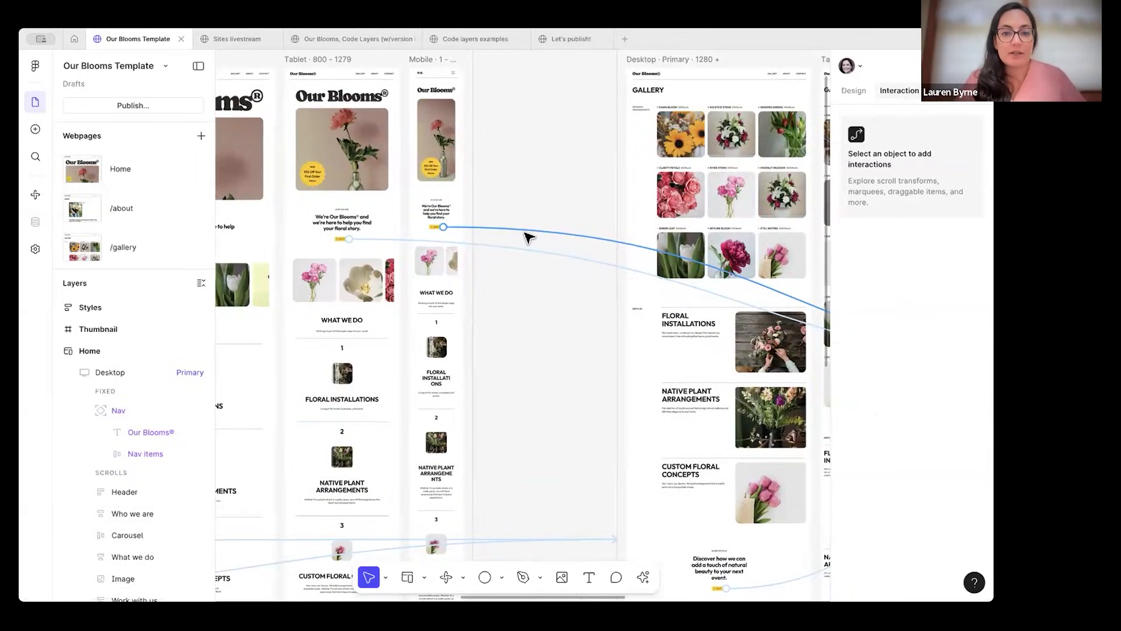
# Inspect the link from the button in the Mobile breakpoint of Home to the /about webpage.
pyautogui.click(525, 233)
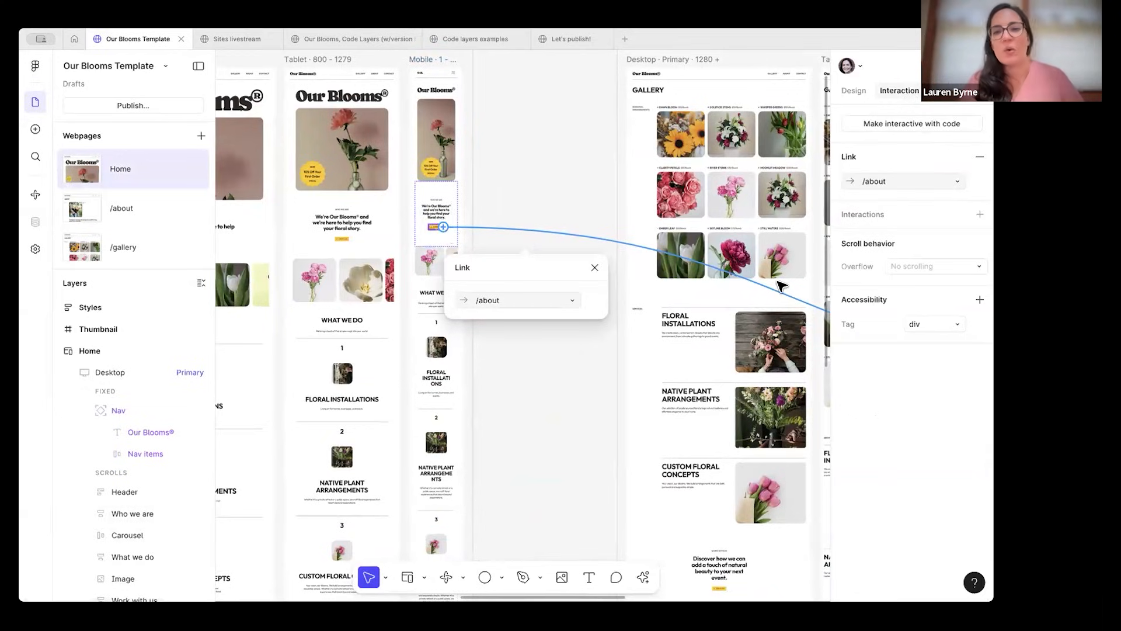
pyautogui.scroll(-3, 461, 294)
pyautogui.scroll(-5, 321, 380)
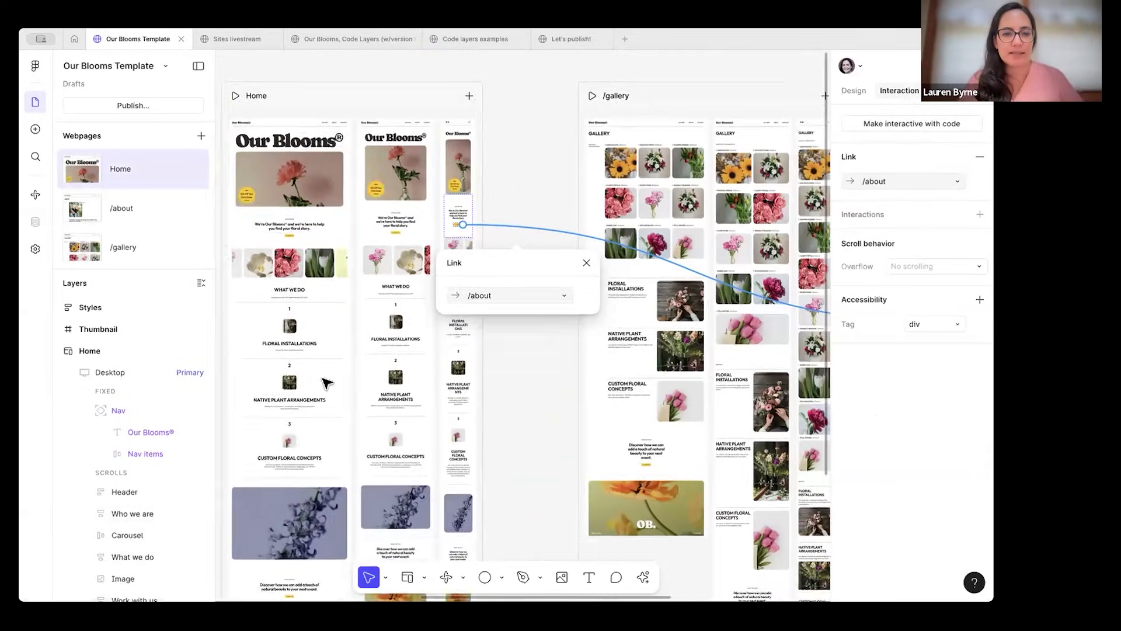
# Inspect the link set on the Contact text in the footer of the Home page's Desktop breakpoint.
pyautogui.click(340, 519)
pyautogui.scroll(5, 335, 514)
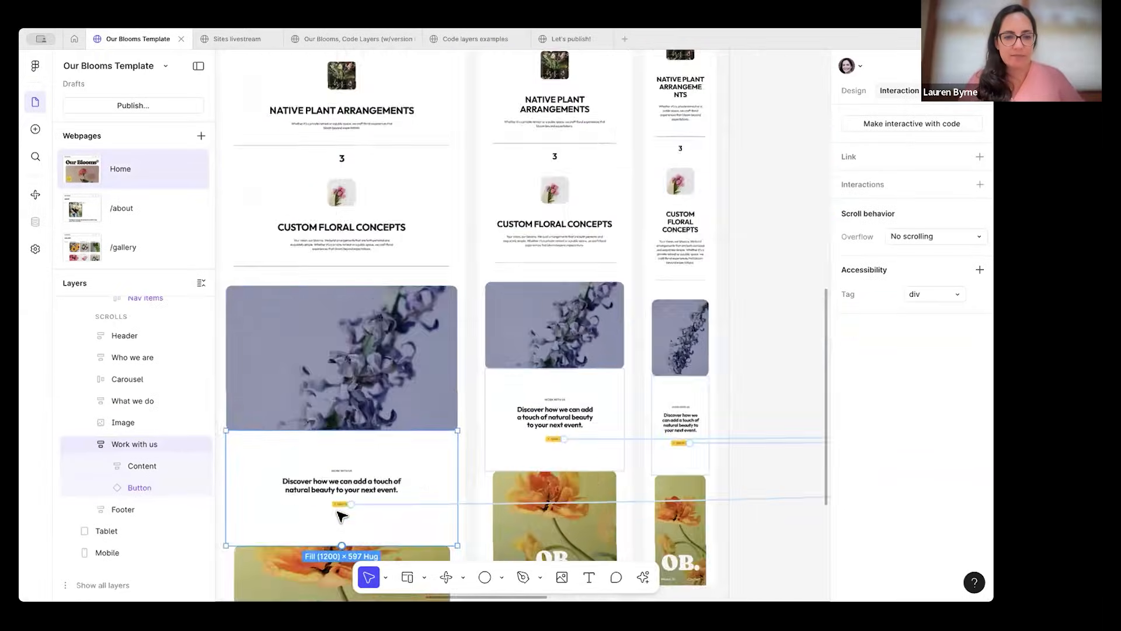
pyautogui.scroll(3, 392, 441)
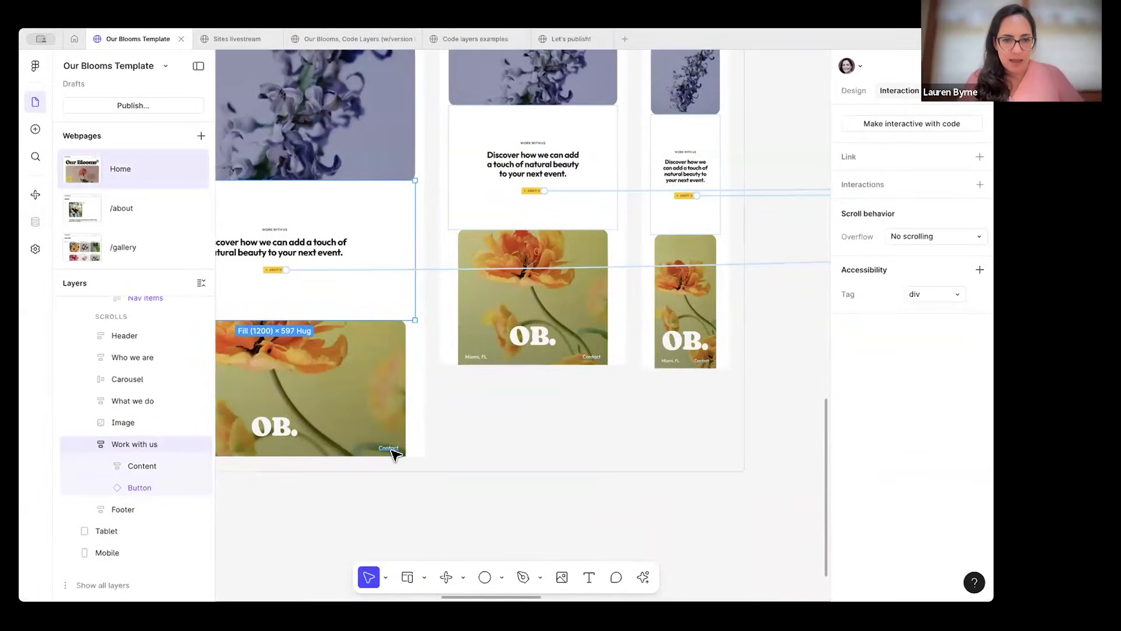
pyautogui.click(389, 448)
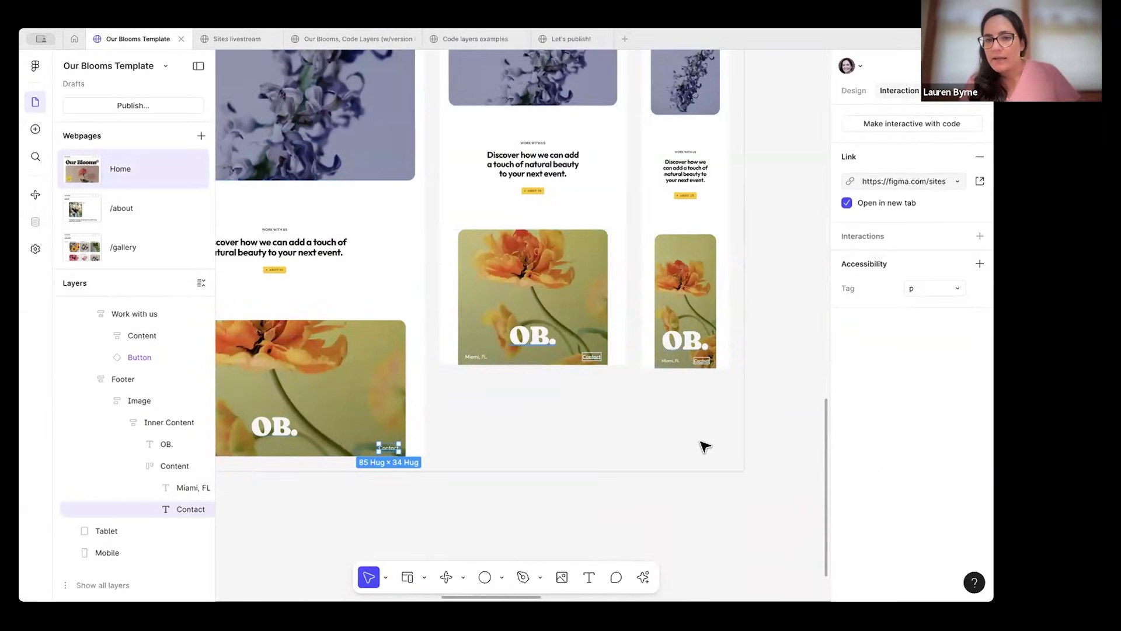
pyautogui.click(777, 418)
pyautogui.scroll(-8, 777, 418)
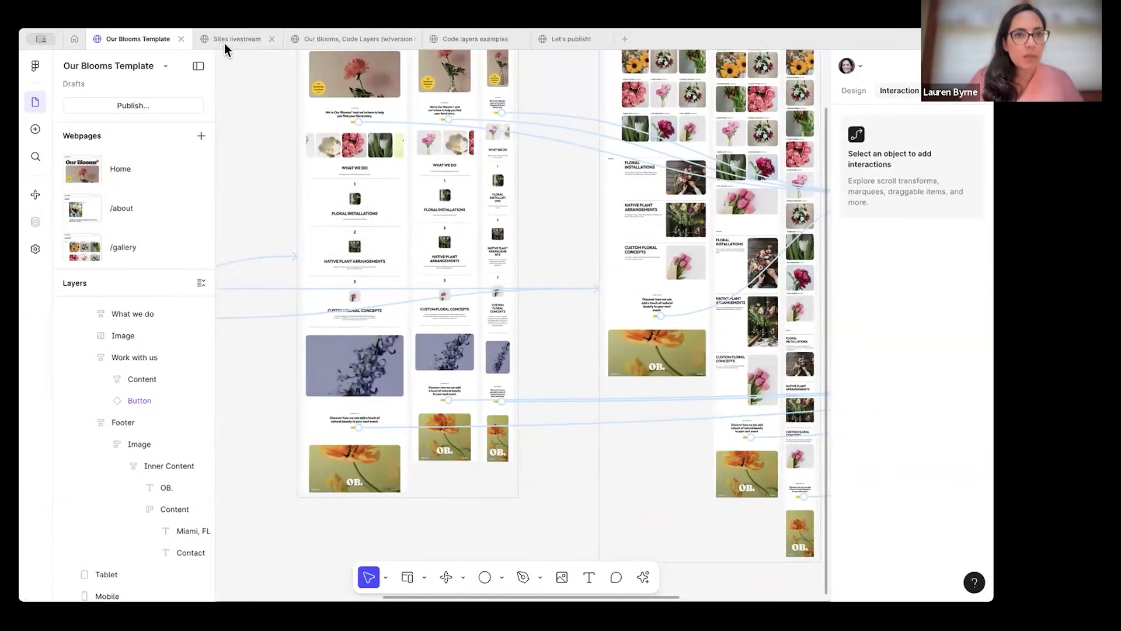
# Switch to the Sites livestream file and show the interactions of the NONSENSE header section in the Desktop breakpoint of /page-2.
pyautogui.click(226, 42)
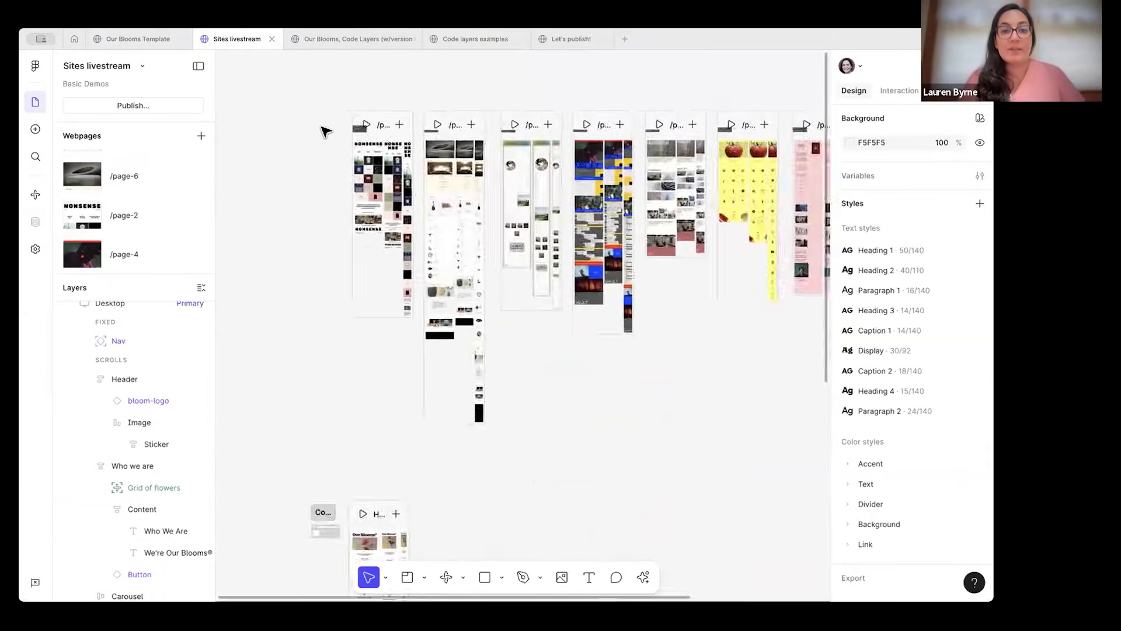
pyautogui.scroll(4, 326, 131)
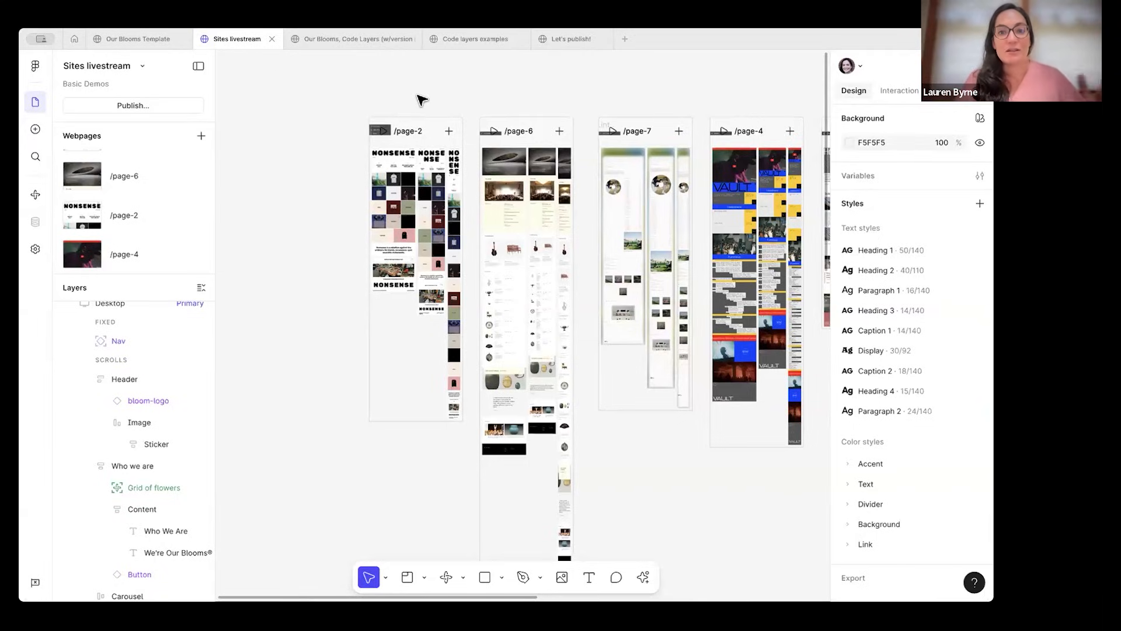
pyautogui.scroll(5, 366, 142)
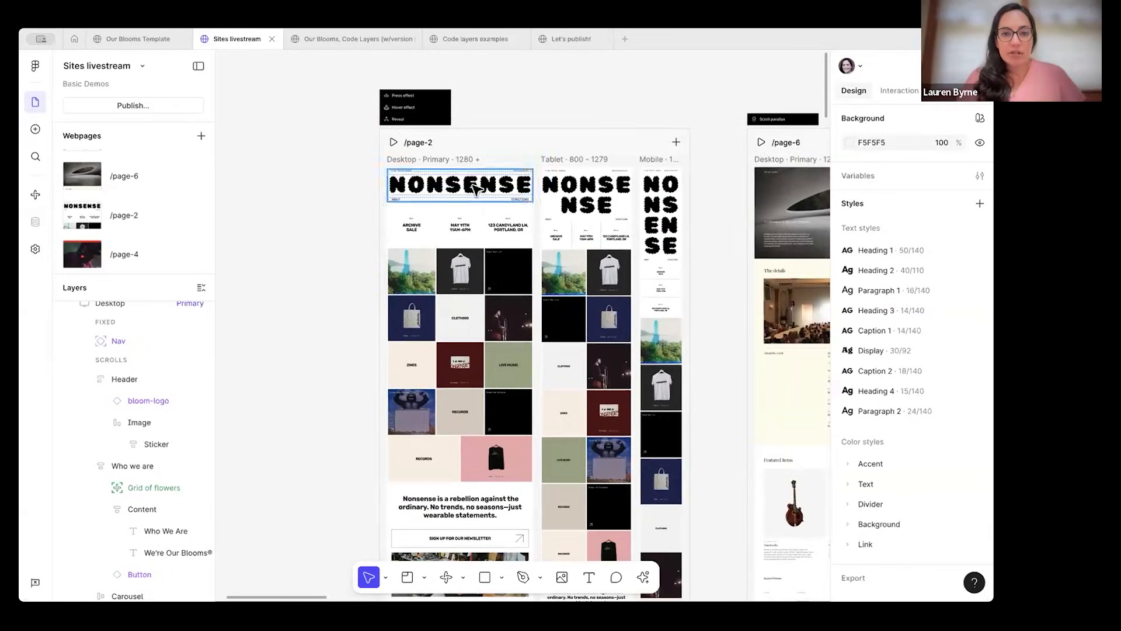
pyautogui.scroll(3, 450, 188)
pyautogui.click(432, 192)
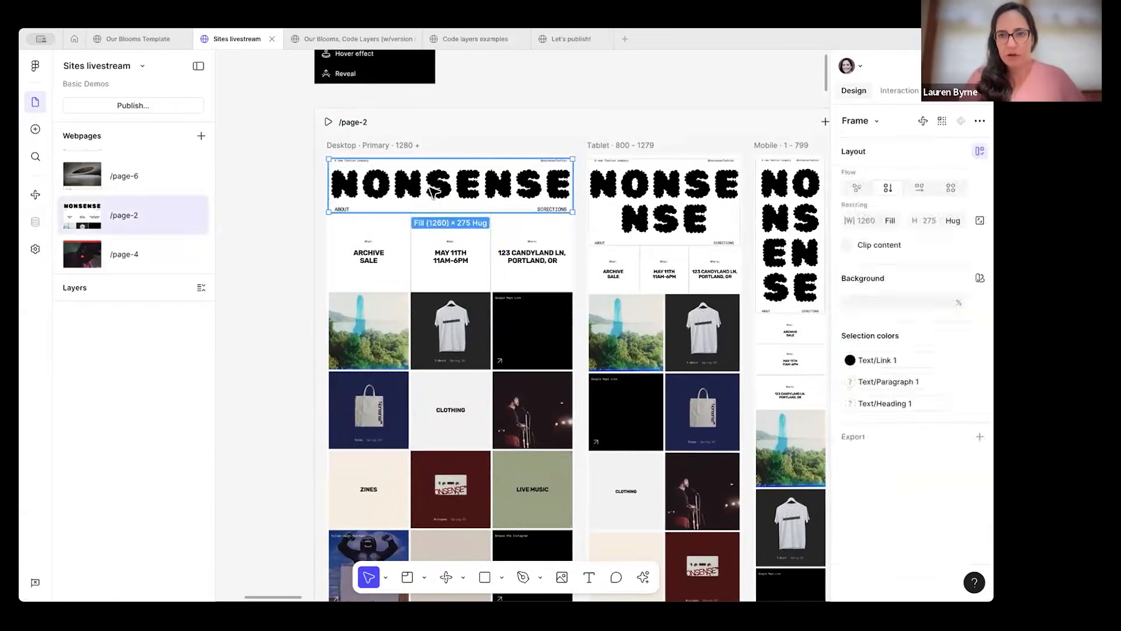
pyautogui.click(898, 93)
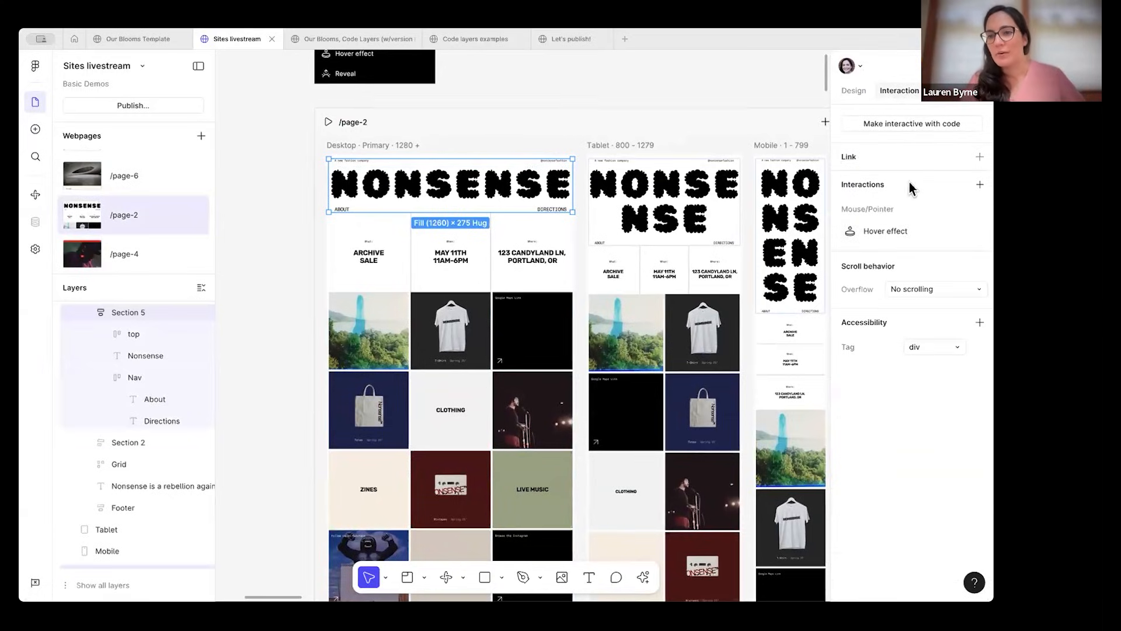
# Review the interaction types that can be added to the NONSENSE header, including the Play options, without adding any.
pyautogui.click(980, 186)
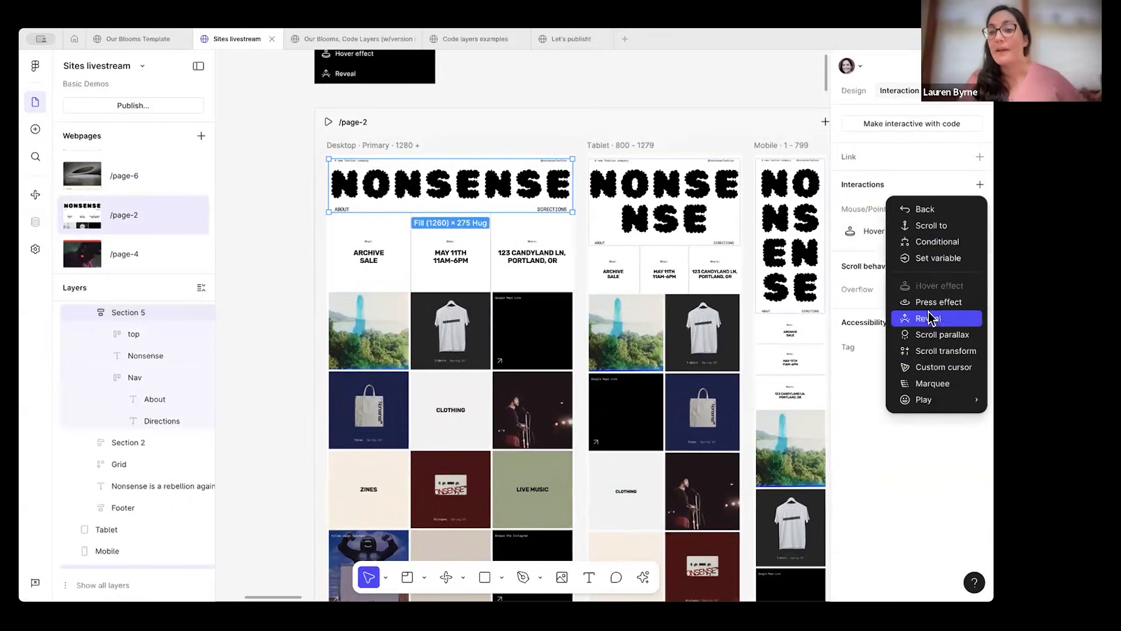
pyautogui.moveTo(930, 400)
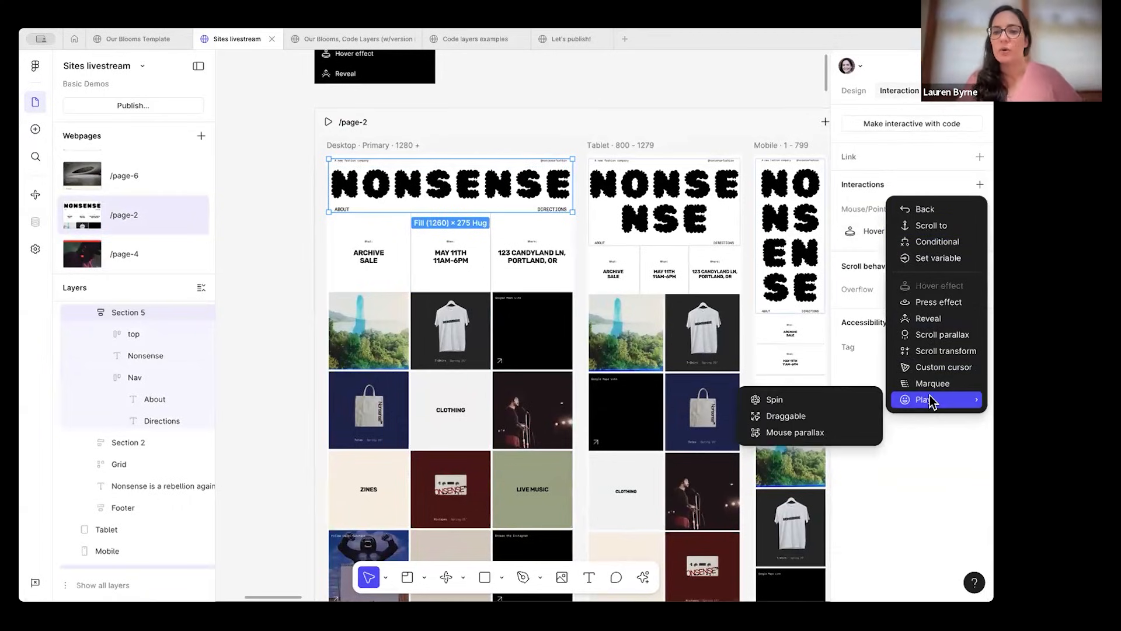
pyautogui.press('Escape')
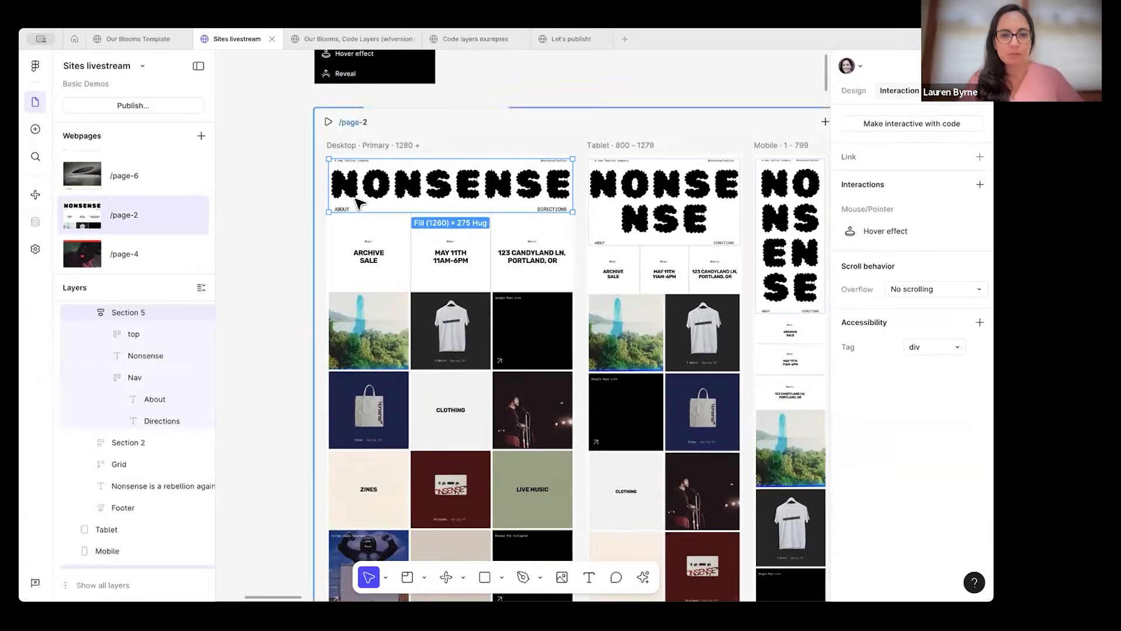
pyautogui.click(310, 246)
# Remove the hover and press effects from the ABOUT text in the Desktop header of /page-2.
pyautogui.scroll(5, 386, 146)
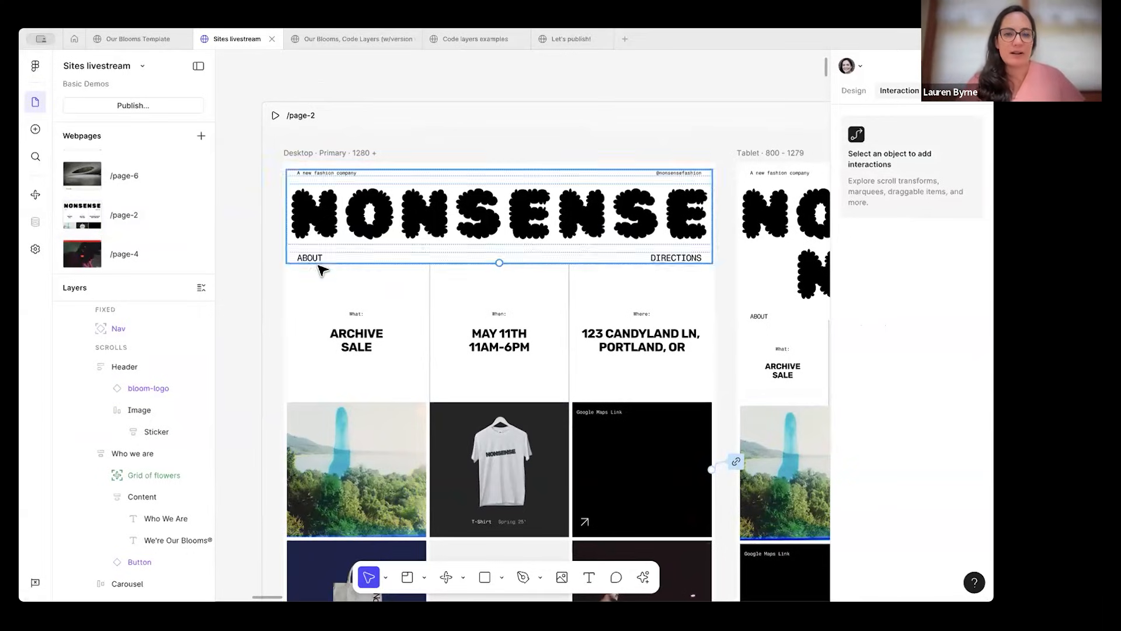
pyautogui.scroll(5, 316, 261)
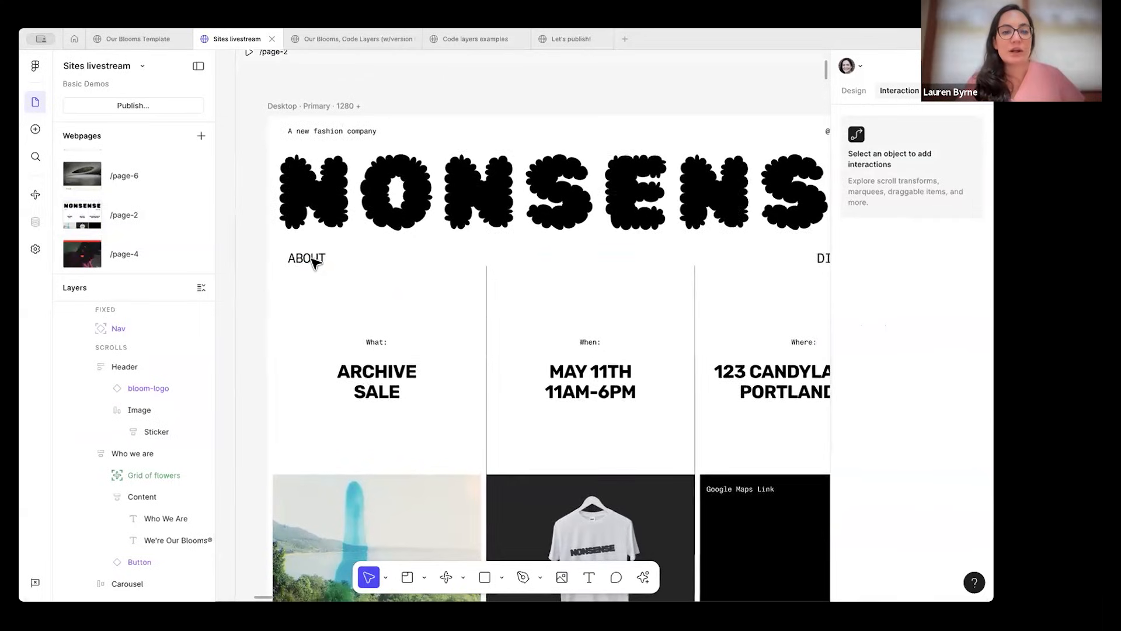
pyautogui.click(314, 261)
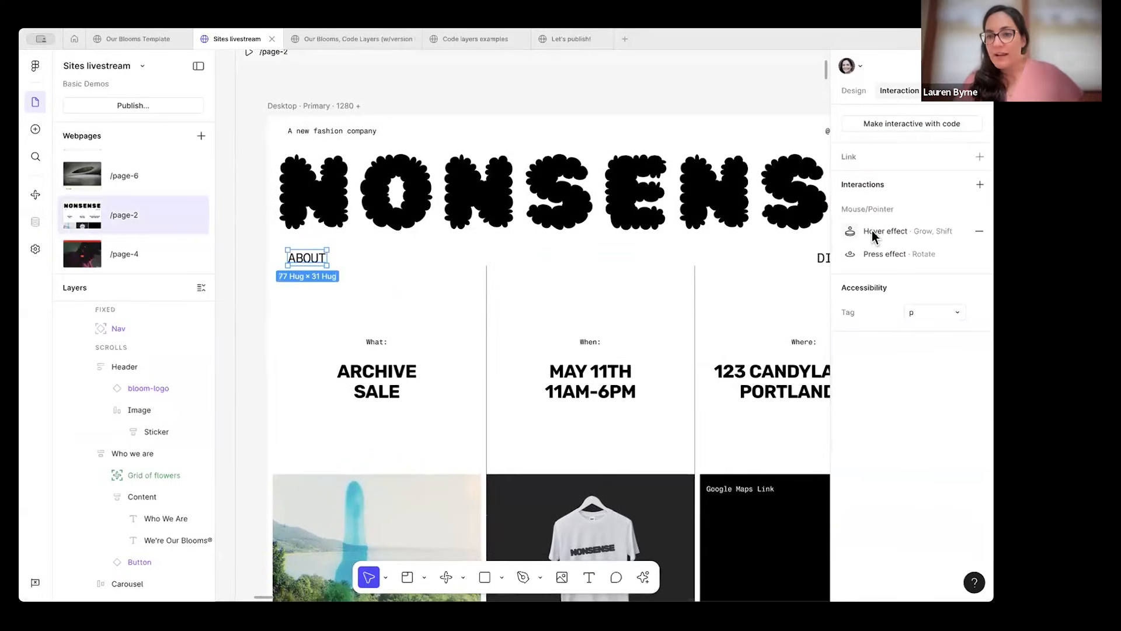
pyautogui.click(980, 231)
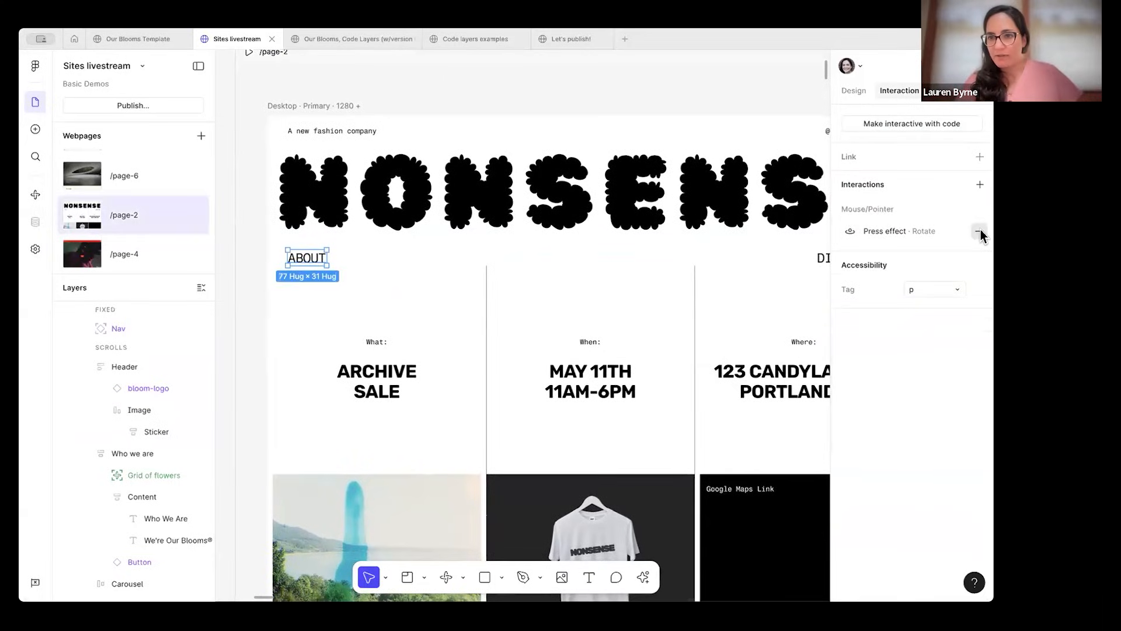
pyautogui.click(980, 231)
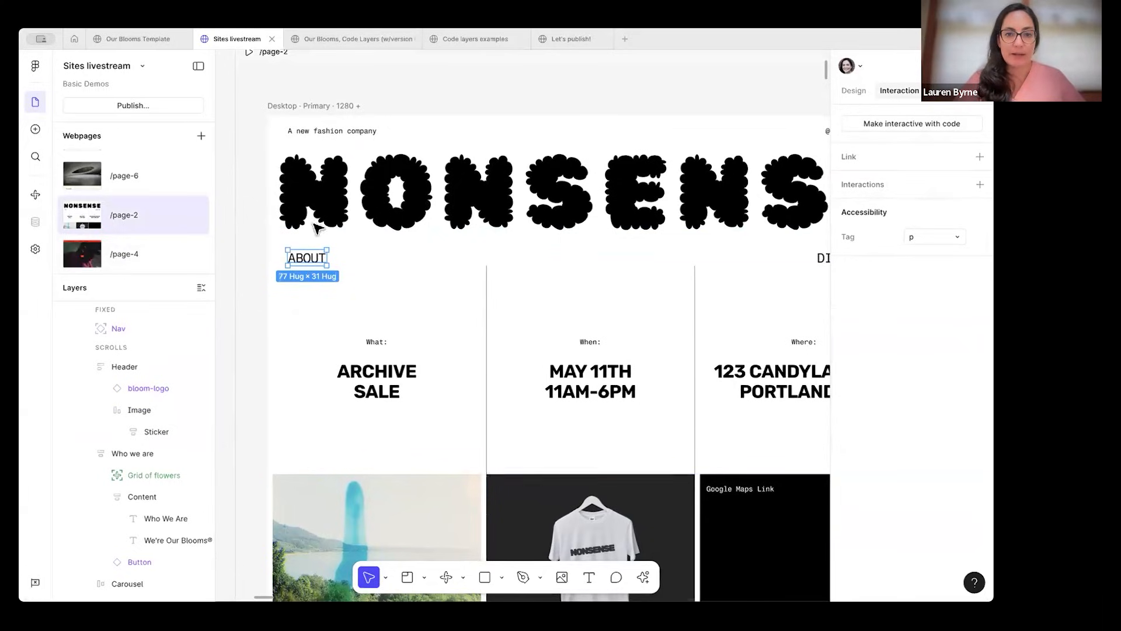
# Add a Hover effect to the ABOUT text with 80% opacity and a scale of 2x.
pyautogui.scroll(3, 289, 263)
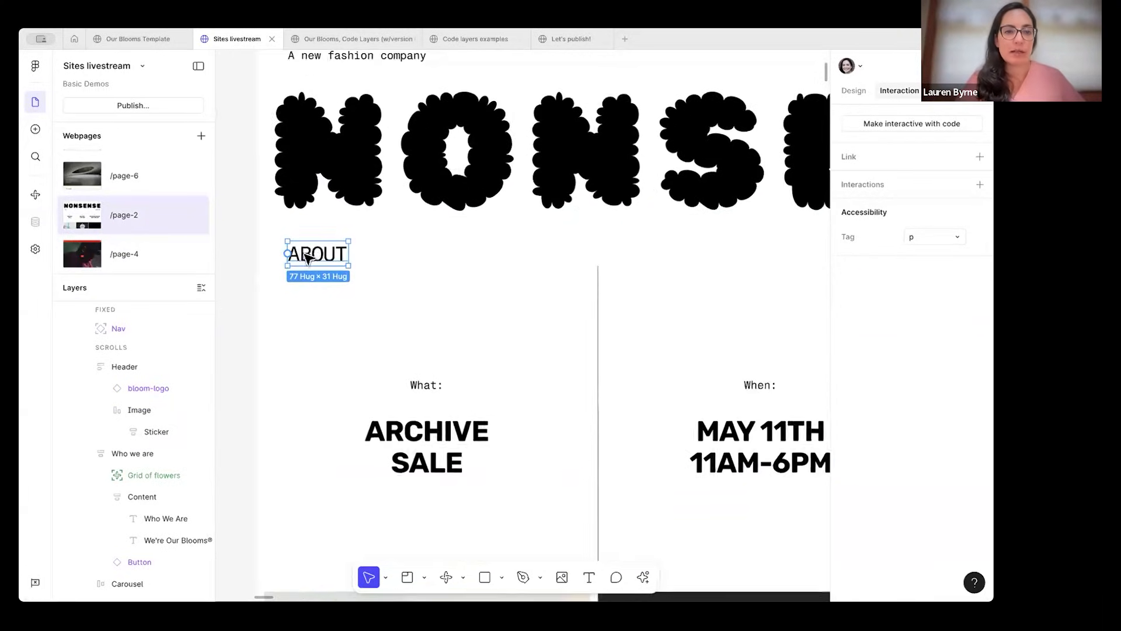
pyautogui.click(980, 185)
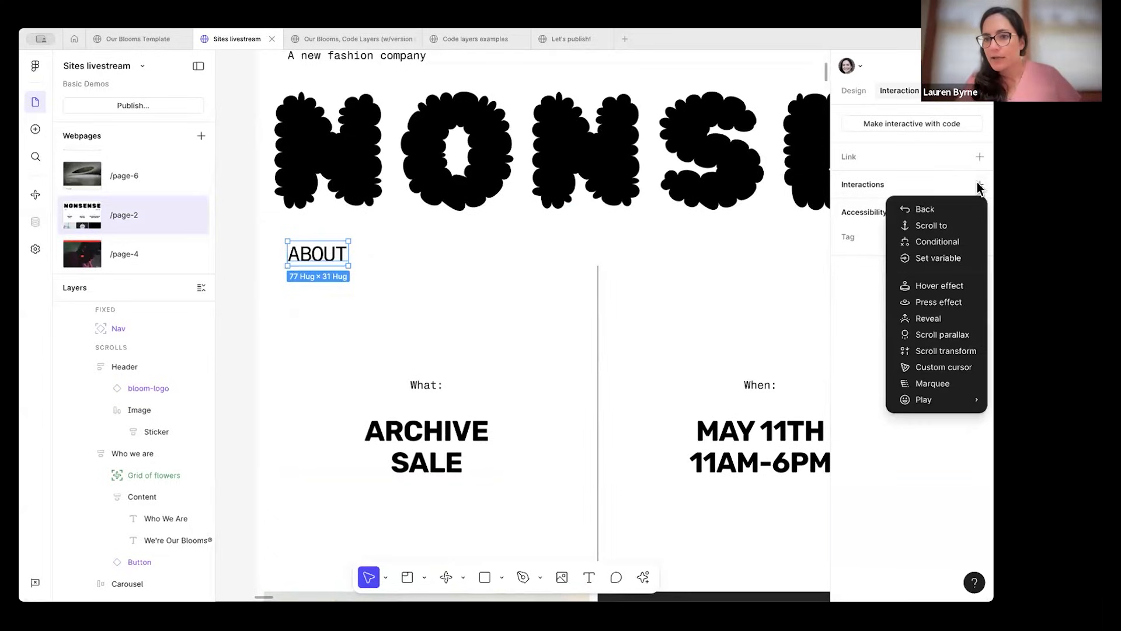
pyautogui.click(936, 287)
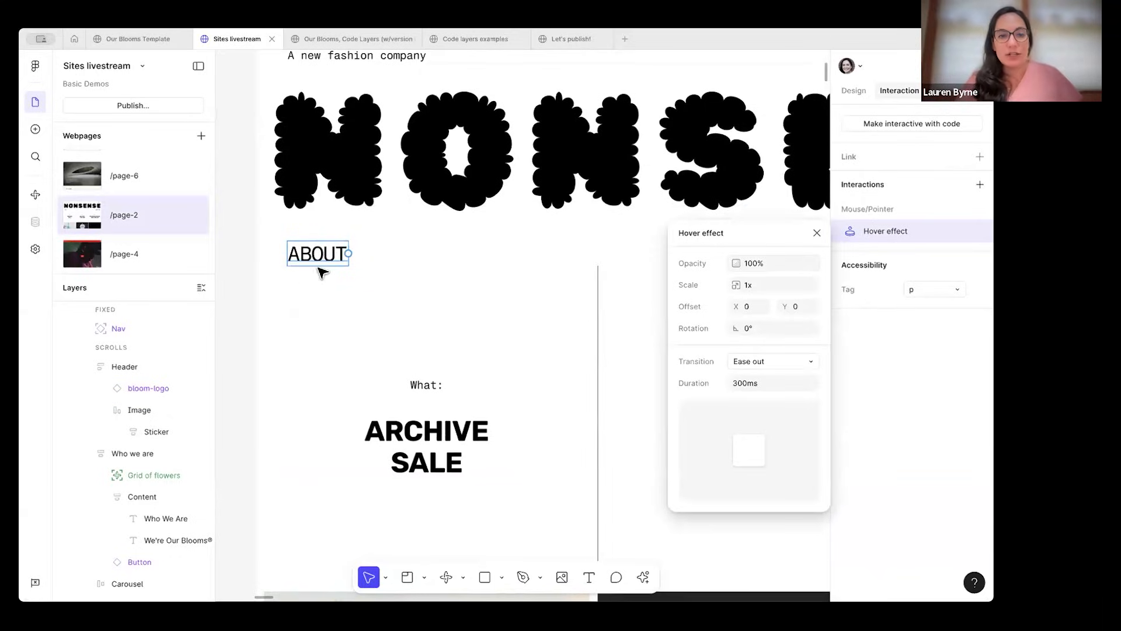
pyautogui.click(763, 264)
pyautogui.write('80')
pyautogui.press('Return')
pyautogui.click(752, 286)
pyautogui.write('2')
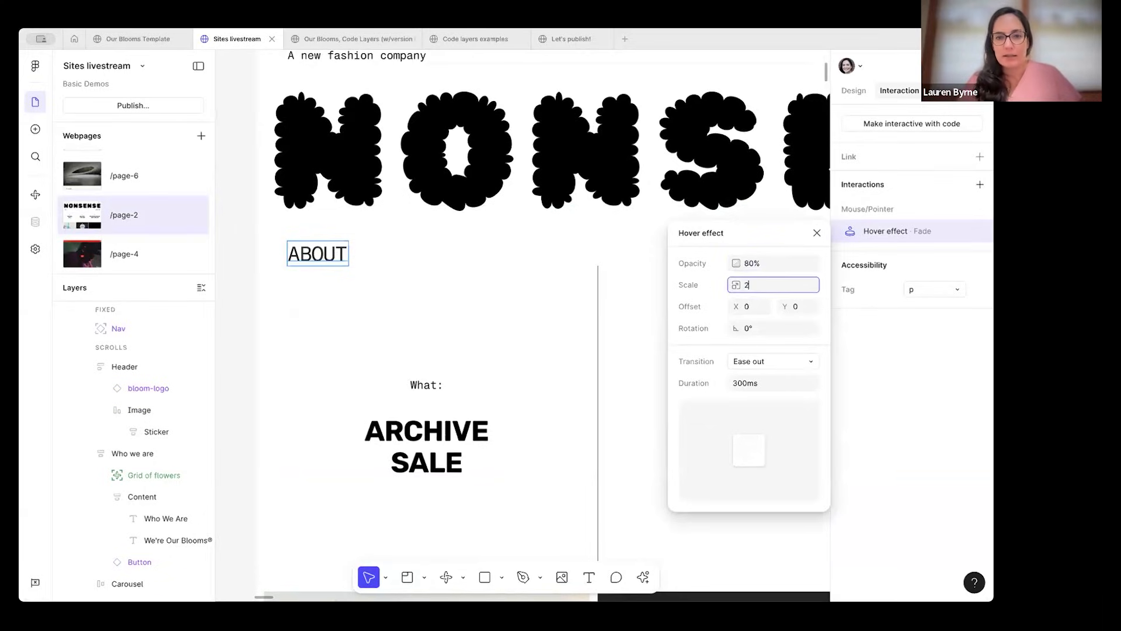
pyautogui.press('Return')
# Set the X offset of the ABOUT text's hover effect to 24.
pyautogui.click(751, 308)
pyautogui.write('16')
pyautogui.press('Return')
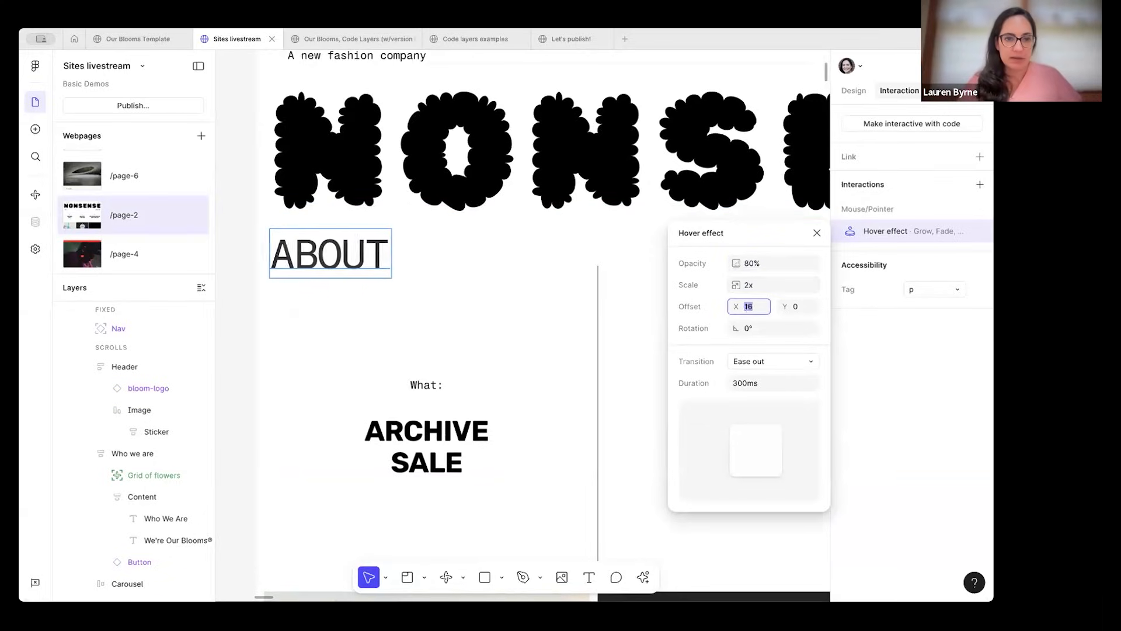
pyautogui.write('24')
pyautogui.press('Return')
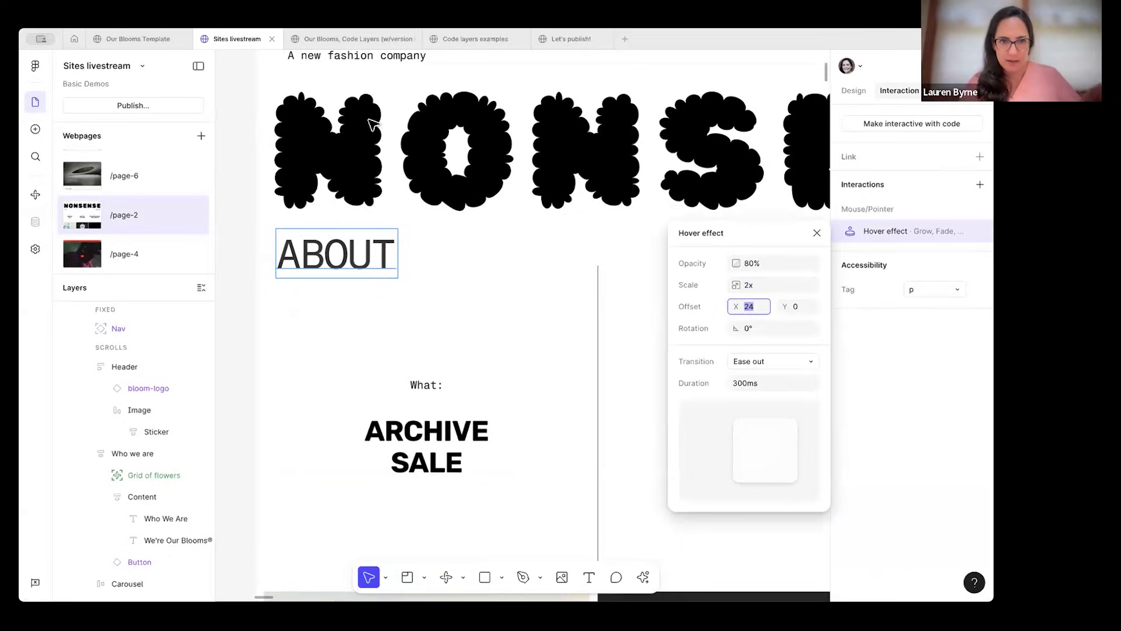
# Set the ABOUT text's hover effect rotation to 8° and its transition to Bouncy.
pyautogui.click(760, 328)
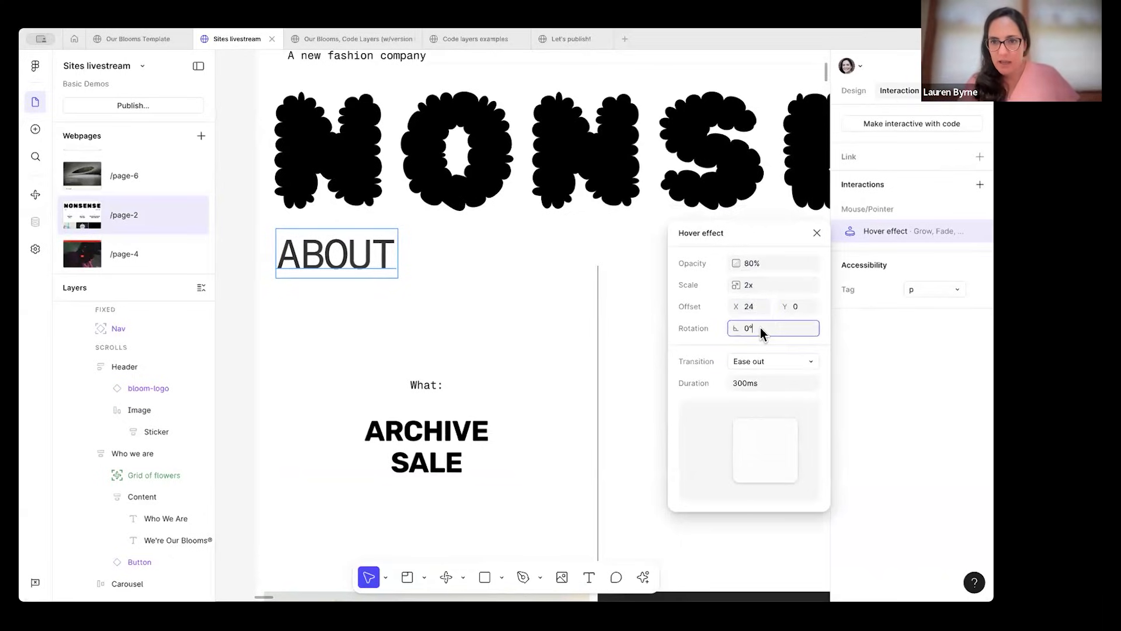
pyautogui.write('8')
pyautogui.press('Return')
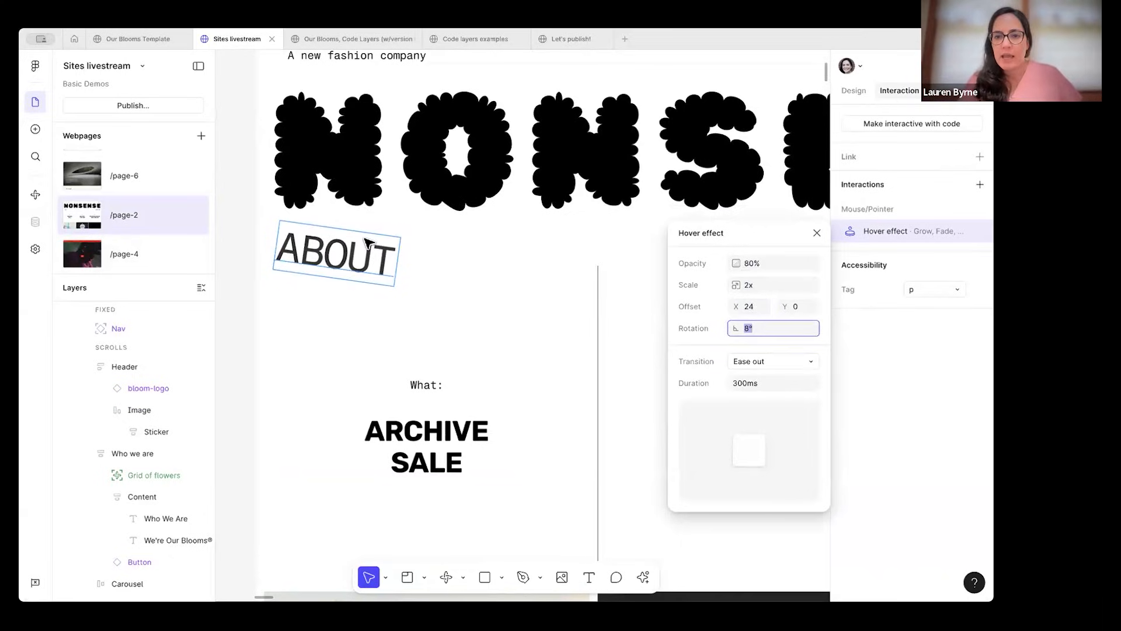
pyautogui.click(801, 363)
pyautogui.click(770, 503)
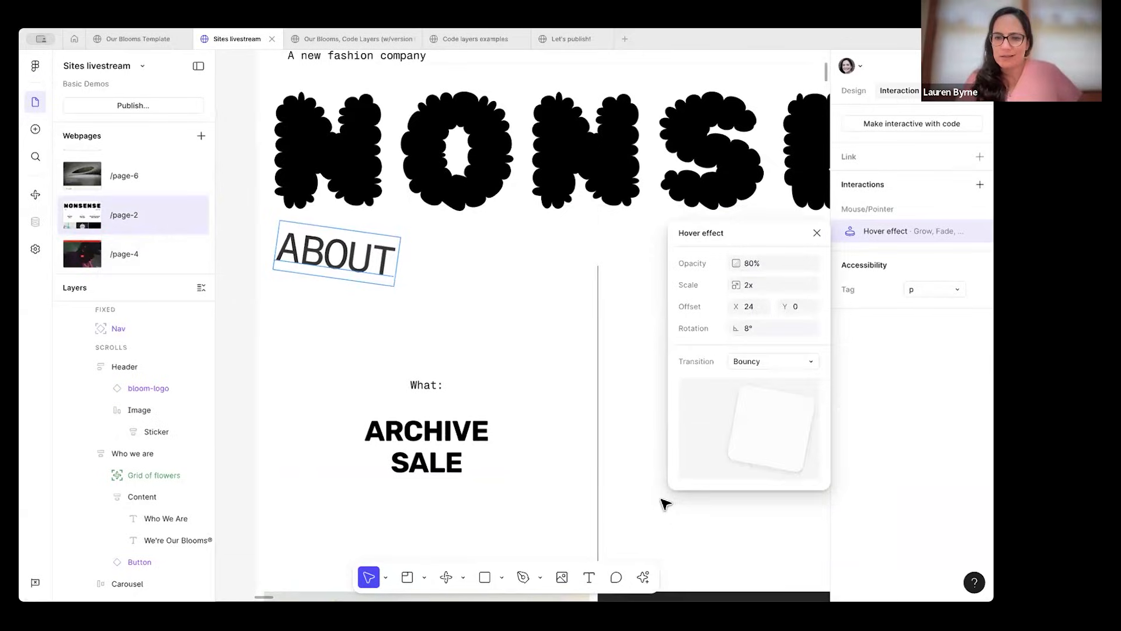
pyautogui.click(249, 237)
# Preview /page-2 at desktop size to check its header interactions, and return to the editor.
pyautogui.scroll(-3, 249, 238)
pyautogui.scroll(2, 249, 238)
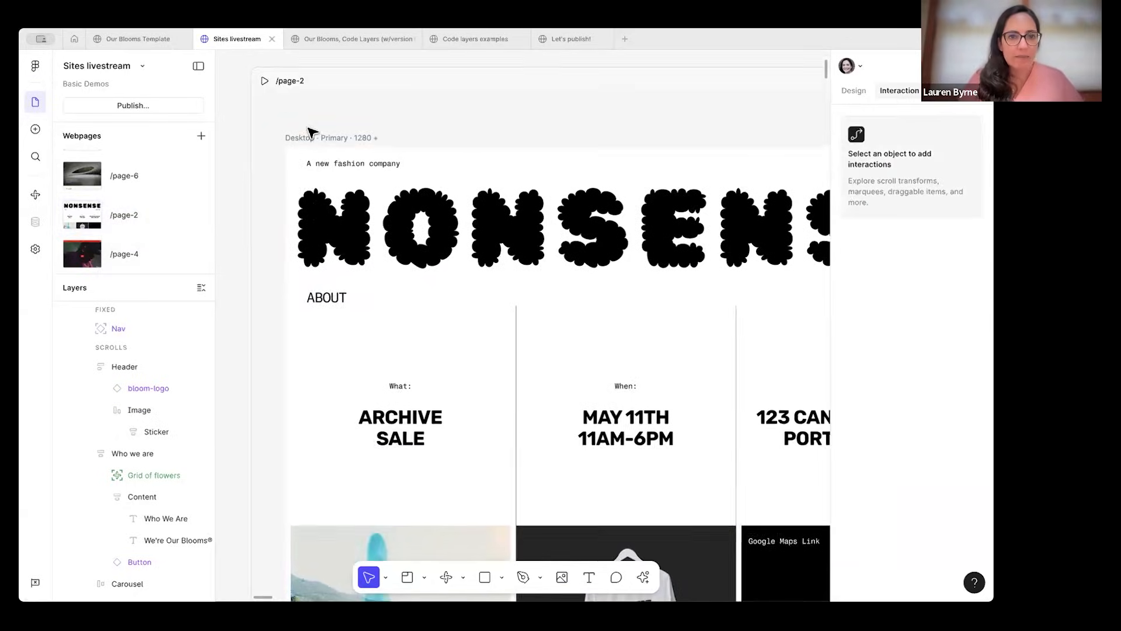
pyautogui.click(265, 81)
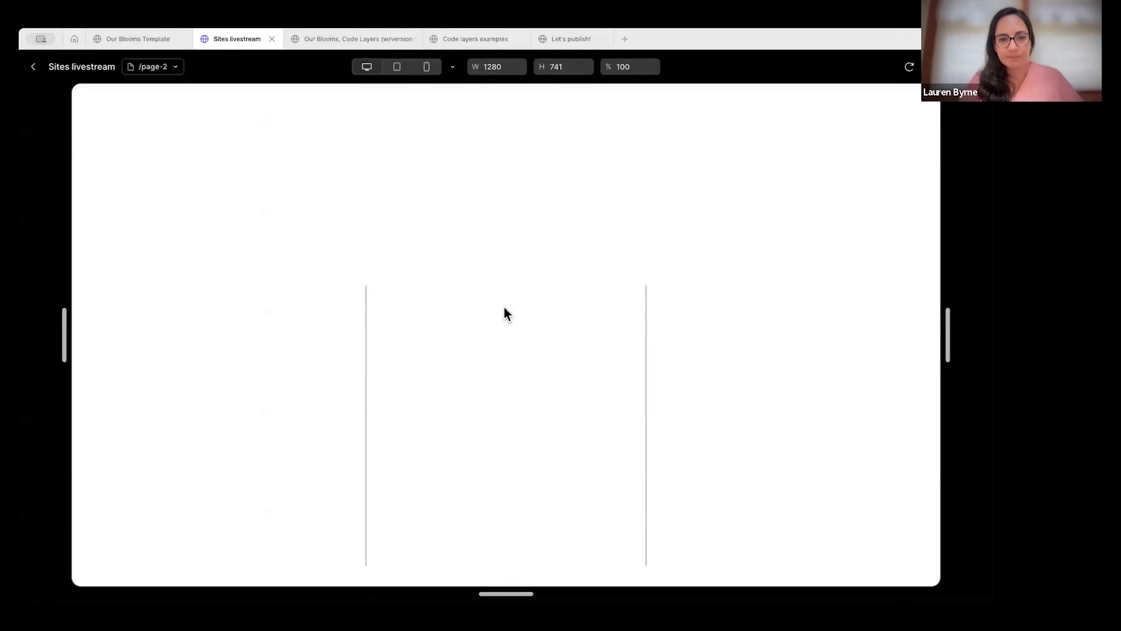
pyautogui.scroll(-2, 128, 237)
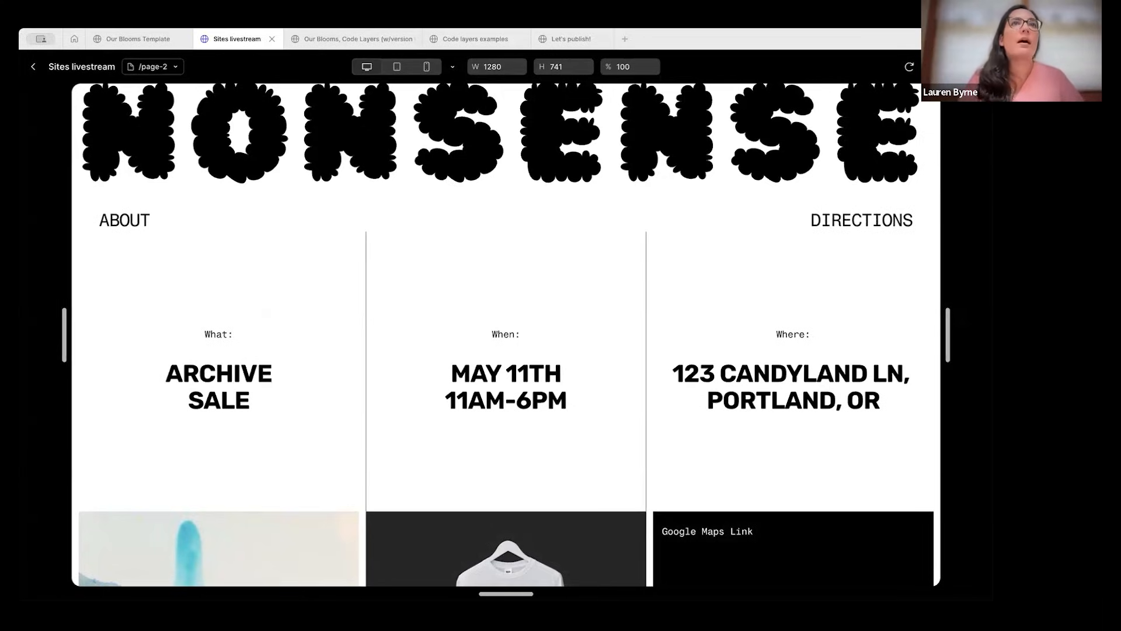
pyautogui.click(34, 67)
# Inspect the Press effect settings of the DIRECTIONS text in the Desktop header of /page-2.
pyautogui.scroll(3, 674, 357)
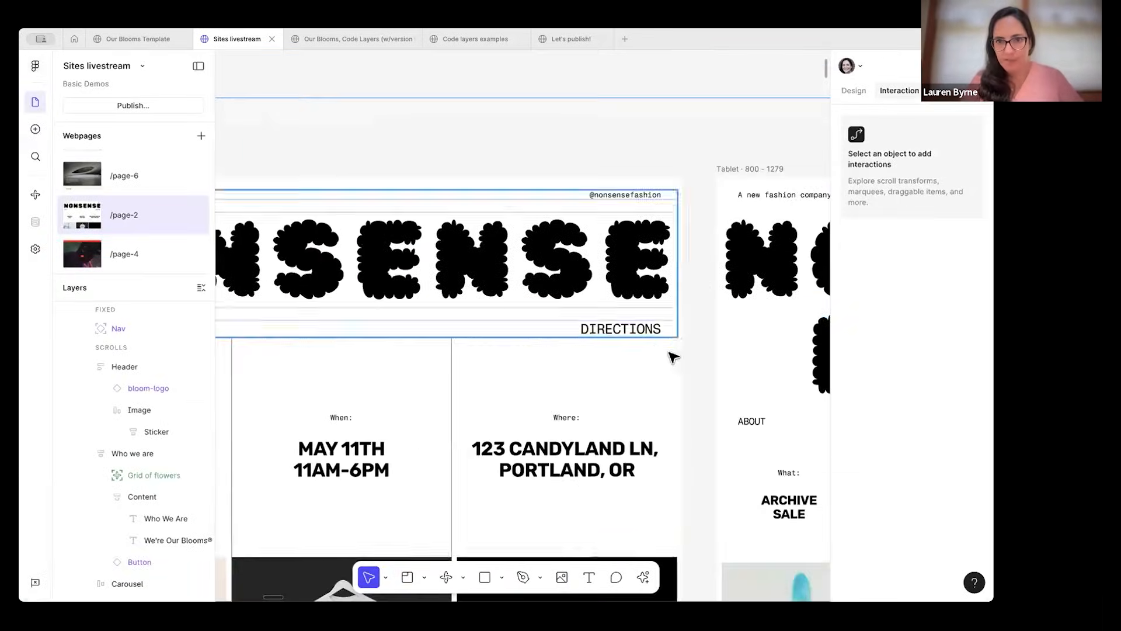
pyautogui.click(637, 330)
pyautogui.click(887, 257)
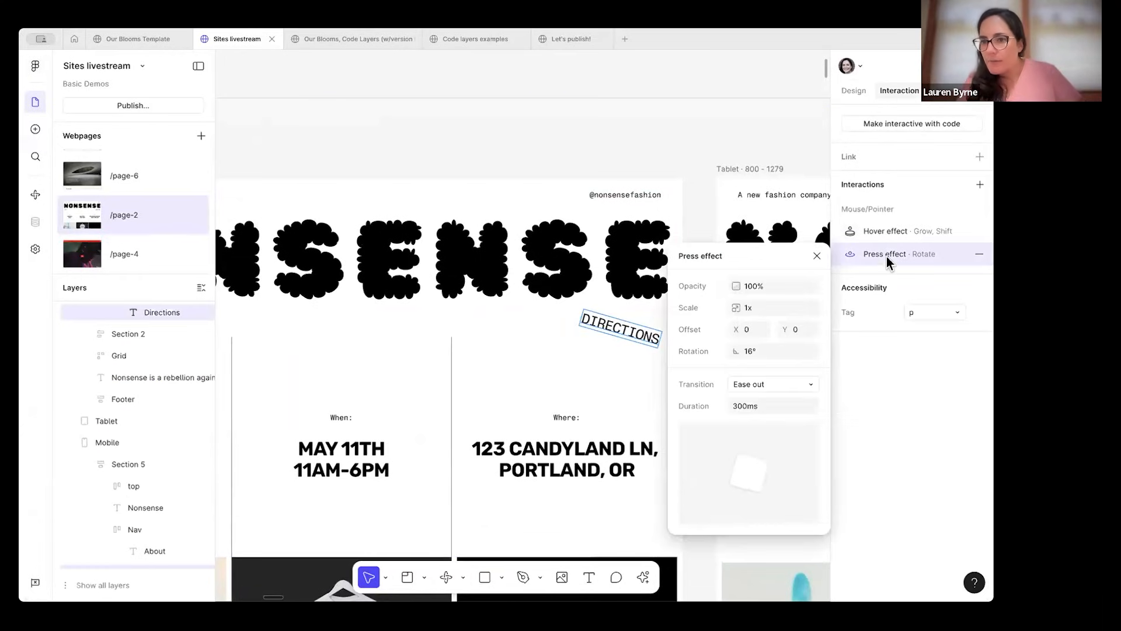
pyautogui.click(621, 143)
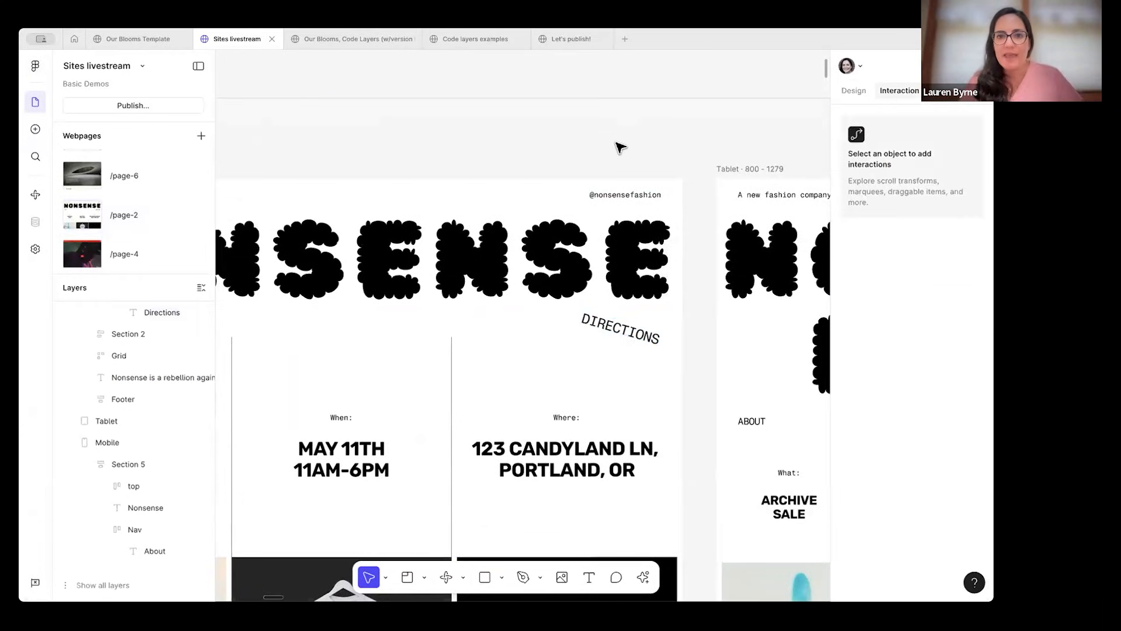
# Inspect the Reveal interaction settings of the landscape image in the Desktop grid of /page-2.
pyautogui.scroll(-5, 618, 145)
pyautogui.scroll(-3, 621, 147)
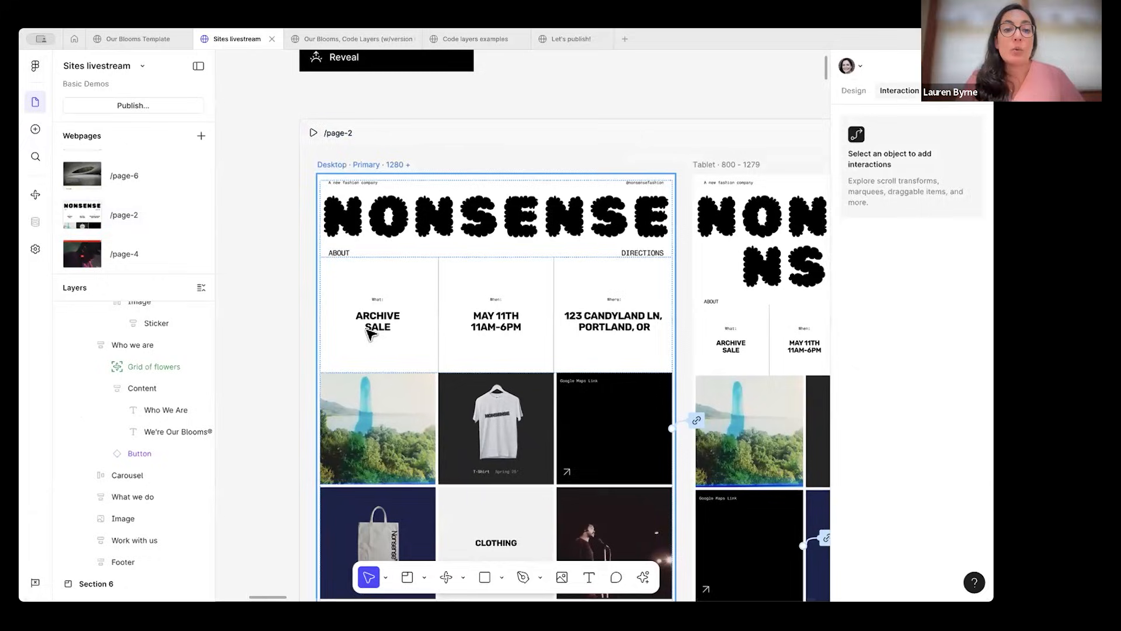
pyautogui.click(364, 420)
pyautogui.click(378, 418)
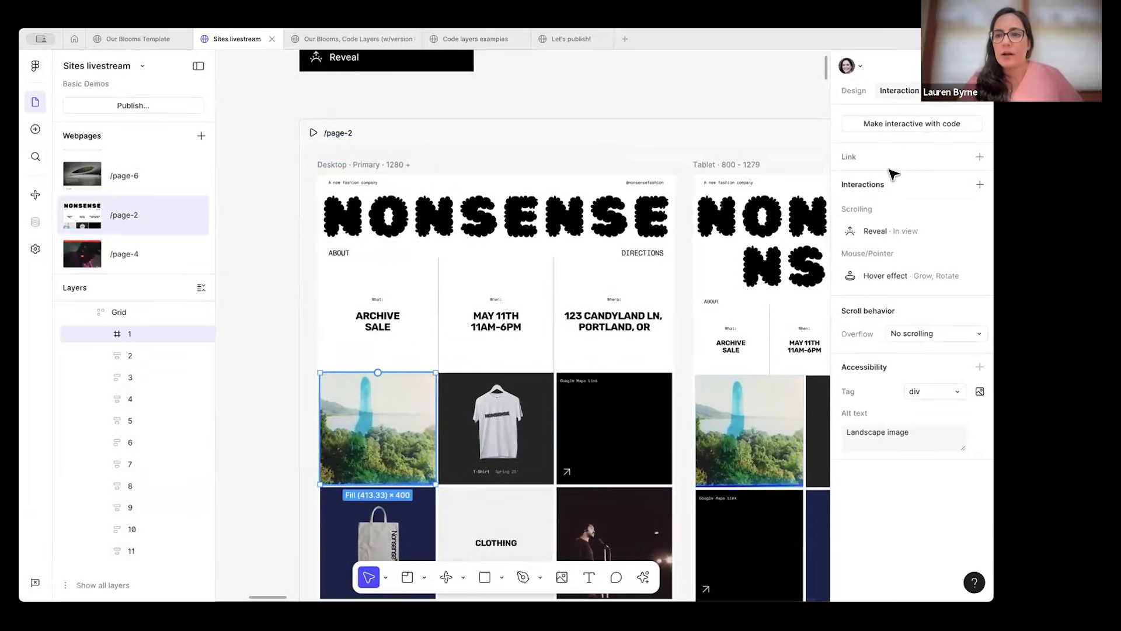
pyautogui.click(884, 228)
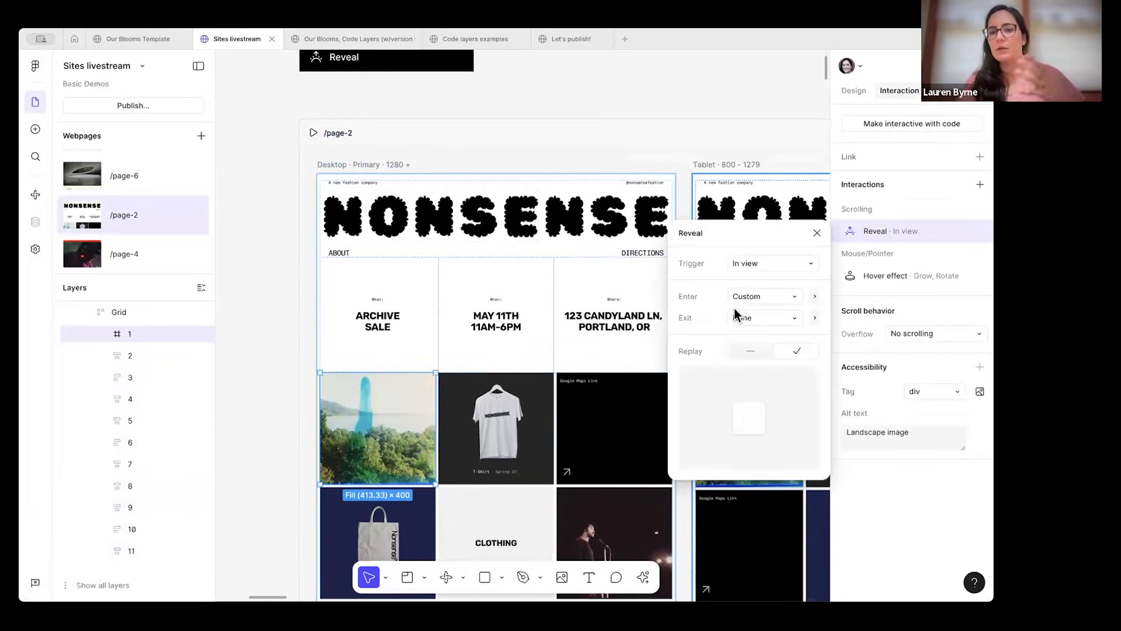
# Check the trigger options of the landscape image's Reveal interaction without changing them, and close its settings.
pyautogui.click(776, 268)
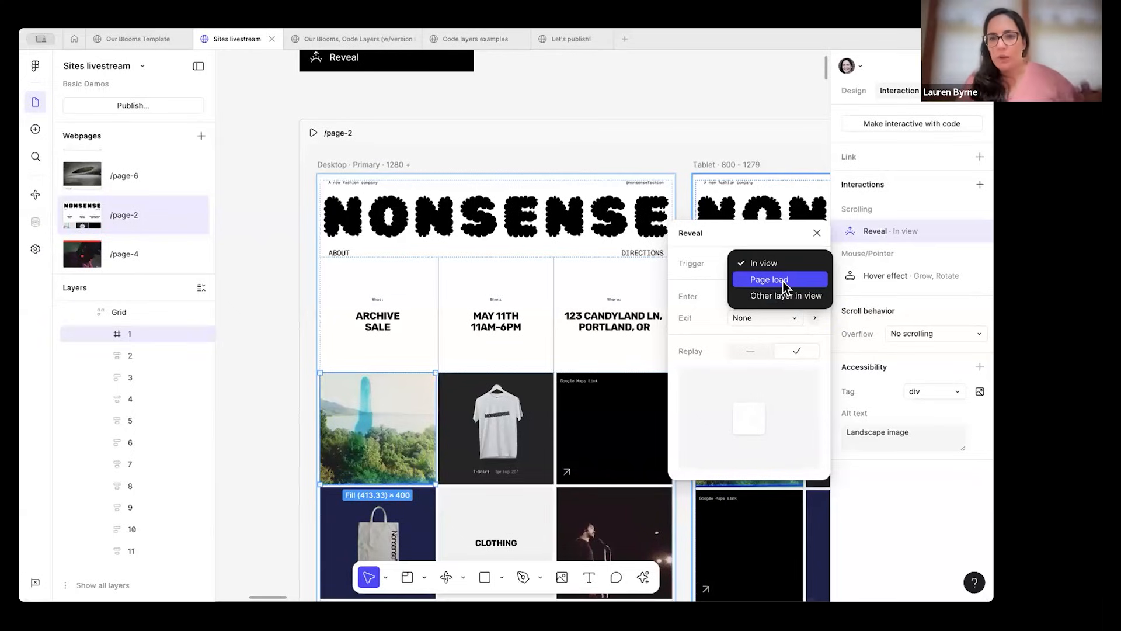
pyautogui.click(712, 273)
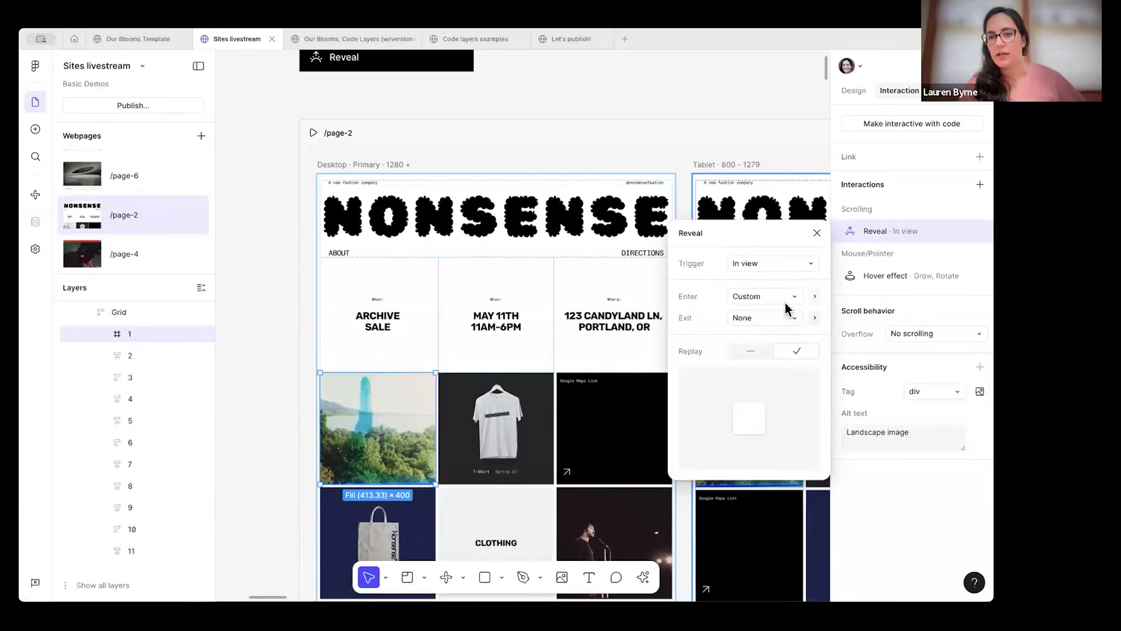
pyautogui.click(817, 233)
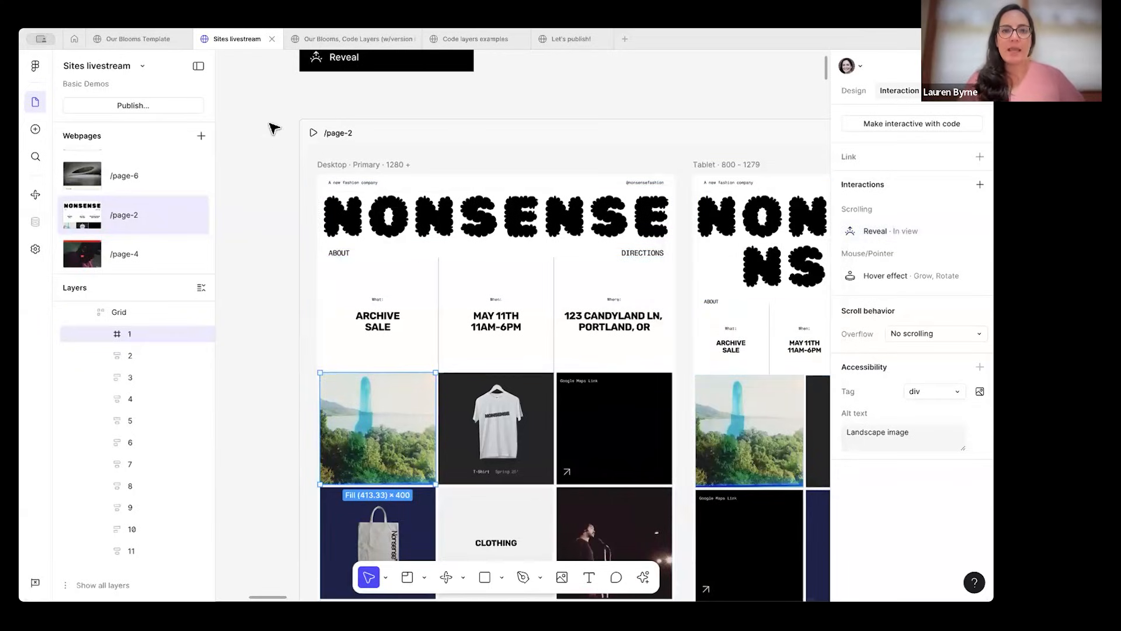
# Preview /page-2 at desktop size to check the reveal effects of the grid images, and return to the editor.
pyautogui.click(314, 133)
pyautogui.scroll(-6, 487, 334)
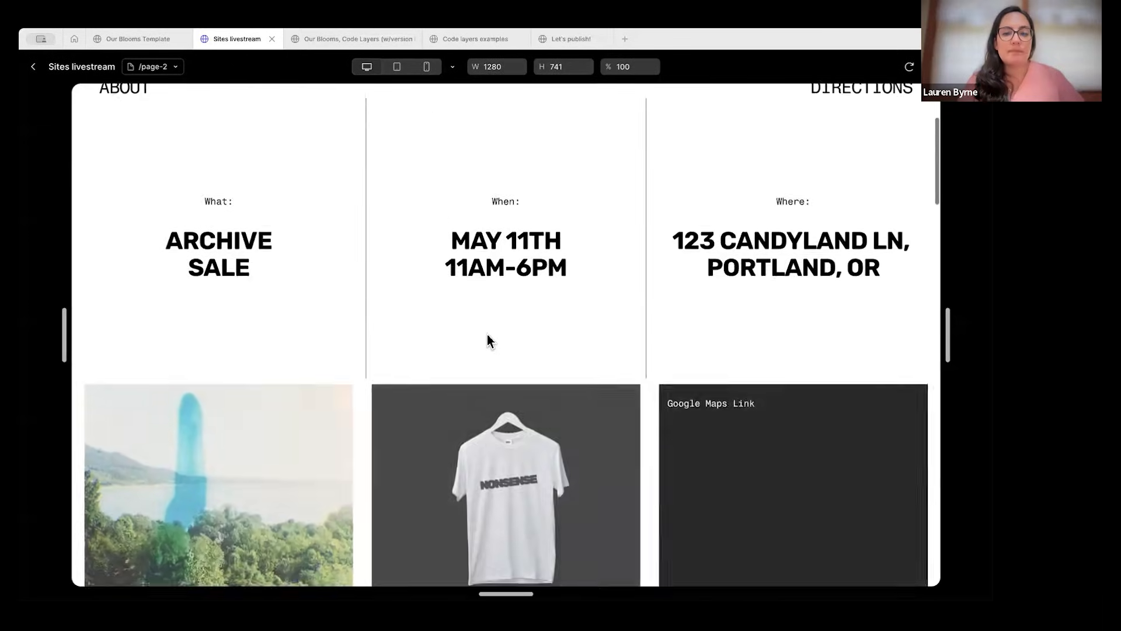
pyautogui.scroll(-5, 308, 506)
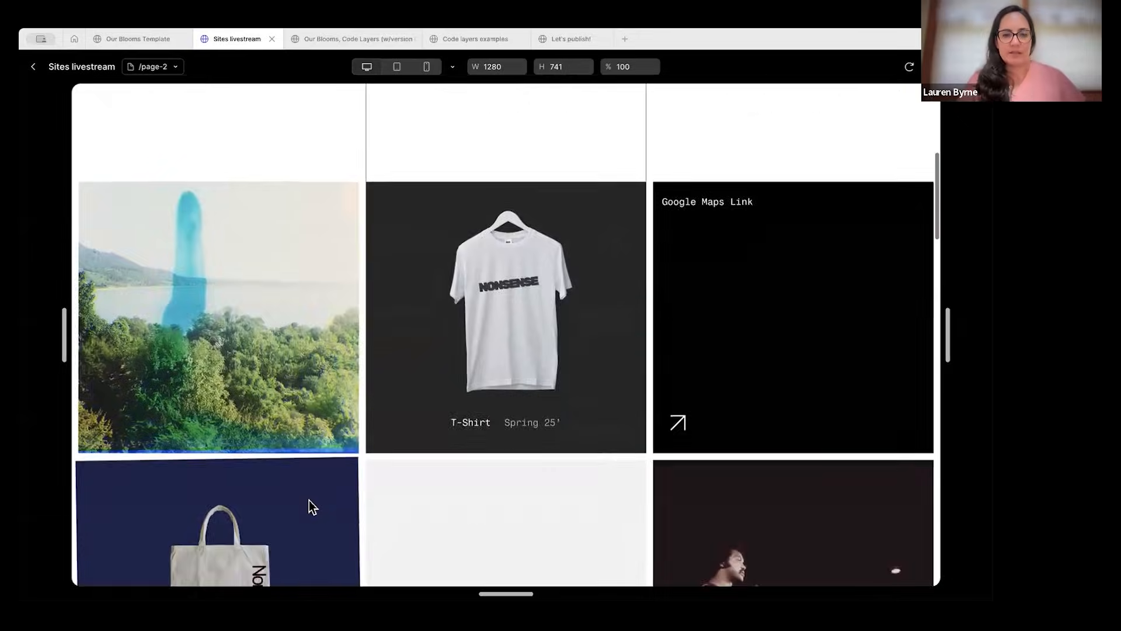
pyautogui.scroll(-1, 310, 501)
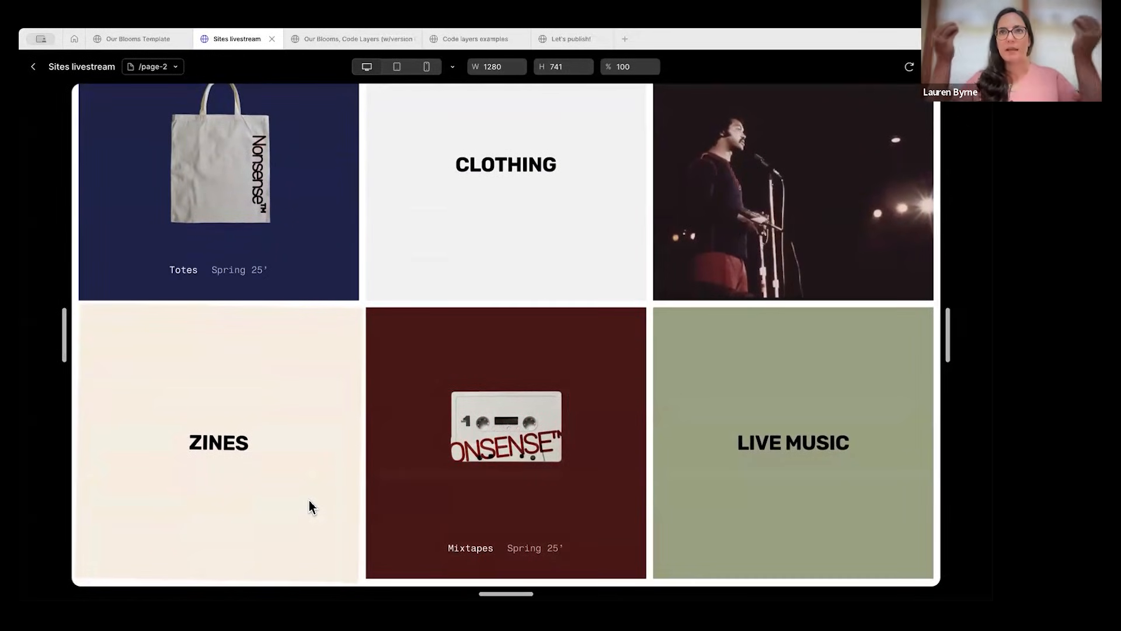
pyautogui.scroll(-3, 309, 500)
pyautogui.scroll(10, 308, 500)
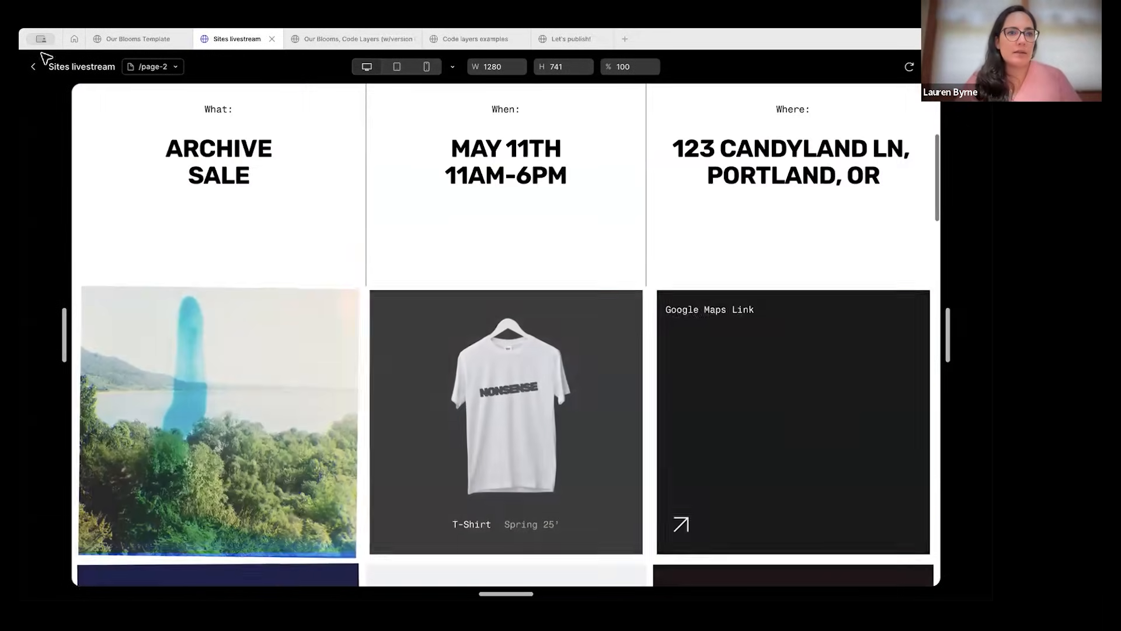
pyautogui.click(34, 67)
pyautogui.click(566, 107)
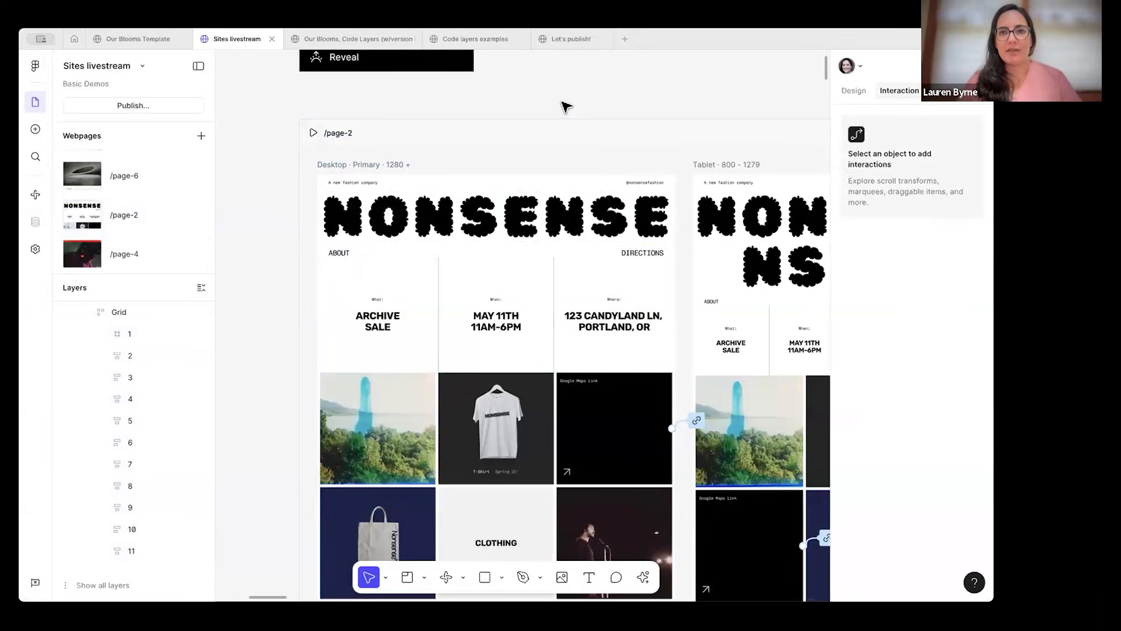
# Preview /page-6 at desktop size to check its scroll parallax effect, and return to the editor.
pyautogui.scroll(-5, 567, 107)
pyautogui.hscroll(10, 566, 107)
pyautogui.hscroll(-1, 566, 107)
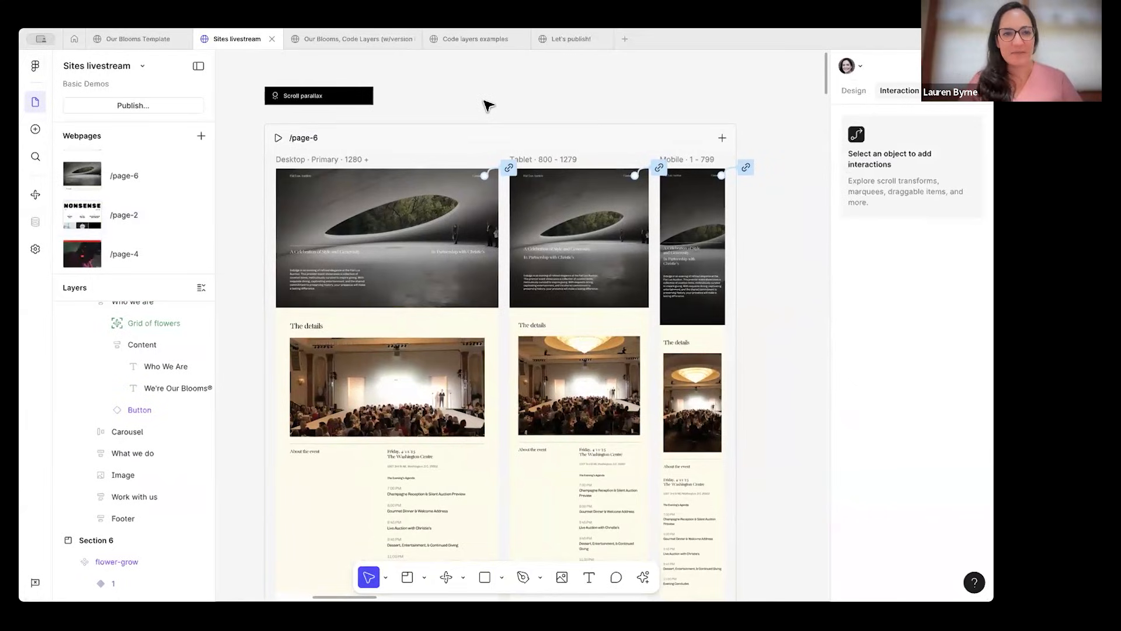
pyautogui.click(279, 139)
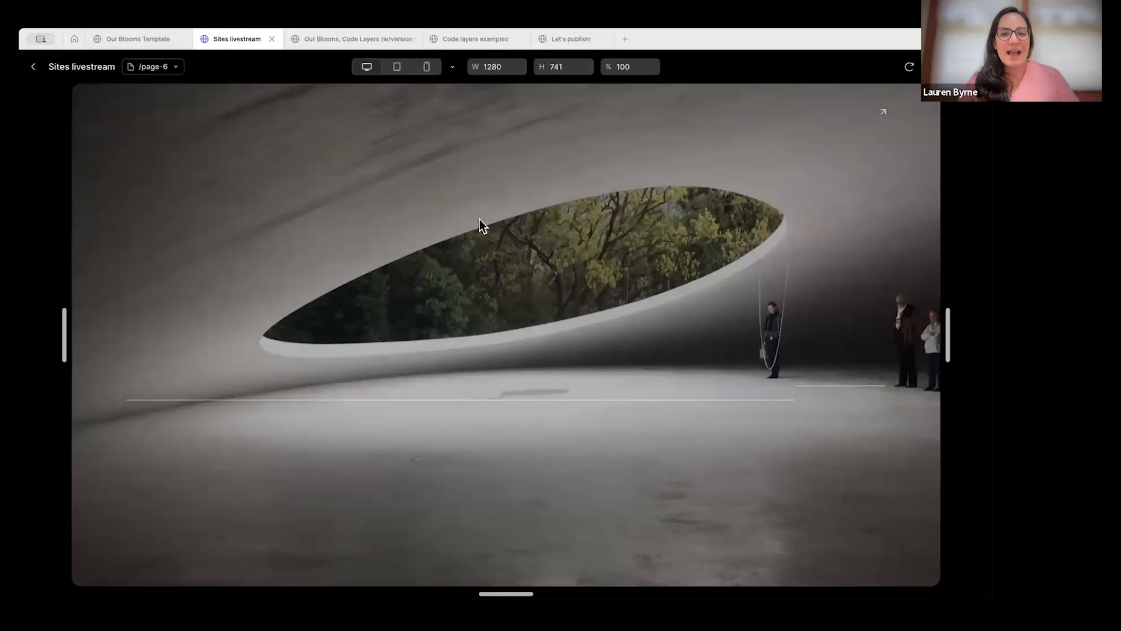
pyautogui.scroll(-1, 459, 167)
pyautogui.scroll(-5, 459, 167)
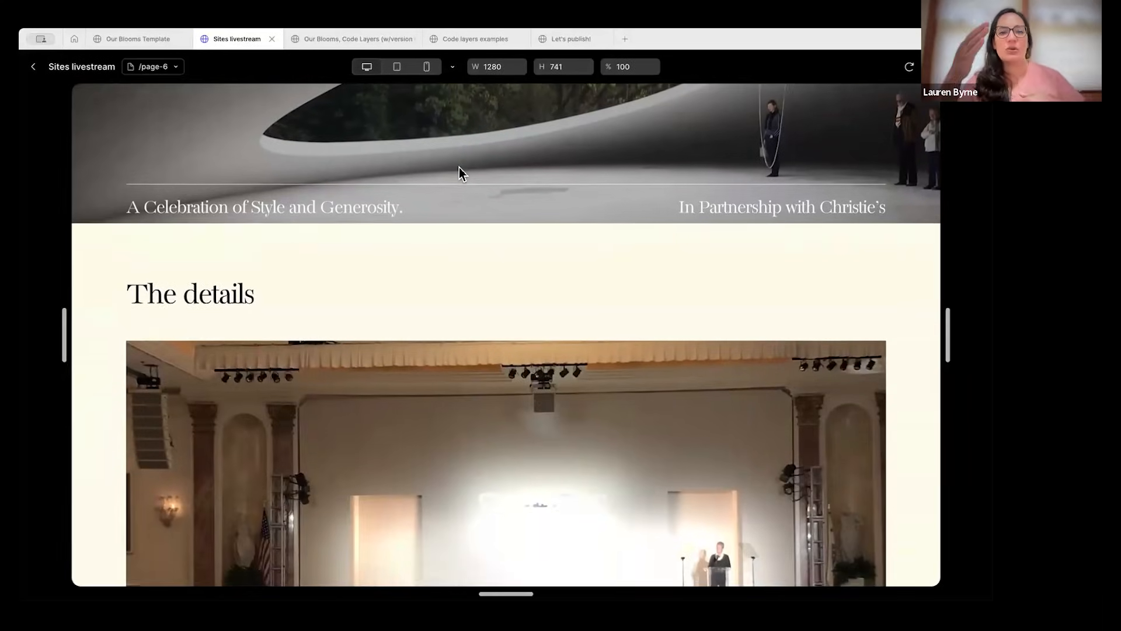
pyautogui.scroll(-3, 459, 167)
pyautogui.scroll(8, 460, 167)
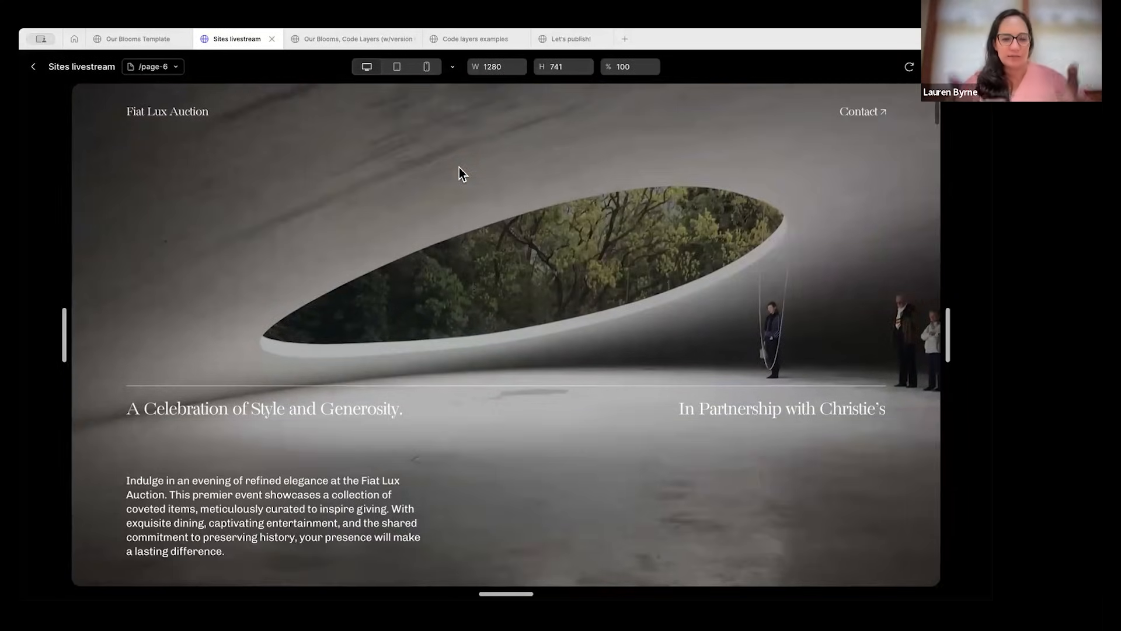
pyautogui.scroll(-2, 264, 169)
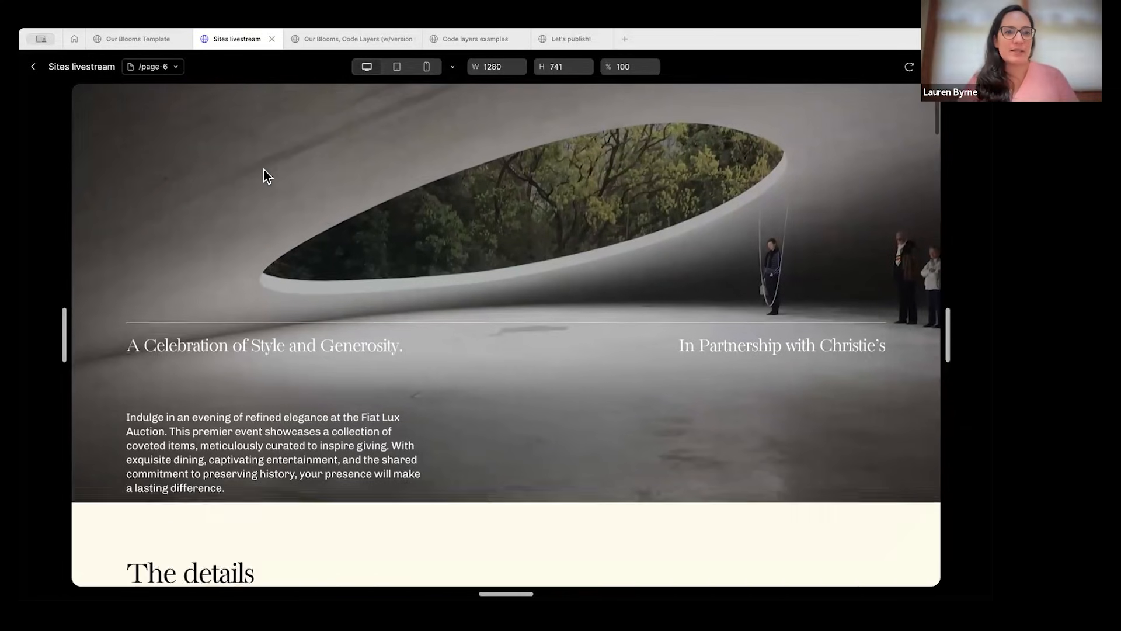
pyautogui.click(34, 67)
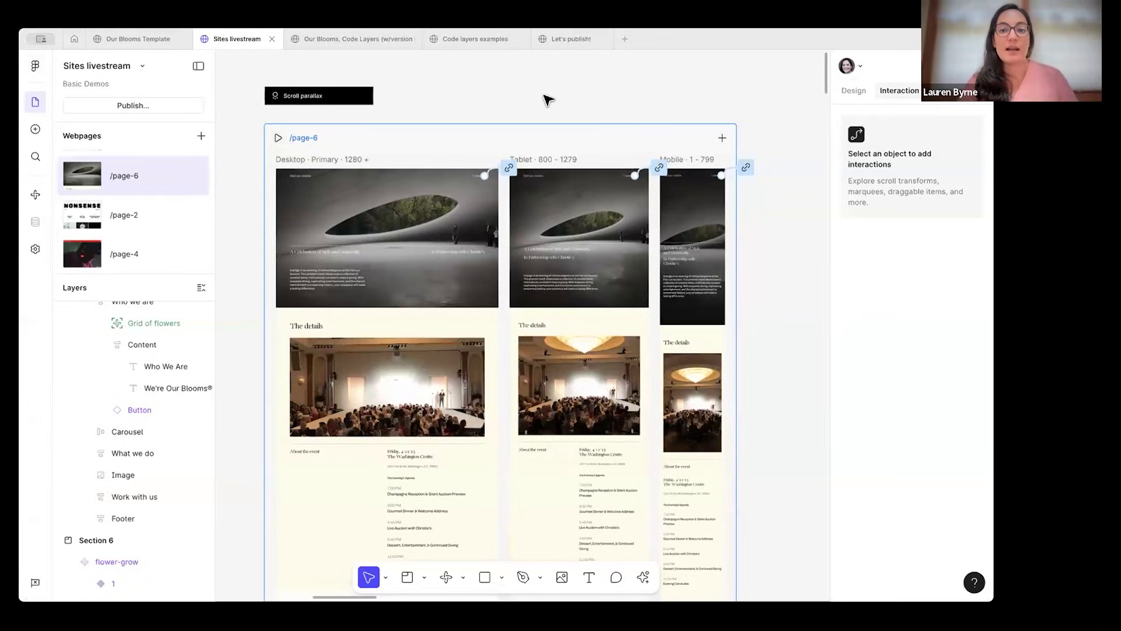
# Inspect the Scroll transform settings of the disc image in the Desktop layout of /page-7.
pyautogui.scroll(-3, 548, 99)
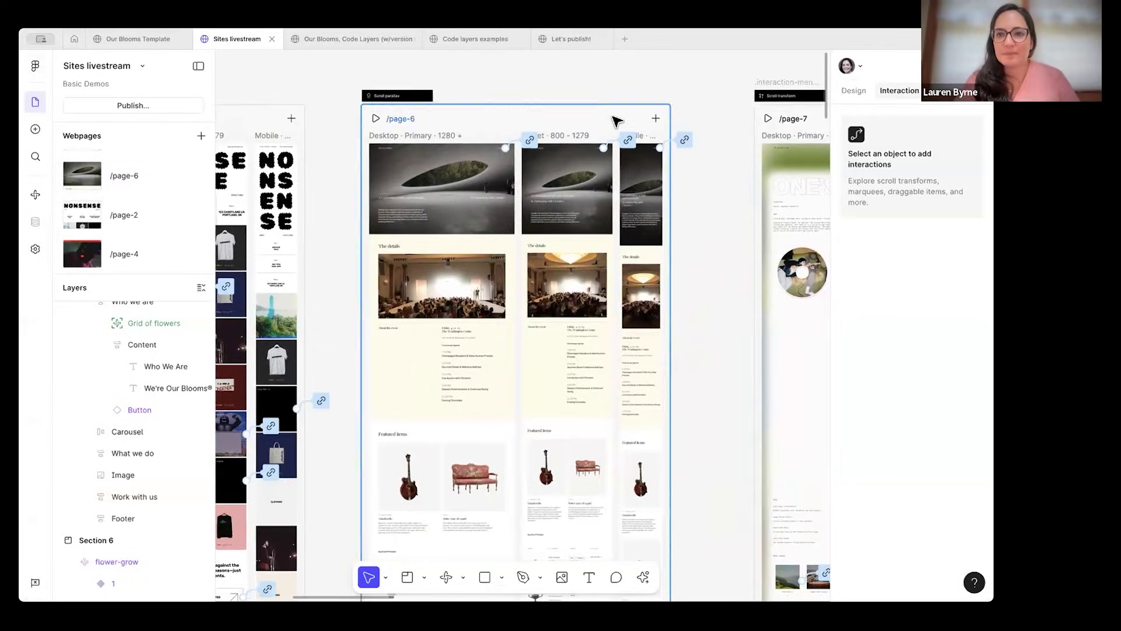
pyautogui.hscroll(10, 616, 117)
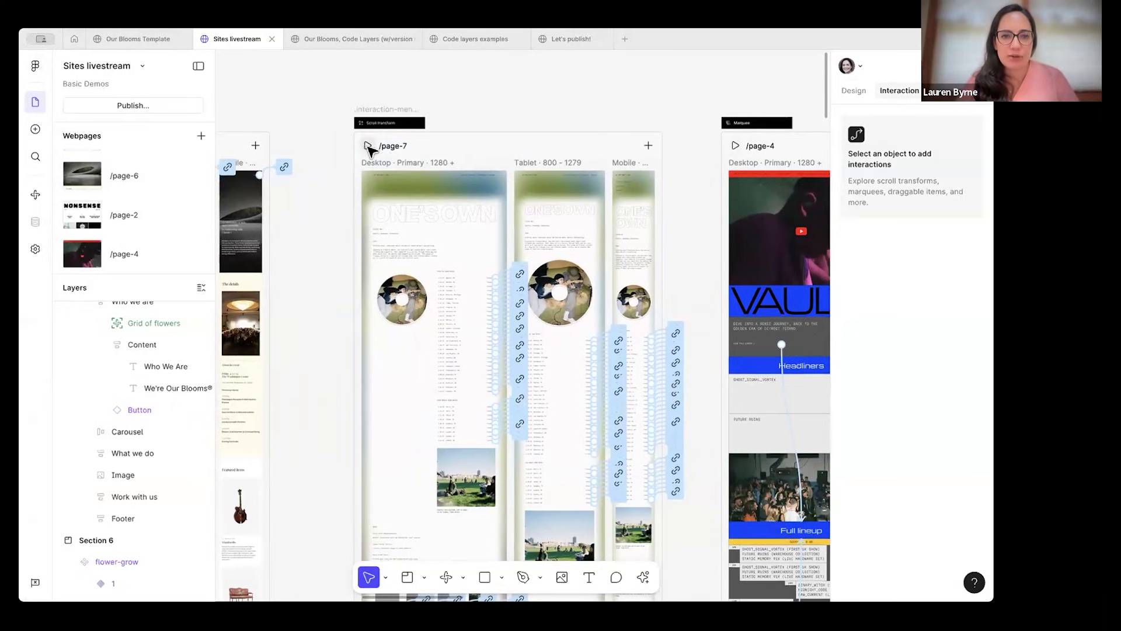
pyautogui.click(413, 298)
pyautogui.click(412, 298)
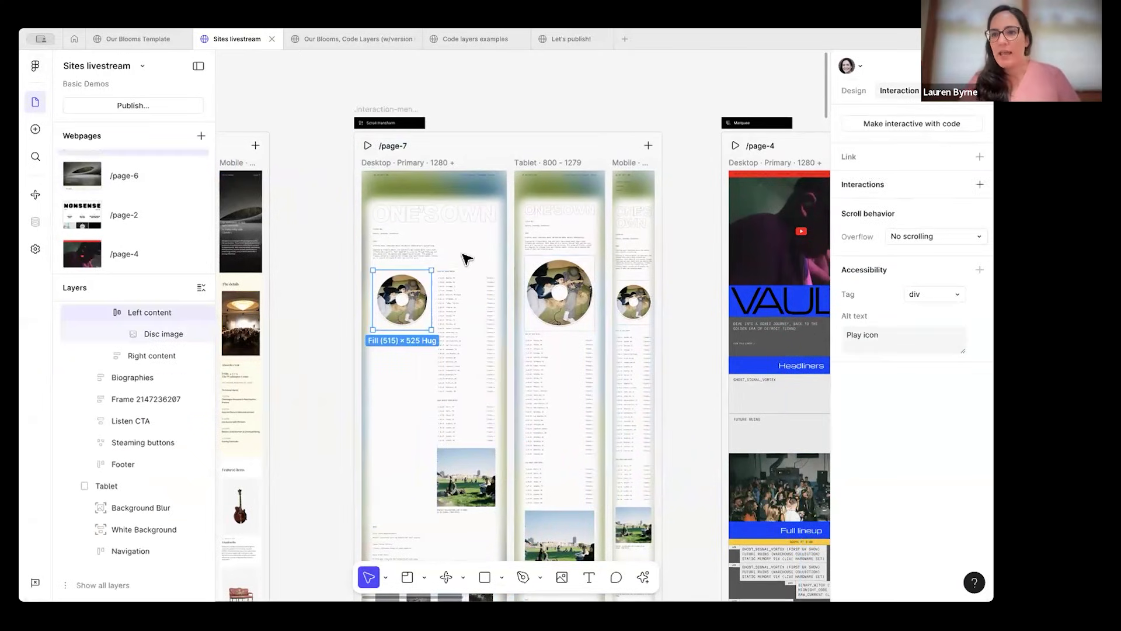
pyautogui.click(416, 310)
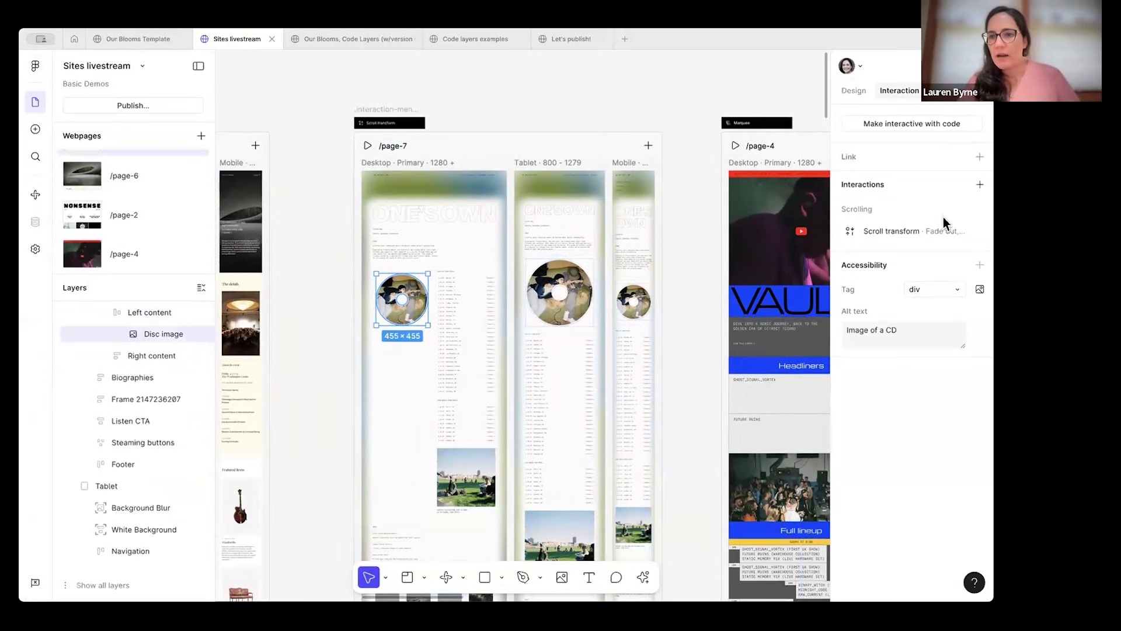
pyautogui.click(878, 234)
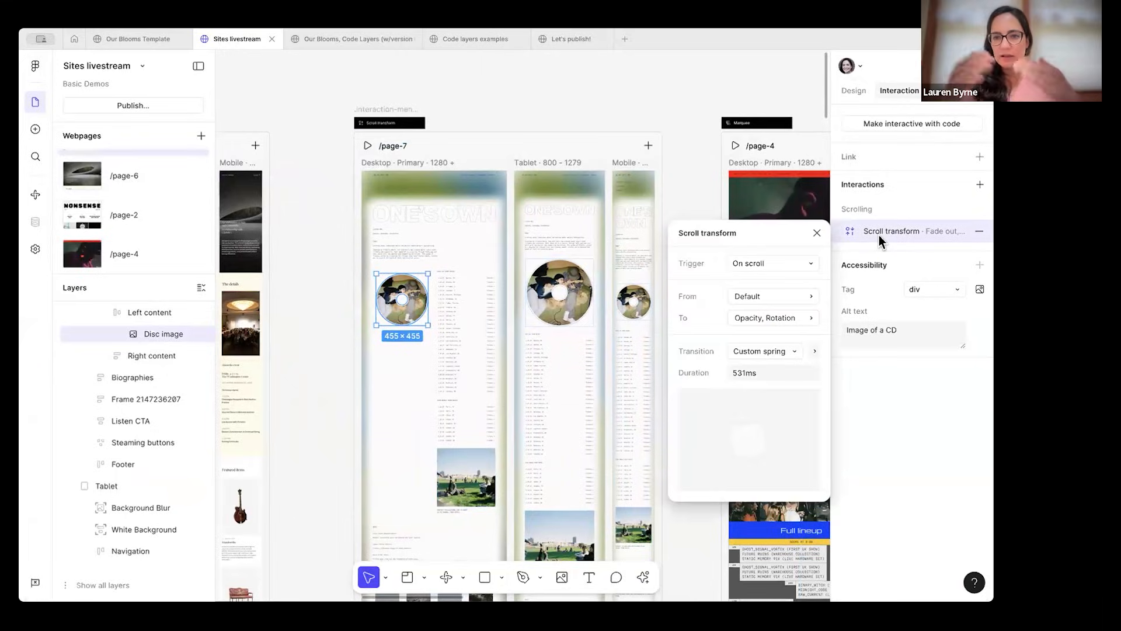
# Preview /page-7 at desktop size to check how the disc image transforms on scroll, and return to the editor.
pyautogui.click(368, 146)
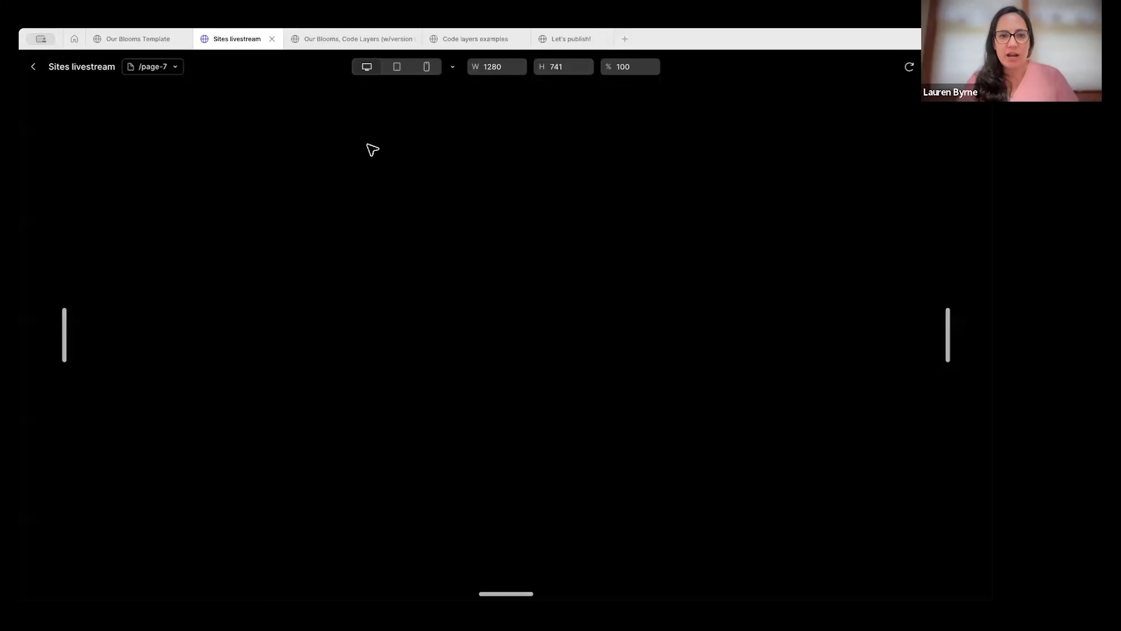
pyautogui.scroll(-5, 464, 268)
pyautogui.scroll(-15, 464, 267)
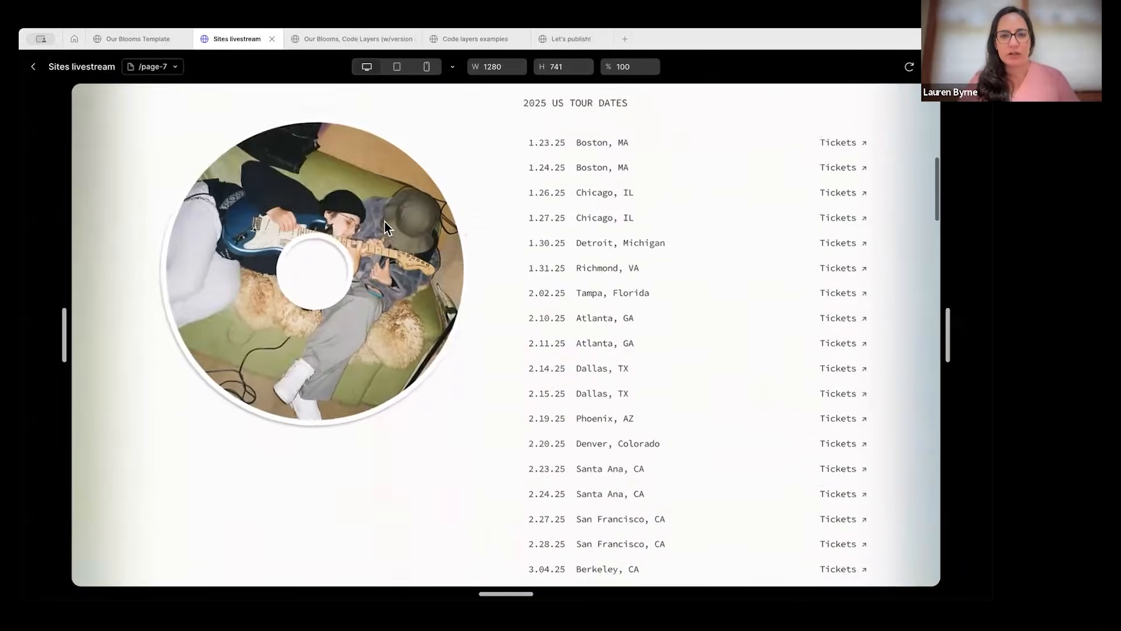
pyautogui.scroll(15, 384, 222)
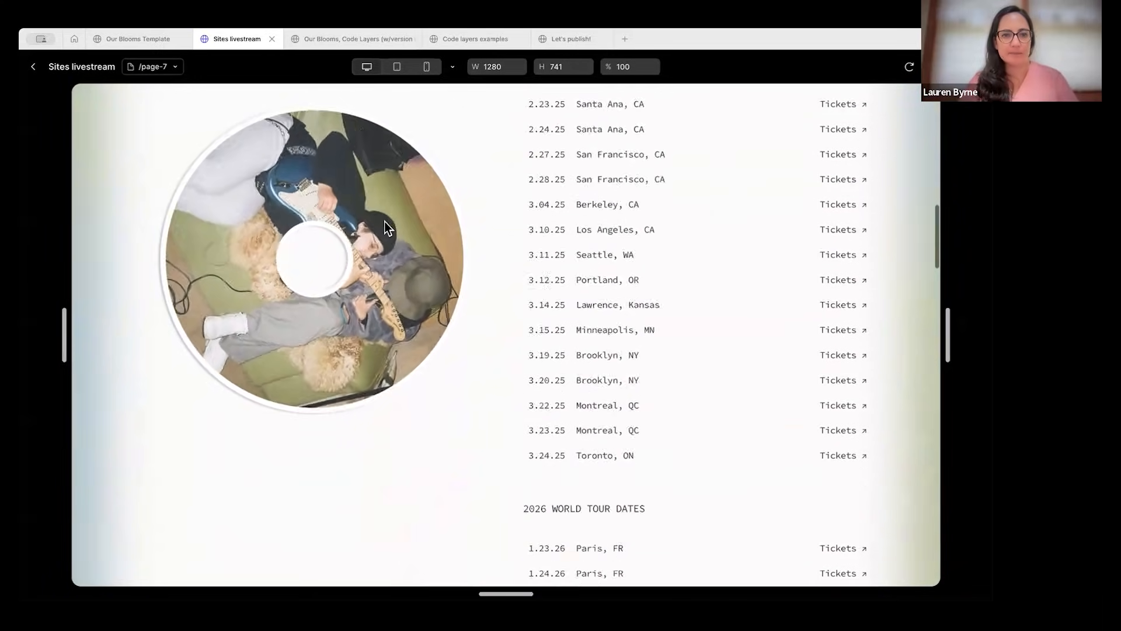
pyautogui.click(33, 66)
# Select the red header ticker in the Desktop layout of /page-4, preview its marquee motion, and return to the editor.
pyautogui.hscroll(6, 574, 273)
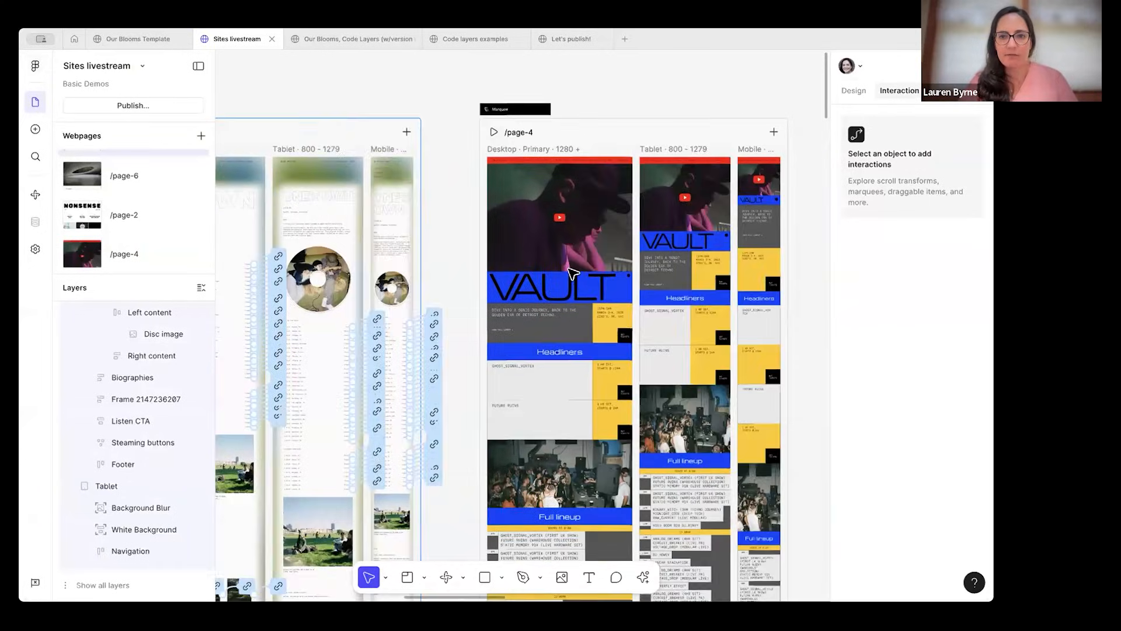
pyautogui.click(489, 161)
pyautogui.scroll(5, 513, 151)
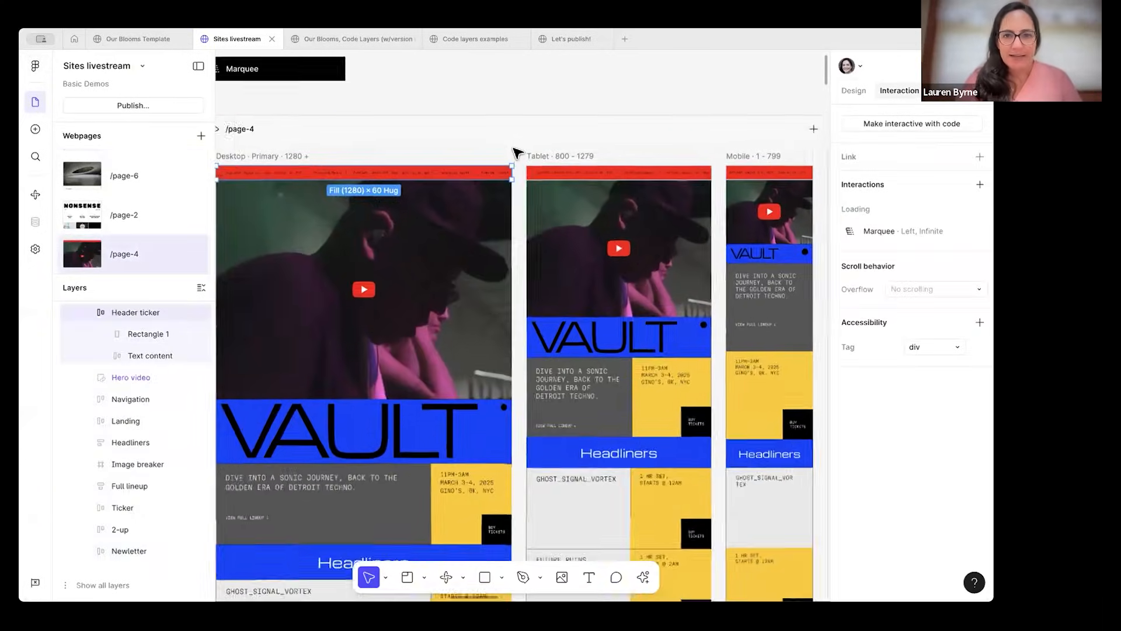
pyautogui.scroll(-1, 514, 152)
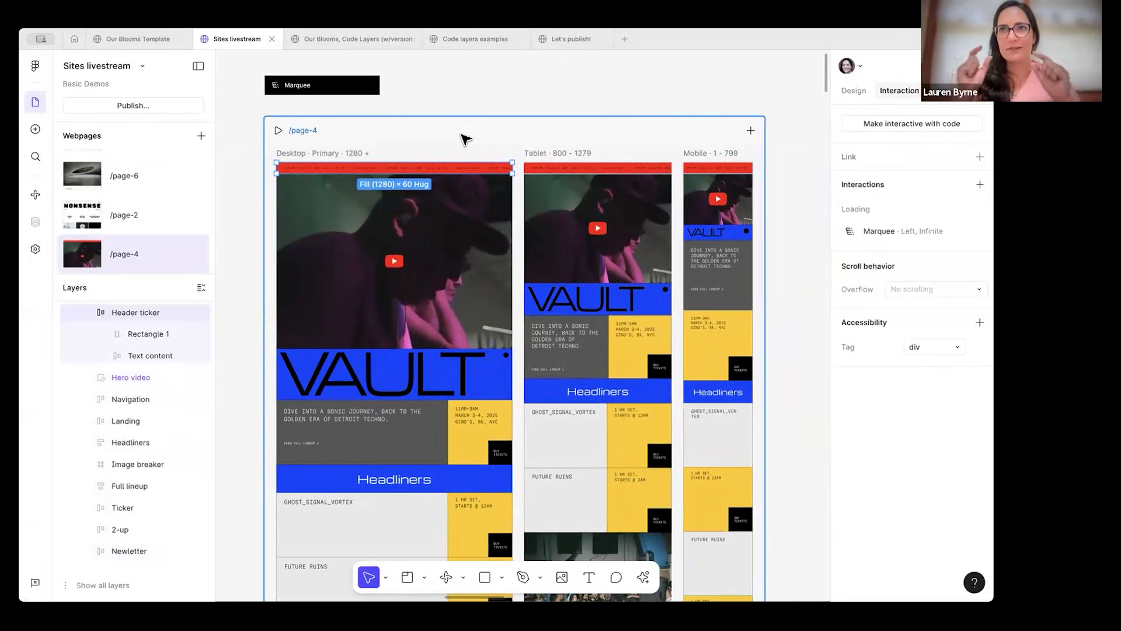
pyautogui.click(278, 130)
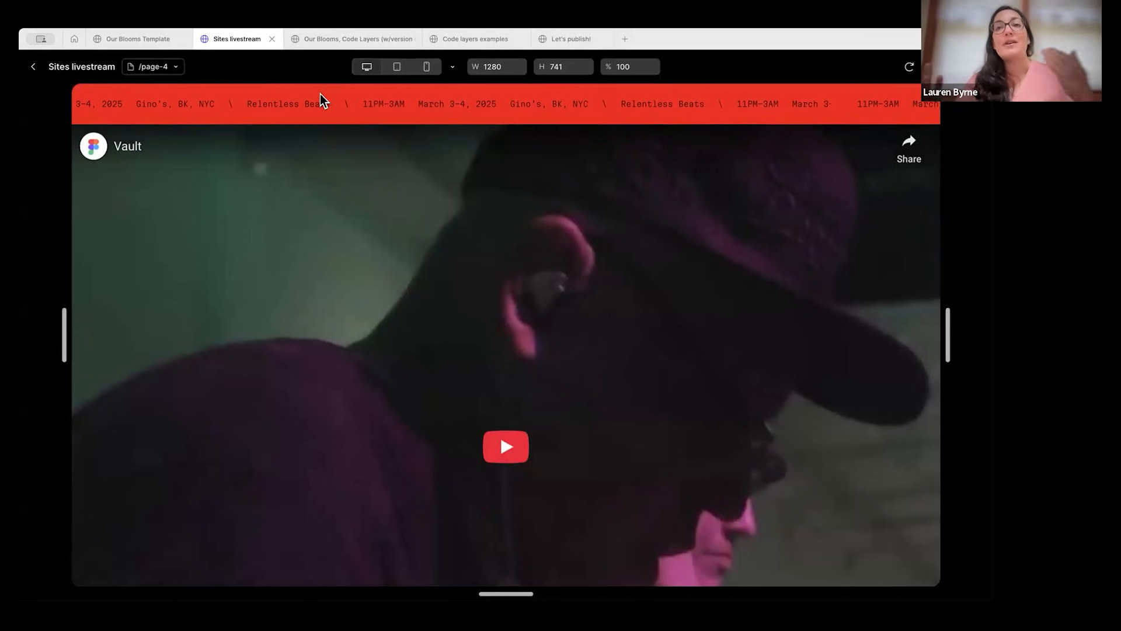
pyautogui.click(33, 67)
# Inspect the Marquee settings of the Desktop header ticker on /page-4, and close them.
pyautogui.click(453, 167)
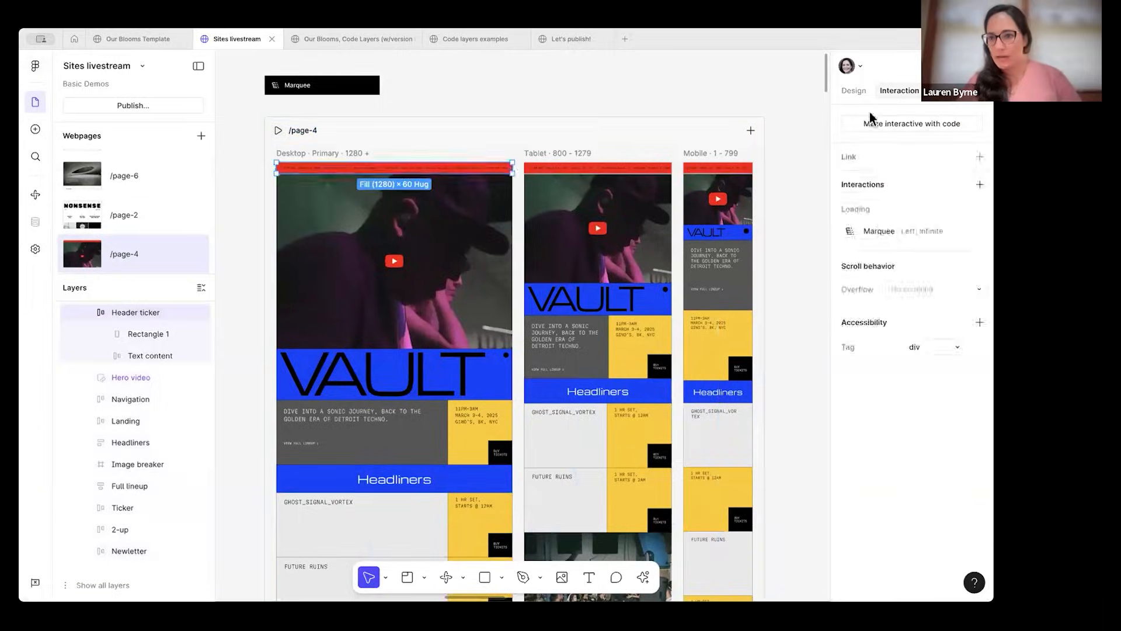
pyautogui.click(879, 228)
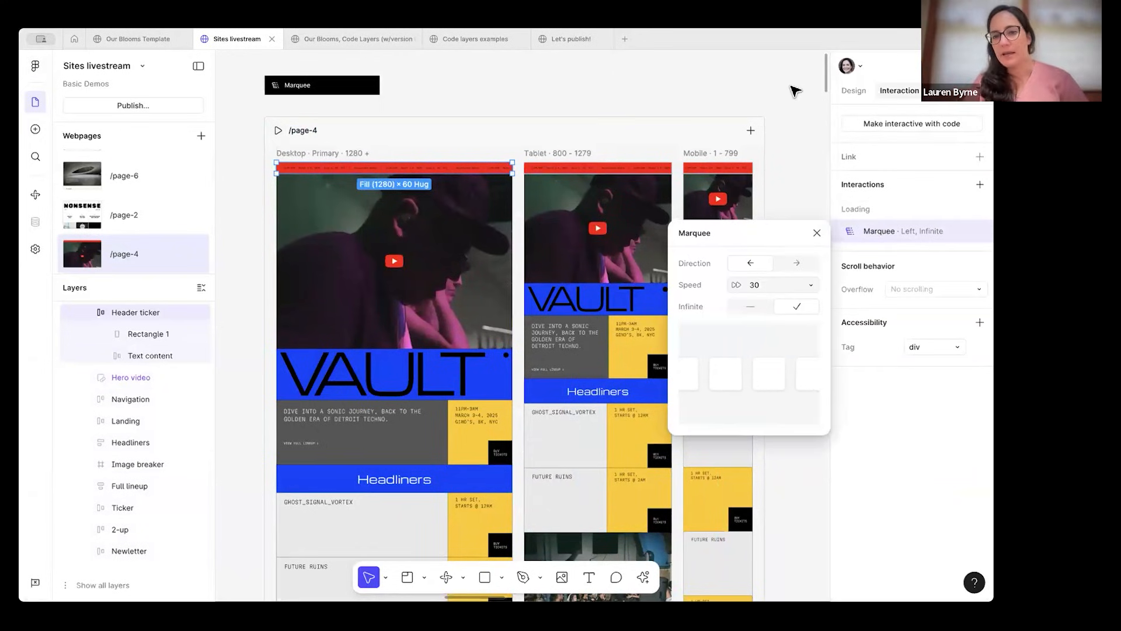
pyautogui.click(722, 86)
# Preview /page-8 at desktop size and open The Sculptural Bridge image under Selected works in its lightbox.
pyautogui.hscroll(10, 723, 86)
pyautogui.hscroll(5, 722, 86)
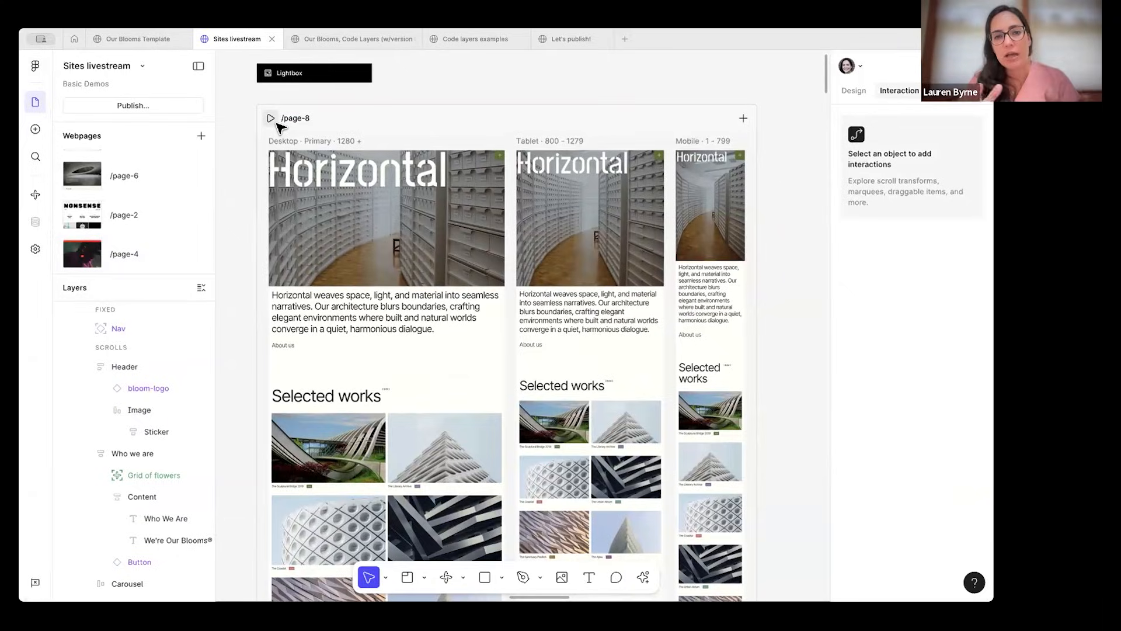
pyautogui.click(269, 117)
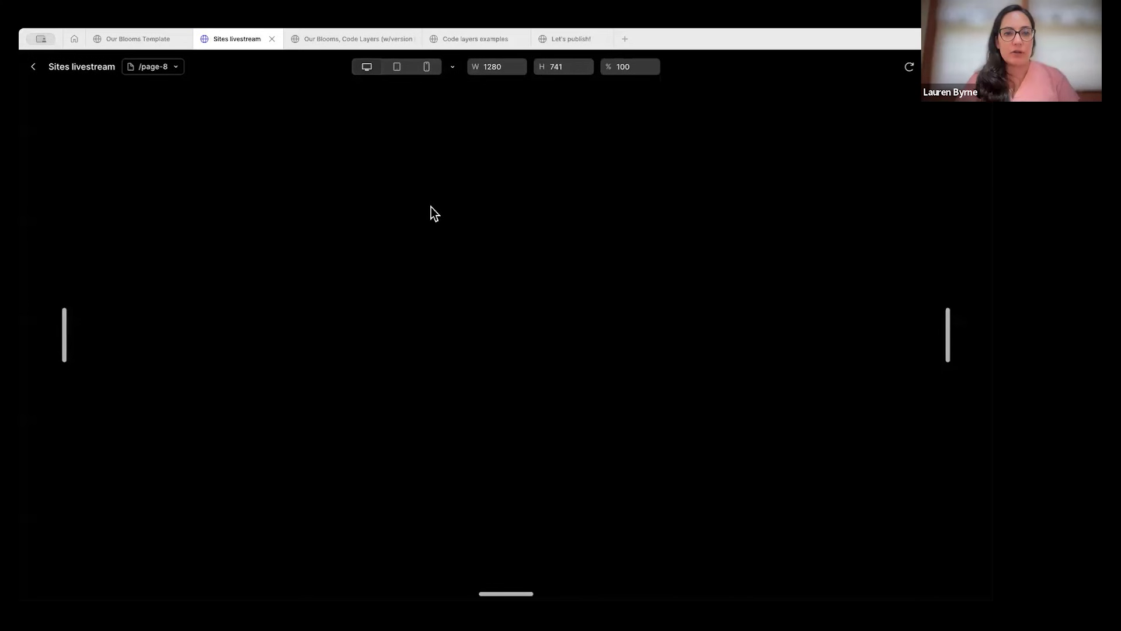
pyautogui.scroll(-5, 432, 215)
pyautogui.scroll(-8, 433, 215)
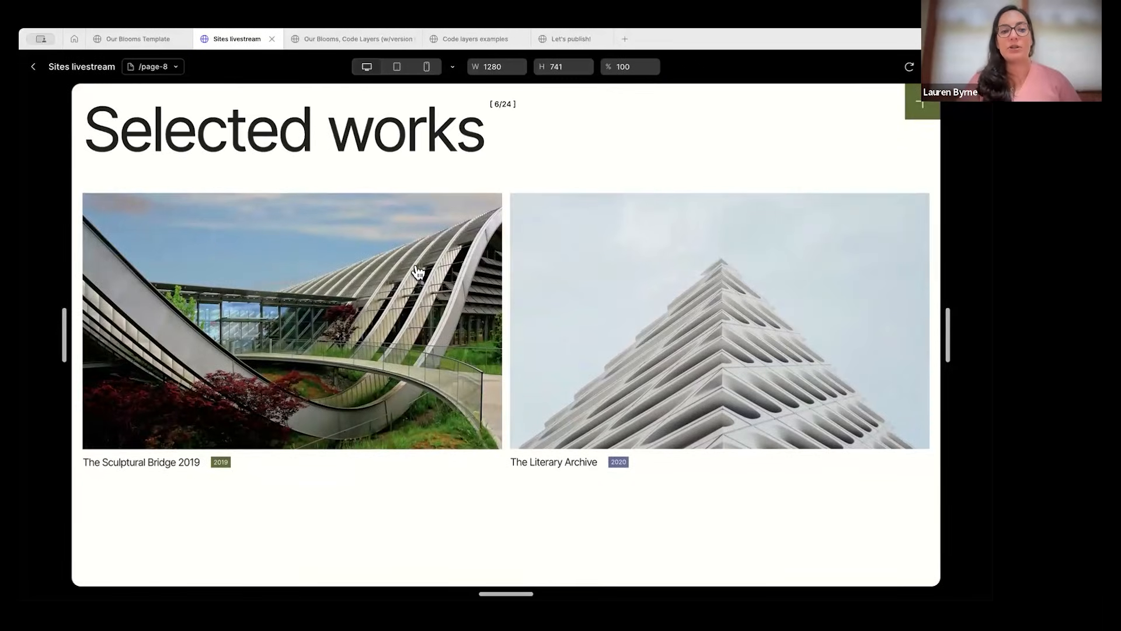
pyautogui.click(418, 273)
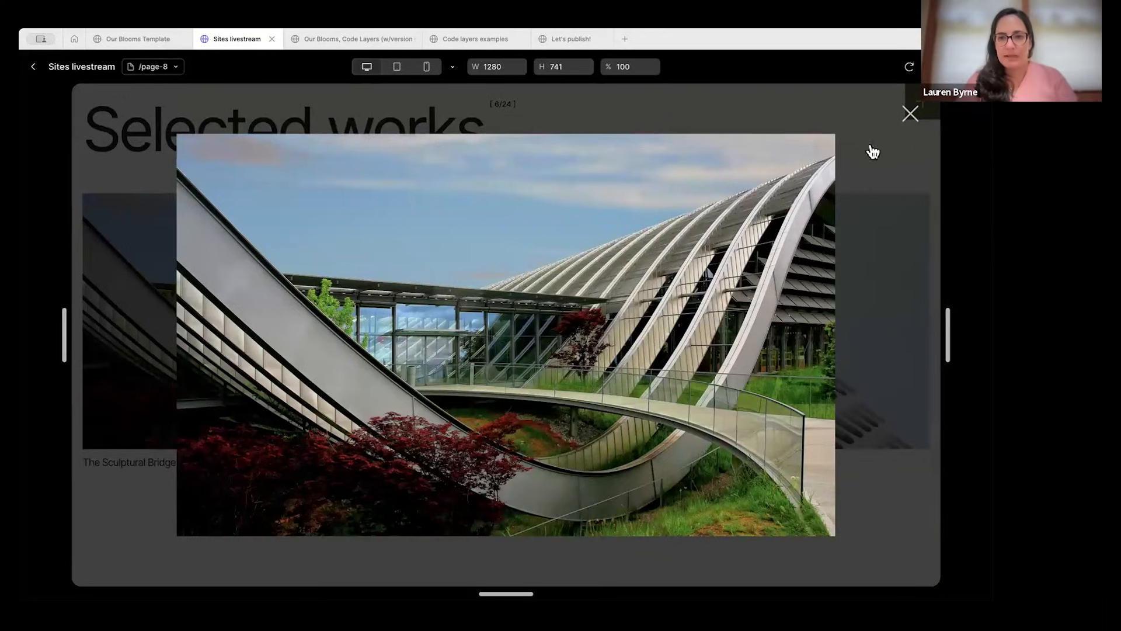
# Leave the open lightbox preview and inspect the Lightbox interaction settings of the bridge image under Selected works.
pyautogui.click(910, 114)
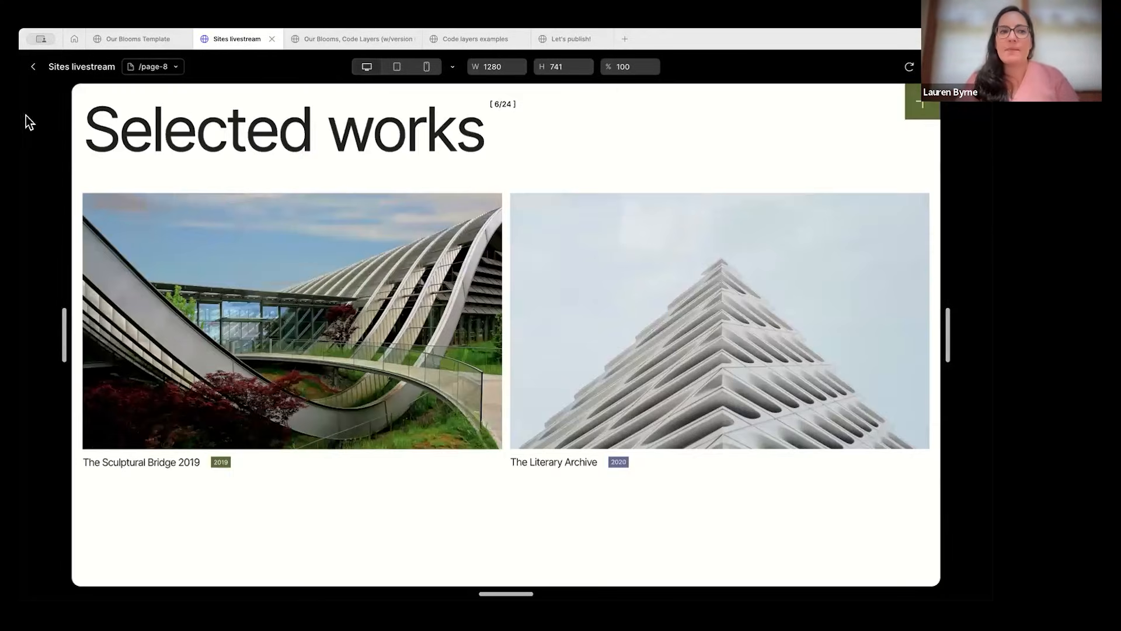
pyautogui.click(34, 65)
pyautogui.scroll(-3, 371, 304)
pyautogui.click(374, 307)
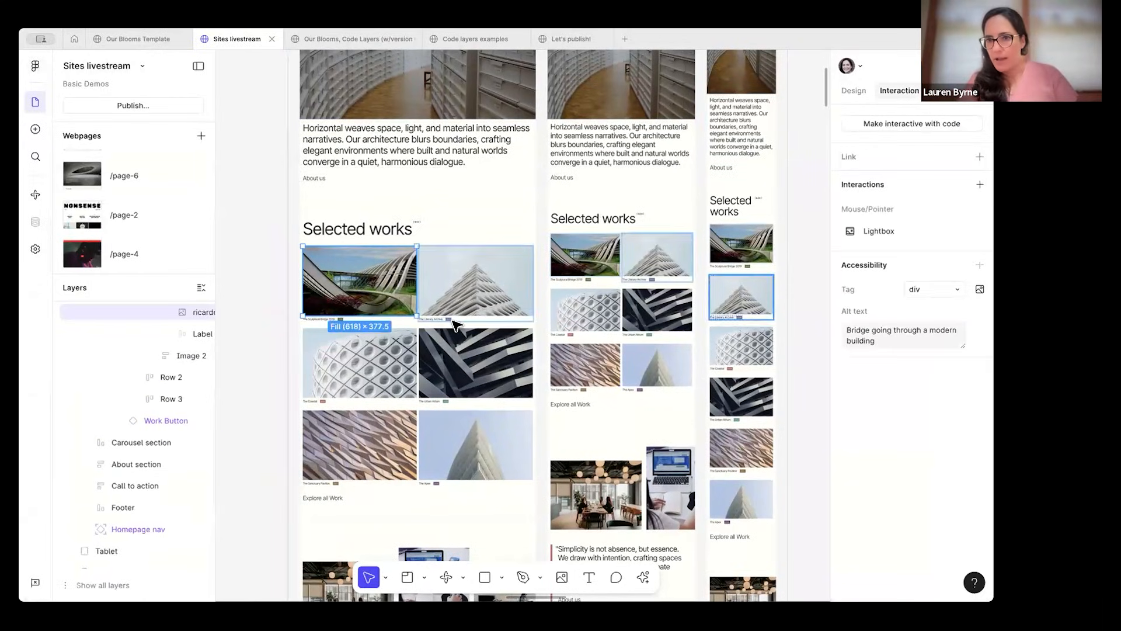
pyautogui.click(883, 231)
pyautogui.click(779, 262)
pyautogui.click(722, 280)
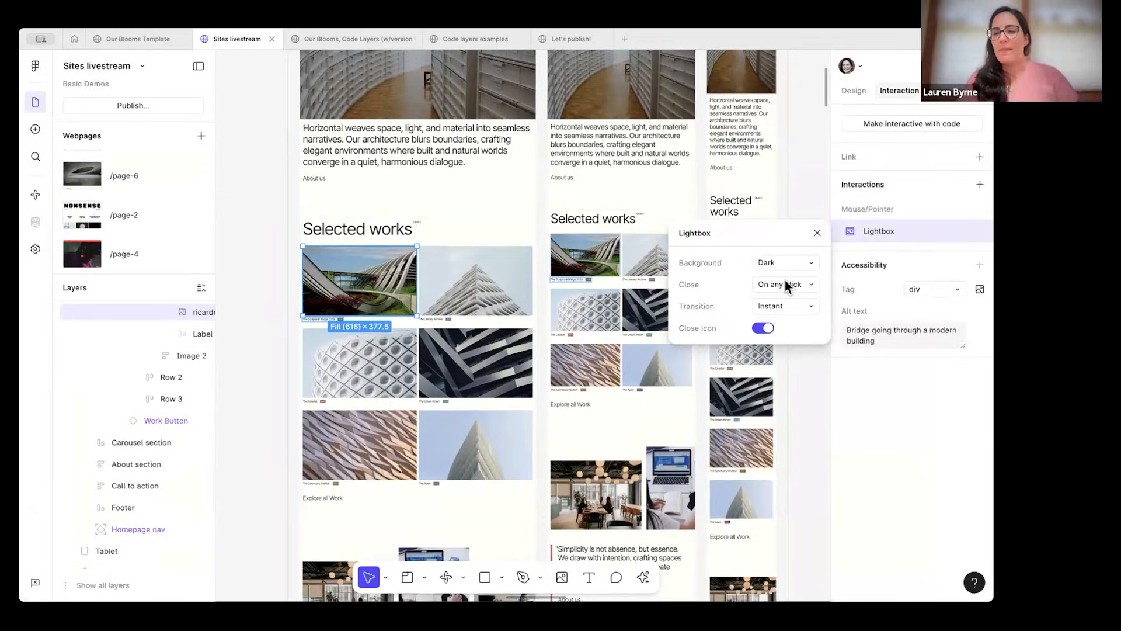
pyautogui.click(817, 235)
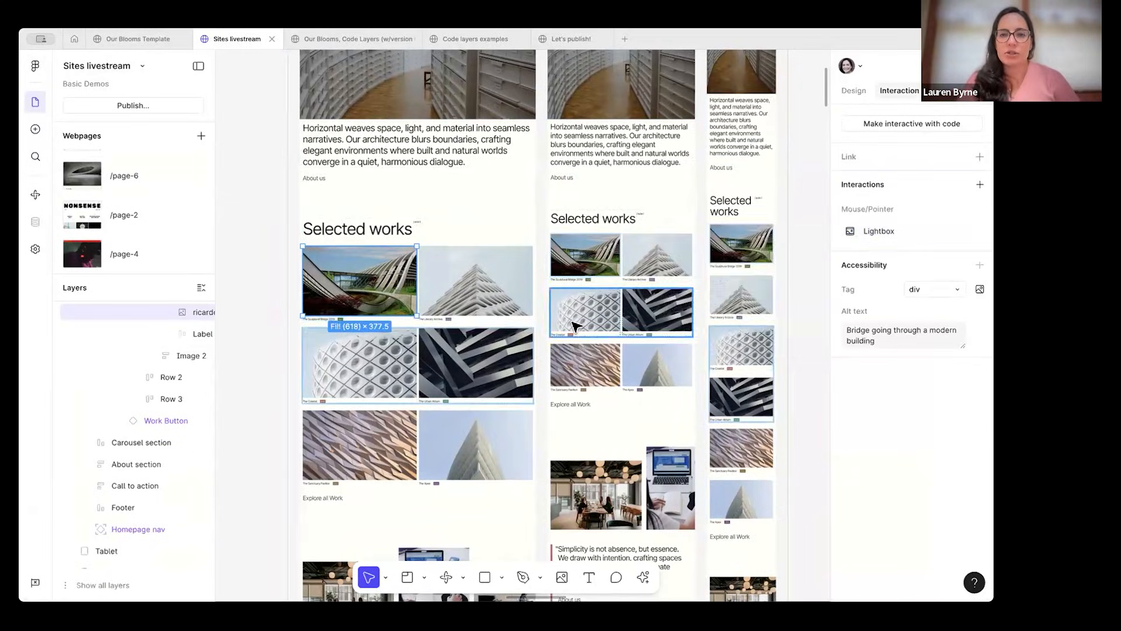
# Preview /page-9 down to its recipe entries to examine the mouse parallax and wooden spoon cursor, and return to the canvas.
pyautogui.scroll(-3, 708, 132)
pyautogui.hscroll(5, 531, 165)
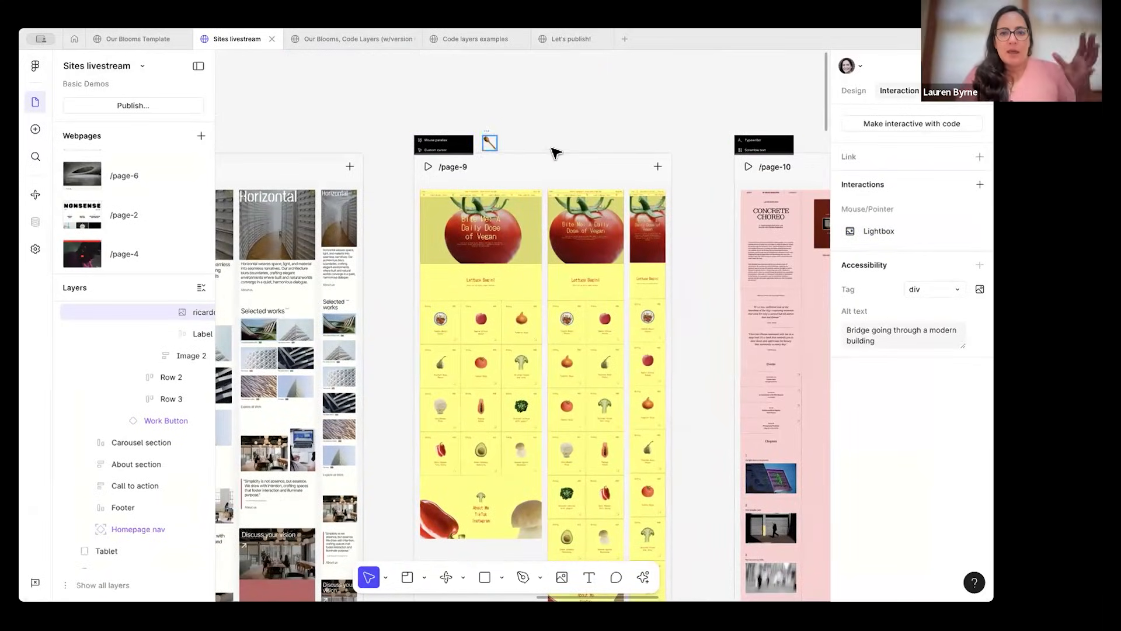
pyautogui.click(428, 167)
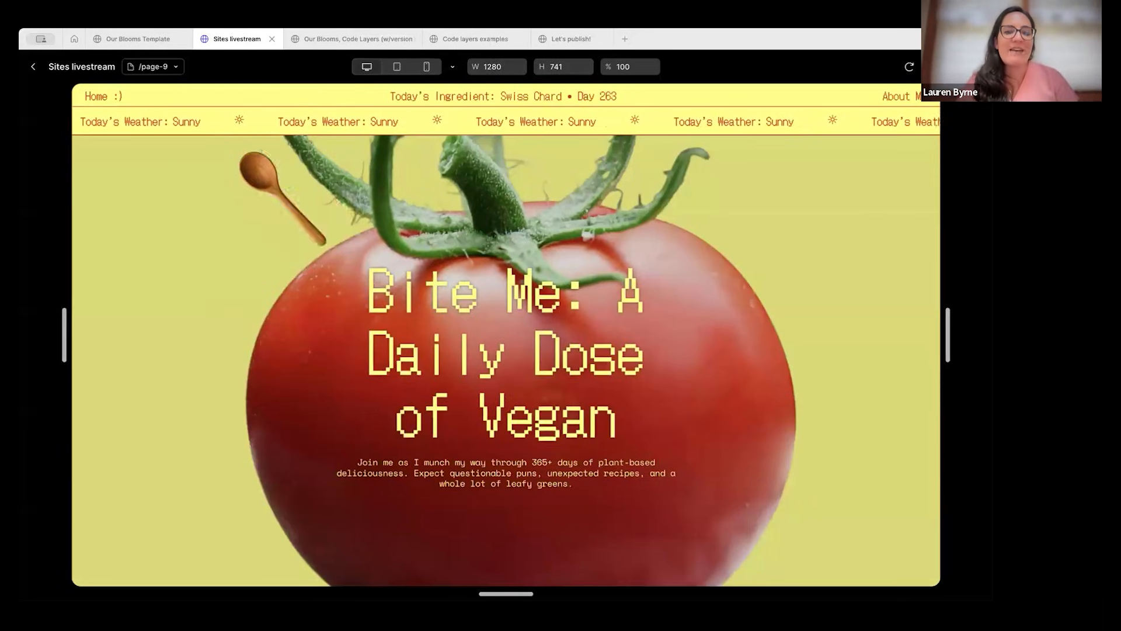
pyautogui.scroll(-7, 506, 335)
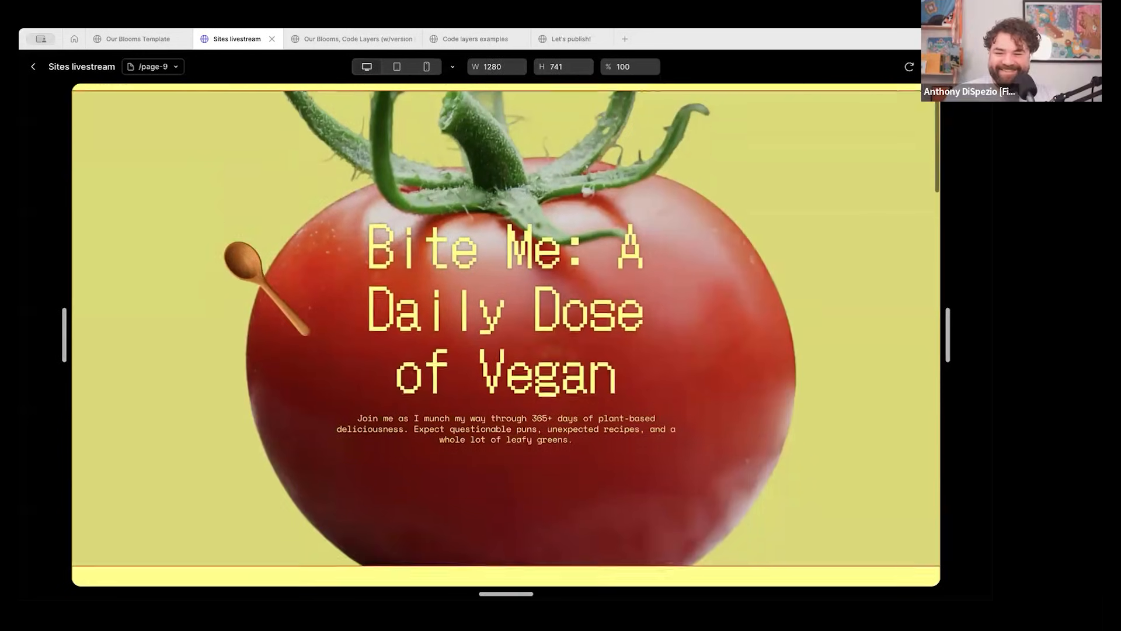
pyautogui.scroll(-6, 507, 335)
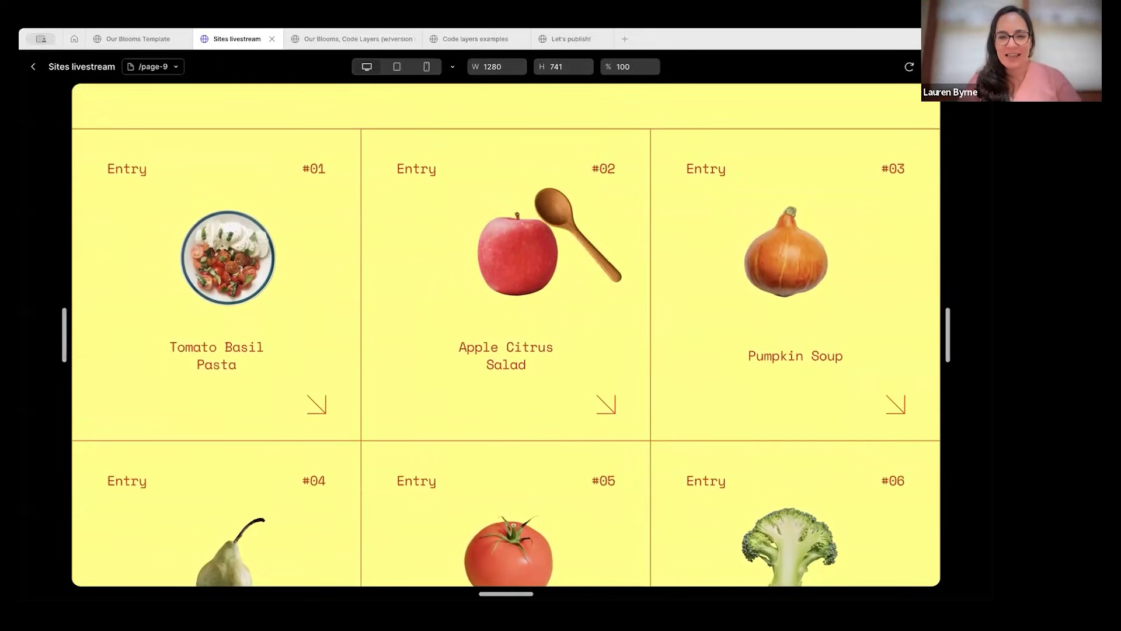
pyautogui.click(32, 66)
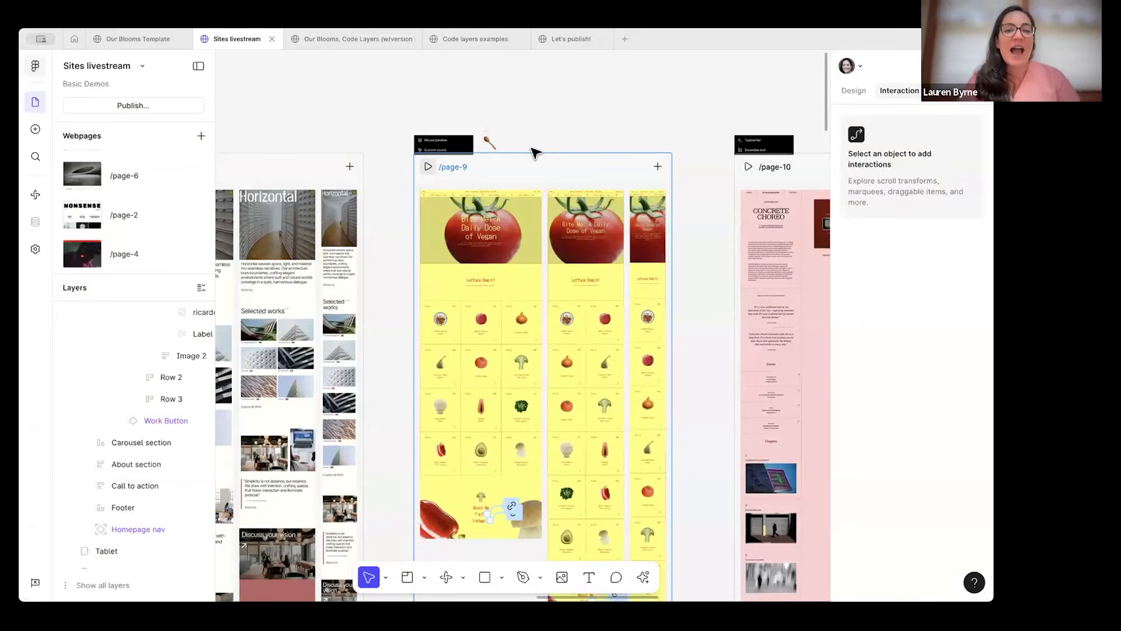
# Open the site preview for the primary Desktop frame of /page-10 and return to the canvas.
pyautogui.scroll(5, 455, 180)
pyautogui.scroll(-4, 454, 180)
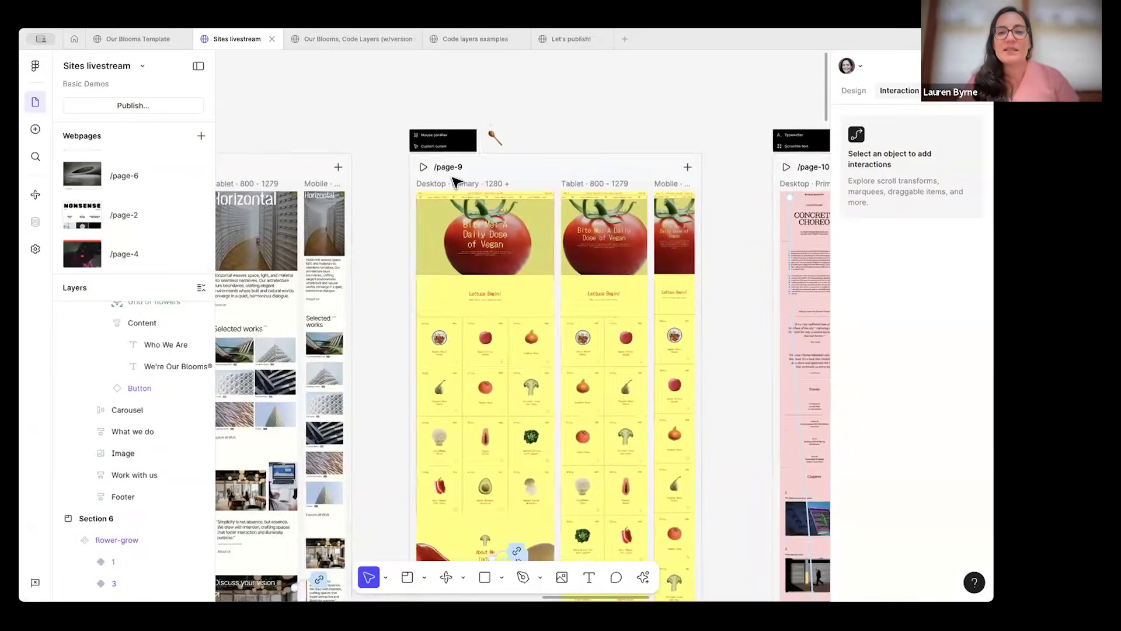
pyautogui.hscroll(5, 467, 173)
pyautogui.click(511, 145)
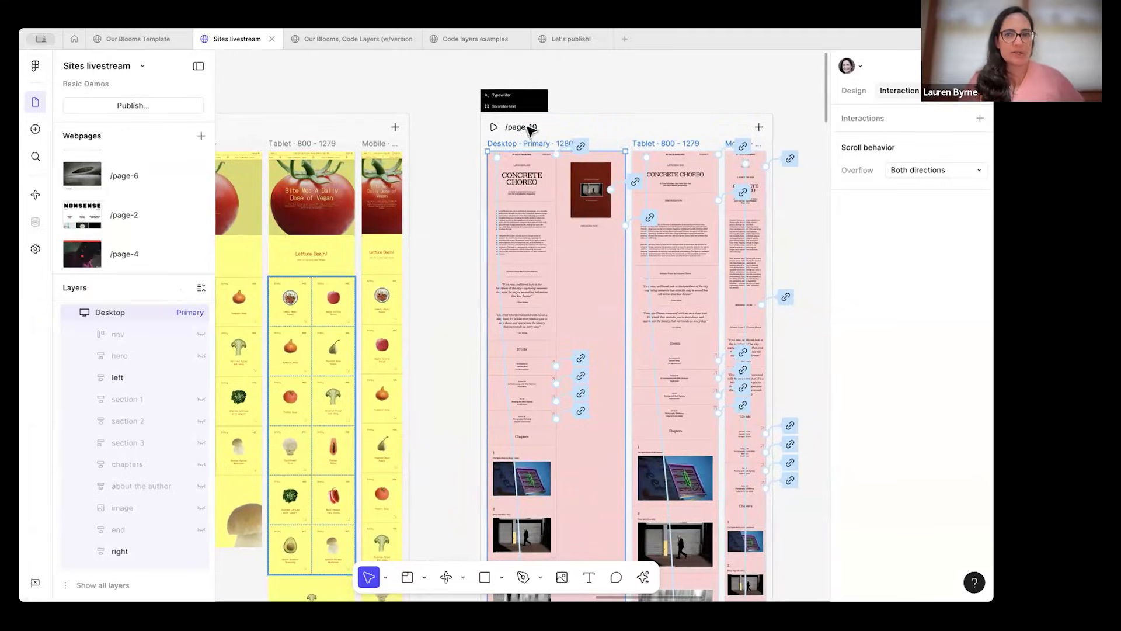
pyautogui.hotkey('shift', 'space')
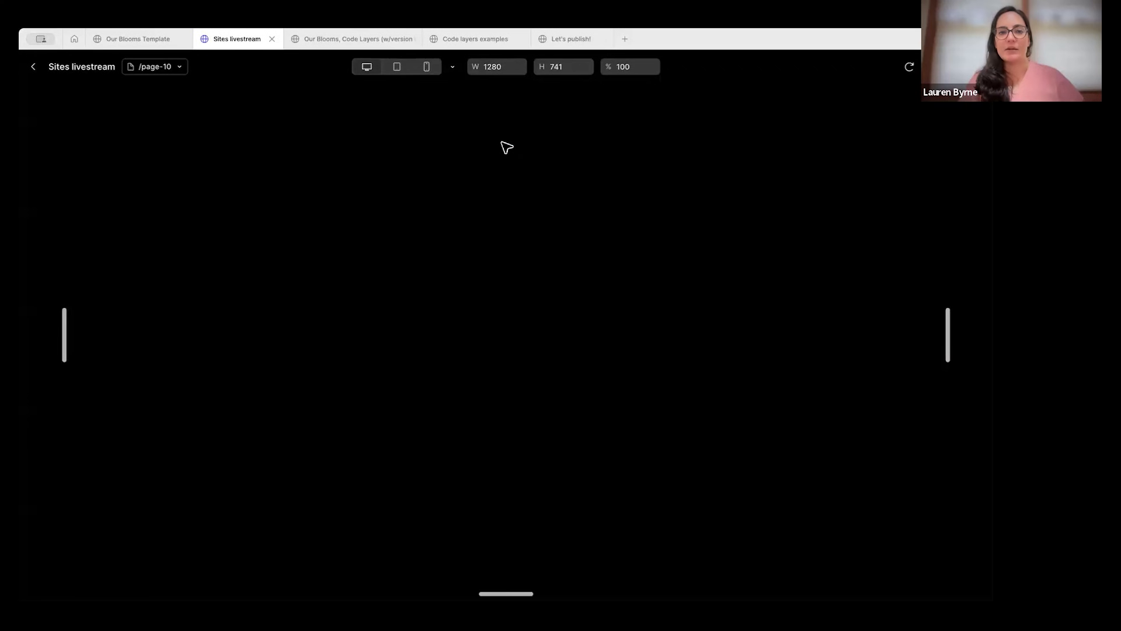
pyautogui.hotkey('shift', 'space')
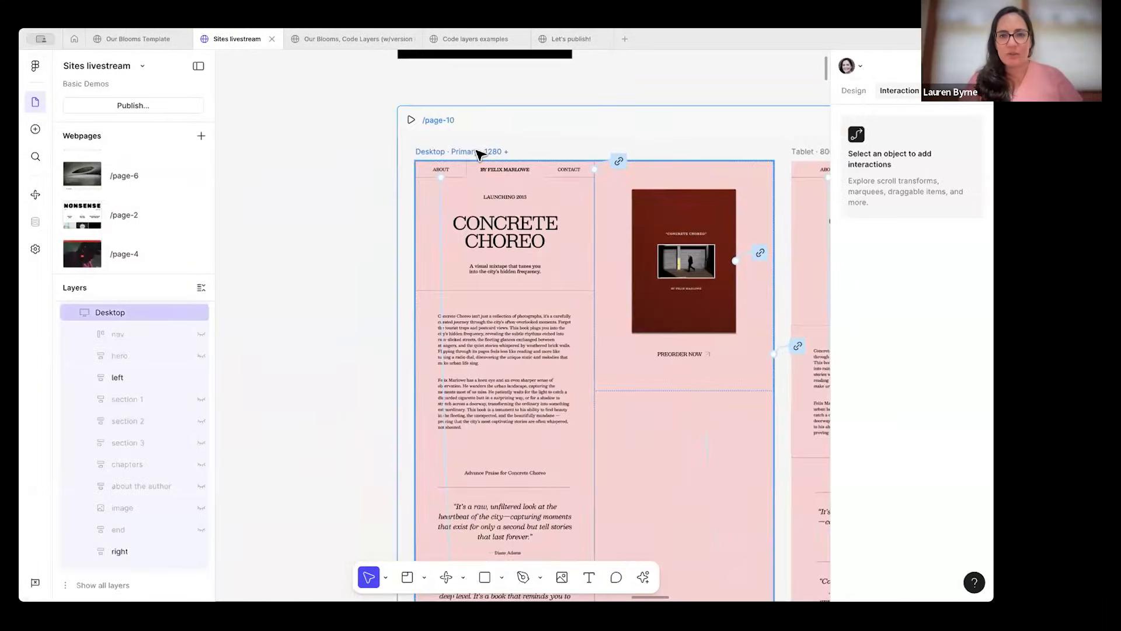
# Try out a Custom cursor interaction on the primary Desktop frame of /page-10, view its frame and image choices, and remove it.
pyautogui.click(479, 153)
pyautogui.click(980, 118)
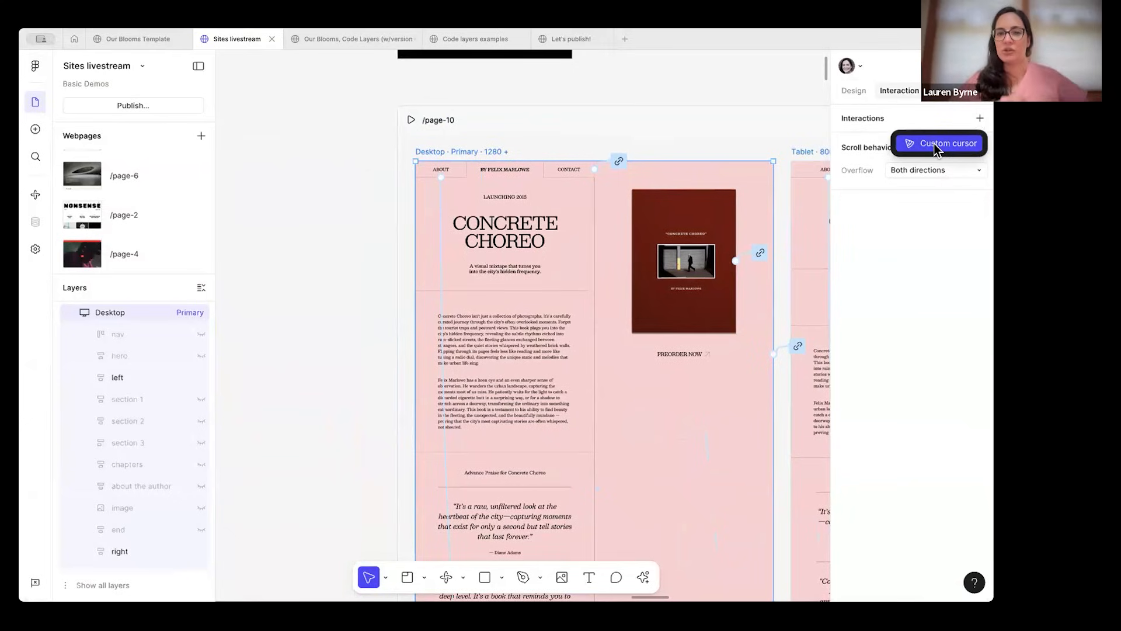
pyautogui.click(934, 144)
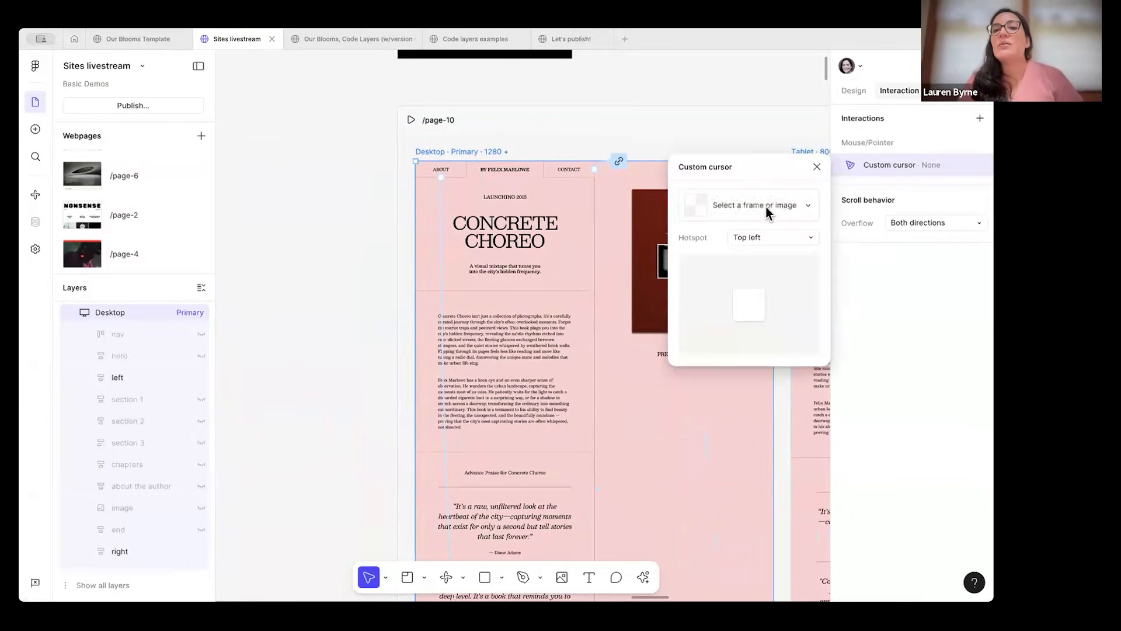
pyautogui.click(766, 207)
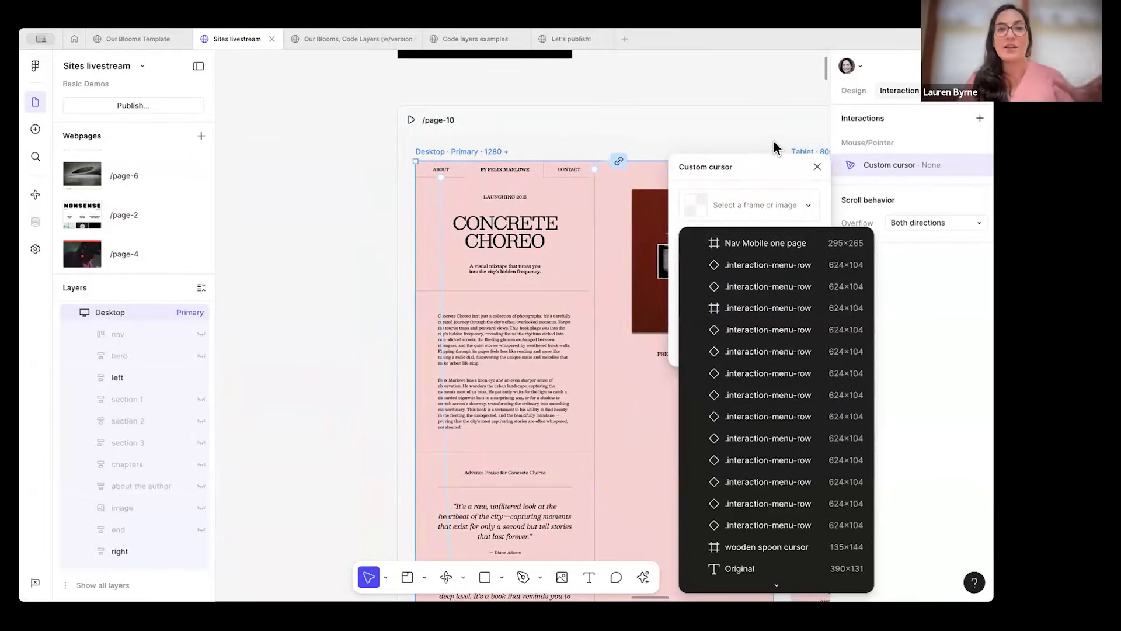
pyautogui.click(820, 168)
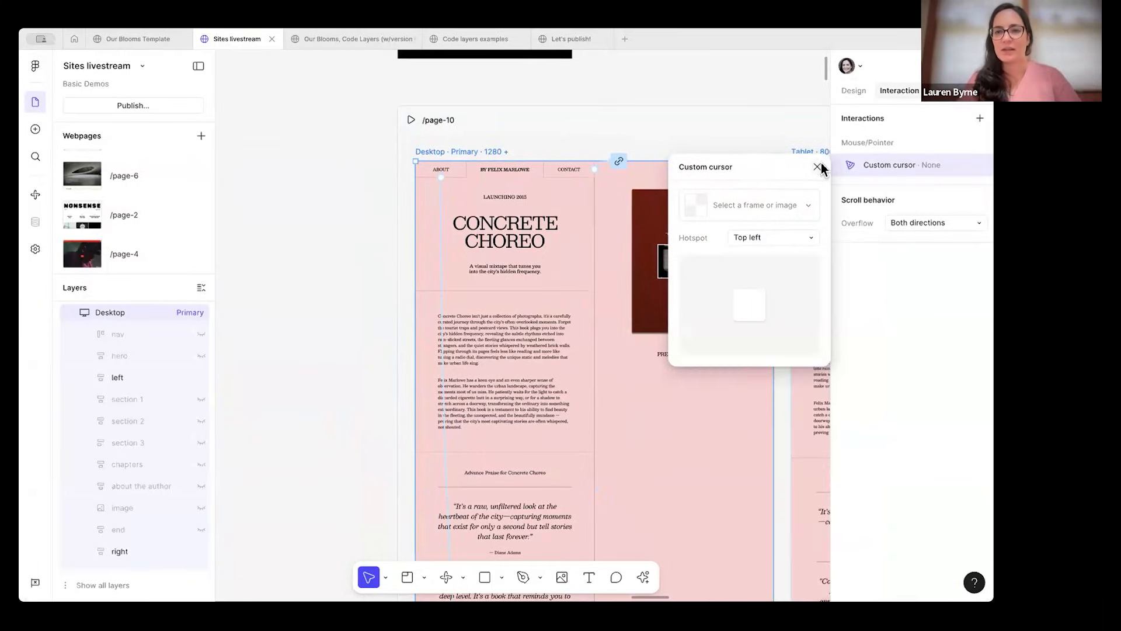
pyautogui.click(818, 168)
pyautogui.click(982, 166)
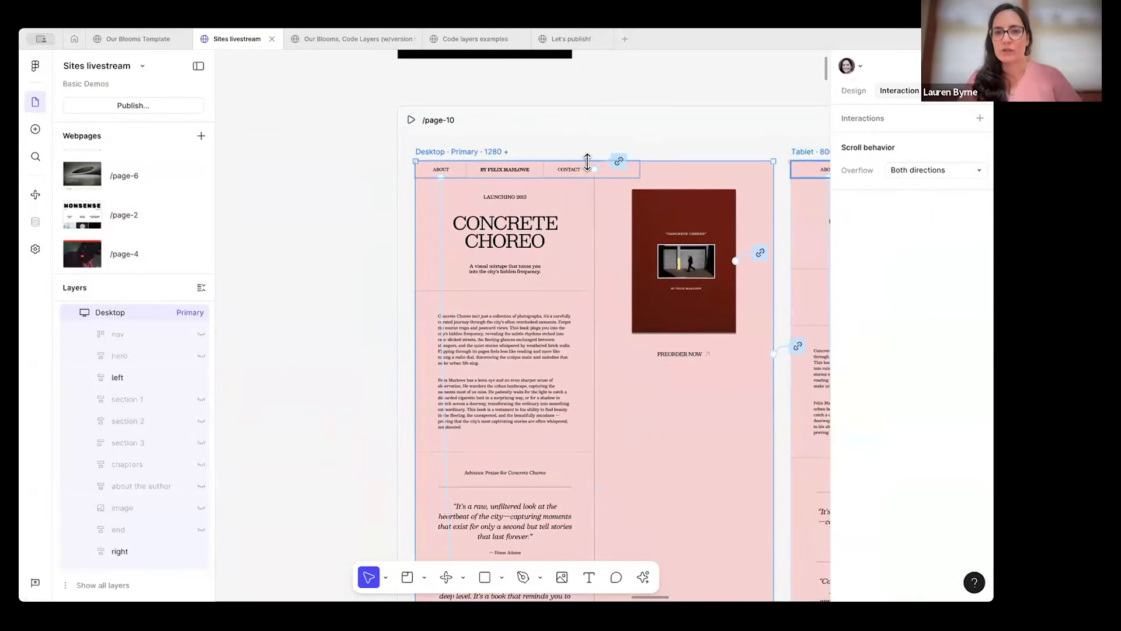
# Preview /page-10 to examine its typewriter and scramble text effects, and return to the canvas.
pyautogui.hscroll(-9, 589, 166)
pyautogui.hscroll(-8, 591, 165)
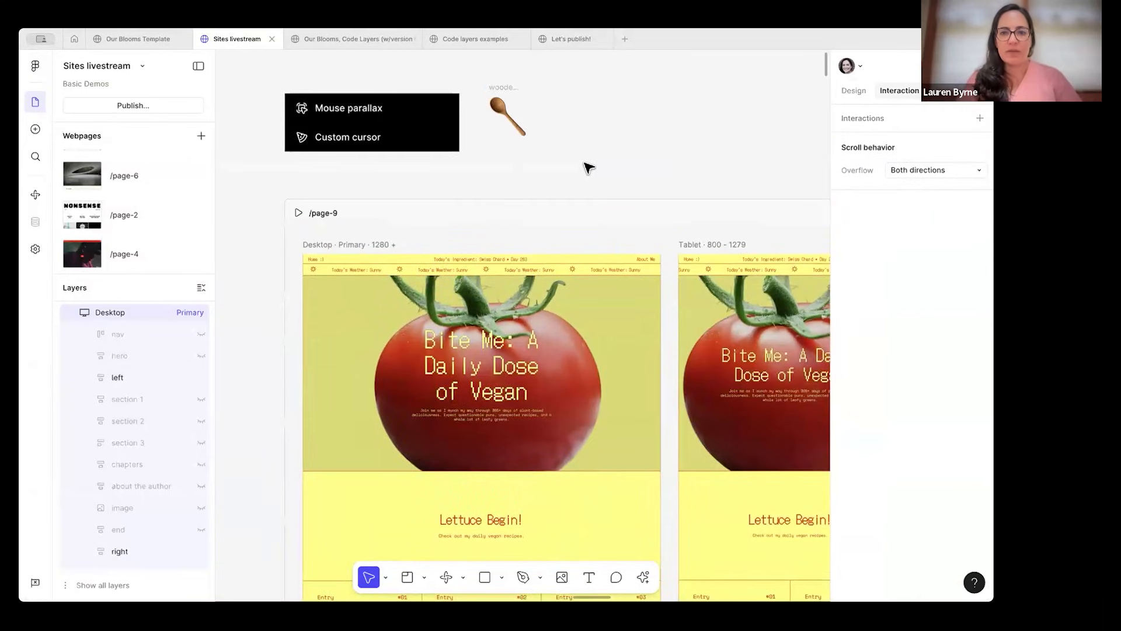
pyautogui.scroll(-3, 588, 167)
pyautogui.scroll(-3, 589, 168)
pyautogui.hscroll(15, 588, 167)
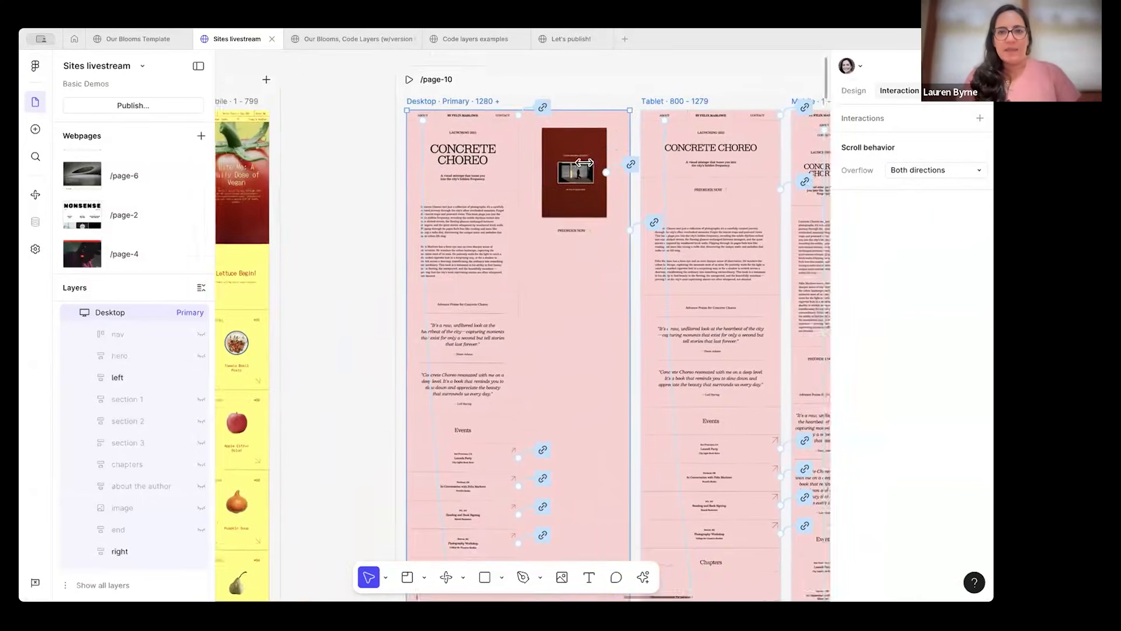
pyautogui.hscroll(5, 584, 162)
pyautogui.scroll(2, 584, 163)
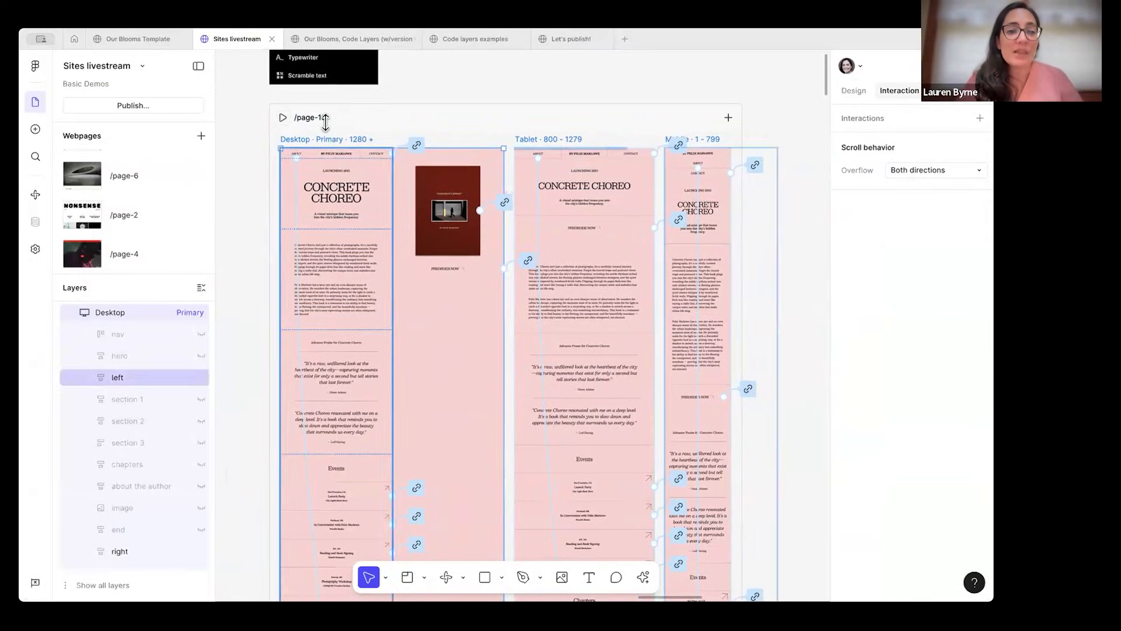
pyautogui.scroll(3, 325, 122)
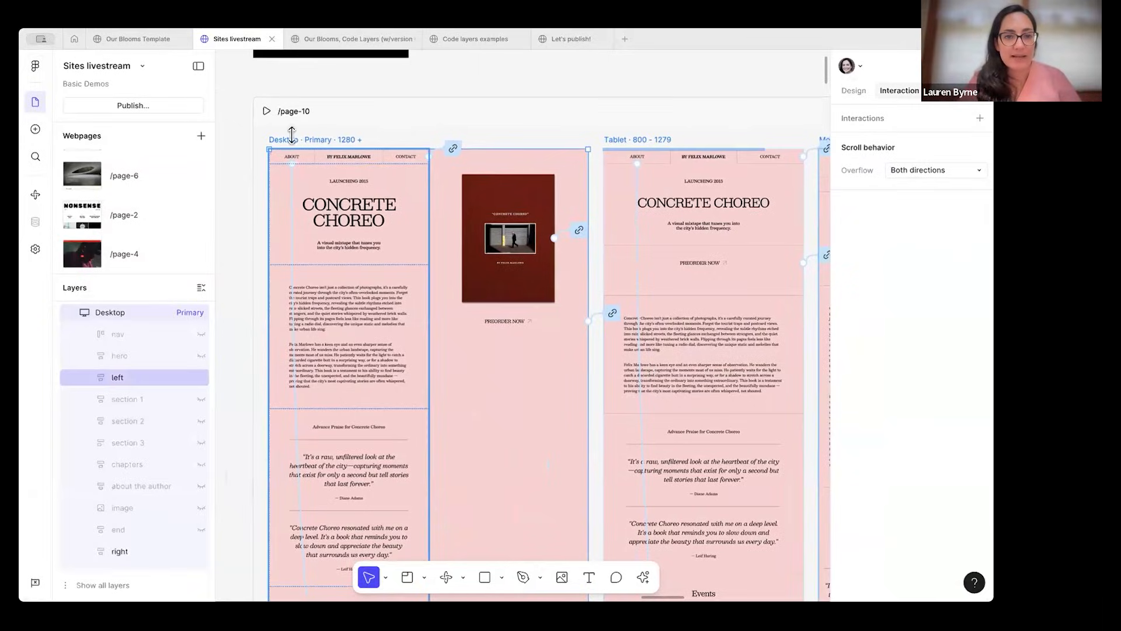
pyautogui.click(267, 112)
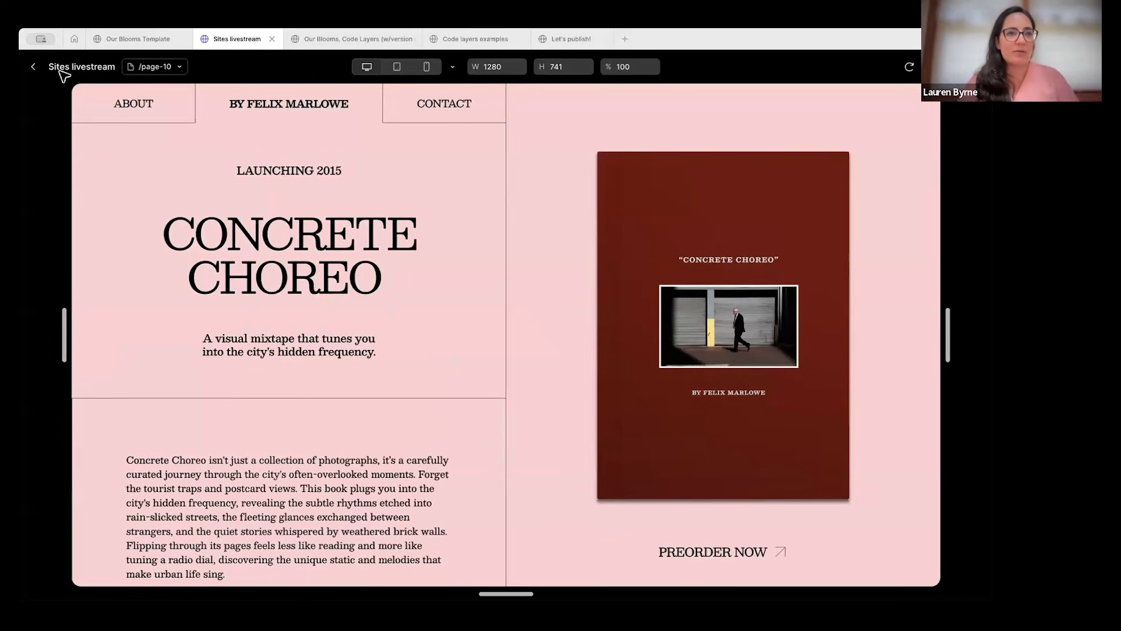
pyautogui.click(34, 67)
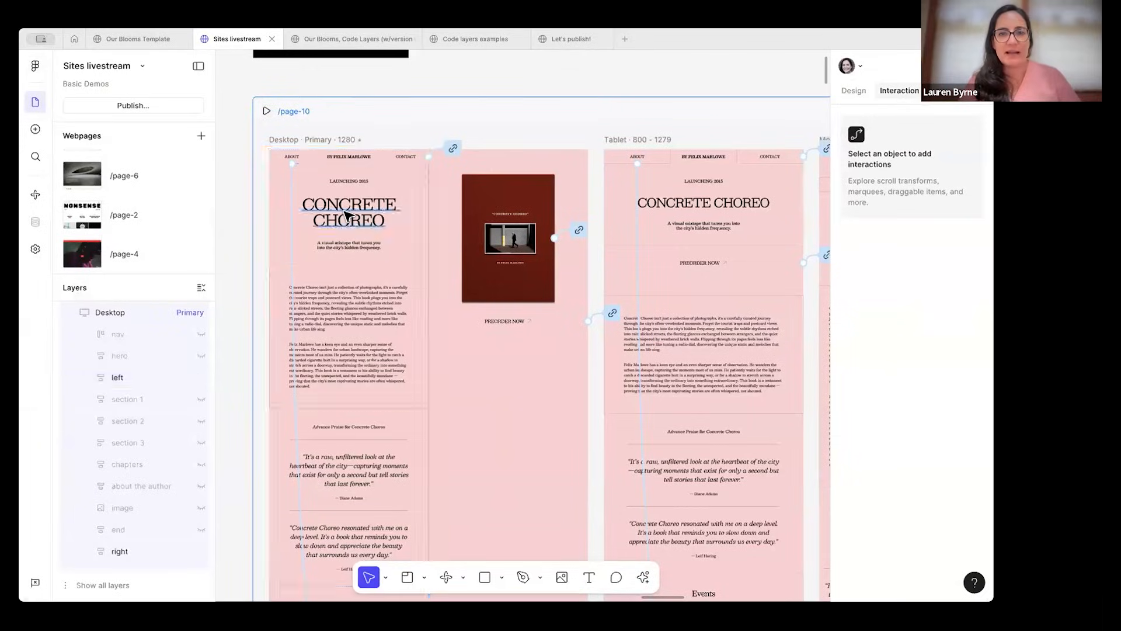
# Preview /page-11 to examine the globe in the hero section, and inspect its Spin interaction settings on the canvas.
pyautogui.hscroll(15, 420, 245)
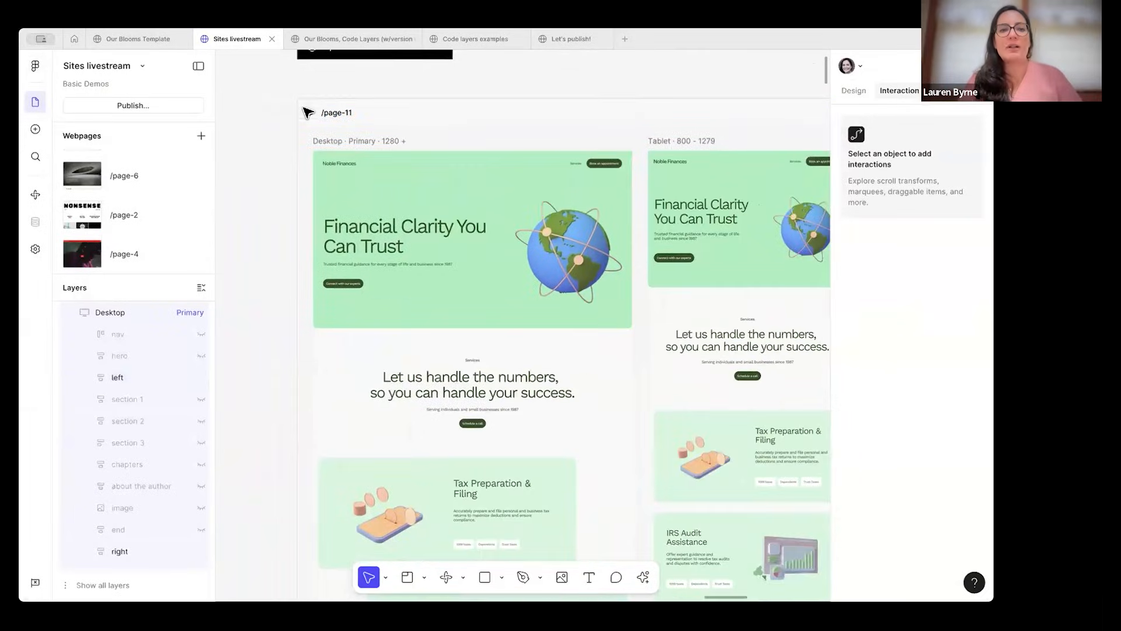
pyautogui.click(311, 113)
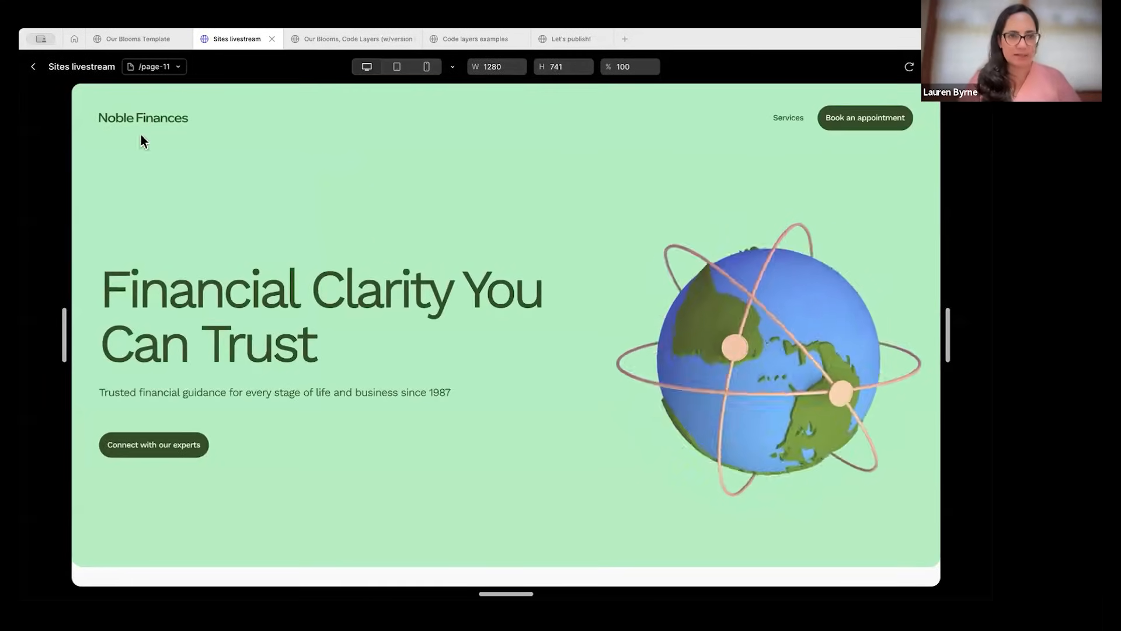
pyautogui.click(34, 67)
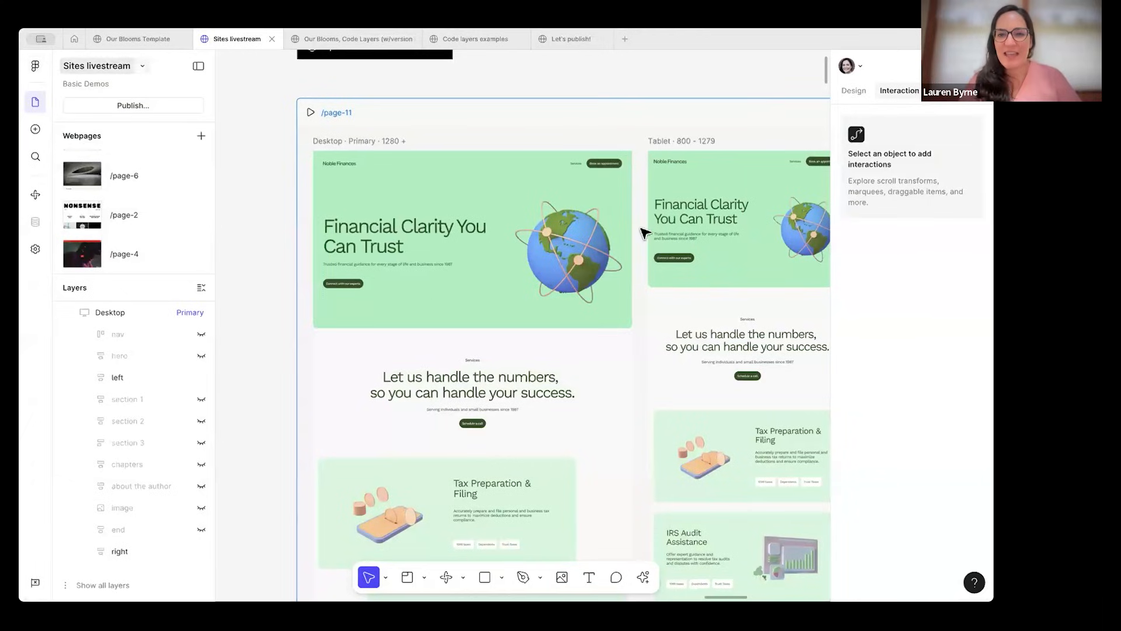
pyautogui.click(584, 257)
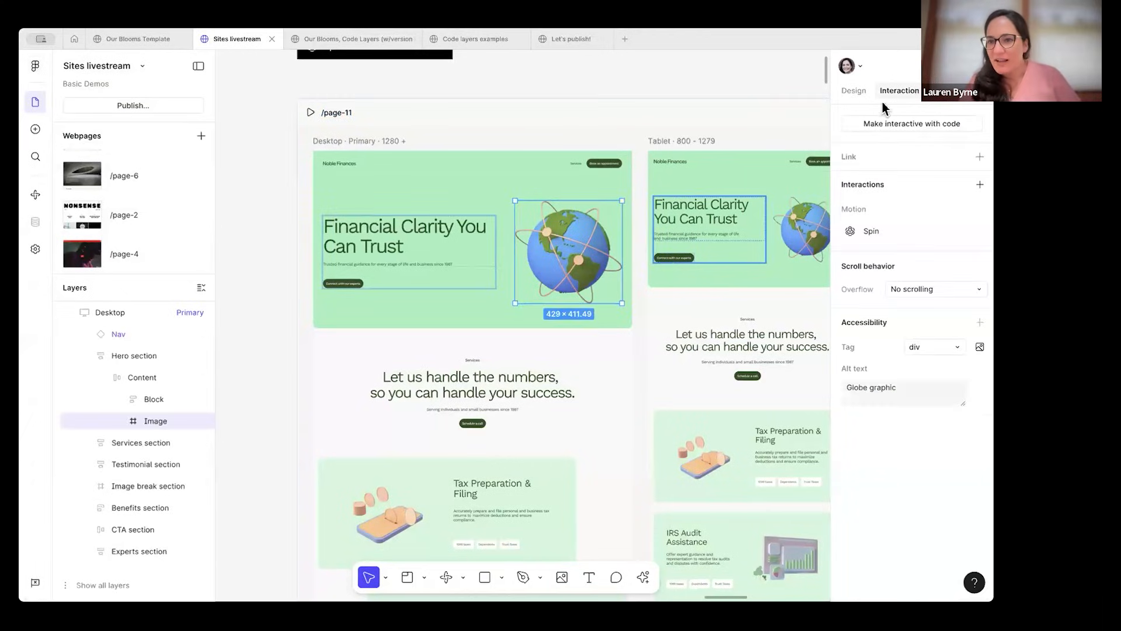
pyautogui.click(866, 231)
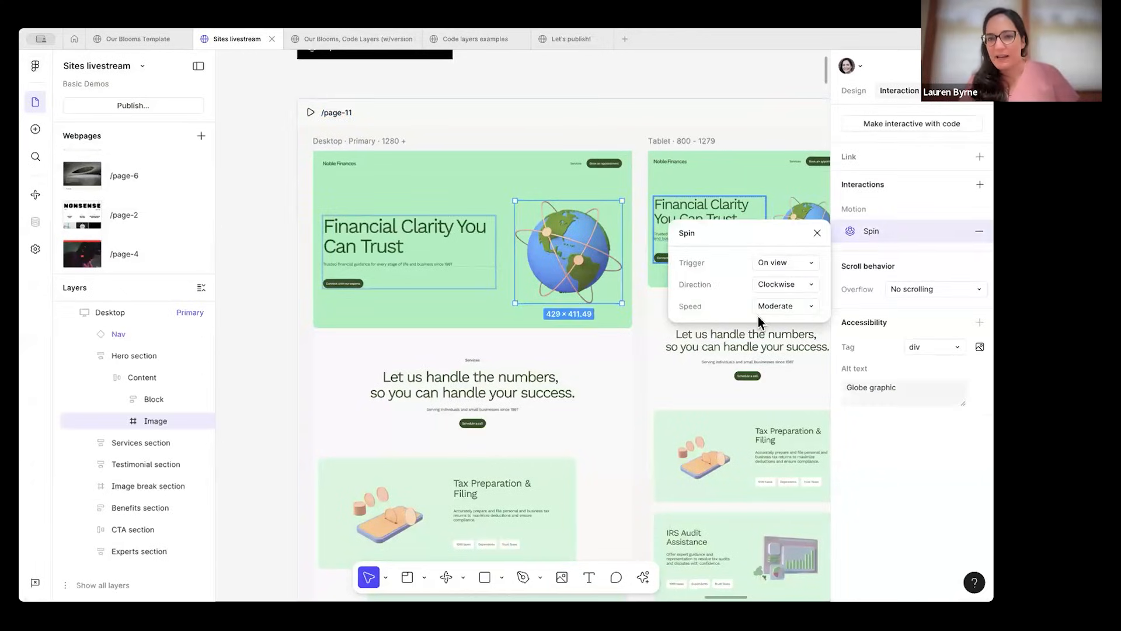
pyautogui.click(633, 116)
# Inspect the Draggable interaction settings of the first fried egg on the Desktop frame of /about-2.
pyautogui.hscroll(10, 634, 117)
pyautogui.hscroll(10, 631, 116)
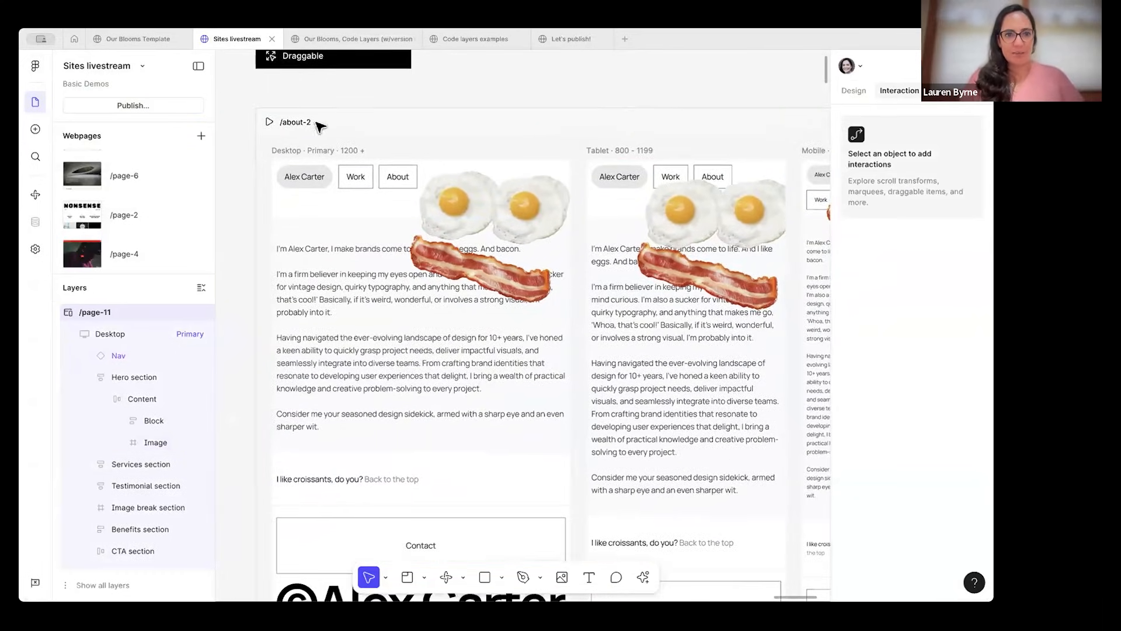
pyautogui.click(458, 201)
pyautogui.click(871, 233)
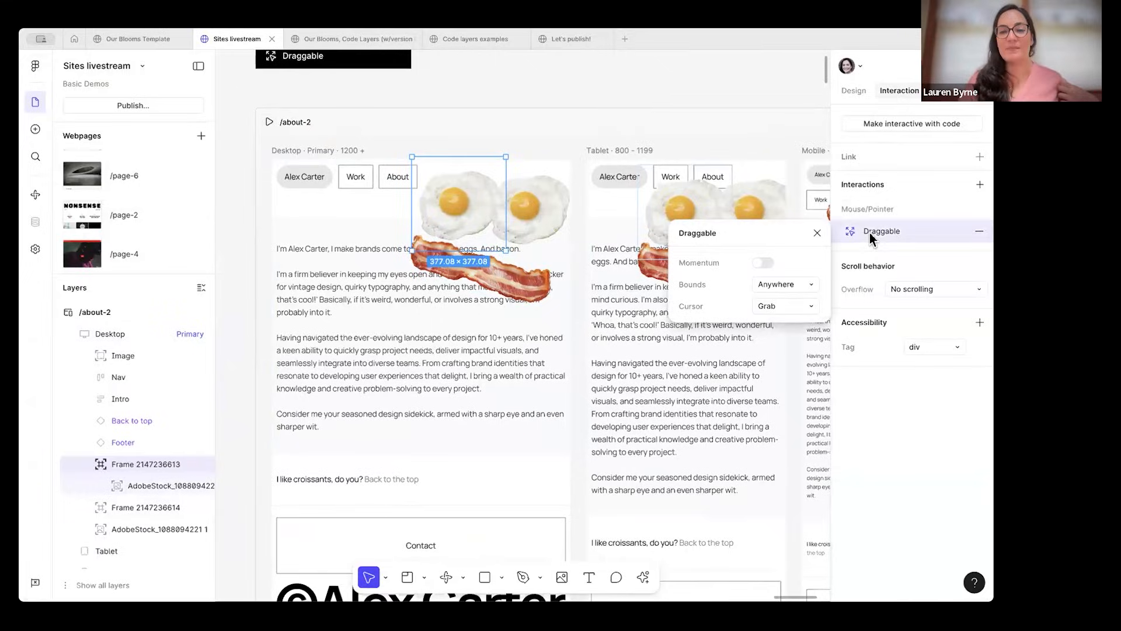
pyautogui.click(817, 233)
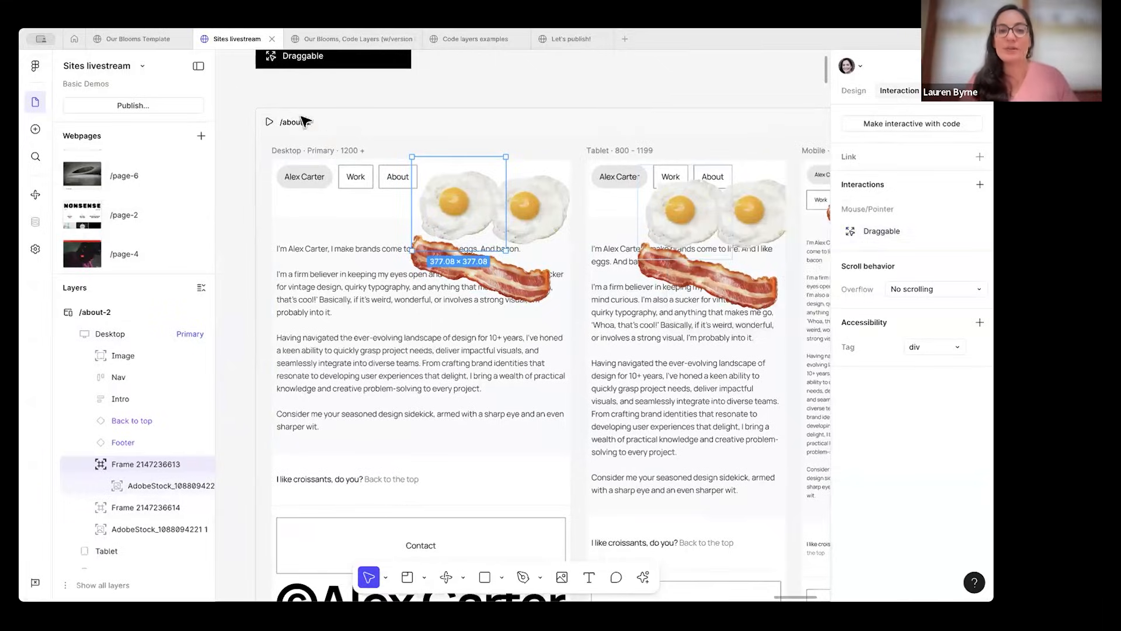
# Preview /about-2, test the draggable eggs and bacon by moving them around the page, and return to the canvas.
pyautogui.click(269, 121)
pyautogui.moveTo(490, 228); pyautogui.dragTo(257, 231)
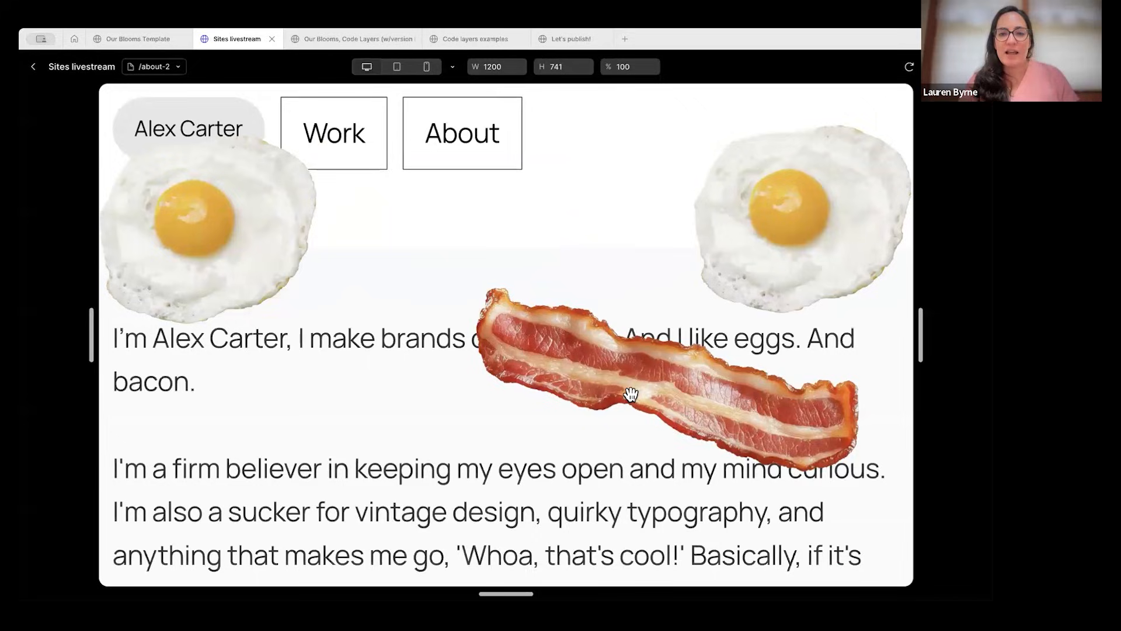
pyautogui.moveTo(631, 394); pyautogui.dragTo(466, 529)
pyautogui.moveTo(804, 178); pyautogui.dragTo(778, 213)
pyautogui.moveTo(268, 240); pyautogui.dragTo(594, 234)
pyautogui.moveTo(470, 492); pyautogui.dragTo(631, 393)
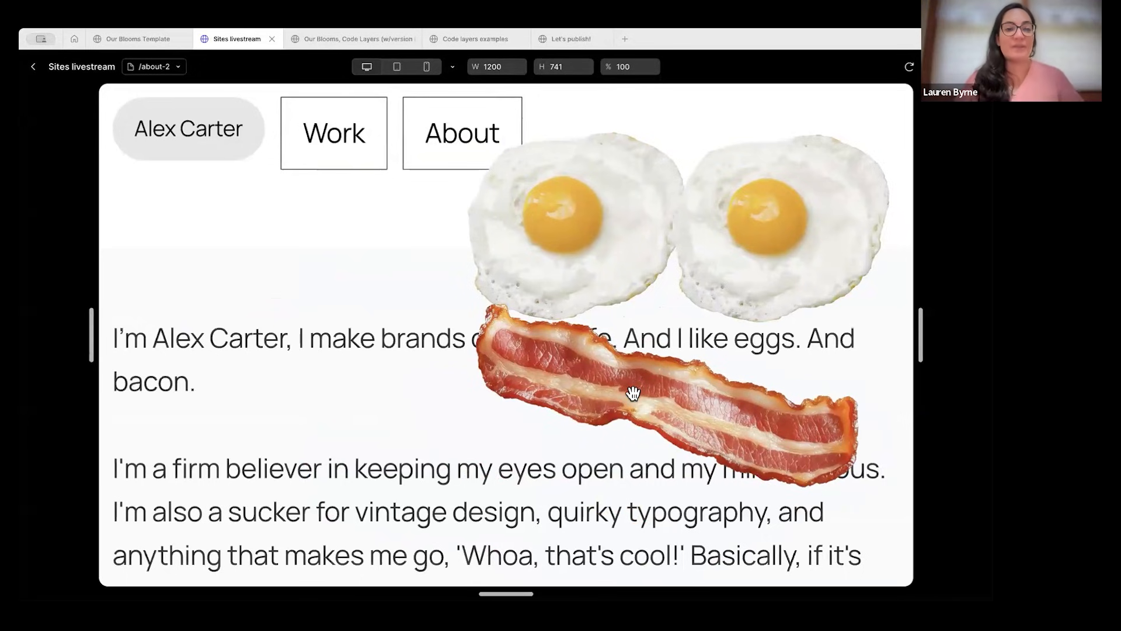
pyautogui.click(33, 66)
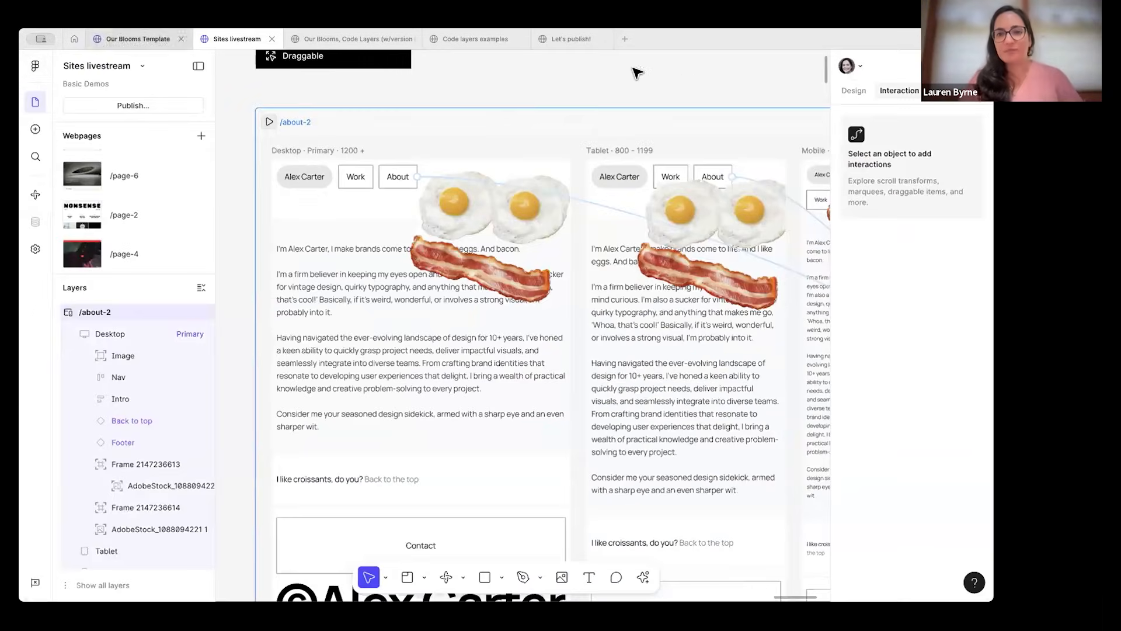
# Locate the Components section holding the desktop and mobile nav designs beside the Home page.
pyautogui.scroll(-5, 640, 67)
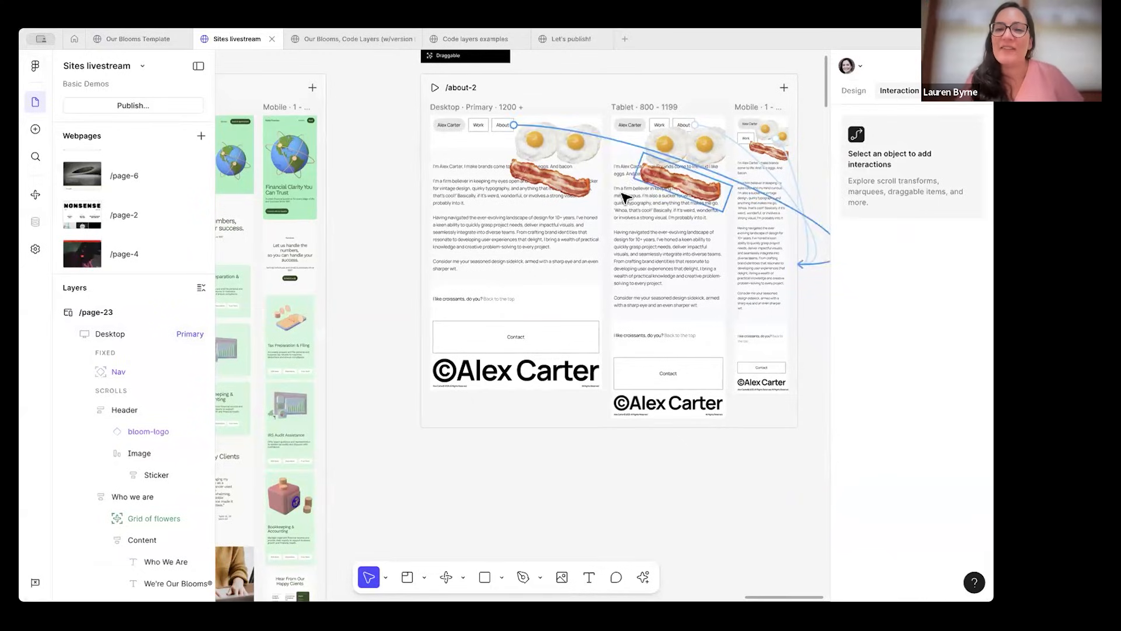
pyautogui.scroll(-4, 625, 198)
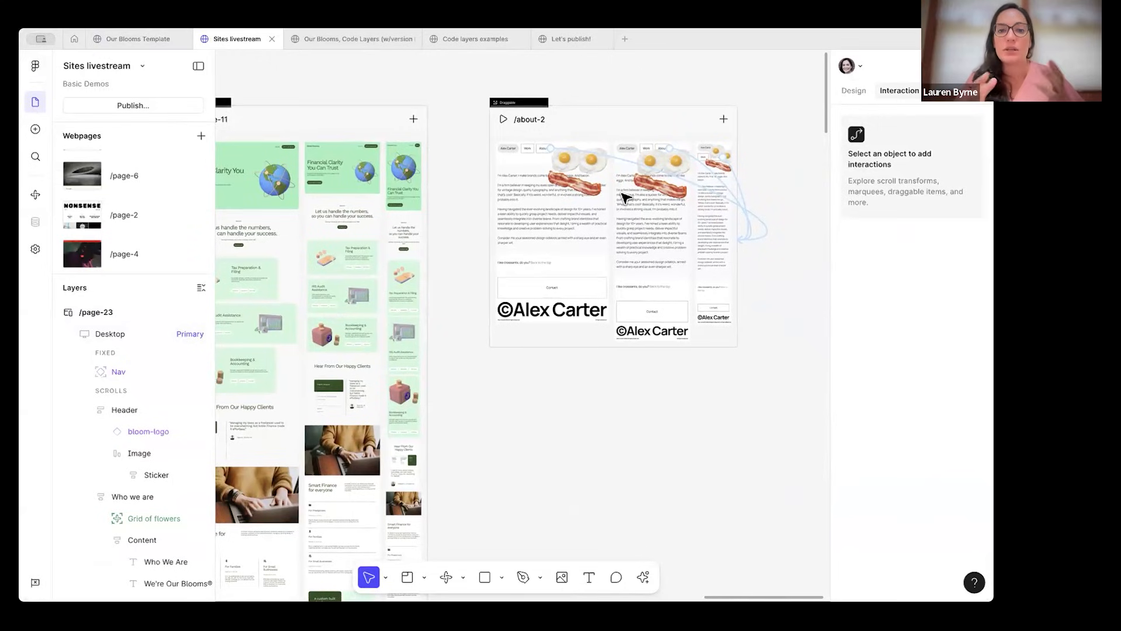
pyautogui.scroll(-3, 663, 393)
pyautogui.hscroll(-10, 663, 393)
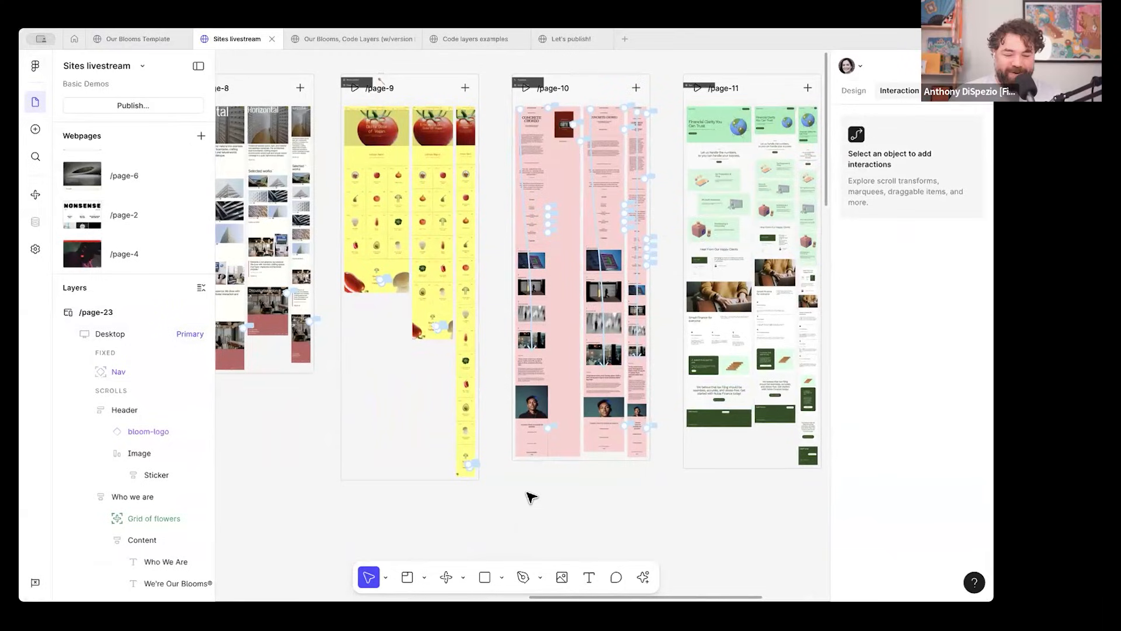
pyautogui.scroll(-5, 559, 520)
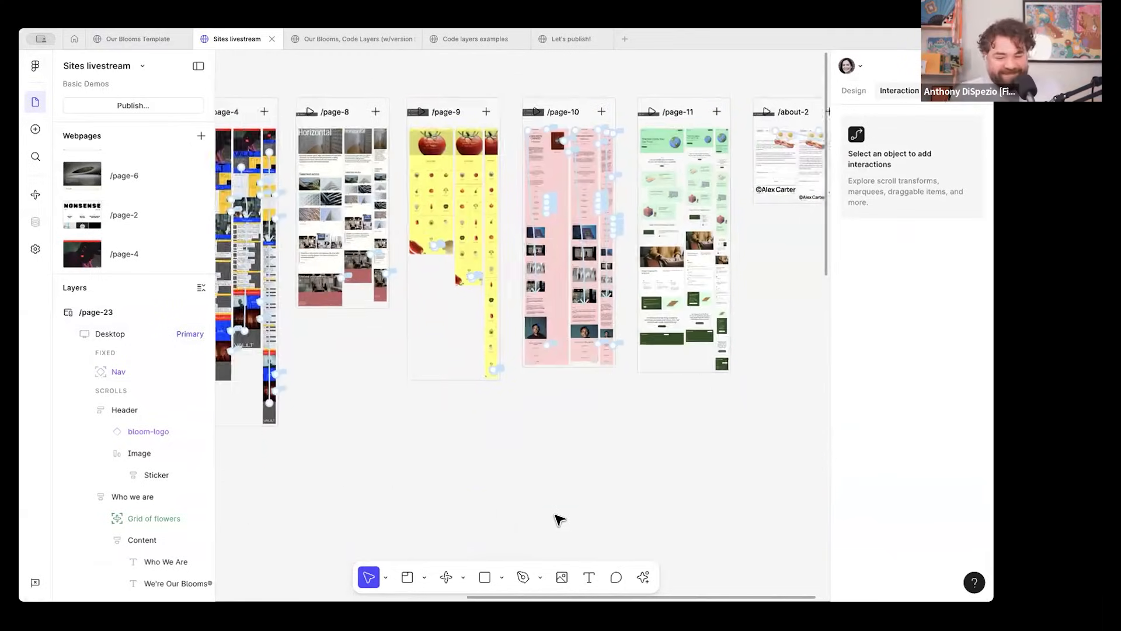
pyautogui.hscroll(-10, 559, 520)
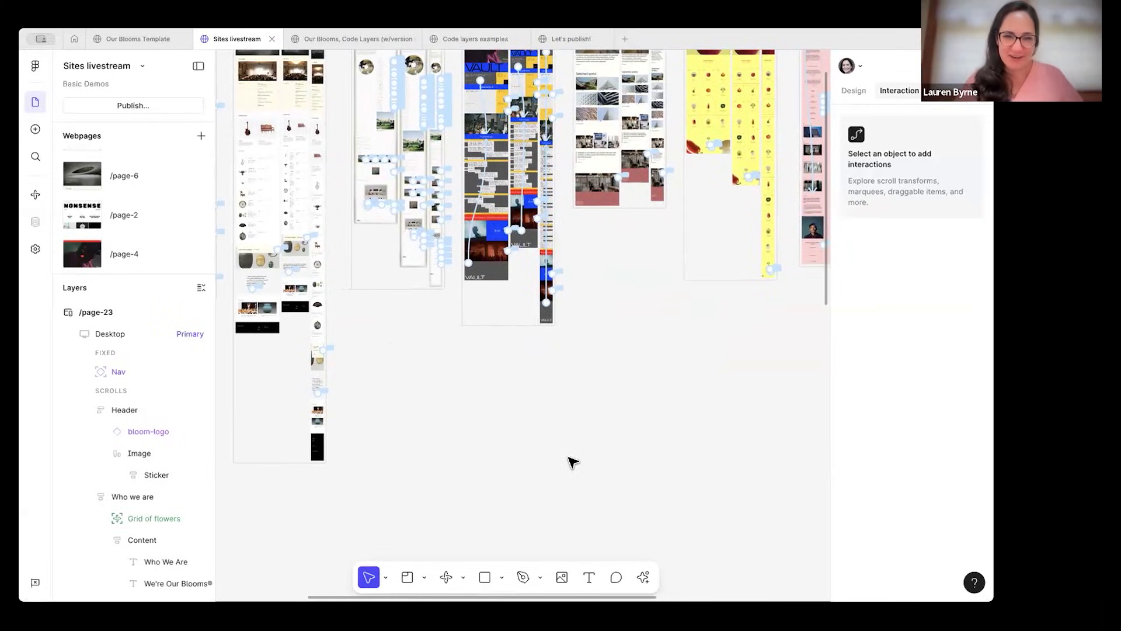
pyautogui.scroll(-3, 571, 463)
pyautogui.hscroll(-4, 572, 464)
pyautogui.scroll(-5, 572, 462)
pyautogui.hscroll(-2, 572, 463)
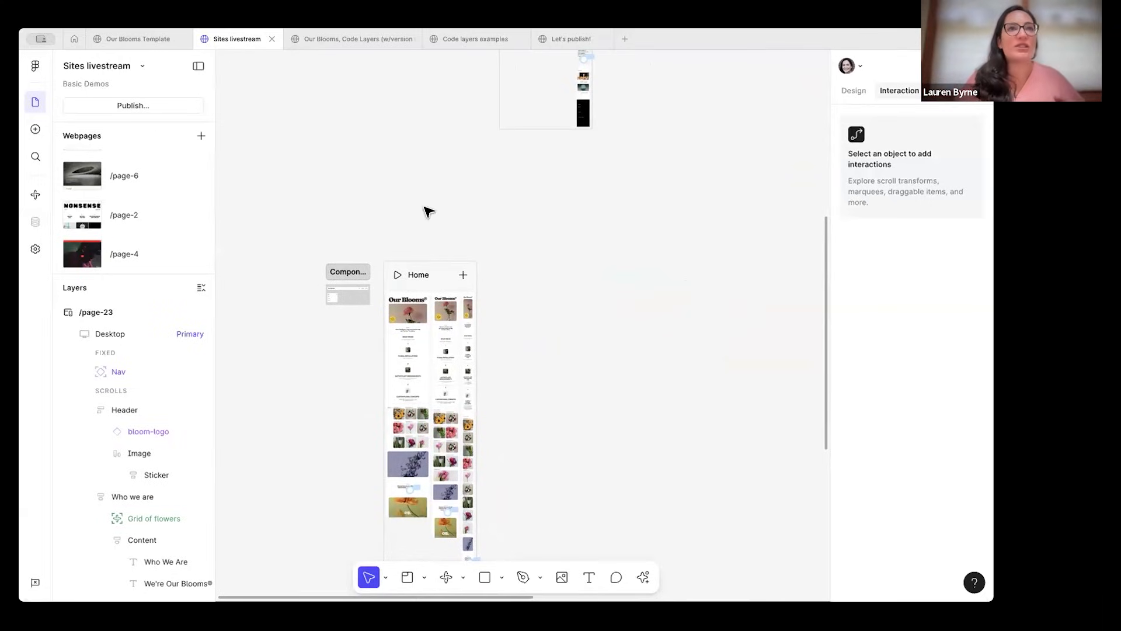
pyautogui.scroll(5, 376, 262)
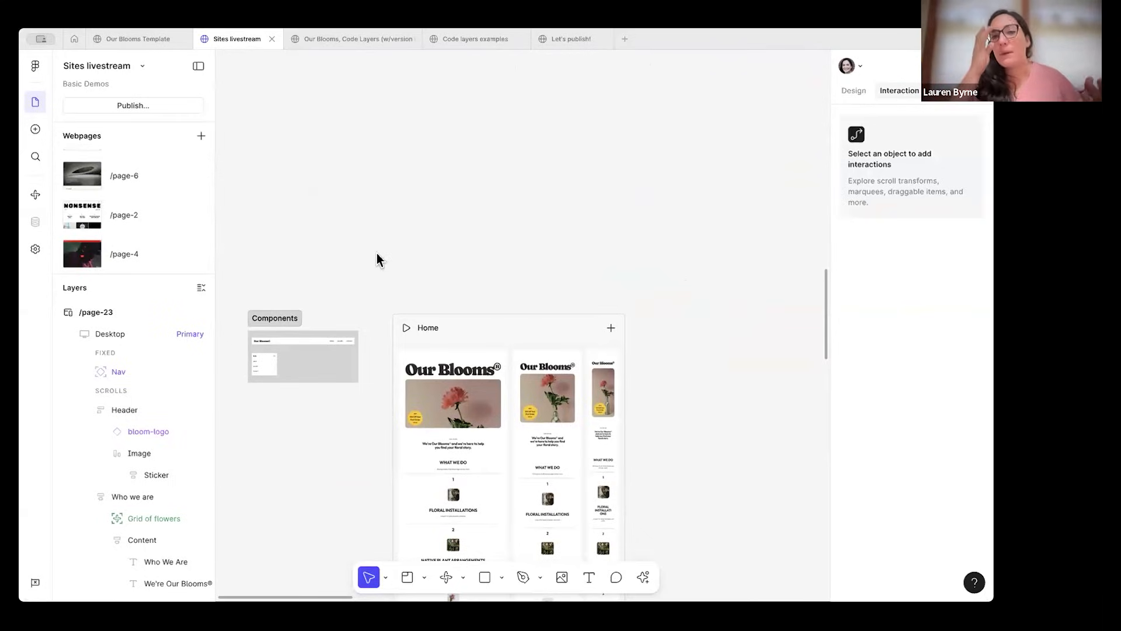
pyautogui.scroll(5, 268, 440)
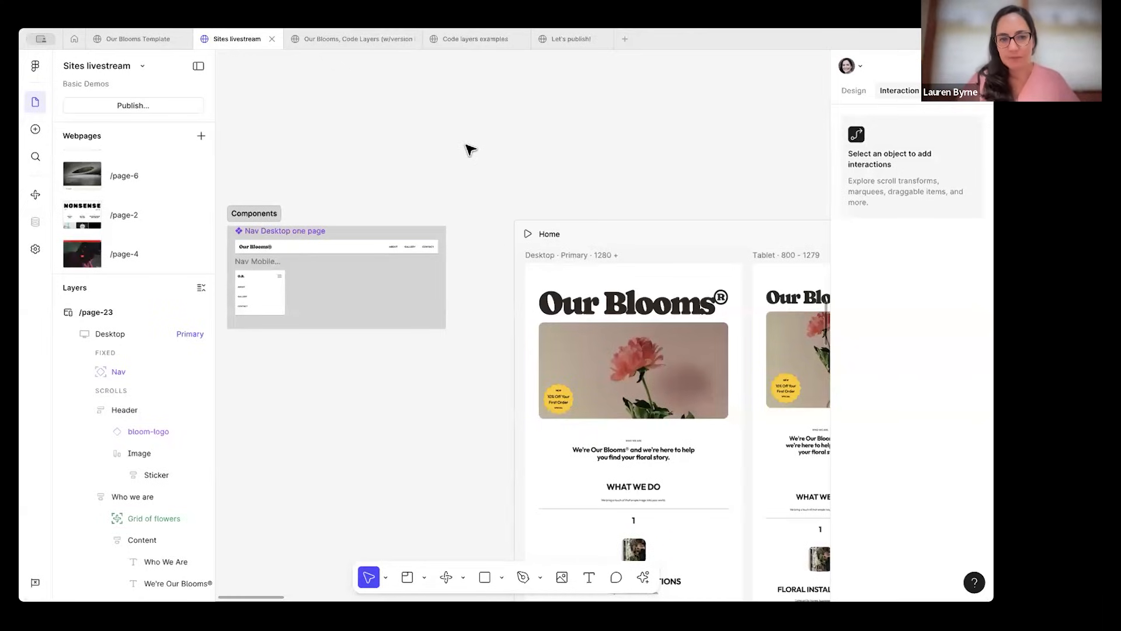
pyautogui.hscroll(-1, 470, 149)
pyautogui.scroll(5, 324, 225)
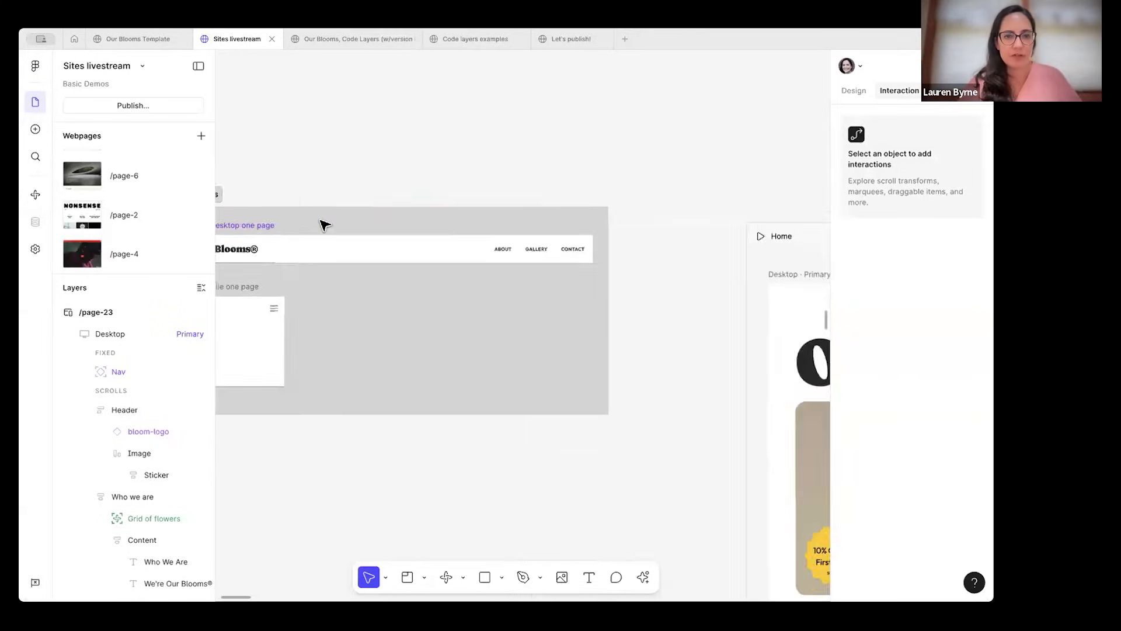
pyautogui.scroll(2, 324, 225)
pyautogui.hscroll(-3, 325, 224)
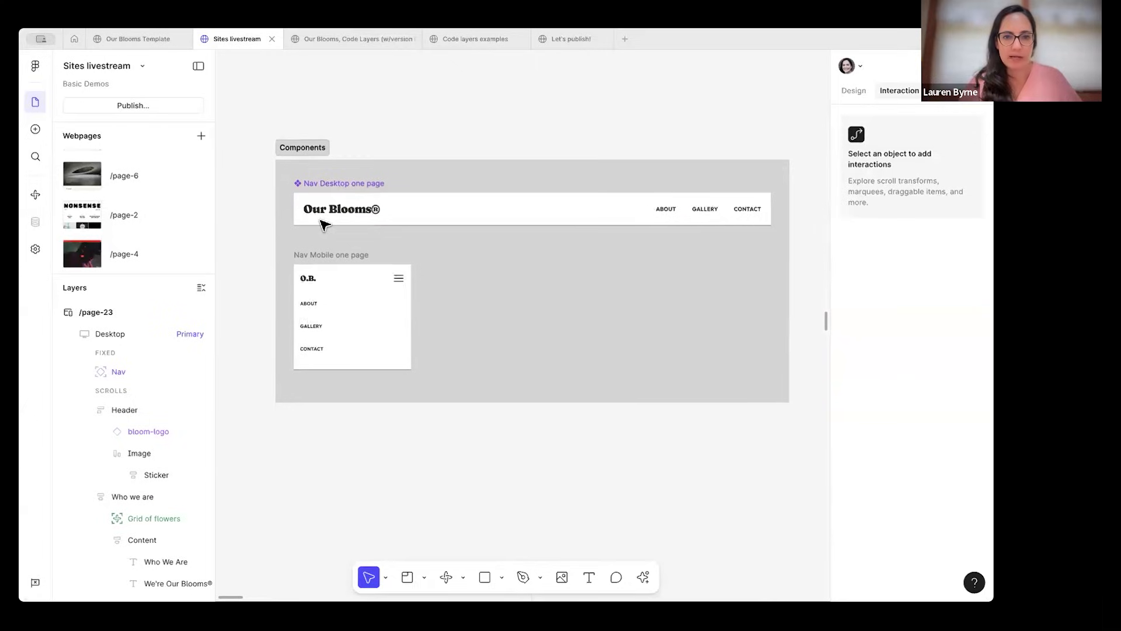
# Examine the Nav Desktop one page component and the Nav Mobile one page frame alongside the Home page breakpoints.
pyautogui.click(352, 183)
pyautogui.scroll(-3, 353, 183)
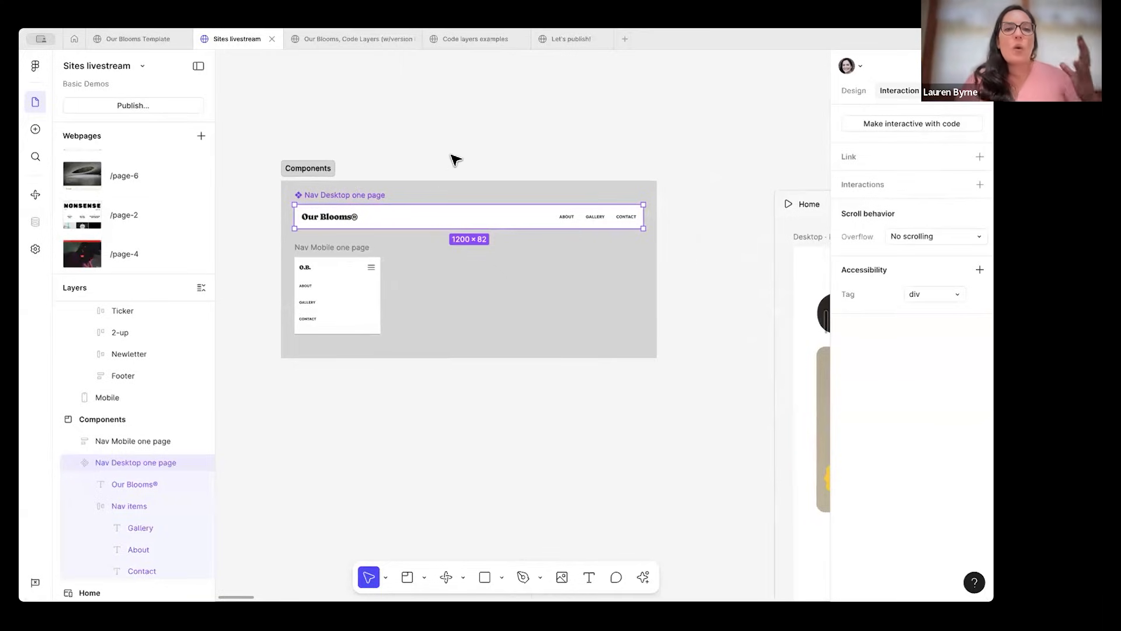
pyautogui.click(447, 268)
pyautogui.scroll(2, 367, 274)
pyautogui.scroll(1, 372, 279)
pyautogui.click(308, 244)
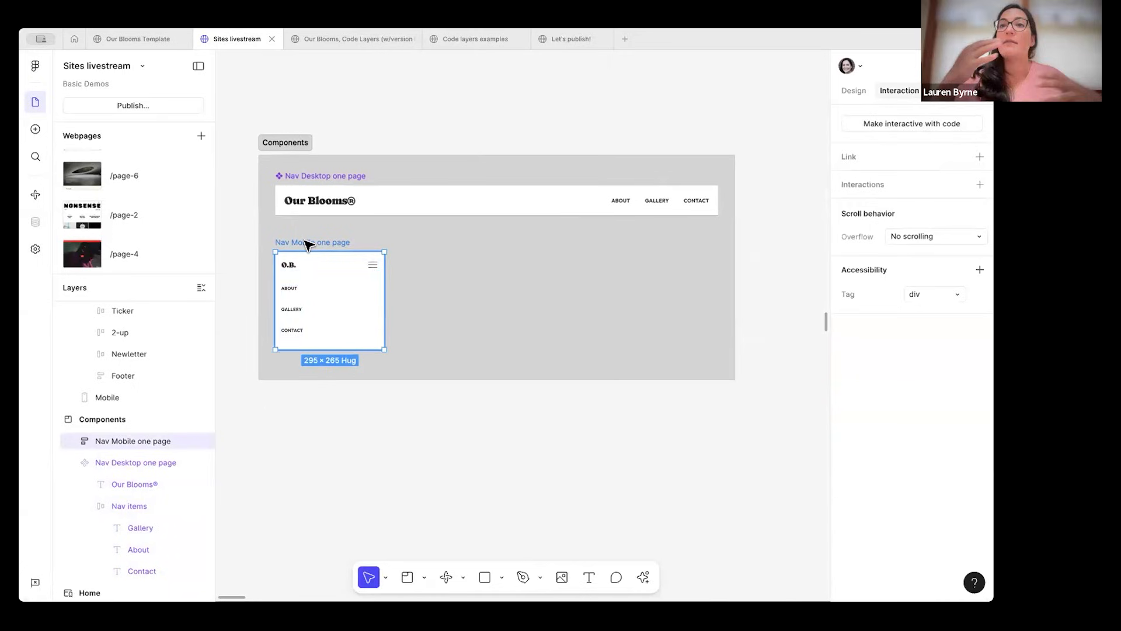
pyautogui.click(327, 176)
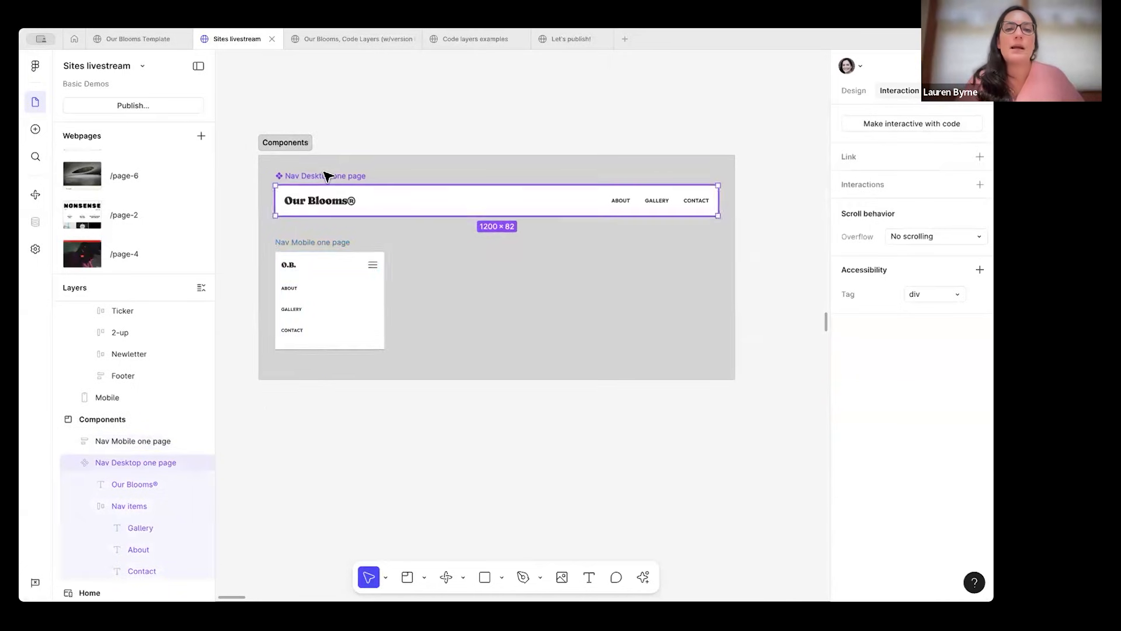
pyautogui.scroll(-4, 328, 176)
pyautogui.hscroll(7, 329, 177)
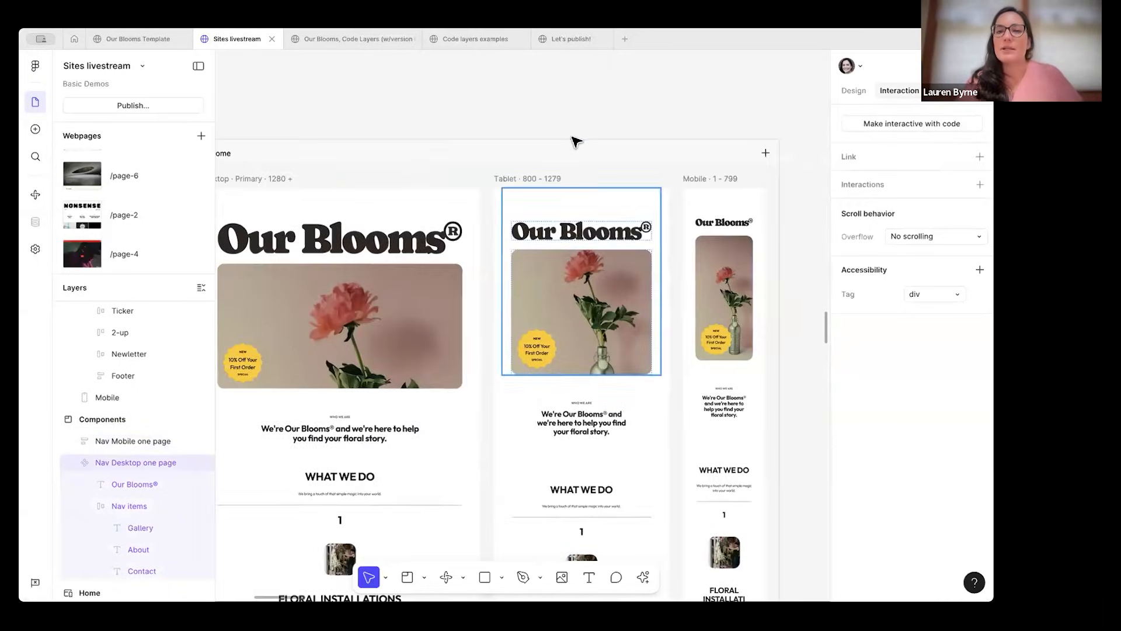
pyautogui.hscroll(-7, 573, 140)
pyautogui.scroll(1, 573, 140)
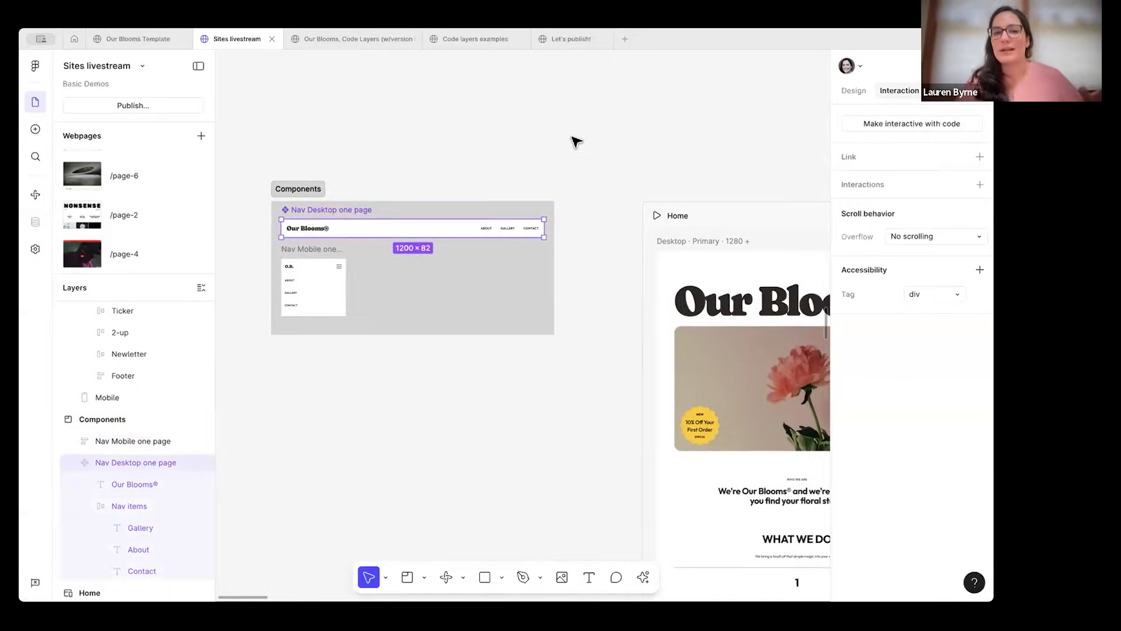
# Place an instance of the Nav Desktop one page component into the Desktop frame of the Home page.
pyautogui.click(369, 181)
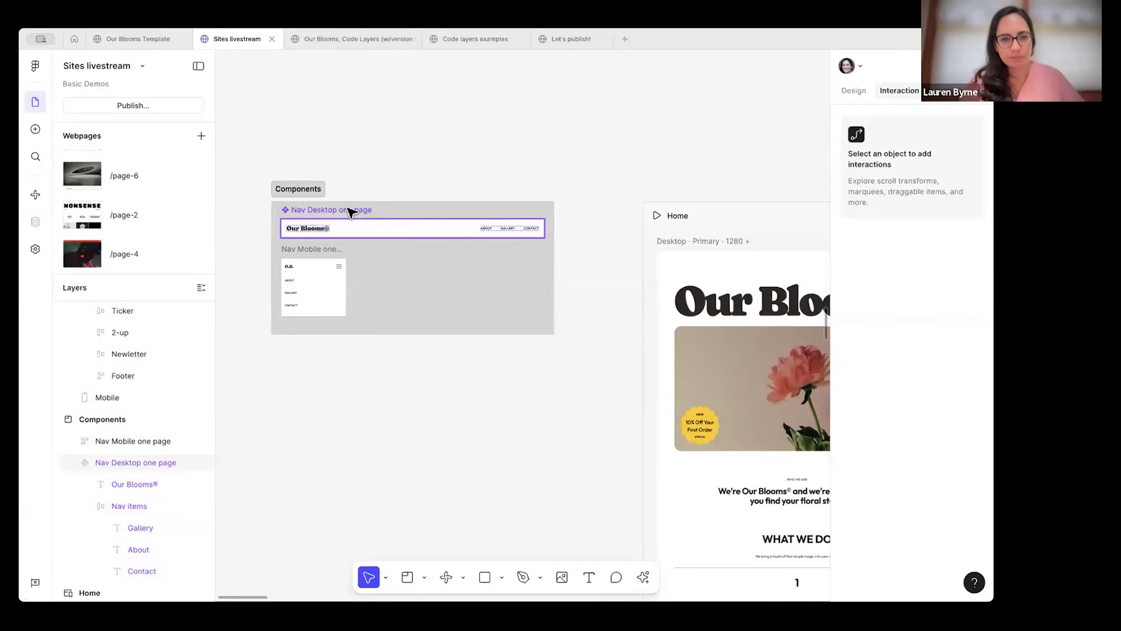
pyautogui.click(350, 212)
pyautogui.scroll(-3, 327, 199)
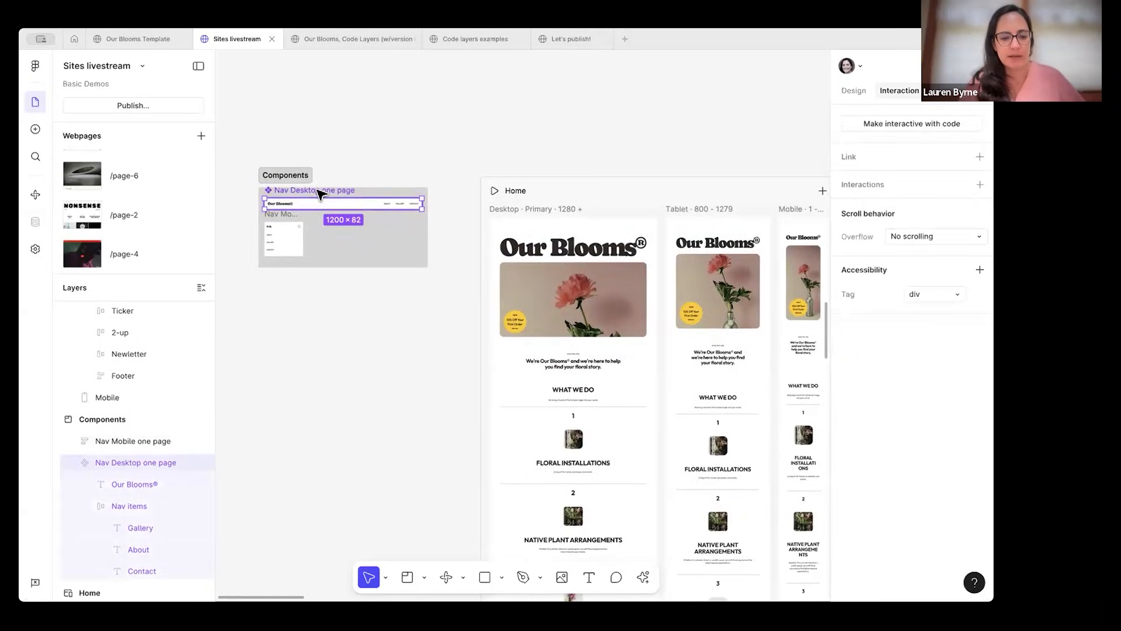
pyautogui.moveTo(321, 193); pyautogui.dragTo(524, 214)
pyautogui.hscroll(1, 524, 214)
pyautogui.scroll(1, 524, 214)
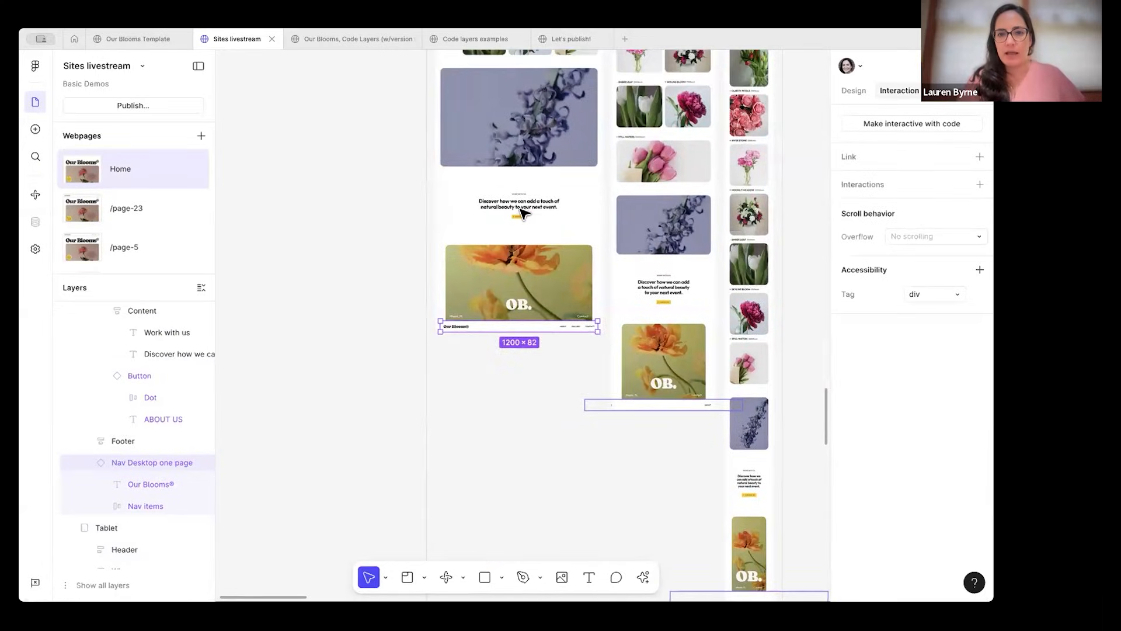
# Move the nav instance up through the Desktop frame's stack until it sits above the Header section.
pyautogui.press('Up')
pyautogui.press('Up')
pyautogui.press('Up')
pyautogui.press('Up')
pyautogui.press('Up')
pyautogui.press('Up')
pyautogui.press('Up')
pyautogui.scroll(10, 524, 214)
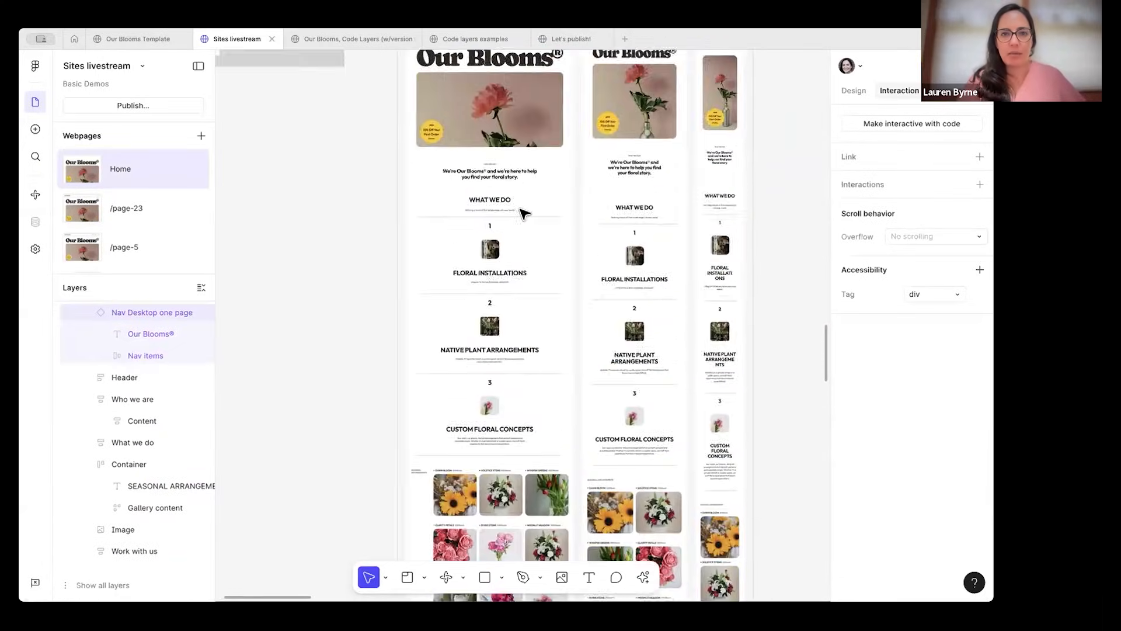
pyautogui.scroll(3, 581, 155)
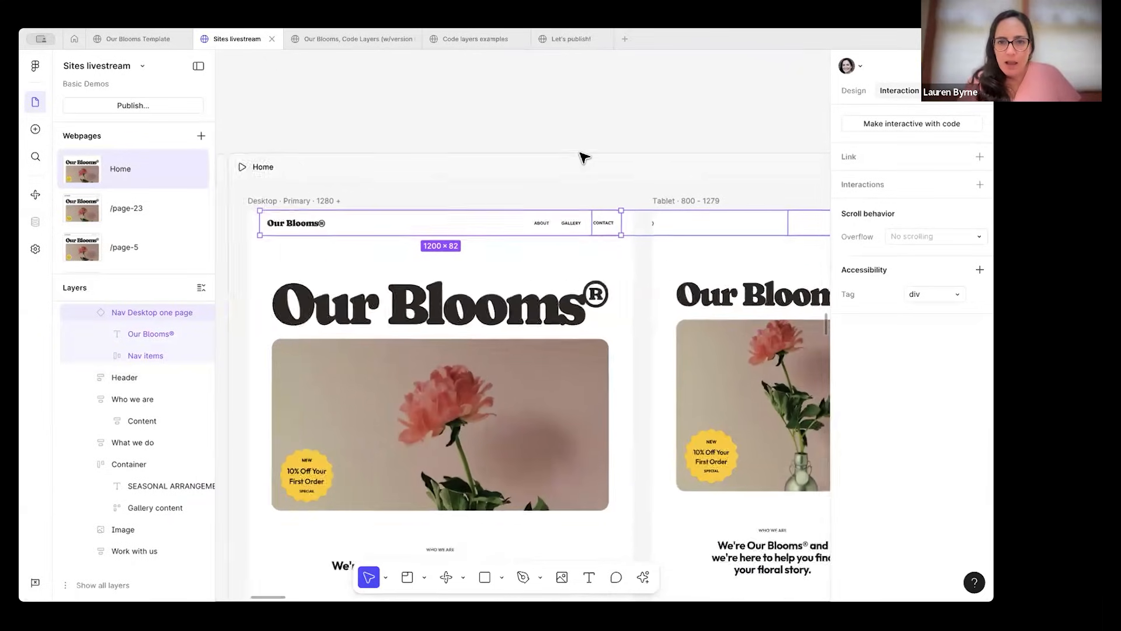
# Set the nav instance's position to Fixed and its horizontal constraint to Left + Right.
pyautogui.click(864, 95)
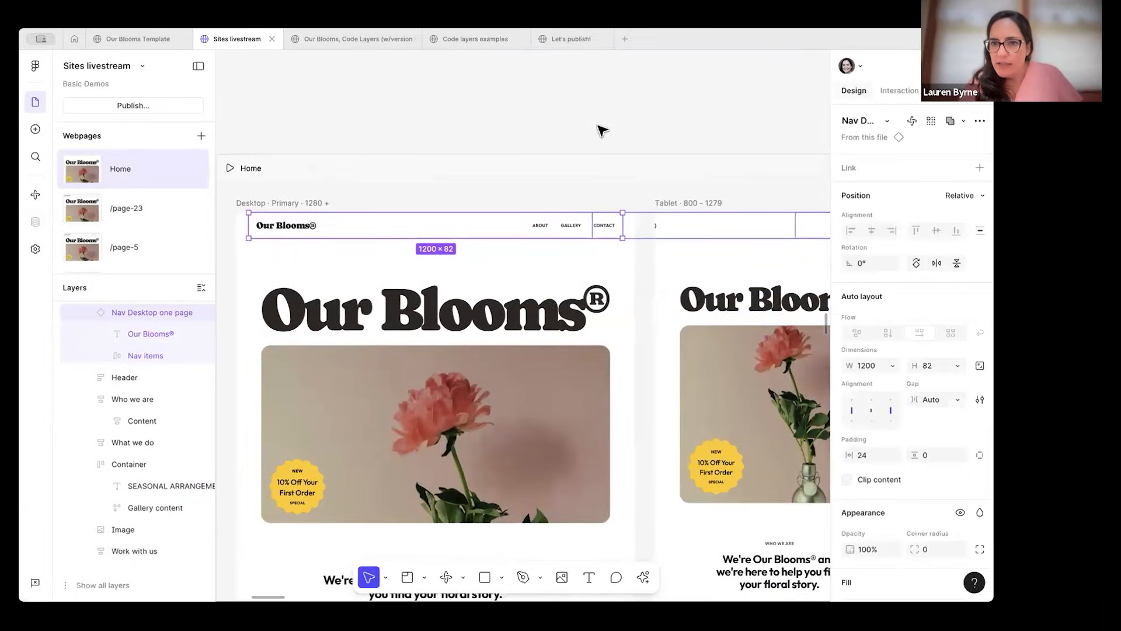
pyautogui.scroll(-2, 496, 175)
pyautogui.hscroll(-2, 496, 176)
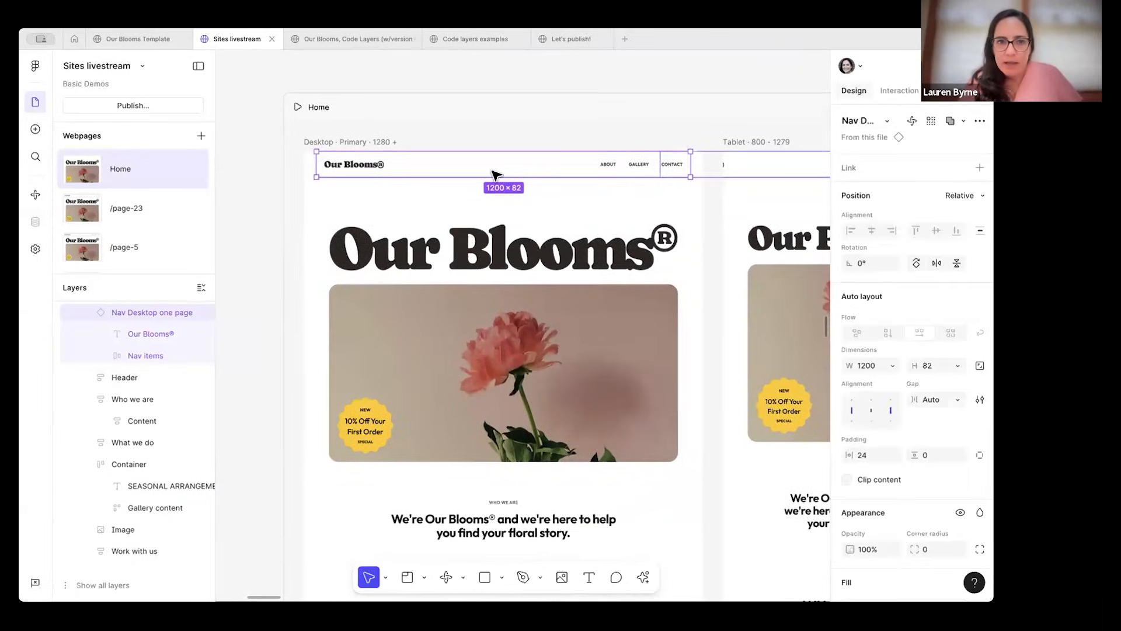
pyautogui.click(982, 195)
pyautogui.click(955, 228)
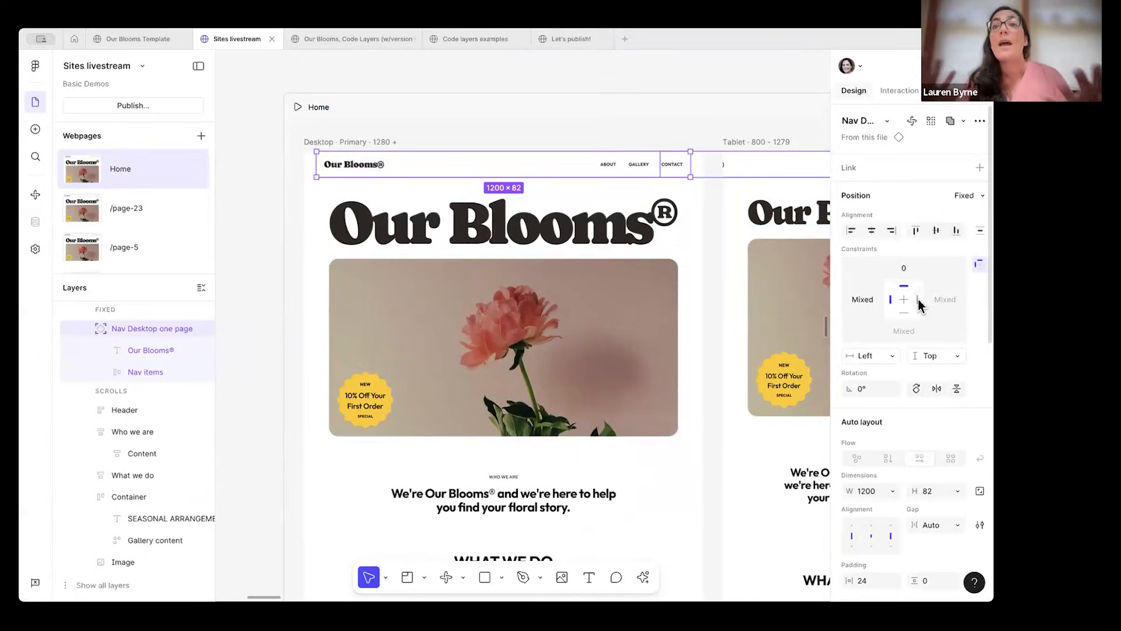
pyautogui.click(871, 356)
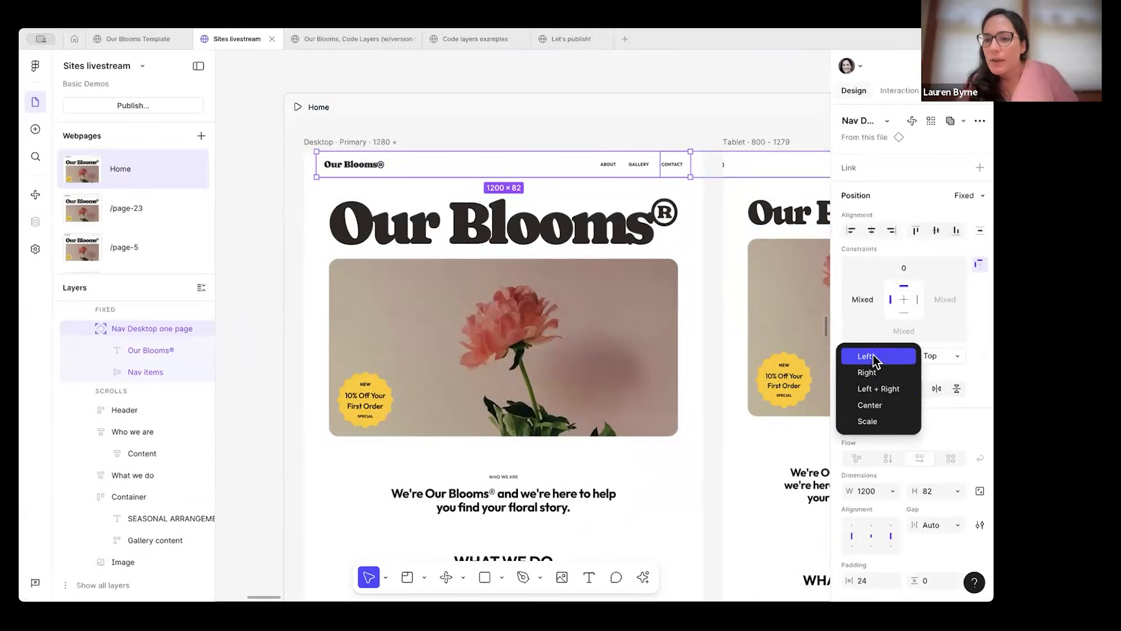
pyautogui.click(879, 388)
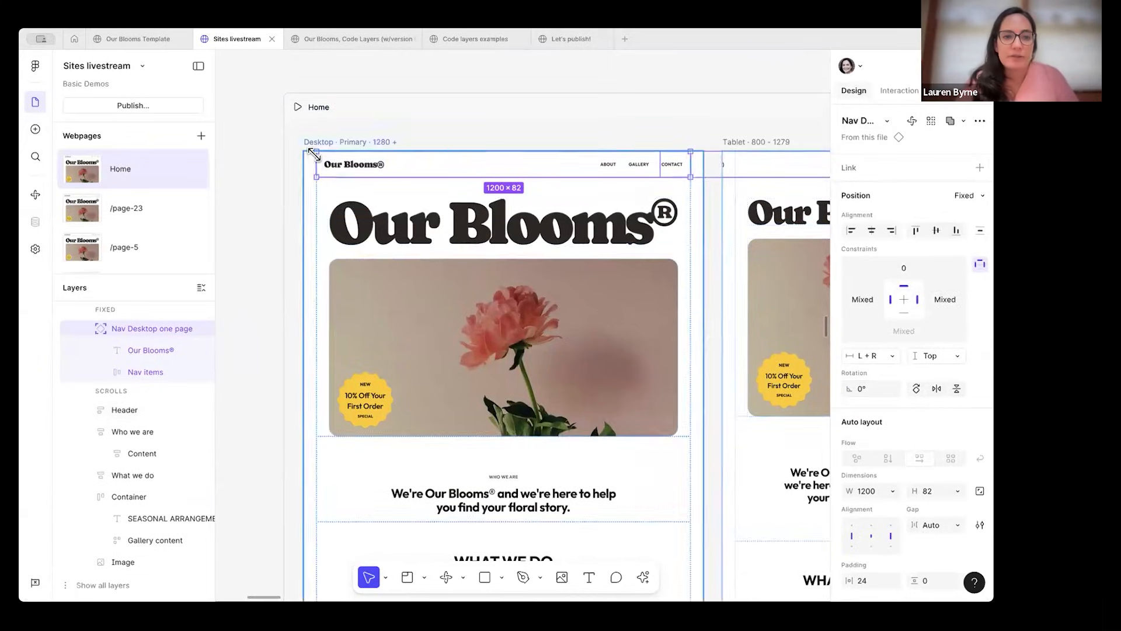
# Stretch the Desktop nav to the frame's full 1280 width and bring the Tablet nav's left edge to its frame edge.
pyautogui.scroll(5, 310, 155)
pyautogui.moveTo(298, 167); pyautogui.dragTo(291, 168)
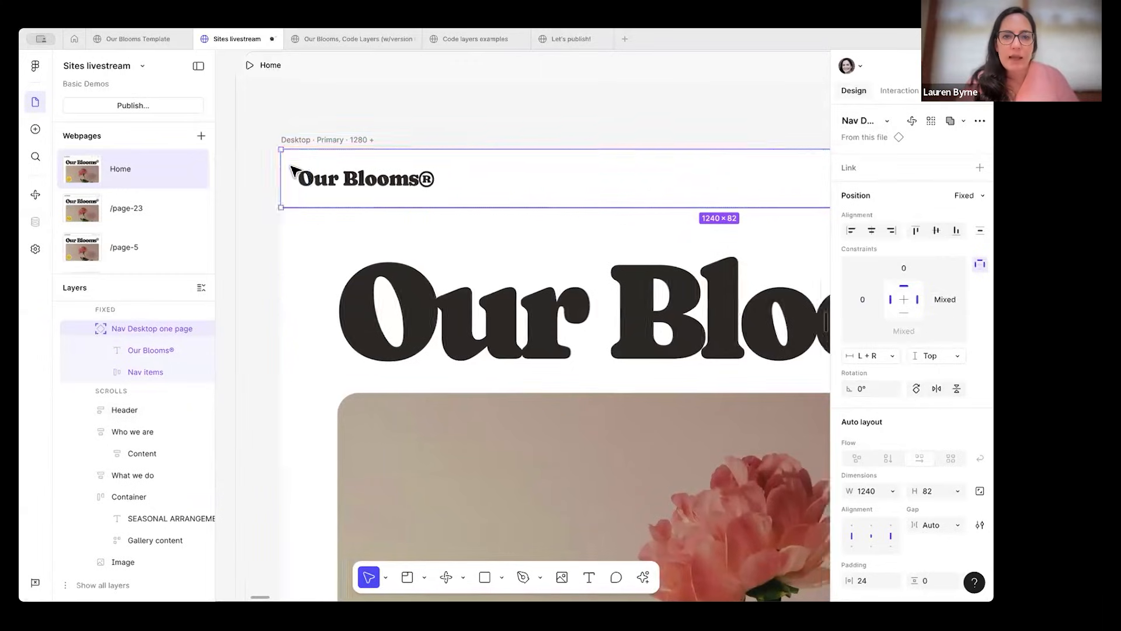
pyautogui.hscroll(10, 602, 170)
pyautogui.click(672, 164)
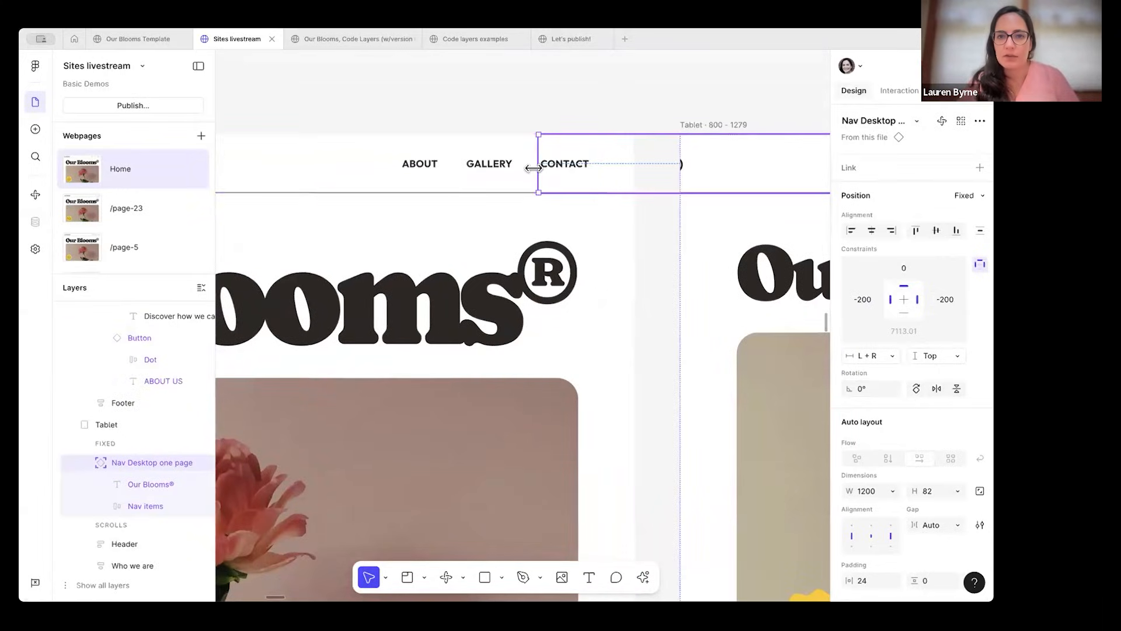
pyautogui.moveTo(657, 167)
pyautogui.mouseDown()
pyautogui.moveTo(681, 168)
pyautogui.moveTo(635, 162)
pyautogui.mouseUp()
pyautogui.click(563, 164)
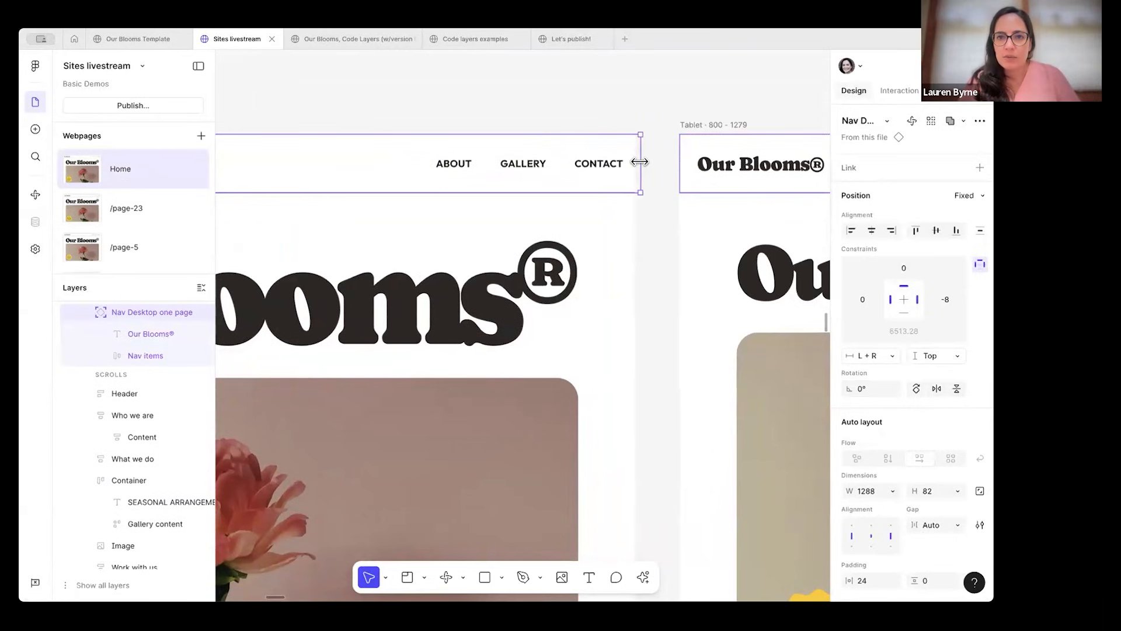
# Fit the Mobile nav to both edges of its frame and set the Tablet nav's width to 800.
pyautogui.hscroll(13, 638, 166)
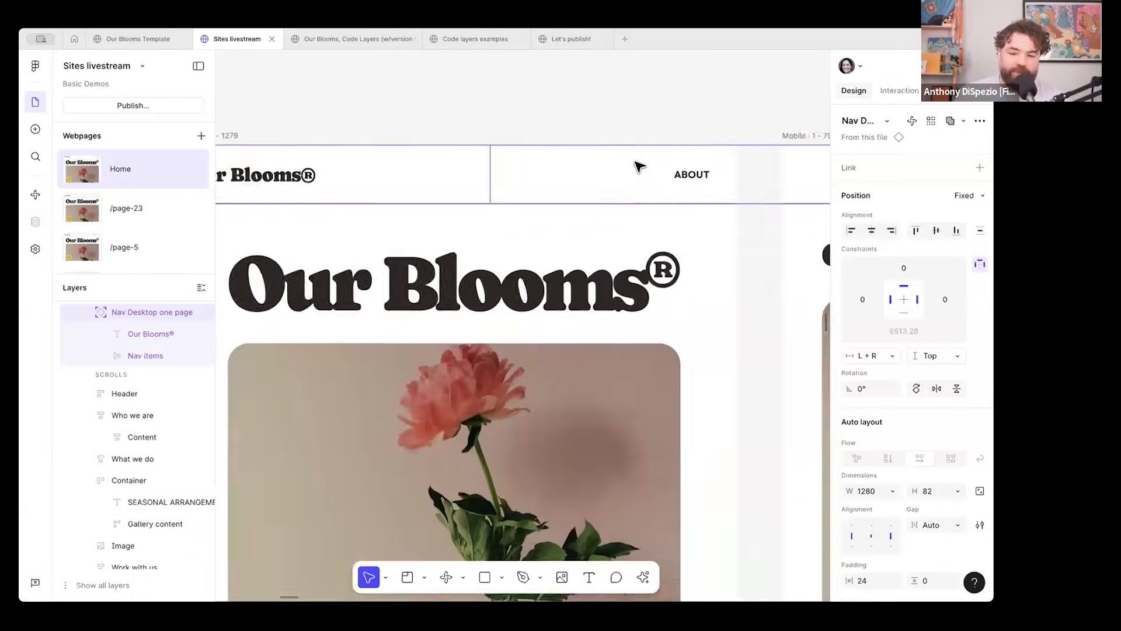
pyautogui.scroll(-5, 639, 166)
pyautogui.click(676, 168)
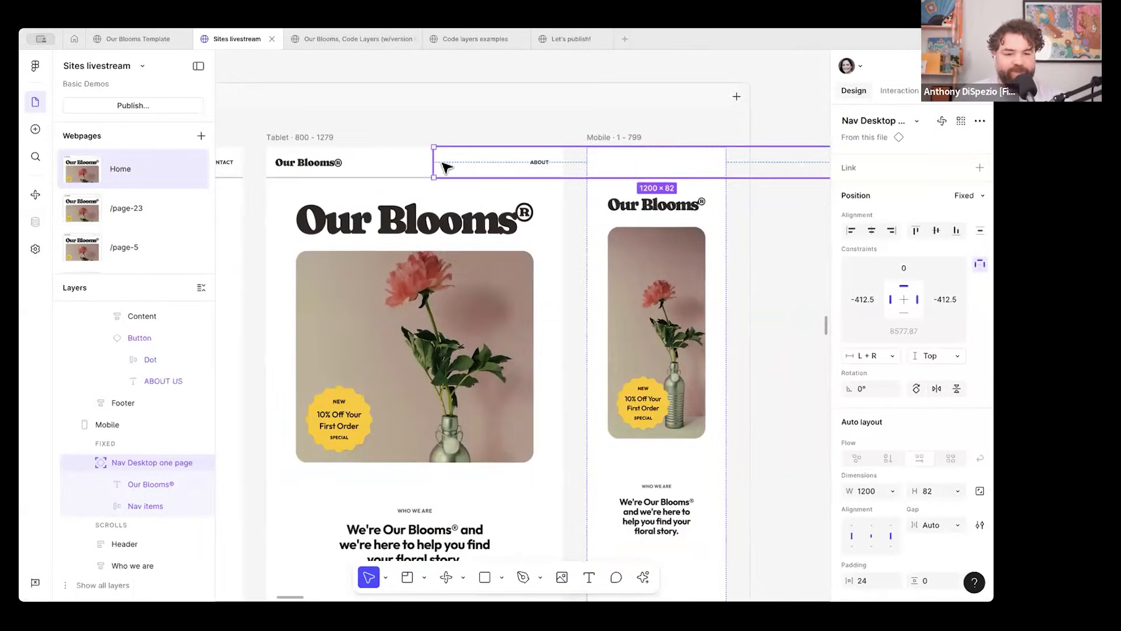
pyautogui.moveTo(431, 164); pyautogui.dragTo(378, 145)
pyautogui.hscroll(10, 591, 163)
pyautogui.hscroll(-8, 388, 150)
pyautogui.hscroll(-2, 391, 154)
pyautogui.click(413, 167)
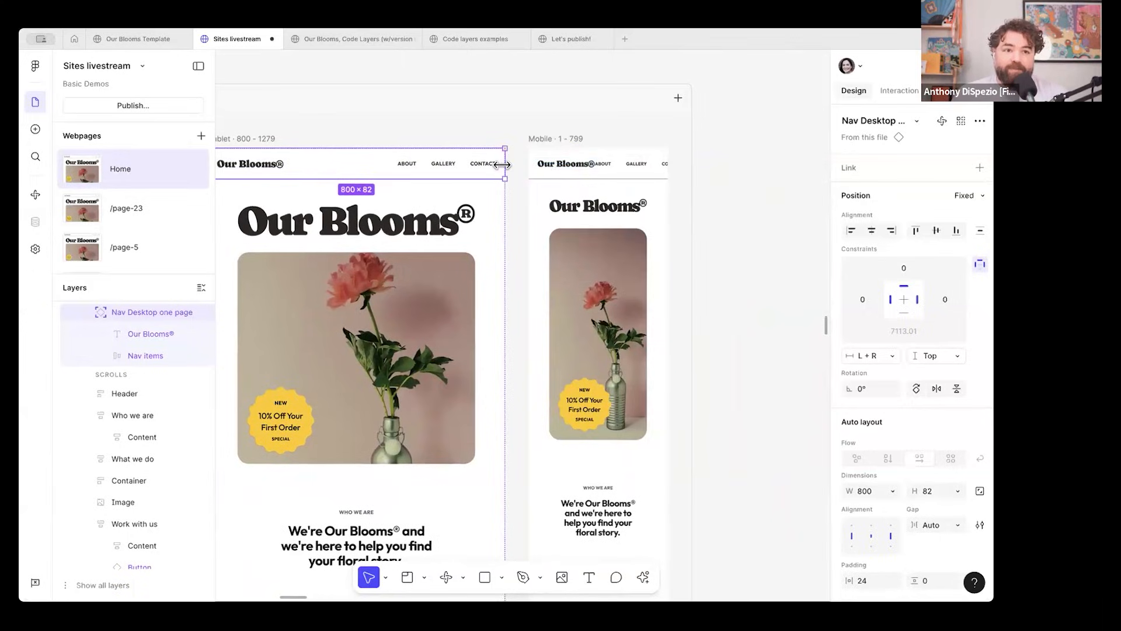
pyautogui.click(757, 220)
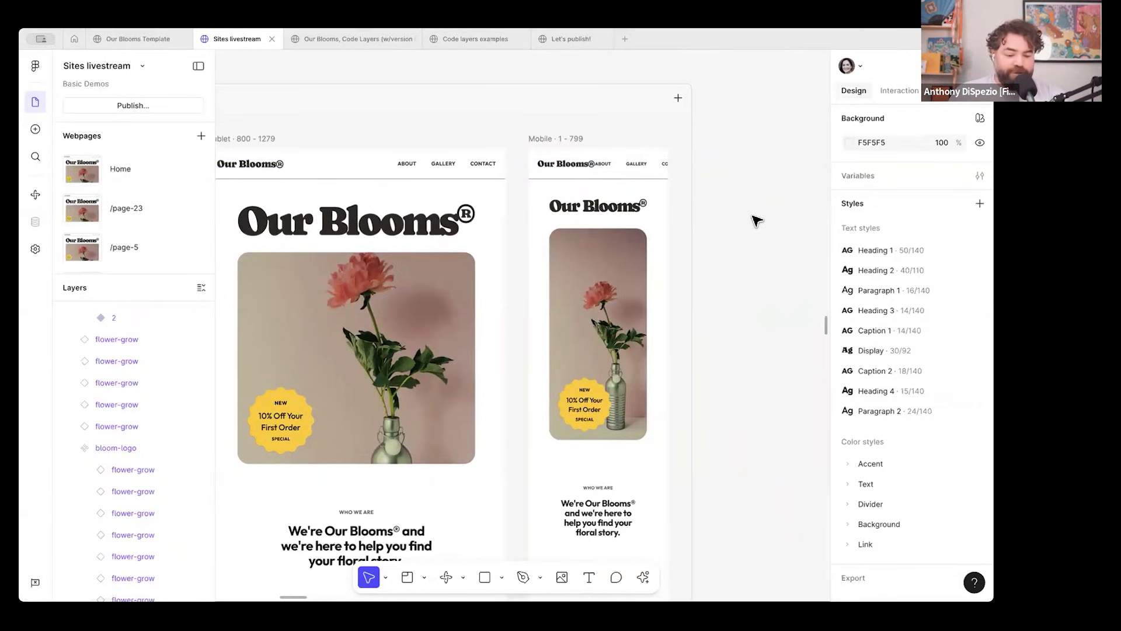
# Review the nav placement across the Desktop, Tablet and Mobile frames of the Home page.
pyautogui.scroll(-1, 757, 220)
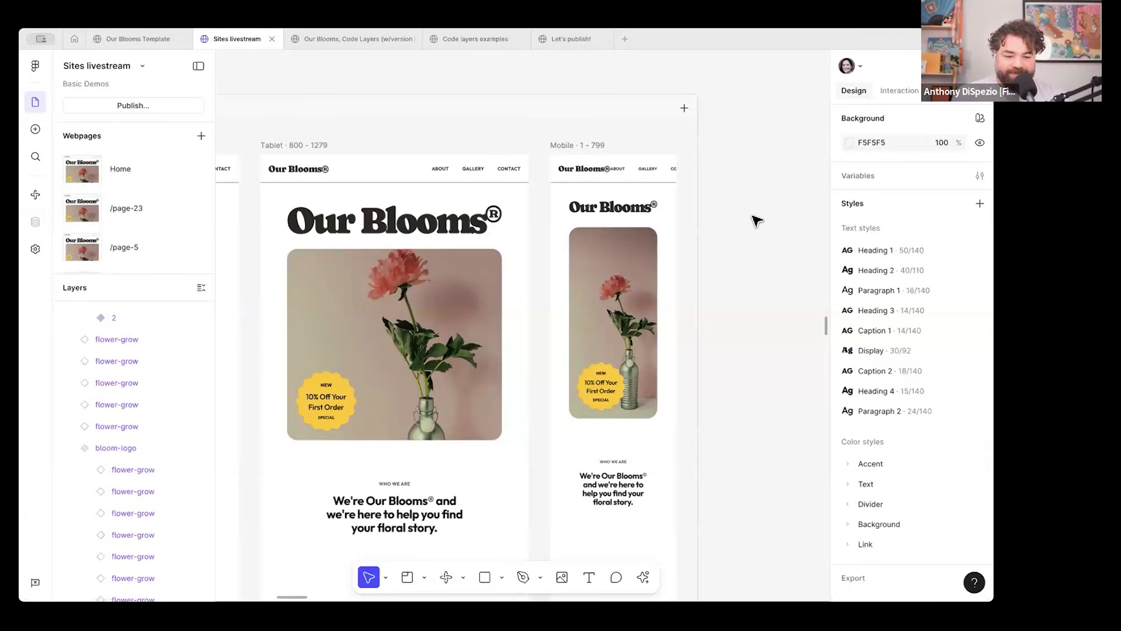
pyautogui.scroll(-3, 757, 220)
pyautogui.hscroll(-4, 756, 220)
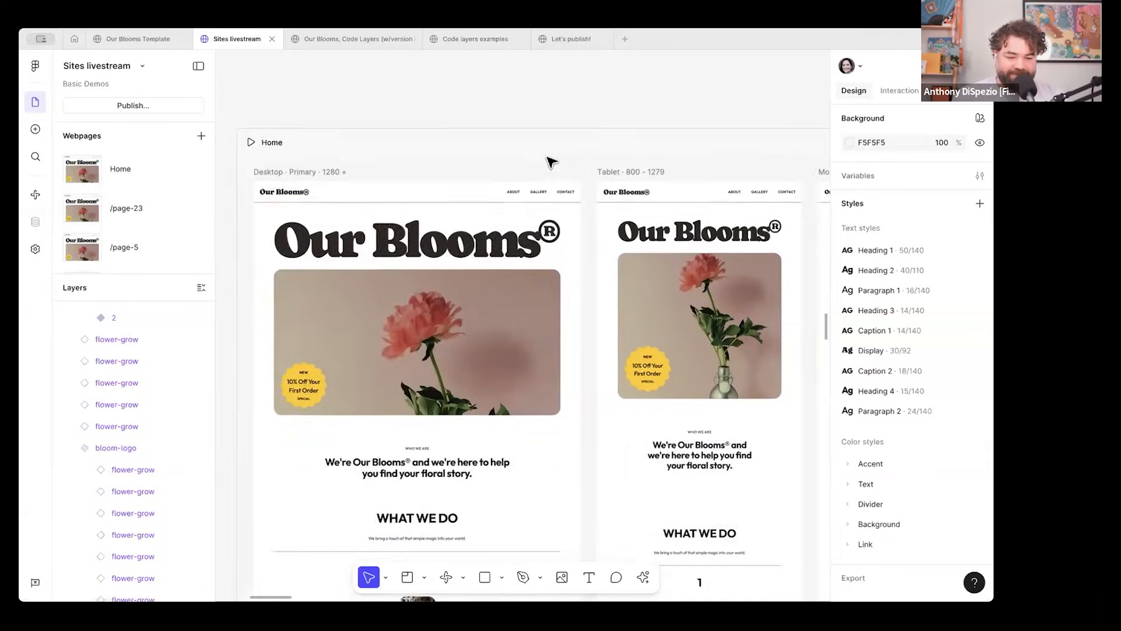
pyautogui.hscroll(3, 551, 162)
pyautogui.hscroll(3, 552, 162)
pyautogui.scroll(3, 551, 162)
pyautogui.scroll(-1, 552, 161)
pyautogui.hscroll(-15, 551, 162)
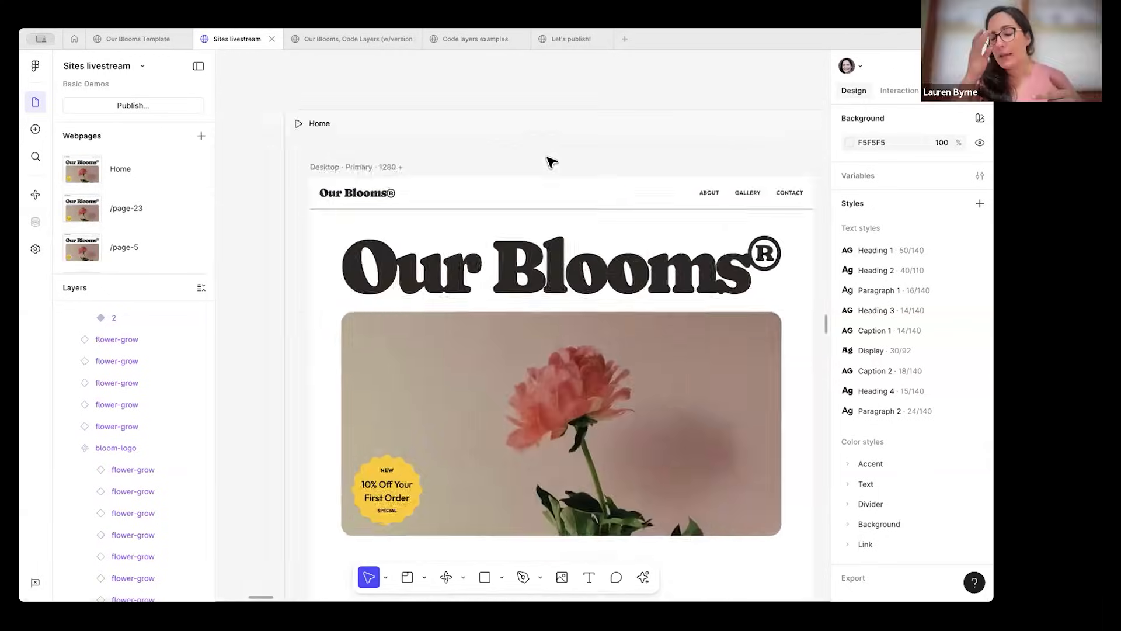
# Duplicate the Nav Mobile one page frame beside the original and combine both frames into a component set.
pyautogui.click(295, 183)
pyautogui.scroll(3, 295, 186)
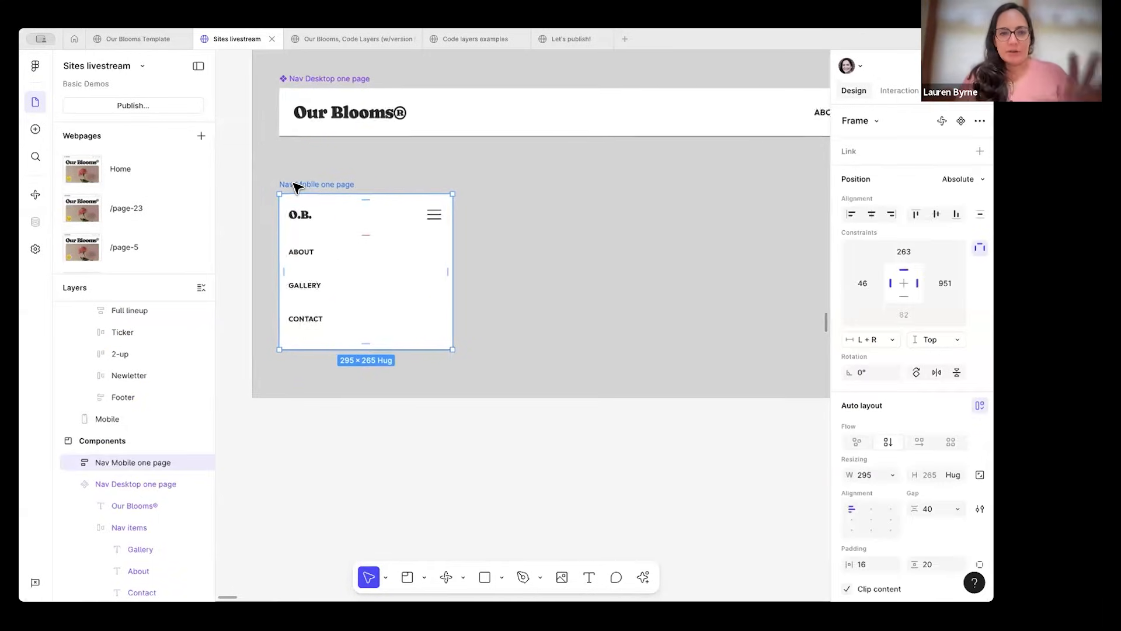
pyautogui.scroll(1, 296, 185)
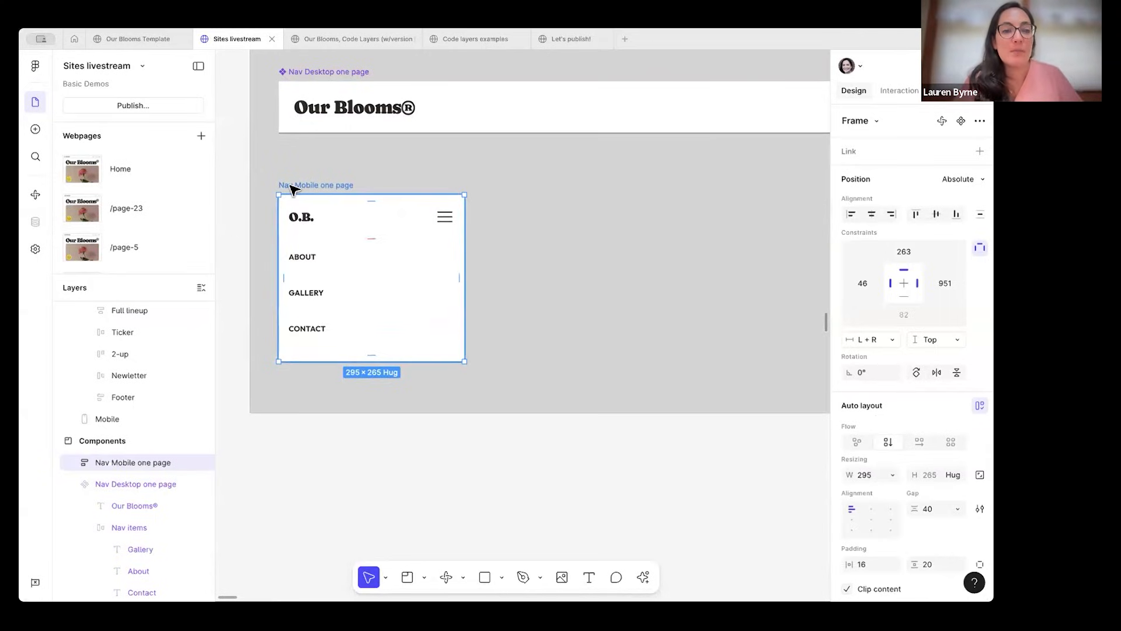
pyautogui.moveTo(322, 188); pyautogui.dragTo(541, 188)
pyautogui.moveTo(271, 169); pyautogui.dragTo(716, 383)
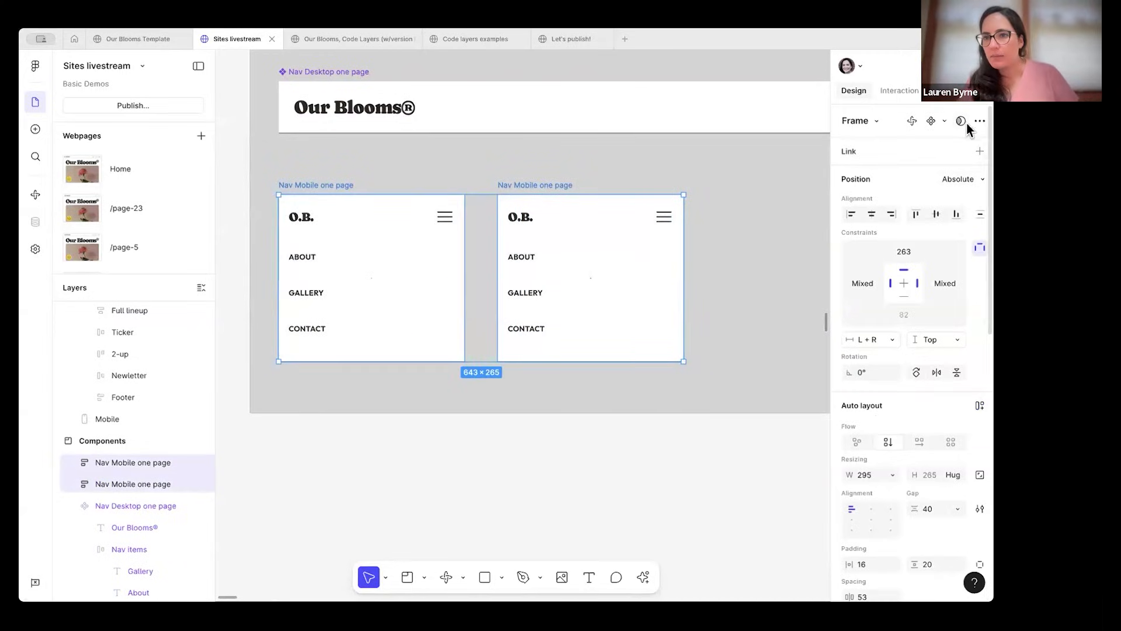
pyautogui.click(945, 122)
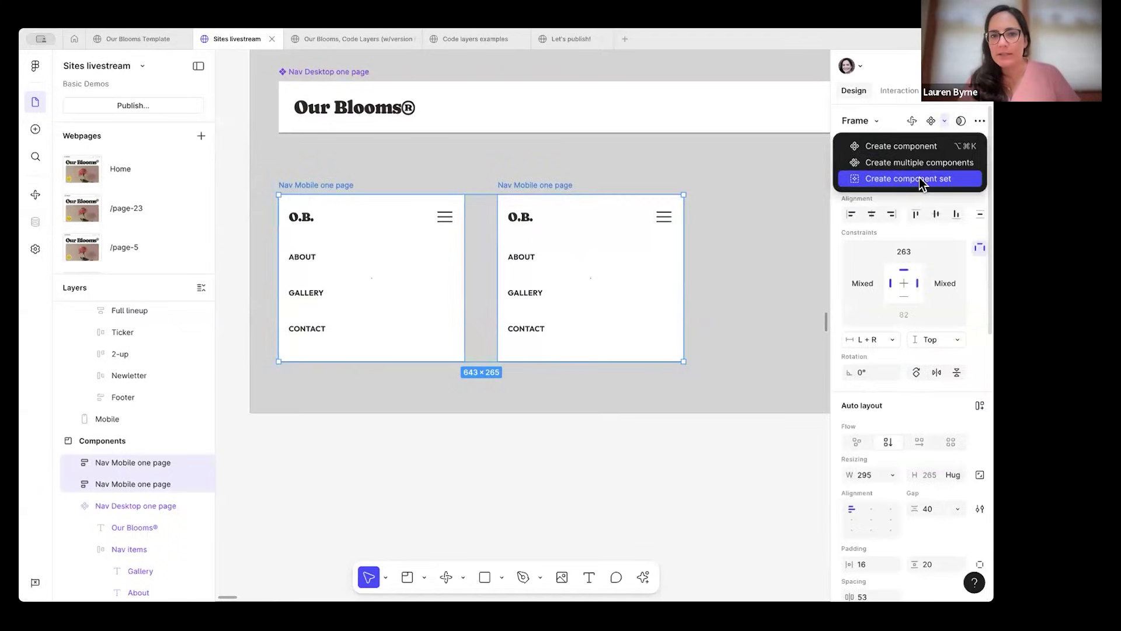
pyautogui.click(919, 177)
# Name the first mobile nav variant "open" and its duplicate "closed" in Property 1.
pyautogui.click(666, 219)
pyautogui.click(667, 220)
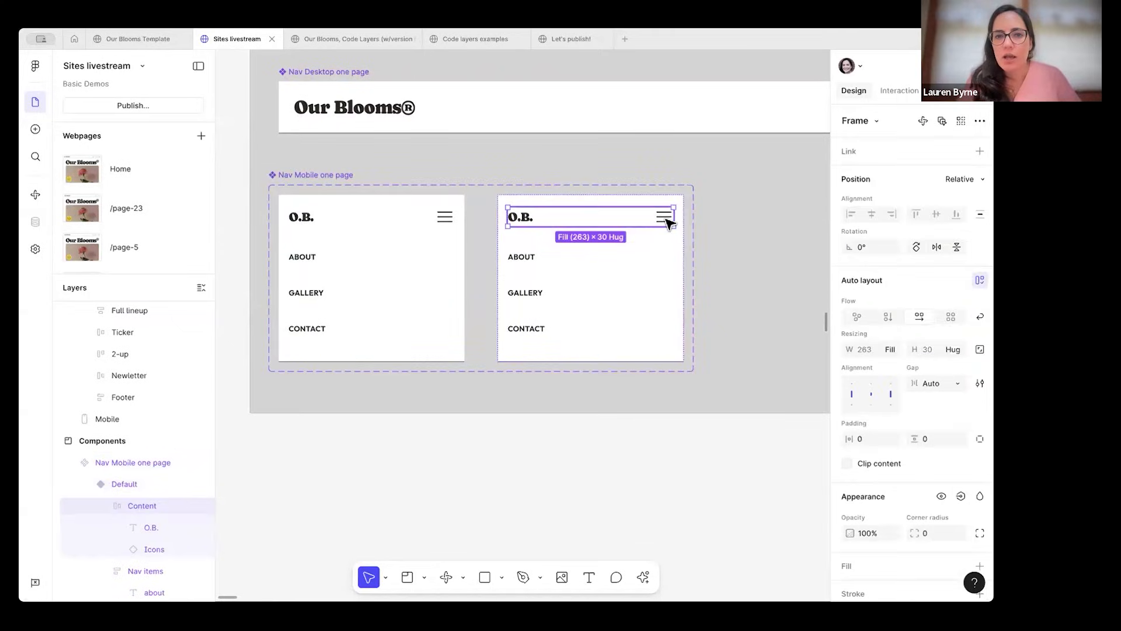
pyautogui.click(383, 213)
pyautogui.click(924, 164)
pyautogui.write('open')
pyautogui.click(624, 288)
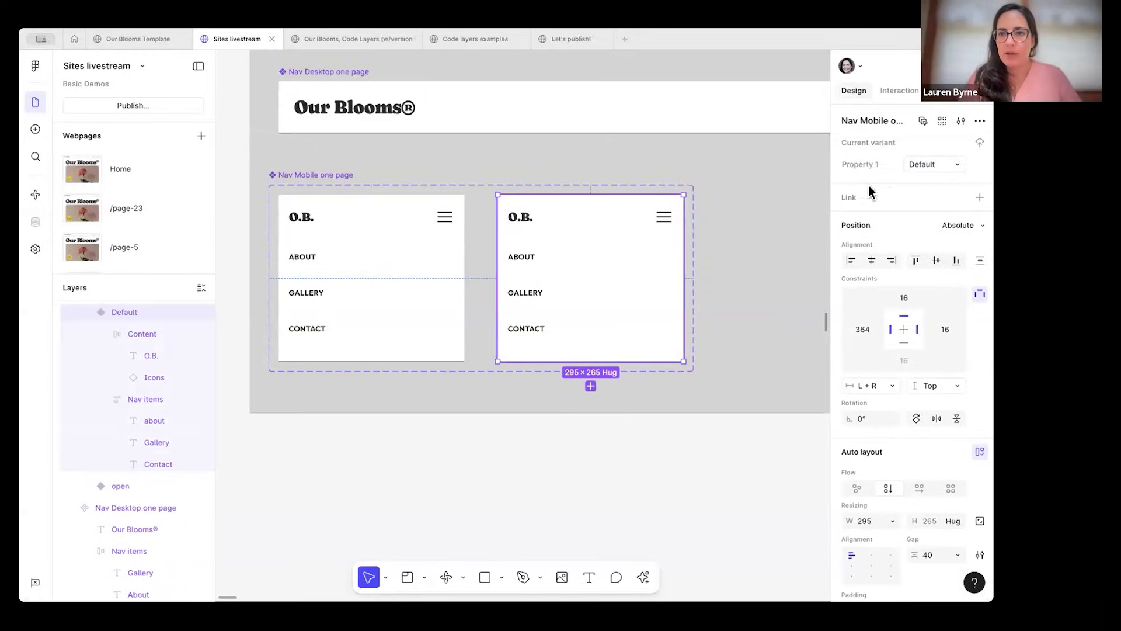
pyautogui.click(923, 165)
pyautogui.write('closed')
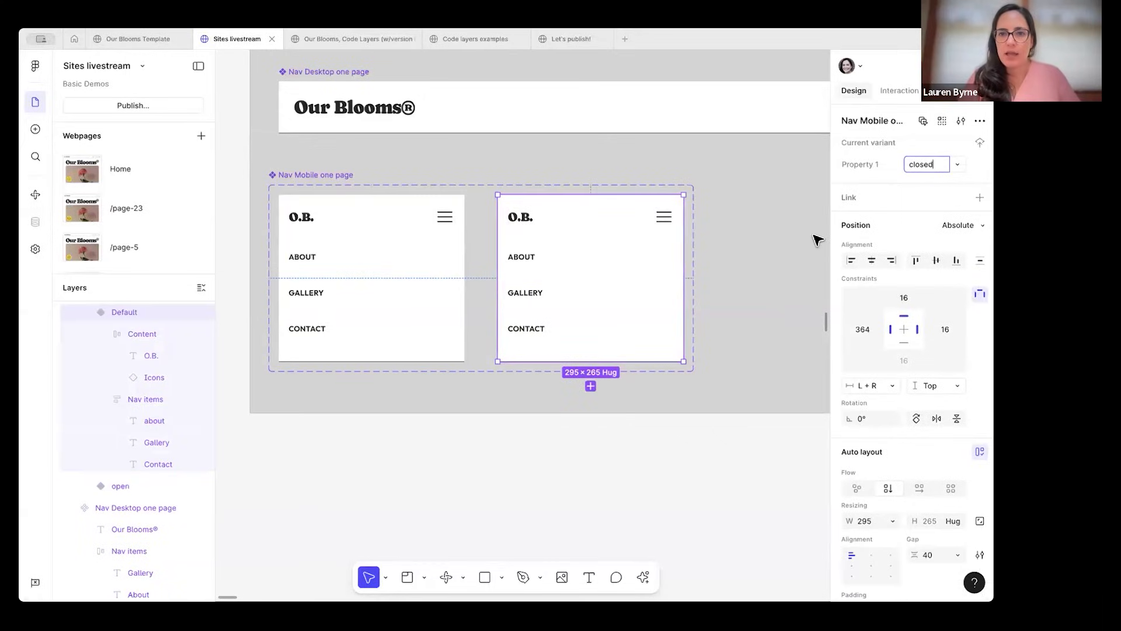
pyautogui.click(815, 240)
# Set the menu icon's State to Close in the open variant of the mobile nav.
pyautogui.click(666, 220)
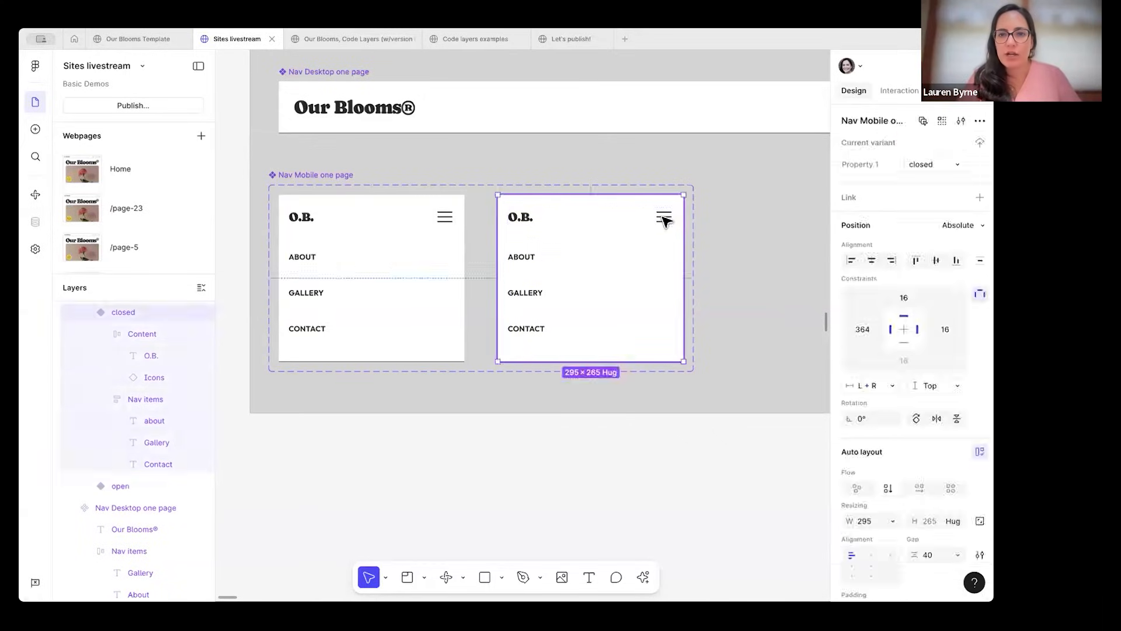
pyautogui.doubleClick(666, 220)
pyautogui.doubleClick(666, 220)
pyautogui.click(442, 219)
pyautogui.doubleClick(444, 219)
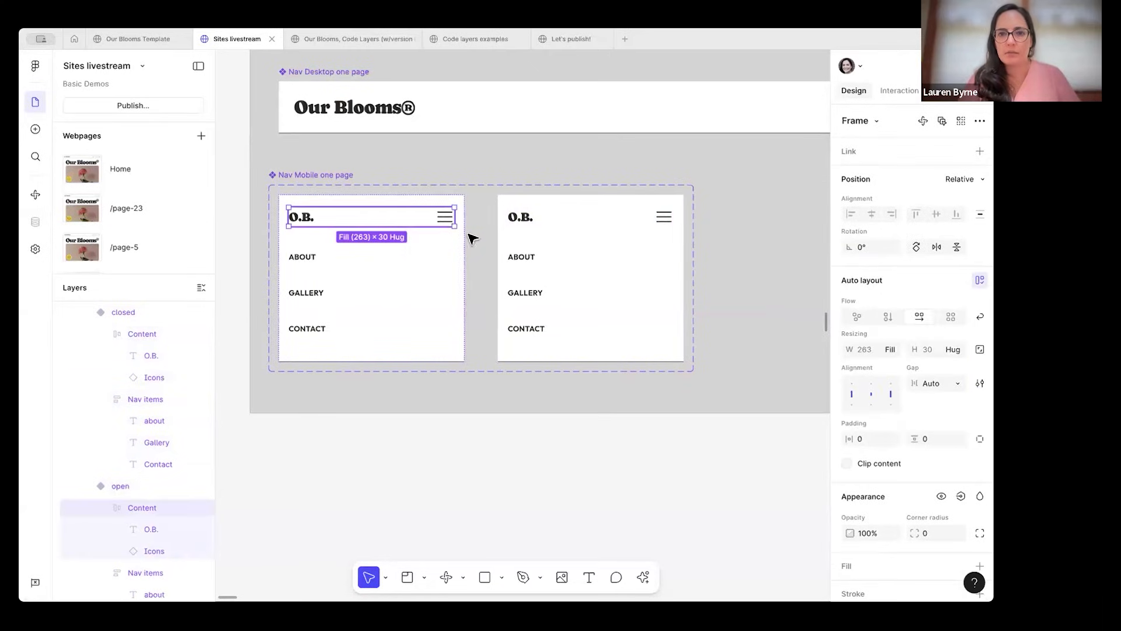
pyautogui.doubleClick(454, 221)
pyautogui.hotkey('ctrl', 'z')
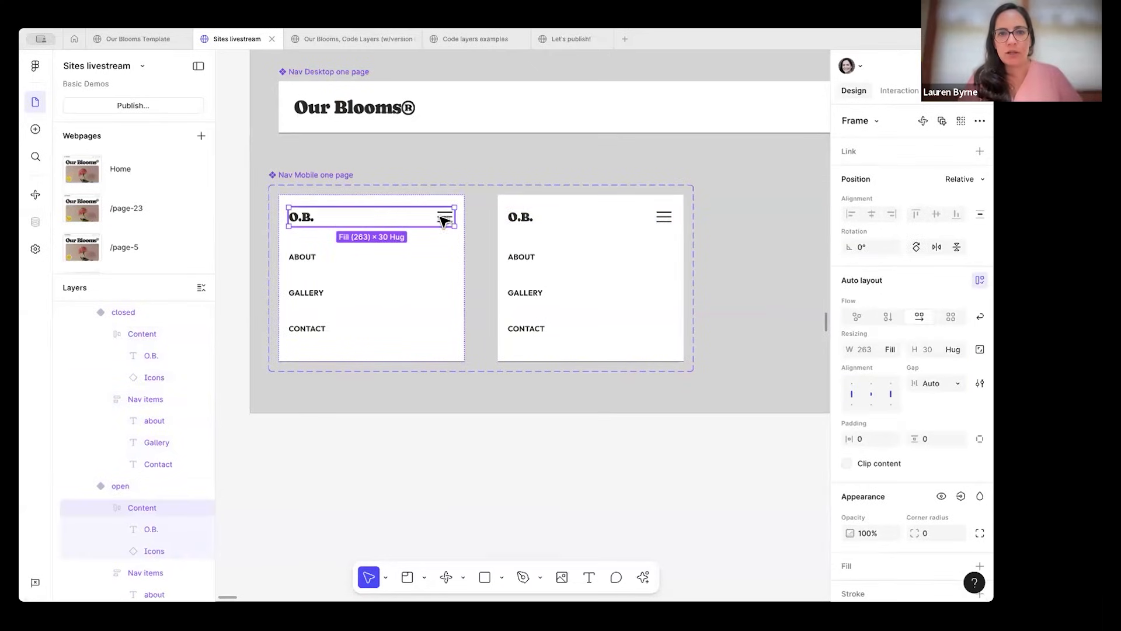
pyautogui.doubleClick(442, 219)
pyautogui.click(941, 186)
pyautogui.click(906, 204)
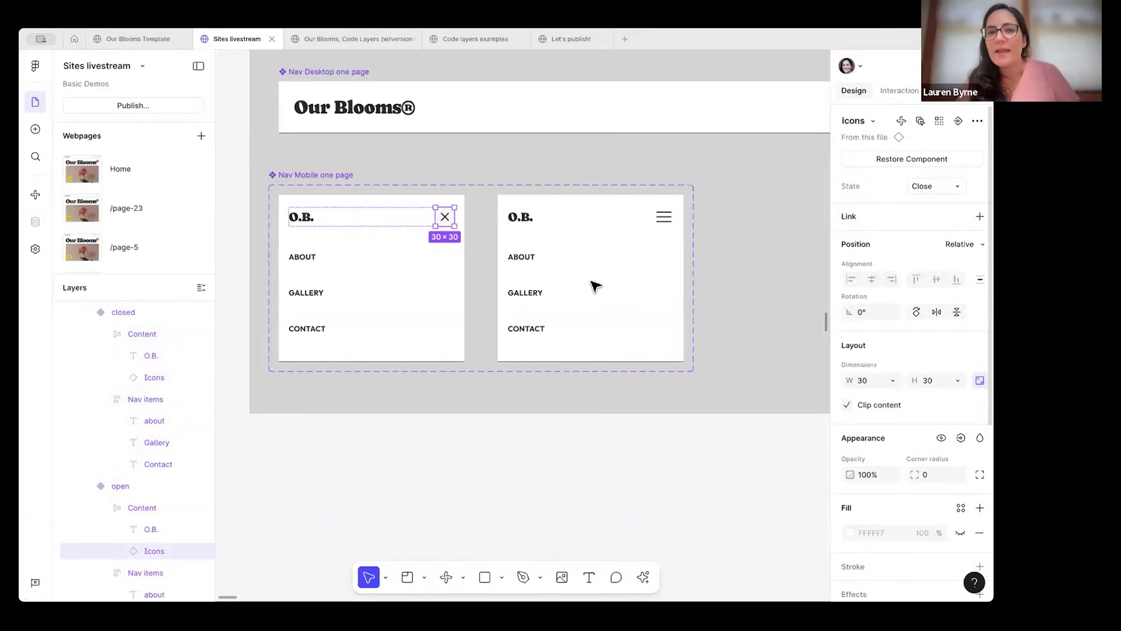
# Try deleting the Nav items group from the closed variant, and undo the deletion.
pyautogui.click(533, 272)
pyautogui.click(533, 272)
pyautogui.press('Delete')
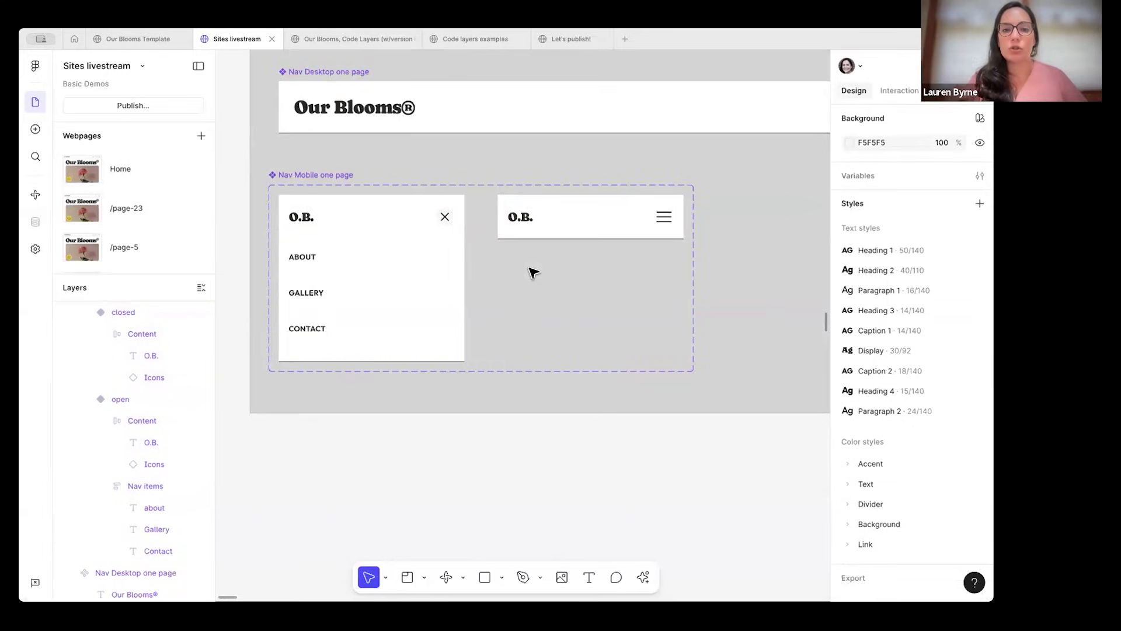
pyautogui.hotkey('ctrl', 'z')
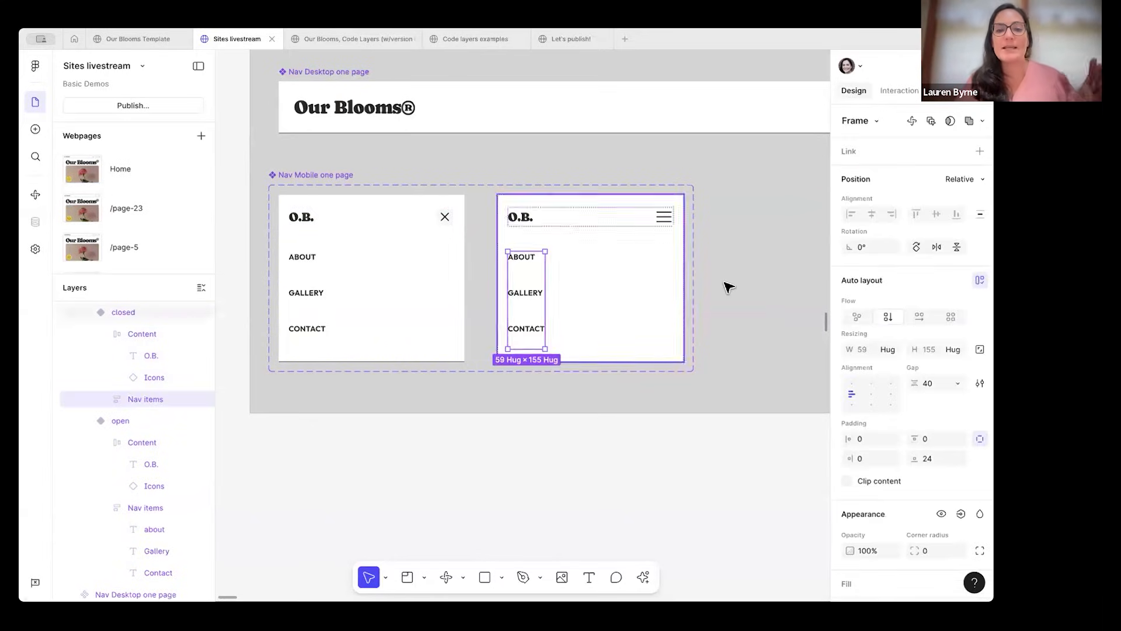
pyautogui.press('Escape')
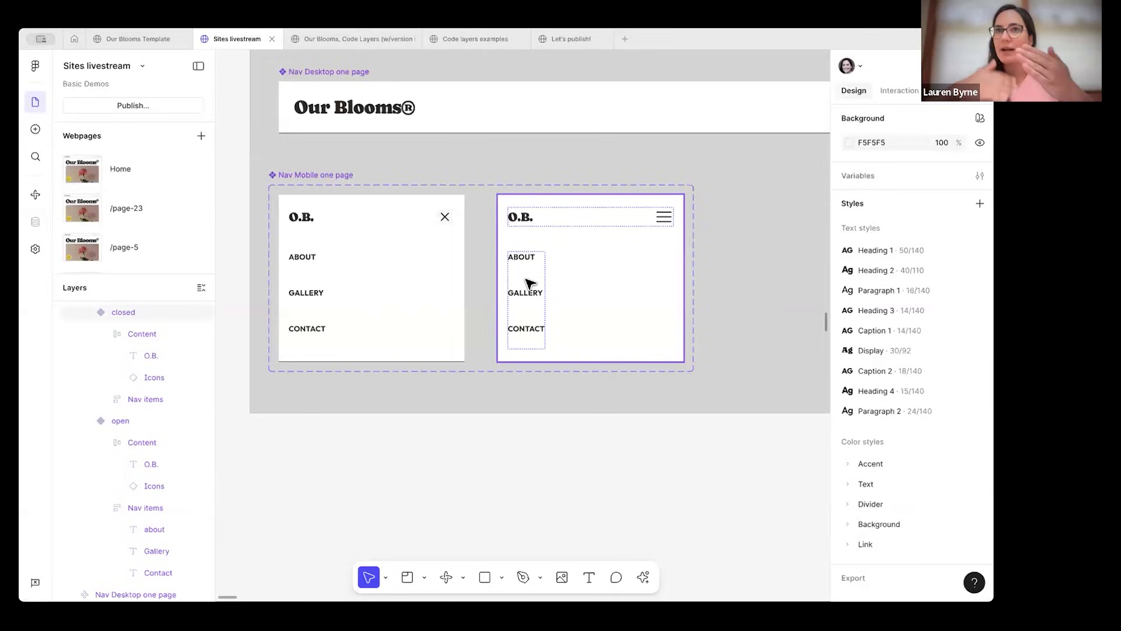
# Shorten the closed variant to a height of 70 to clip its nav items, and check the clipped layers in outline view.
pyautogui.click(653, 306)
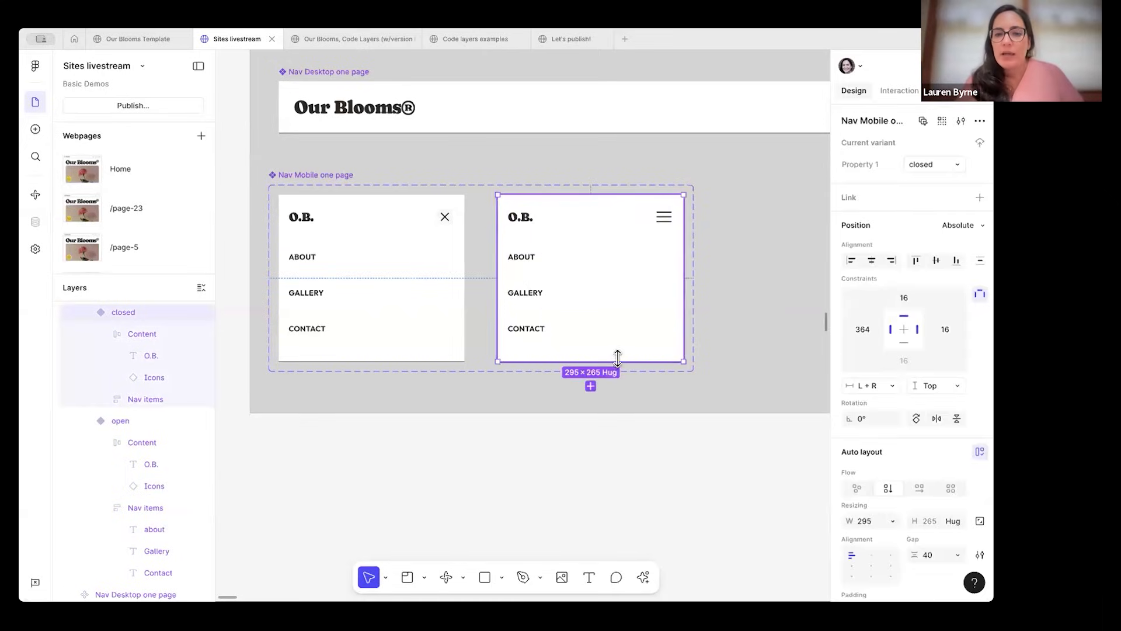
pyautogui.moveTo(615, 361); pyautogui.dragTo(608, 237)
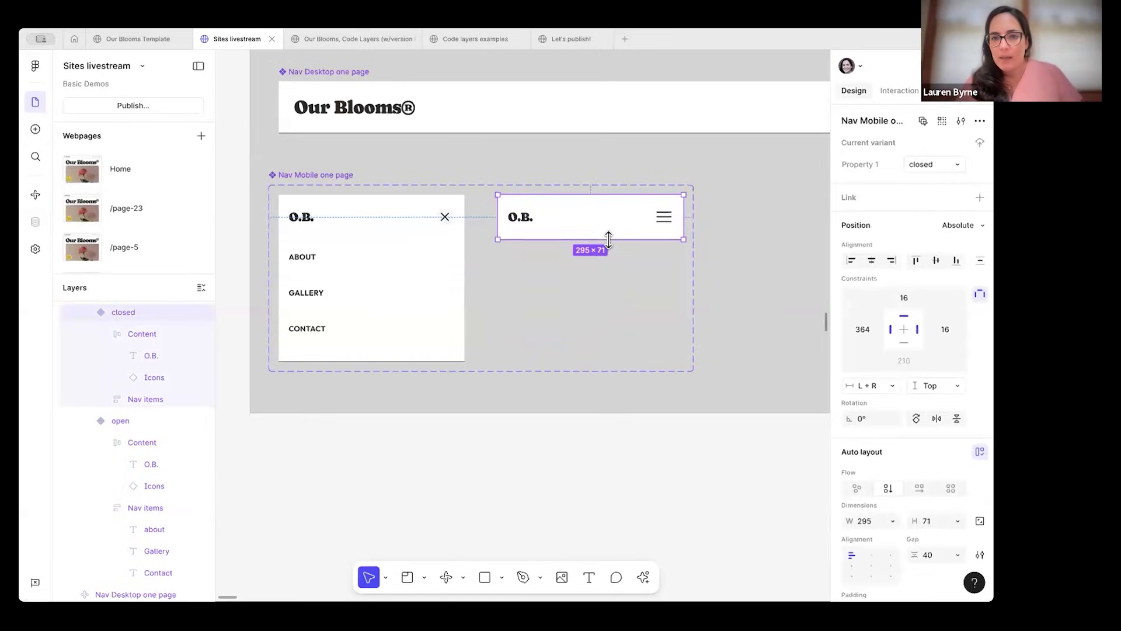
pyautogui.scroll(-4, 919, 458)
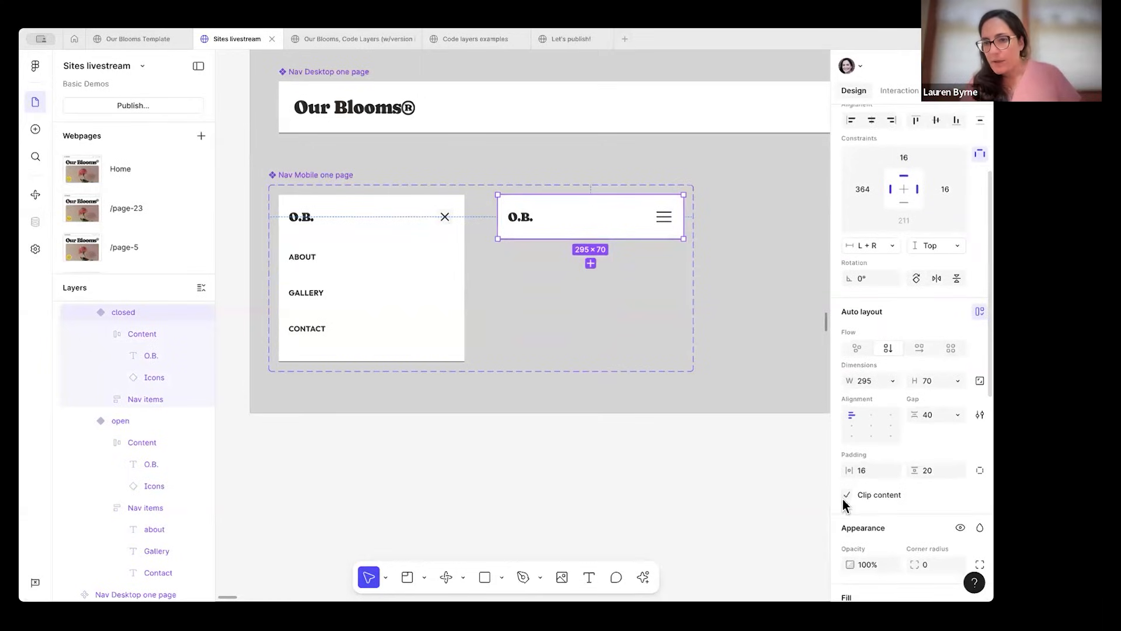
pyautogui.moveTo(629, 321); pyautogui.dragTo(621, 238)
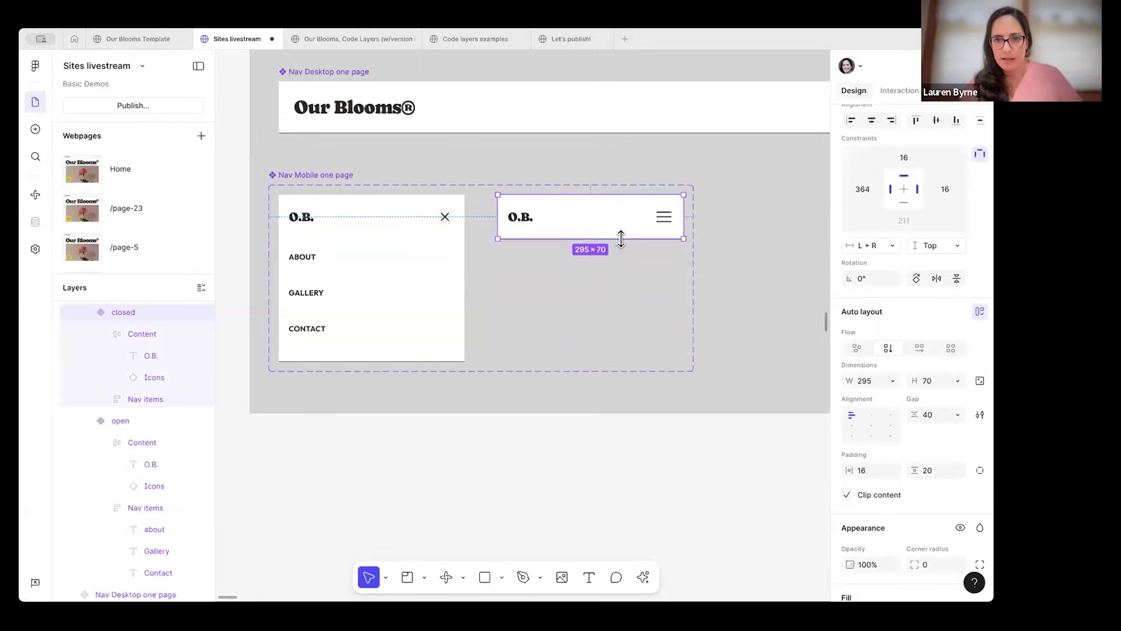
pyautogui.press('Escape')
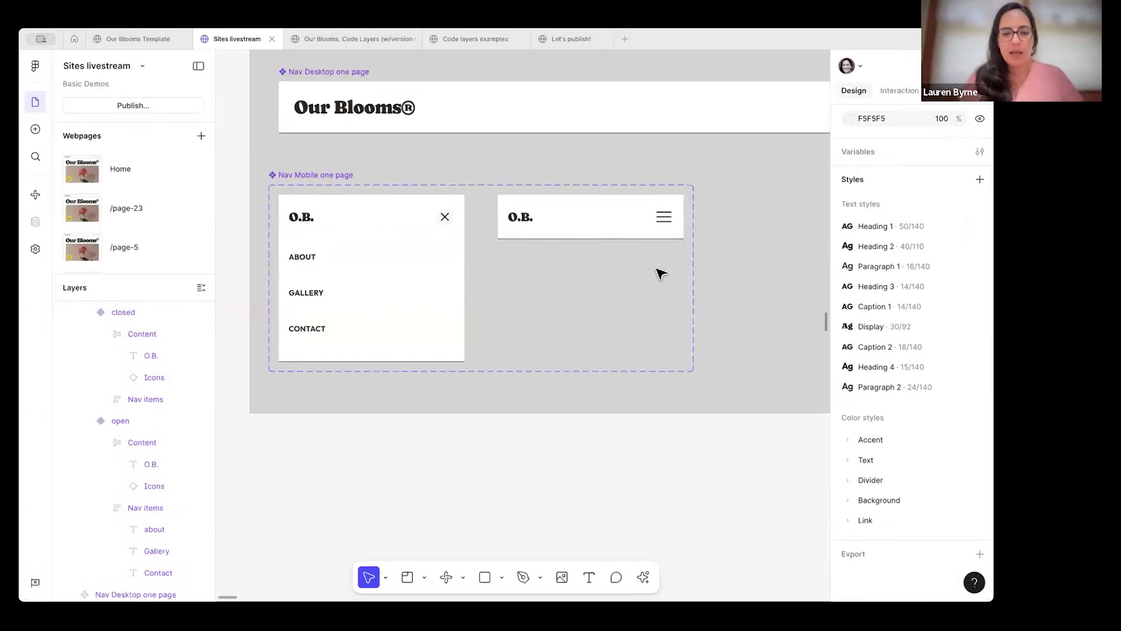
pyautogui.hotkey('ctrl', 'y')
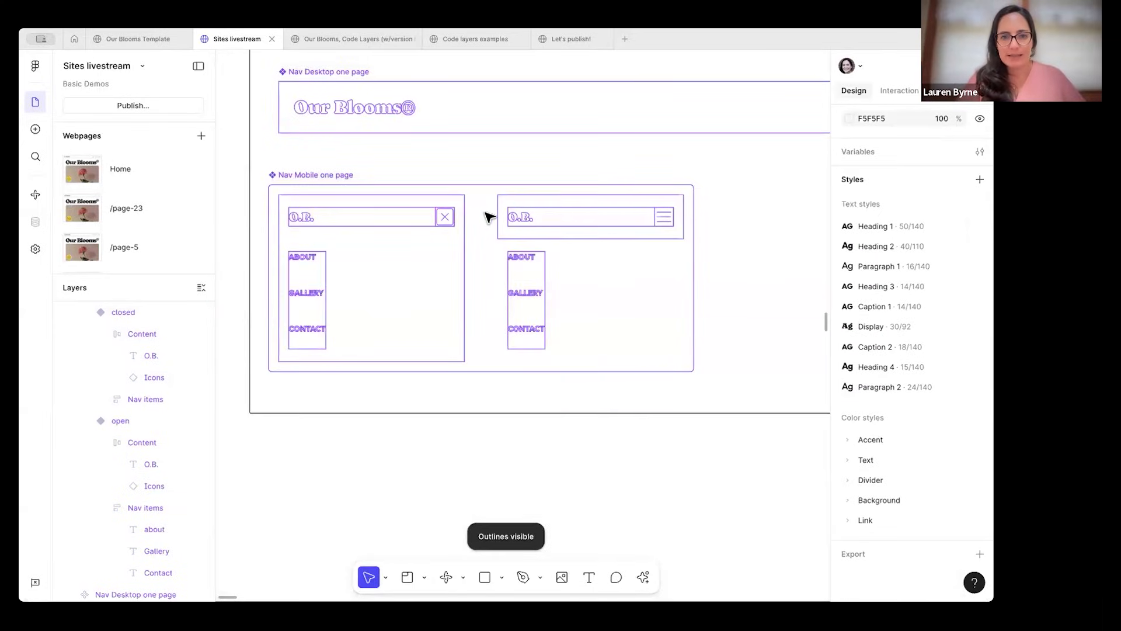
pyautogui.hotkey('ctrl', 'y')
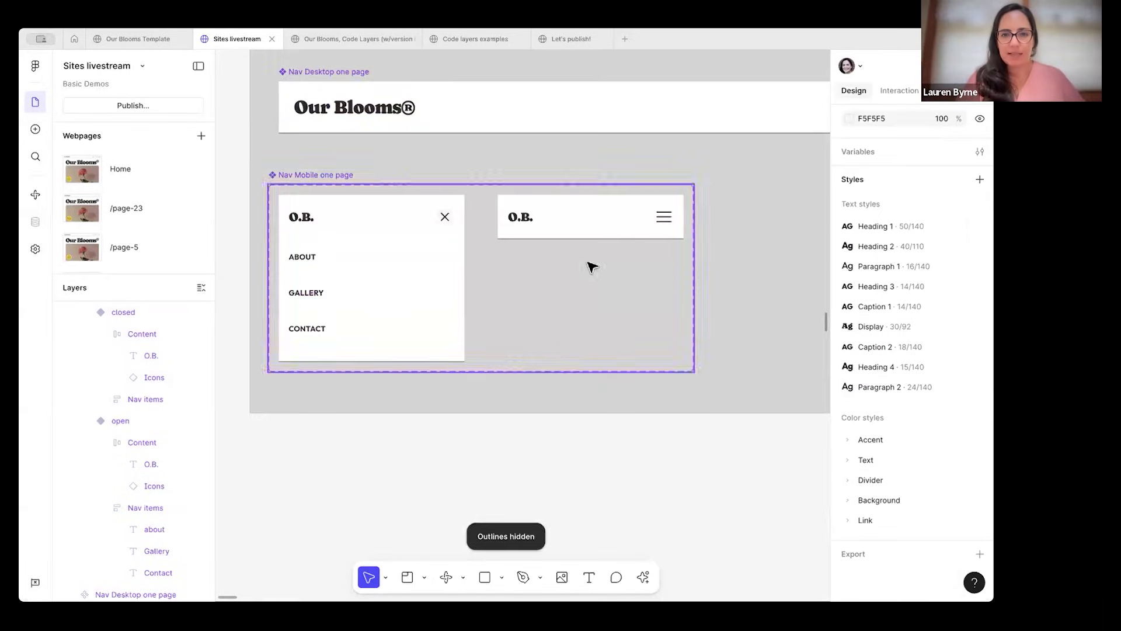
# Add an On click interaction from the closed variant's hamburger icon that changes it to the open variant with Instant animation.
pyautogui.click(752, 250)
pyautogui.scroll(-2, 751, 251)
pyautogui.hscroll(4, 751, 253)
pyautogui.scroll(-3, 751, 253)
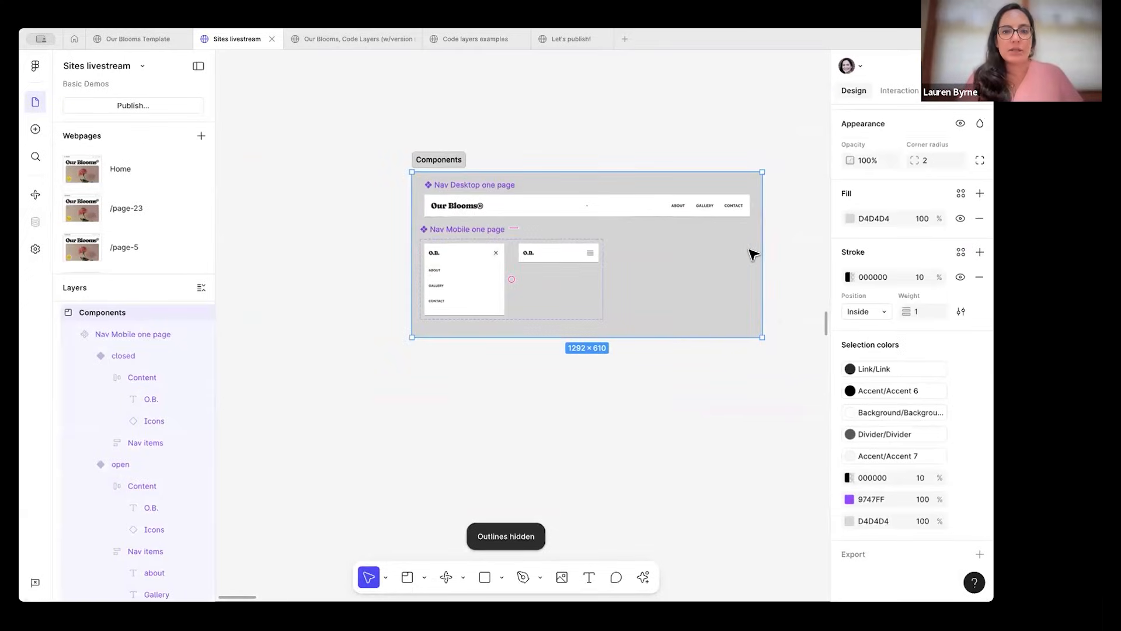
pyautogui.scroll(4, 316, 249)
pyautogui.click(898, 91)
pyautogui.click(731, 256)
pyautogui.doubleClick(733, 258)
pyautogui.click(726, 260)
pyautogui.moveTo(734, 256); pyautogui.dragTo(558, 264)
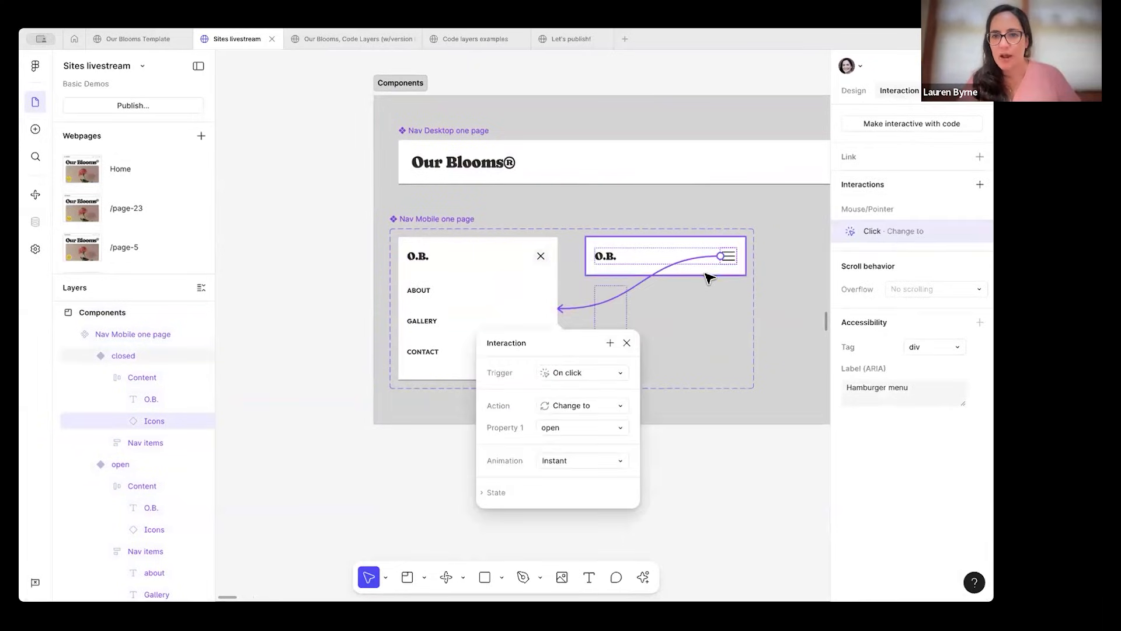
# Connect the open variant's X icon to the closed variant with an interaction.
pyautogui.click(542, 257)
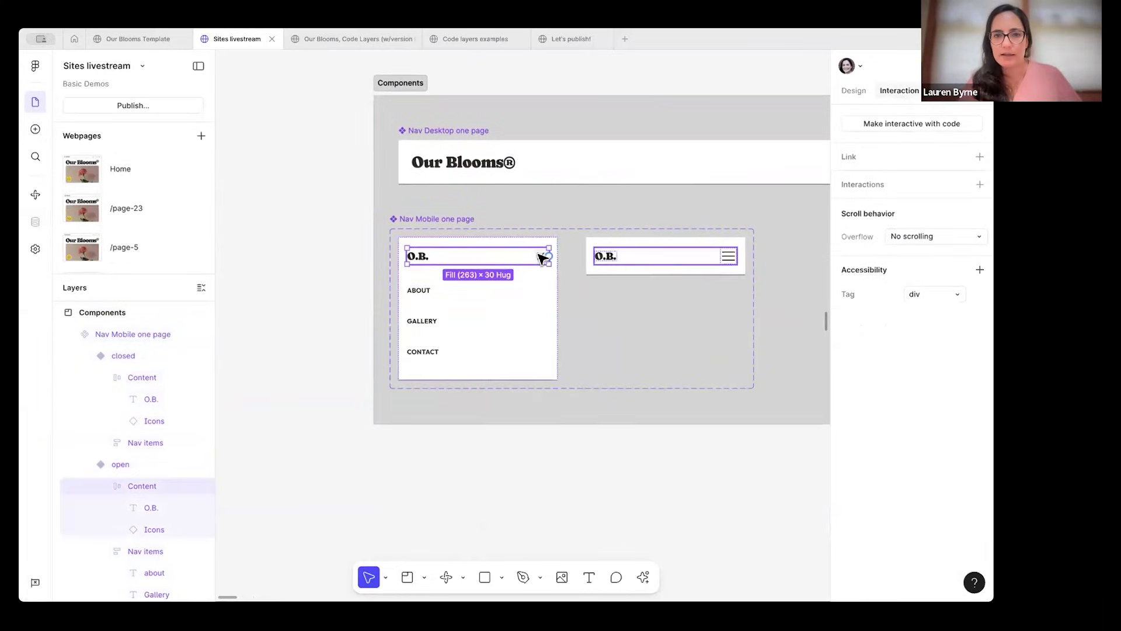
pyautogui.click(542, 258)
pyautogui.moveTo(549, 255); pyautogui.dragTo(588, 262)
pyautogui.click(777, 310)
# Swap the nav instance in the Home page's Mobile frame for the Nav Mobile one page component.
pyautogui.scroll(-2, 777, 309)
pyautogui.hscroll(3, 776, 310)
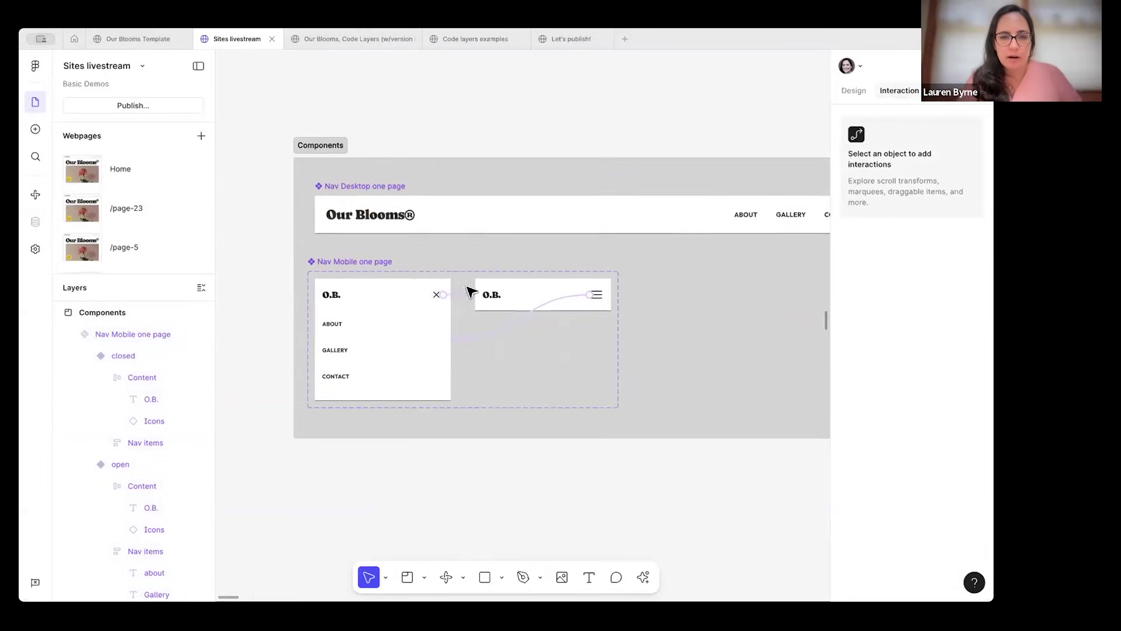
pyautogui.scroll(-3, 636, 324)
pyautogui.hscroll(12, 635, 324)
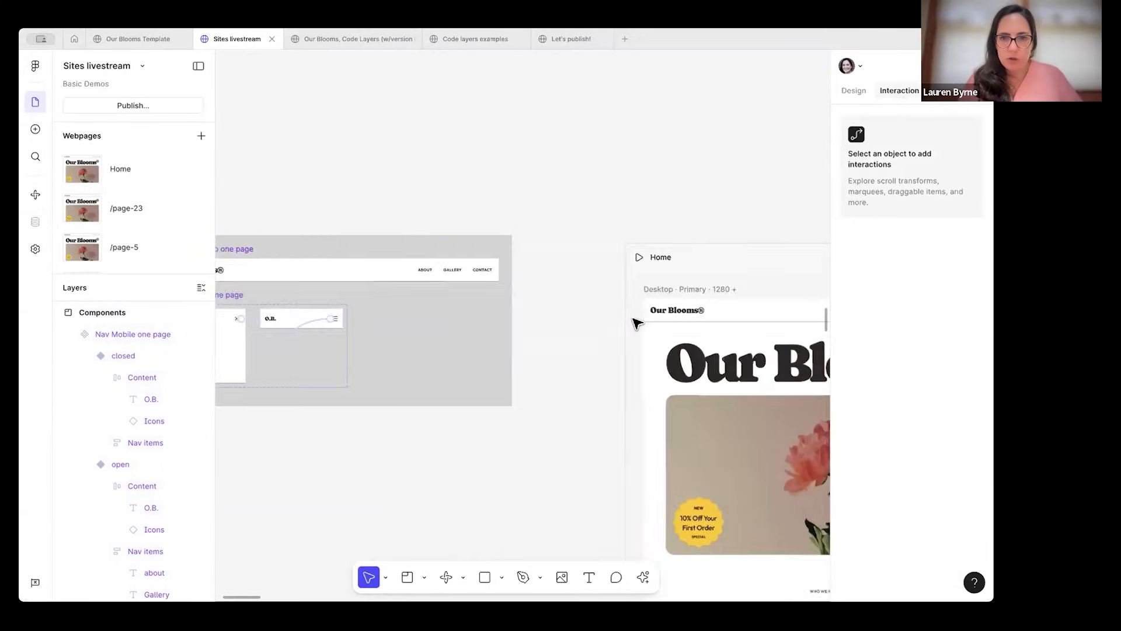
pyautogui.hscroll(5, 634, 322)
pyautogui.click(489, 285)
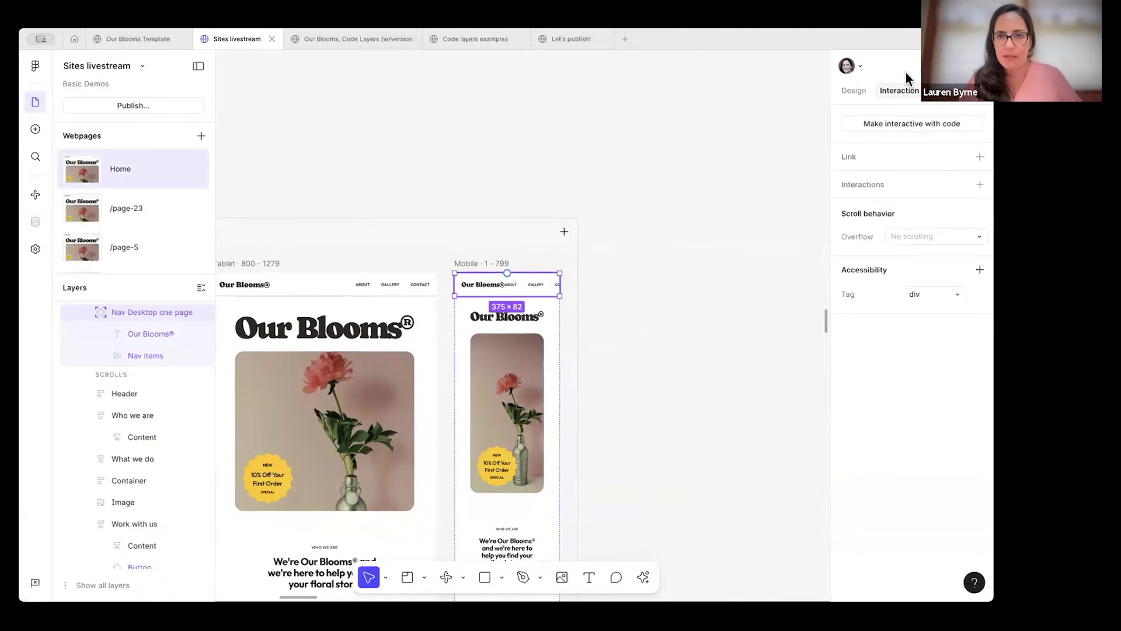
pyautogui.click(856, 92)
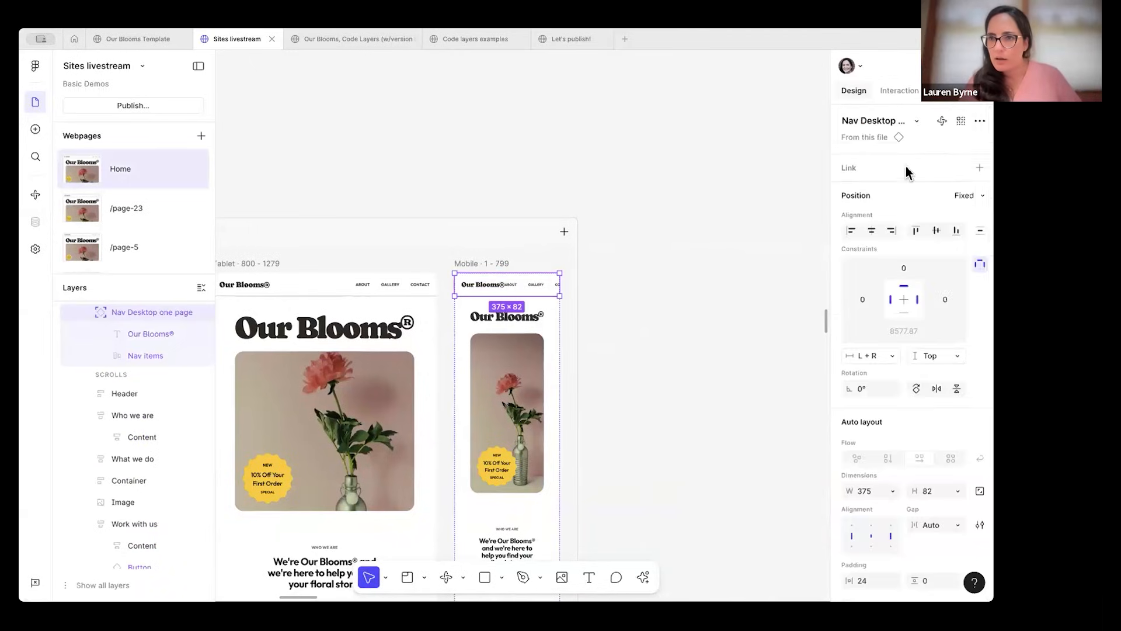
pyautogui.click(919, 120)
pyautogui.write('nav ')
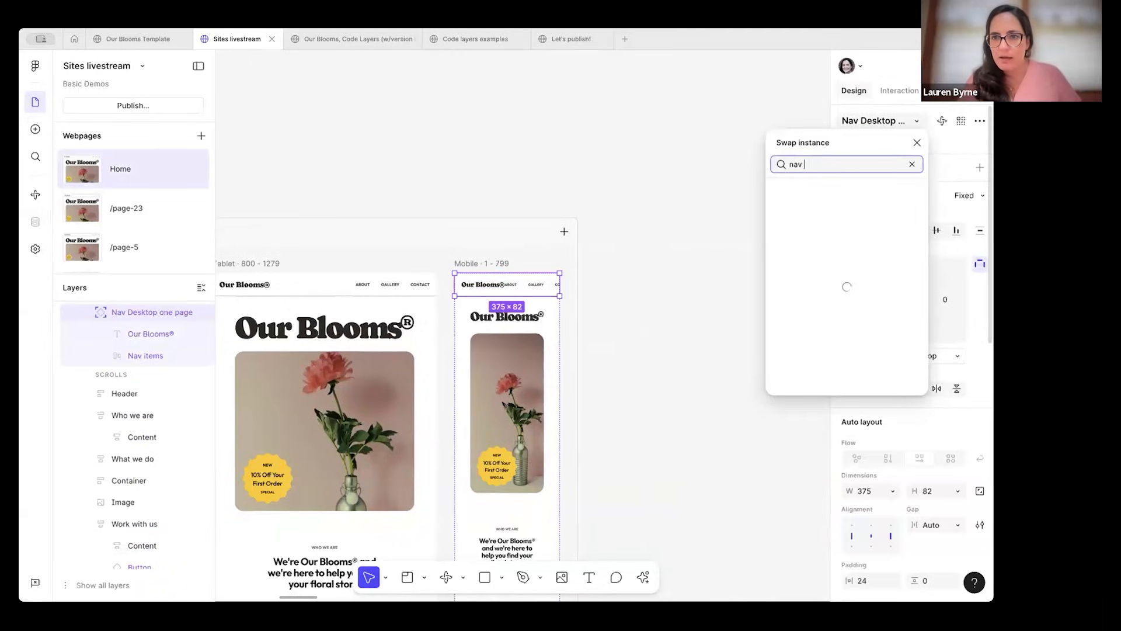
pyautogui.write('mo')
pyautogui.click(859, 222)
pyautogui.click(650, 336)
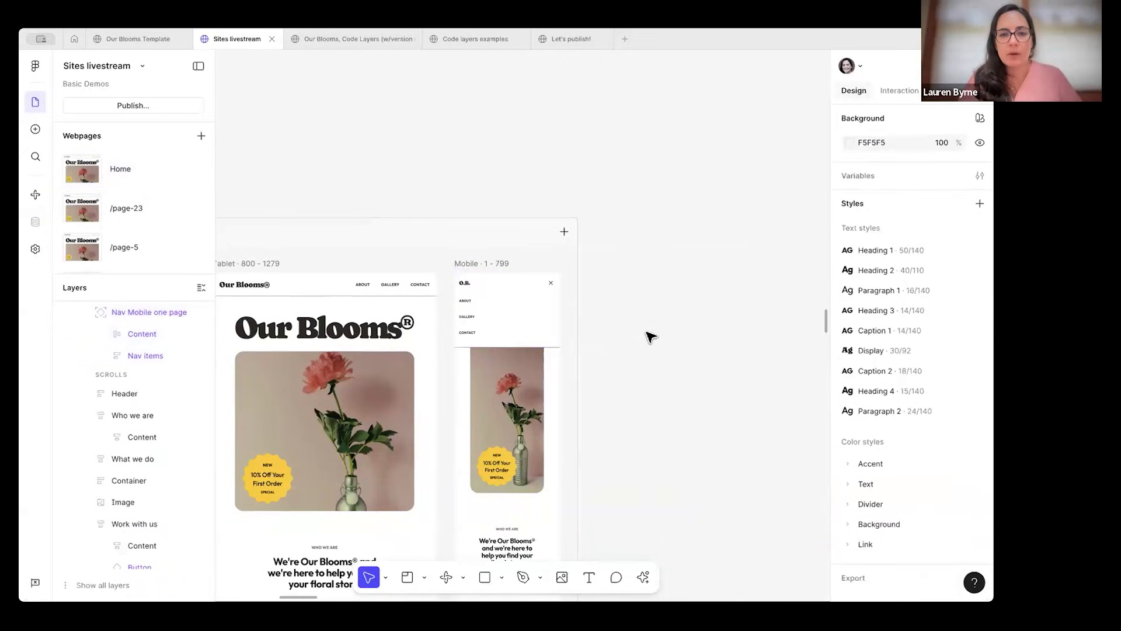
# Review the navs across the Home page breakpoints and the nav components in the Interactions view.
pyautogui.hotkey('shift', '1')
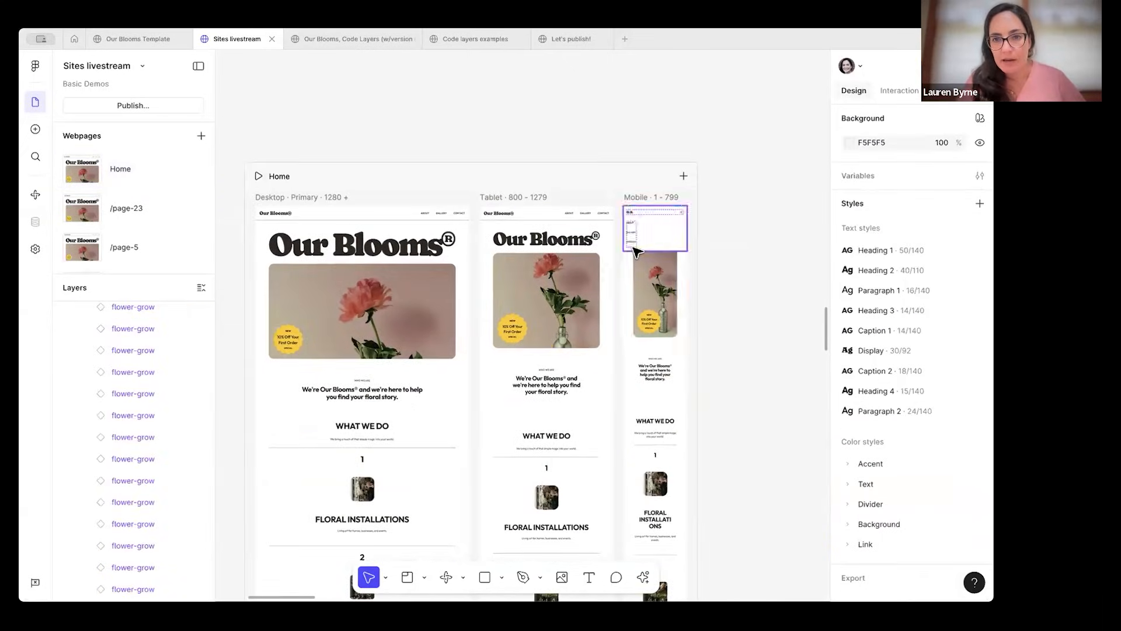
pyautogui.scroll(3, 637, 252)
pyautogui.hscroll(-2, 637, 251)
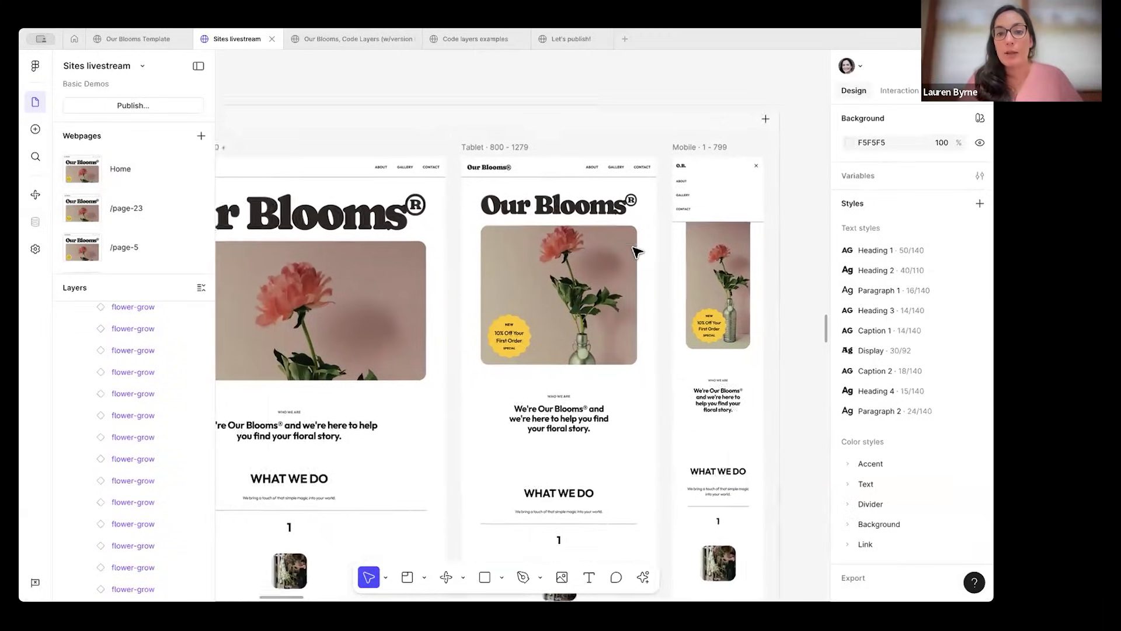
pyautogui.click(905, 92)
pyautogui.scroll(-2, 494, 157)
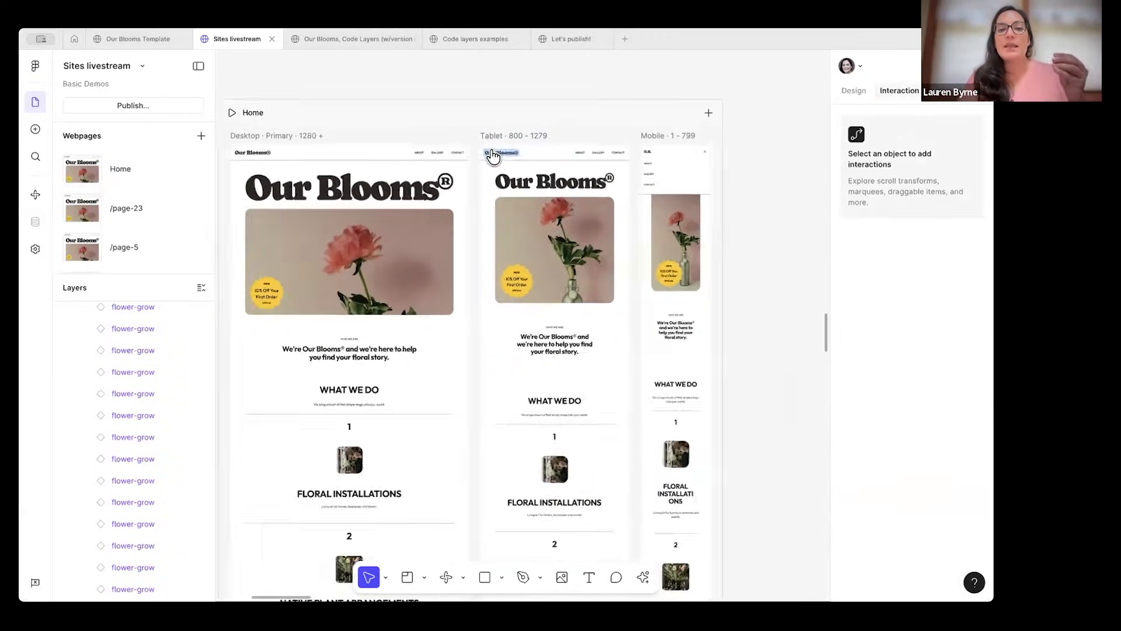
pyautogui.scroll(-1, 494, 156)
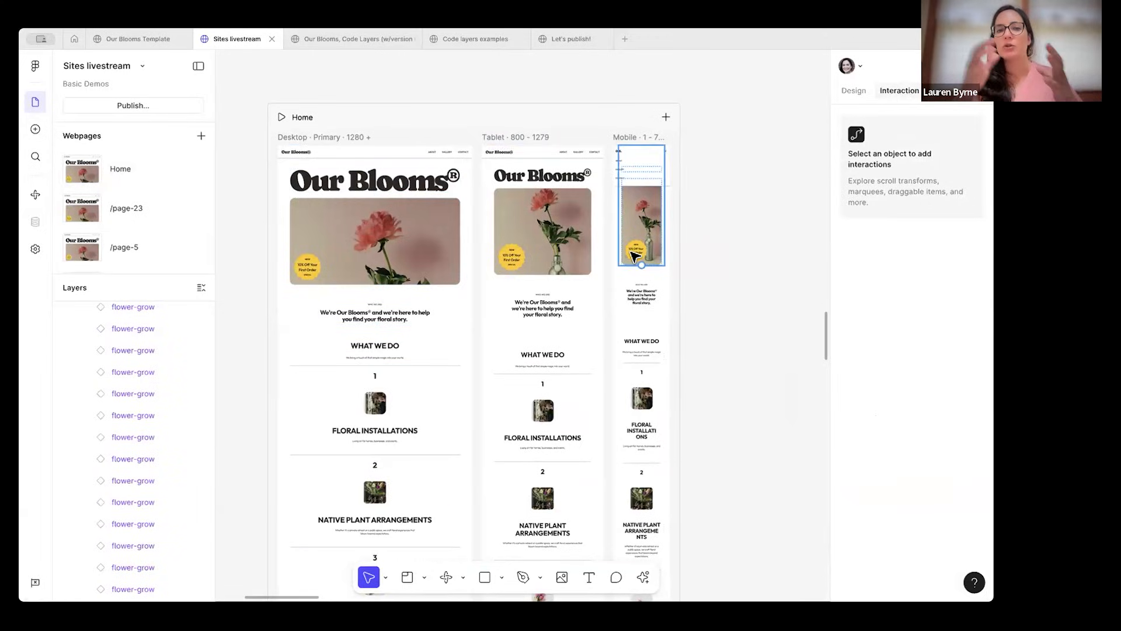
pyautogui.hscroll(-5, 393, 167)
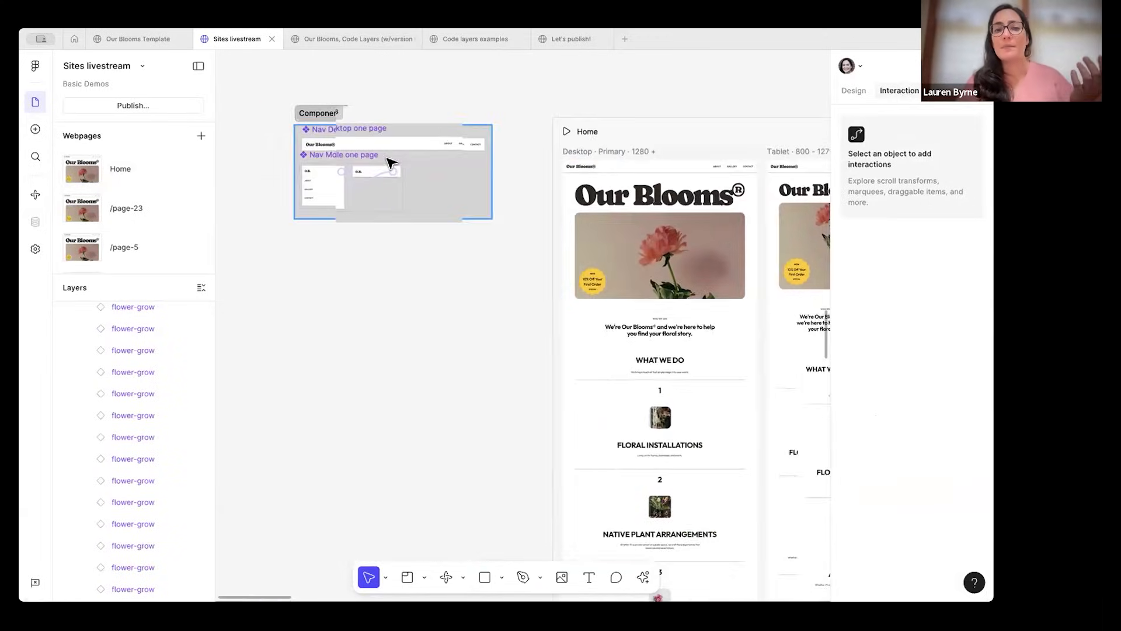
pyautogui.scroll(5, 391, 162)
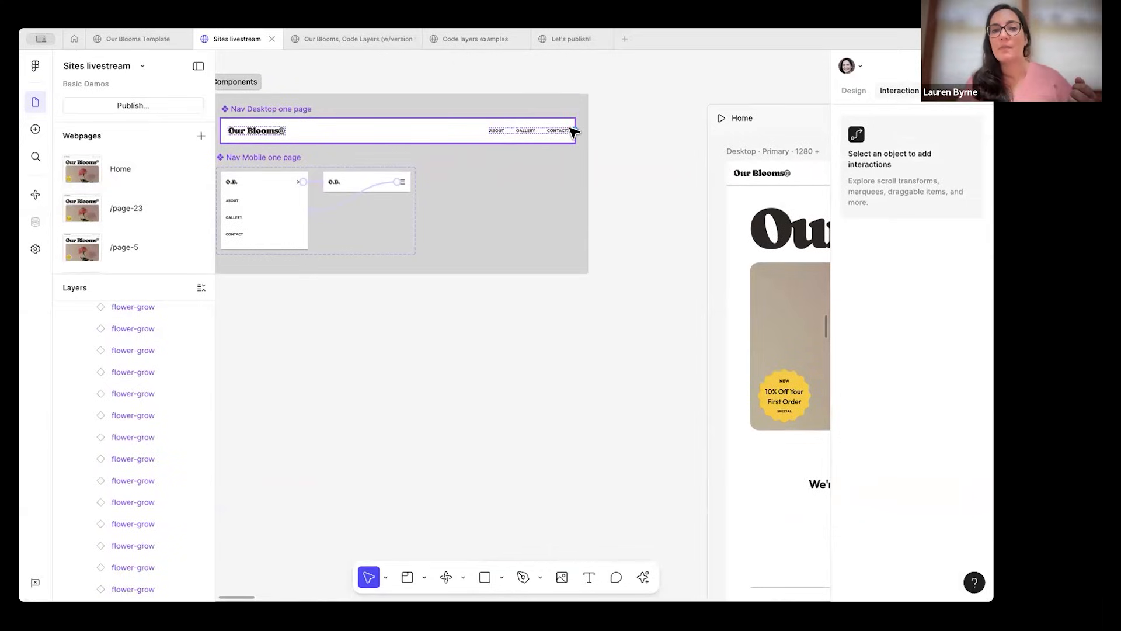
pyautogui.click(497, 135)
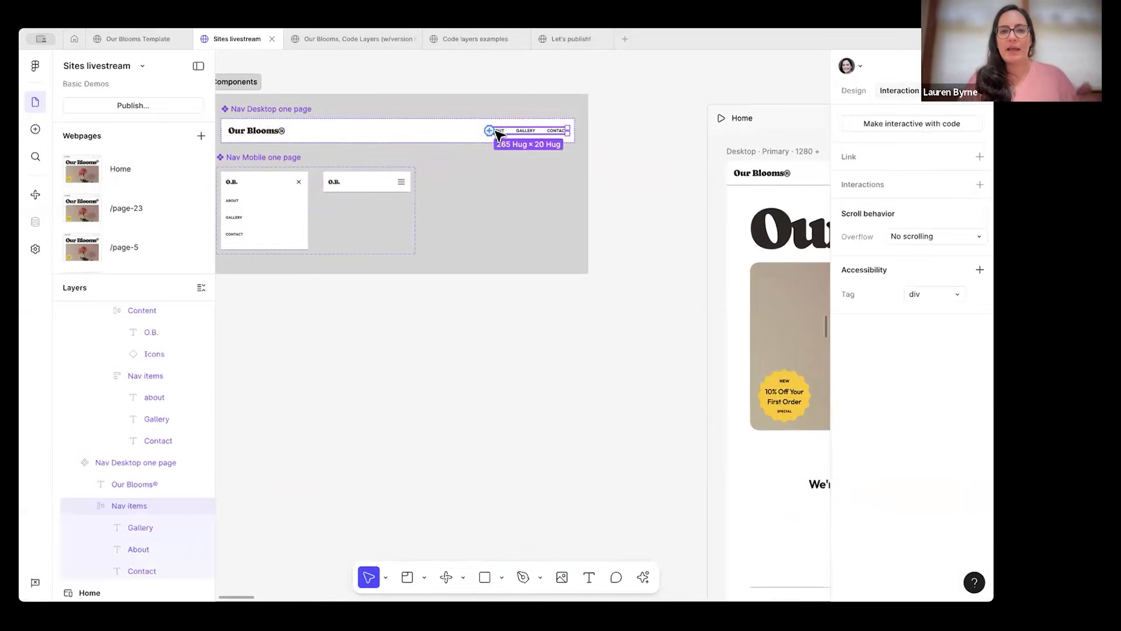
pyautogui.click(498, 133)
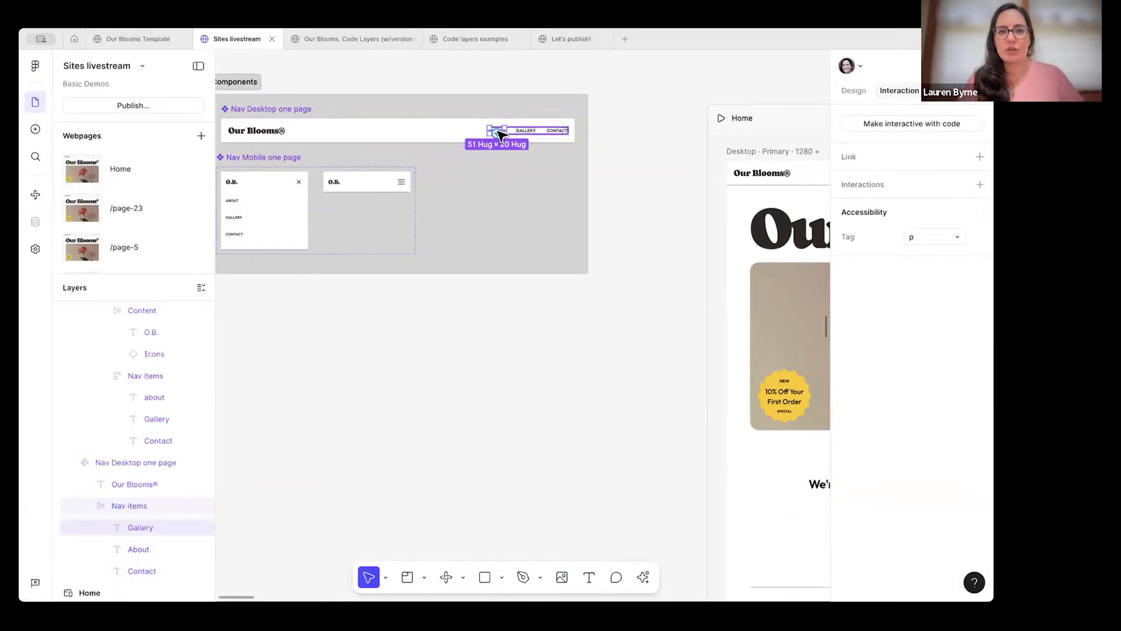
pyautogui.click(980, 157)
pyautogui.click(918, 181)
pyautogui.click(957, 185)
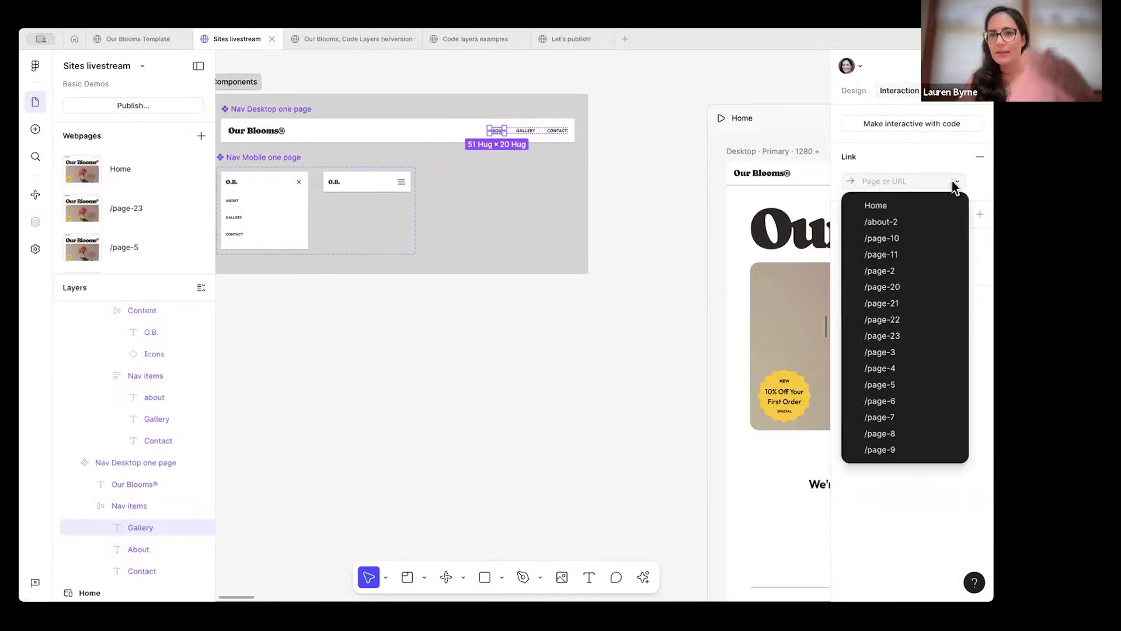
pyautogui.click(976, 155)
pyautogui.click(977, 156)
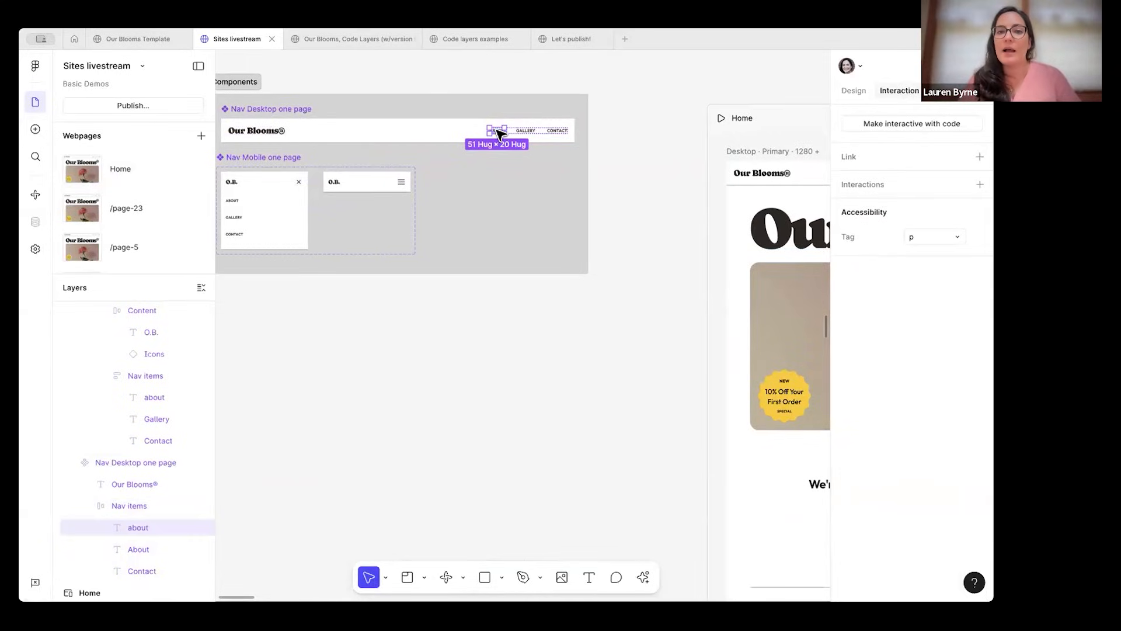
# Connect the Home page desktop nav's About item to the Who we are section with an On click, Scroll to interaction using Animate.
pyautogui.moveTo(504, 131); pyautogui.dragTo(363, 328)
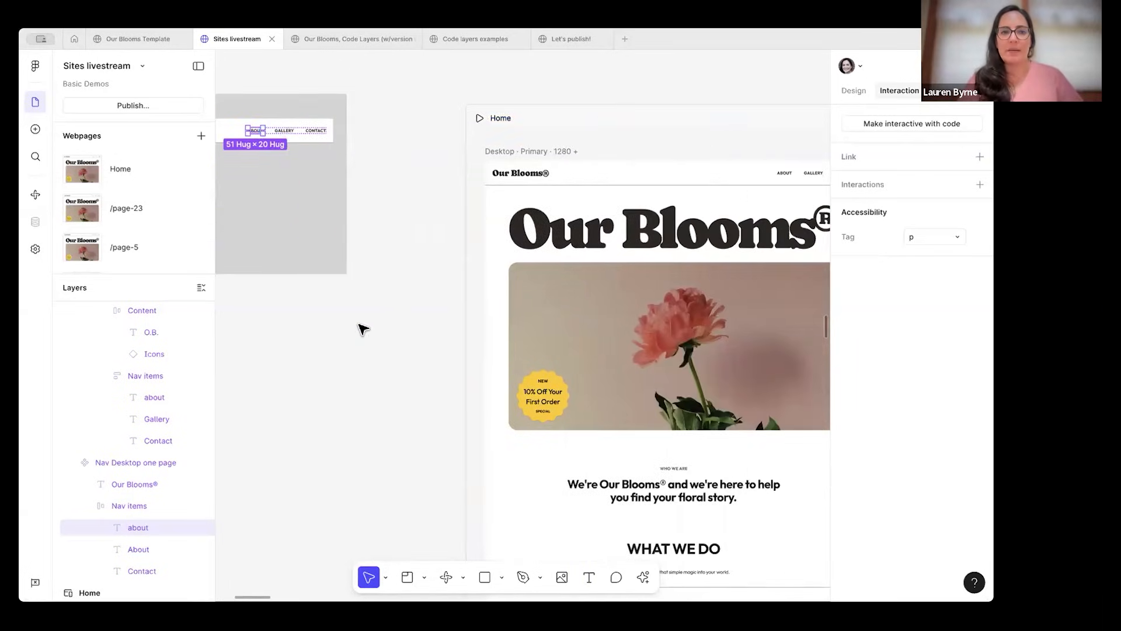
pyautogui.click(397, 171)
pyautogui.hscroll(5, 398, 173)
pyautogui.scroll(-1, 398, 173)
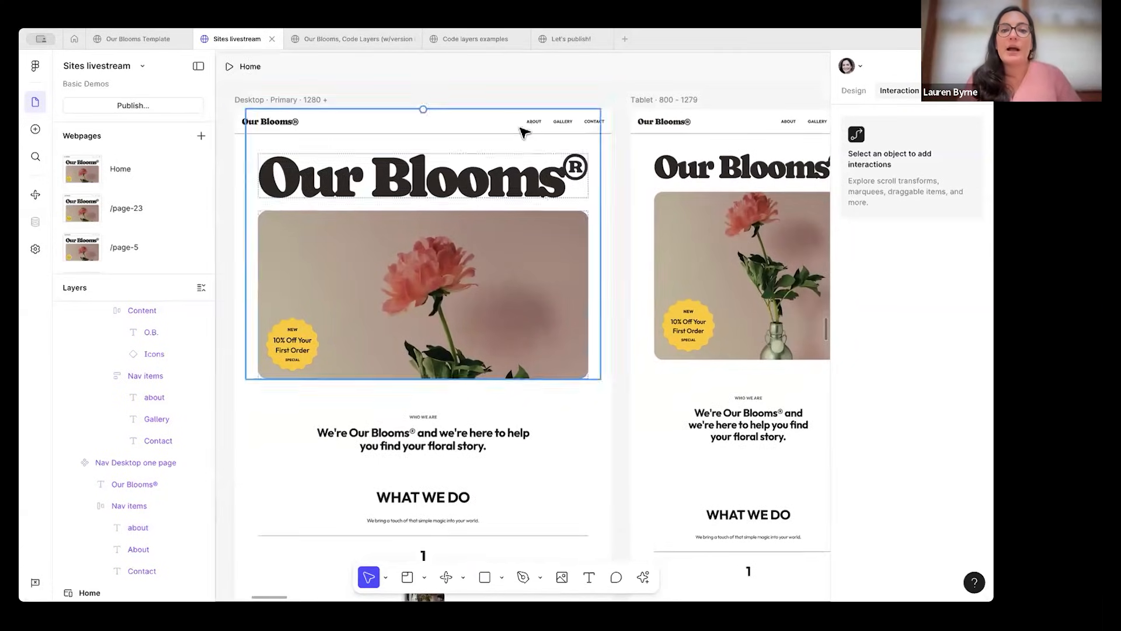
pyautogui.scroll(-4, 535, 129)
pyautogui.scroll(3, 483, 117)
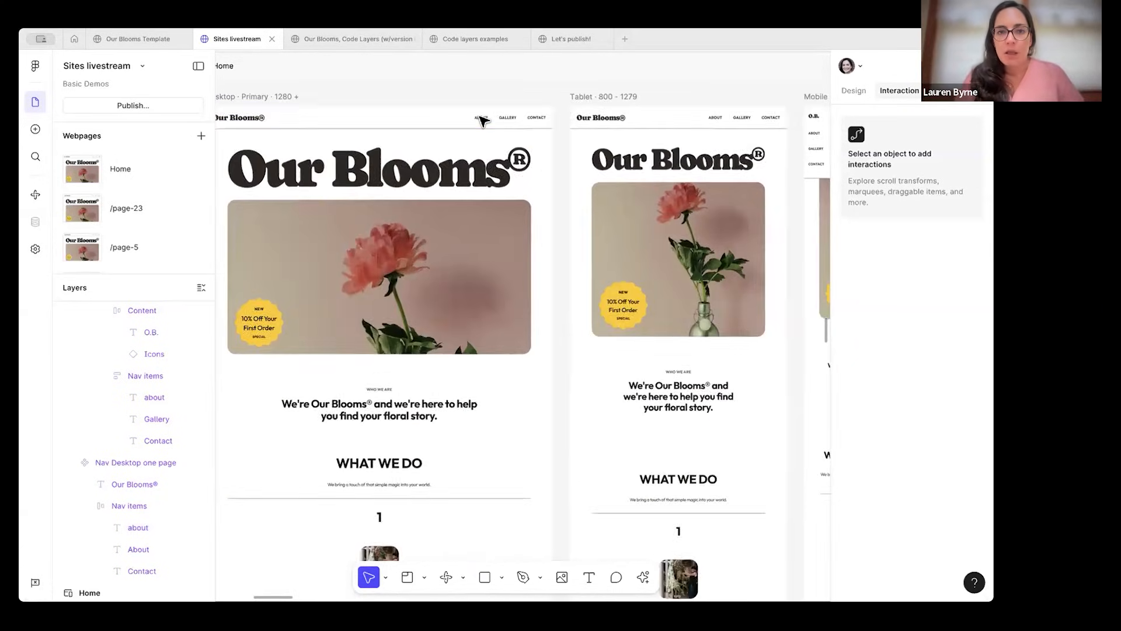
pyautogui.click(483, 118)
pyautogui.click(482, 118)
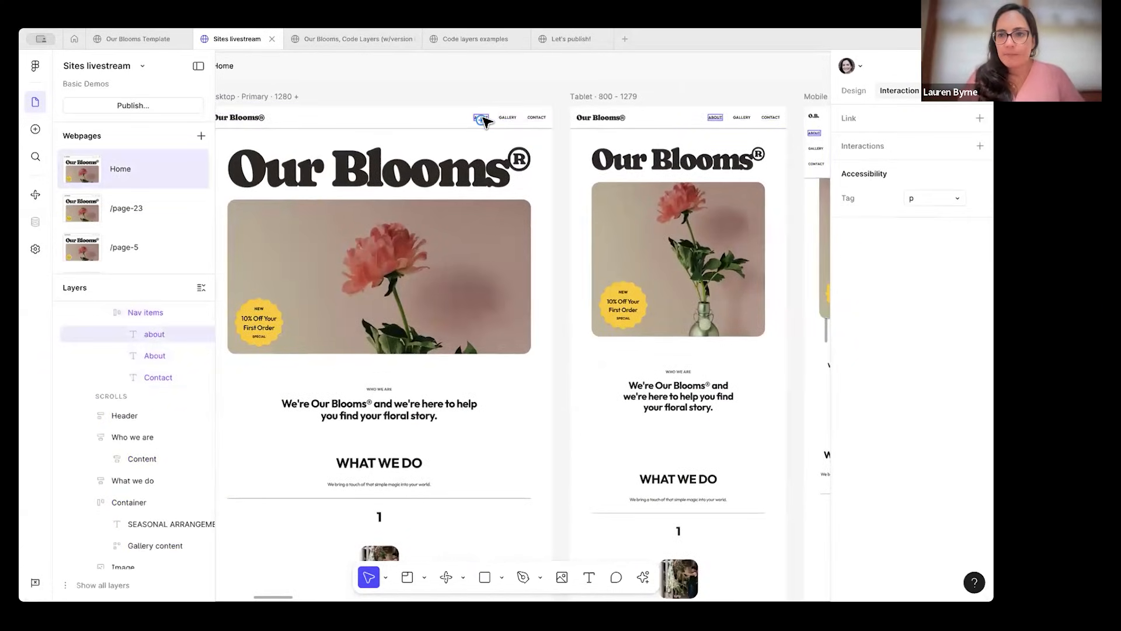
pyautogui.scroll(-3, 482, 118)
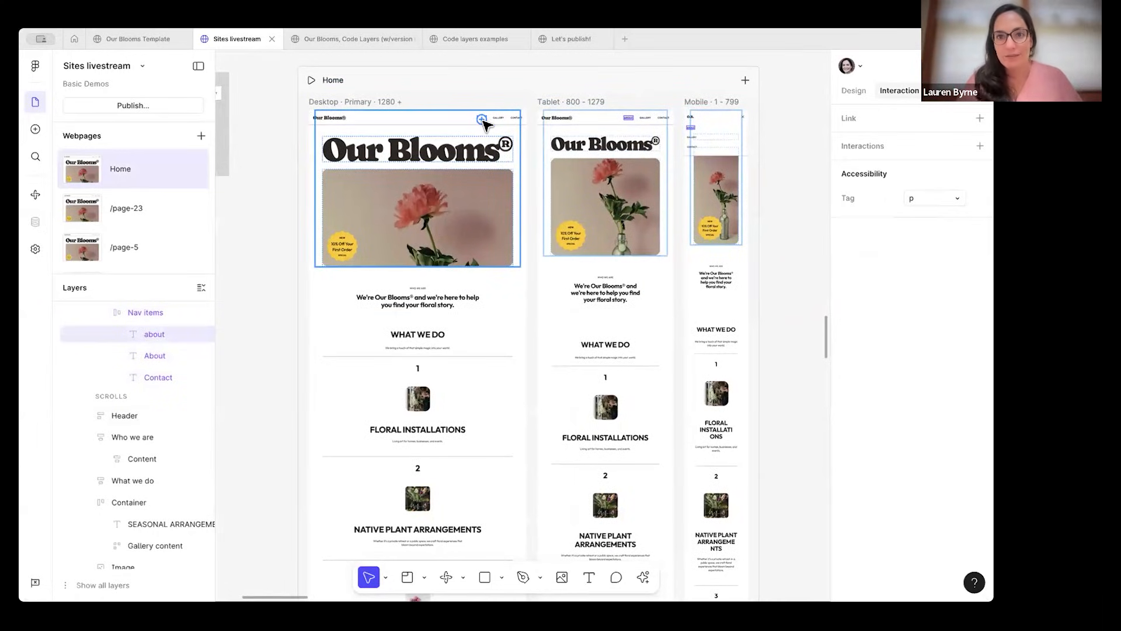
pyautogui.moveTo(479, 164); pyautogui.dragTo(461, 286)
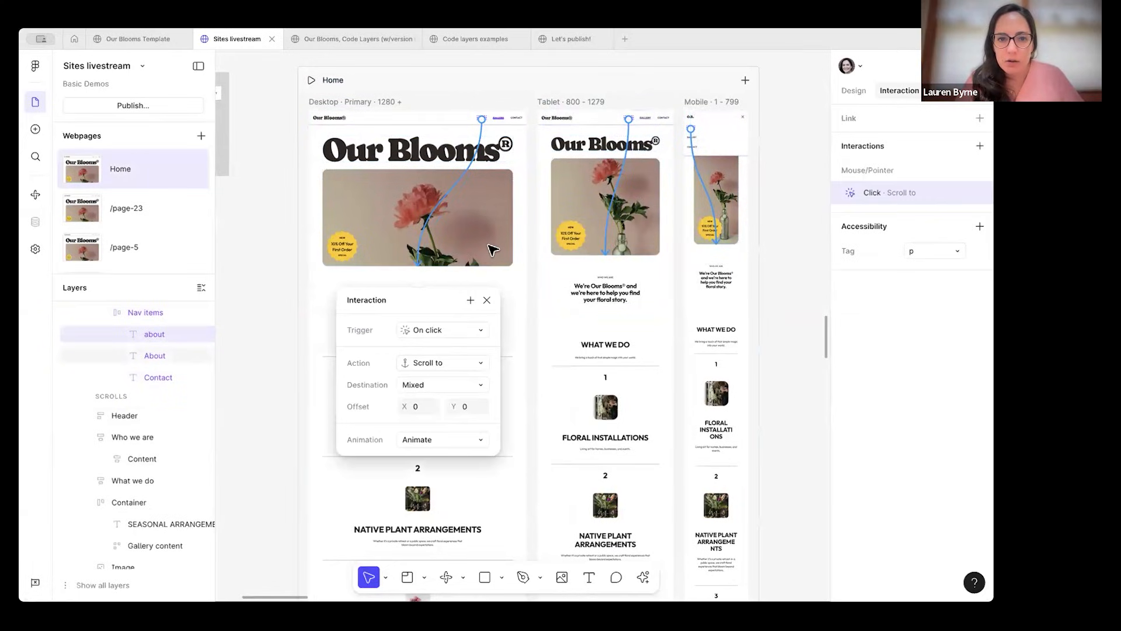
pyautogui.click(453, 448)
pyautogui.click(455, 444)
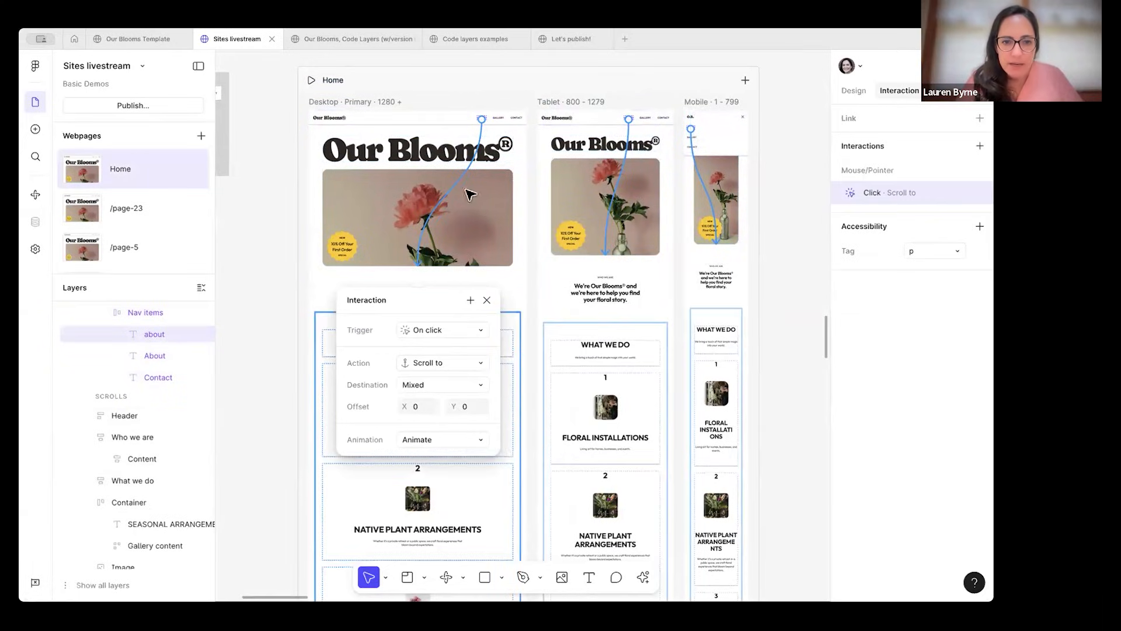
# Connect the desktop nav's Gallery item to the seasonal arrangements gallery section with an On click, Scroll to interaction.
pyautogui.click(499, 120)
pyautogui.scroll(-3, 467, 400)
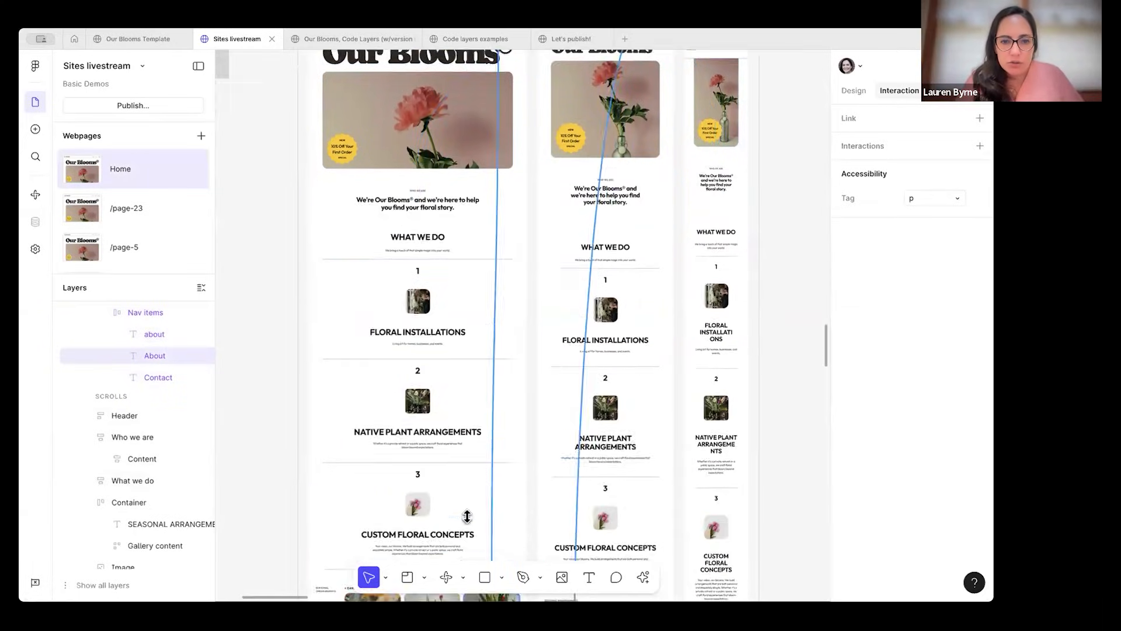
pyautogui.click(456, 504)
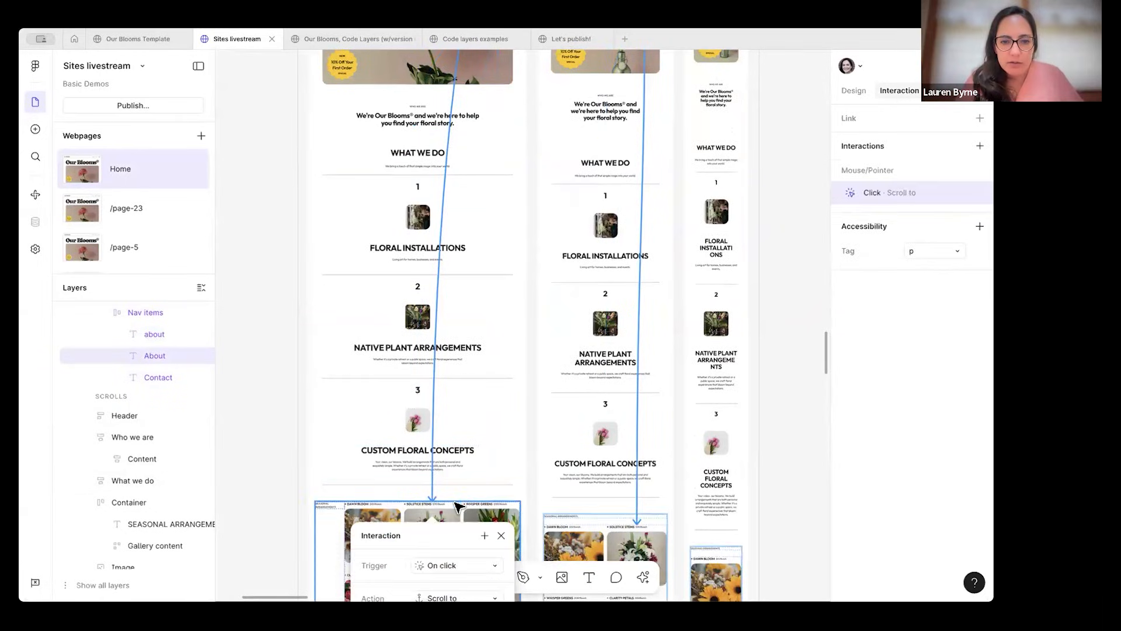
pyautogui.scroll(-2, 458, 506)
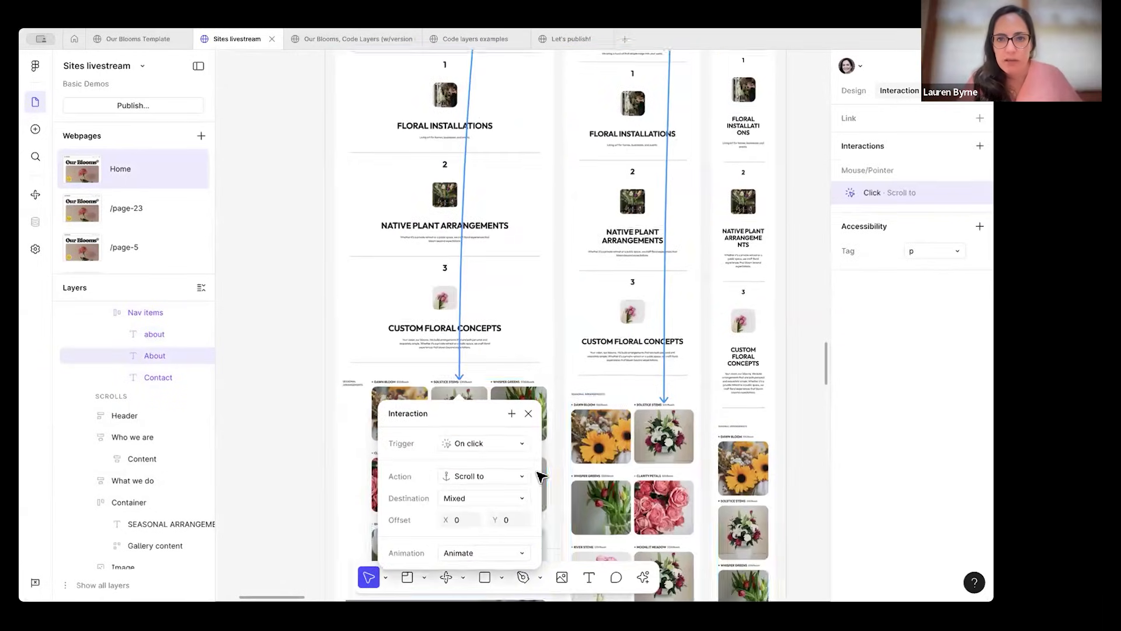
# Connect the Gallery item in the Mobile frame's open nav to the seasonal arrangements section with a Scroll to interaction.
pyautogui.scroll(5, 541, 477)
pyautogui.scroll(2, 541, 477)
pyautogui.click(608, 212)
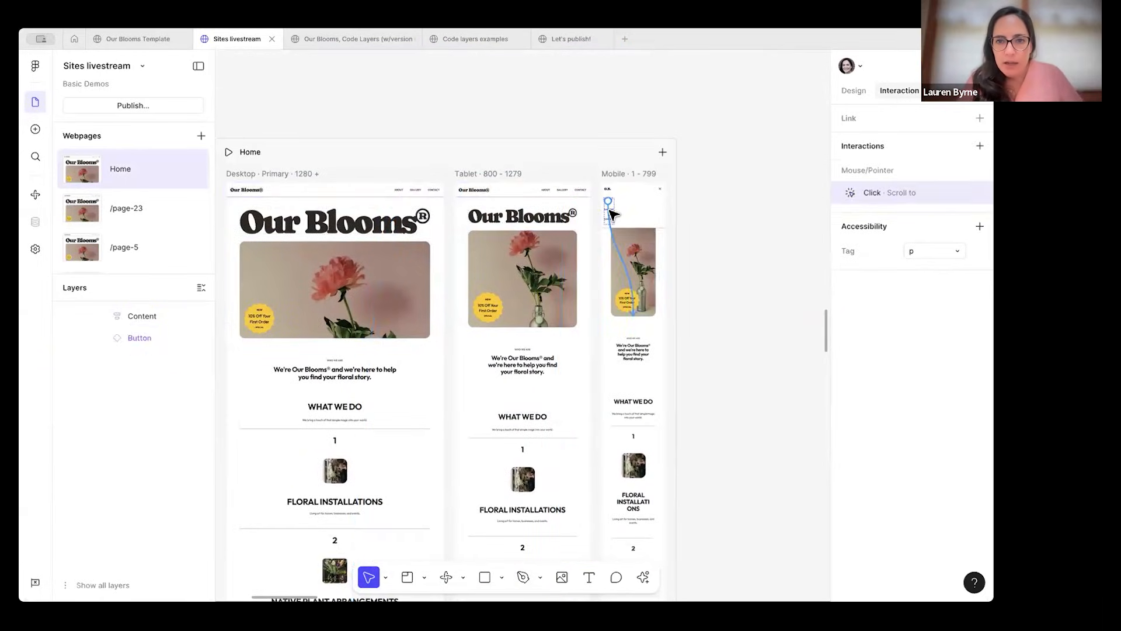
pyautogui.scroll(5, 528, 220)
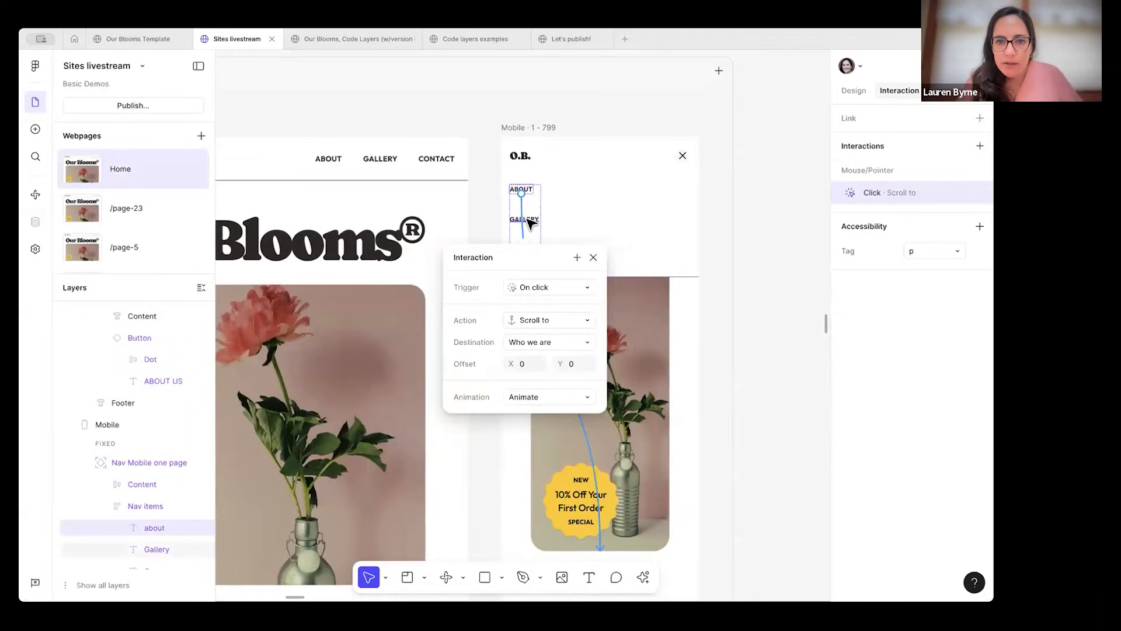
pyautogui.click(528, 220)
pyautogui.scroll(-3, 526, 220)
pyautogui.moveTo(527, 220); pyautogui.dragTo(554, 527)
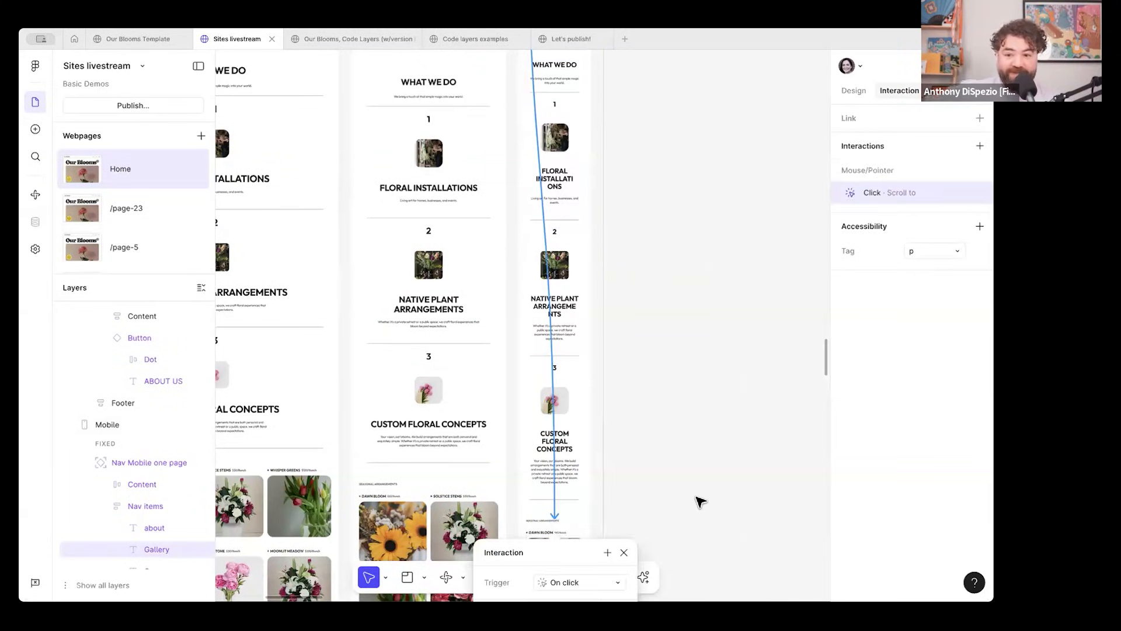
# Connect the desktop nav's Contact item to the Work with us section below the gallery with a Scroll to interaction.
pyautogui.scroll(-3, 698, 501)
pyautogui.hscroll(-3, 699, 501)
pyautogui.scroll(3, 590, 304)
pyautogui.scroll(5, 590, 304)
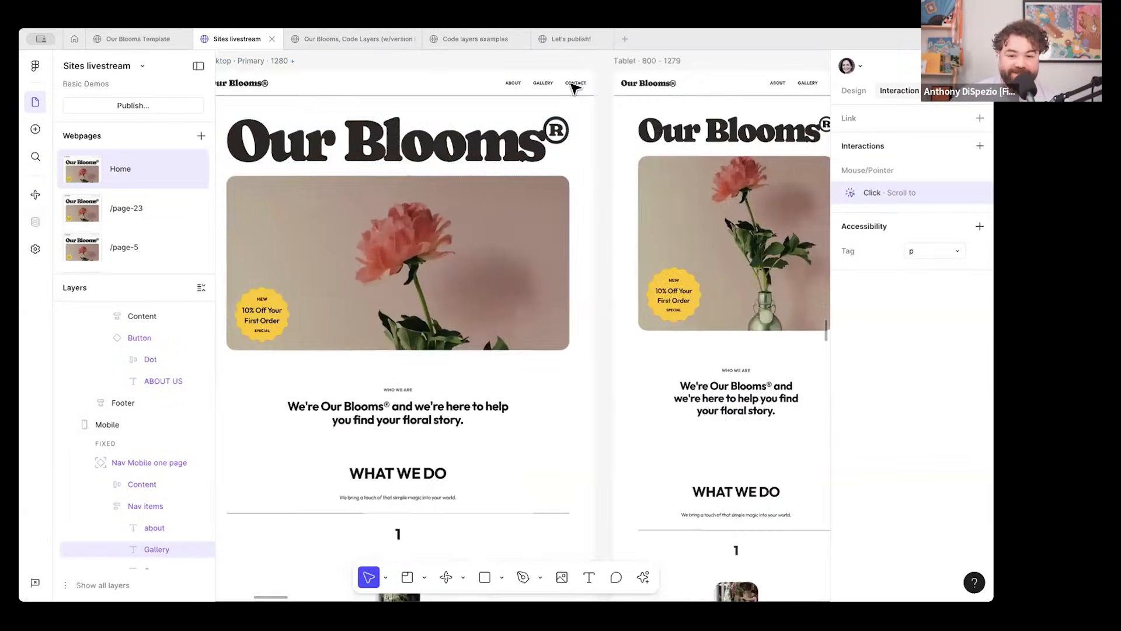
pyautogui.click(575, 84)
pyautogui.doubleClick(575, 84)
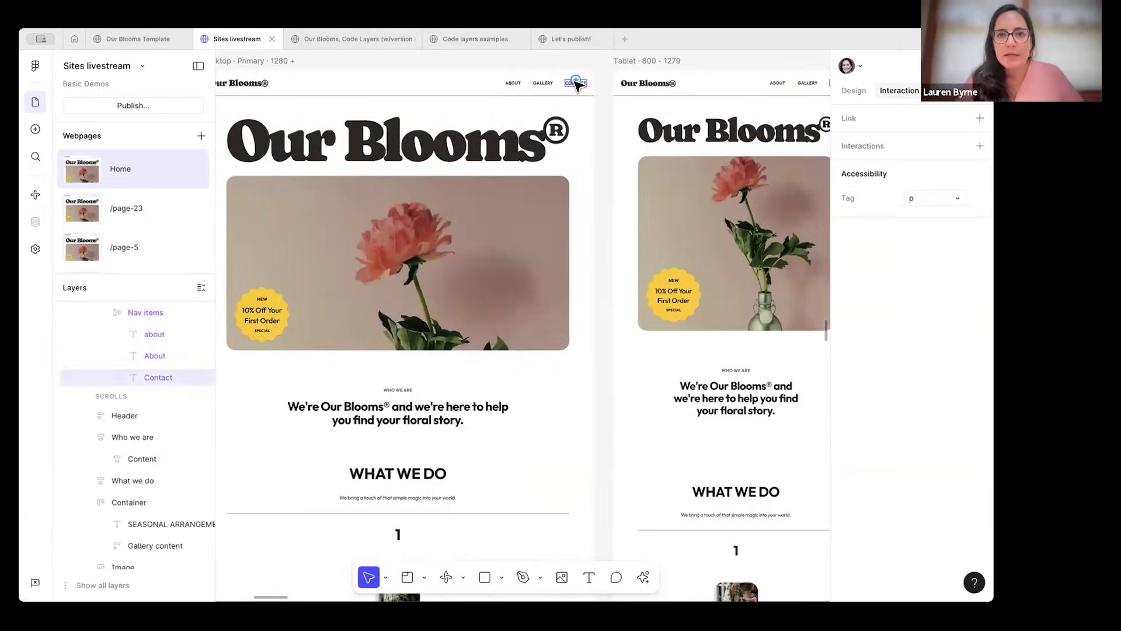
pyautogui.scroll(-5, 577, 83)
pyautogui.moveTo(578, 85); pyautogui.dragTo(545, 281)
pyautogui.click(756, 232)
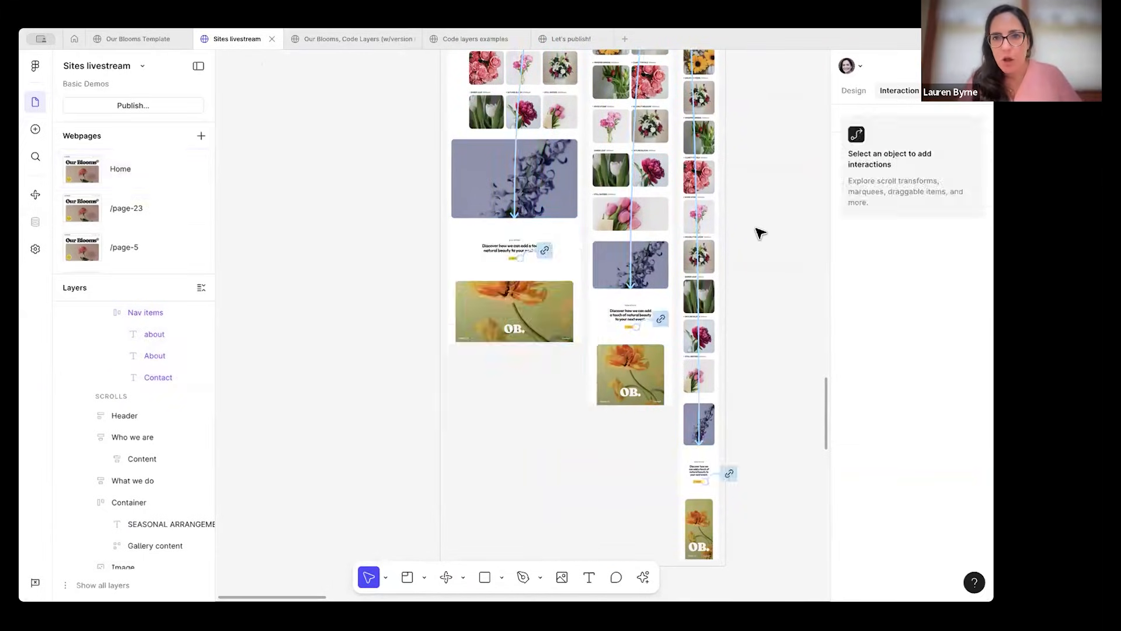
# Set Property 1 of the Mobile frame's Nav Mobile one page instance to closed.
pyautogui.scroll(10, 755, 232)
pyautogui.scroll(5, 646, 177)
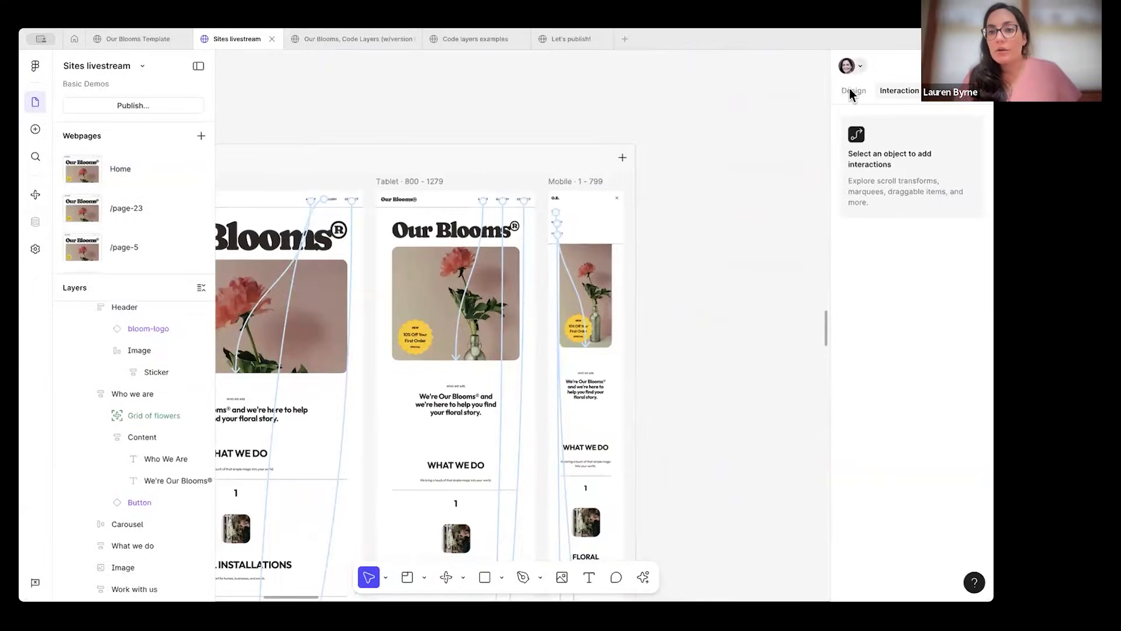
pyautogui.click(850, 90)
pyautogui.scroll(5, 609, 221)
pyautogui.click(566, 220)
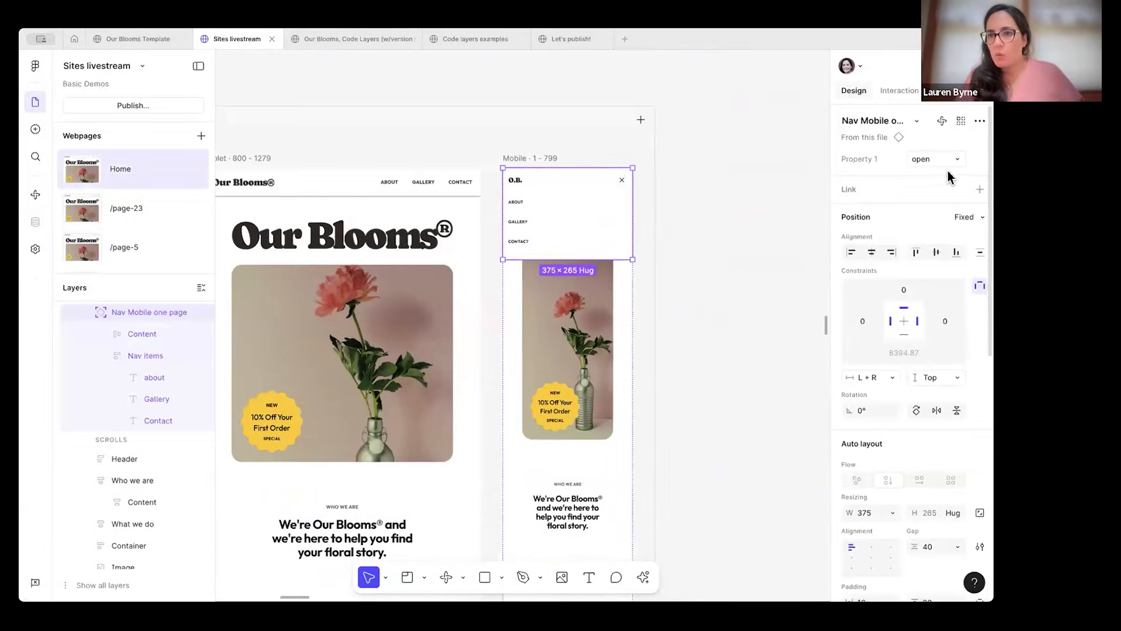
pyautogui.click(915, 159)
pyautogui.click(887, 148)
pyautogui.click(696, 226)
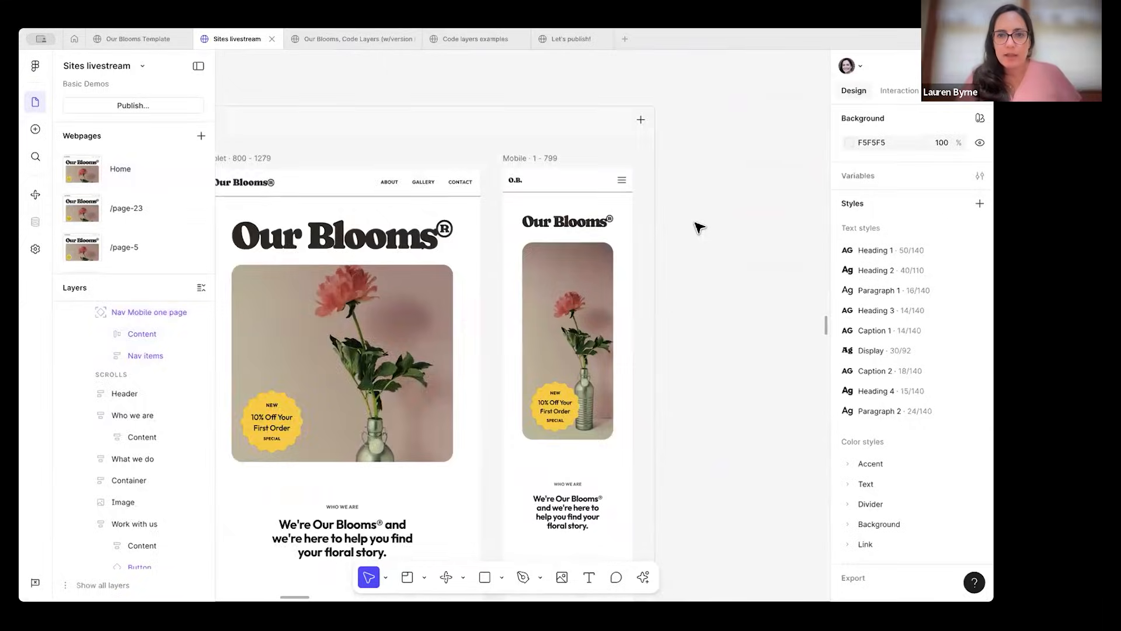
# Preview the Home page at desktop width and test the nav's Gallery, About and Contact scroll links.
pyautogui.scroll(-5, 696, 226)
pyautogui.click(287, 183)
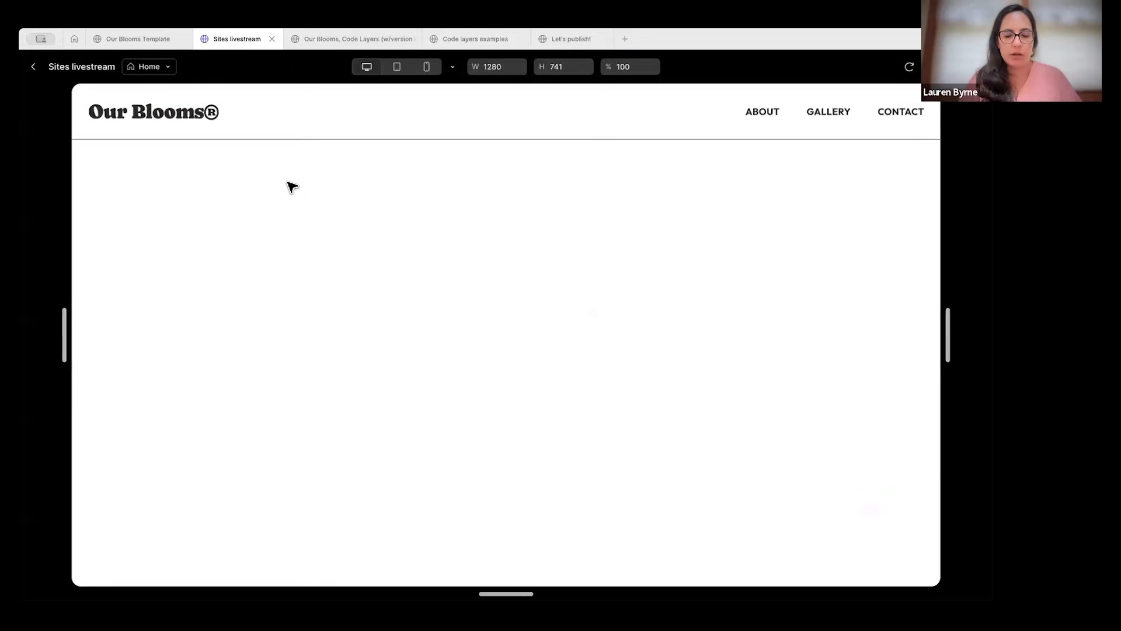
pyautogui.click(827, 120)
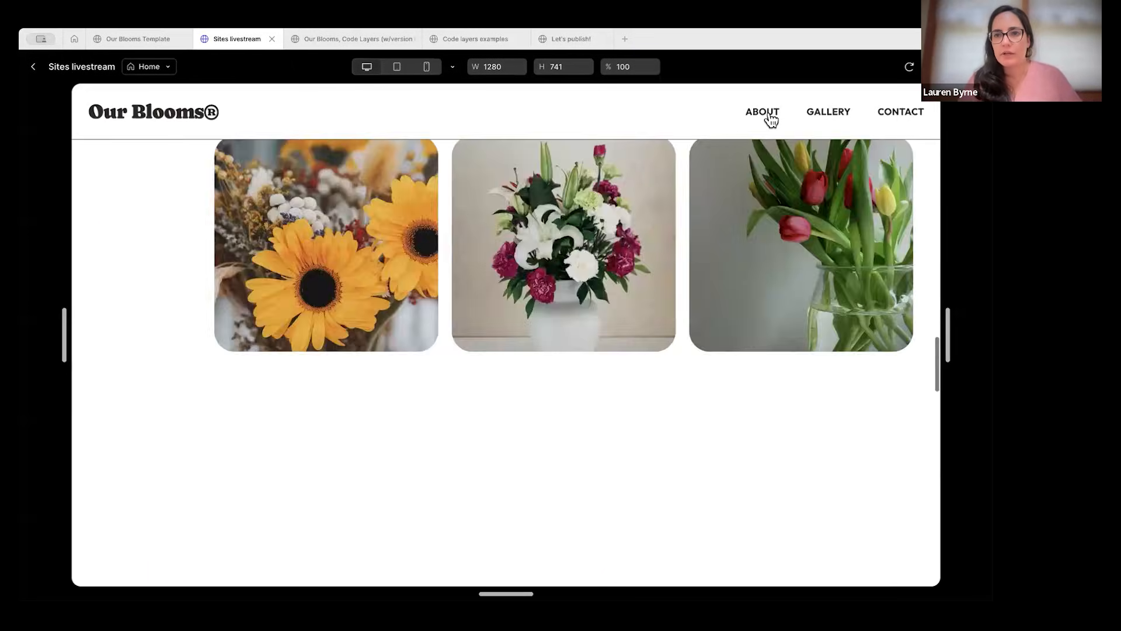
pyautogui.click(770, 116)
pyautogui.click(904, 117)
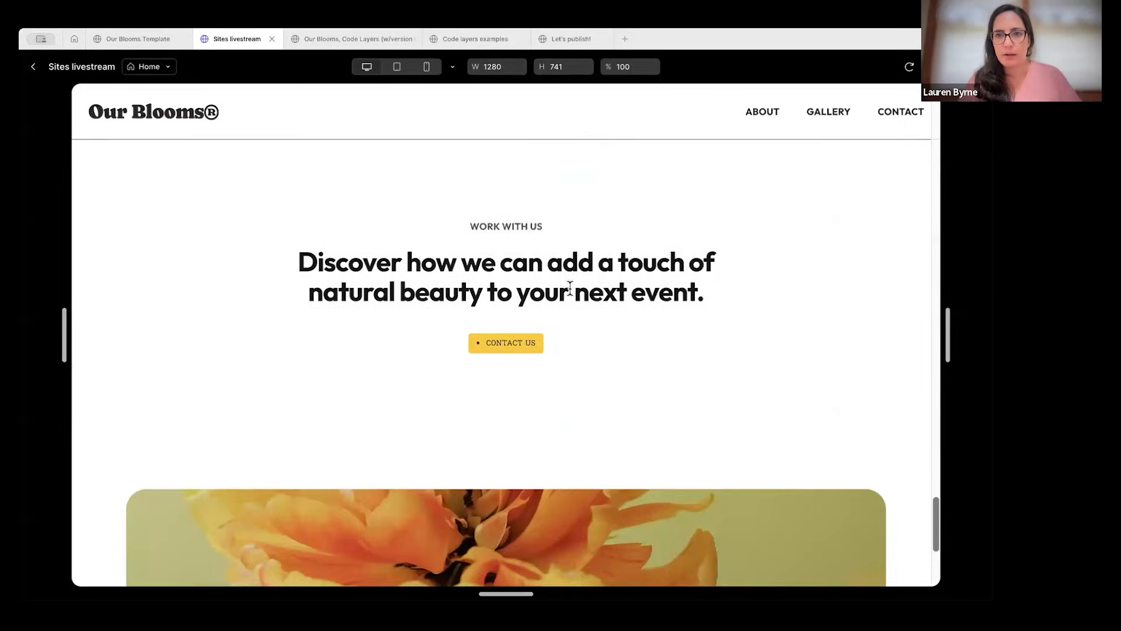
pyautogui.scroll(5, 950, 424)
# Narrow the preview to mobile width 388, open the menu, test its About, Gallery and Contact links, and close the menu.
pyautogui.moveTo(952, 344); pyautogui.dragTo(645, 339)
pyautogui.click(618, 109)
pyautogui.doubleClick(618, 107)
pyautogui.click(403, 152)
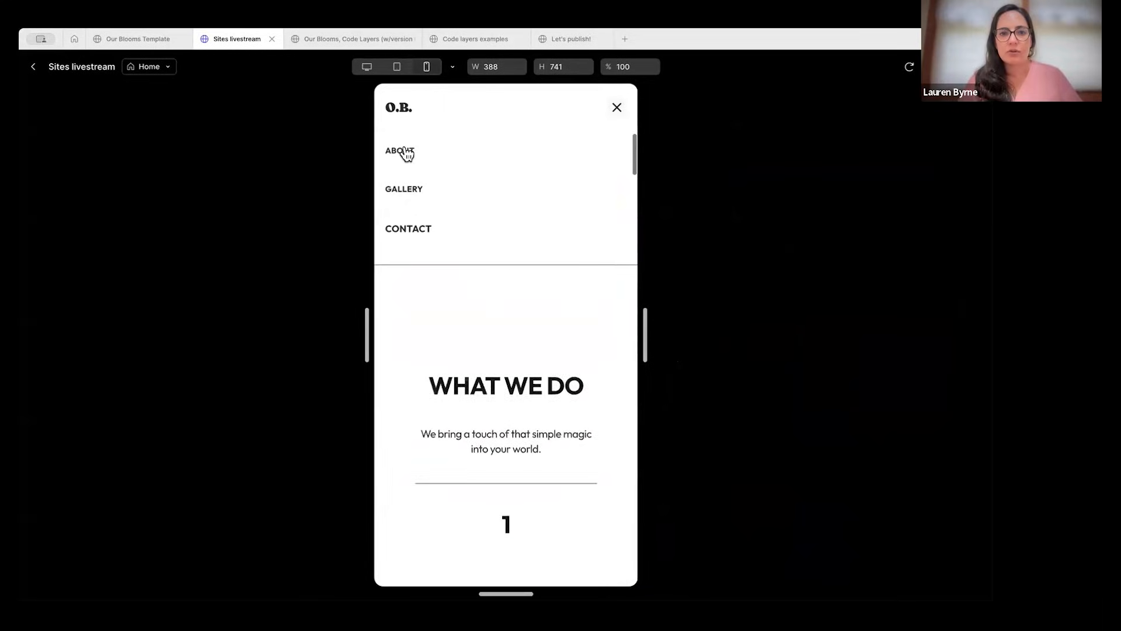
pyautogui.click(408, 191)
pyautogui.click(408, 231)
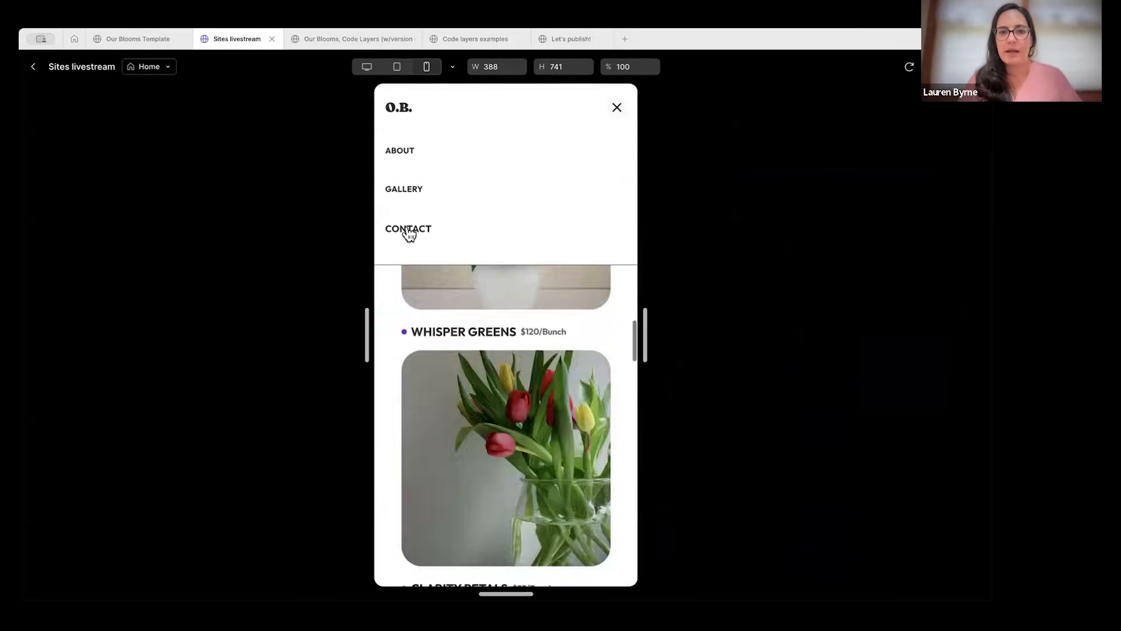
pyautogui.click(406, 190)
pyautogui.click(397, 154)
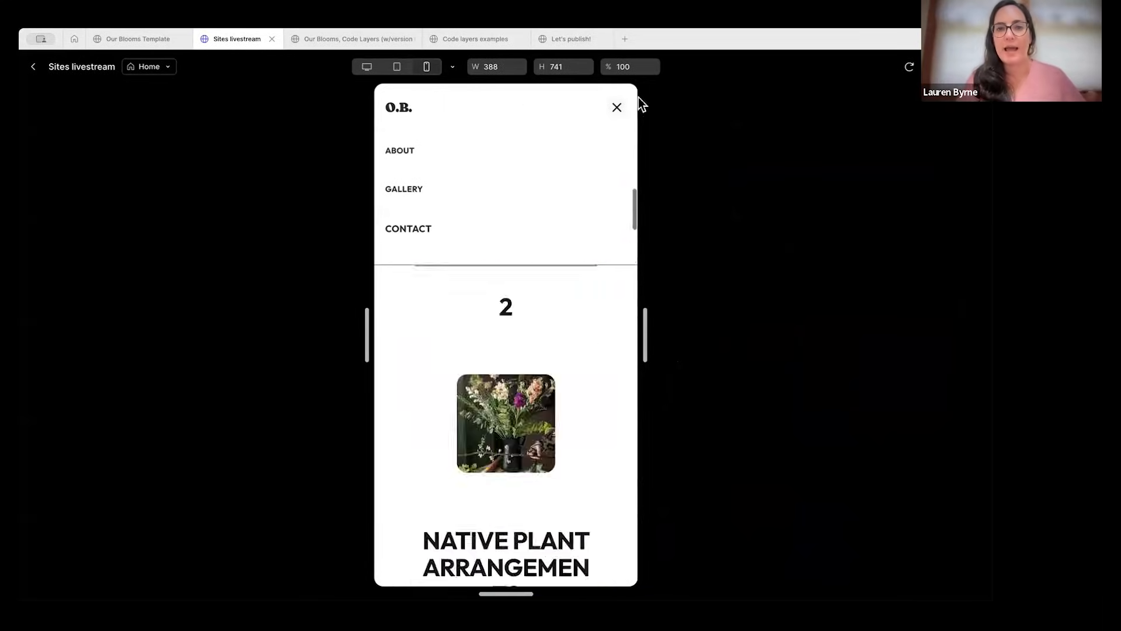
pyautogui.click(615, 109)
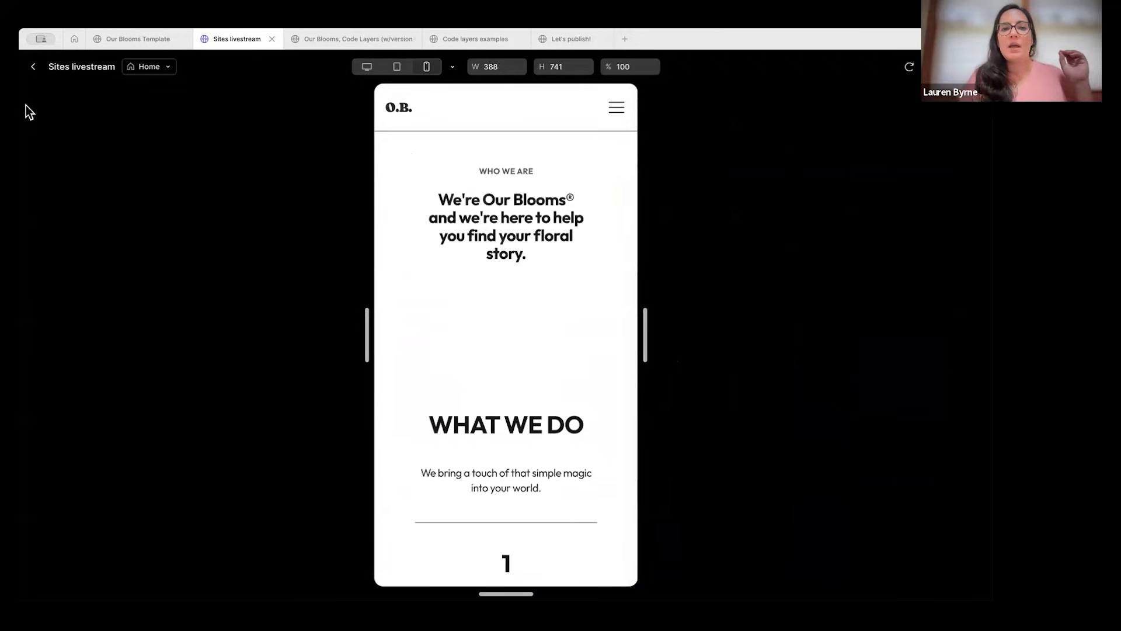
# Return to the editor, stretch the closed variant of Nav Mobile one page to about 254 high, and delete its nav items.
pyautogui.click(33, 67)
pyautogui.hscroll(-2, 619, 236)
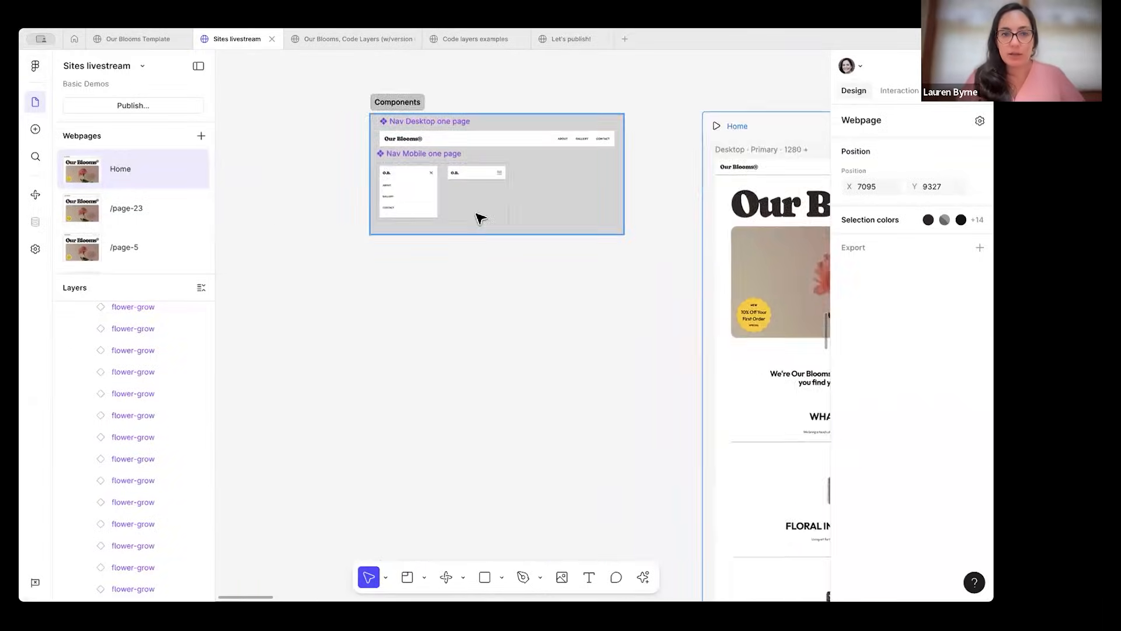
pyautogui.scroll(5, 478, 217)
pyautogui.click(477, 136)
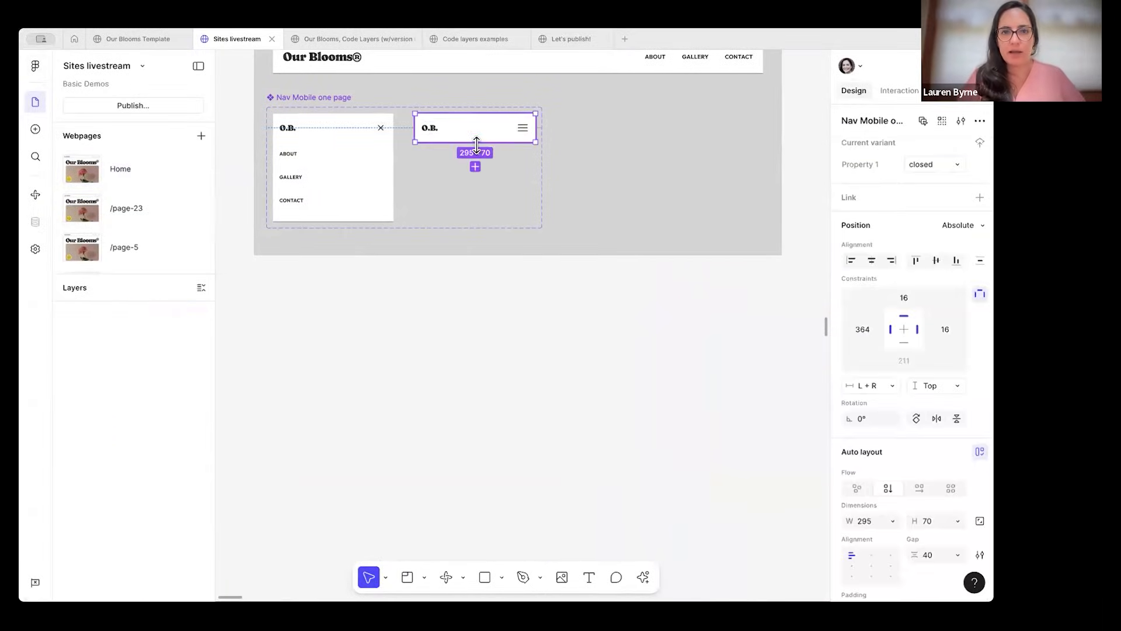
pyautogui.moveTo(476, 143); pyautogui.dragTo(475, 216)
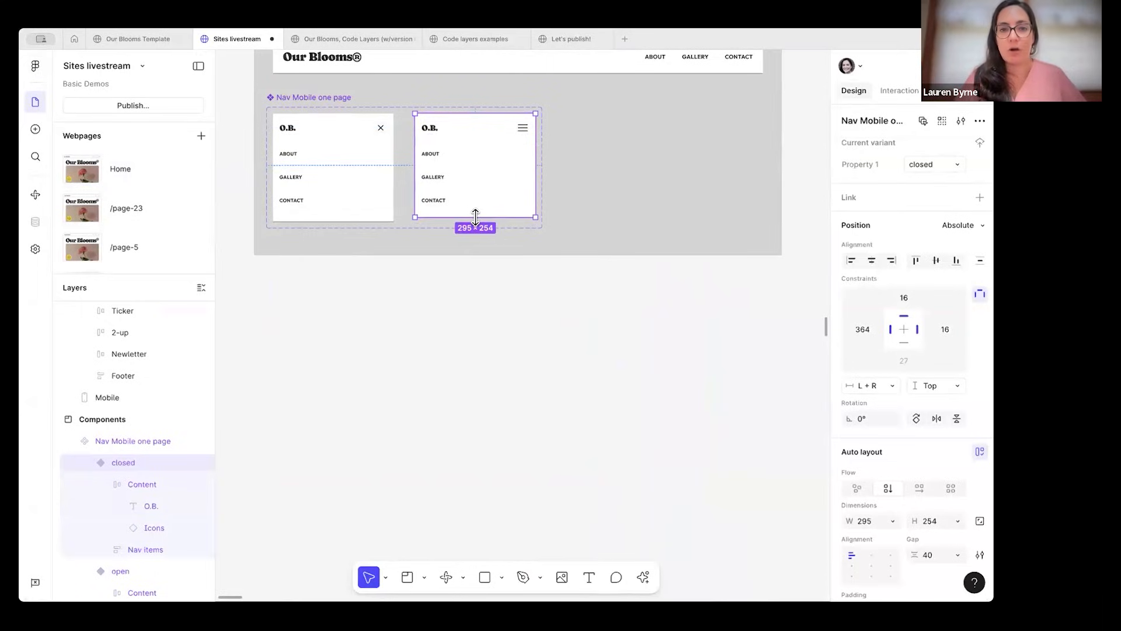
pyautogui.click(437, 182)
pyautogui.press('Delete')
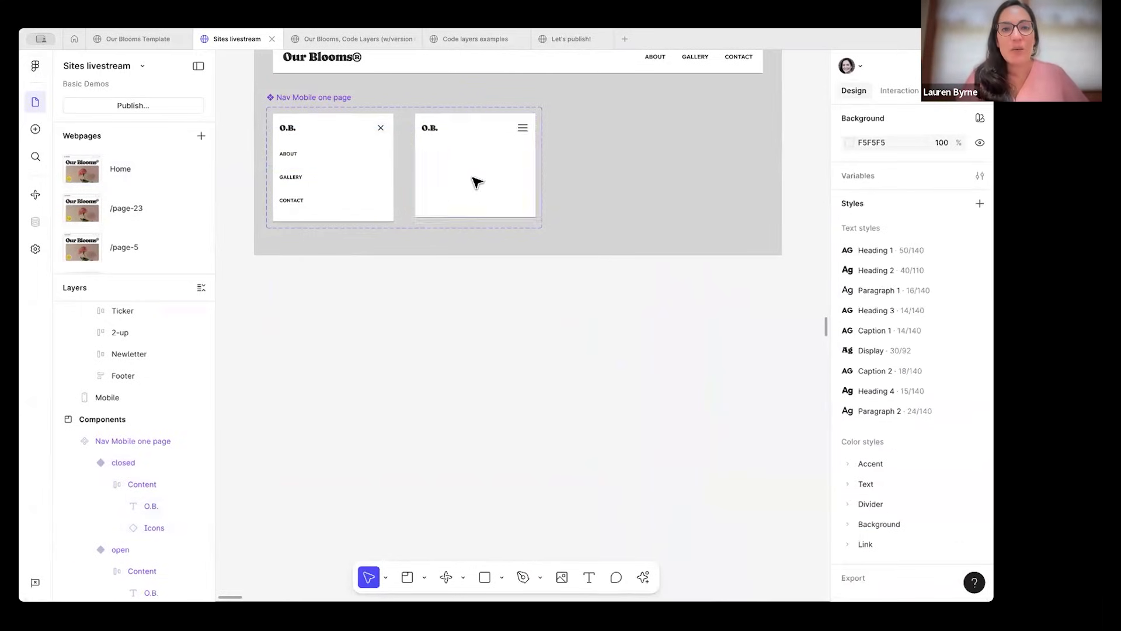
# Shrink the closed variant of Nav Mobile one page to 73 high.
pyautogui.click(476, 217)
pyautogui.moveTo(476, 217); pyautogui.dragTo(473, 143)
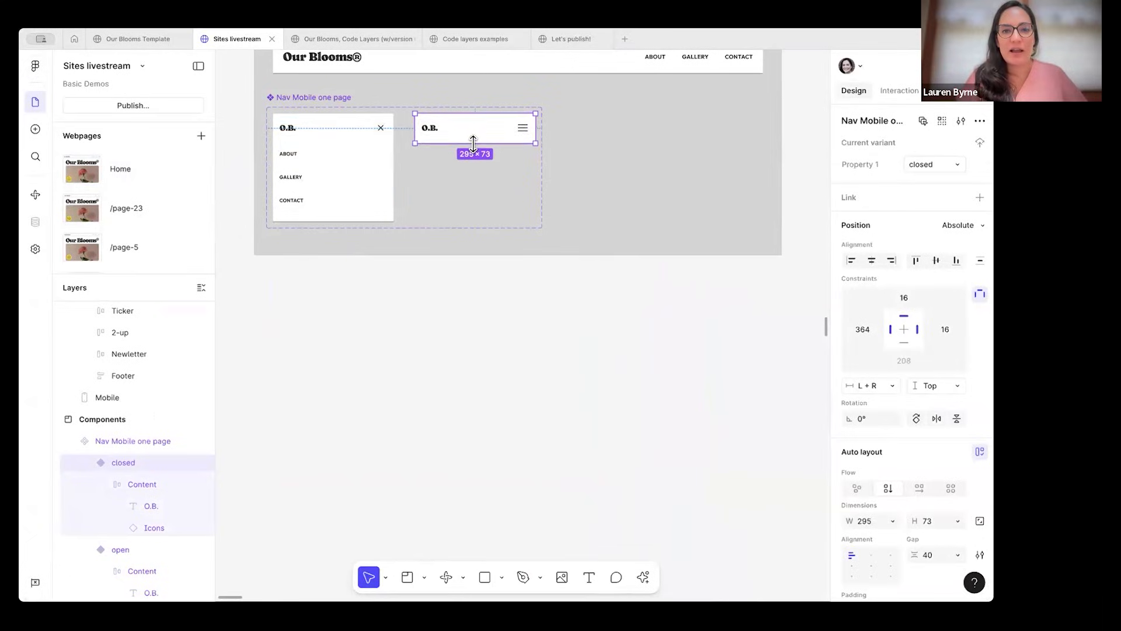
# Preview the Home page at mobile width, open the menu, test its Gallery and About links, and return to the editor.
pyautogui.scroll(-4, 474, 143)
pyautogui.hscroll(8, 474, 143)
pyautogui.scroll(2, 473, 143)
pyautogui.click(296, 175)
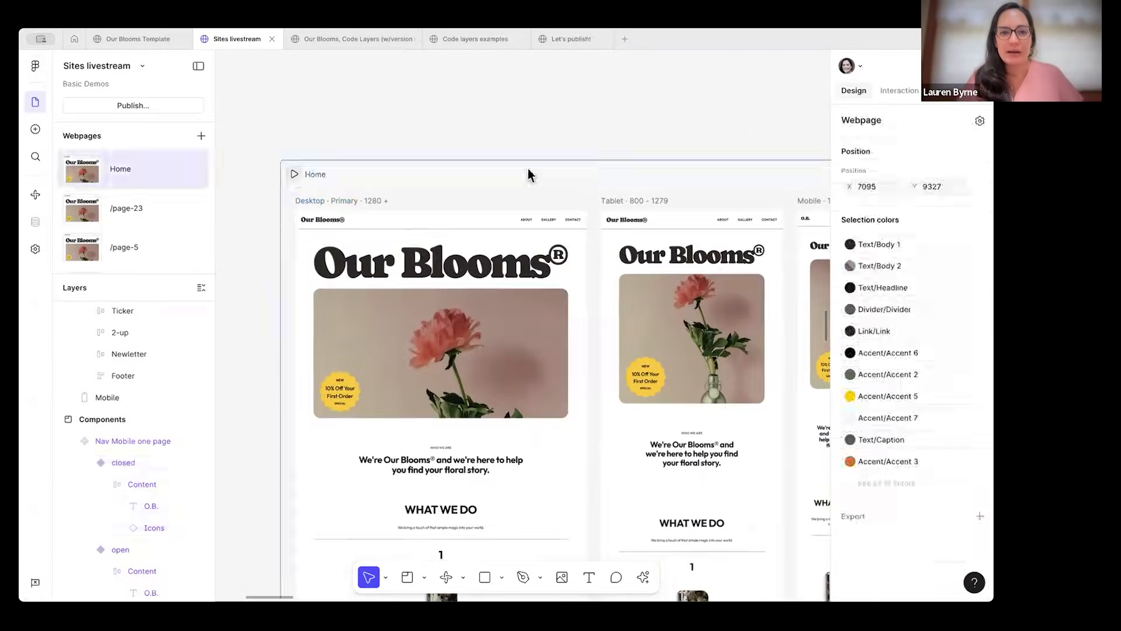
pyautogui.hotkey('shift', 'space')
pyautogui.click(614, 109)
pyautogui.doubleClick(402, 184)
pyautogui.click(401, 151)
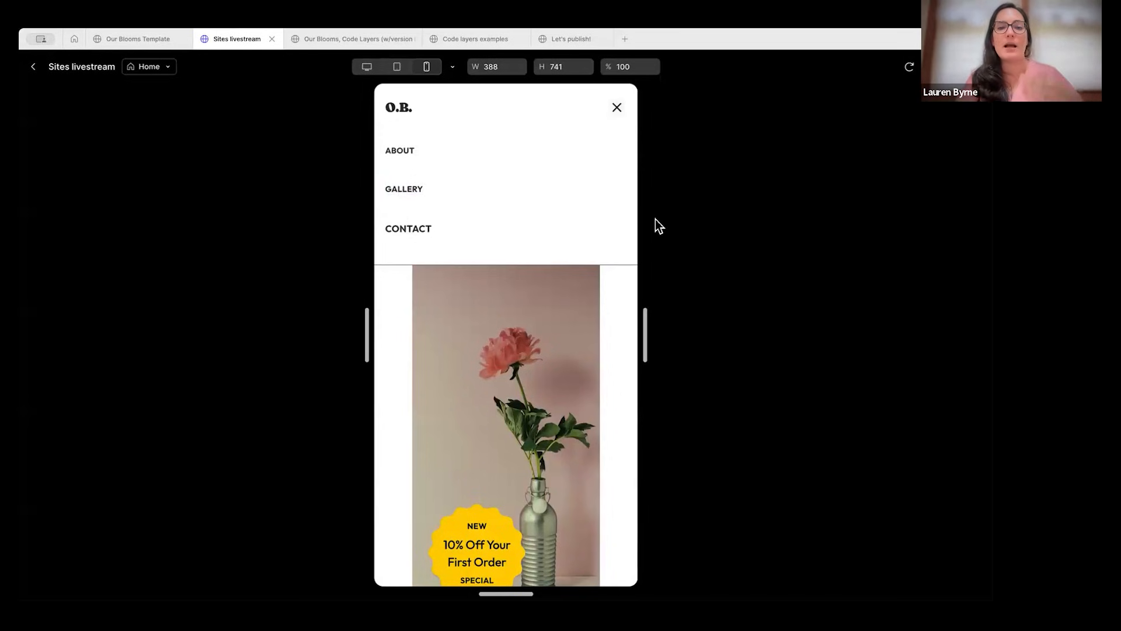
pyautogui.click(34, 66)
# Inspect the hover effect settings on the About text in the Nav of the NONSENSE page, /page-2.
pyautogui.scroll(-5, 572, 133)
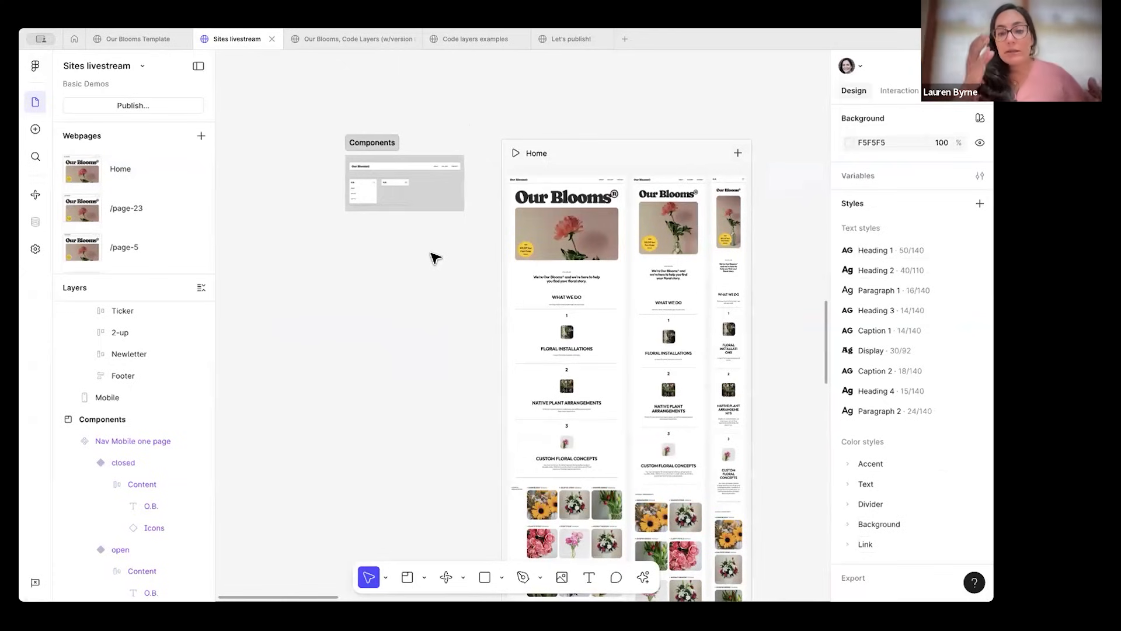
pyautogui.hscroll(10, 435, 257)
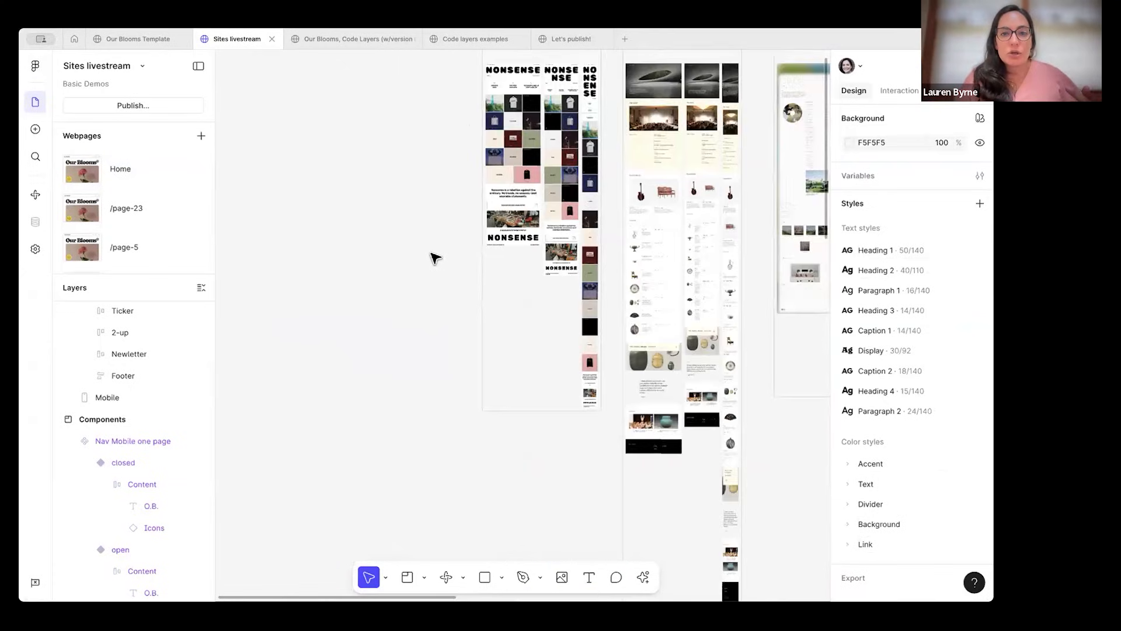
pyautogui.doubleClick(439, 226)
pyautogui.click(389, 154)
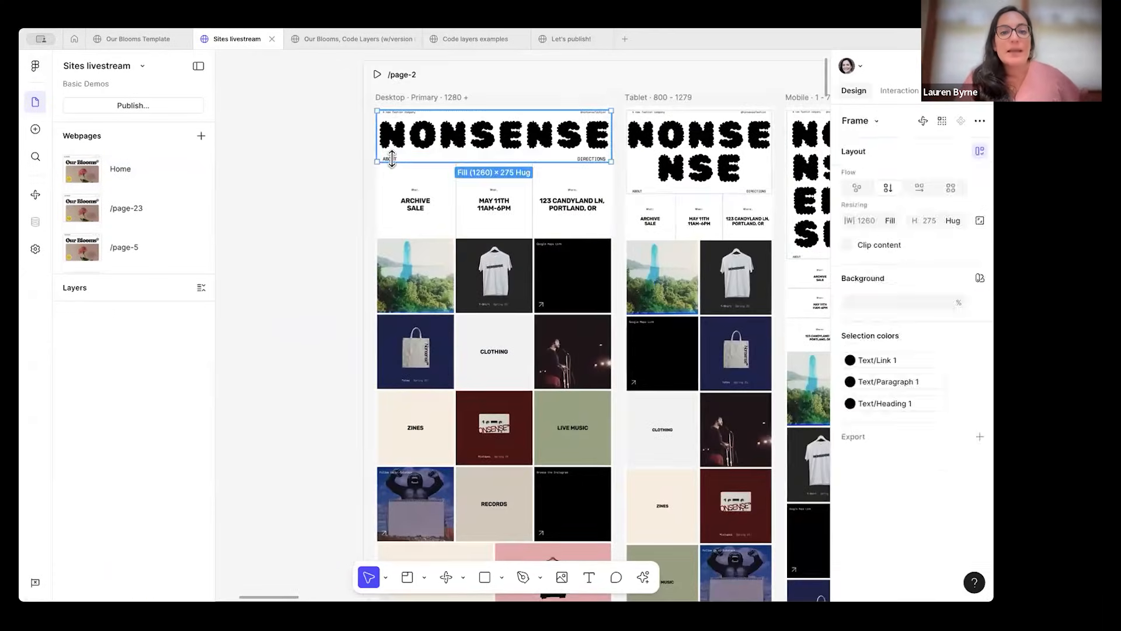
pyautogui.scroll(2, 391, 158)
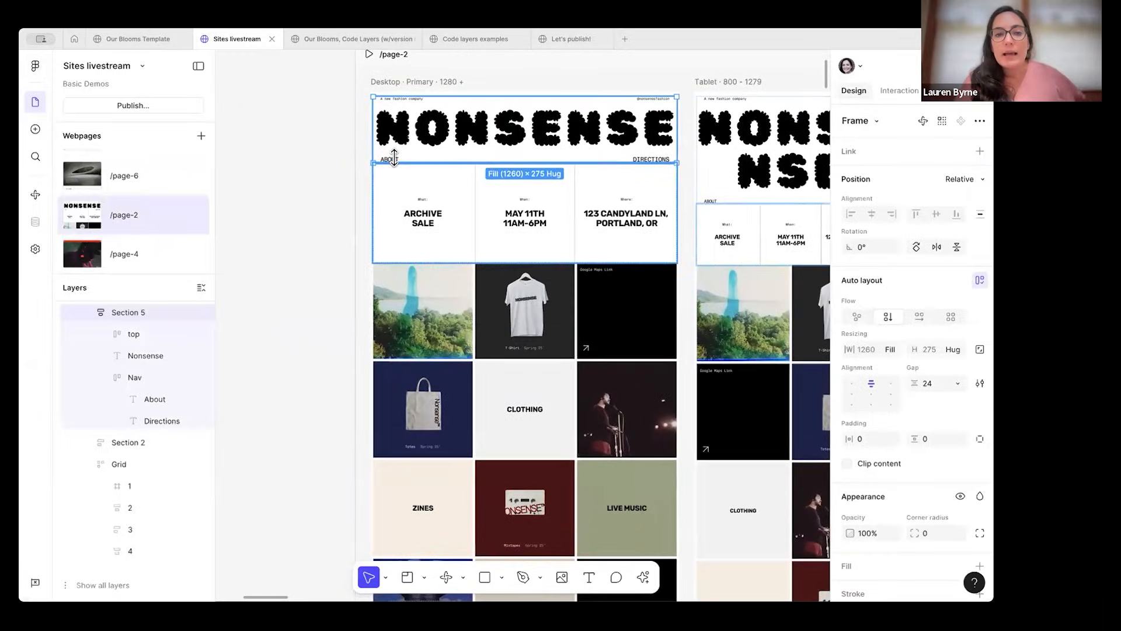
pyautogui.scroll(5, 395, 161)
pyautogui.click(381, 163)
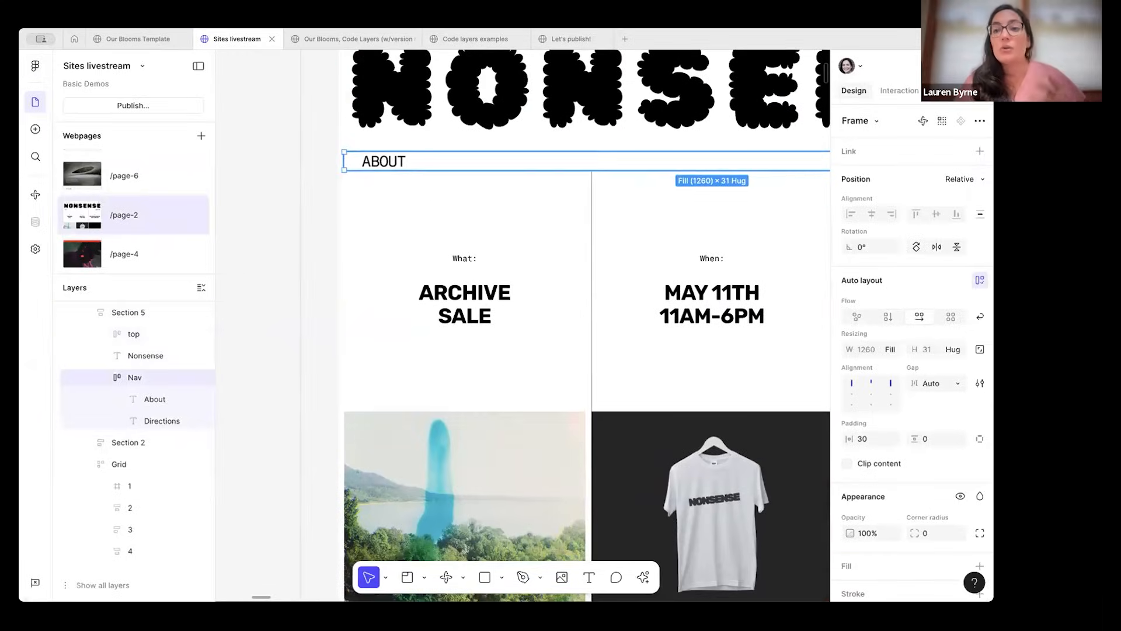
pyautogui.click(900, 90)
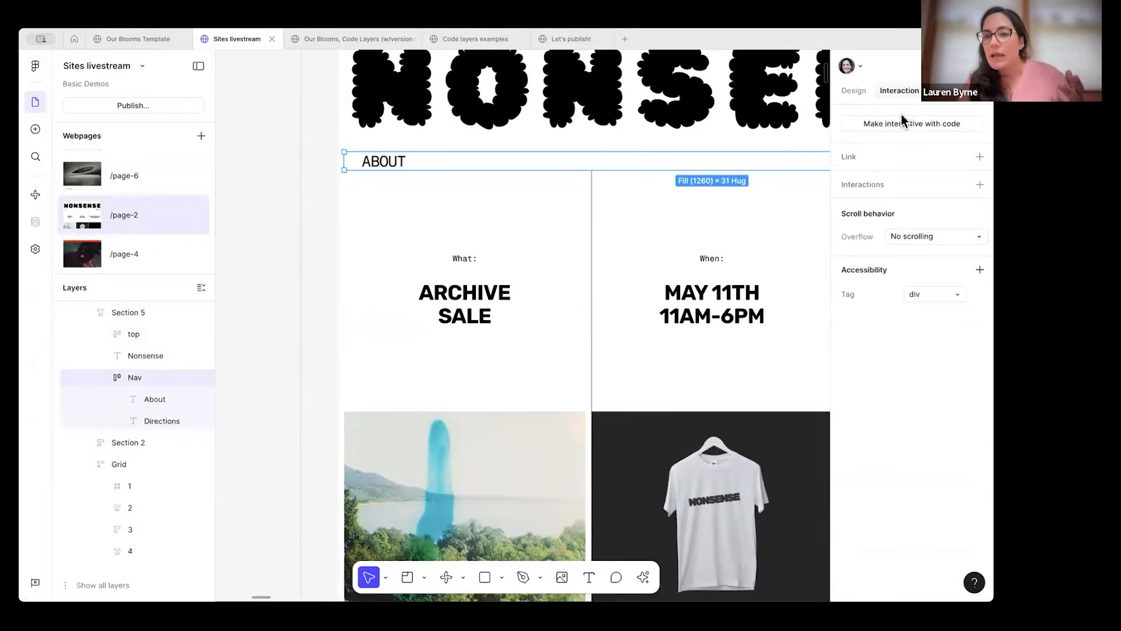
pyautogui.click(388, 162)
pyautogui.click(875, 231)
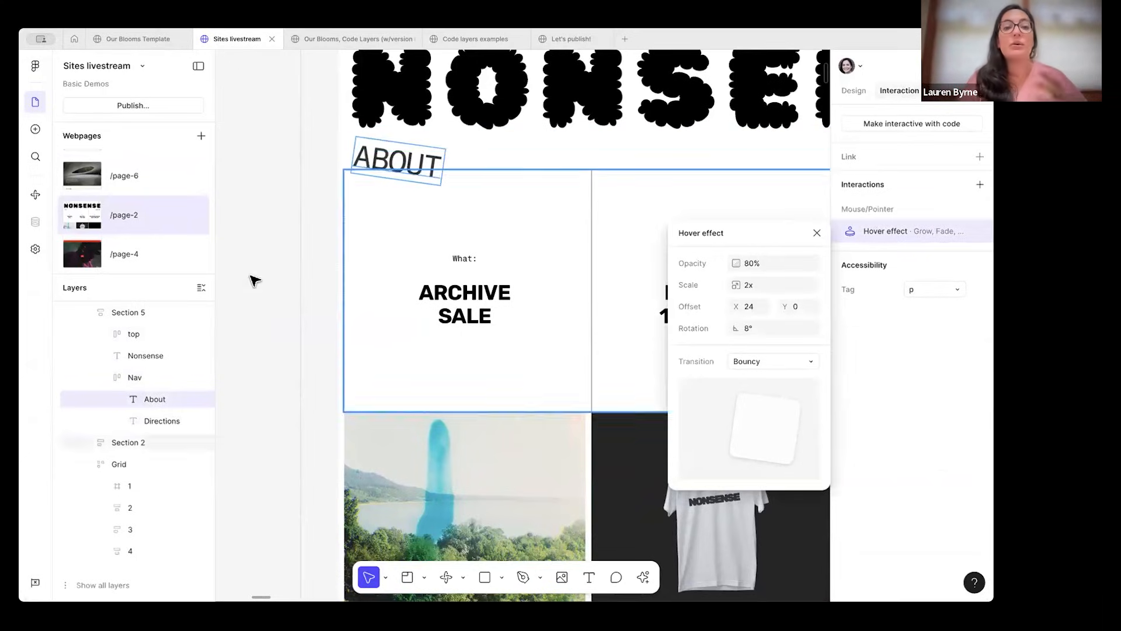
pyautogui.click(285, 259)
# Look over the Components section and the scroll-to connections across the Home page's Desktop, Tablet and Mobile layouts.
pyautogui.scroll(-5, 286, 259)
pyautogui.scroll(-10, 286, 259)
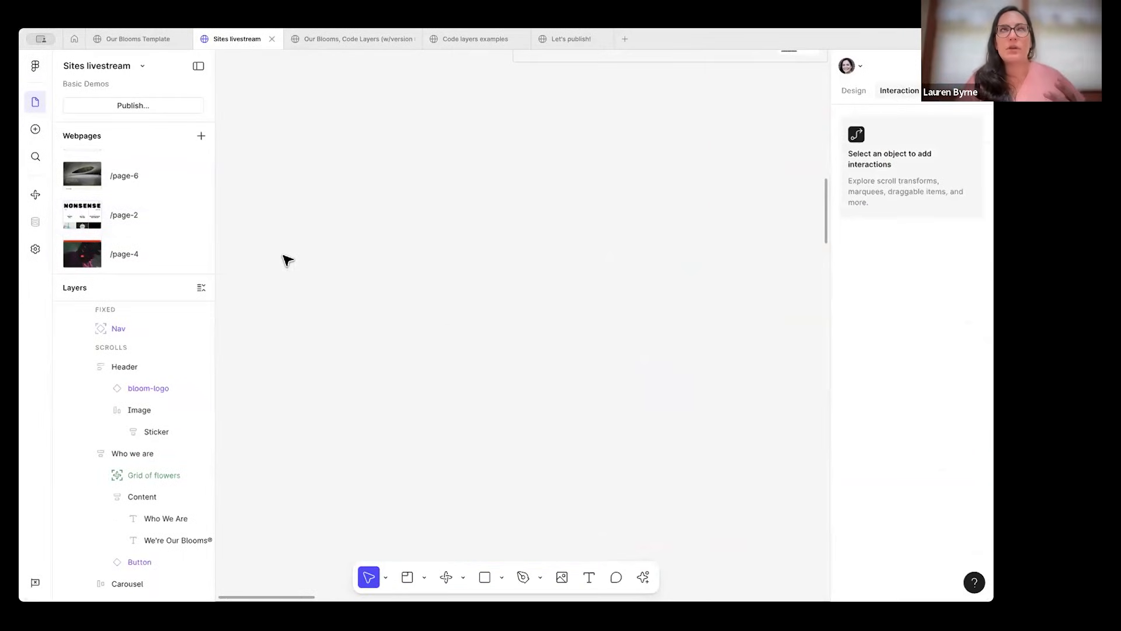
pyautogui.scroll(-10, 383, 236)
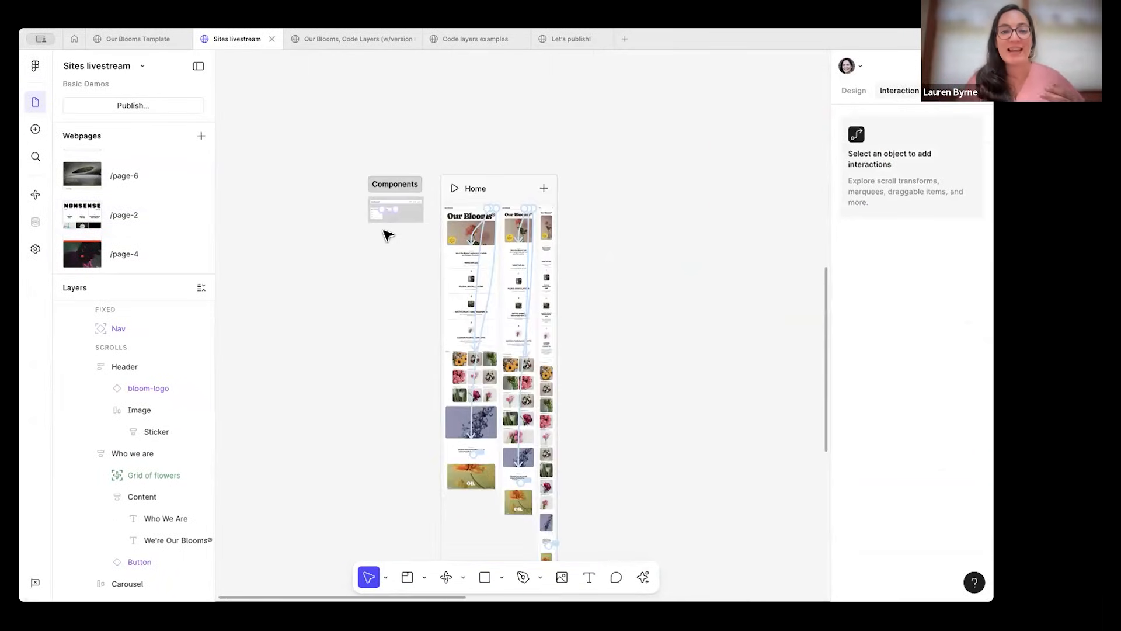
pyautogui.scroll(5, 388, 235)
pyautogui.scroll(2, 387, 235)
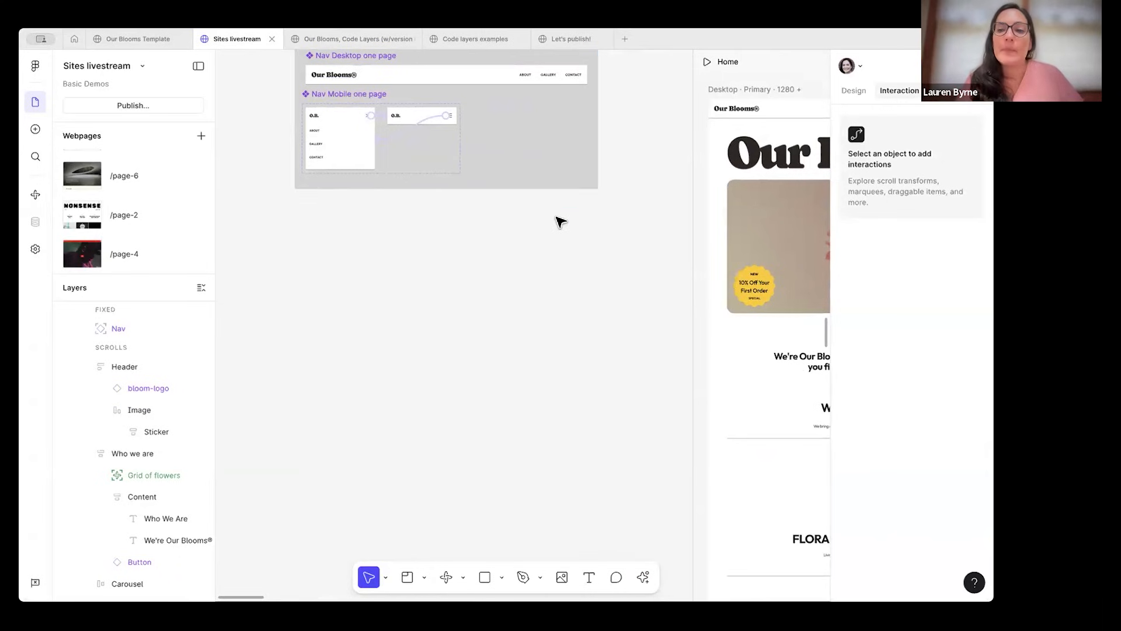
pyautogui.scroll(-3, 559, 220)
pyautogui.hscroll(3, 558, 220)
pyautogui.scroll(-2, 558, 220)
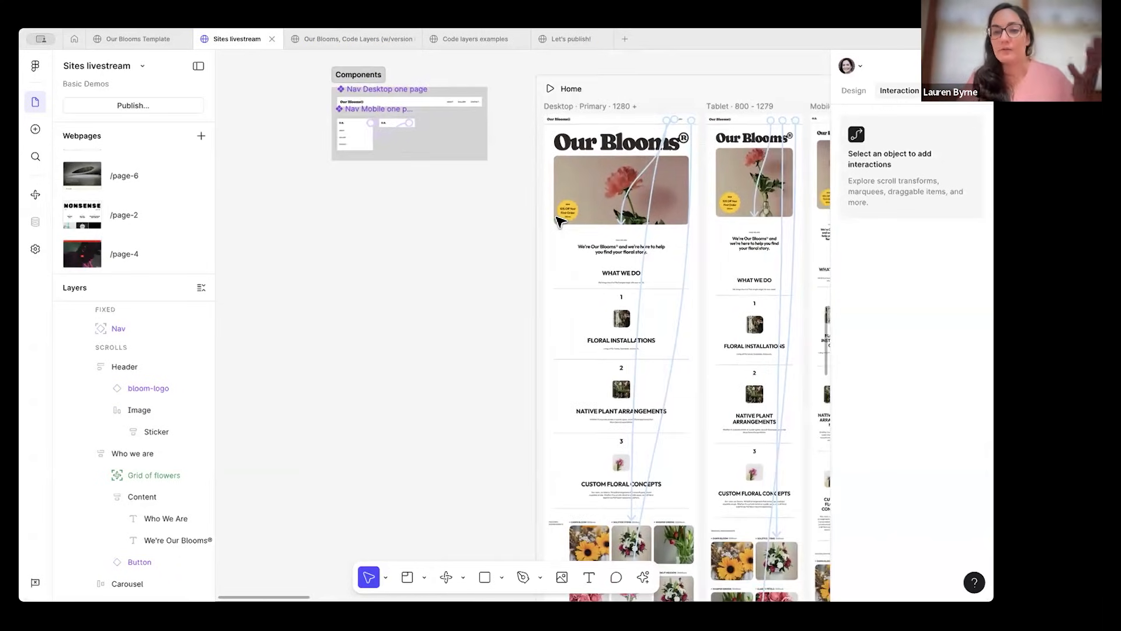
pyautogui.scroll(-3, 558, 220)
pyautogui.scroll(-2, 558, 221)
pyautogui.scroll(-4, 559, 220)
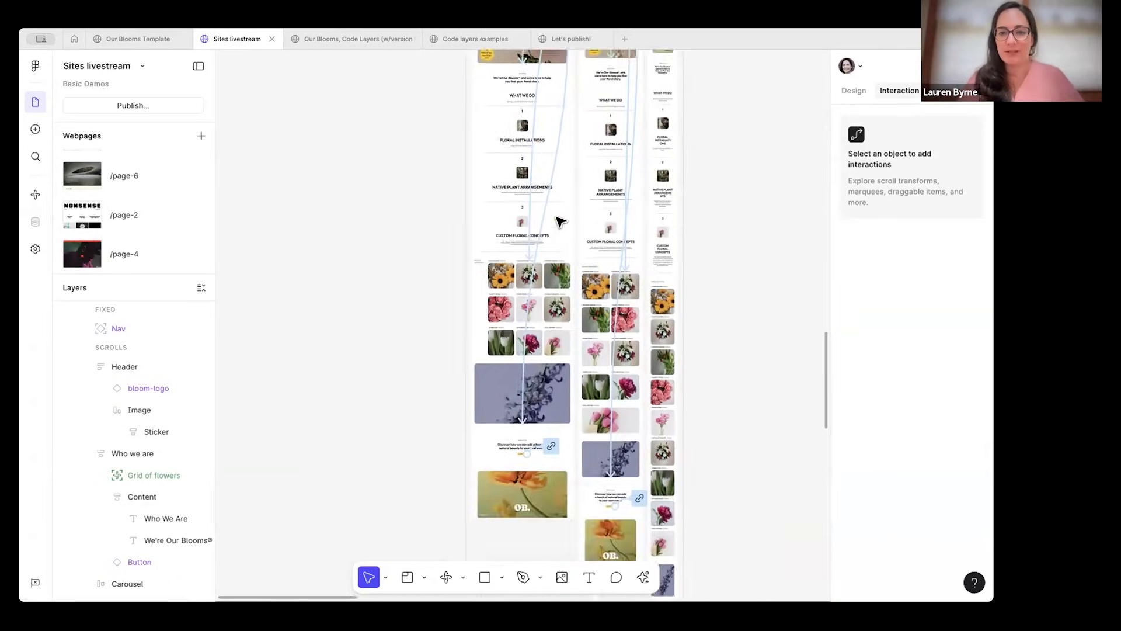
pyautogui.hscroll(2, 558, 220)
pyautogui.scroll(-1, 559, 221)
pyautogui.scroll(-3, 559, 220)
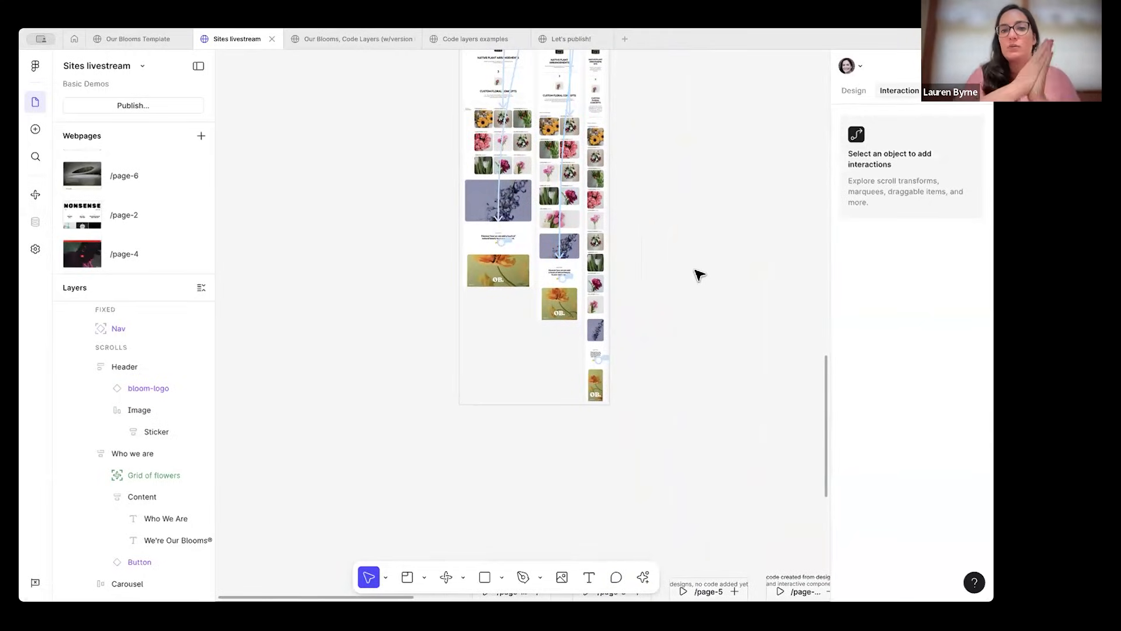
# Examine the Our Blooms example pages below Home, from Original to the version with code created from designs and interactive components.
pyautogui.scroll(-5, 699, 275)
pyautogui.hscroll(2, 699, 274)
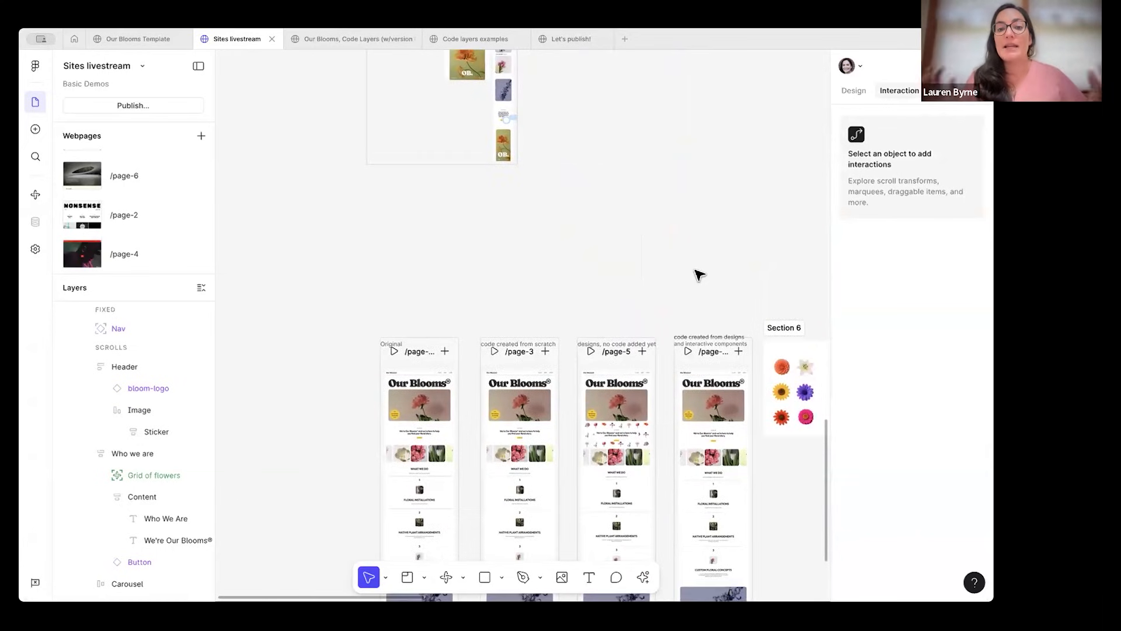
pyautogui.scroll(-5, 699, 274)
pyautogui.hscroll(3, 699, 275)
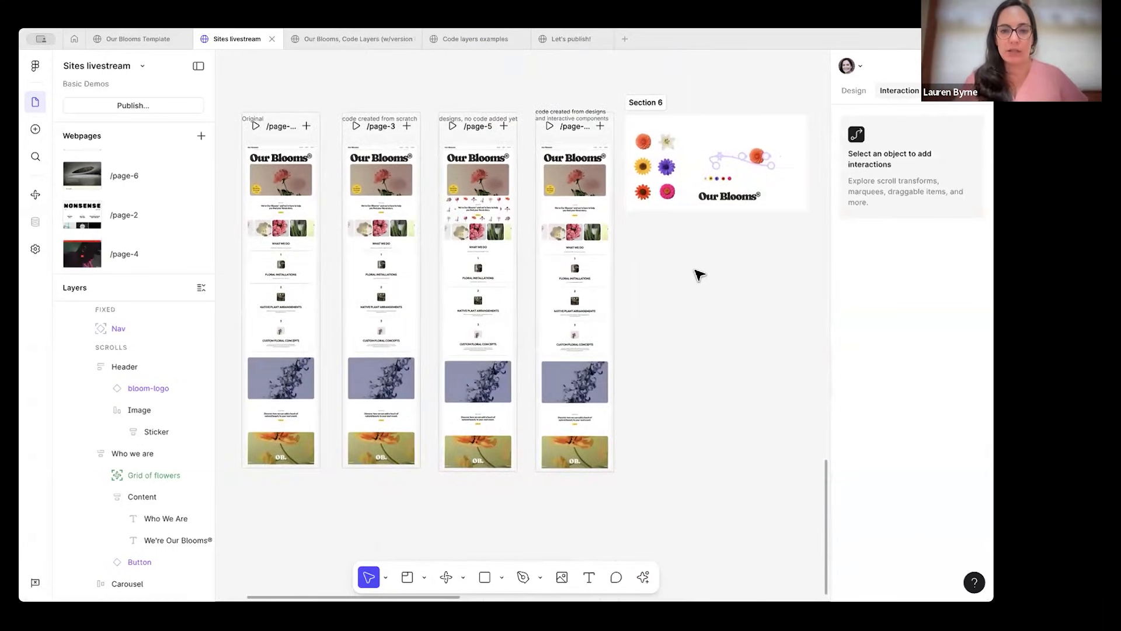
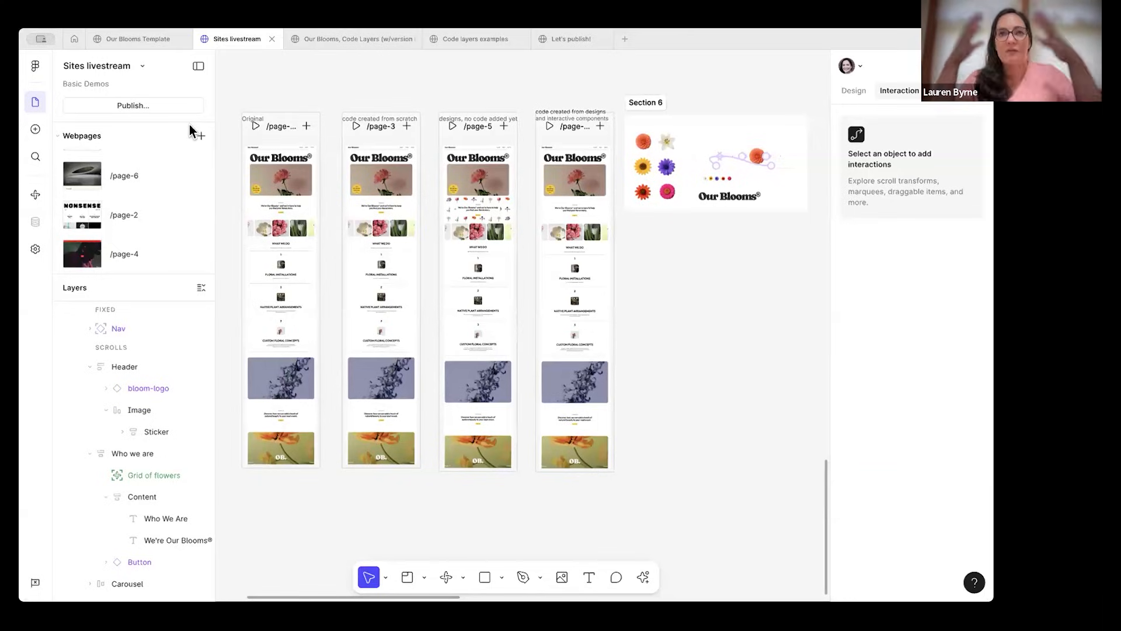
pyautogui.hscroll(-3, 305, 97)
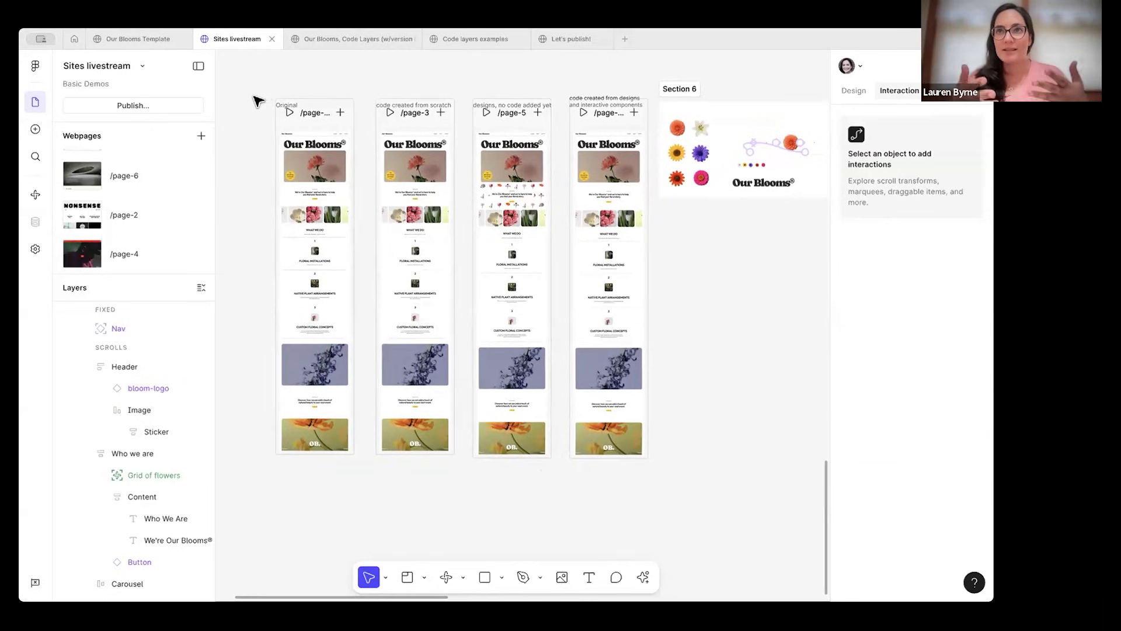
pyautogui.scroll(5, 257, 173)
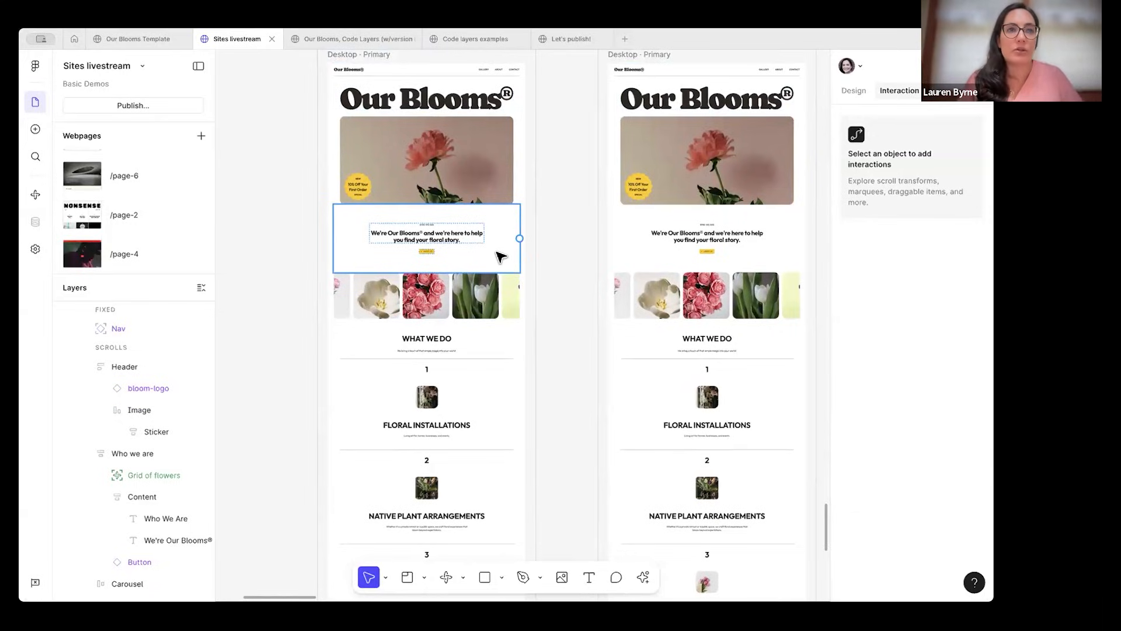
pyautogui.scroll(5, 292, 244)
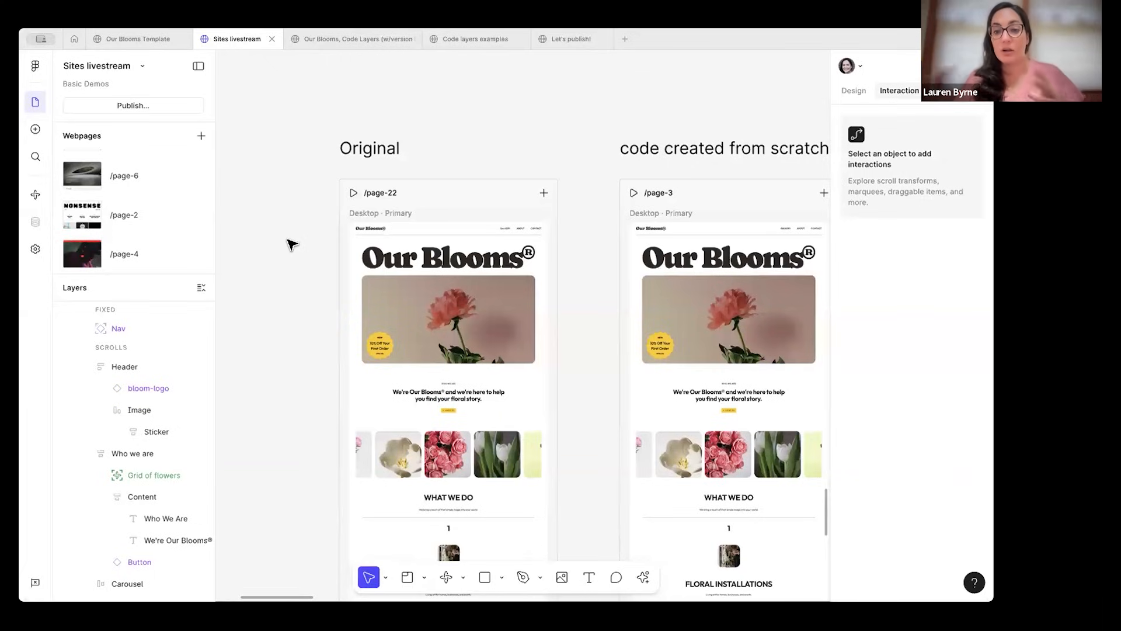
pyautogui.scroll(2, 292, 221)
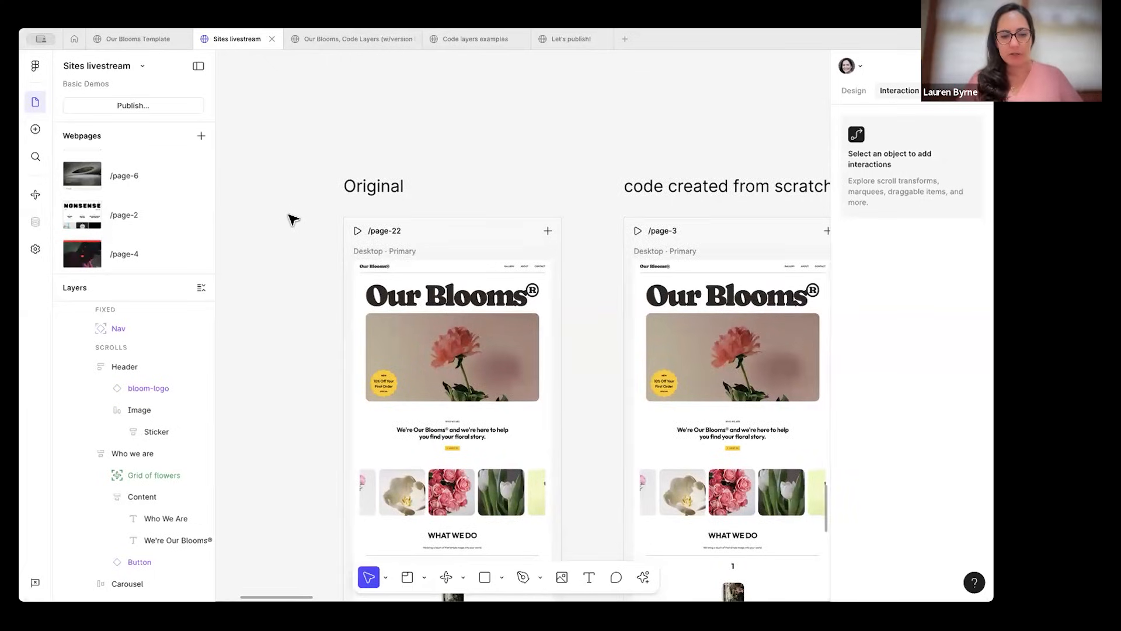
pyautogui.scroll(2, 447, 87)
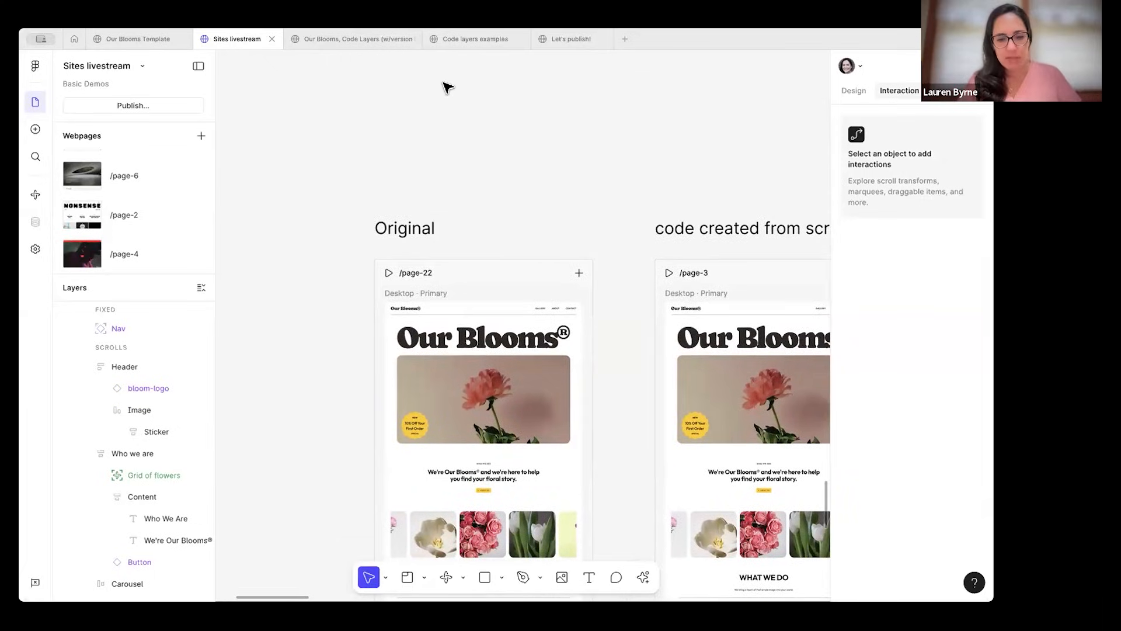
# Draw a new code layer on the empty canvas above the Original page and submit the AI prompt "create floral confetti".
pyautogui.press('e')
pyautogui.moveTo(387, 102)
pyautogui.mouseDown()
pyautogui.moveTo(562, 214)
pyautogui.moveTo(580, 202)
pyautogui.mouseUp()
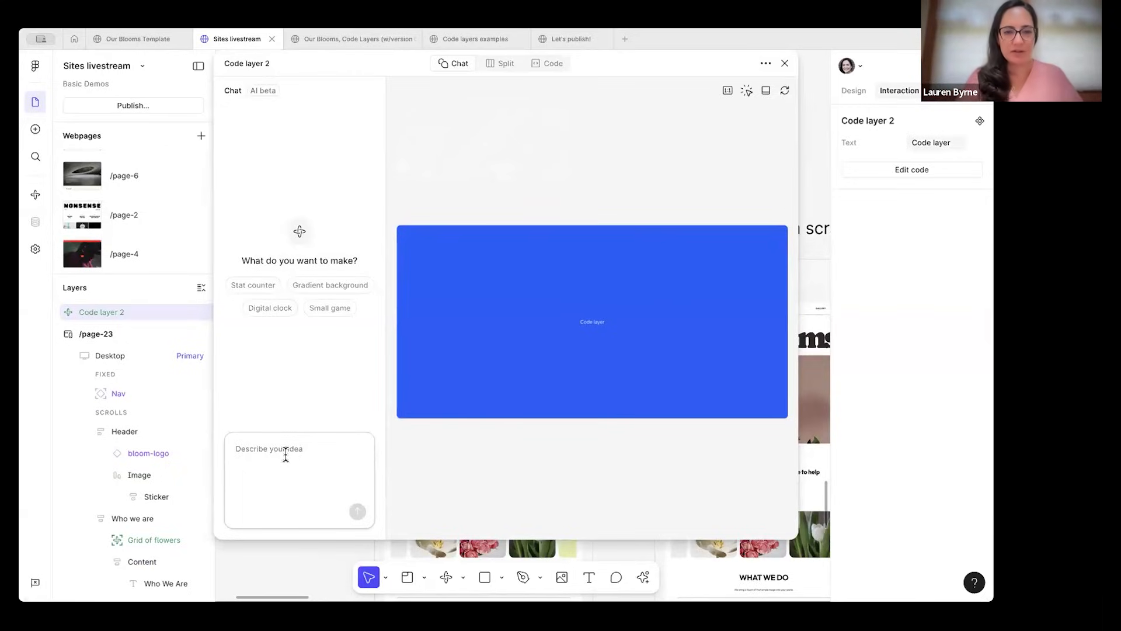
pyautogui.write('create fl')
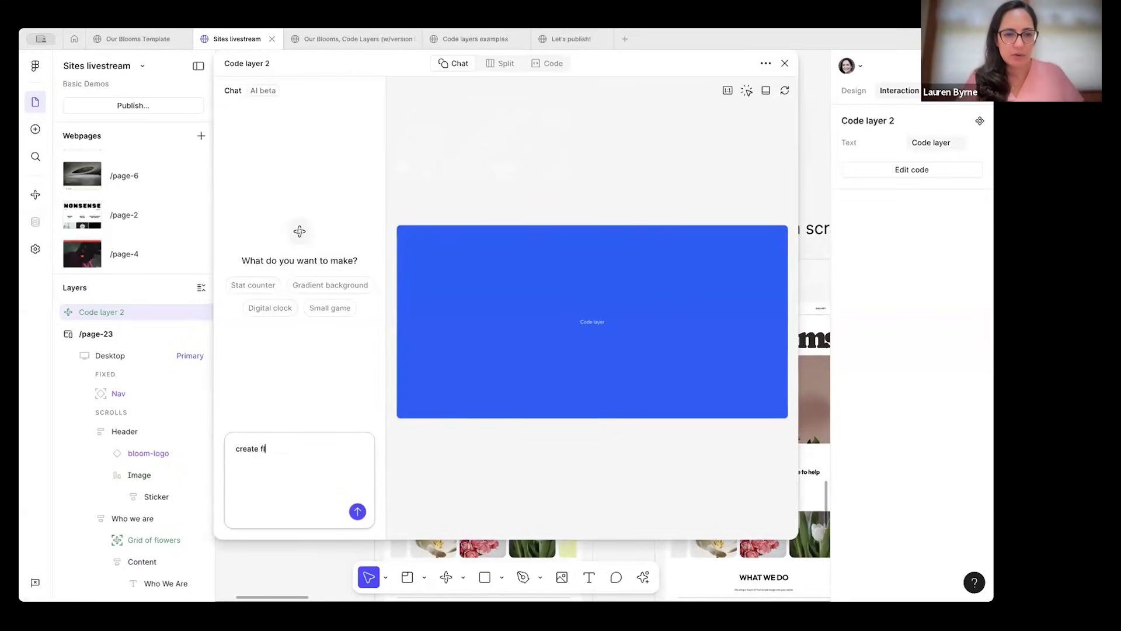
pyautogui.write('oral confe')
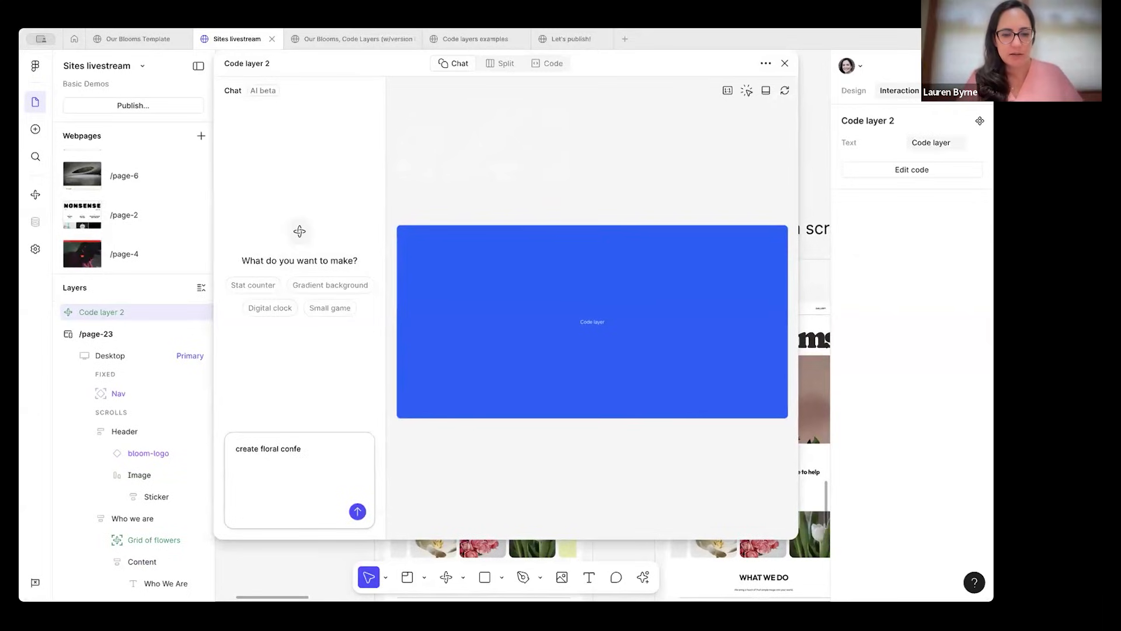
pyautogui.write('tti')
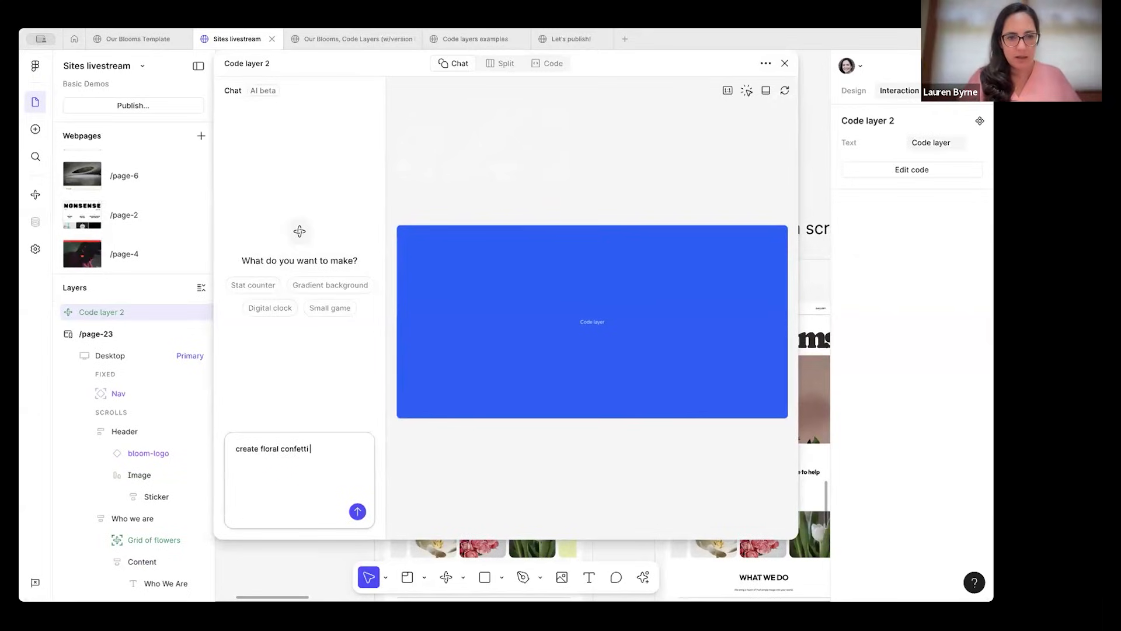
pyautogui.click(358, 511)
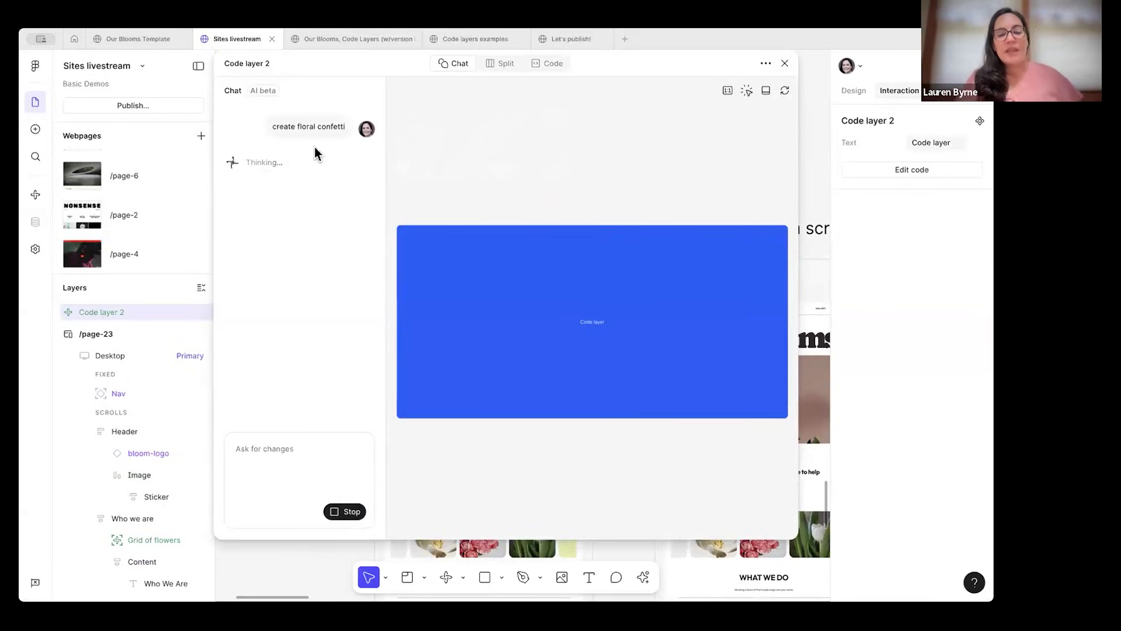
# Compare the code layer's Split, Code and Chat views while the code is being generated, and close the code editor.
pyautogui.click(503, 66)
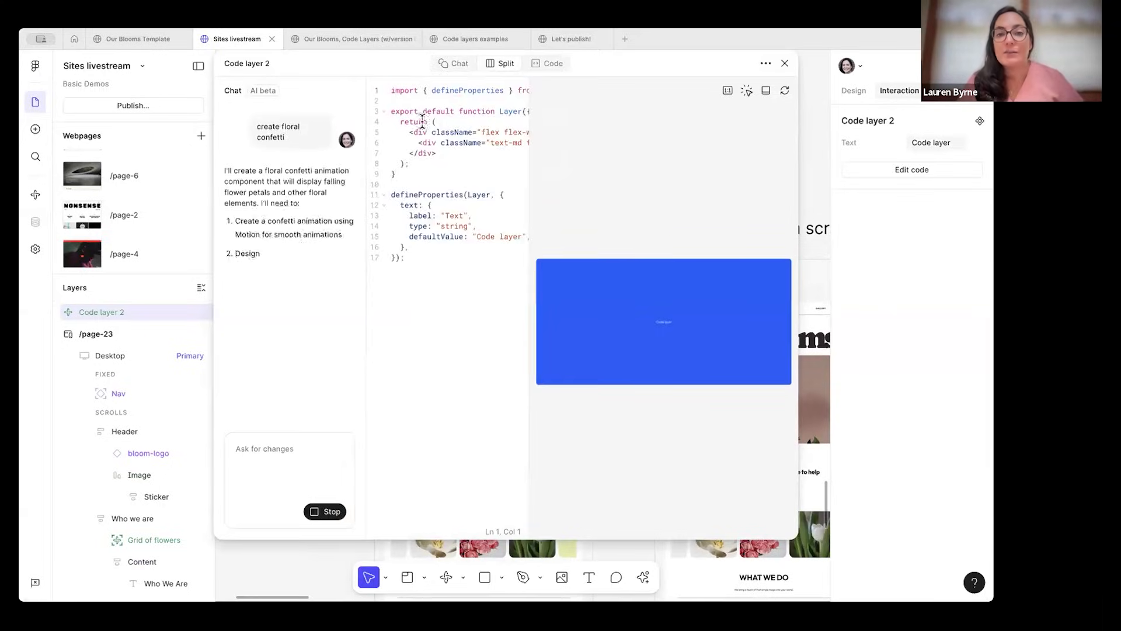
pyautogui.click(554, 64)
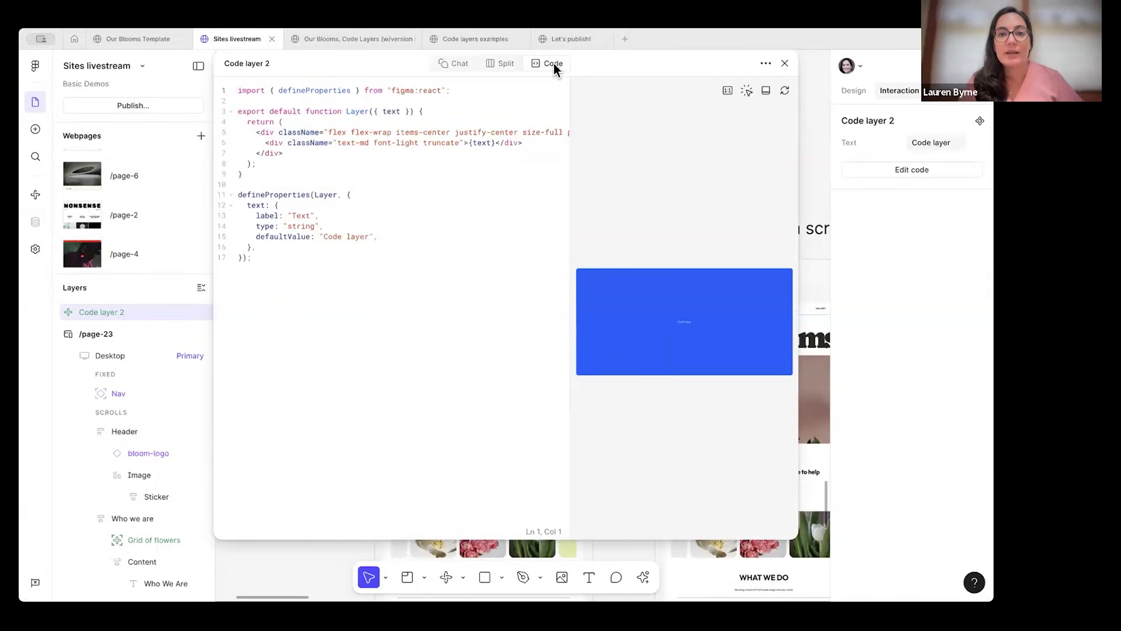
pyautogui.click(494, 64)
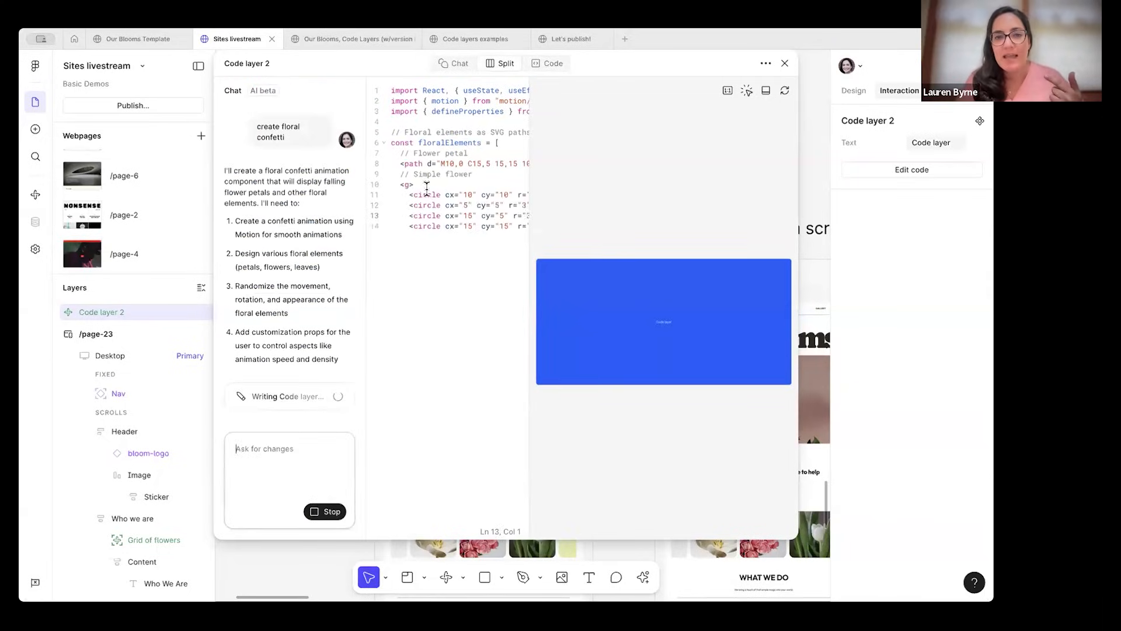
pyautogui.click(451, 63)
pyautogui.click(499, 63)
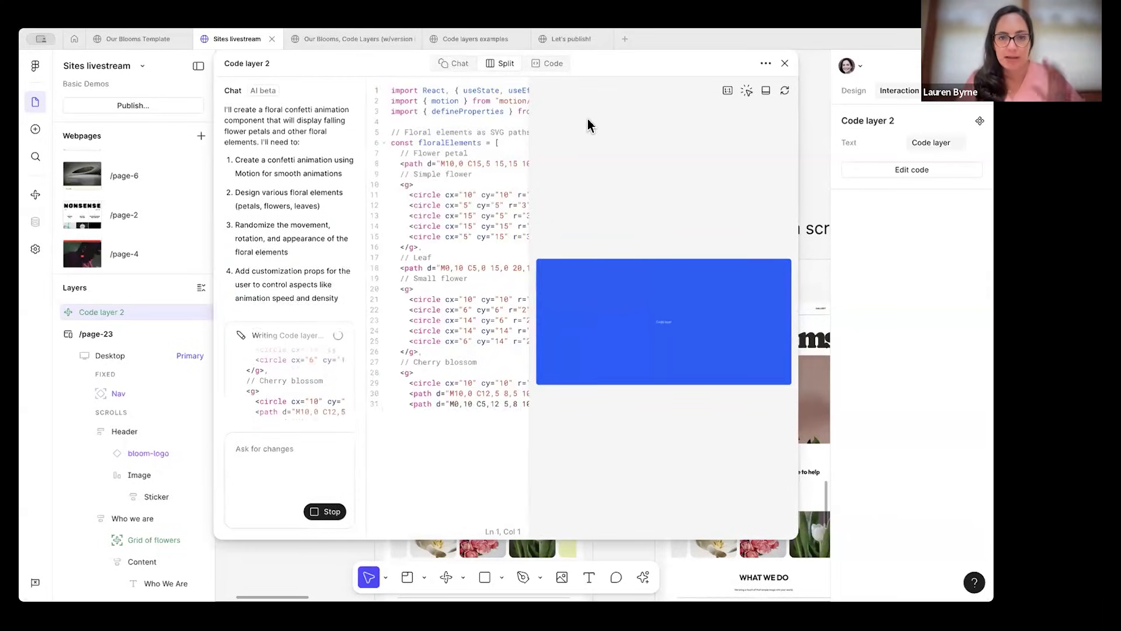
pyautogui.click(785, 63)
pyautogui.click(642, 177)
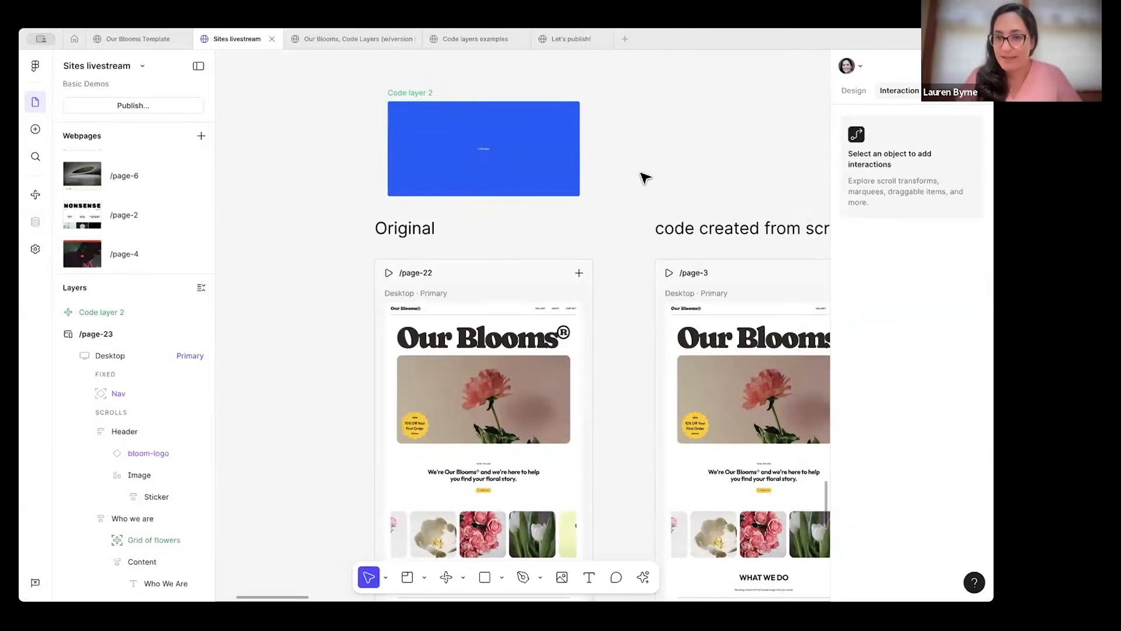
pyautogui.scroll(-2, 643, 175)
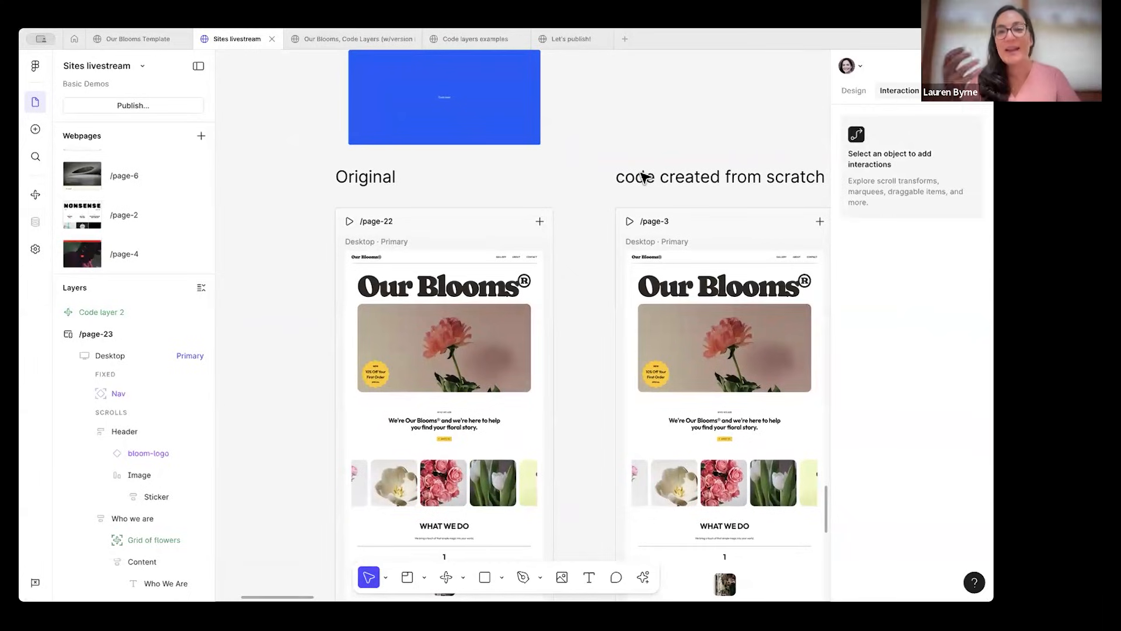
pyautogui.moveTo(457, 109); pyautogui.dragTo(666, 111)
pyautogui.doubleClick(684, 113)
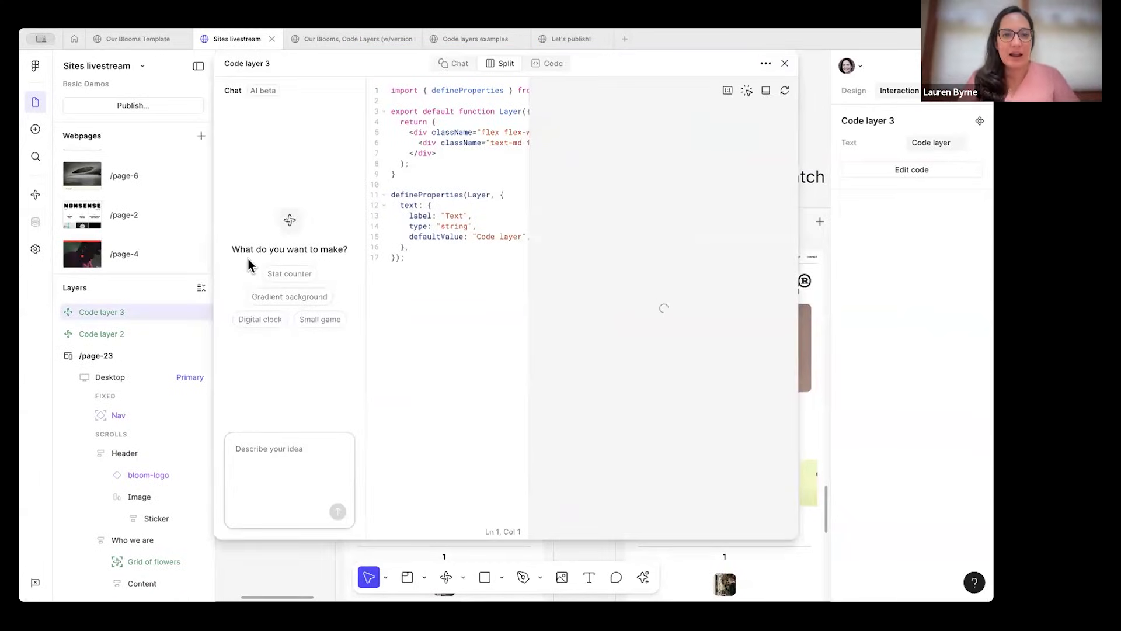
pyautogui.click(785, 63)
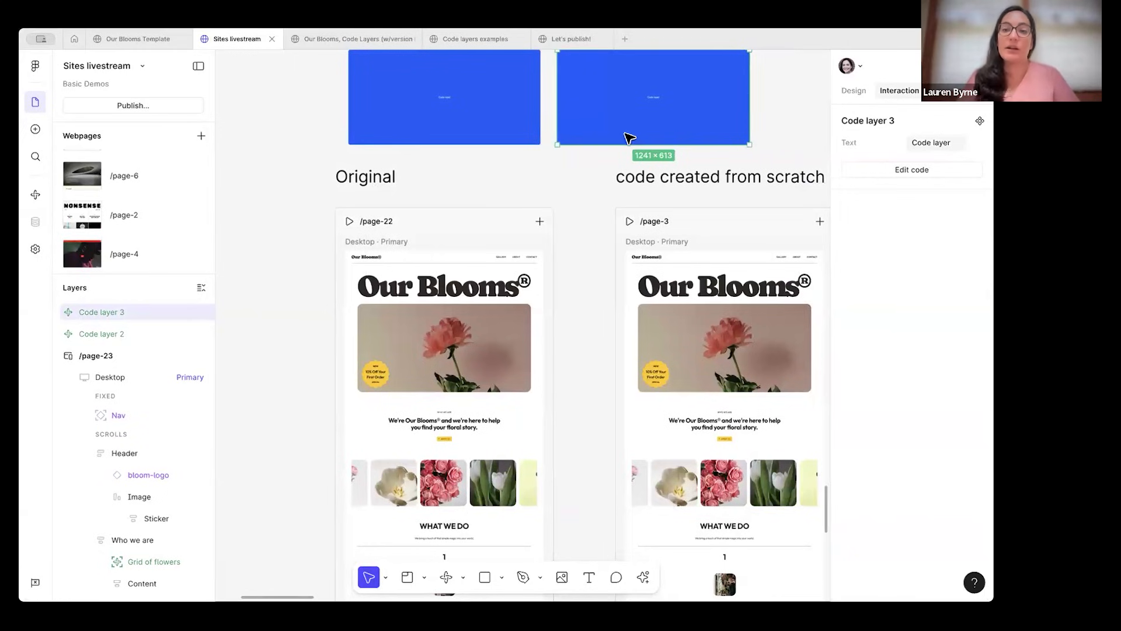
pyautogui.press('Delete')
# Open the floral confetti code layer on /page-3 in a wider code editor and review its earlier AI chat prompts.
pyautogui.scroll(-5, 634, 140)
pyautogui.hscroll(3, 633, 140)
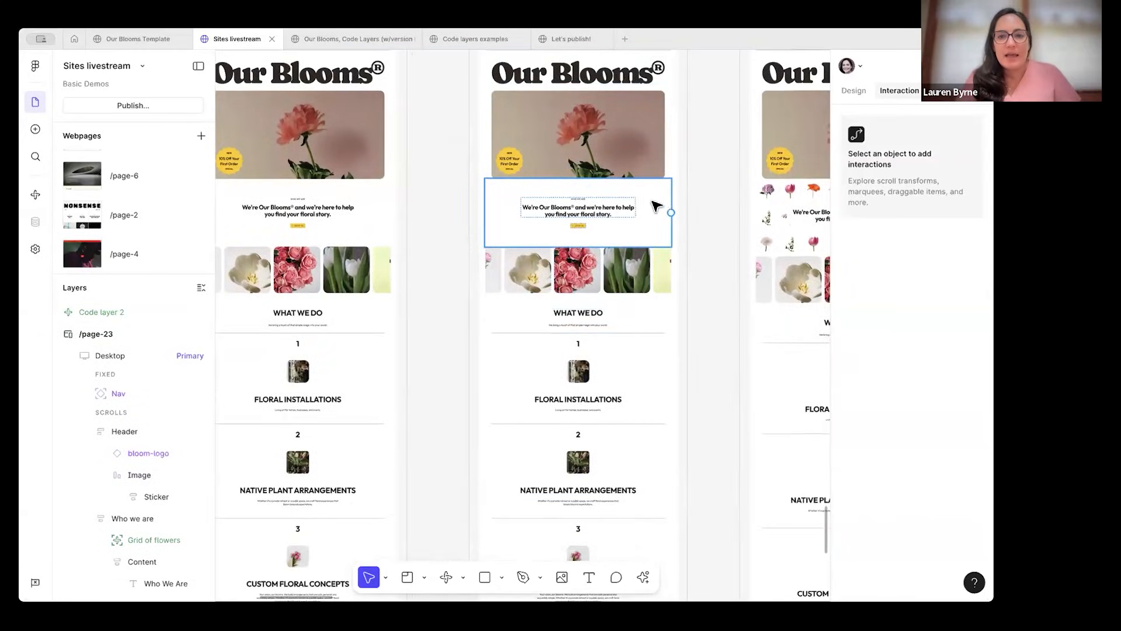
pyautogui.click(667, 174)
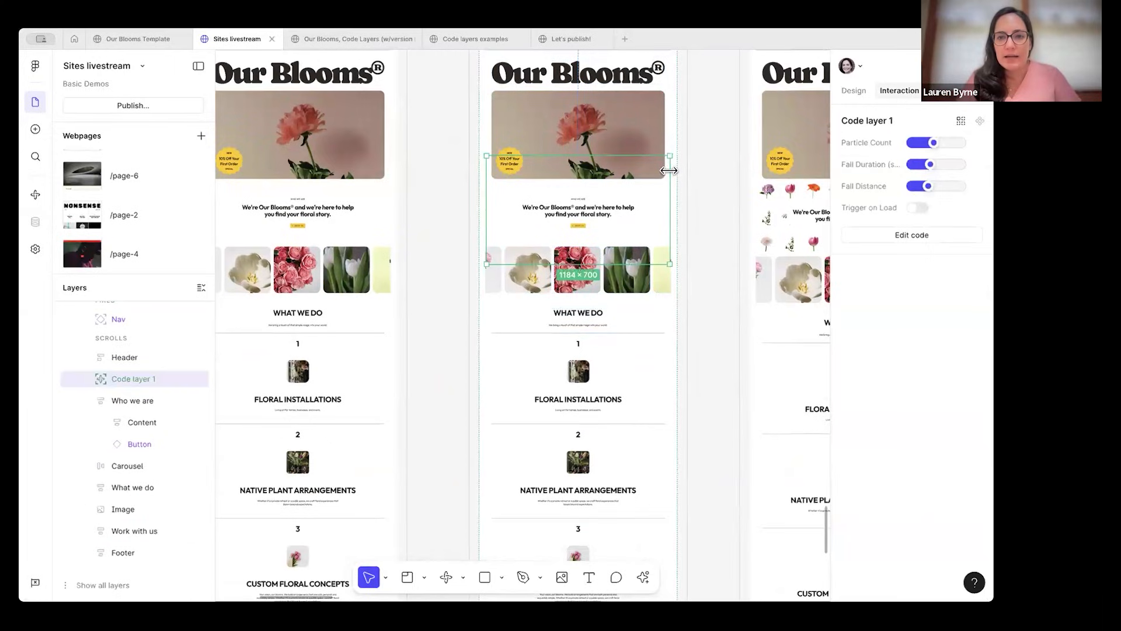
pyautogui.scroll(5, 695, 140)
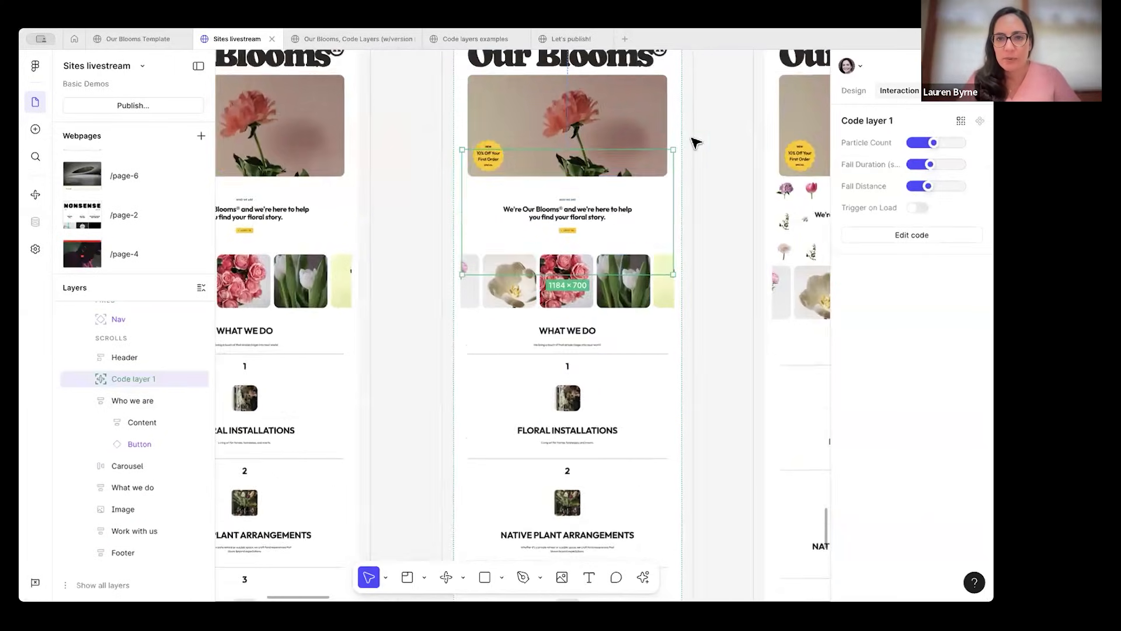
pyautogui.doubleClick(695, 140)
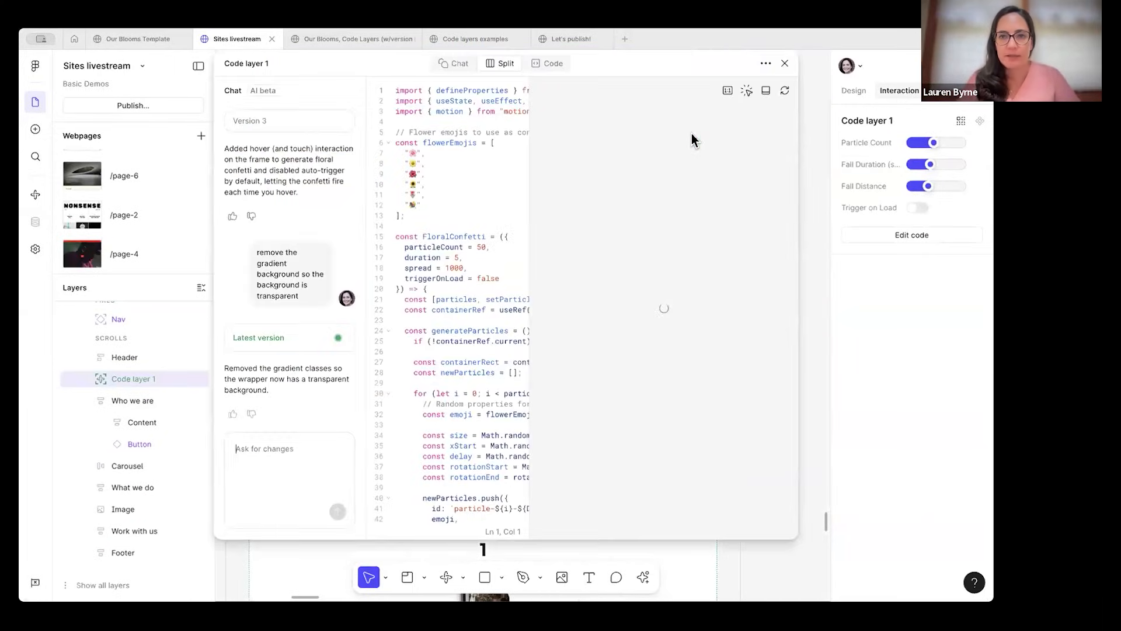
pyautogui.scroll(10, 296, 191)
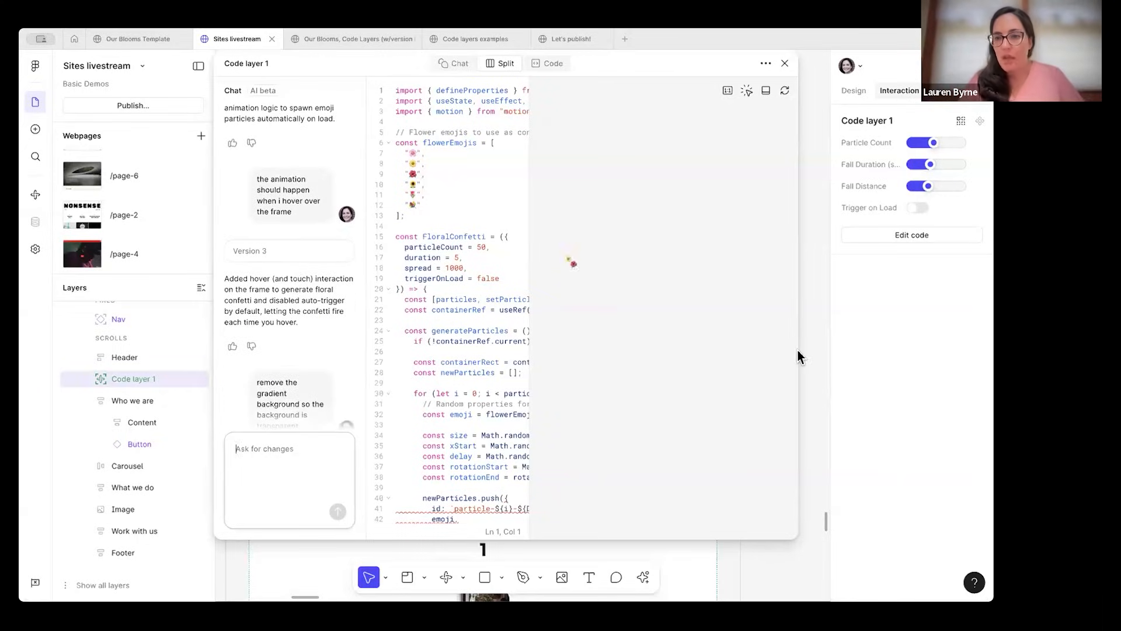
pyautogui.moveTo(798, 351); pyautogui.dragTo(959, 348)
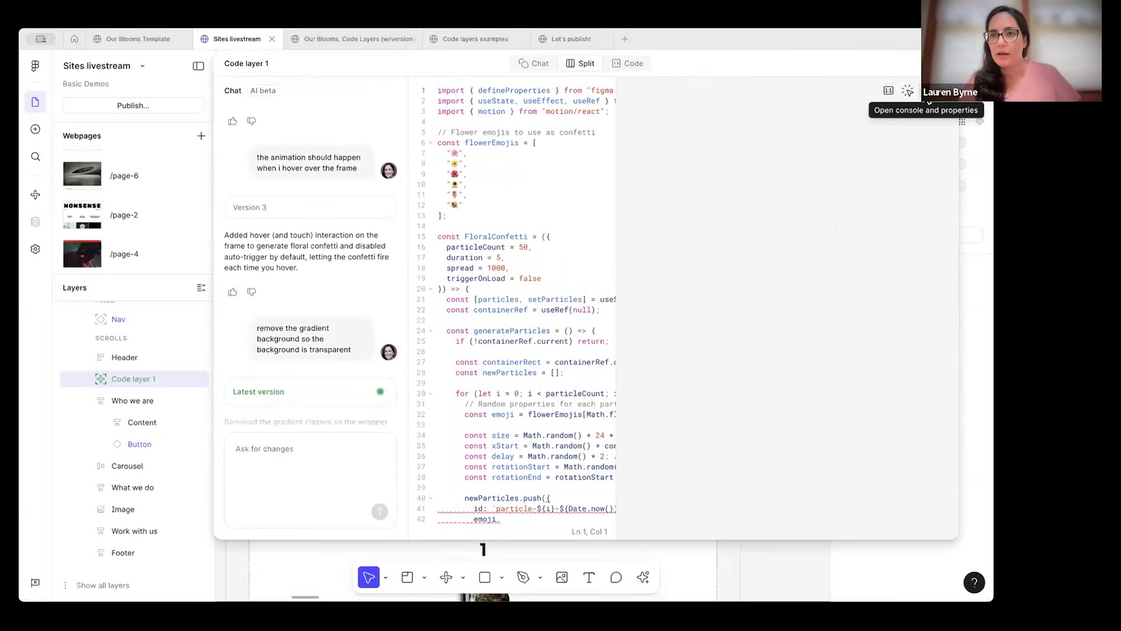
# Show the confetti code layer's properties, raise its Particle Count to near the maximum, and close the code editor.
pyautogui.click(908, 92)
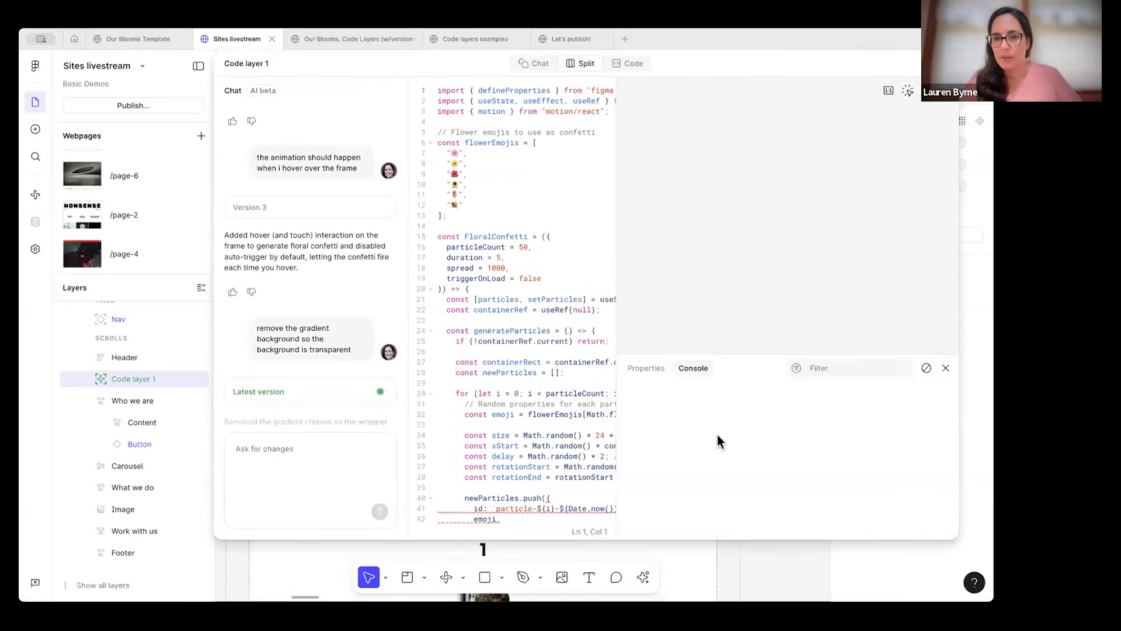
pyautogui.click(649, 366)
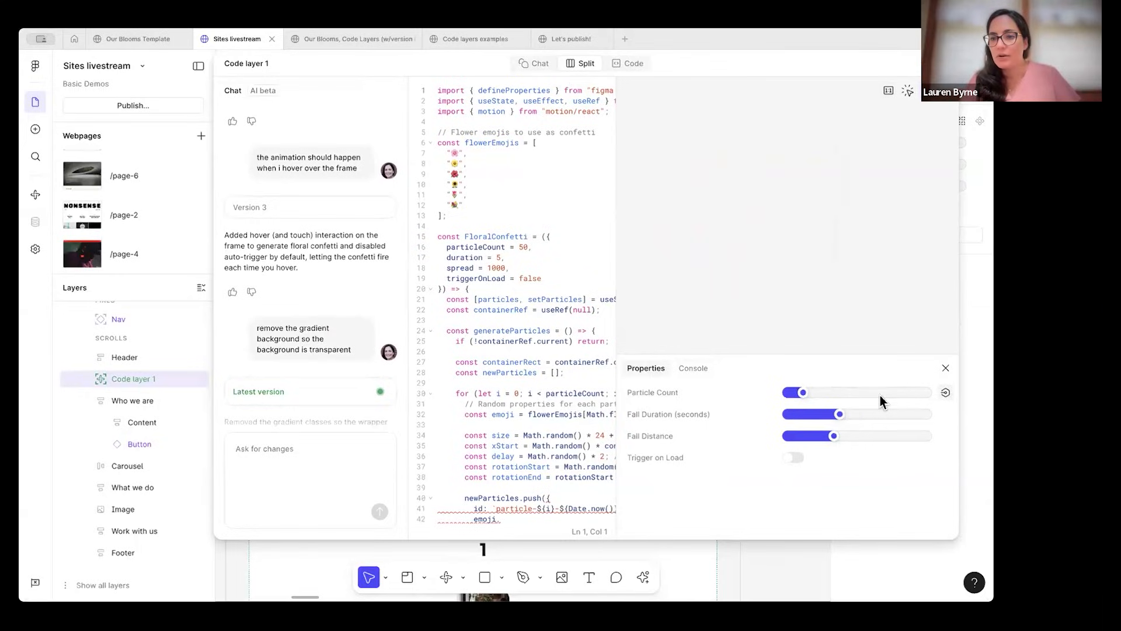
pyautogui.moveTo(804, 392); pyautogui.dragTo(919, 393)
pyautogui.click(909, 93)
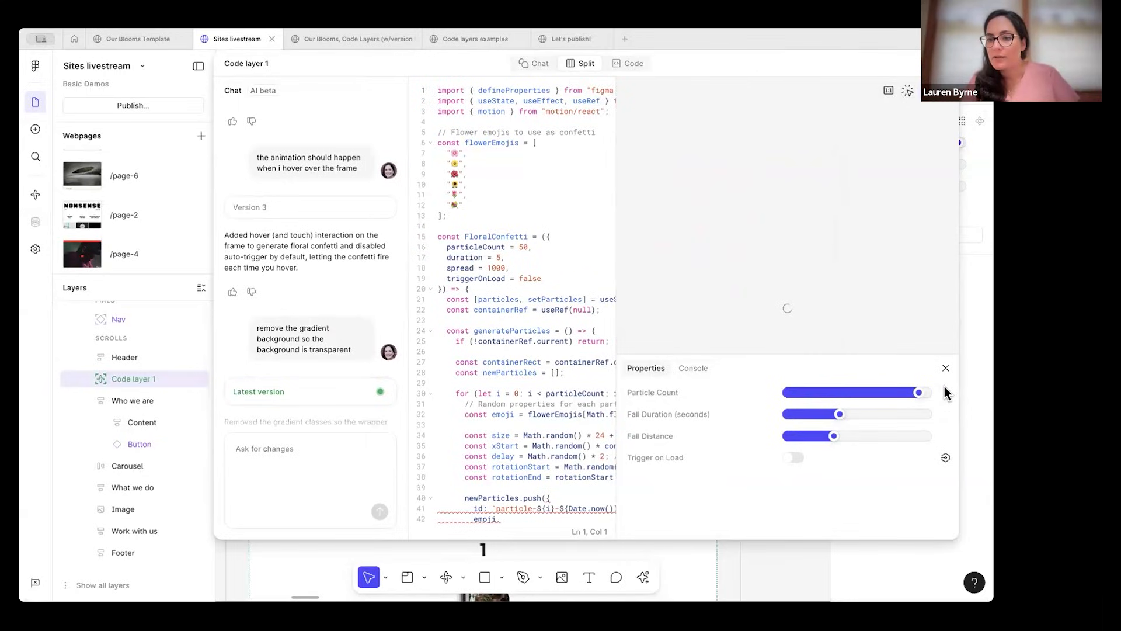
pyautogui.click(946, 63)
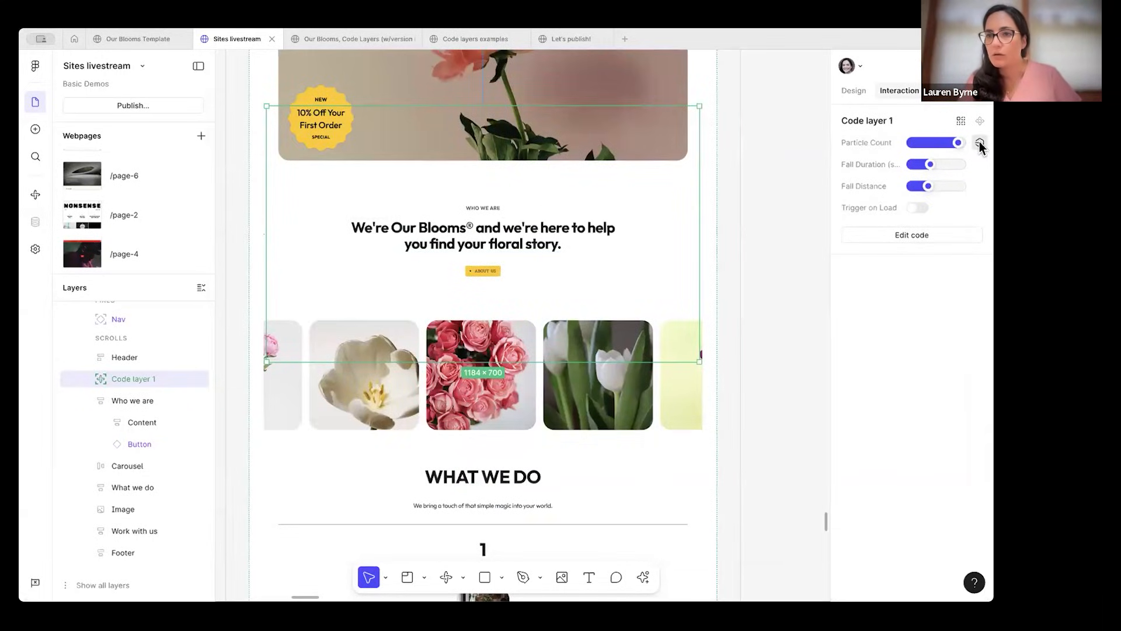
# Create a number variable with the value 5 in the file.
pyautogui.click(980, 144)
pyautogui.click(980, 144)
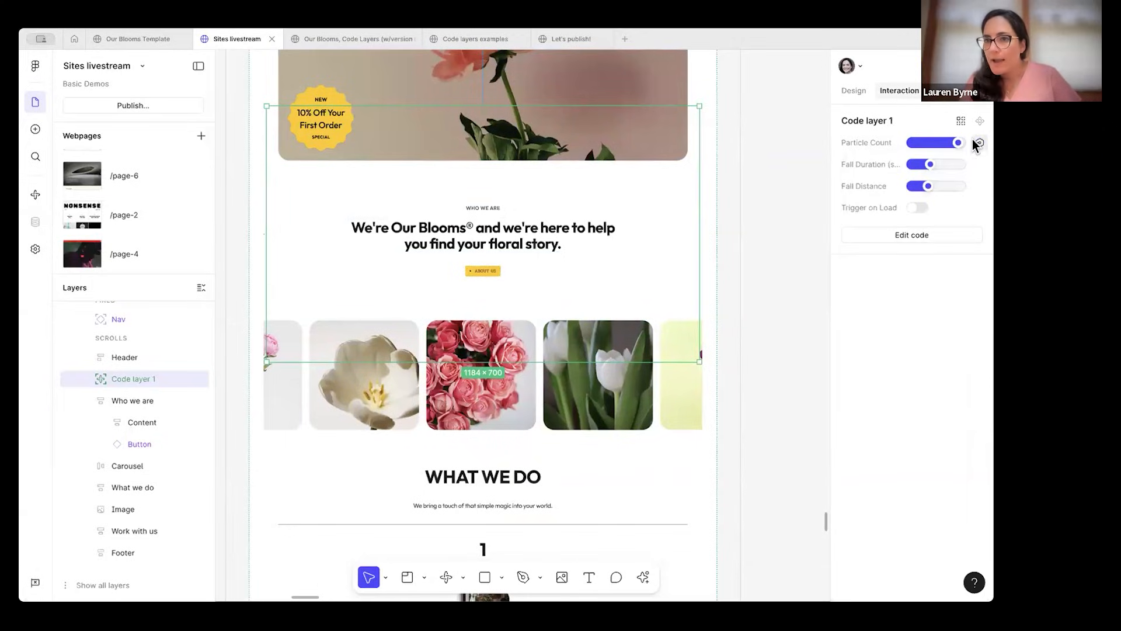
pyautogui.click(853, 91)
pyautogui.press('Escape')
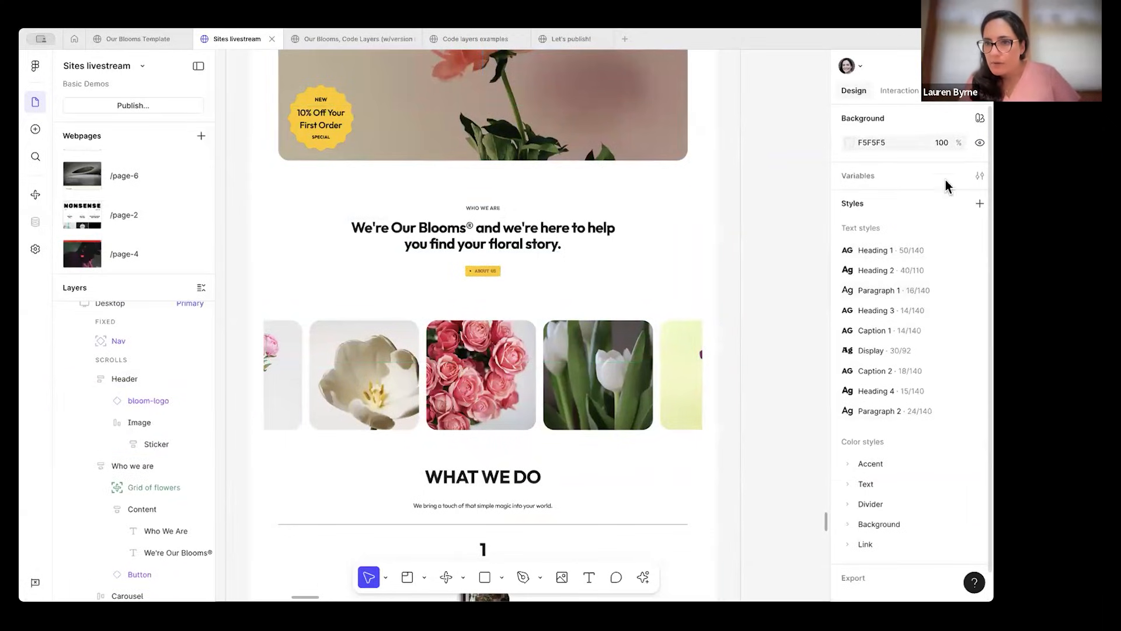
pyautogui.click(975, 176)
pyautogui.click(231, 261)
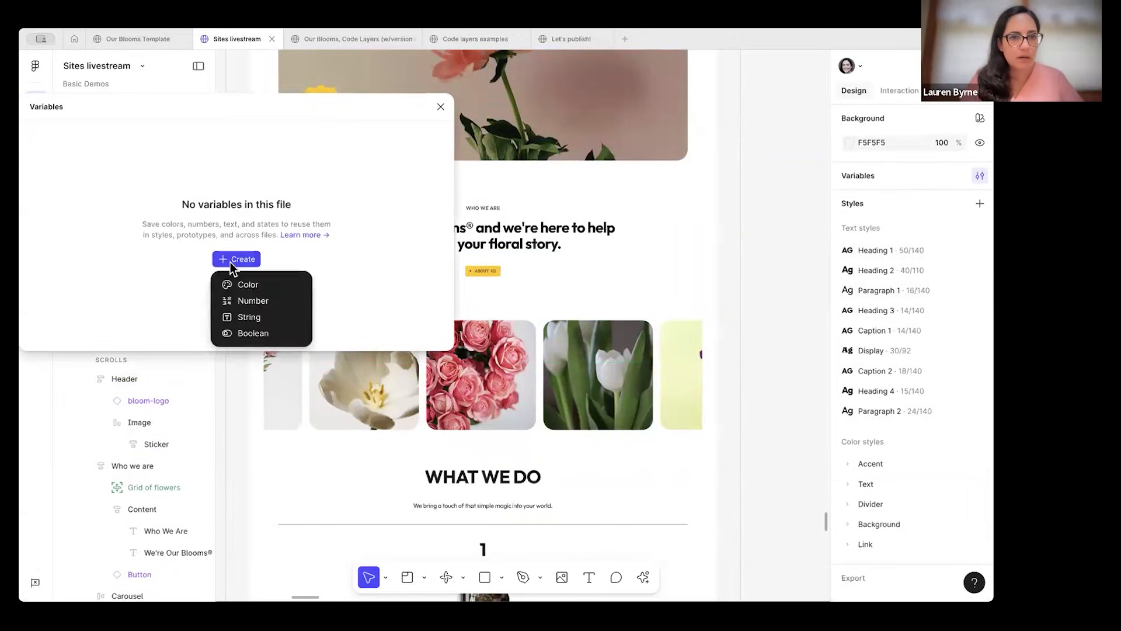
pyautogui.click(256, 304)
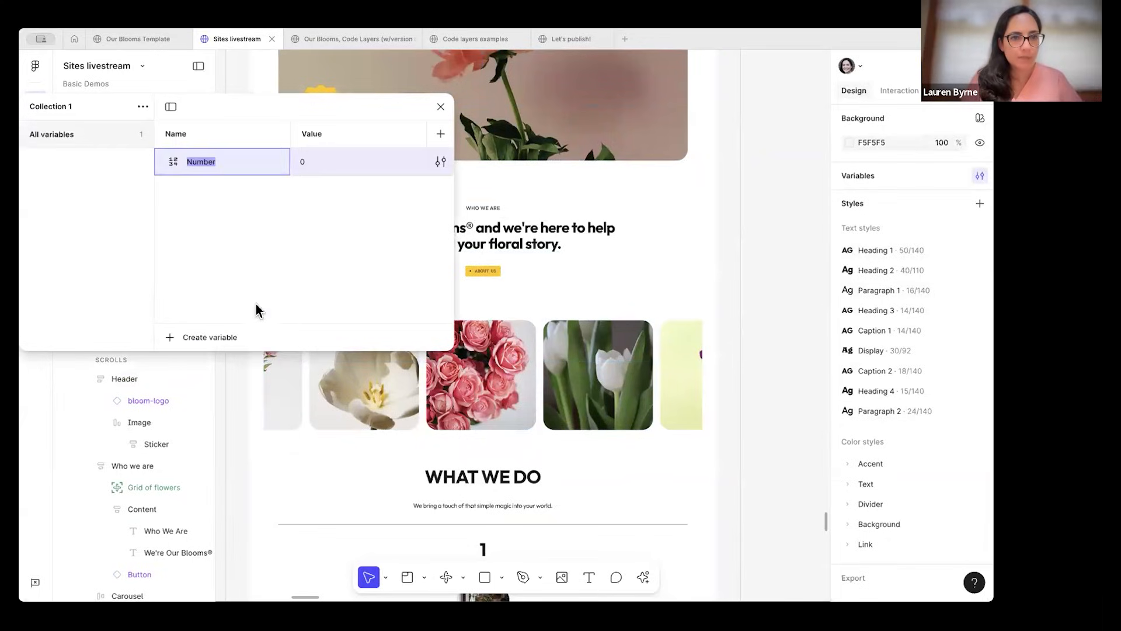
pyautogui.click(303, 159)
pyautogui.write('5')
pyautogui.click(440, 107)
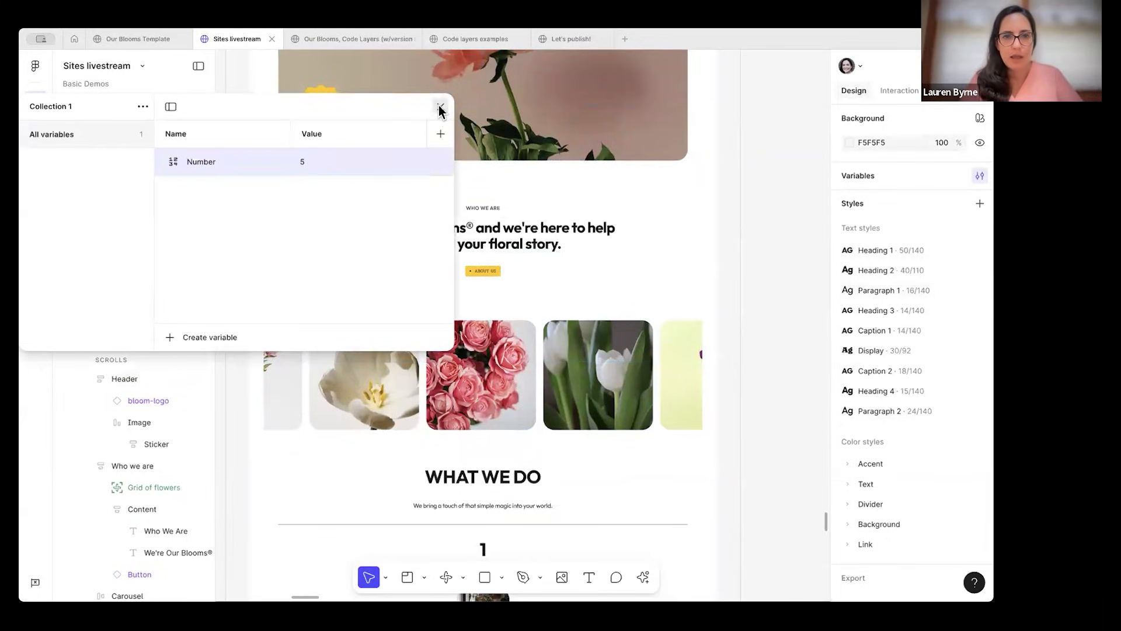
# Bind the Particle Count property of the confetti code layer on /page-3 to the Number variable.
pyautogui.click(696, 131)
pyautogui.click(979, 142)
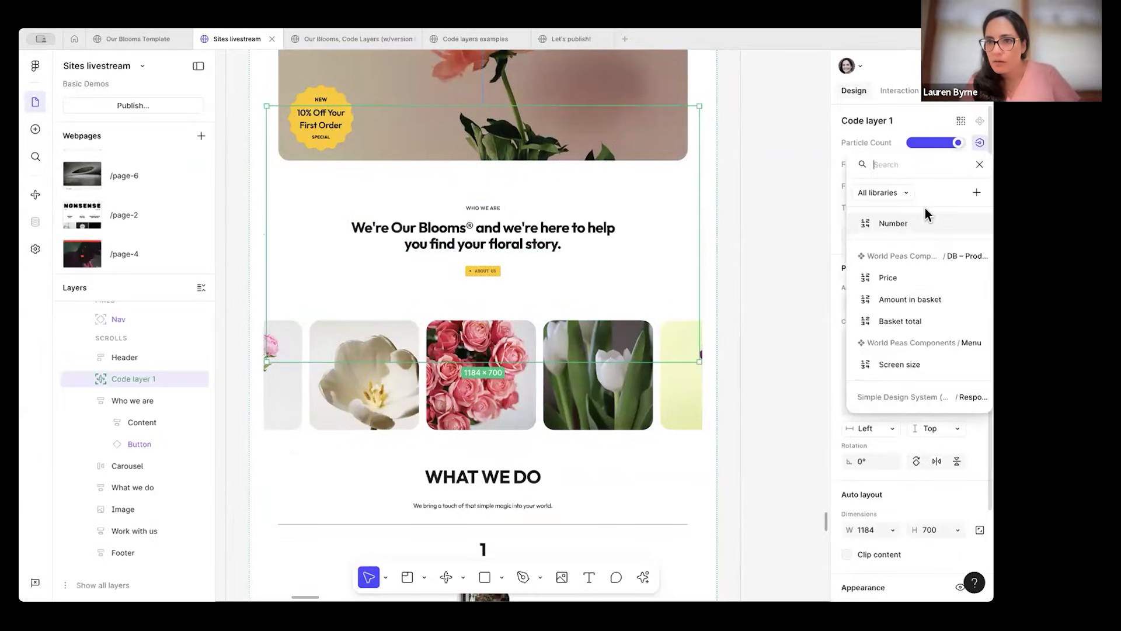
pyautogui.click(903, 222)
# Preview /page-3 at a width of 1393, check the confetti effect over the Who We Are section, and return to the canvas.
pyautogui.scroll(-5, 677, 273)
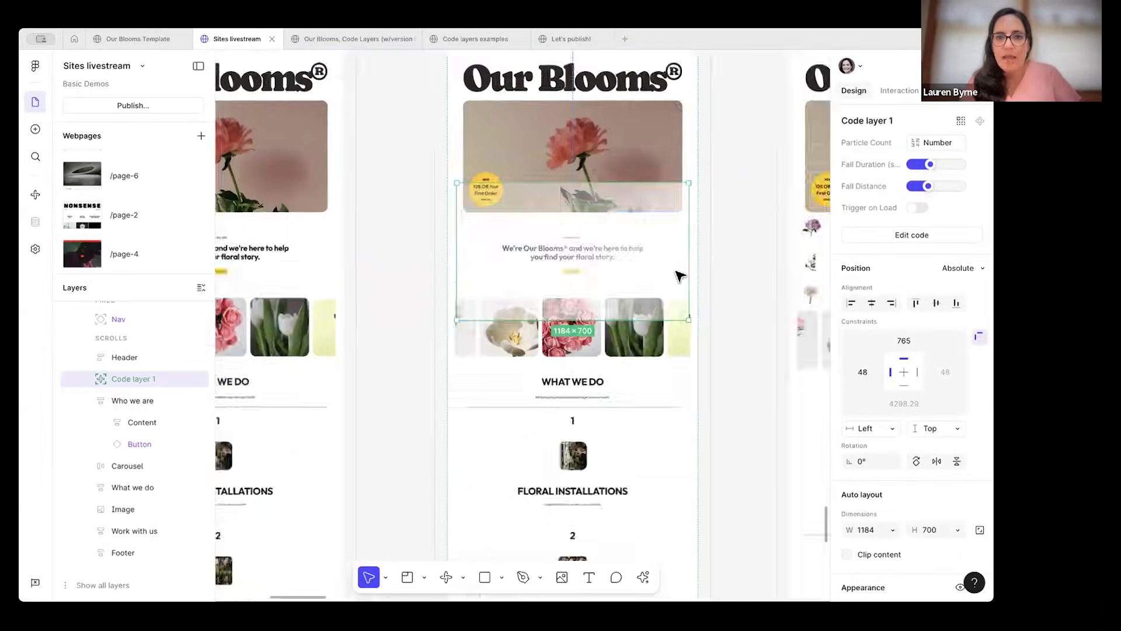
pyautogui.scroll(2, 676, 272)
pyautogui.click(484, 97)
pyautogui.hotkey('shift', 'space')
pyautogui.moveTo(646, 323); pyautogui.dragTo(987, 328)
pyautogui.scroll(-8, 675, 225)
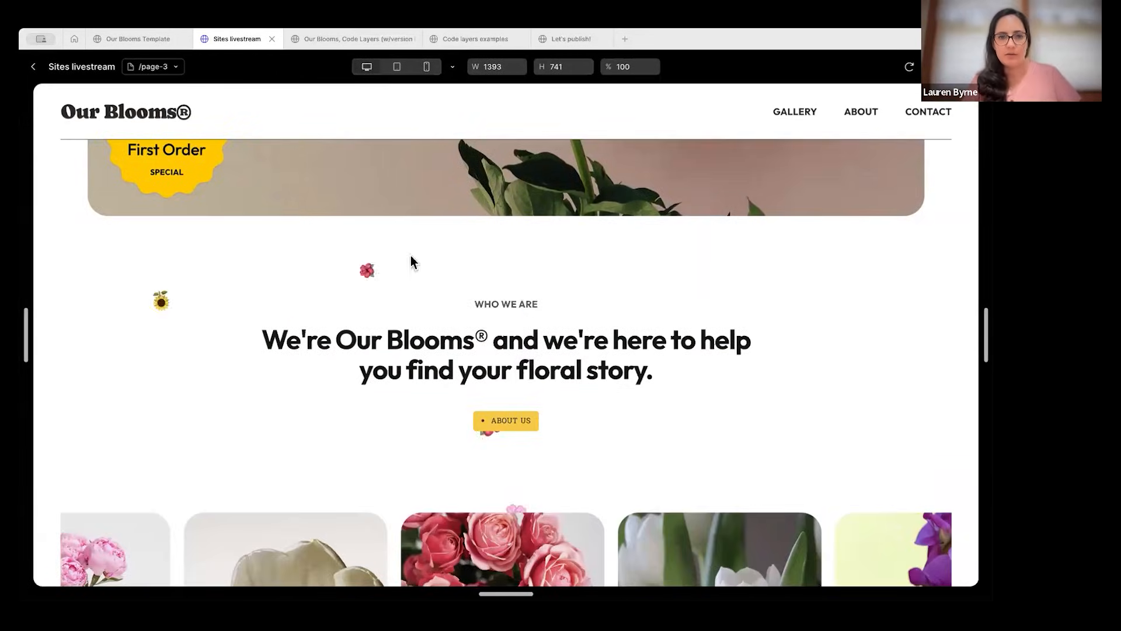
pyautogui.click(33, 67)
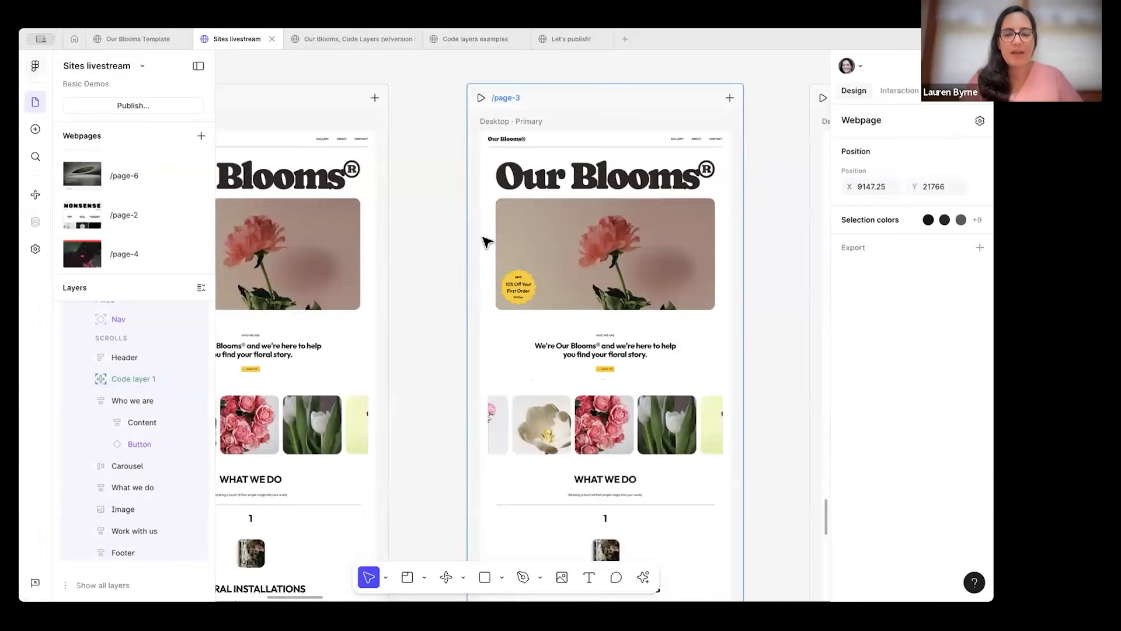
# Have the AI fix the warnings in the floral confetti code layer above the Original page, and close the code editor.
pyautogui.click(418, 273)
pyautogui.scroll(-3, 418, 273)
pyautogui.hscroll(-3, 418, 272)
pyautogui.scroll(3, 418, 272)
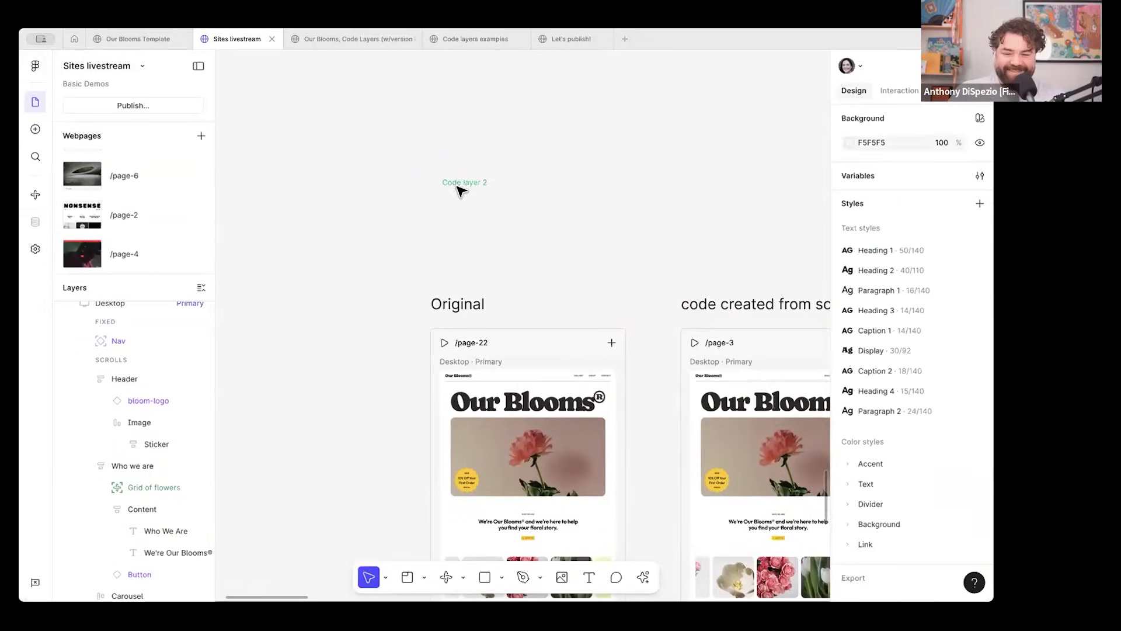
pyautogui.doubleClick(476, 198)
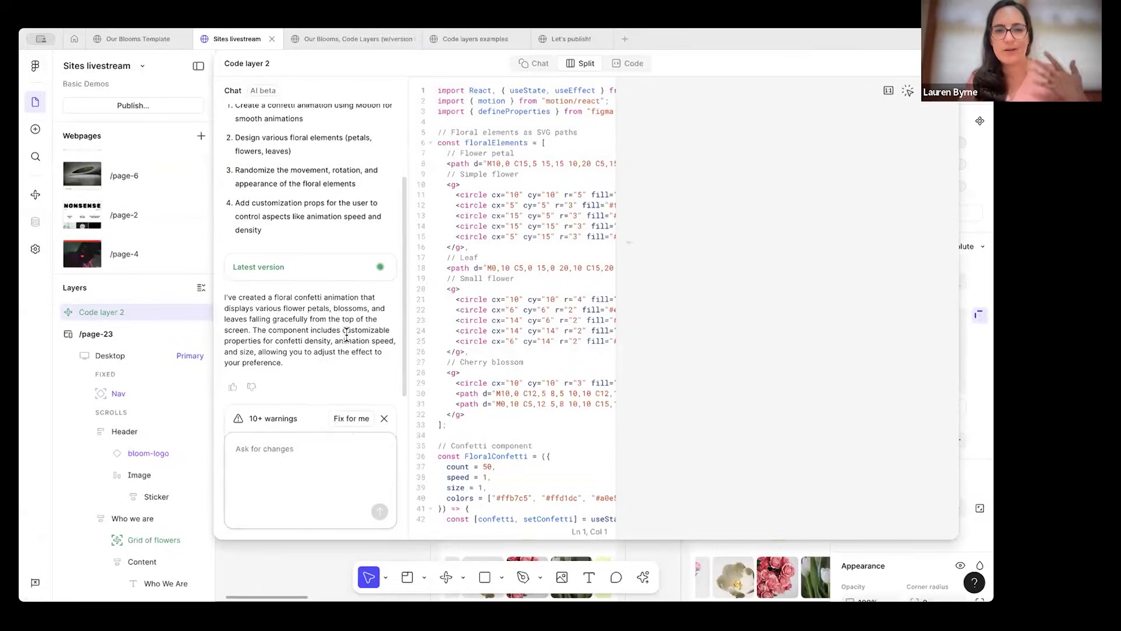
pyautogui.click(352, 418)
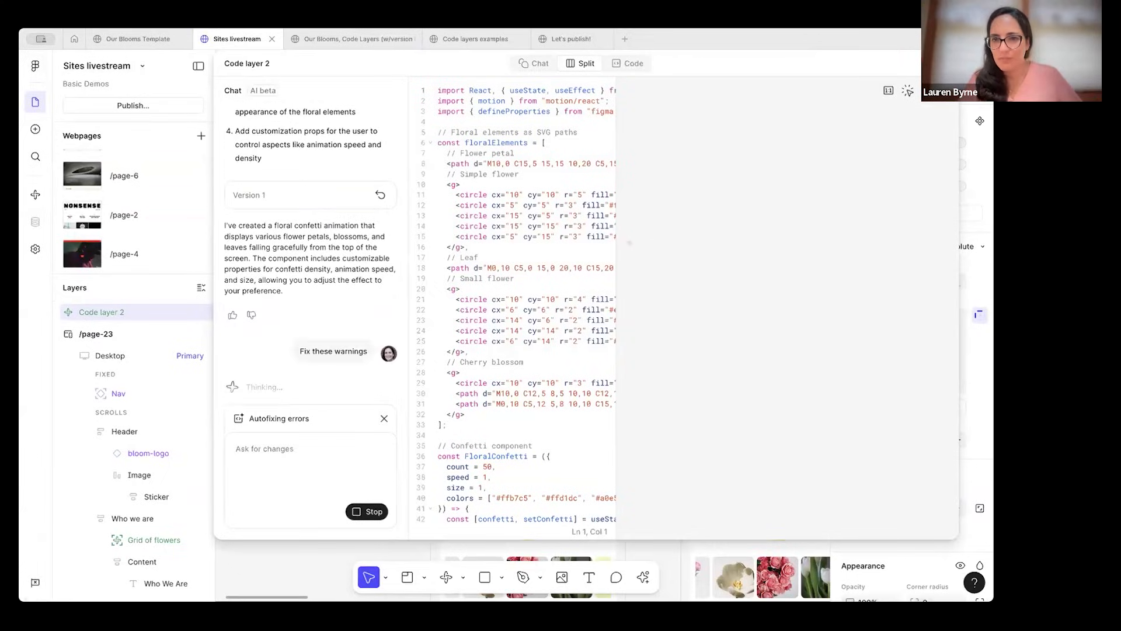
pyautogui.click(945, 63)
# Convert the Flowers frame on /page-5, the "designs, no code added yet" page, into a code layer.
pyautogui.click(706, 211)
pyautogui.hscroll(10, 705, 210)
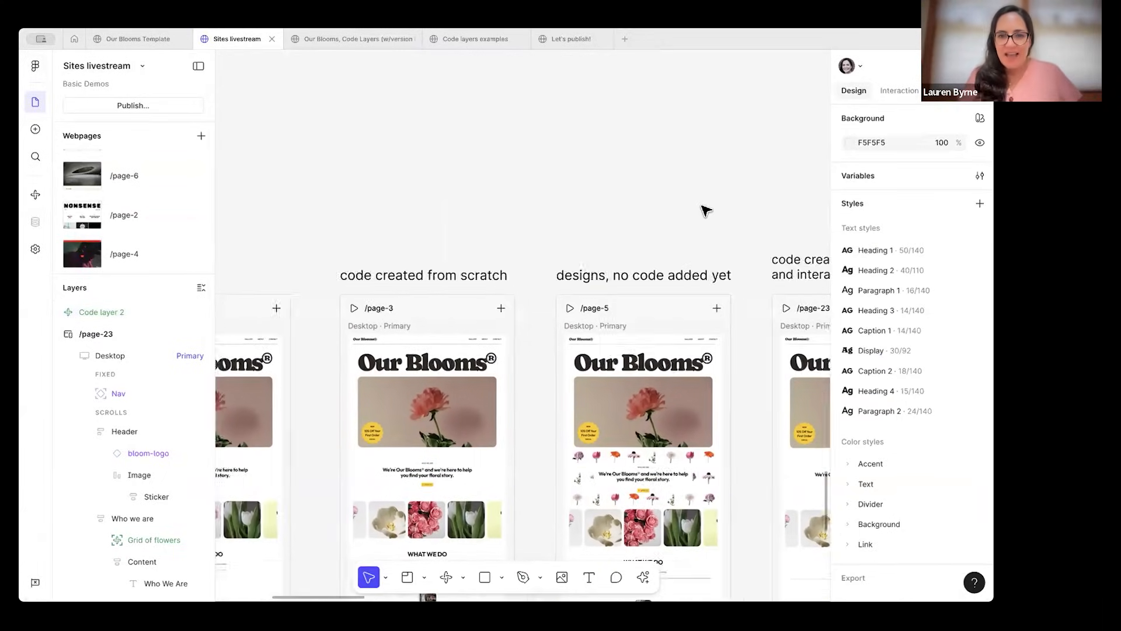
pyautogui.scroll(-5, 705, 210)
pyautogui.hscroll(1, 703, 206)
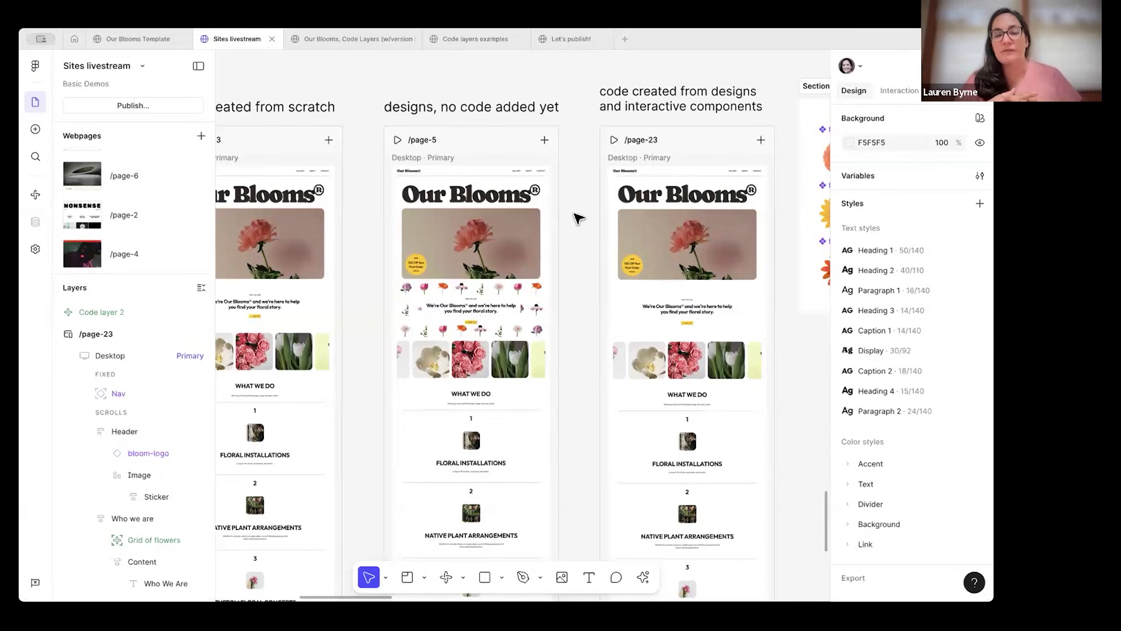
pyautogui.click(529, 289)
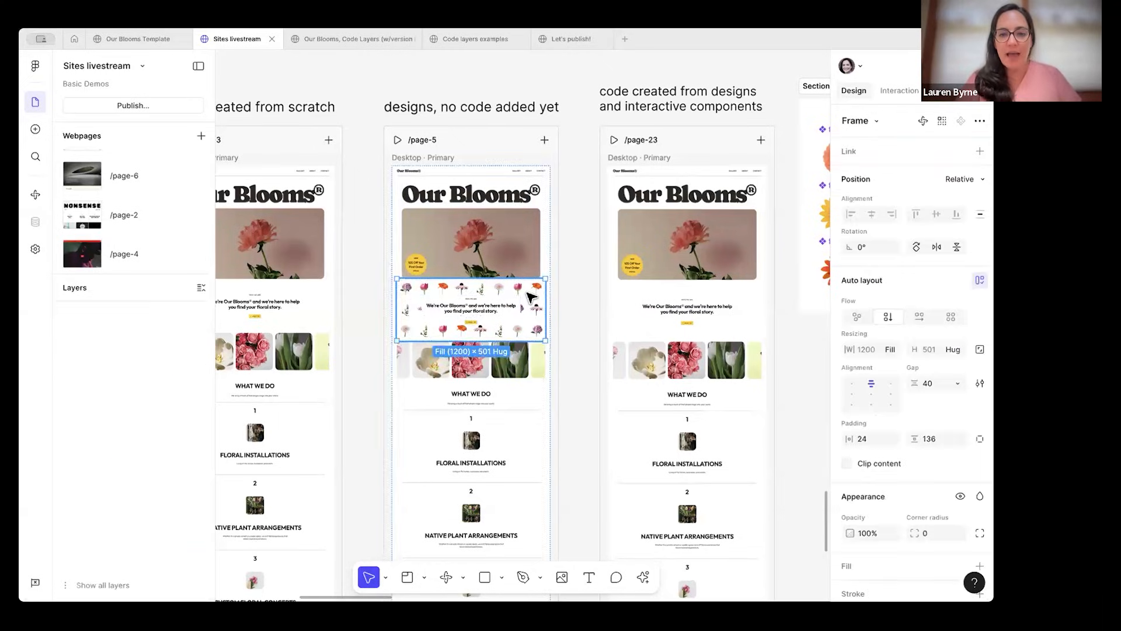
pyautogui.scroll(2, 529, 295)
pyautogui.scroll(2, 528, 297)
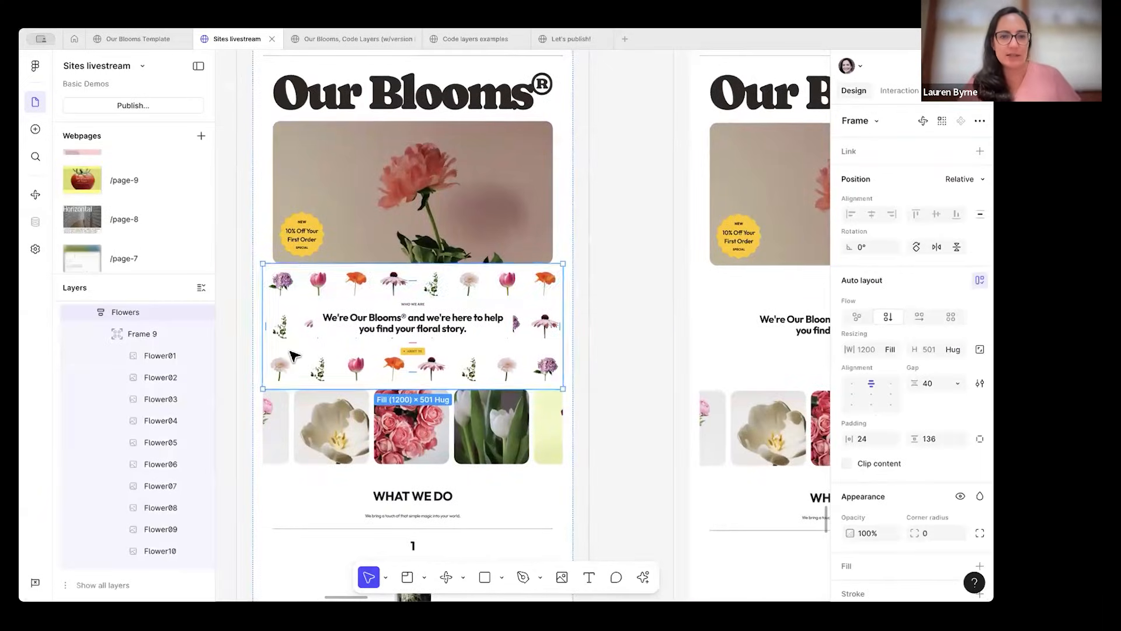
pyautogui.scroll(2, 293, 356)
pyautogui.scroll(-2, 293, 356)
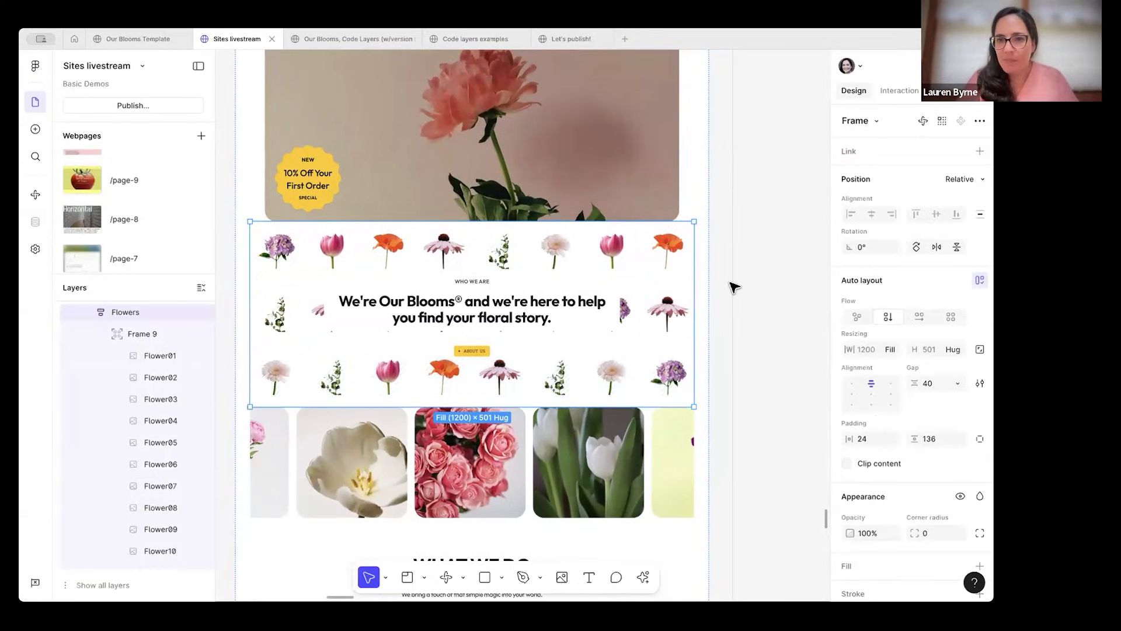
pyautogui.click(898, 93)
pyautogui.click(911, 126)
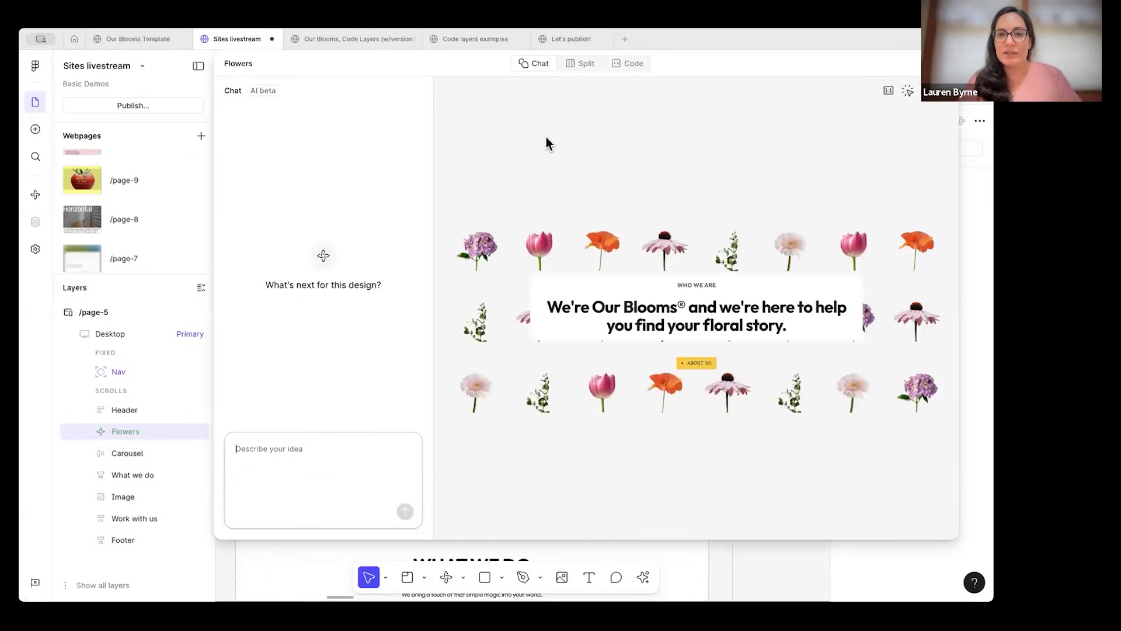
# Submit the AI prompt "make all the flowers hidden at first. When i hover over the flowers, make them appear and then disappear slowly" and show Split view.
pyautogui.click(537, 63)
pyautogui.click(285, 448)
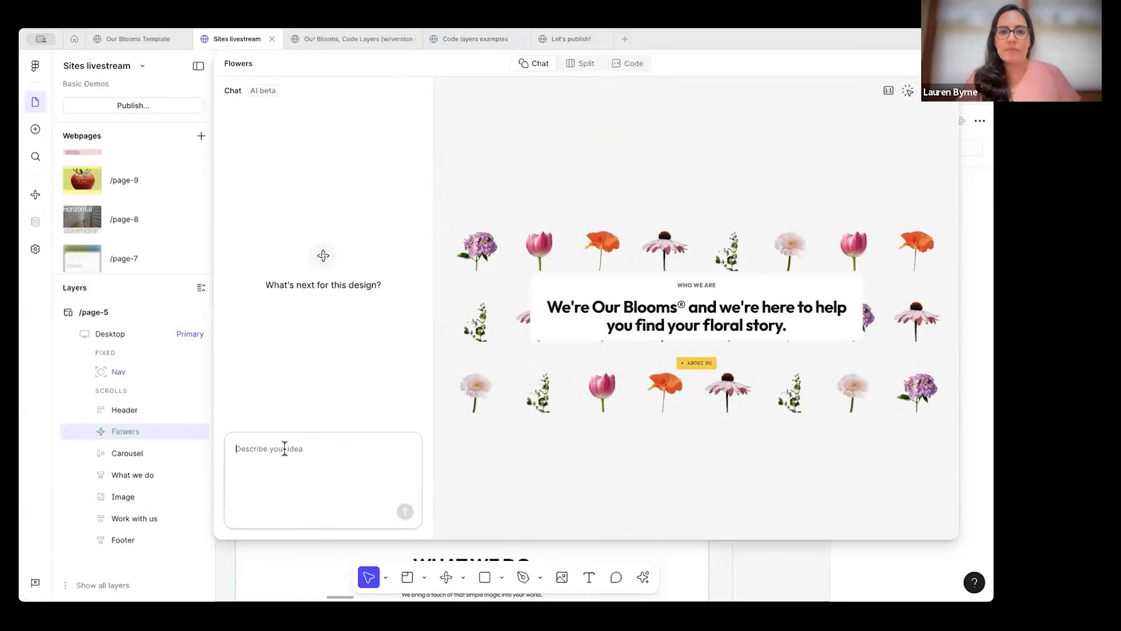
pyautogui.write('mak')
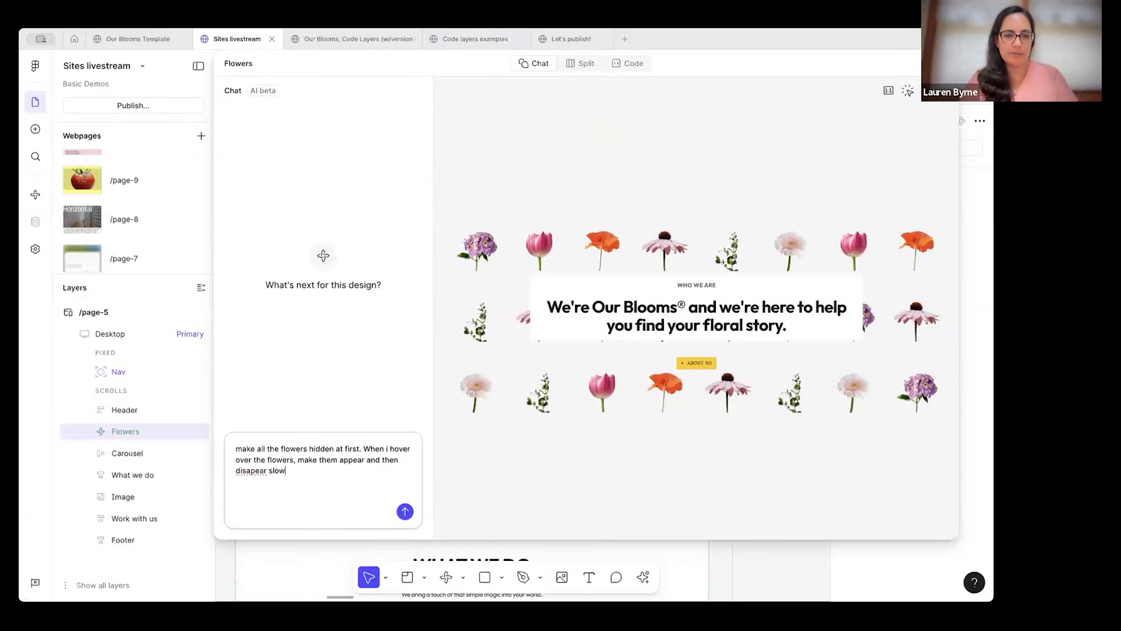
pyautogui.rightClick(253, 473)
pyautogui.click(307, 473)
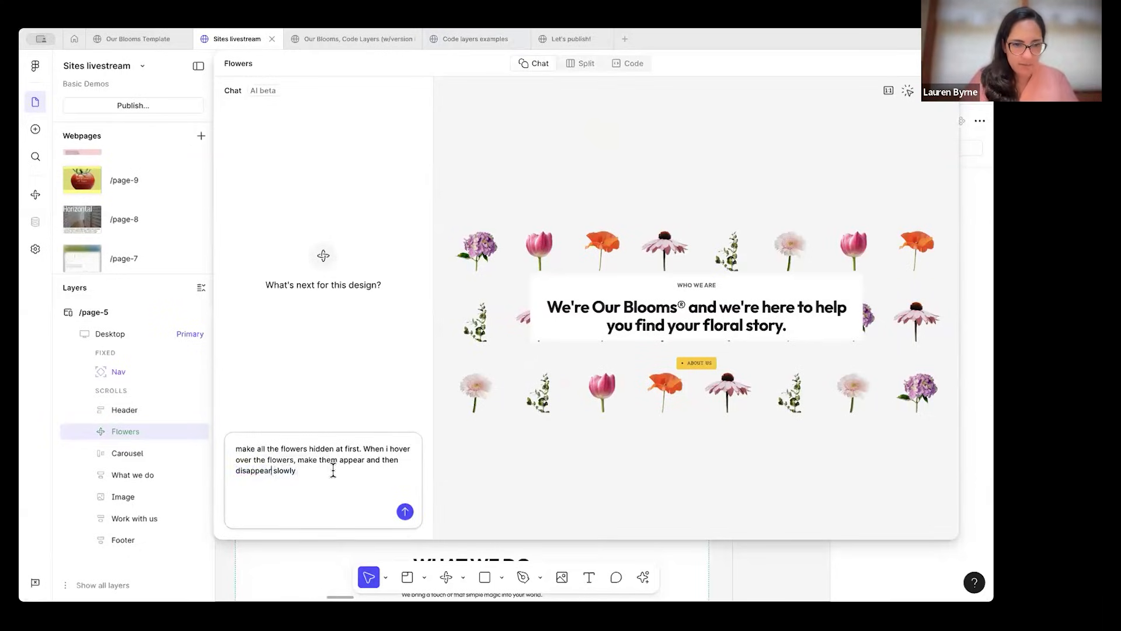
pyautogui.click(406, 512)
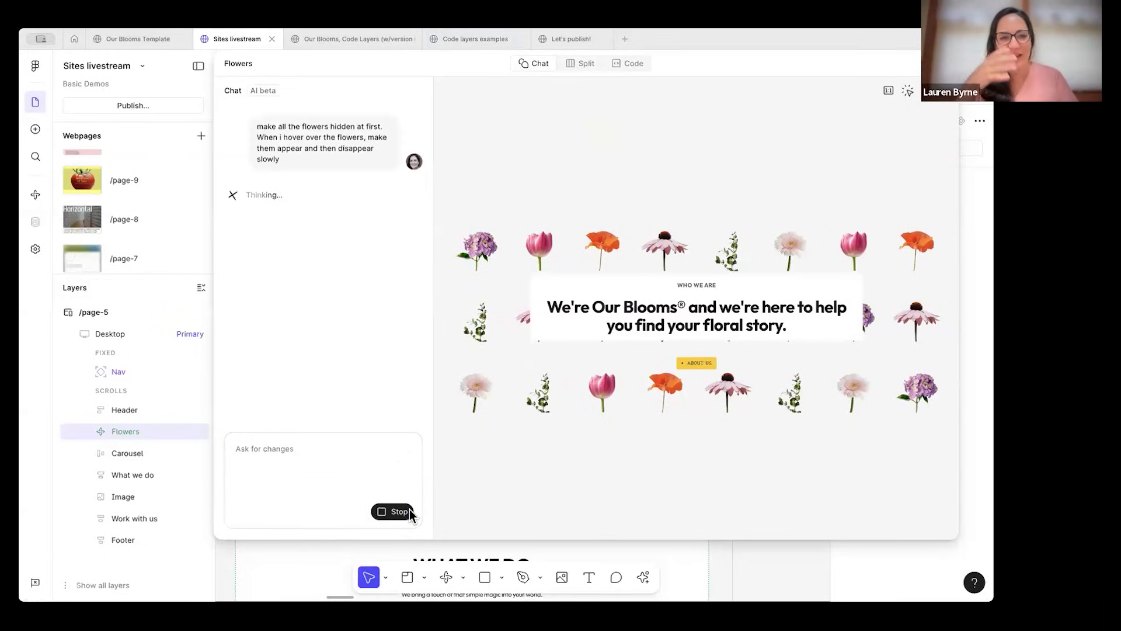
pyautogui.click(585, 63)
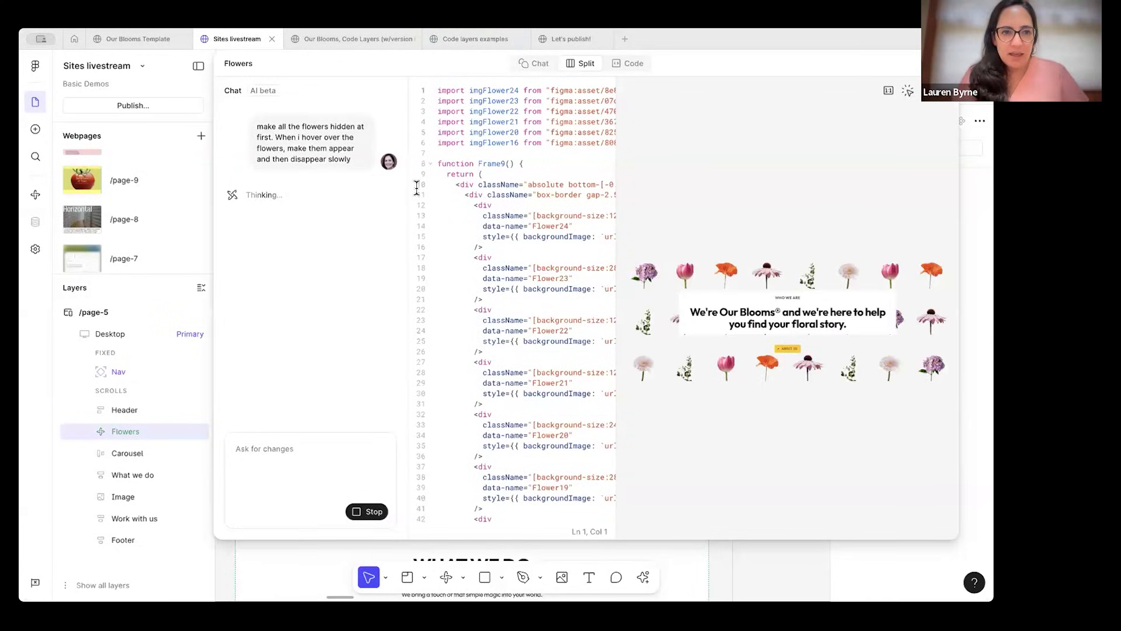
# Close the Flowers code editor and select the Grid of flowers code layer in the Who we are section of /page-23.
pyautogui.click(944, 63)
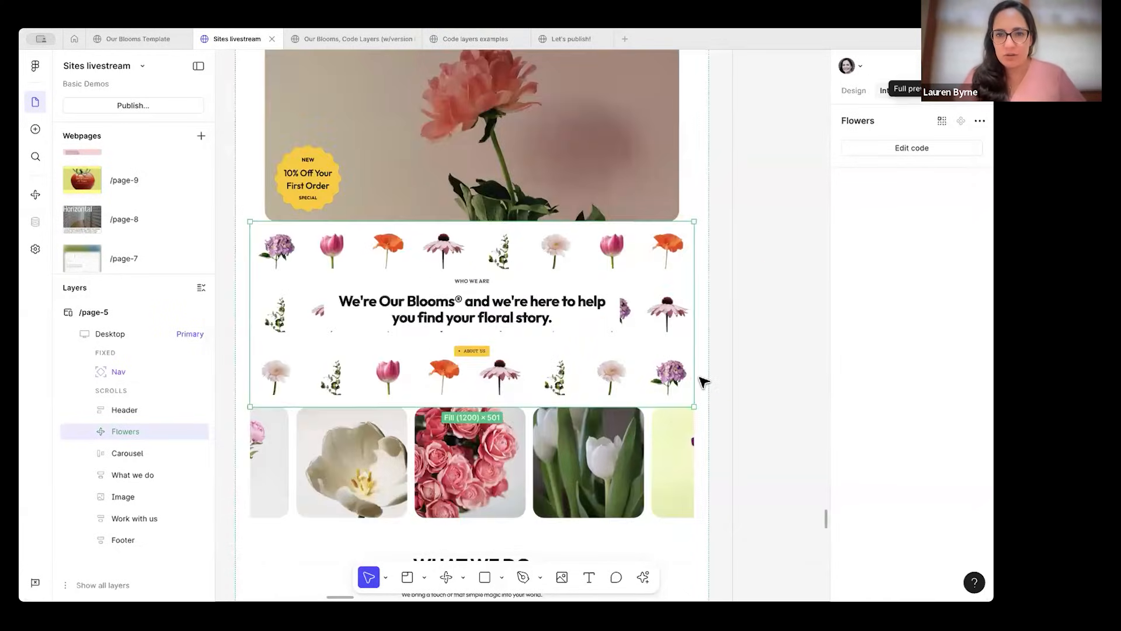
pyautogui.scroll(-5, 704, 382)
pyautogui.hscroll(6, 701, 380)
pyautogui.scroll(-3, 567, 185)
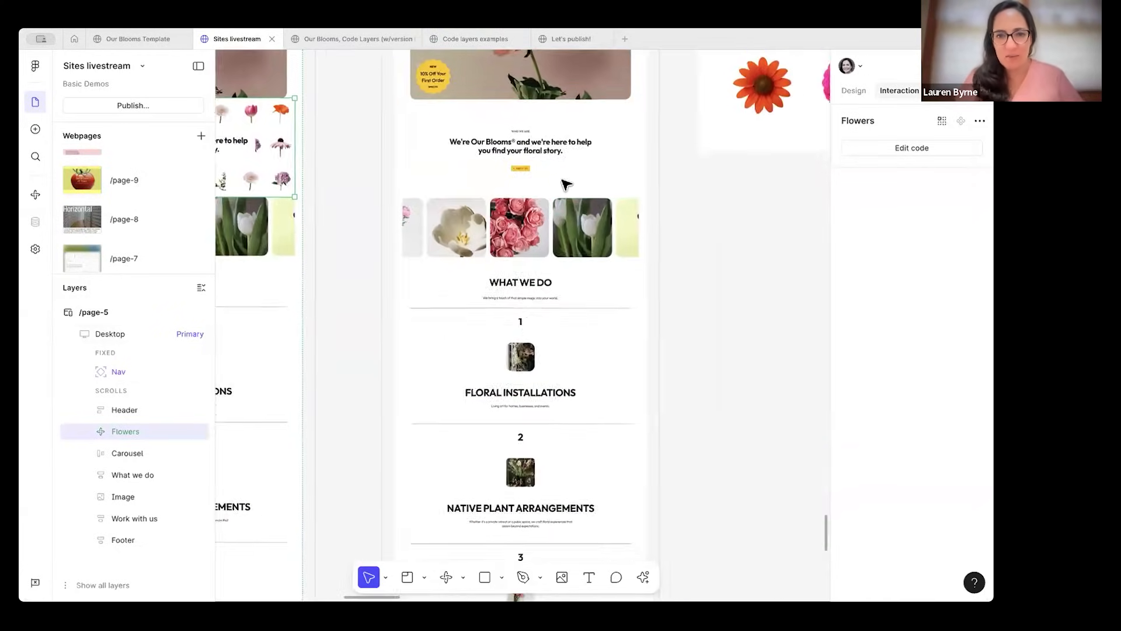
pyautogui.click(623, 169)
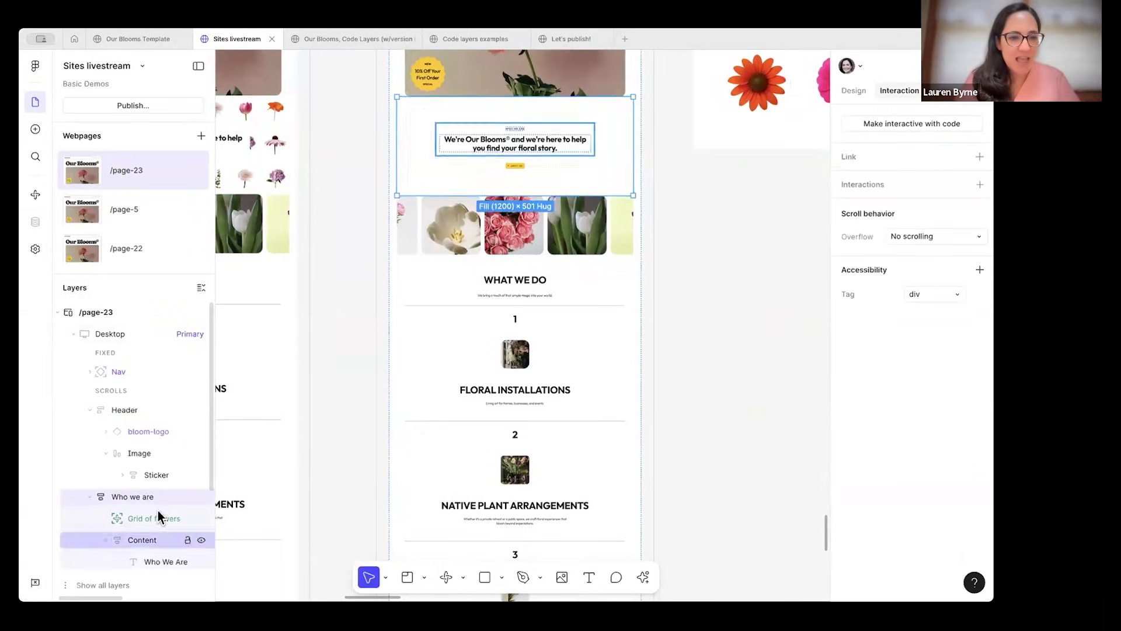
pyautogui.scroll(3, 551, 151)
pyautogui.hscroll(-2, 551, 150)
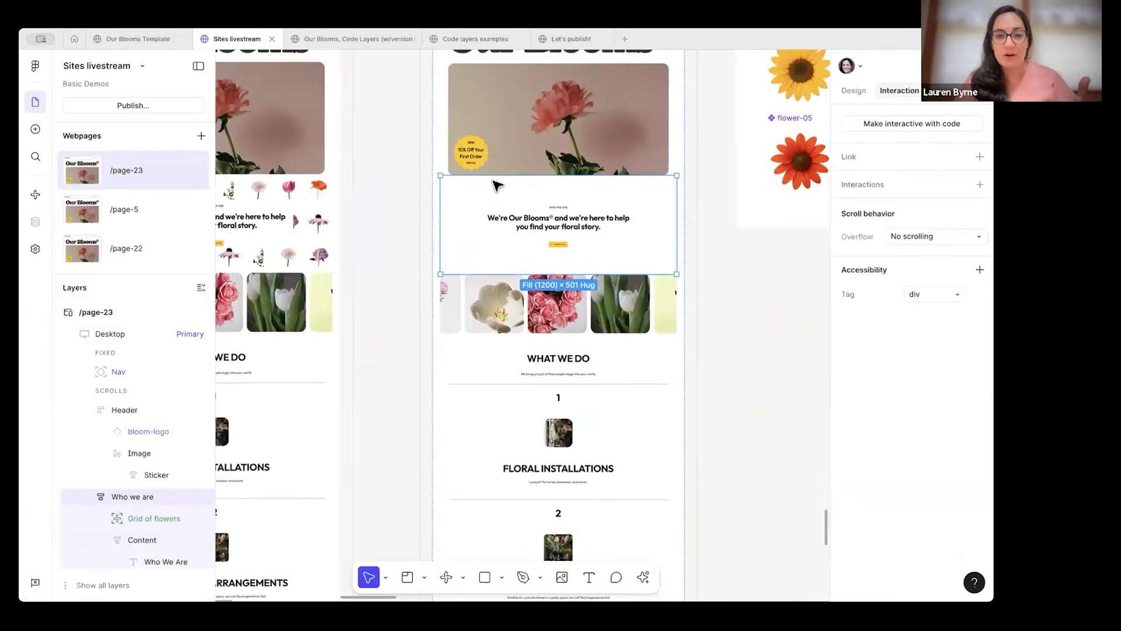
pyautogui.click(139, 517)
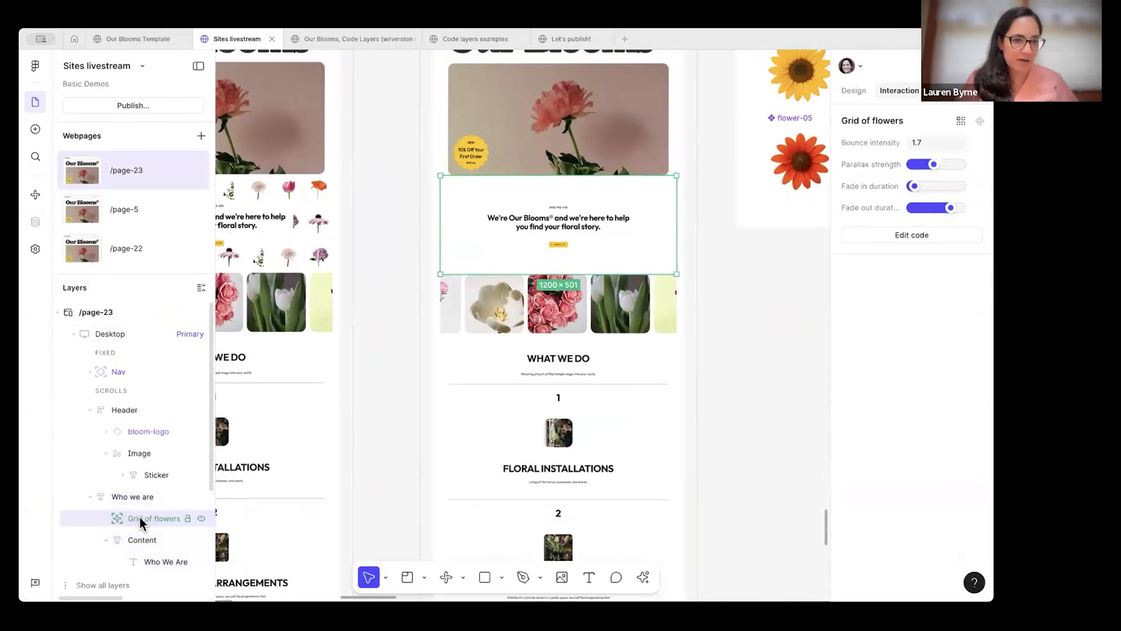
# Show the design properties of the Grid of flowers layer and of the Who we are headline text above it.
pyautogui.click(855, 93)
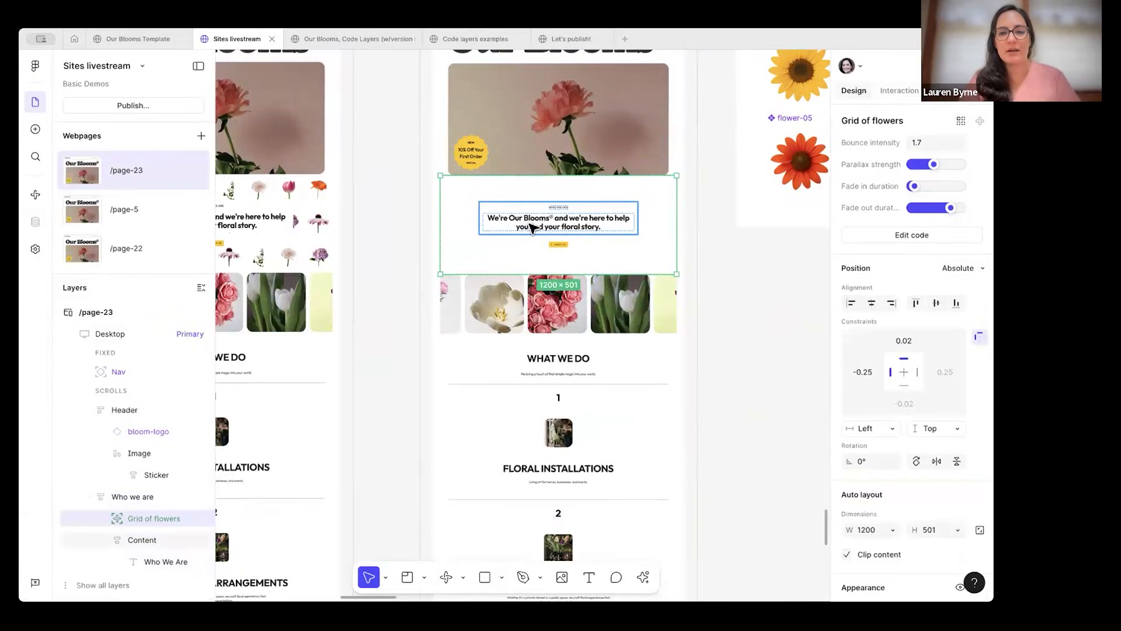
pyautogui.click(566, 227)
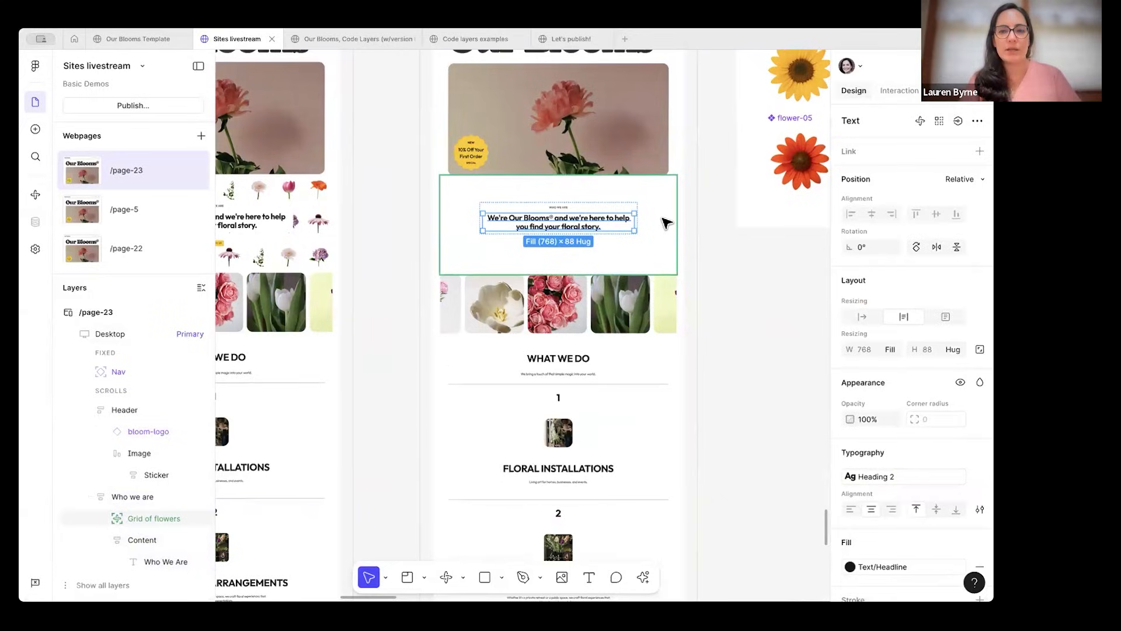
pyautogui.click(666, 222)
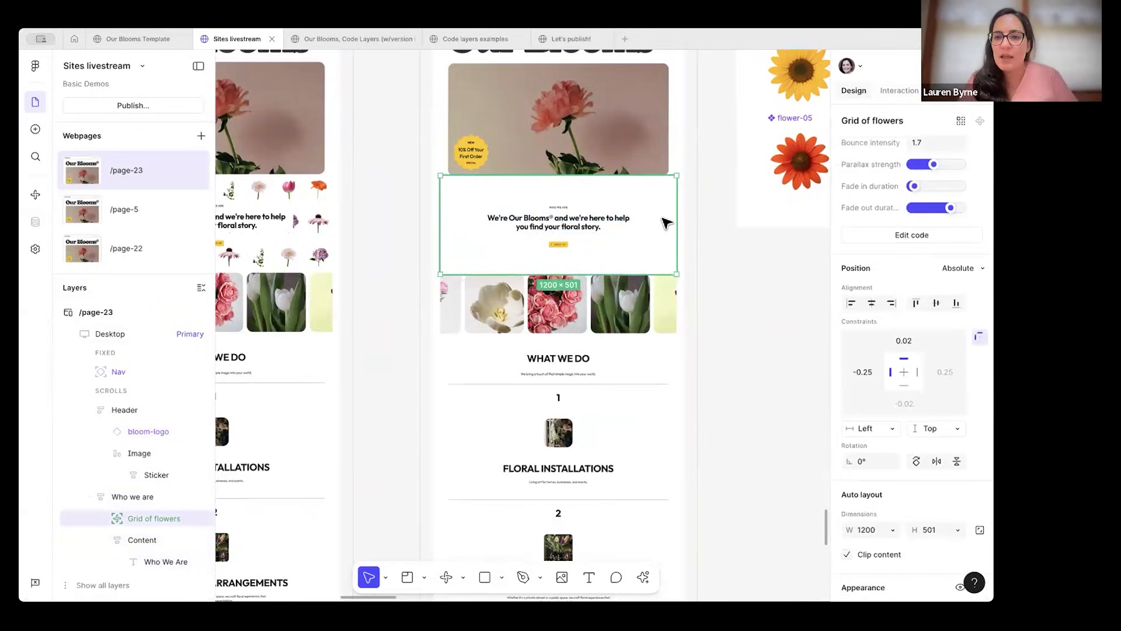
# Open the Grid of flowers code, review its AI chat from the first prompt to the background request, and close the editor.
pyautogui.scroll(1, 666, 222)
pyautogui.scroll(1, 667, 223)
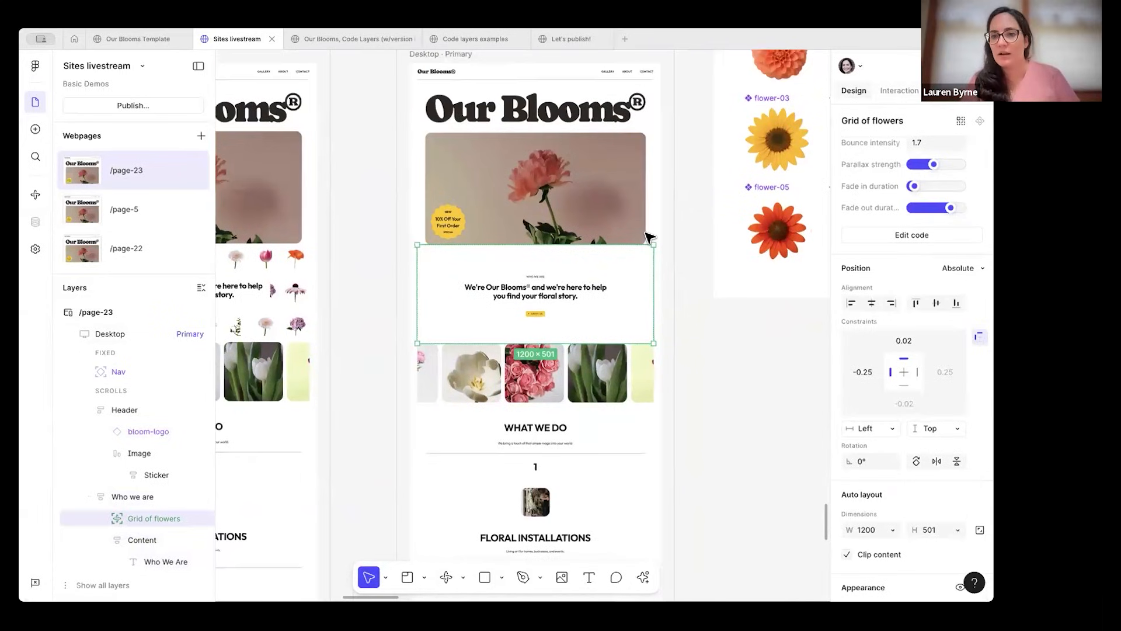
pyautogui.scroll(1, 801, 280)
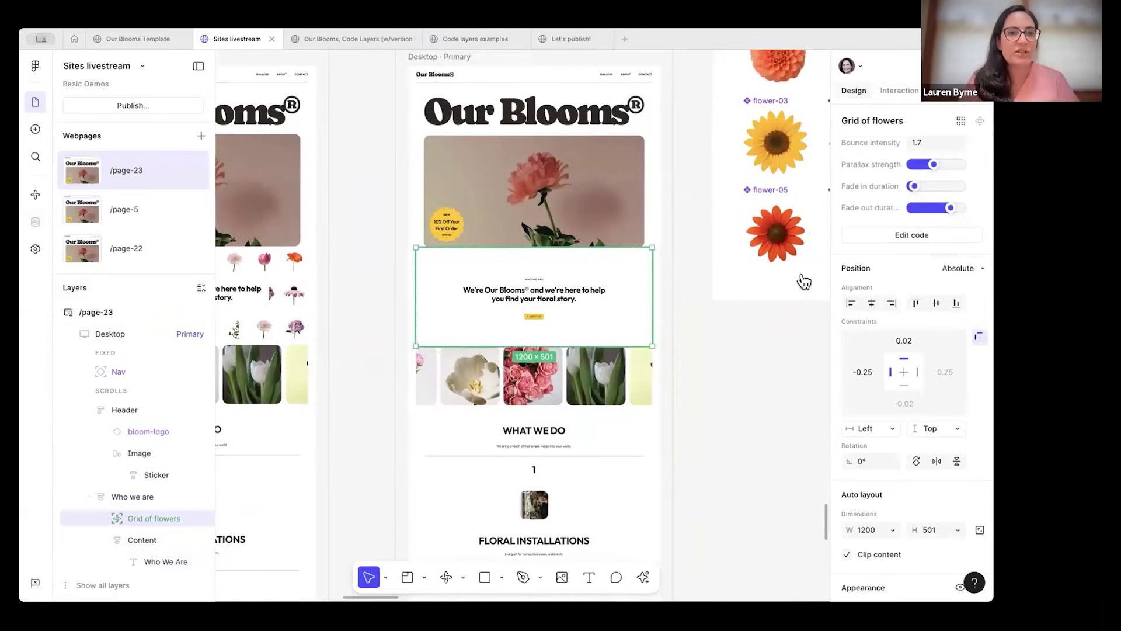
pyautogui.doubleClick(801, 281)
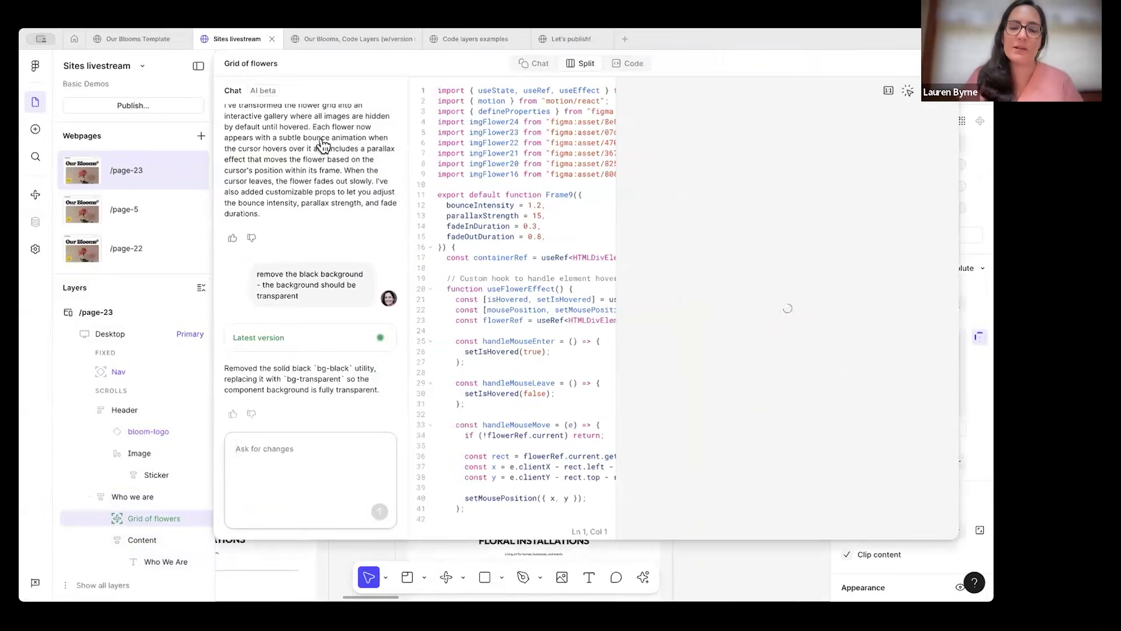
pyautogui.scroll(3, 324, 159)
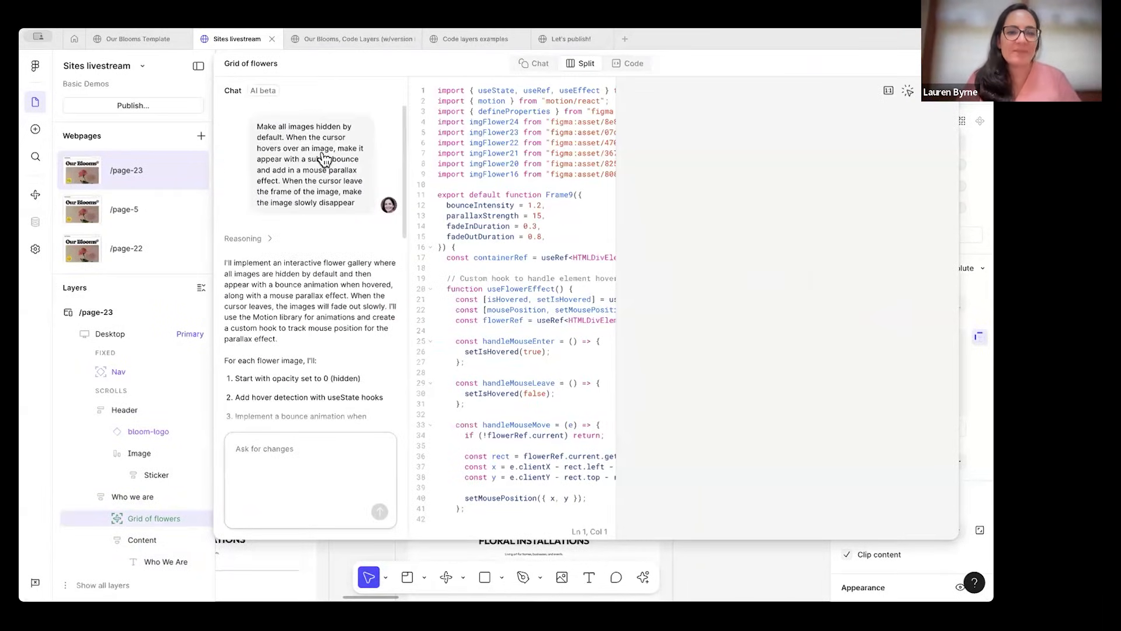
pyautogui.scroll(-10, 324, 157)
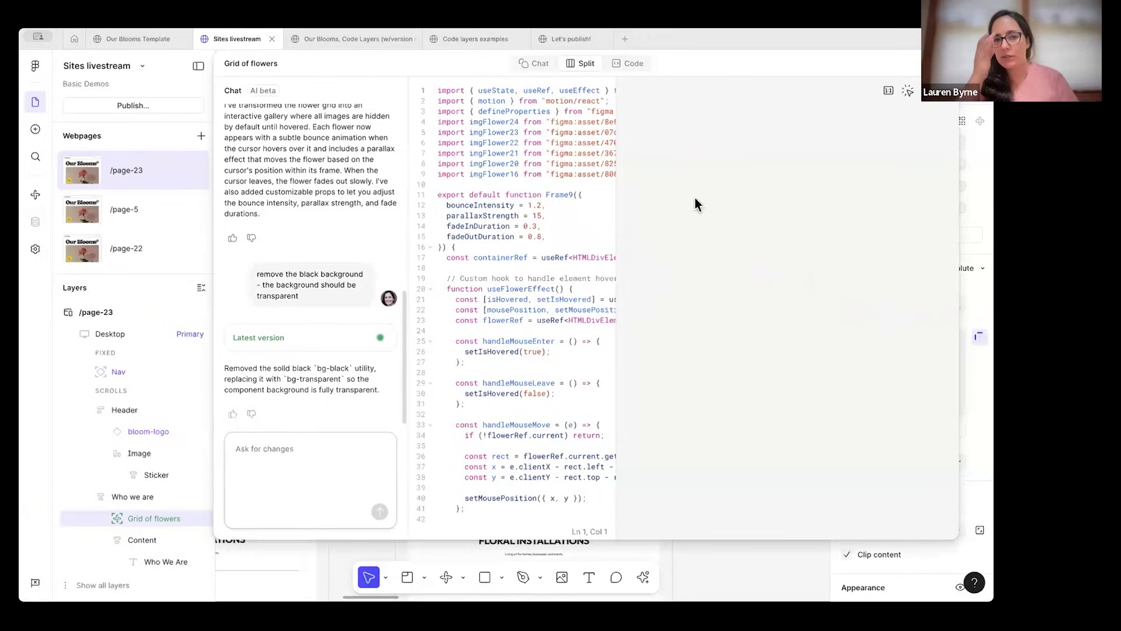
pyautogui.press('Escape')
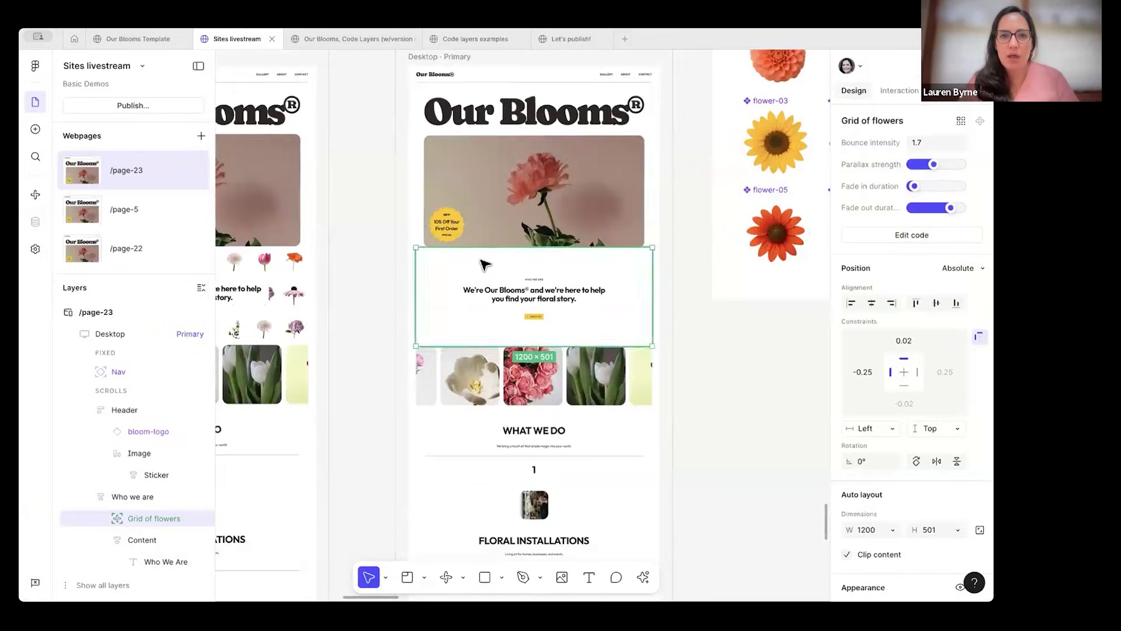
# Preview the primary Desktop frame of /page-23, check the flower hover effect around the Who We Are section, and close the preview.
pyautogui.scroll(3, 484, 264)
pyautogui.click(442, 173)
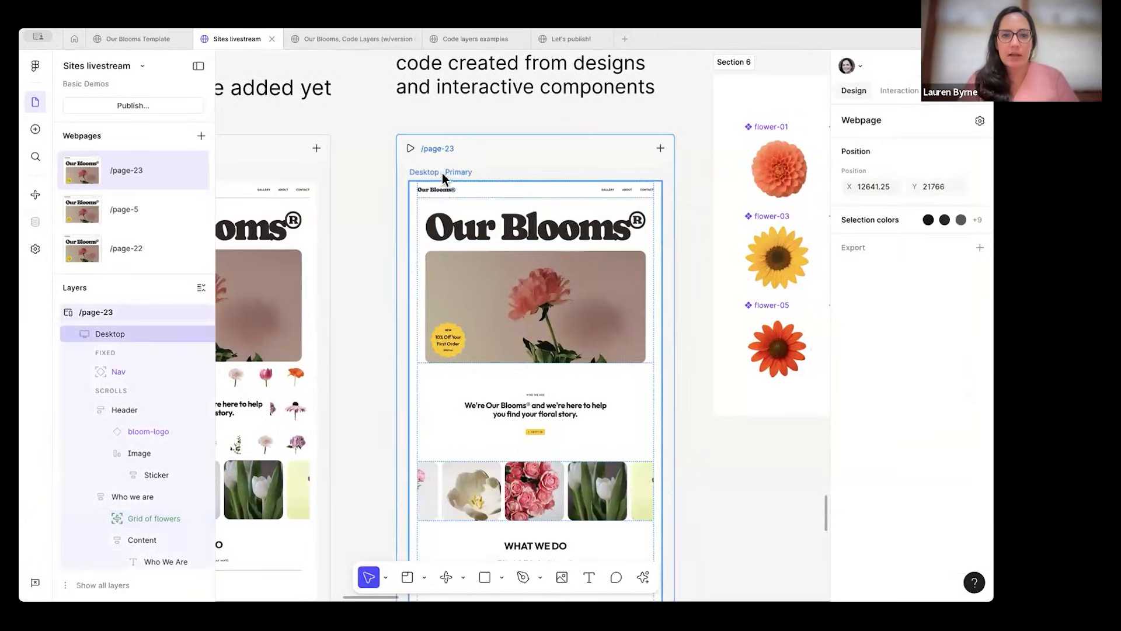
pyautogui.click(443, 173)
pyautogui.hotkey('shift', 'space')
pyautogui.scroll(-8, 548, 302)
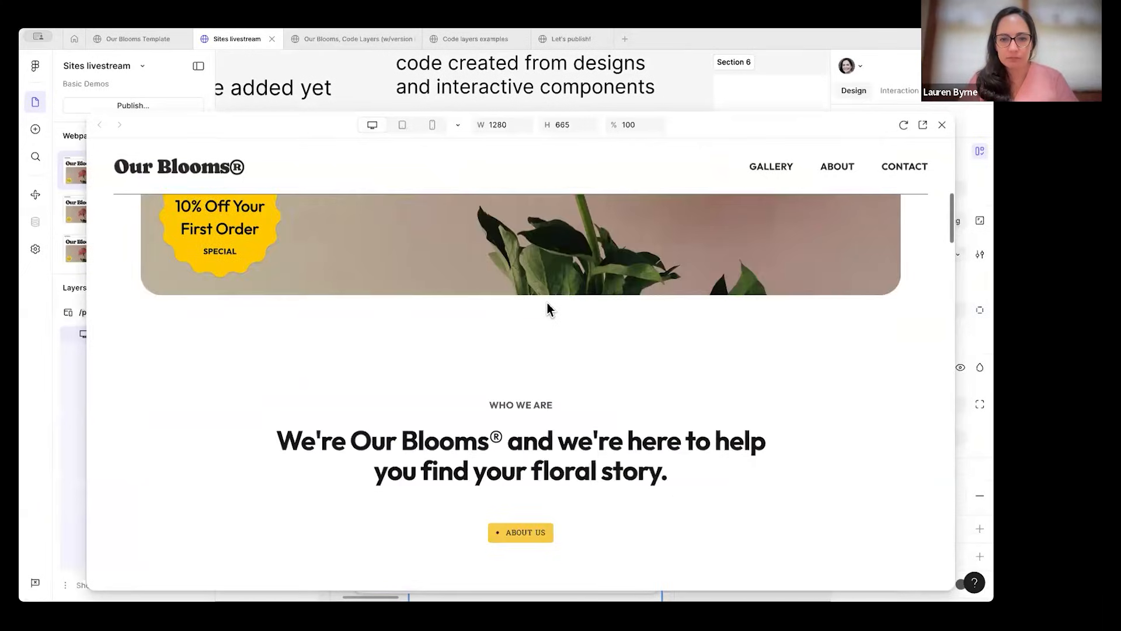
pyautogui.scroll(-3, 548, 302)
pyautogui.scroll(1, 243, 310)
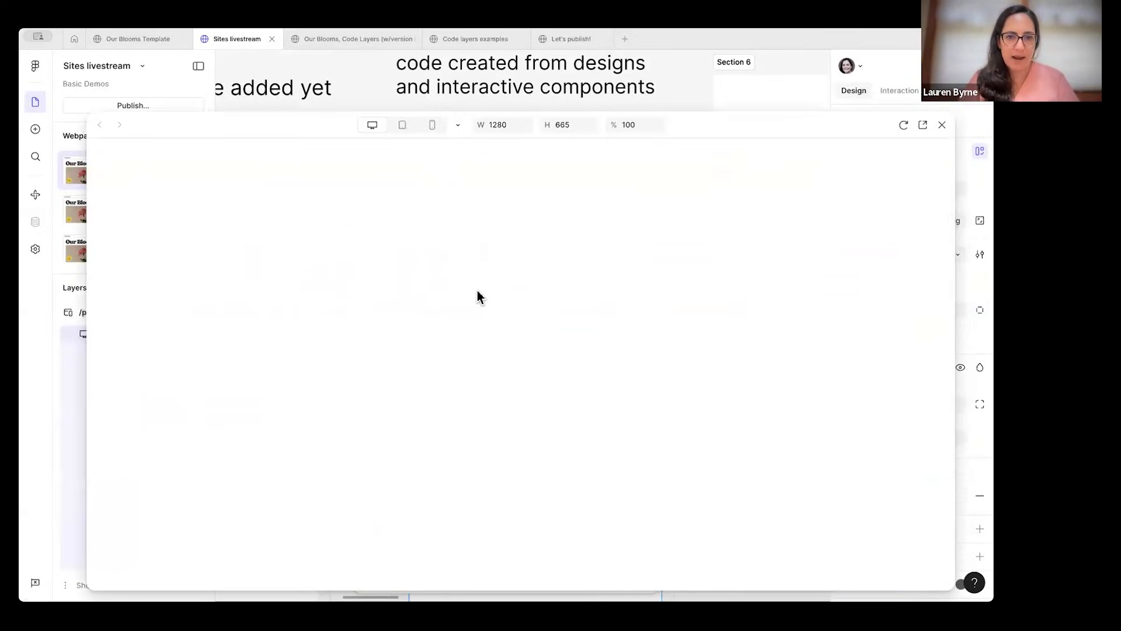
pyautogui.scroll(-14, 478, 291)
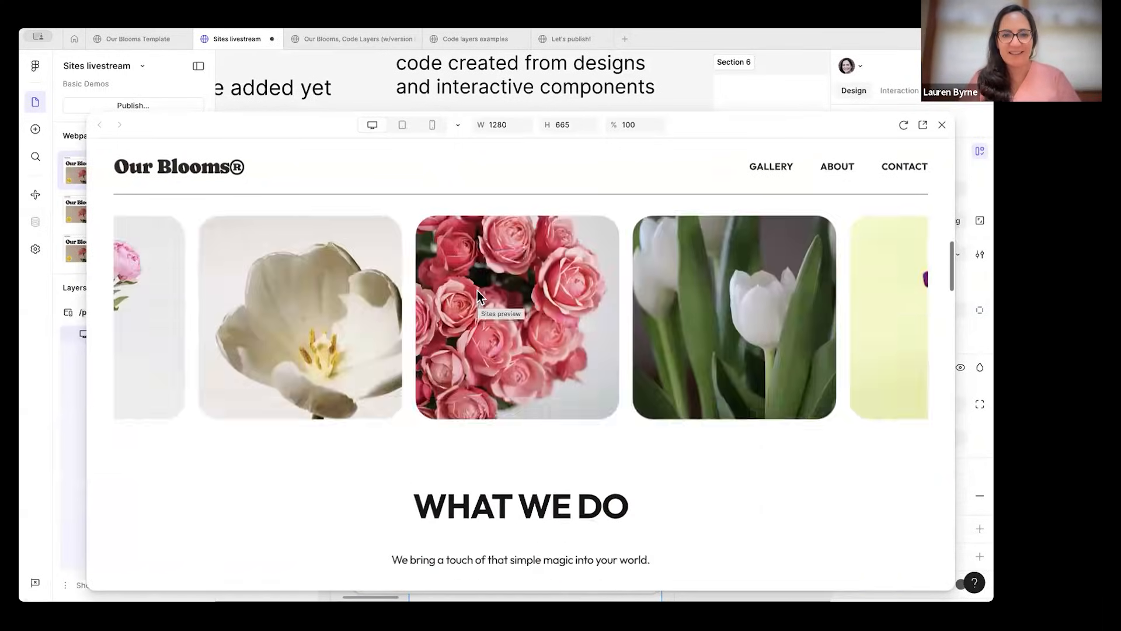
pyautogui.scroll(5, 478, 290)
pyautogui.scroll(1, 398, 263)
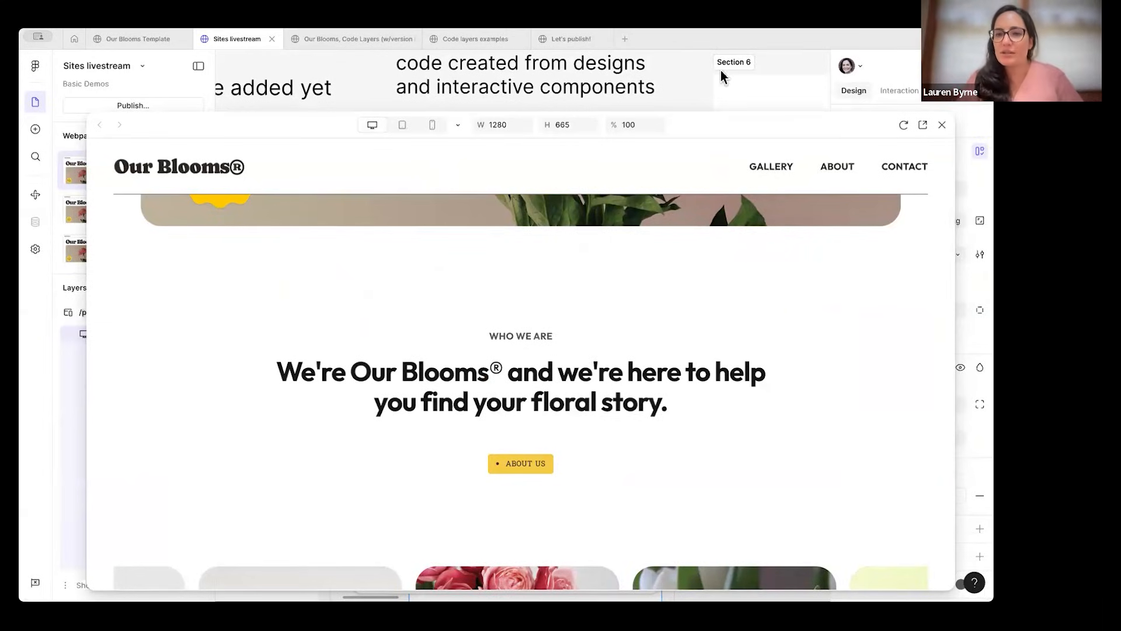
pyautogui.press('Escape')
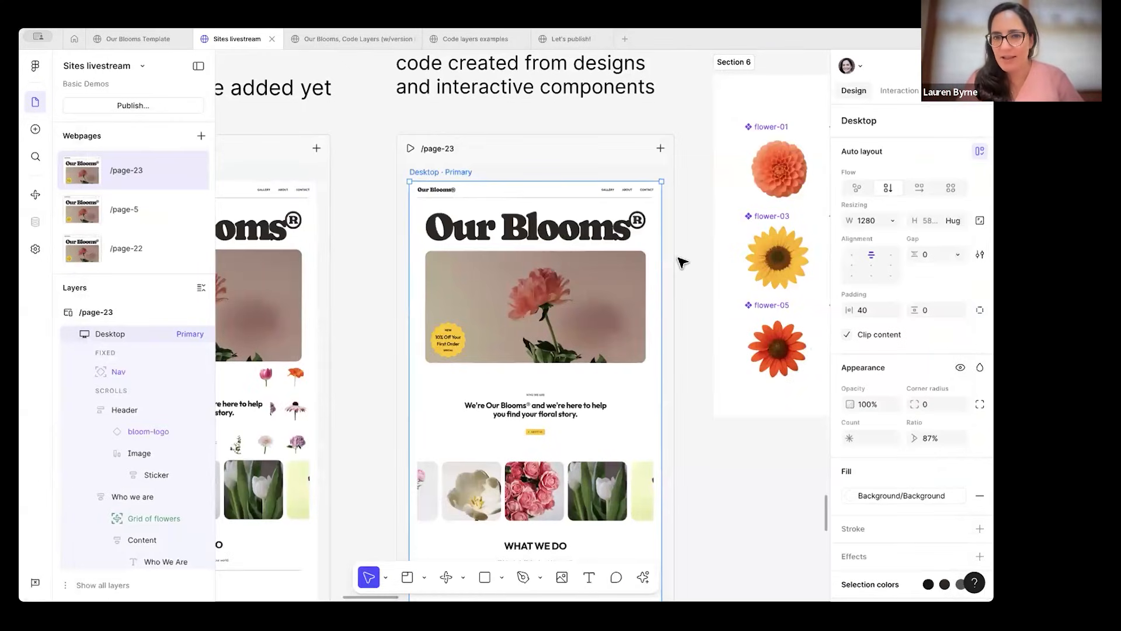
# Open the full preview of /page-23 and return to the canvas.
pyautogui.click(682, 262)
pyautogui.scroll(-4, 682, 262)
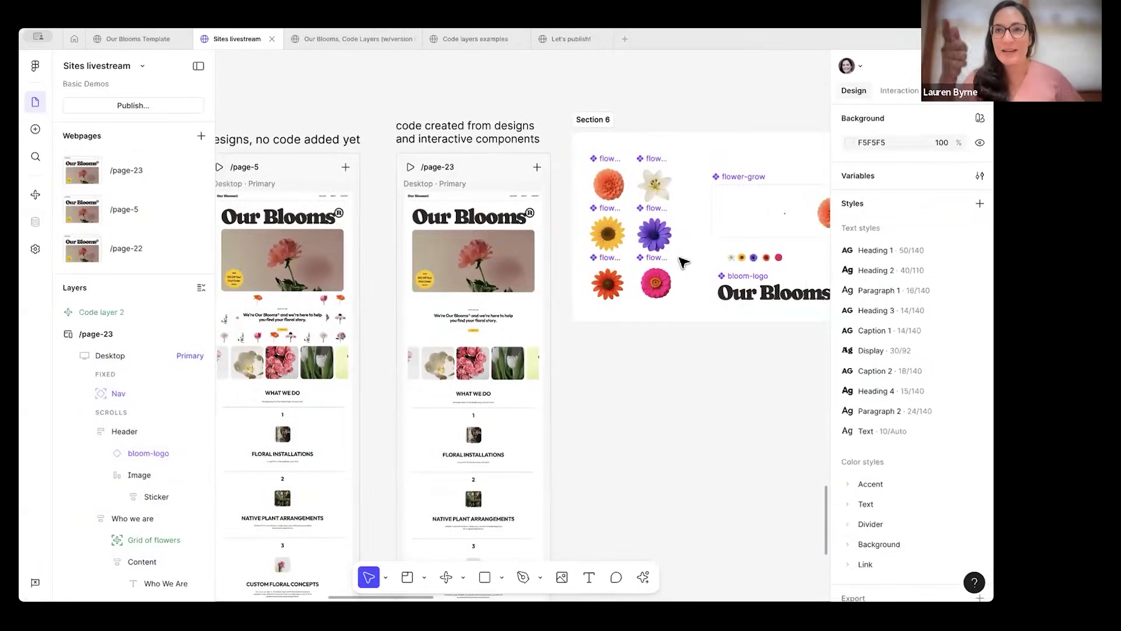
pyautogui.click(411, 168)
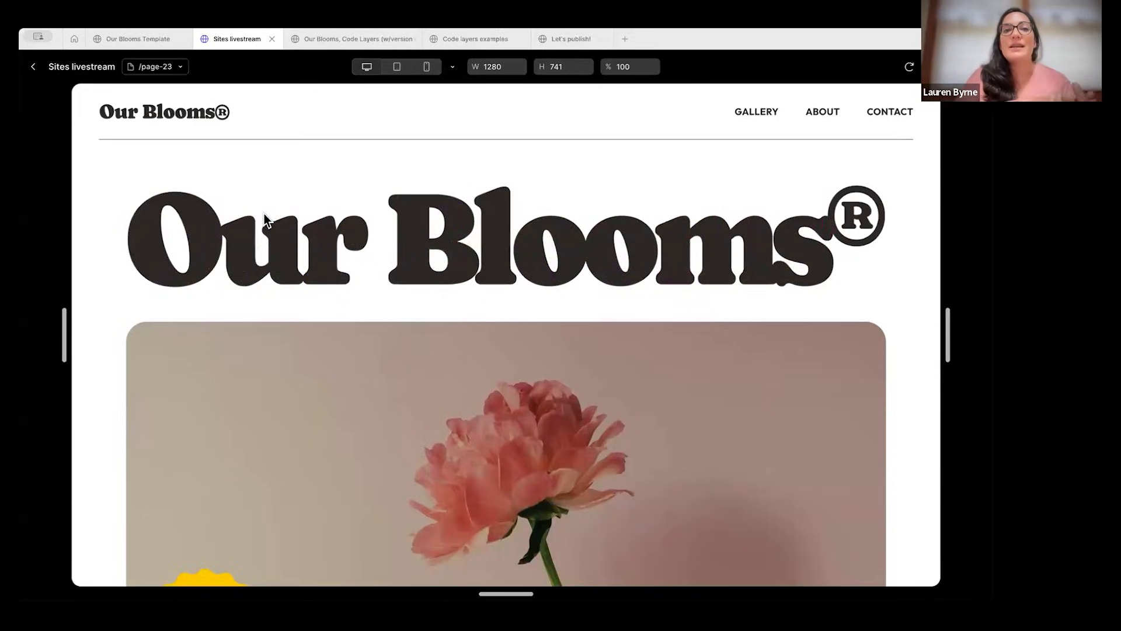
pyautogui.click(33, 66)
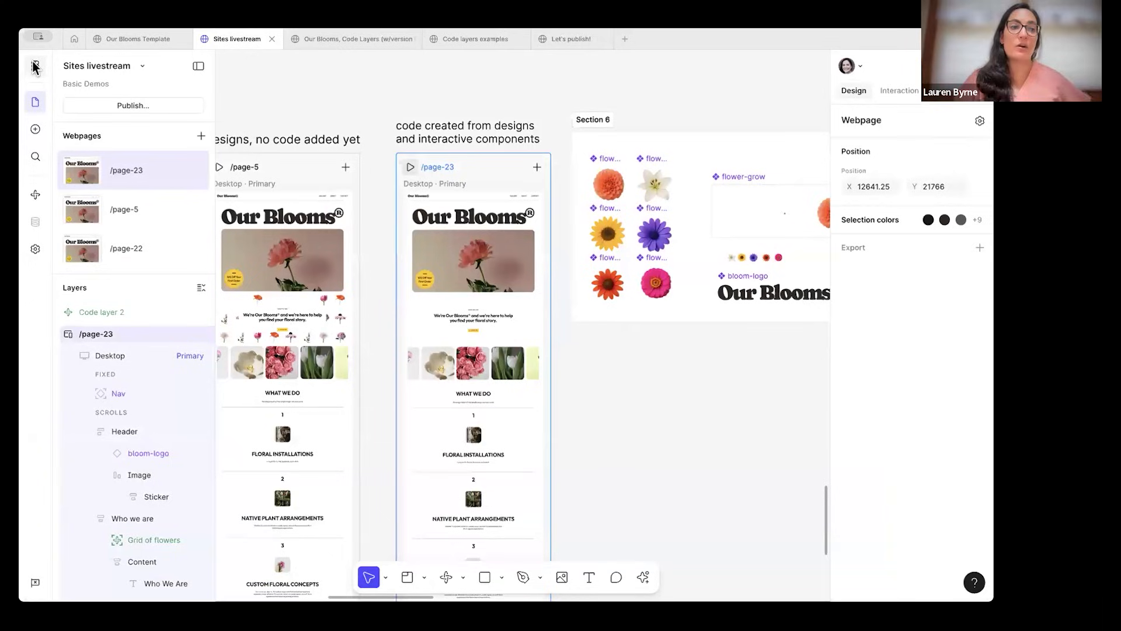
# Examine the DIY Option section with the vase and flower grid on the "DIY - just designs" page.
pyautogui.click(650, 432)
pyautogui.hscroll(10, 650, 432)
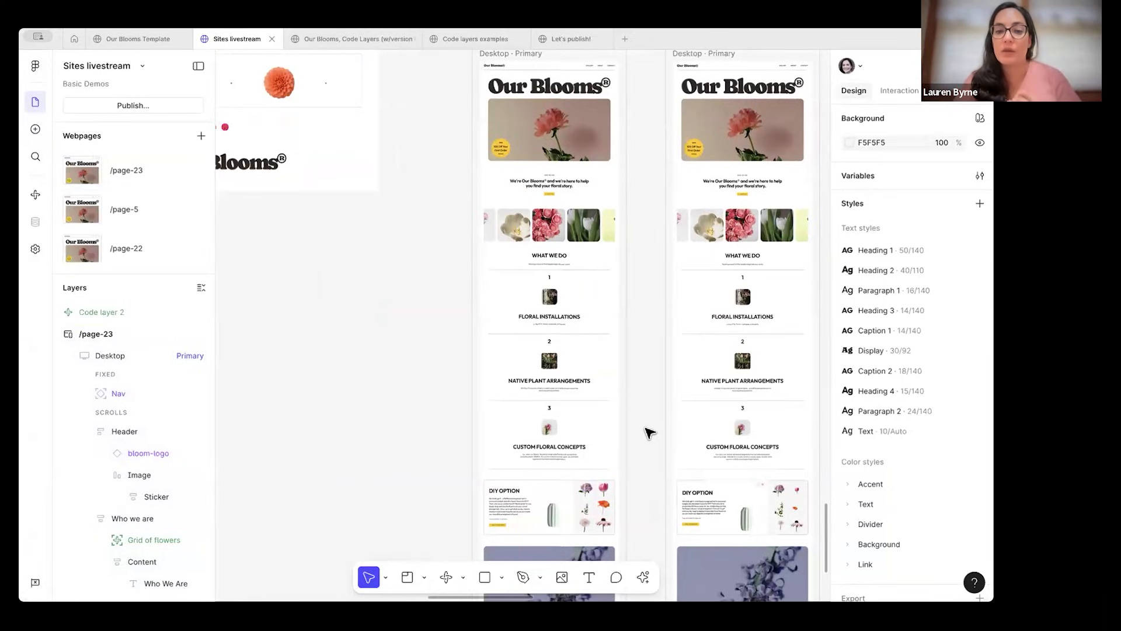
pyautogui.scroll(-5, 650, 433)
pyautogui.scroll(10, 450, 458)
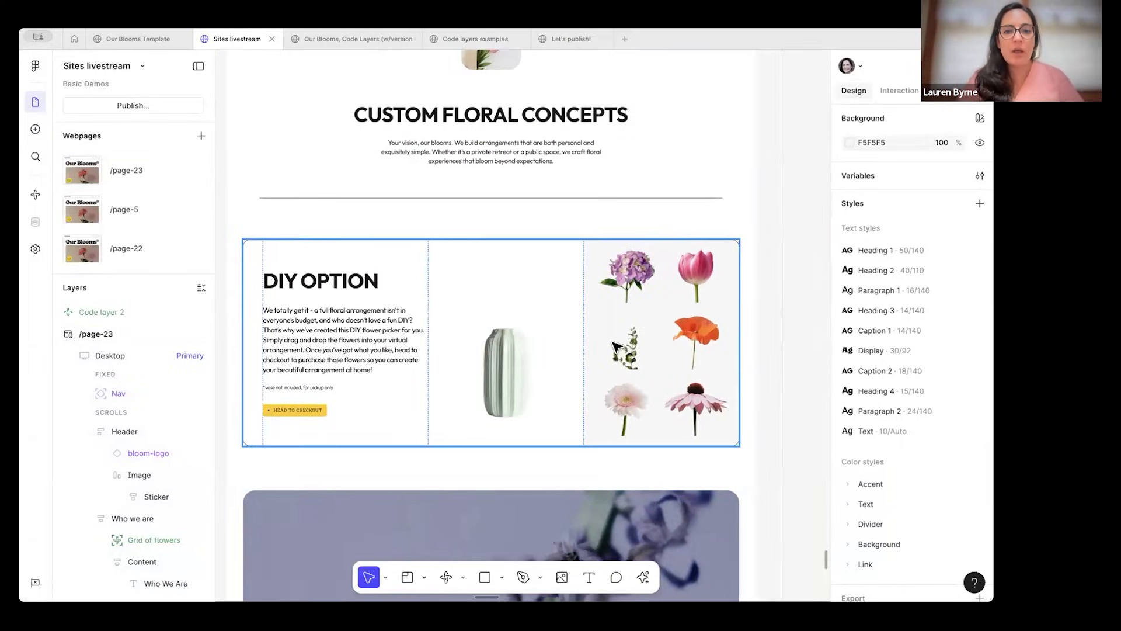
pyautogui.hscroll(-2, 519, 323)
pyautogui.scroll(-1, 519, 323)
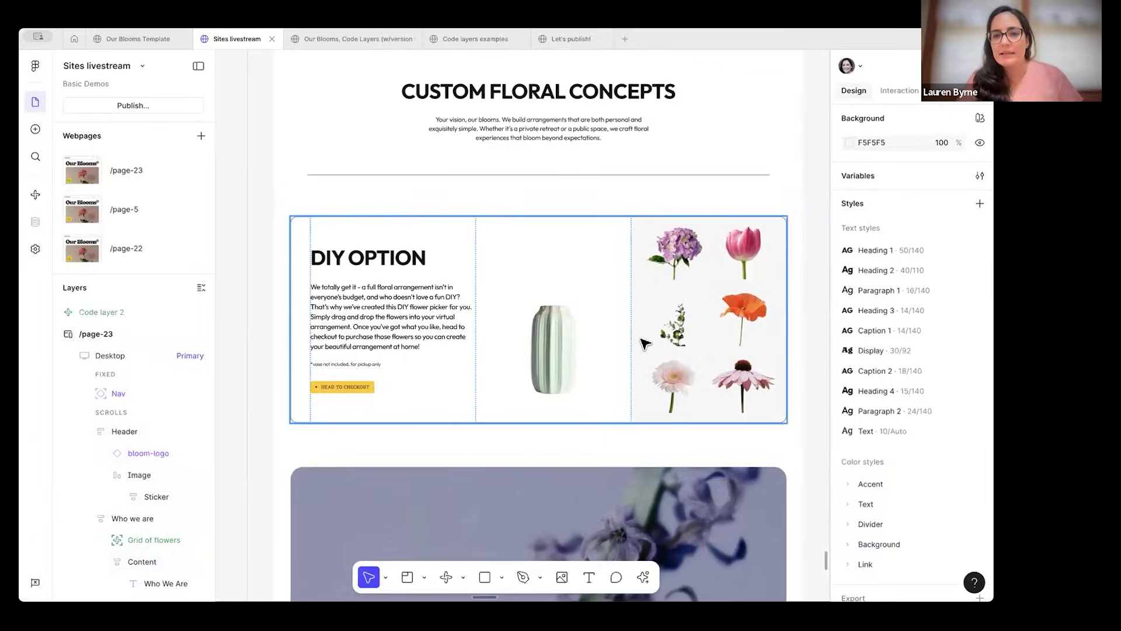
# Preview /page-21, try moving the purple hydrangea from the DIY Option flower grid toward the vase, and return to the canvas.
pyautogui.scroll(-5, 645, 344)
pyautogui.scroll(10, 645, 343)
pyautogui.scroll(1, 538, 222)
pyautogui.click(444, 135)
pyautogui.scroll(-15, 576, 341)
pyautogui.scroll(-10, 577, 346)
pyautogui.moveTo(714, 313); pyautogui.dragTo(662, 410)
pyautogui.scroll(-2, 729, 298)
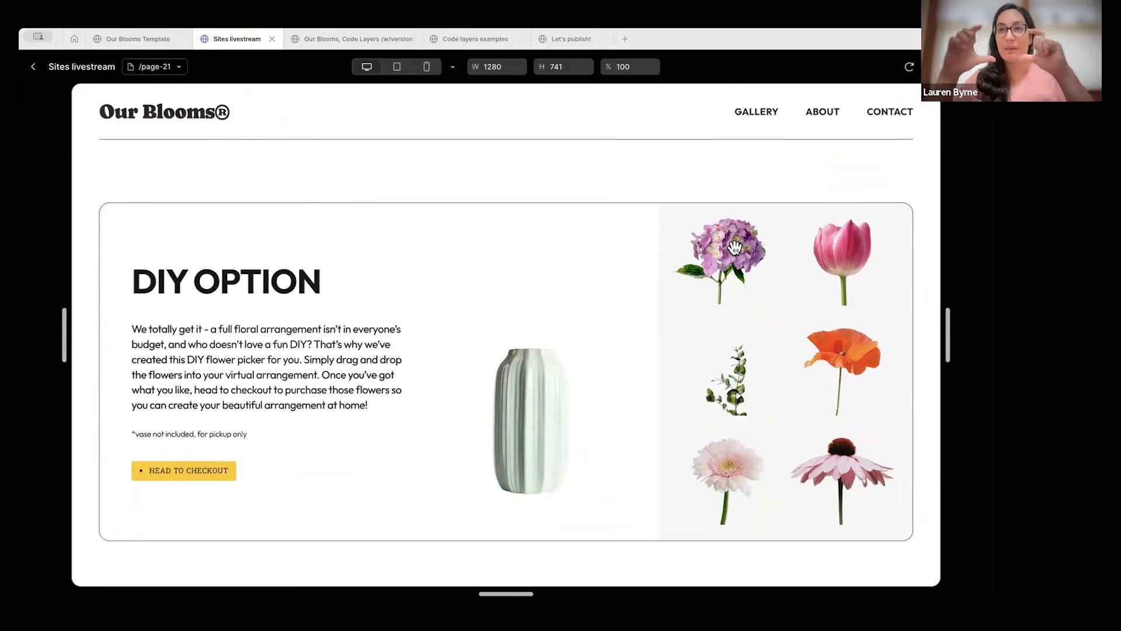
pyautogui.moveTo(735, 248); pyautogui.dragTo(580, 282)
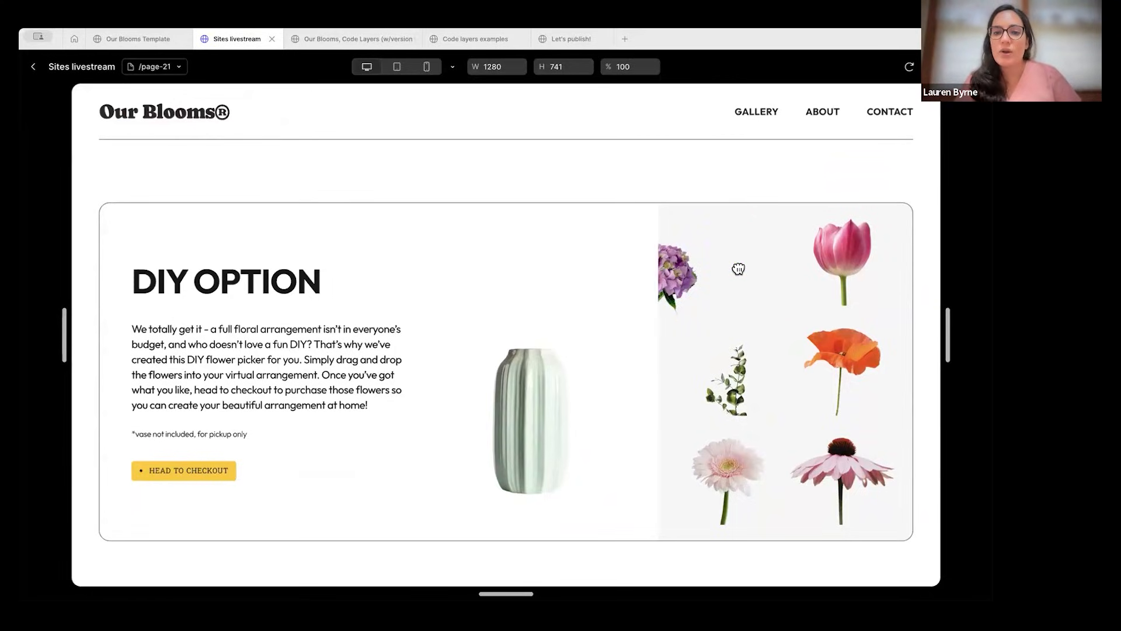
pyautogui.click(34, 67)
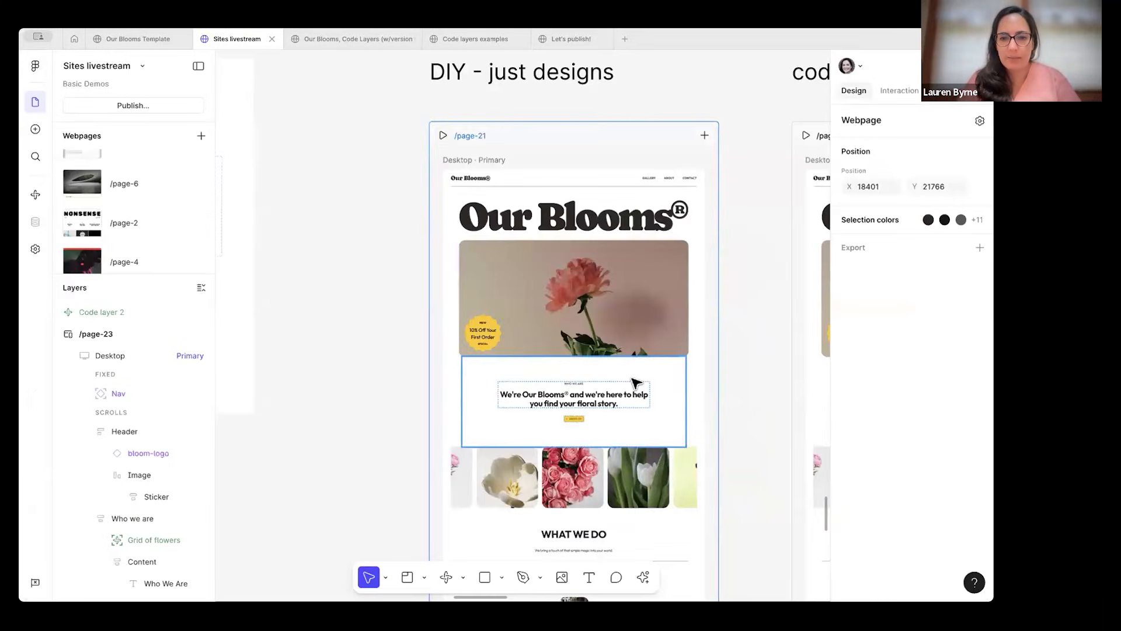
# Turn off Clip content for Frame 2, the flower grid in the DIY Option section of /page-21.
pyautogui.scroll(-15, 638, 381)
pyautogui.click(590, 146)
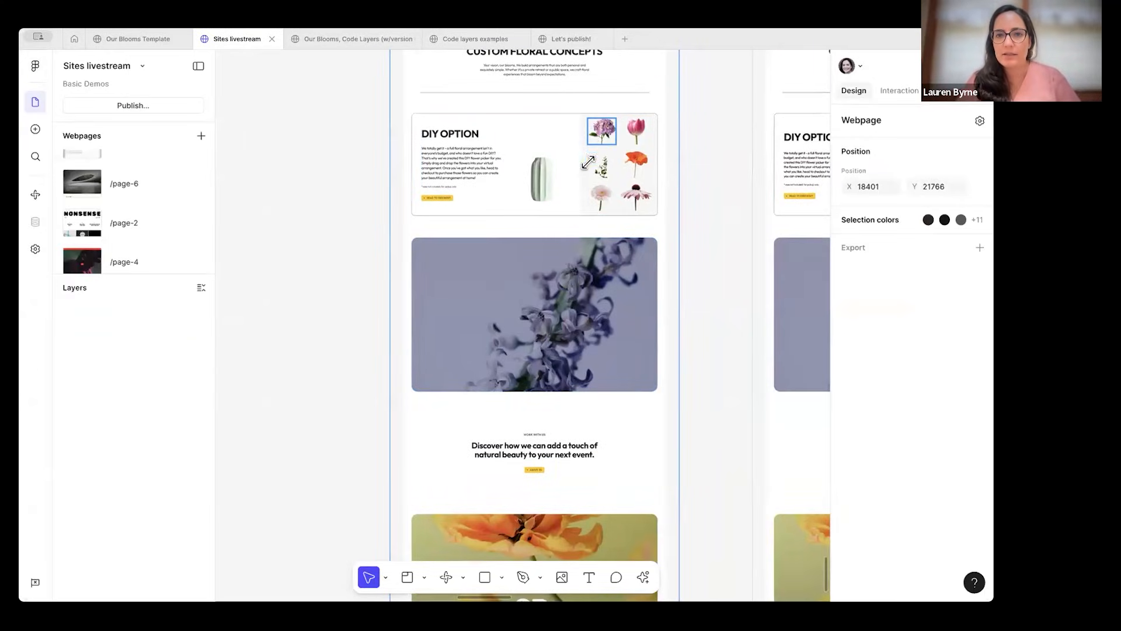
pyautogui.scroll(-2, 882, 388)
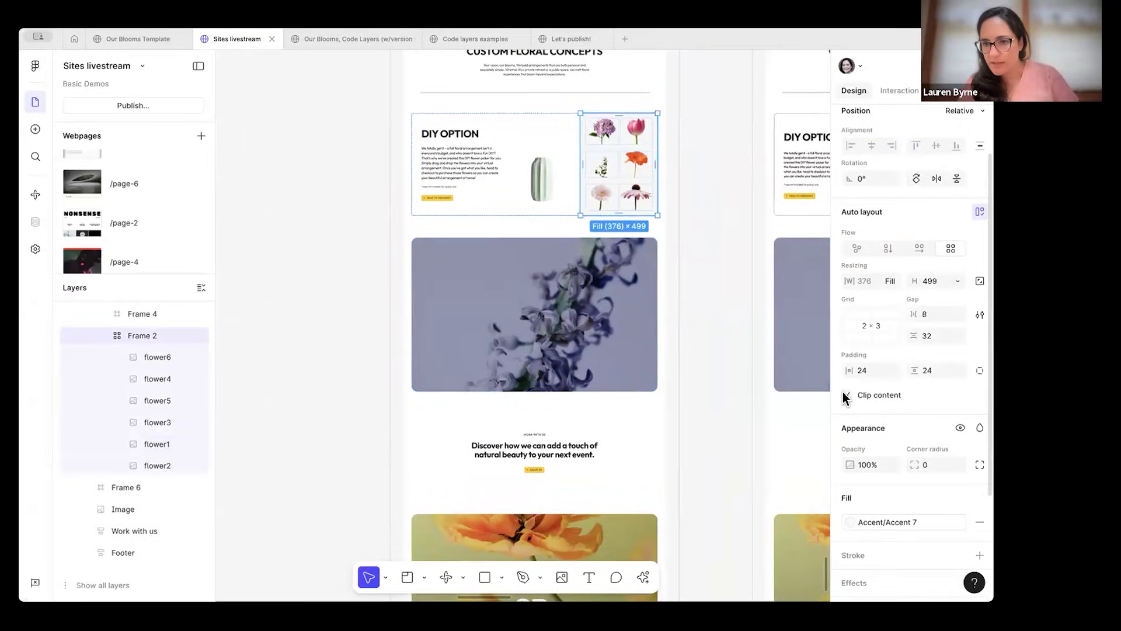
# Preview /page-21 again, place the purple hydrangea in the DIY Option vase, return to the canvas and clear the selection.
pyautogui.scroll(15, 634, 385)
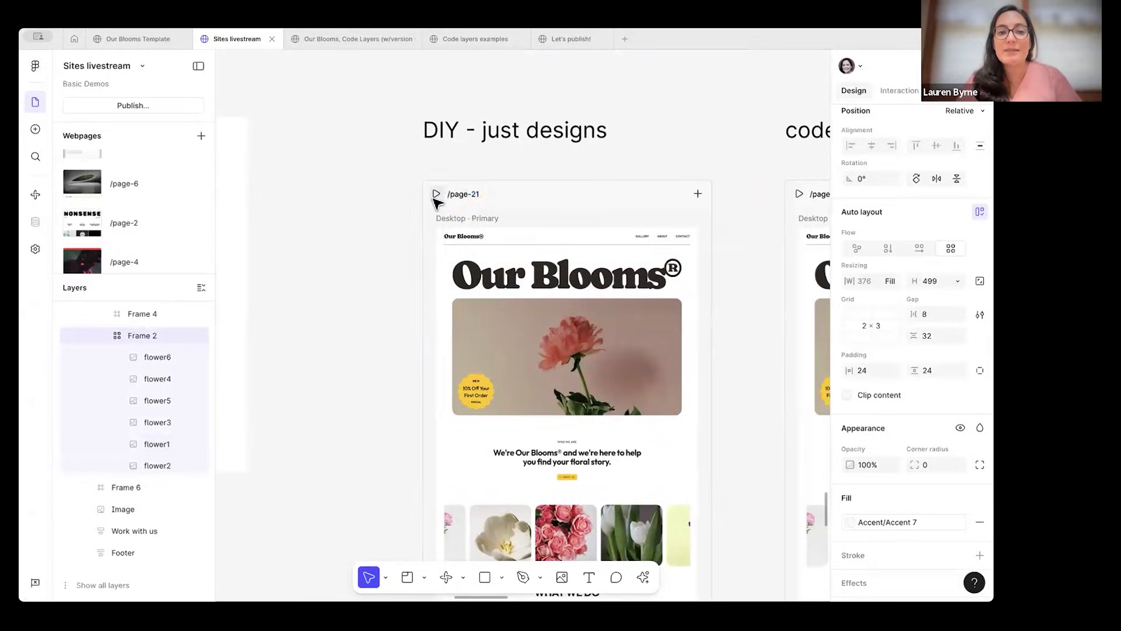
pyautogui.click(438, 196)
pyautogui.scroll(-15, 699, 343)
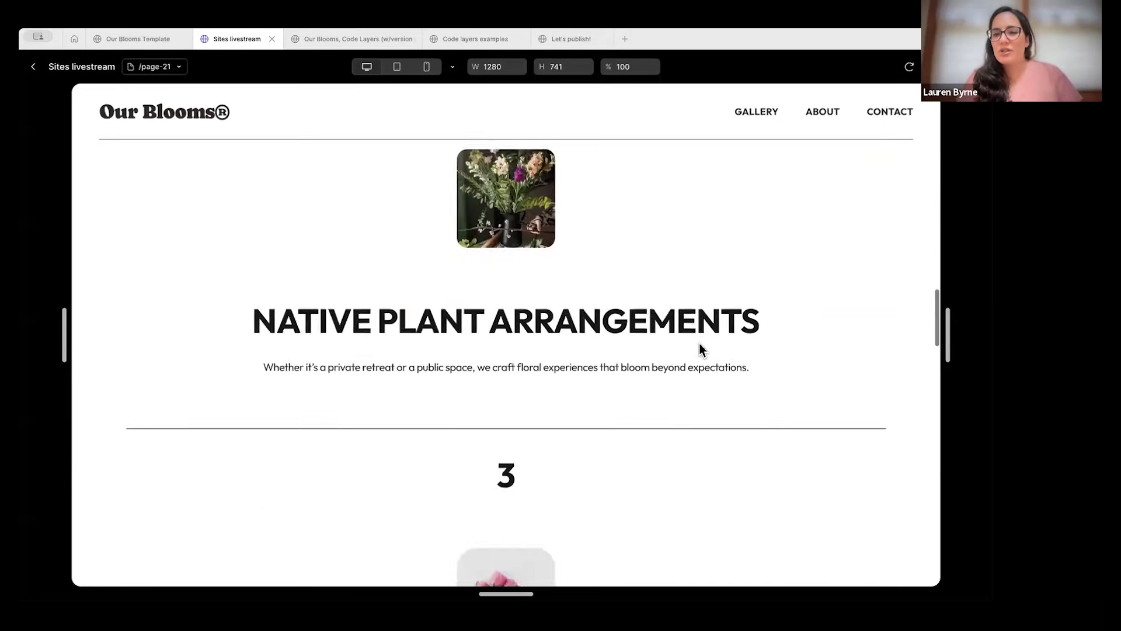
pyautogui.scroll(-6, 699, 343)
pyautogui.scroll(1, 549, 268)
pyautogui.moveTo(726, 234); pyautogui.dragTo(566, 312)
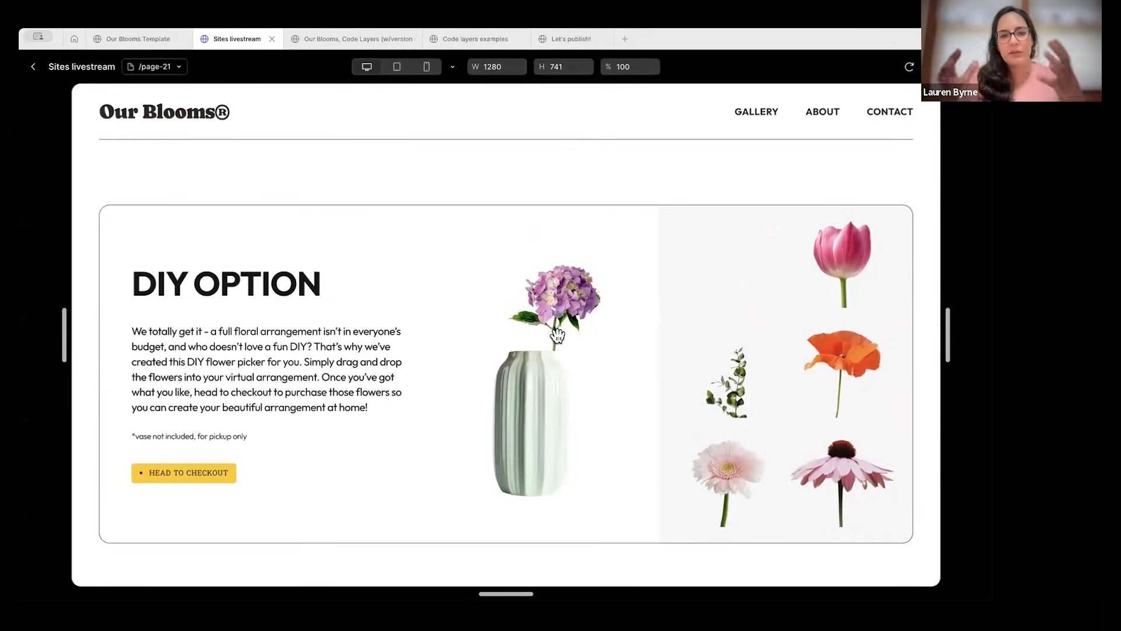
pyautogui.click(33, 66)
pyautogui.click(395, 293)
pyautogui.scroll(-2, 395, 293)
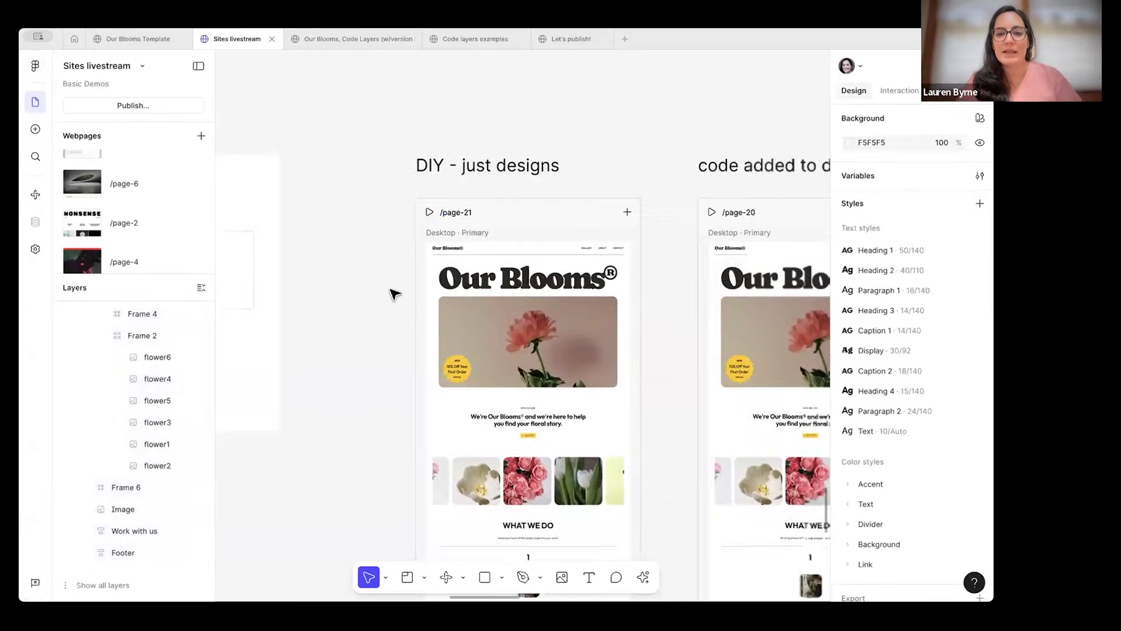
# Open the code editor of the DIY Option section on /page-20 and widen the editor window.
pyautogui.scroll(-3, 395, 293)
pyautogui.scroll(-5, 630, 403)
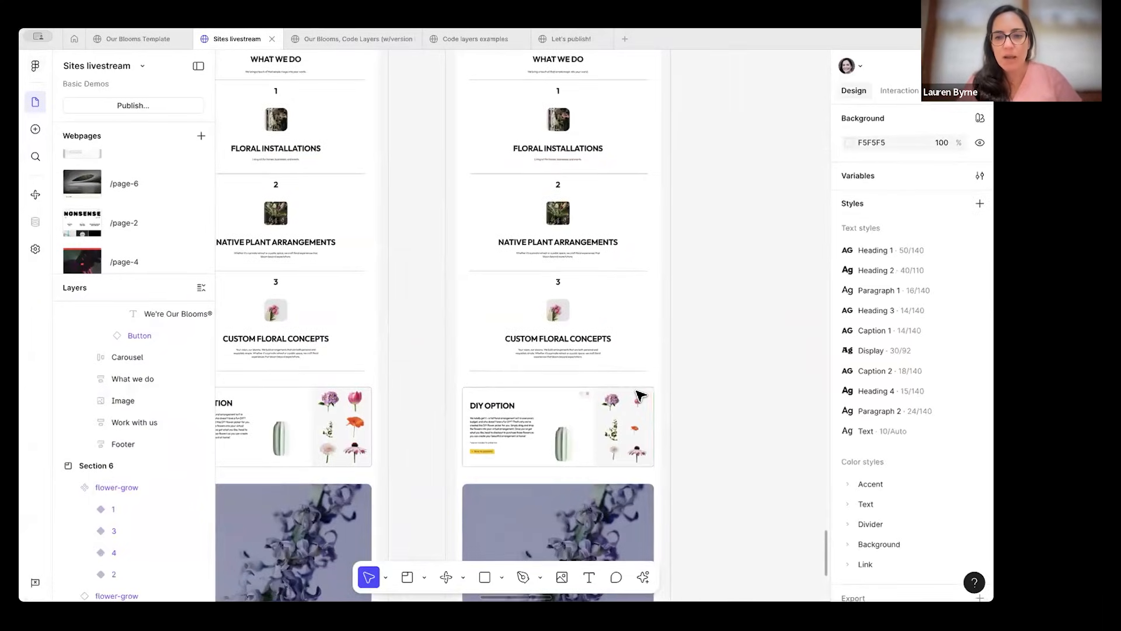
pyautogui.click(640, 396)
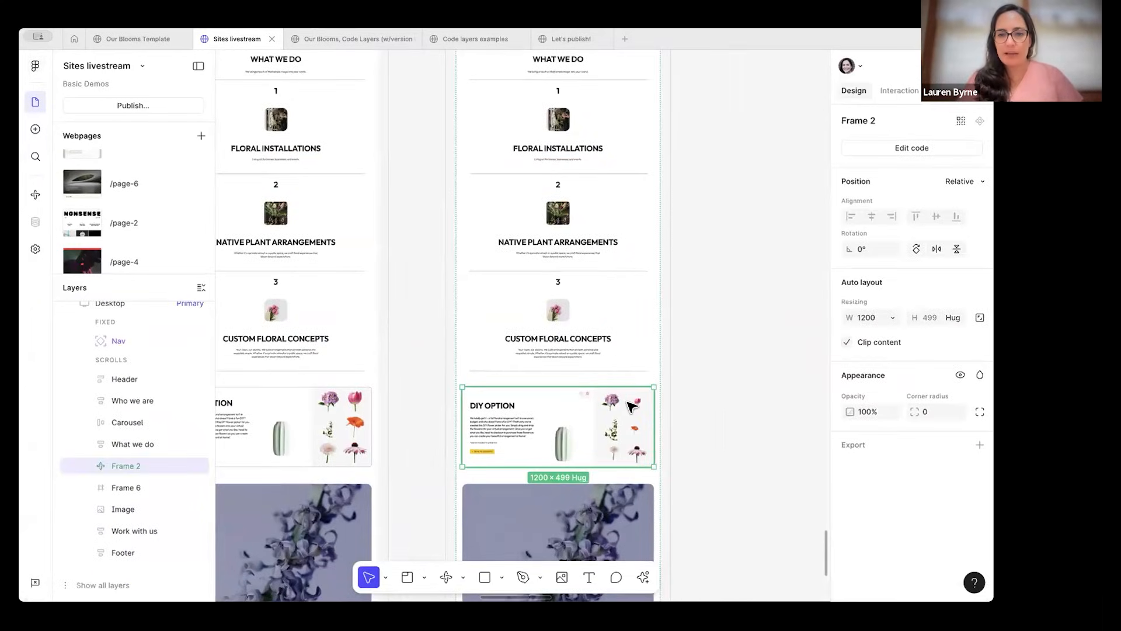
pyautogui.doubleClick(629, 407)
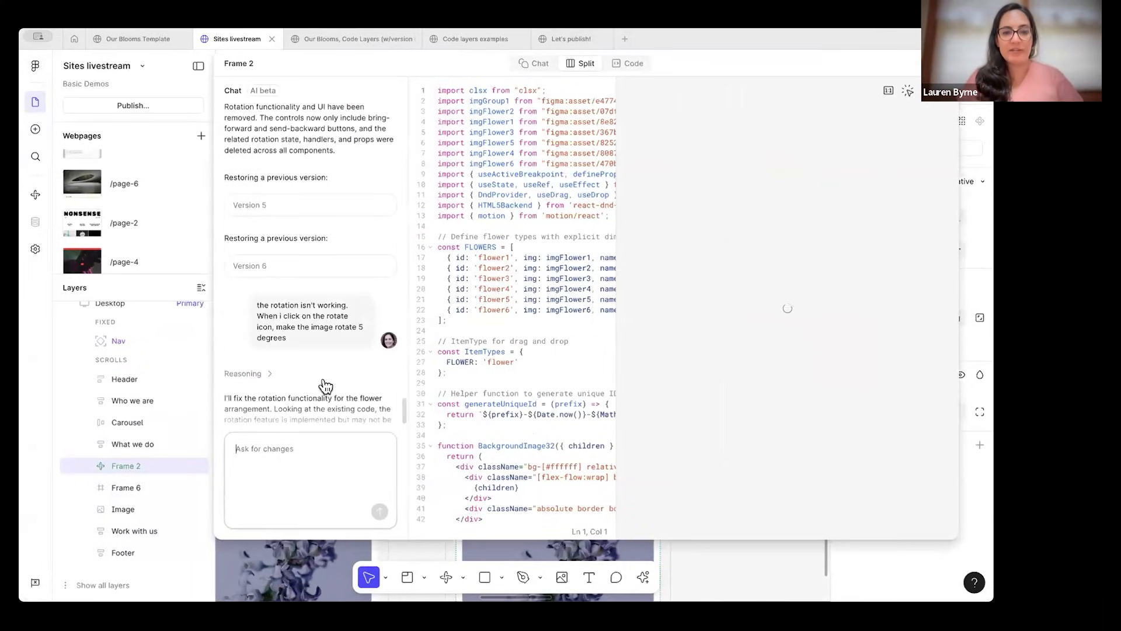
pyautogui.moveTo(220, 305); pyautogui.dragTo(78, 282)
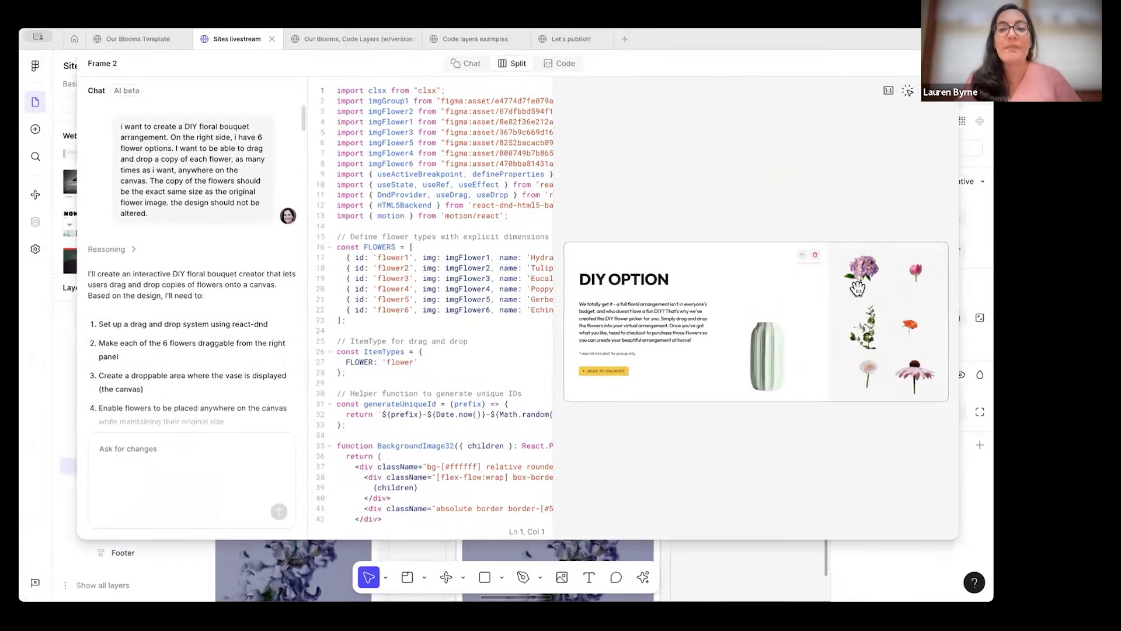
# Place a purple hydrangea in the vase in the preview, rotate it to 25°, and shift it toward the flower grid.
pyautogui.moveTo(864, 273); pyautogui.dragTo(754, 279)
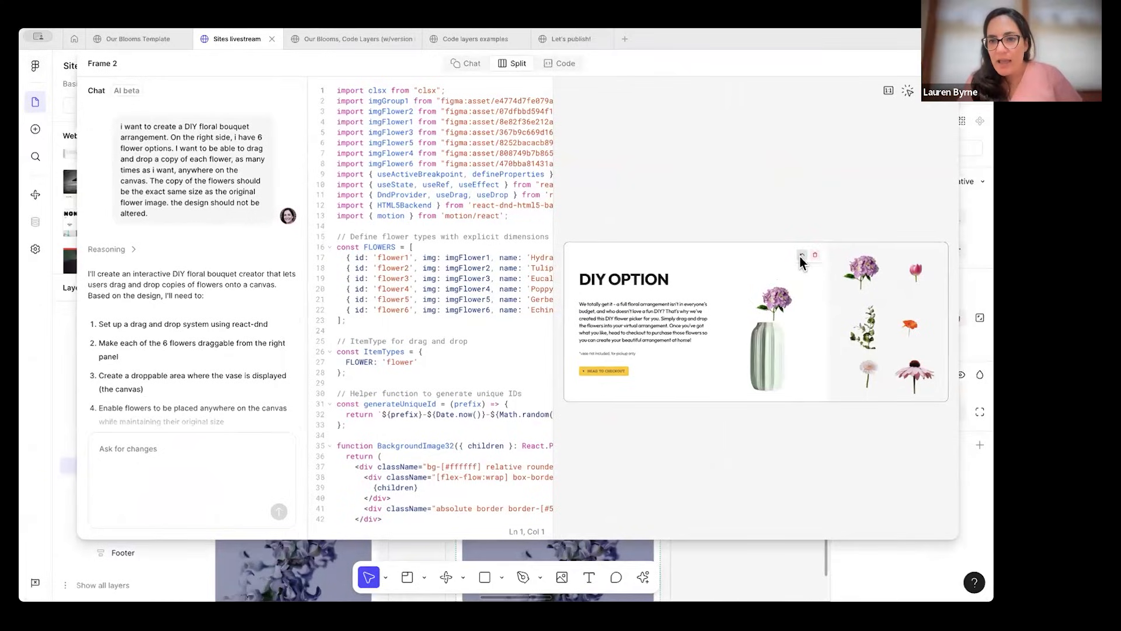
pyautogui.click(777, 297)
pyautogui.click(770, 271)
pyautogui.click(771, 271)
pyautogui.click(770, 272)
pyautogui.click(770, 271)
pyautogui.click(770, 271)
pyautogui.moveTo(793, 299); pyautogui.dragTo(802, 303)
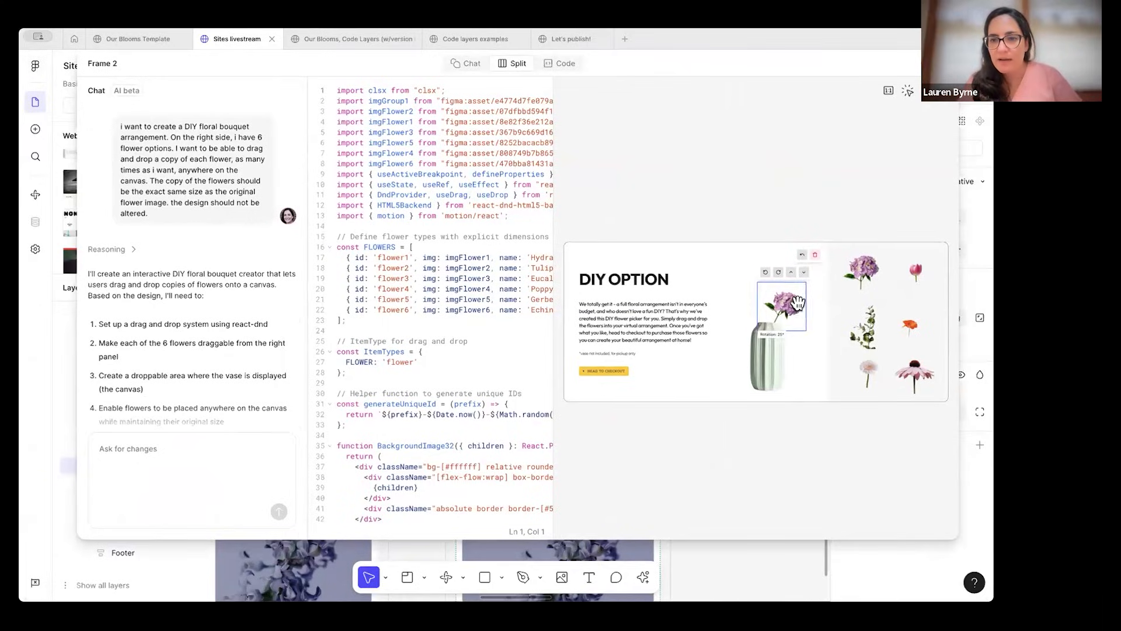
# Add a second purple hydrangea to the vase and rotate it to -25°.
pyautogui.moveTo(863, 264); pyautogui.dragTo(754, 303)
pyautogui.click(723, 262)
pyautogui.click(724, 263)
pyautogui.click(724, 264)
pyautogui.click(724, 264)
pyautogui.click(724, 264)
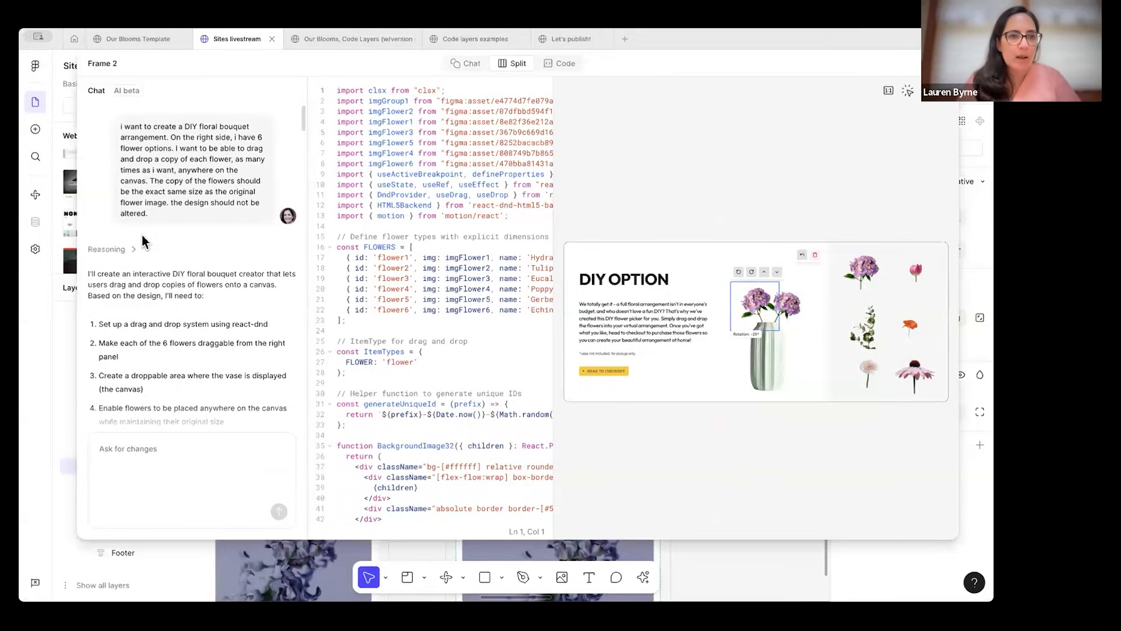
# Add the green leafy stem between the hydrangeas and send it backward.
pyautogui.click(809, 321)
pyautogui.moveTo(773, 306); pyautogui.dragTo(784, 300)
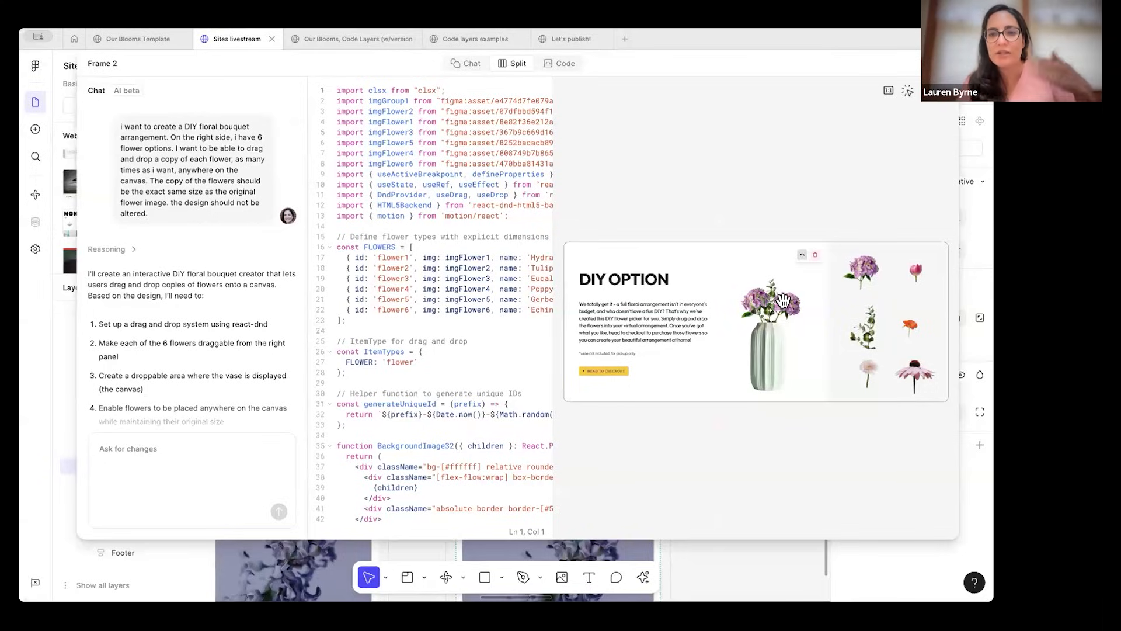
pyautogui.click(774, 282)
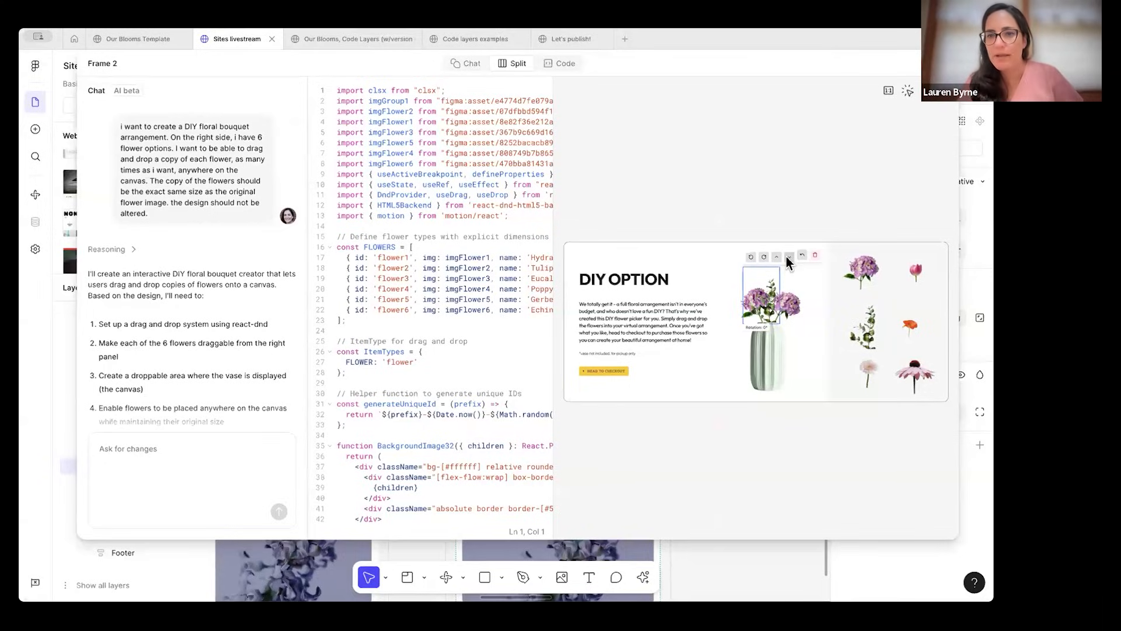
pyautogui.click(789, 257)
# Review the chat prompt asking for 5 degree rotation increments and front or back ordering of the flower copies.
pyautogui.scroll(-5, 222, 247)
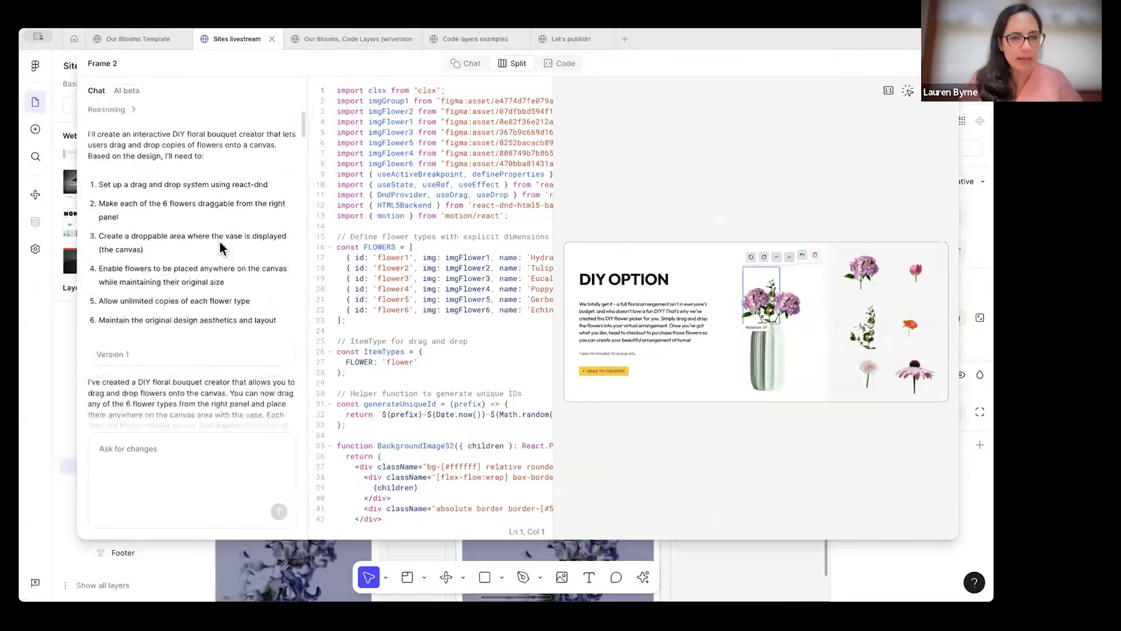
pyautogui.scroll(-8, 221, 246)
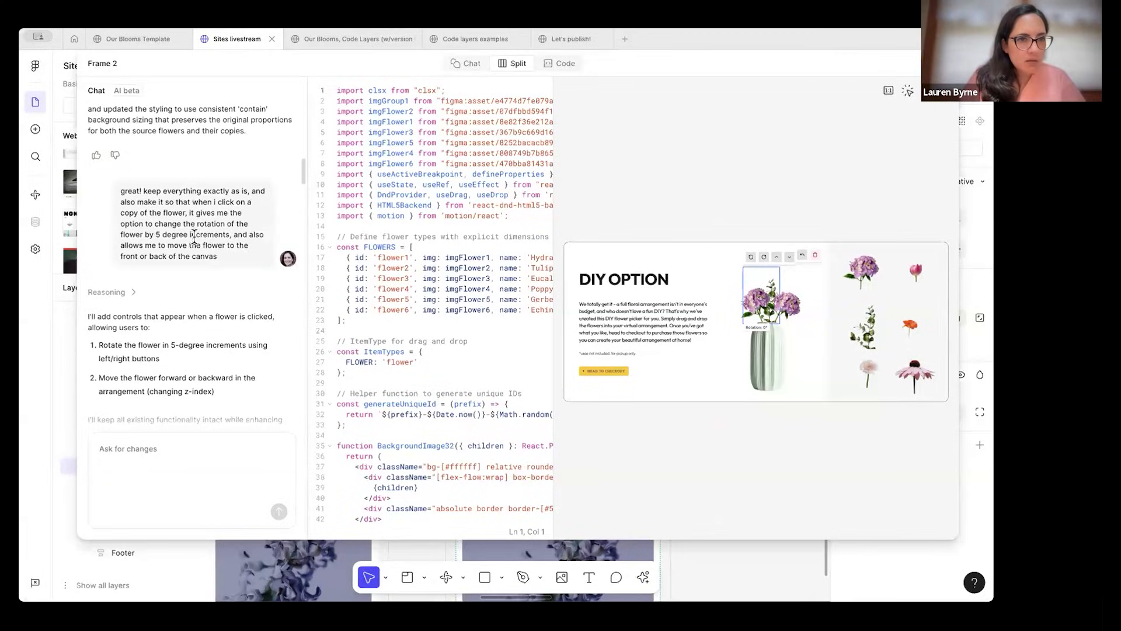
pyautogui.moveTo(221, 259); pyautogui.dragTo(150, 232)
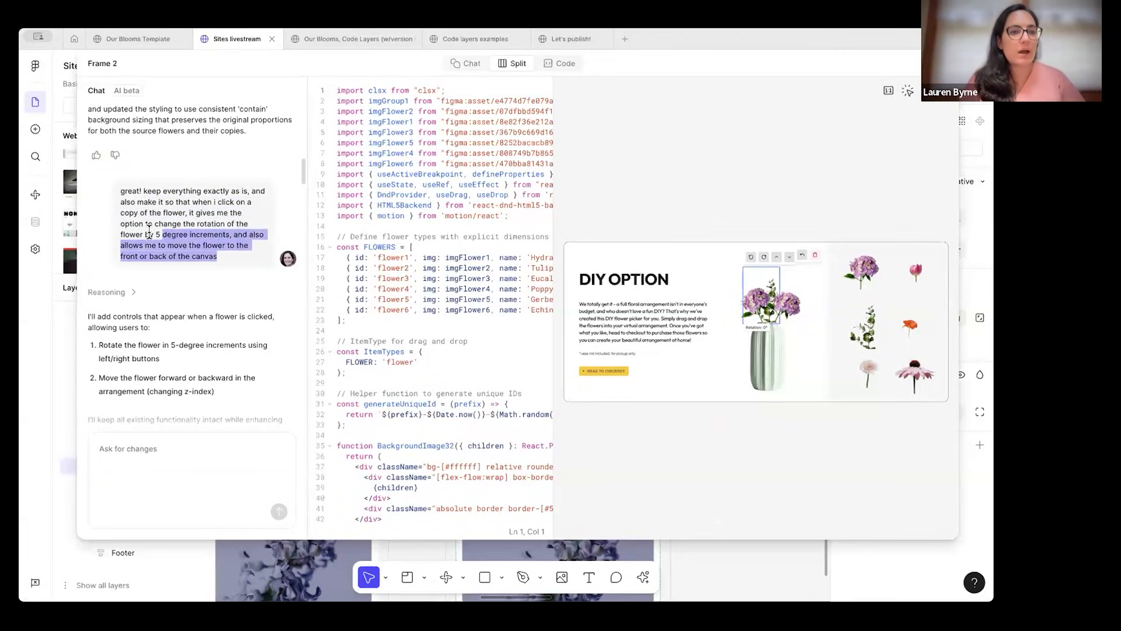
pyautogui.click(151, 233)
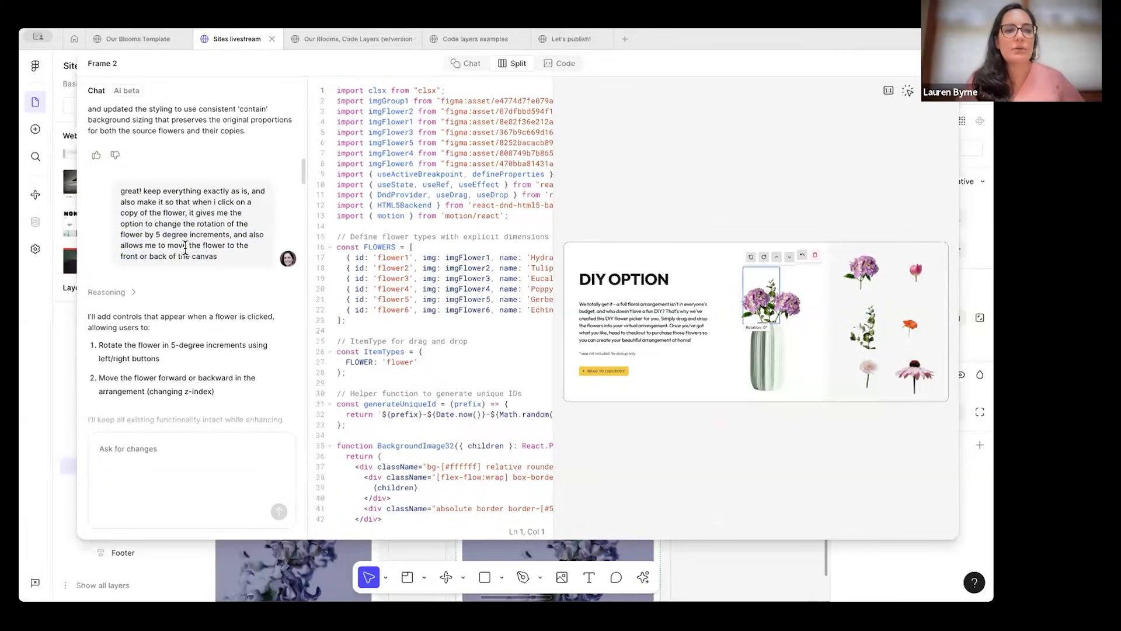
pyautogui.scroll(-1, 185, 247)
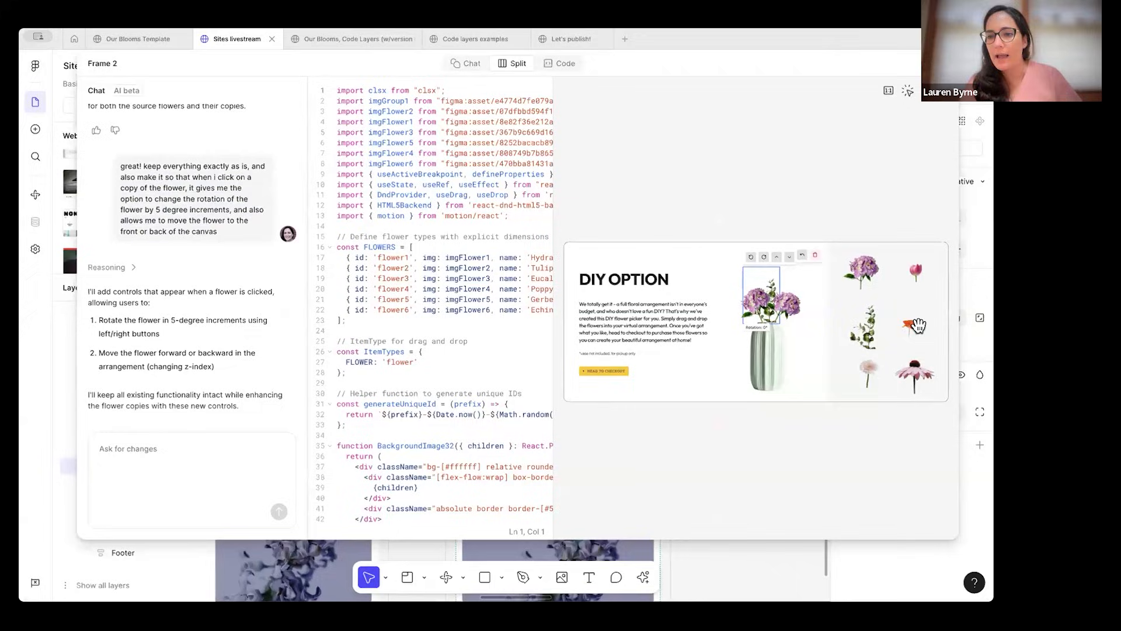
# Add the orange flower to the vase and review the follow-up chat prompts down to the 35 px vase move.
pyautogui.moveTo(769, 287); pyautogui.dragTo(793, 329)
pyautogui.click(808, 339)
pyautogui.scroll(-8, 200, 214)
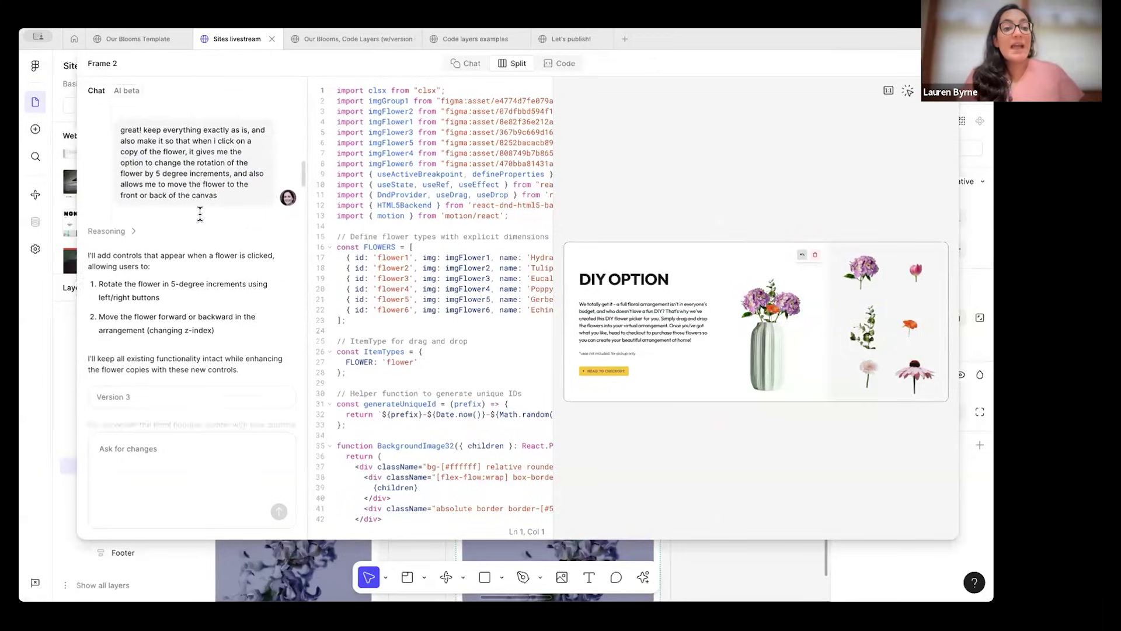
pyautogui.scroll(-10, 202, 222)
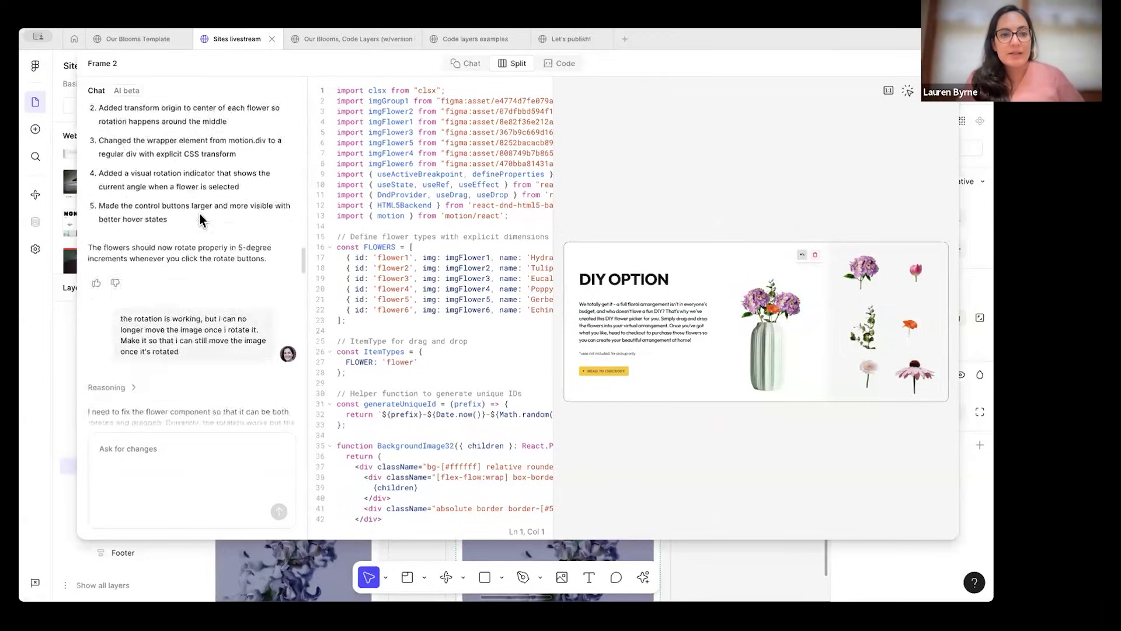
pyautogui.scroll(-12, 200, 215)
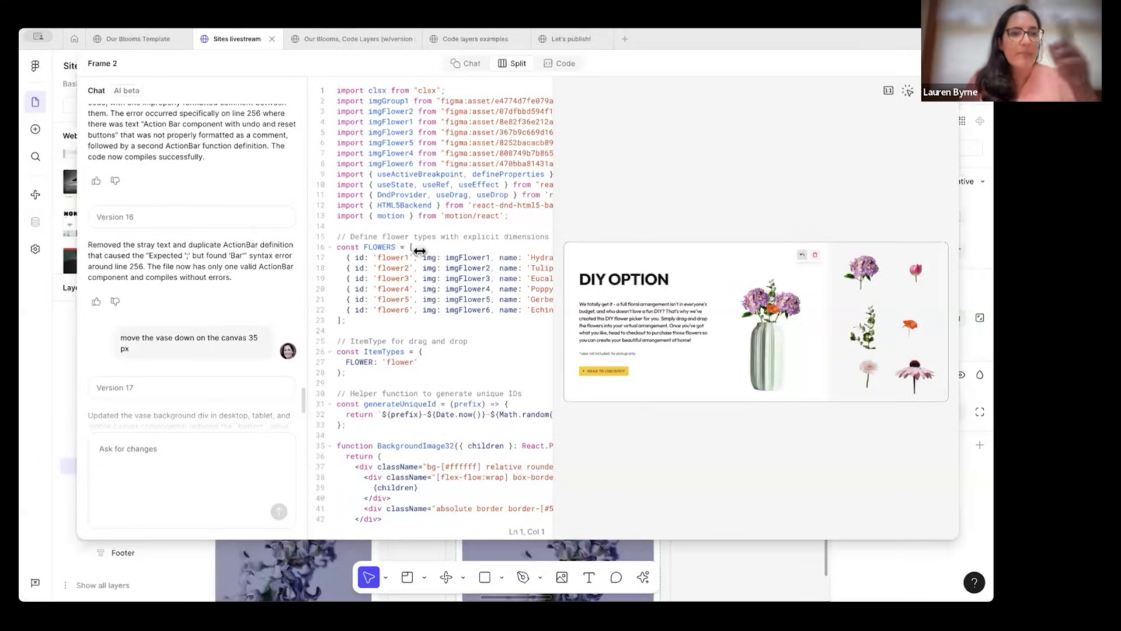
# Open the Flower picker editor in the Our Blooms, Code Layers file, then return to Sites livestream and check the latest chat versions.
pyautogui.click(324, 42)
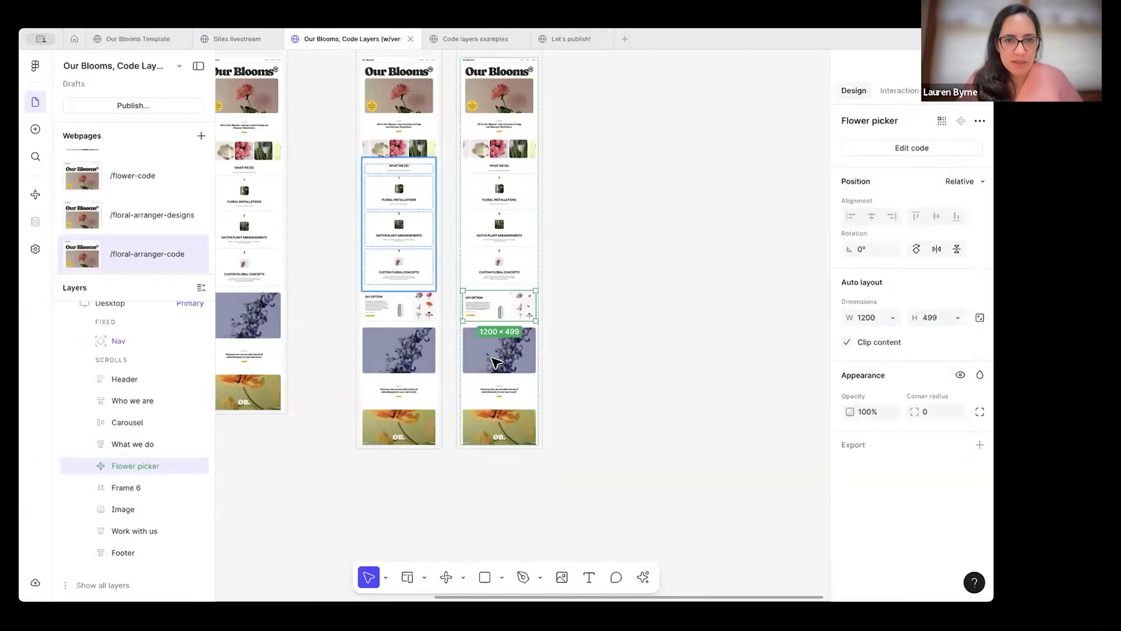
pyautogui.doubleClick(492, 300)
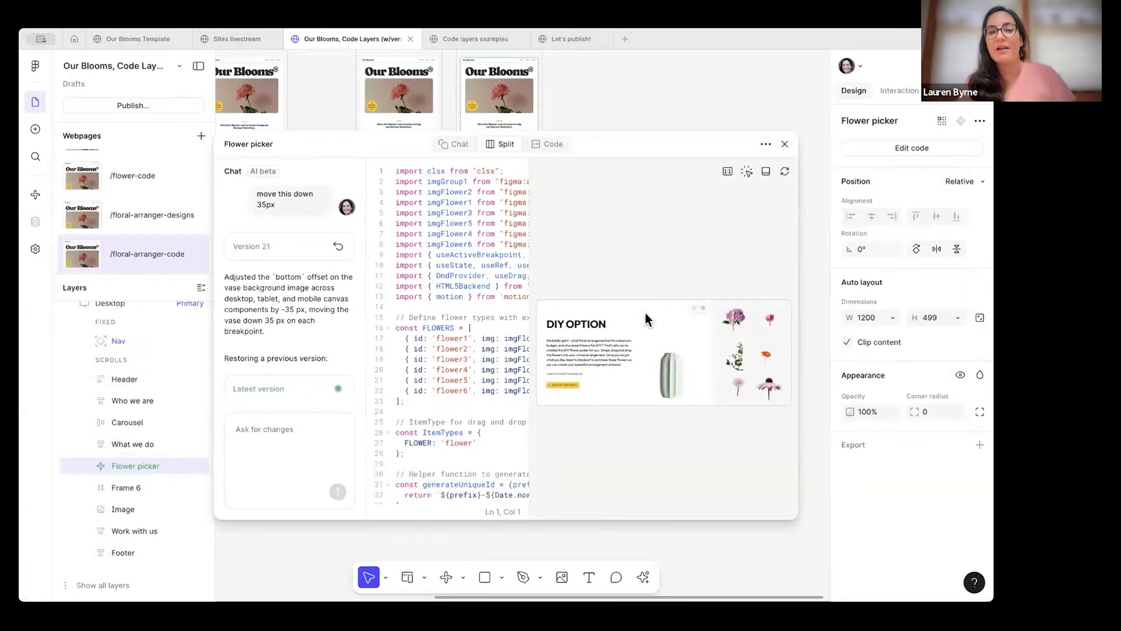
pyautogui.click(231, 42)
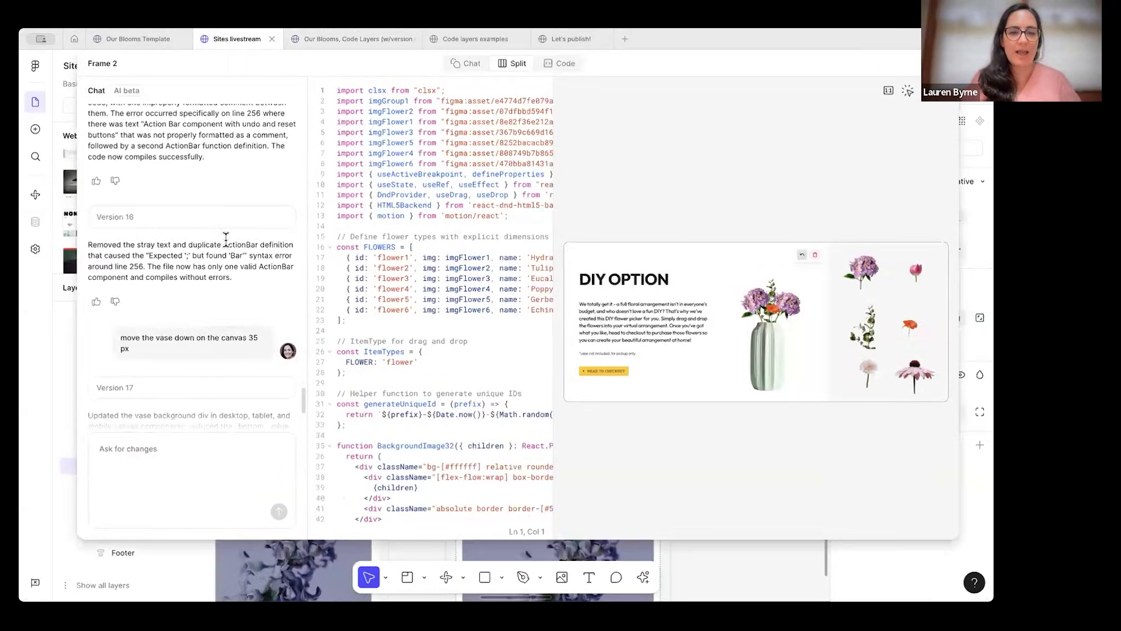
pyautogui.scroll(-2, 226, 238)
pyautogui.scroll(-3, 225, 239)
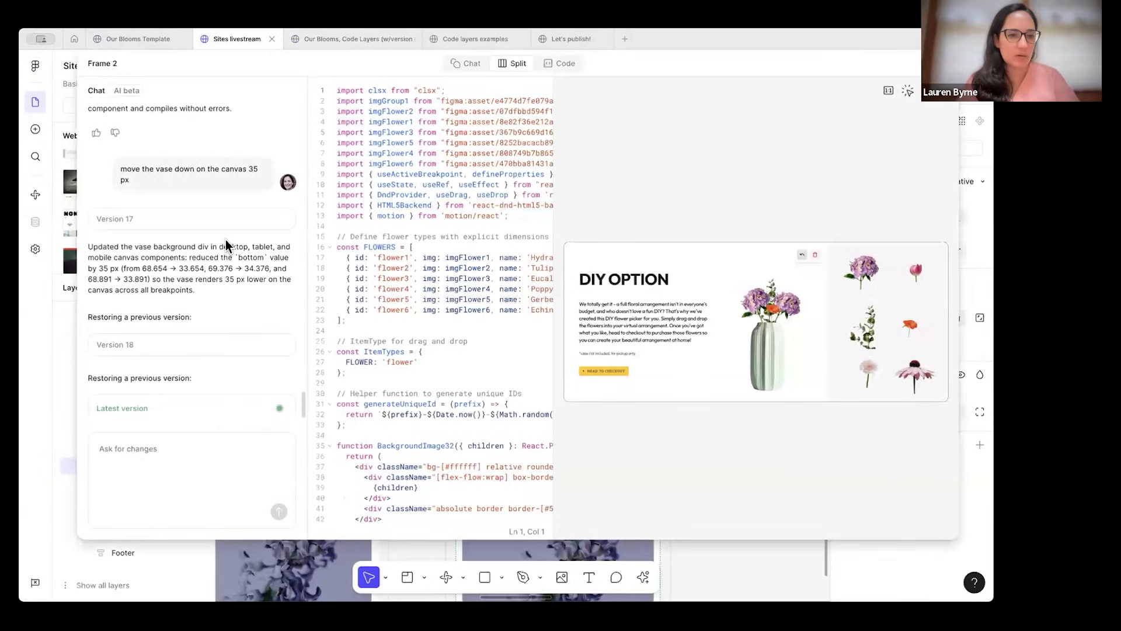
pyautogui.scroll(2, 225, 240)
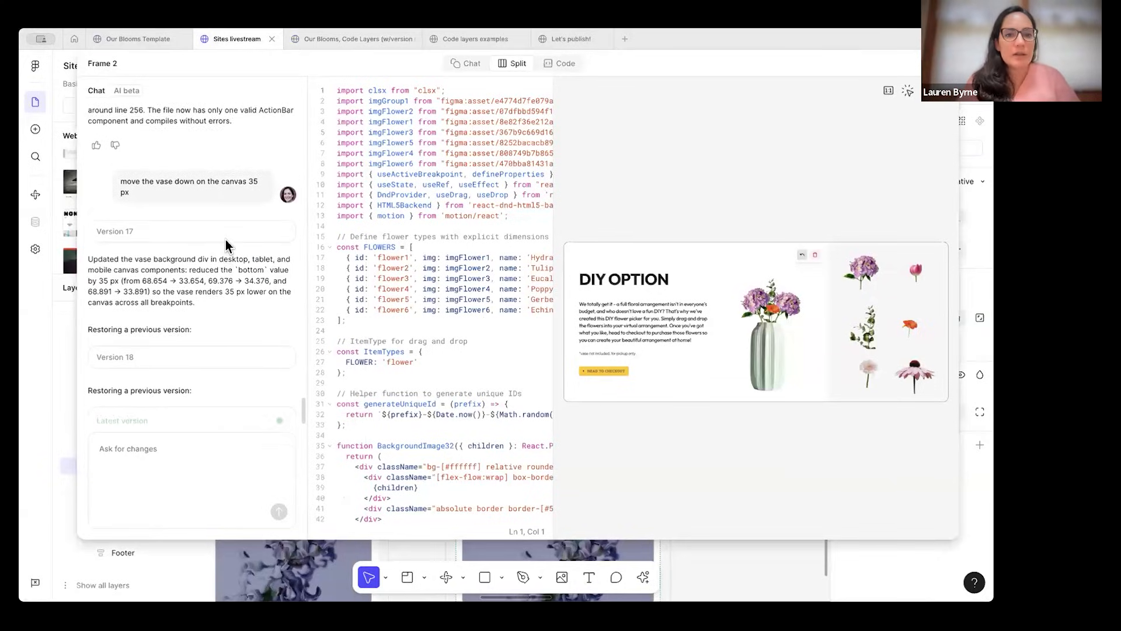
# Clear all placed flowers from the DIY Option preview and select the Reset All button for visual editing.
pyautogui.click(802, 256)
pyautogui.click(816, 255)
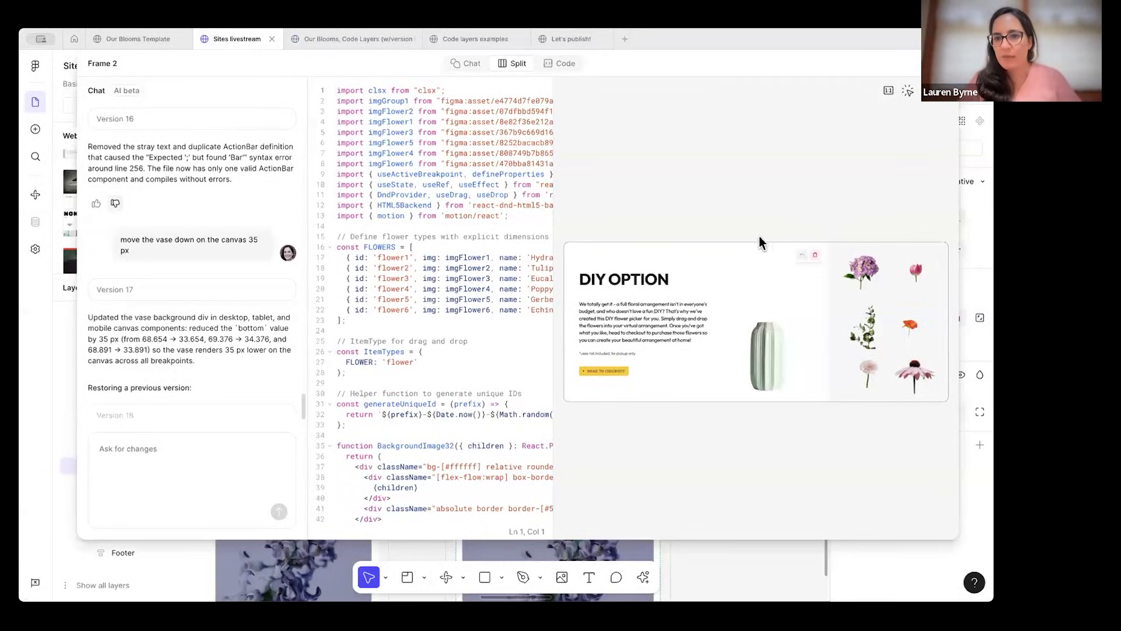
pyautogui.click(906, 94)
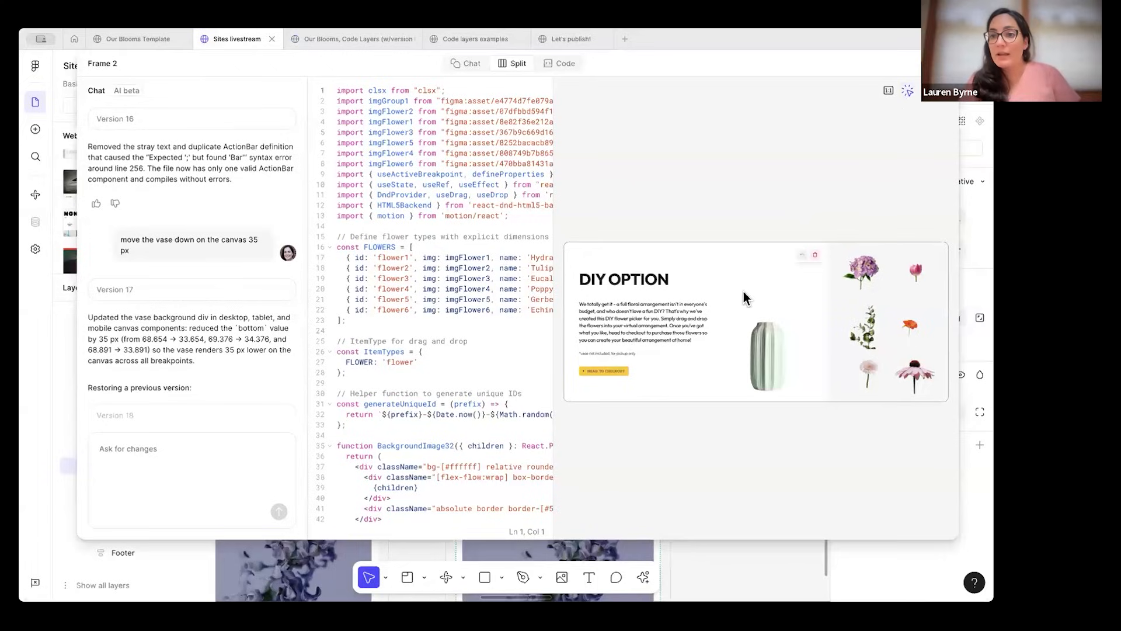
pyautogui.click(815, 257)
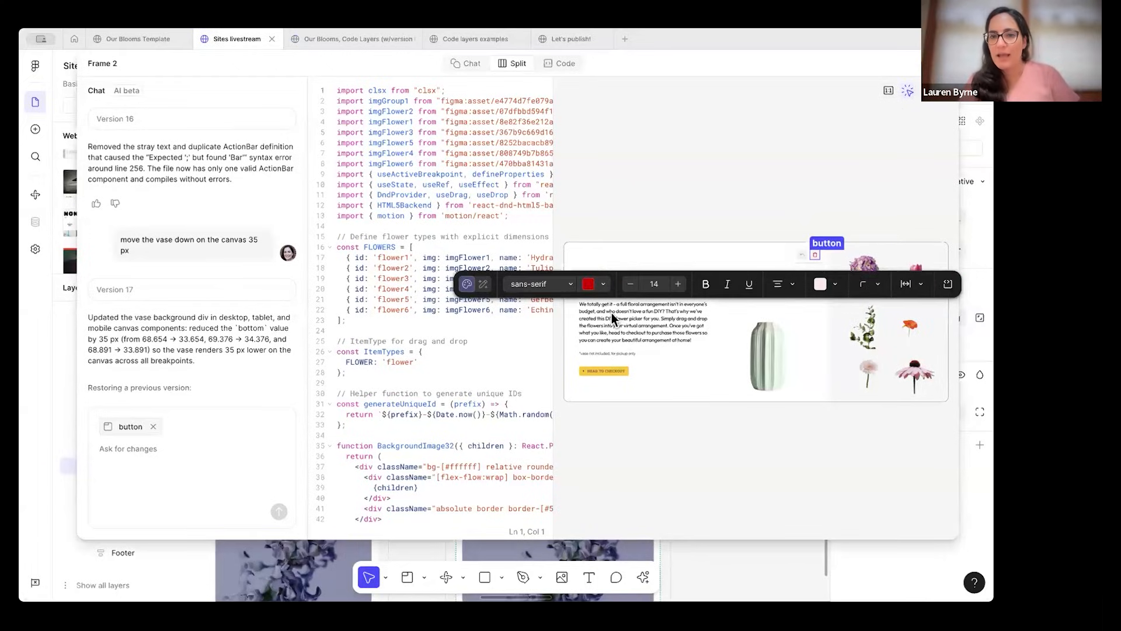
pyautogui.click(604, 283)
pyautogui.click(653, 467)
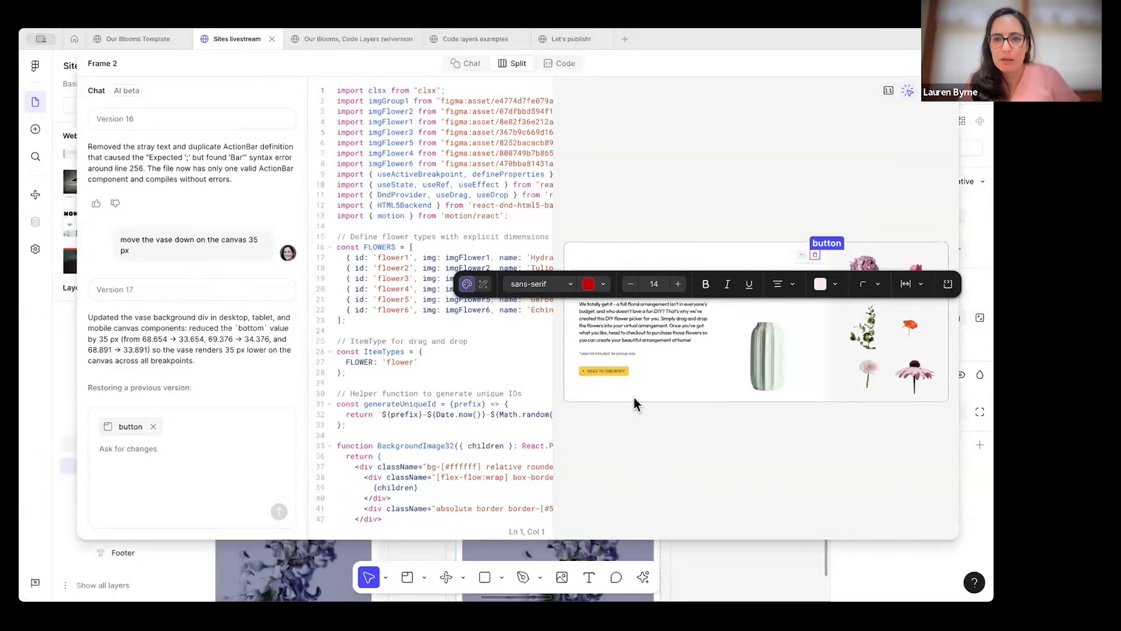
pyautogui.press('Escape')
pyautogui.click(610, 287)
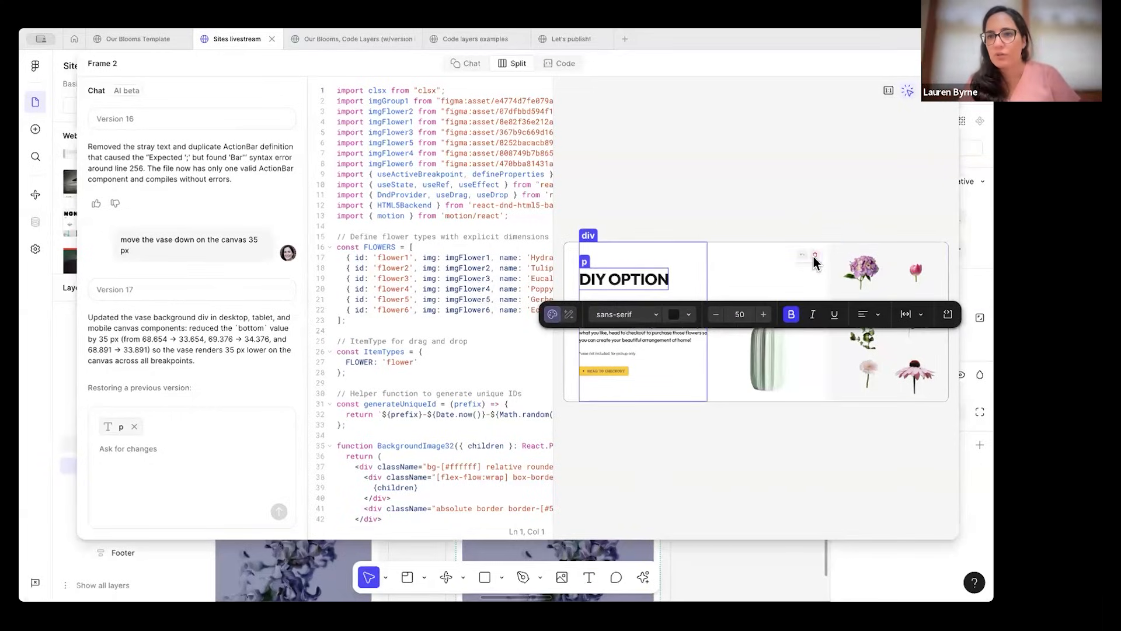
# Change the Reset All button's icon color to pink, rgba(240,87,207,1).
pyautogui.click(814, 257)
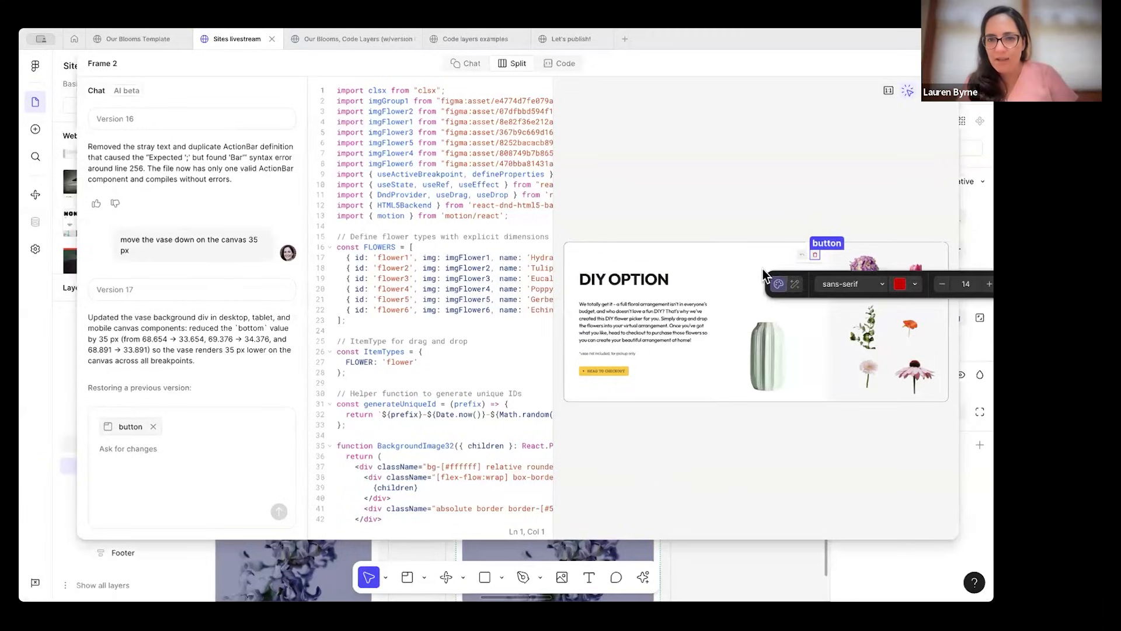
pyautogui.click(605, 286)
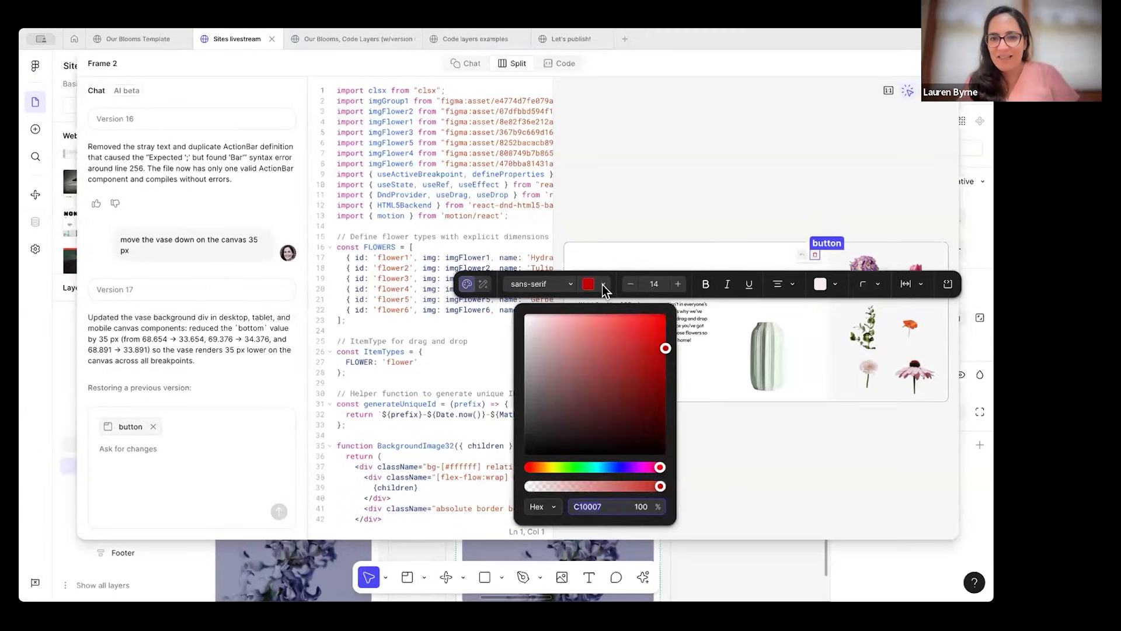
pyautogui.click(646, 469)
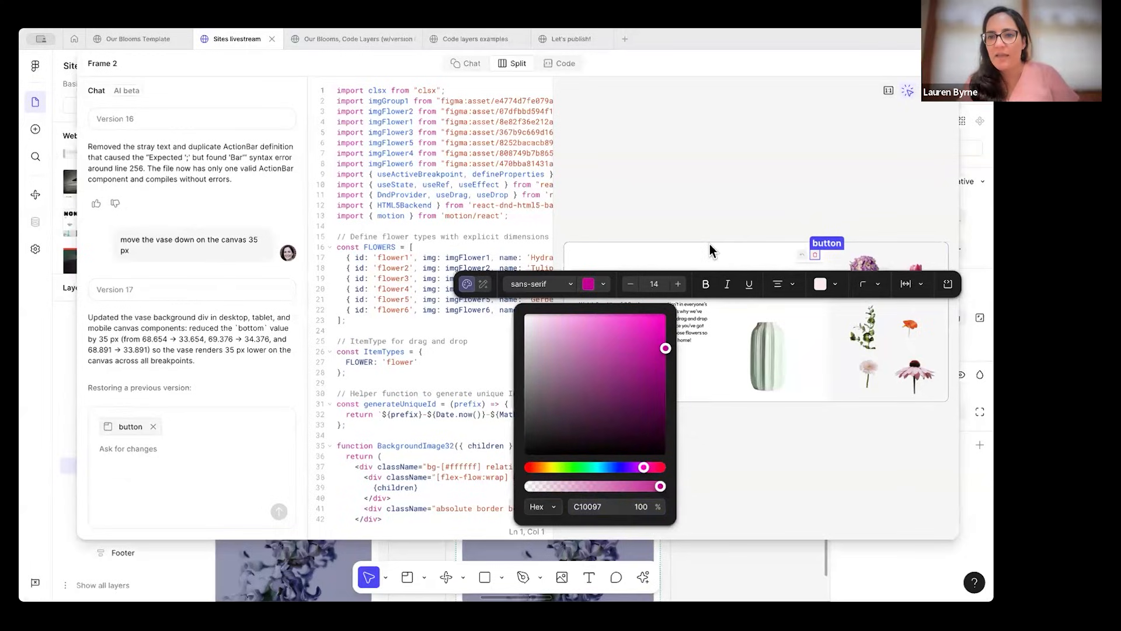
pyautogui.click(822, 173)
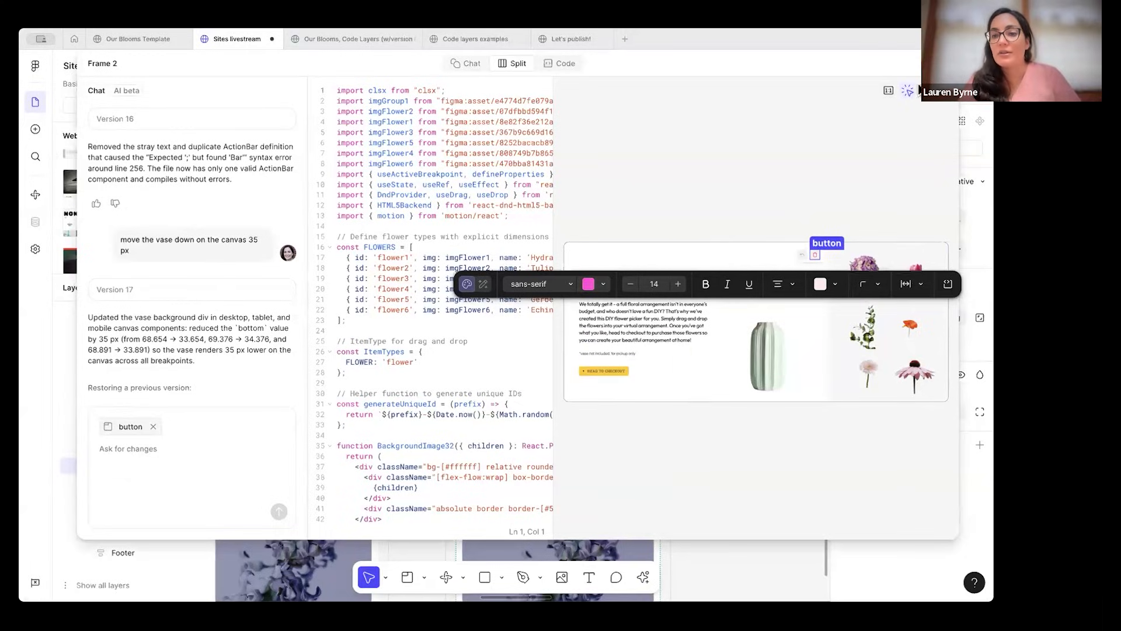
# Go to the Reset All button's code and set its SVG icon's width and height to 32.
pyautogui.click(946, 284)
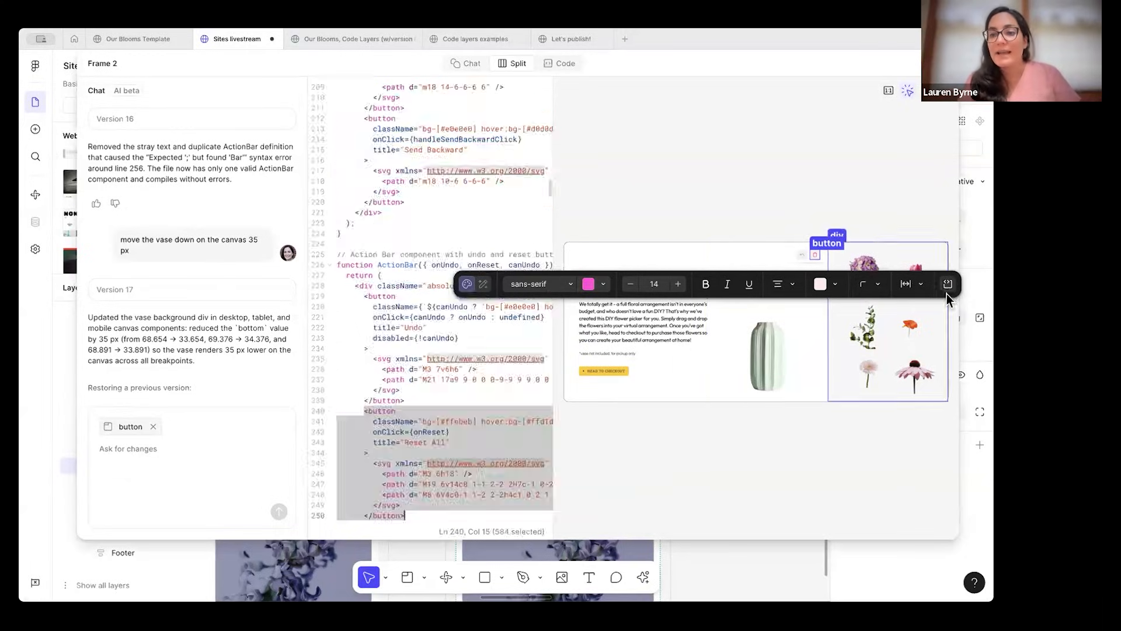
pyautogui.click(465, 444)
pyautogui.scroll(-1, 464, 445)
pyautogui.hscroll(5, 442, 429)
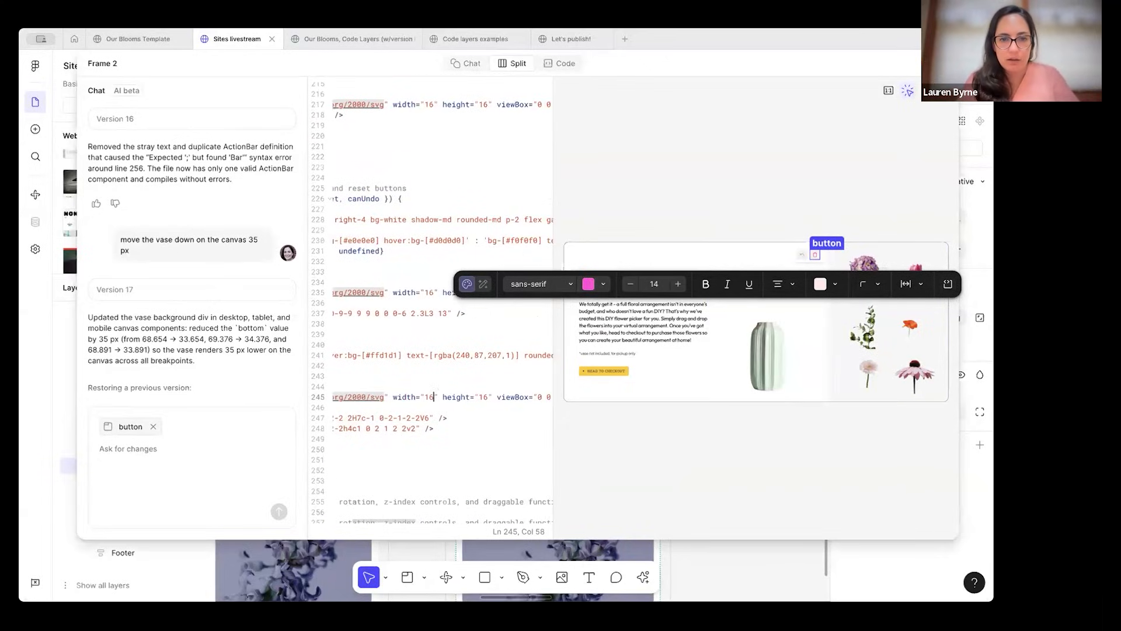
pyautogui.click(488, 397)
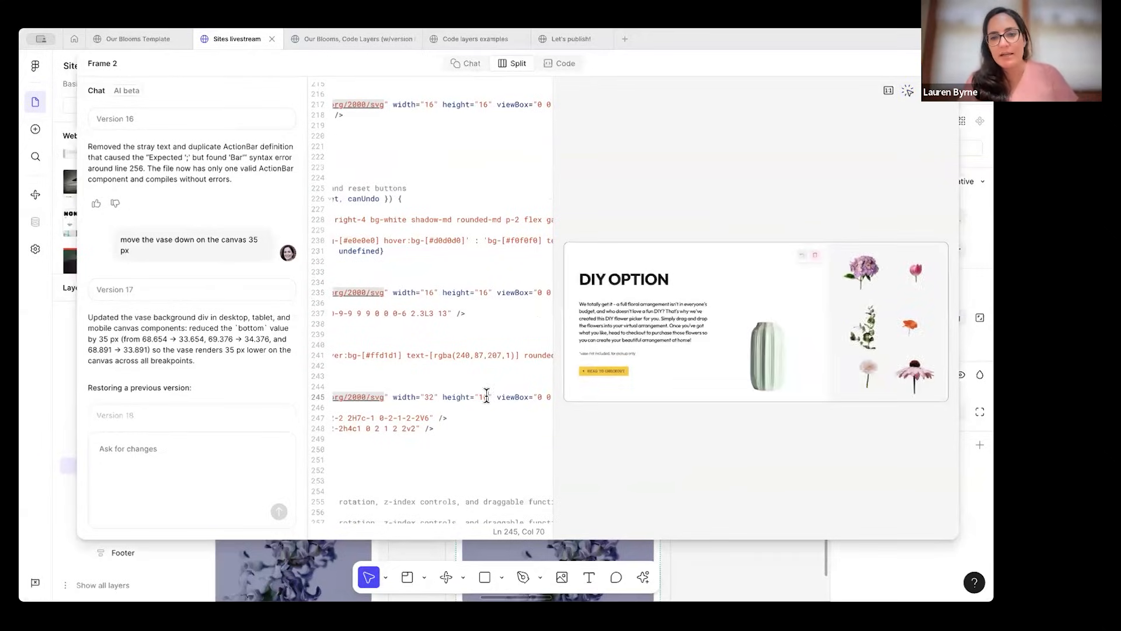
pyautogui.press('BackSpace')
pyautogui.press('BackSpace')
pyautogui.write('32')
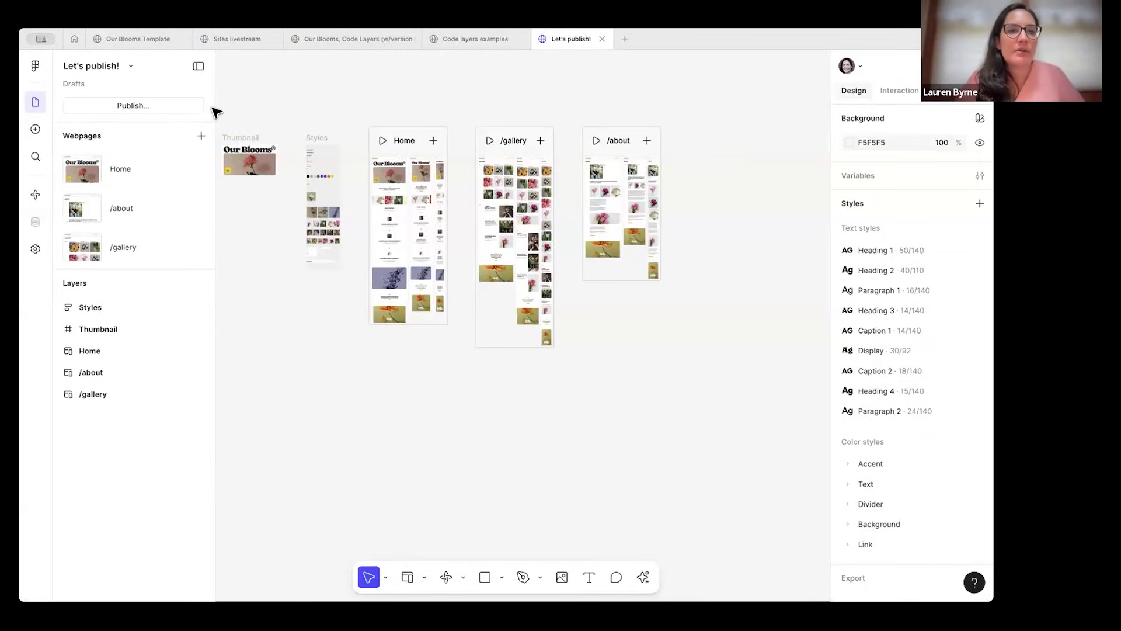
# Enter a site title with the owner's first name for the Let's publish! site and publish it.
pyautogui.click(123, 105)
pyautogui.click(355, 104)
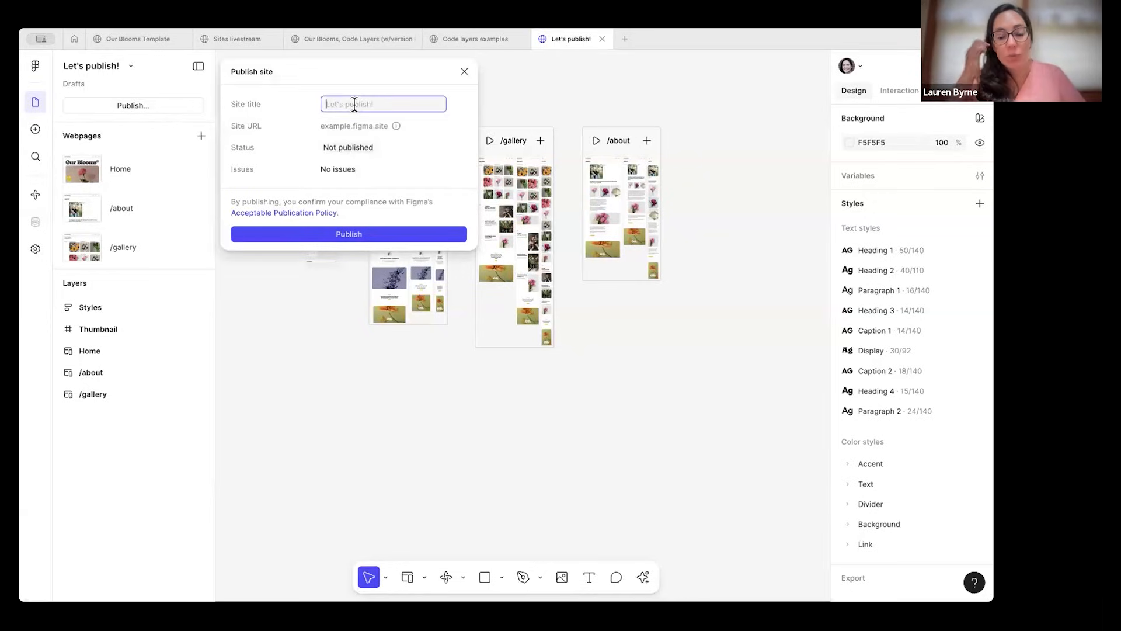
pyautogui.write('laurens site')
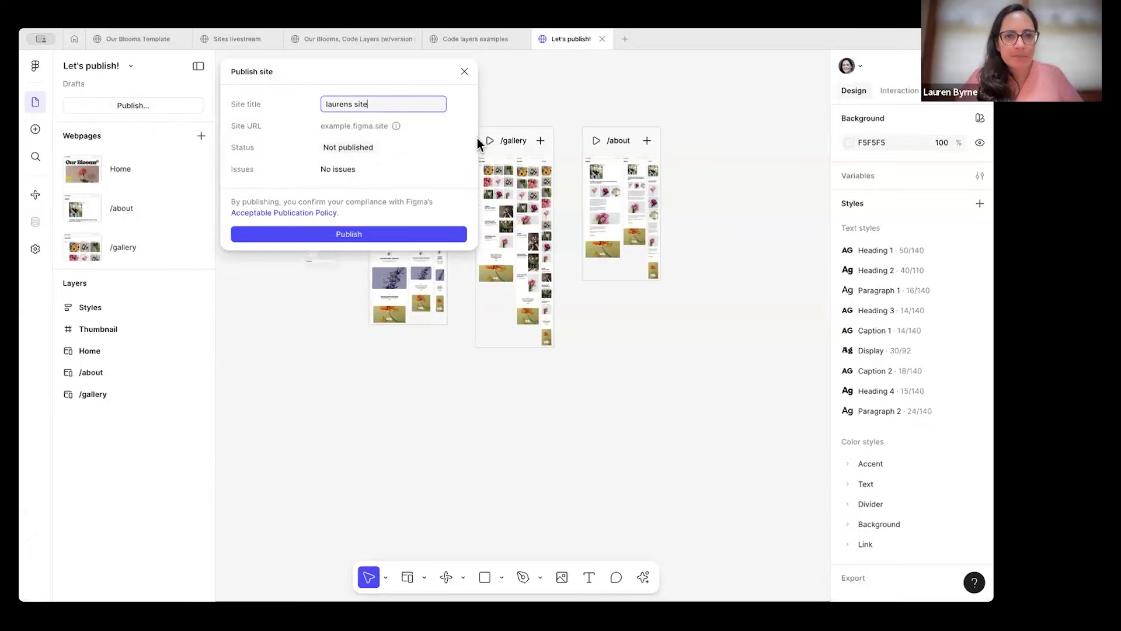
pyautogui.click(338, 236)
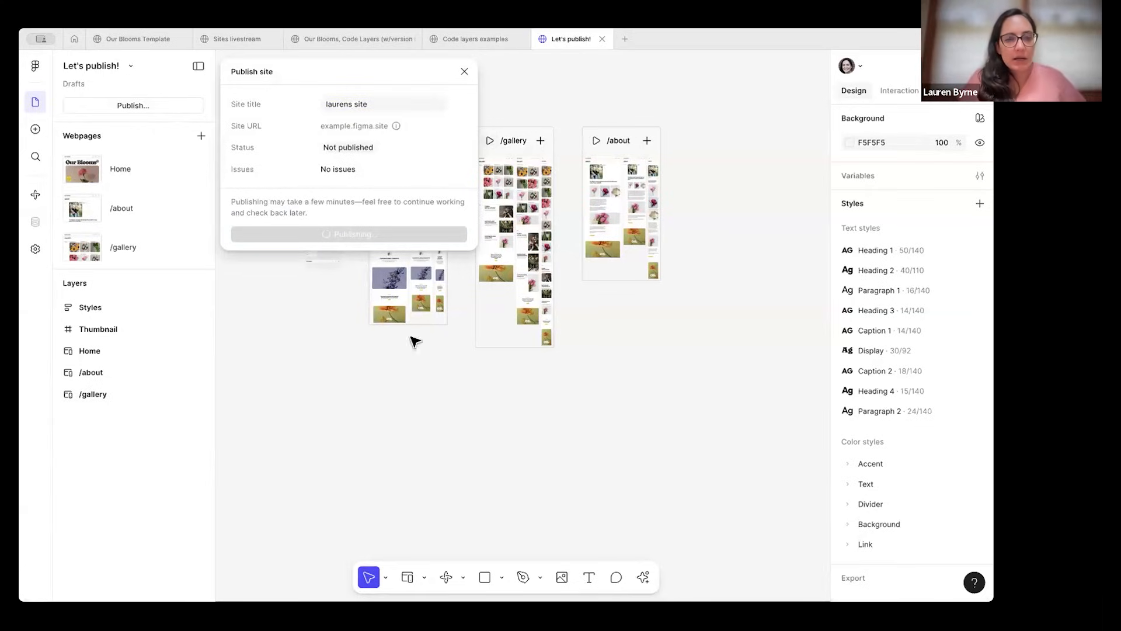
# In Sites livestream, review the publishing issues and locate the layer with the unsupported scroll-to interaction on the Home page.
pyautogui.click(223, 40)
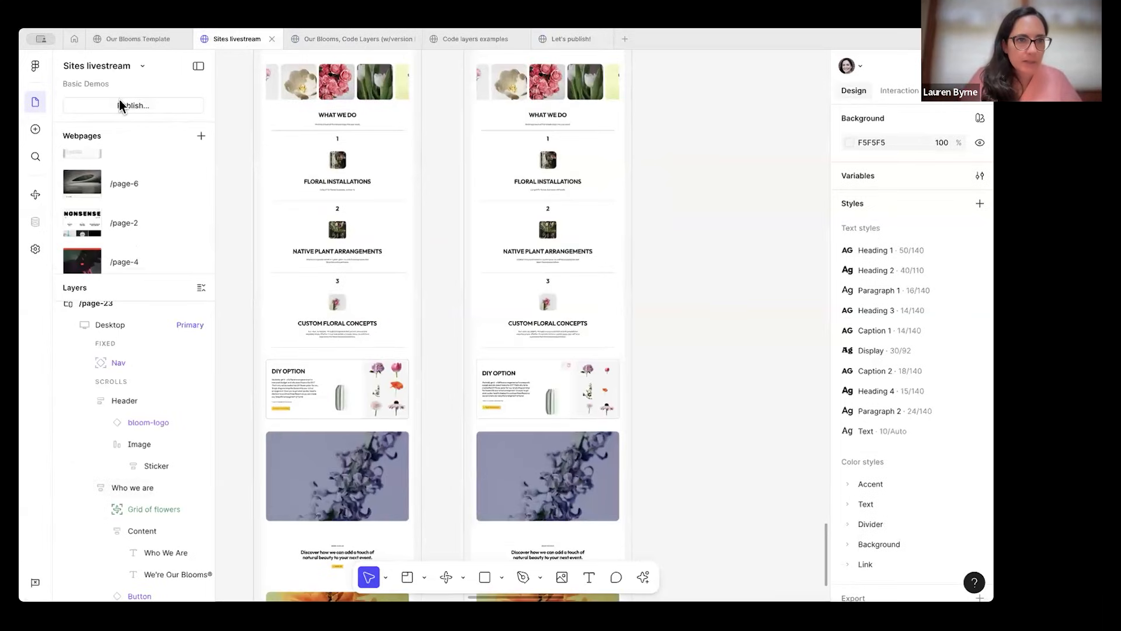
pyautogui.click(140, 105)
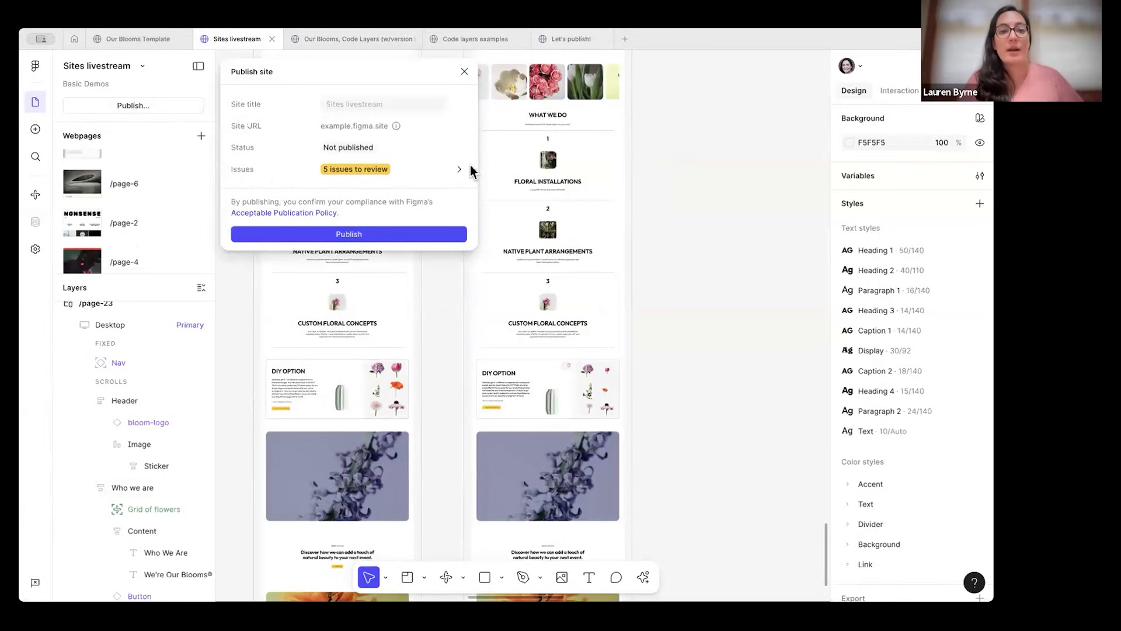
pyautogui.click(457, 169)
pyautogui.scroll(-5, 365, 191)
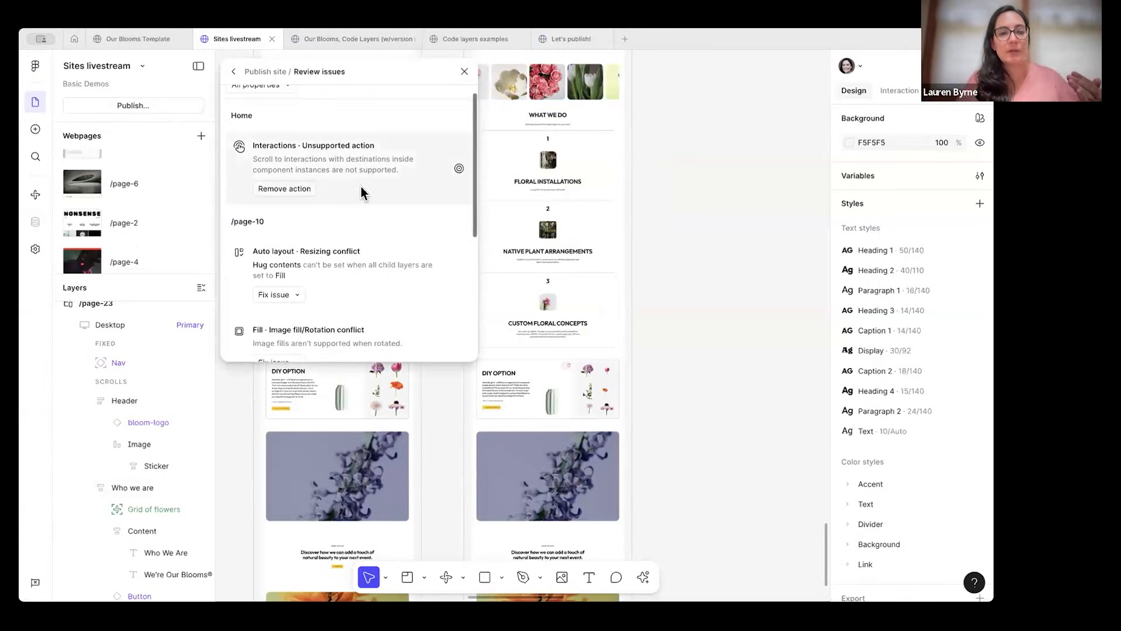
pyautogui.scroll(5, 362, 192)
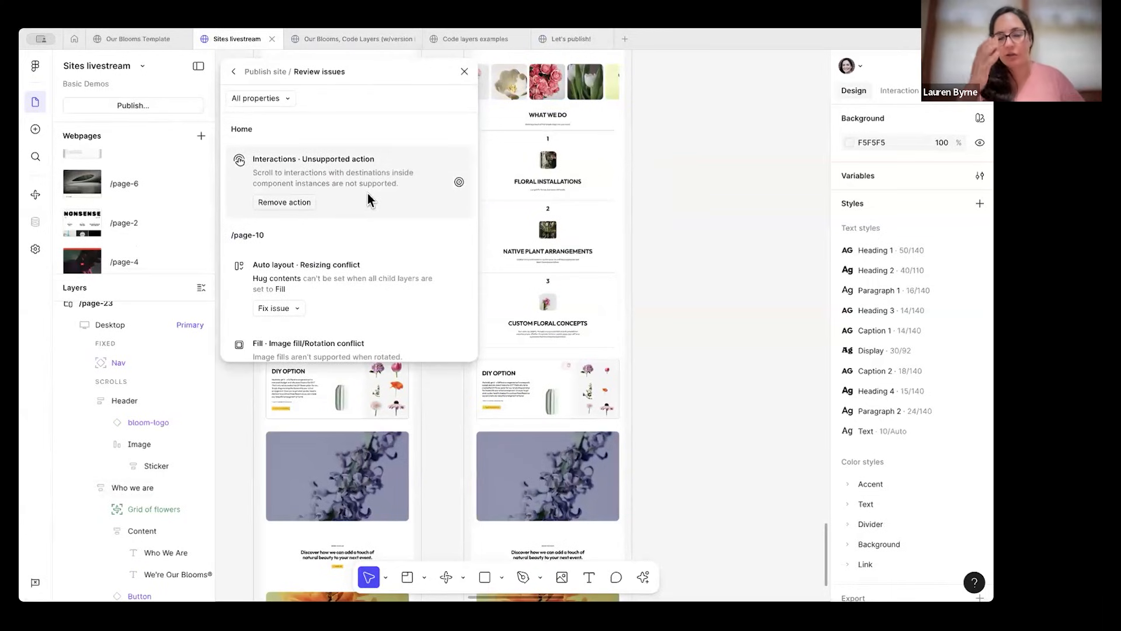
pyautogui.click(458, 182)
# Return to the Let's publish! file, copy the published site's URL and close the publishing dialog.
pyautogui.moveTo(570, 44)
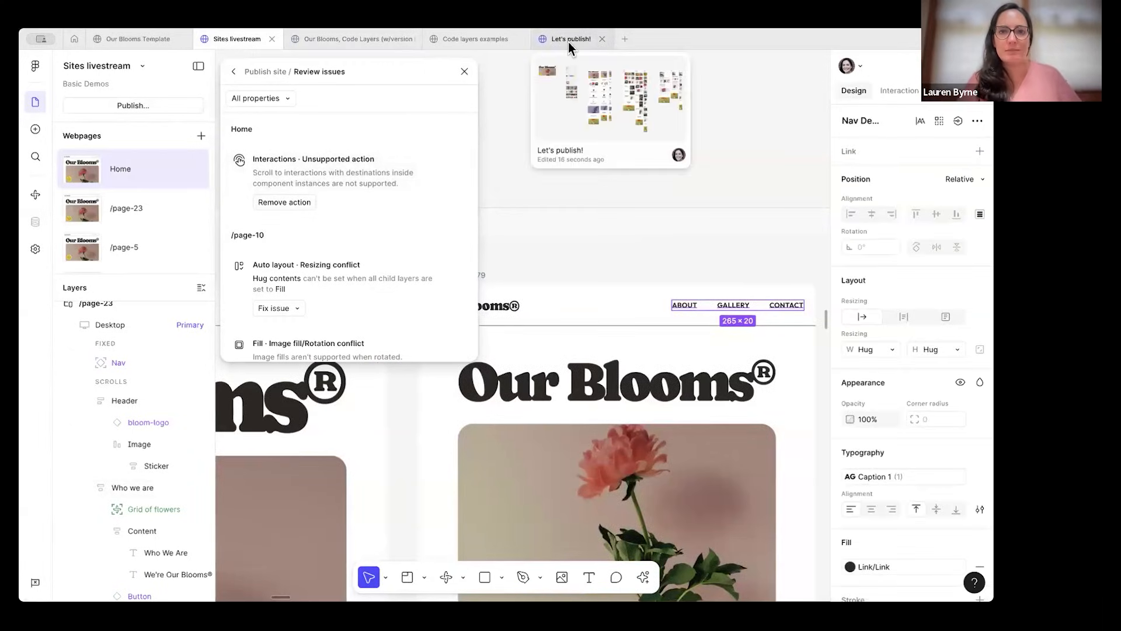
pyautogui.click(569, 42)
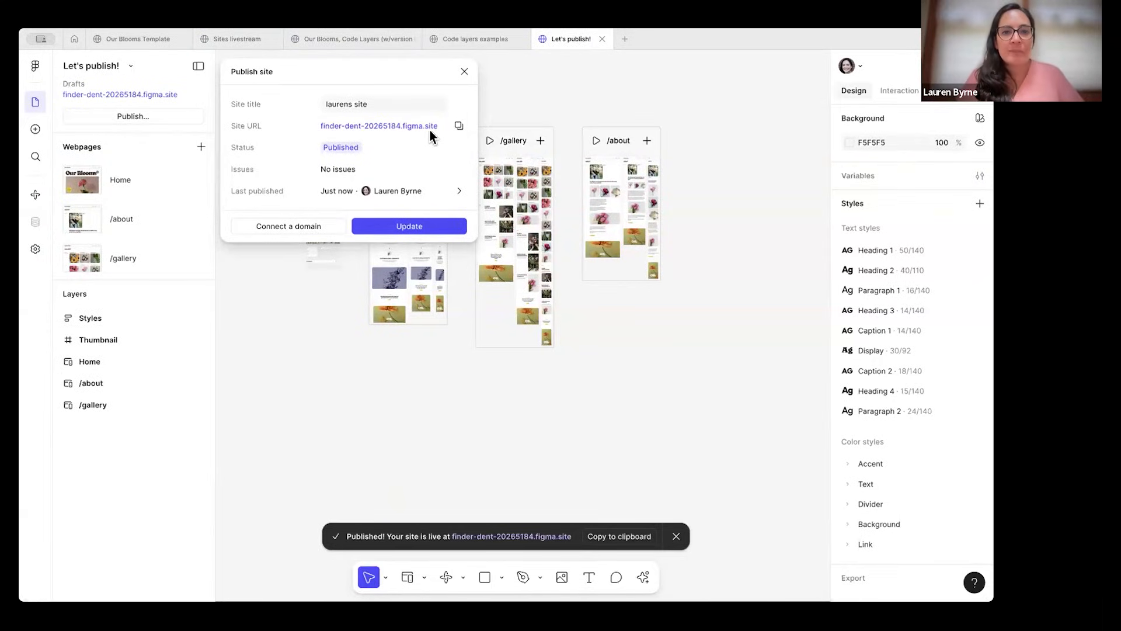
pyautogui.click(459, 125)
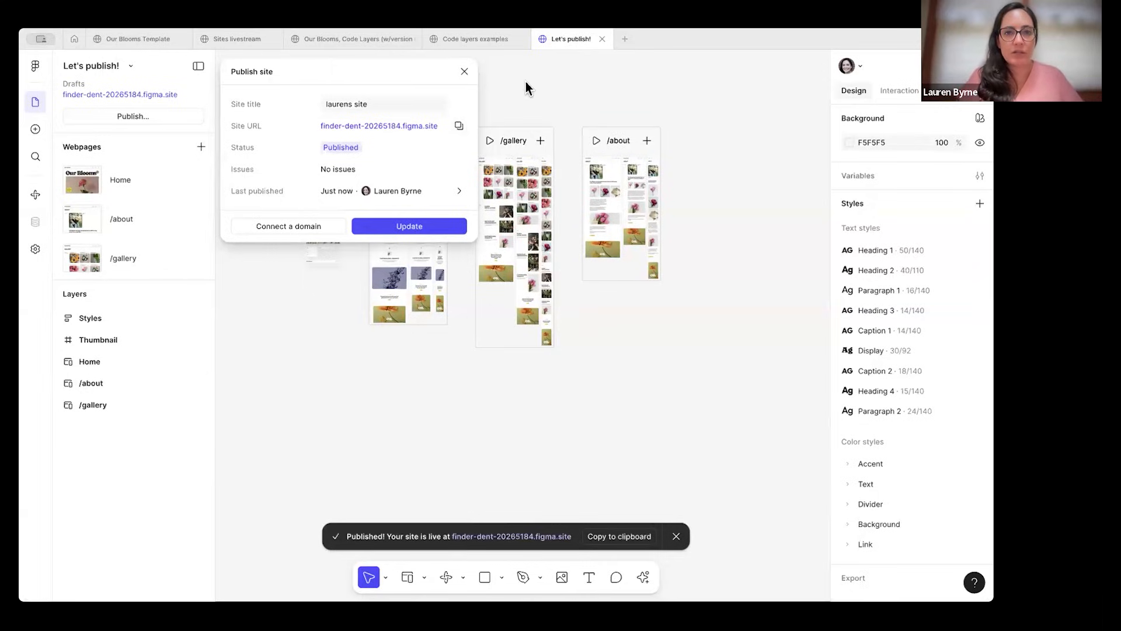
pyautogui.click(465, 71)
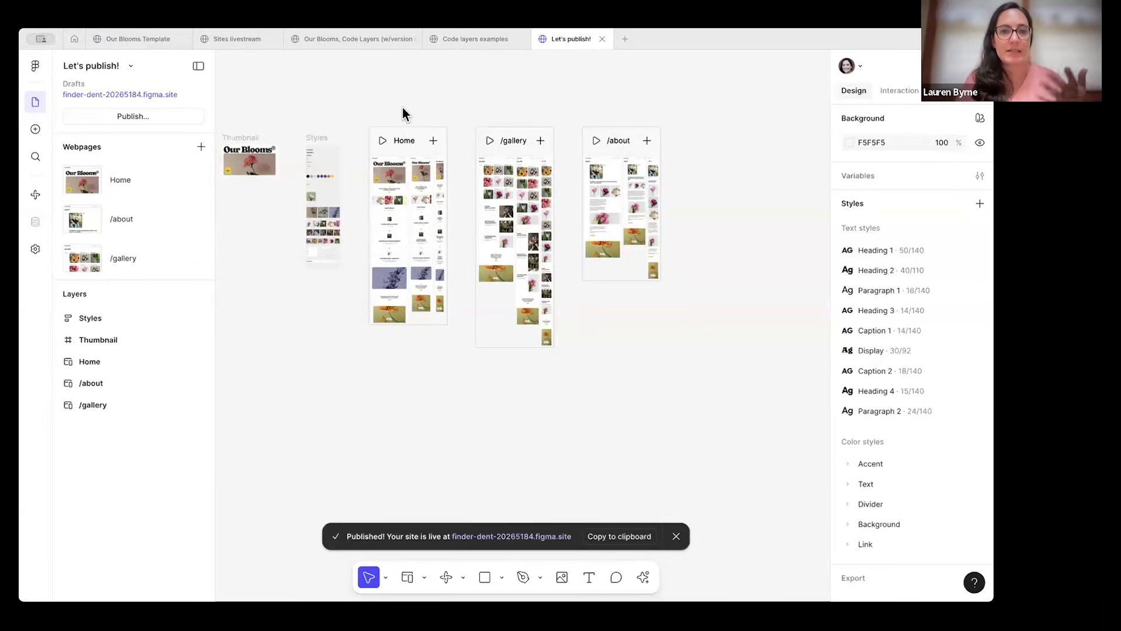
# Examine the site's domain settings and the entry for connecting a third-party domain, then return to the canvas.
pyautogui.click(35, 249)
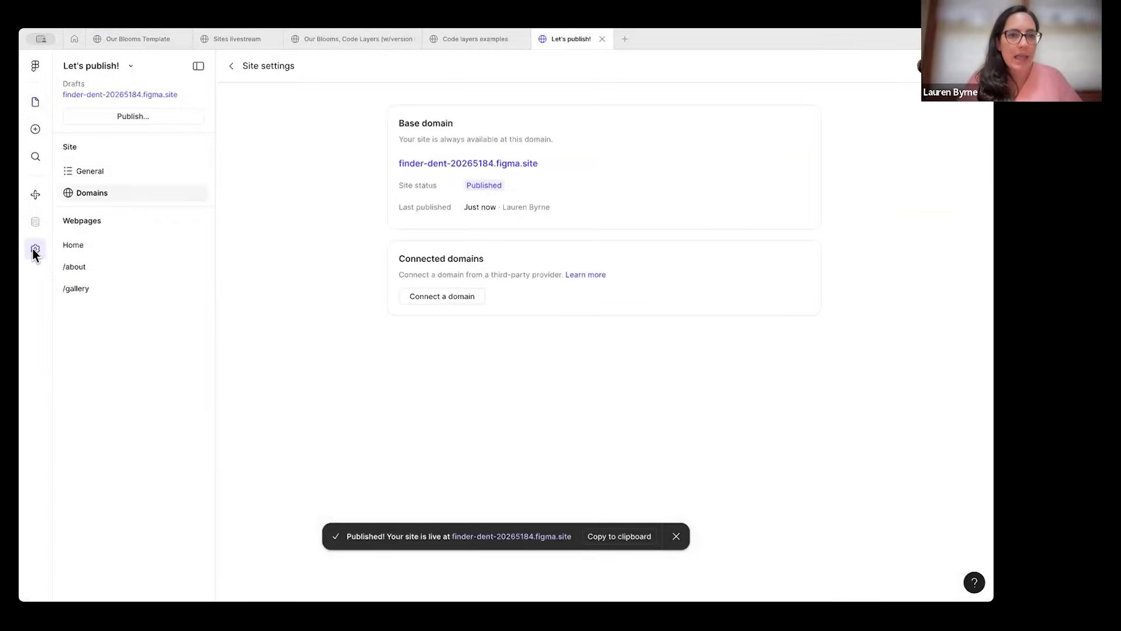
pyautogui.click(436, 297)
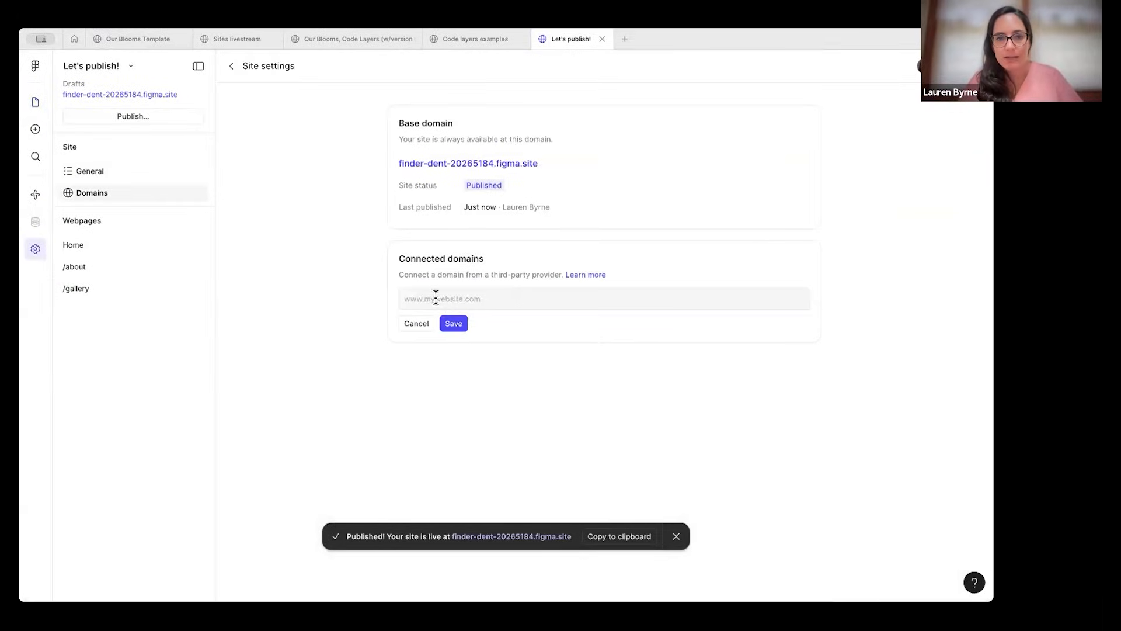
pyautogui.click(512, 299)
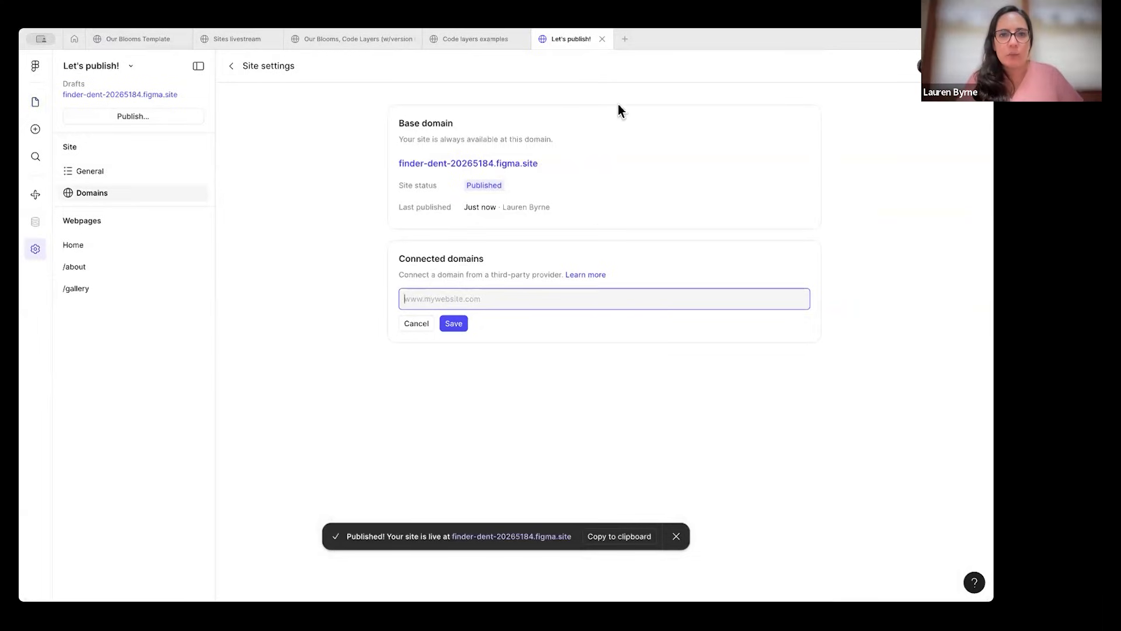
pyautogui.click(310, 214)
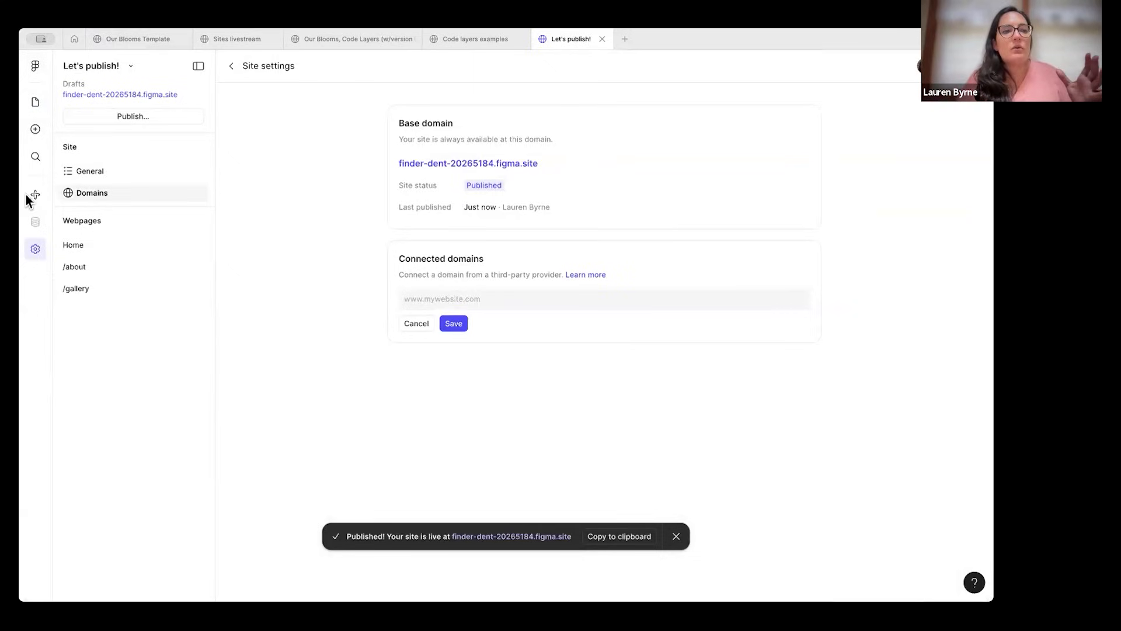
pyautogui.click(35, 100)
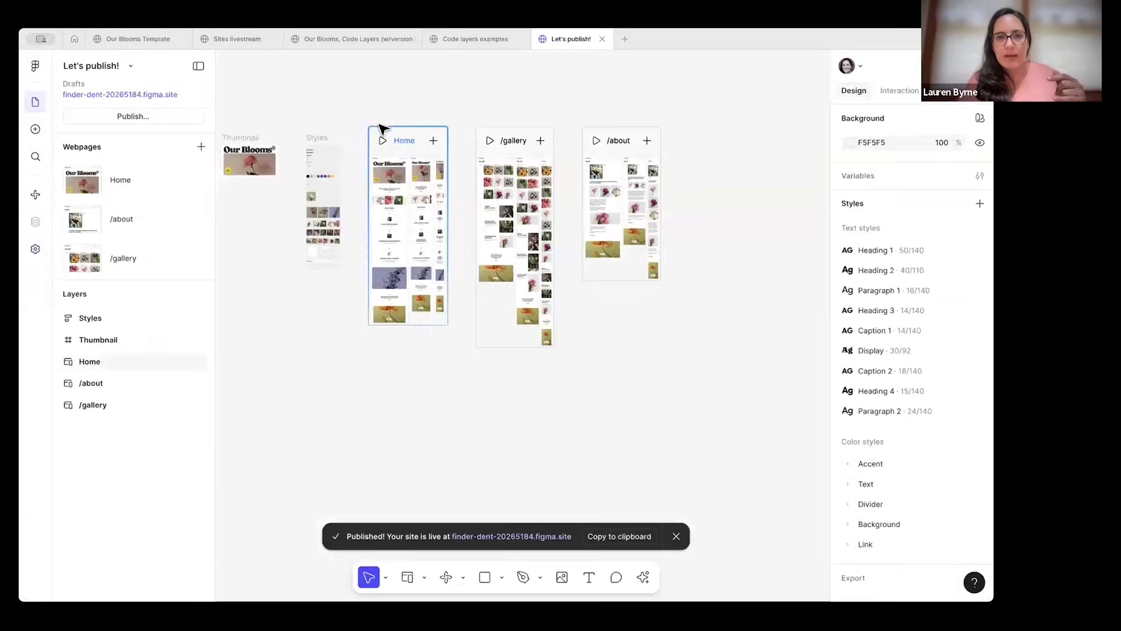
# Preview the Home webpage and look through it from top to bottom.
pyautogui.click(383, 140)
pyautogui.scroll(-10, 676, 257)
pyautogui.scroll(10, 677, 257)
pyautogui.scroll(-5, 674, 250)
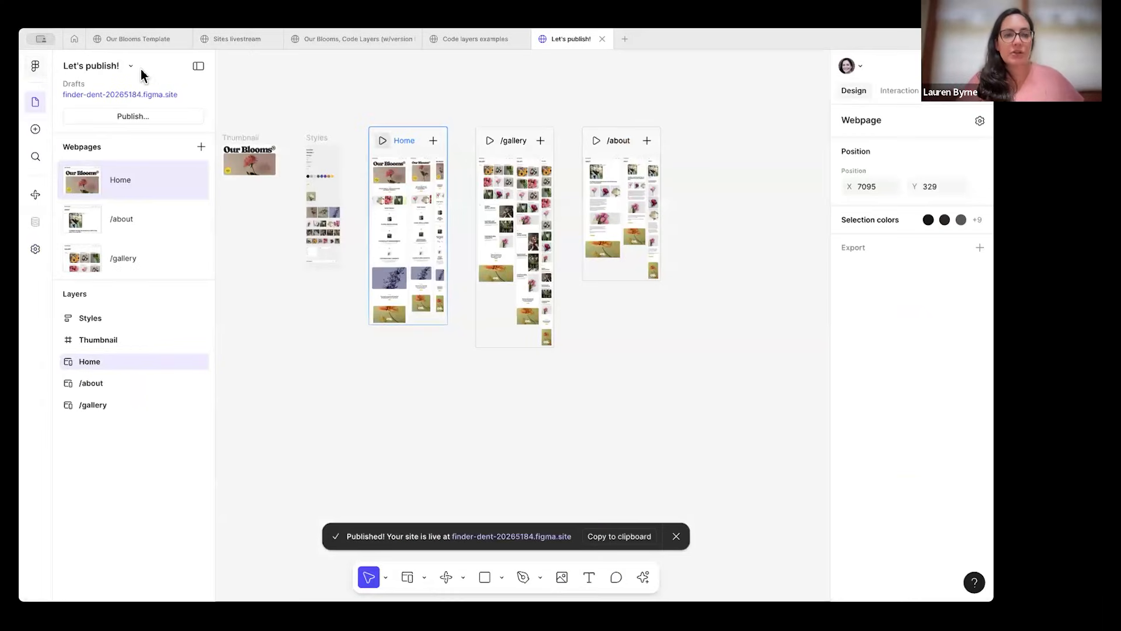
pyautogui.click(33, 67)
pyautogui.click(307, 111)
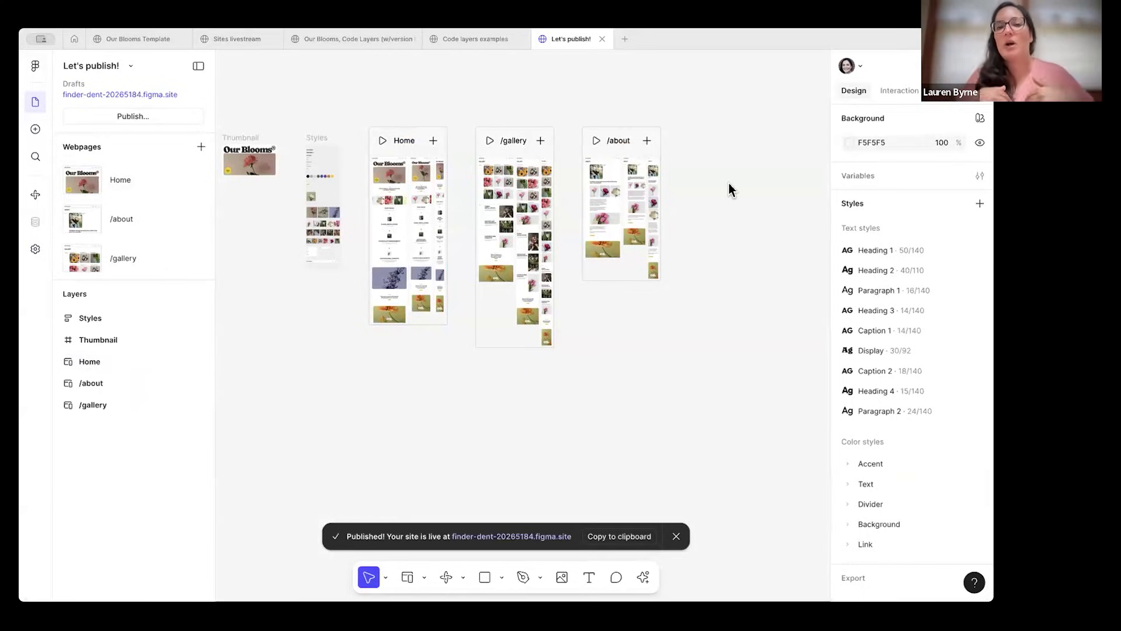
# Check the interaction connections between the Home, /gallery and /about webpages, then return to the design properties.
pyautogui.hscroll(-2, 729, 182)
pyautogui.scroll(1, 729, 183)
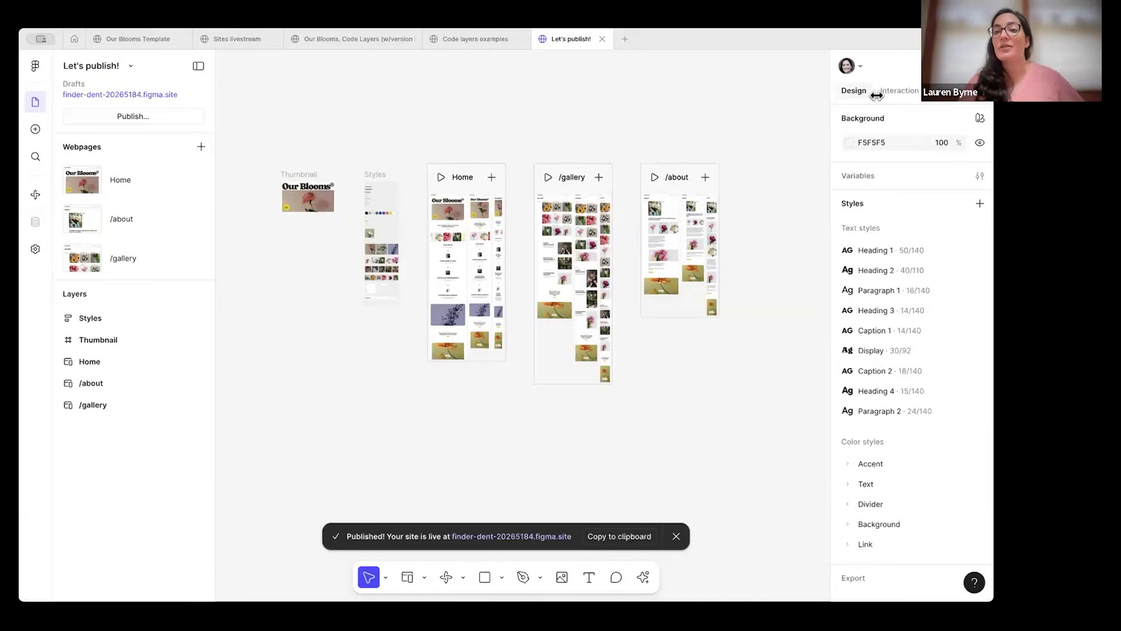
pyautogui.click(903, 92)
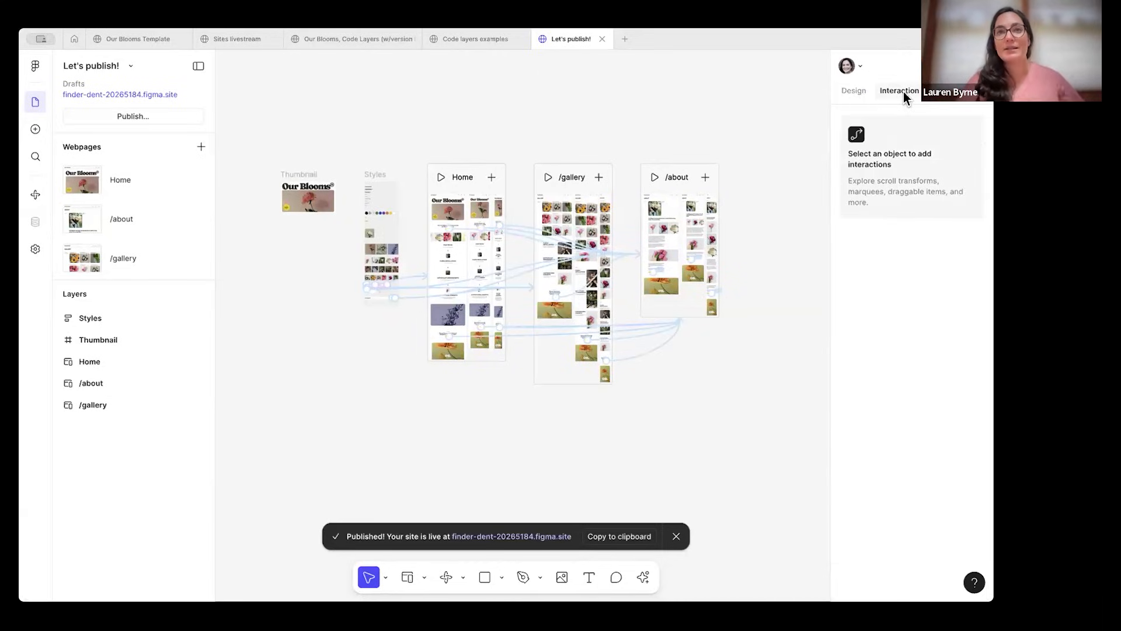
pyautogui.click(852, 92)
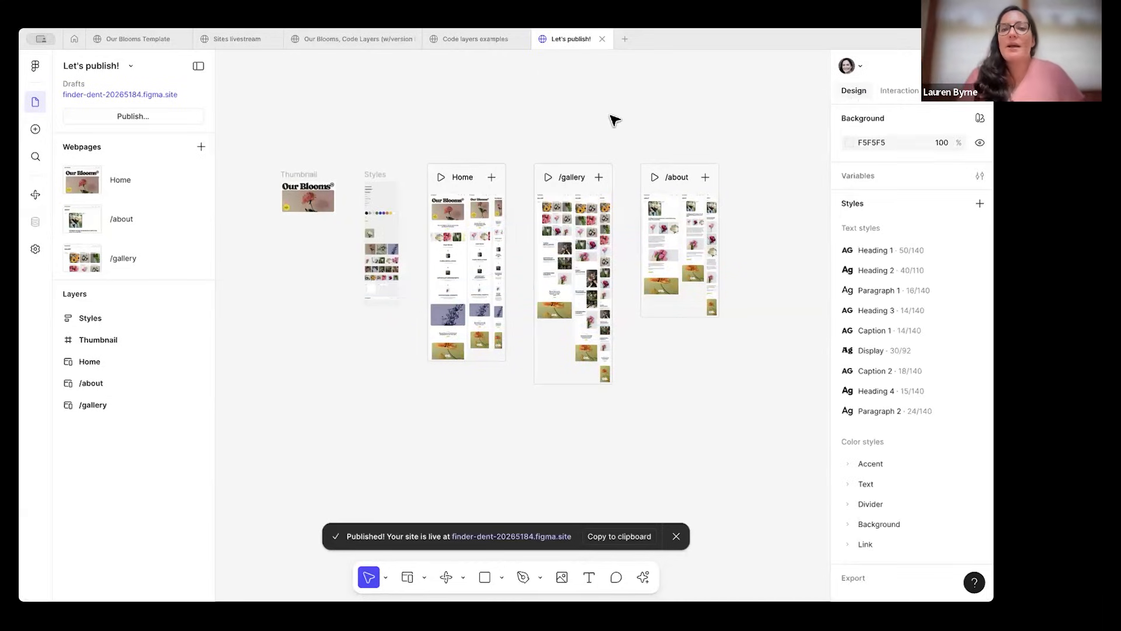